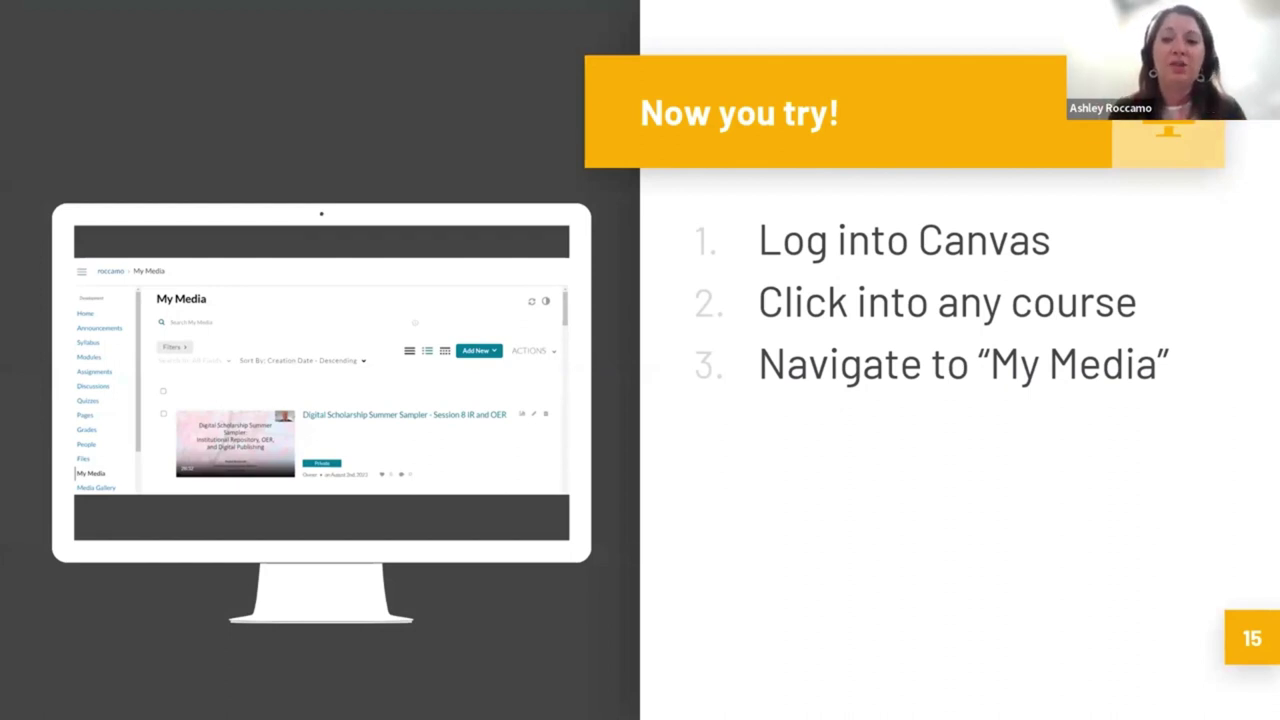
Step: Exit the slideshow, switch to Canvas in Chrome and open the sandbox course
{"action": "key", "text": "Escape"}
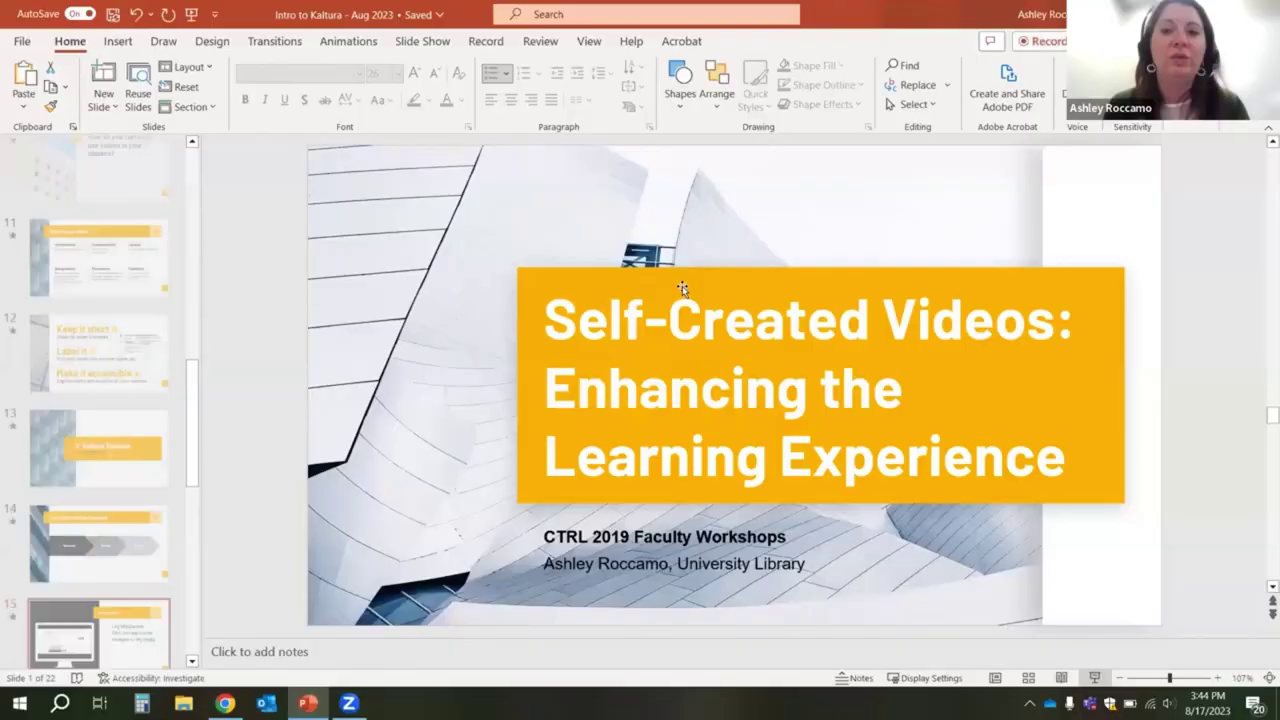
{"action": "key", "text": "alt+Tab"}
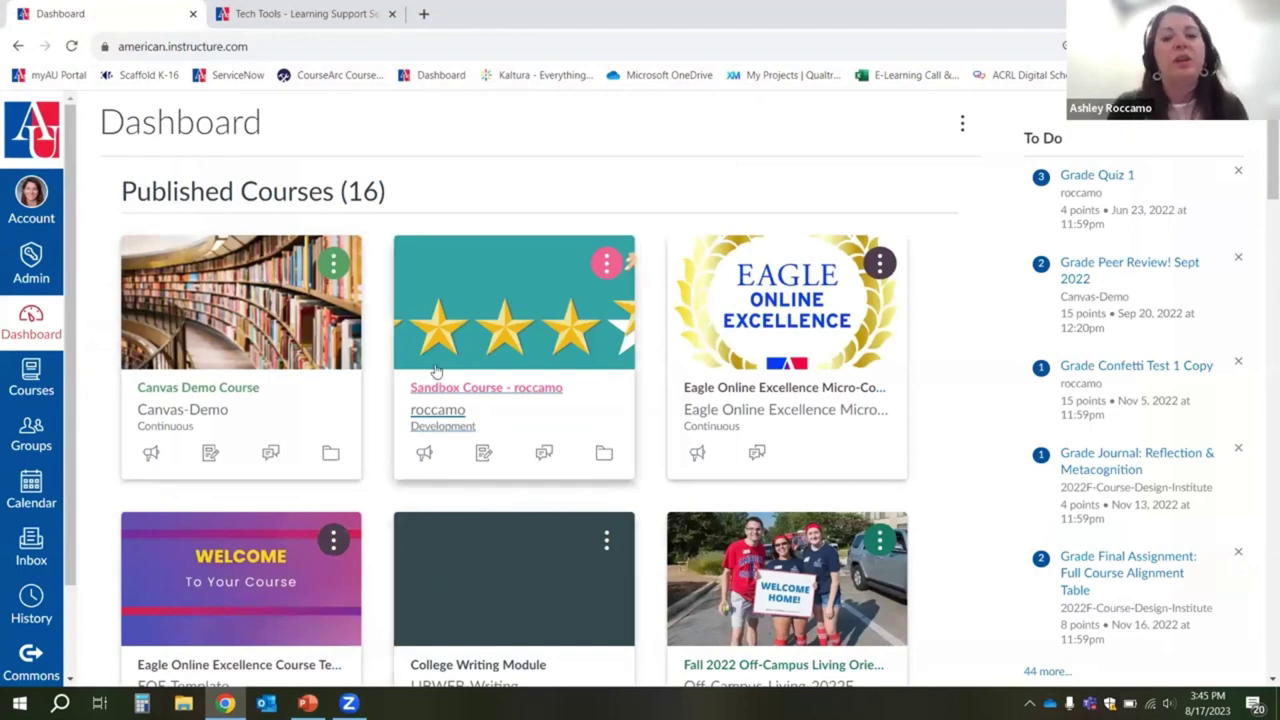
{"action": "left_click", "coordinate": [498, 392]}
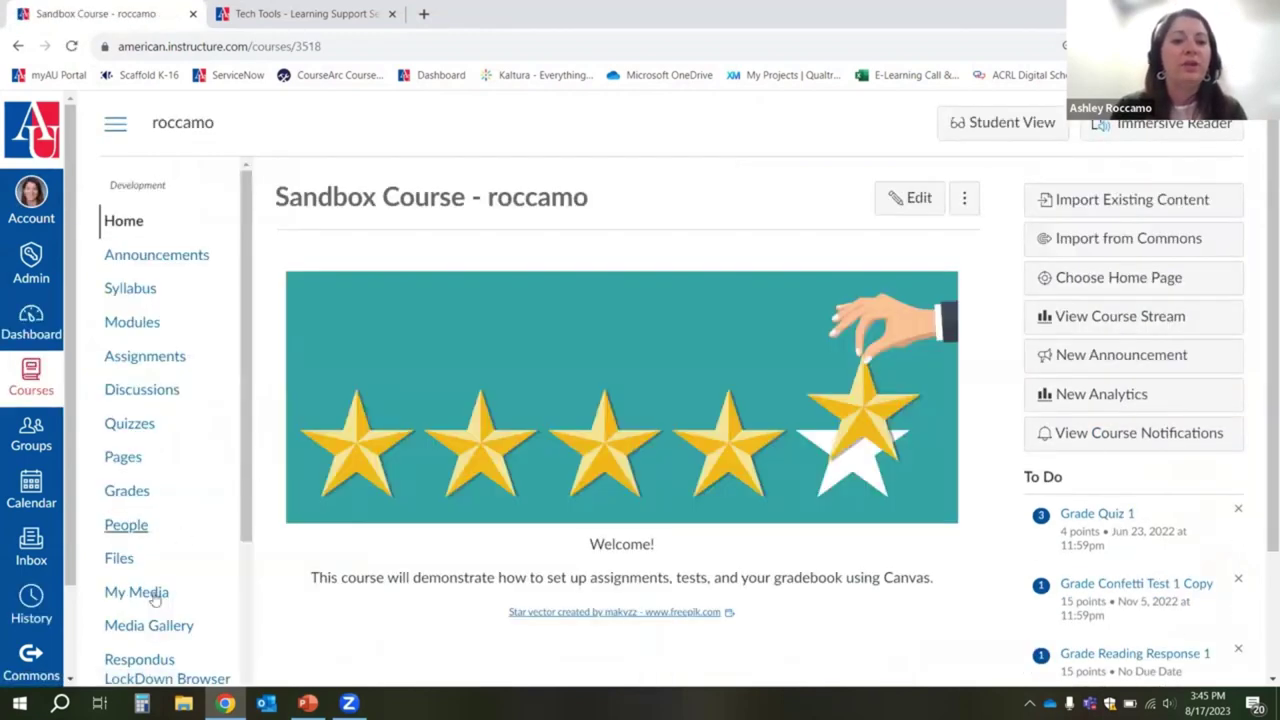
Step: Open the Navigation section of the sandbox course's settings
{"action": "scroll", "coordinate": [170, 450], "scroll_direction": "down", "scroll_amount": 2}
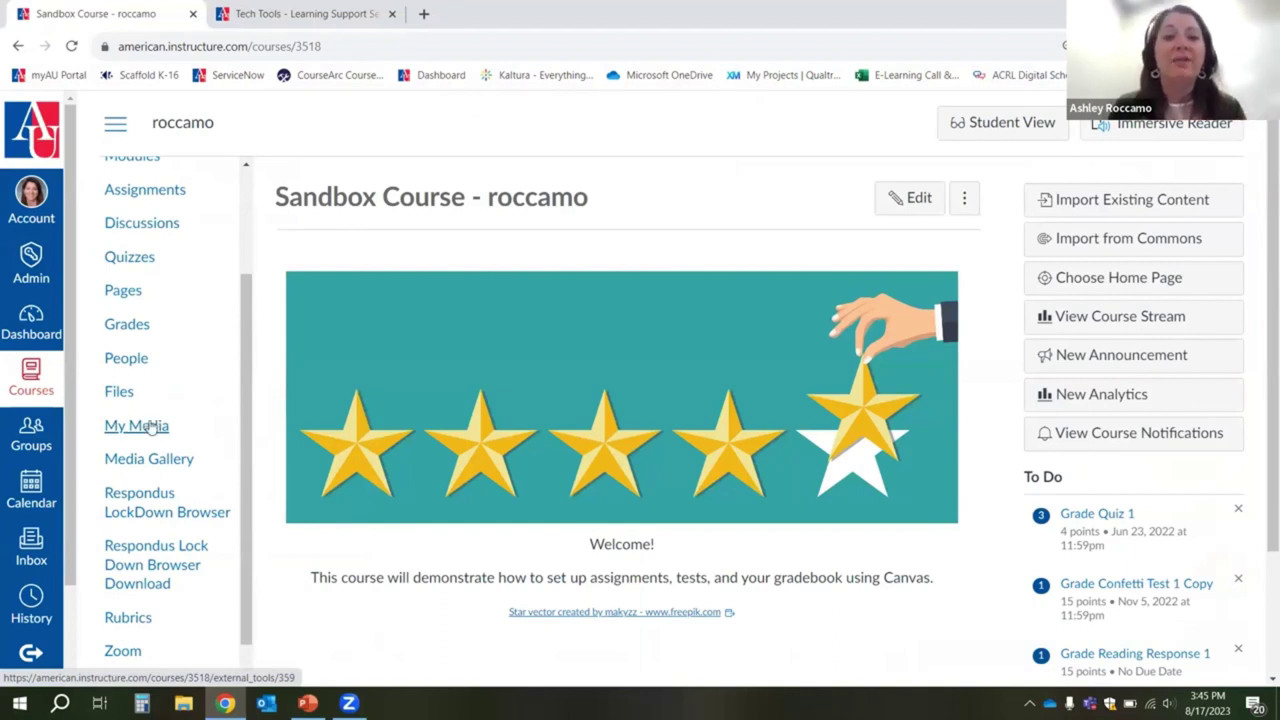
{"action": "scroll", "coordinate": [155, 415], "scroll_direction": "down", "scroll_amount": 3}
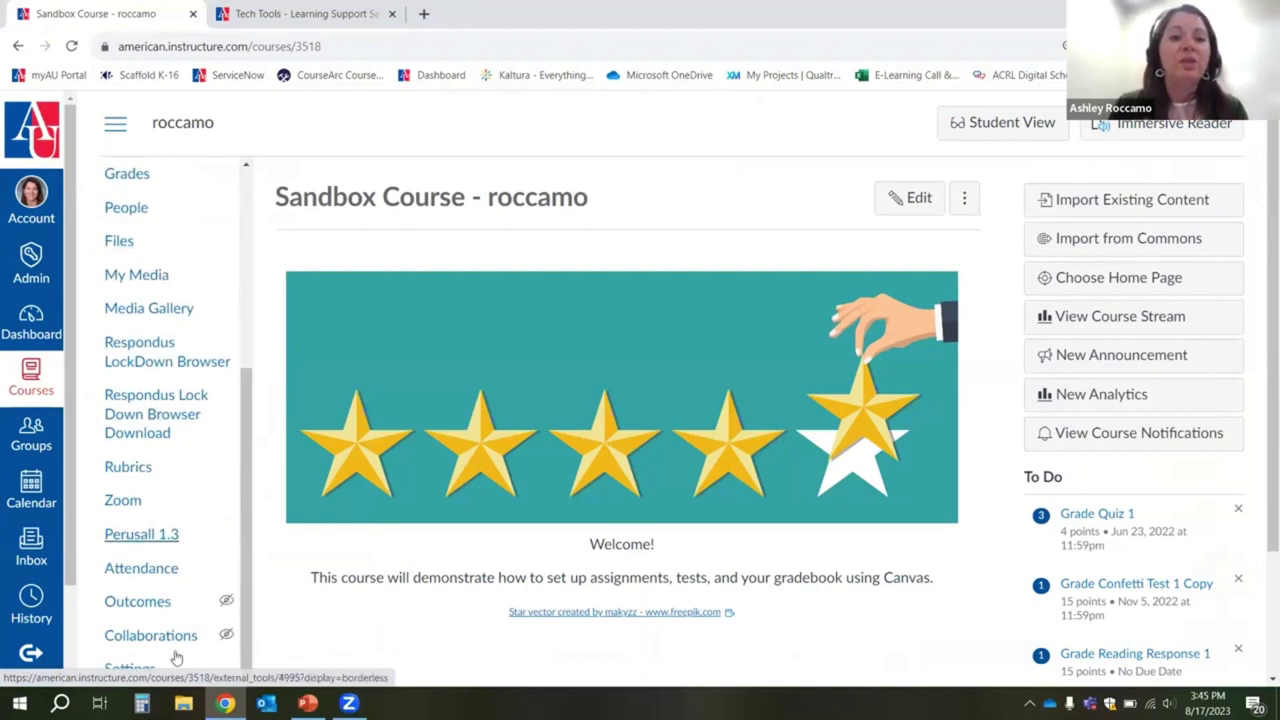
{"action": "left_click", "coordinate": [149, 670]}
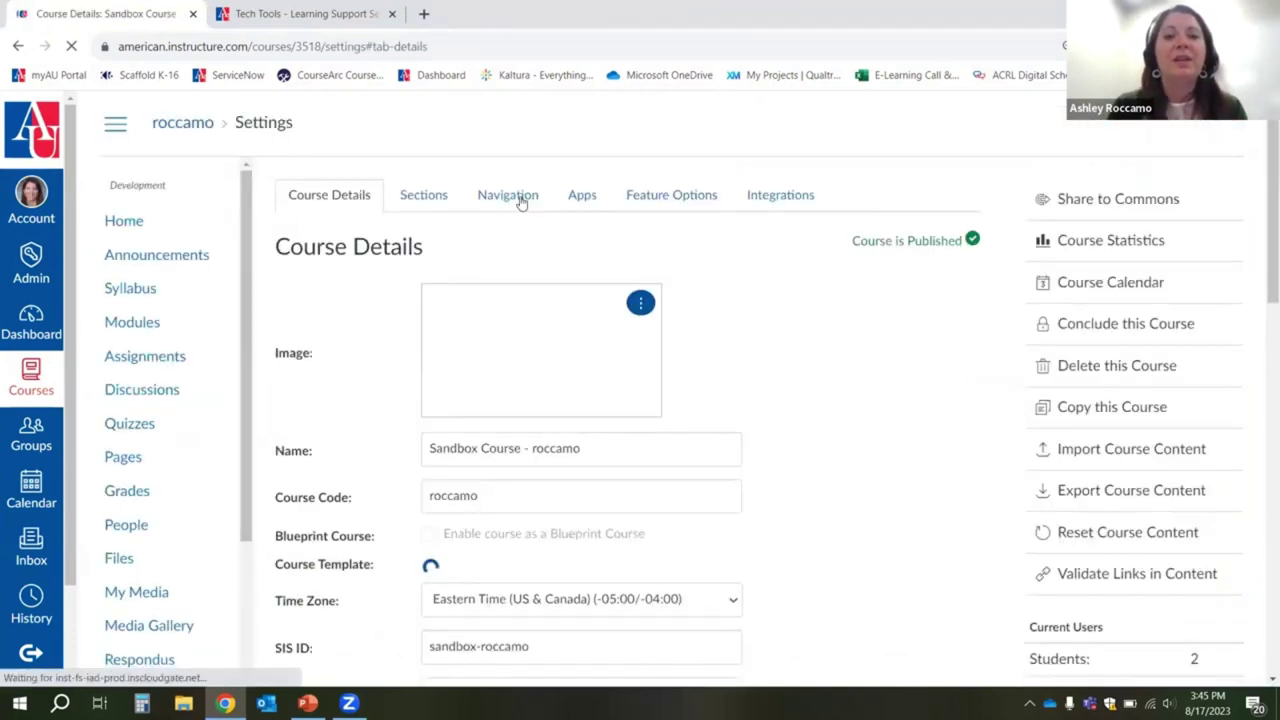
{"action": "left_click", "coordinate": [519, 197]}
Step: Move My Media into the navigation items hidden from students, between Outcomes and SCORM, and show its options
{"action": "scroll", "coordinate": [694, 397], "scroll_direction": "down", "scroll_amount": 3}
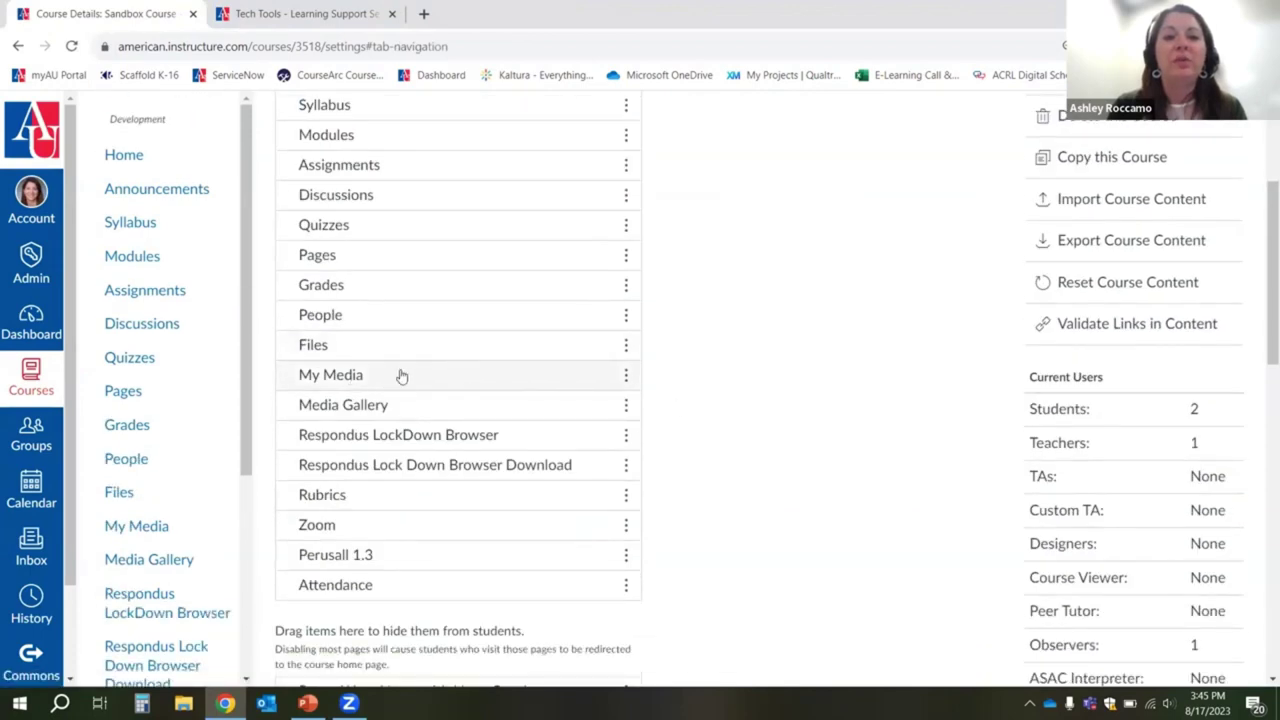
{"action": "scroll", "coordinate": [700, 448], "scroll_direction": "down", "scroll_amount": 3}
{"action": "left_click_drag", "start_coordinate": [354, 129], "coordinate": [365, 465]}
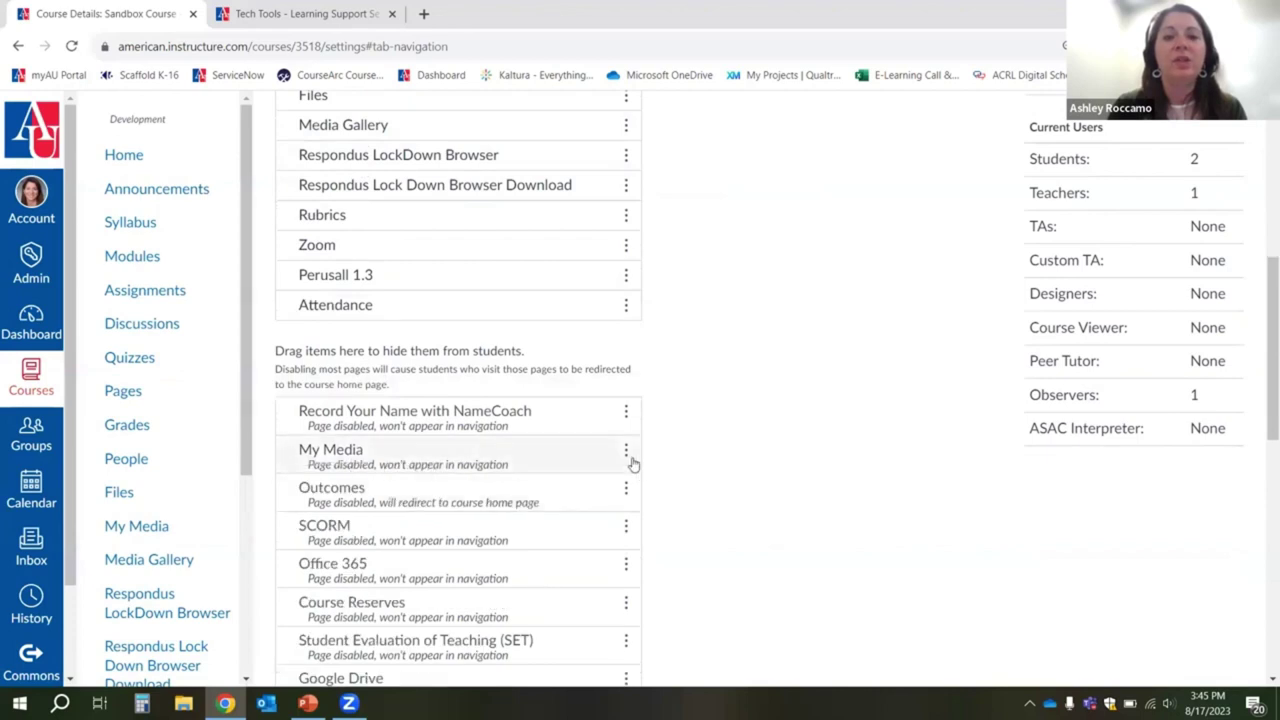
{"action": "left_click_drag", "start_coordinate": [544, 450], "coordinate": [637, 491]}
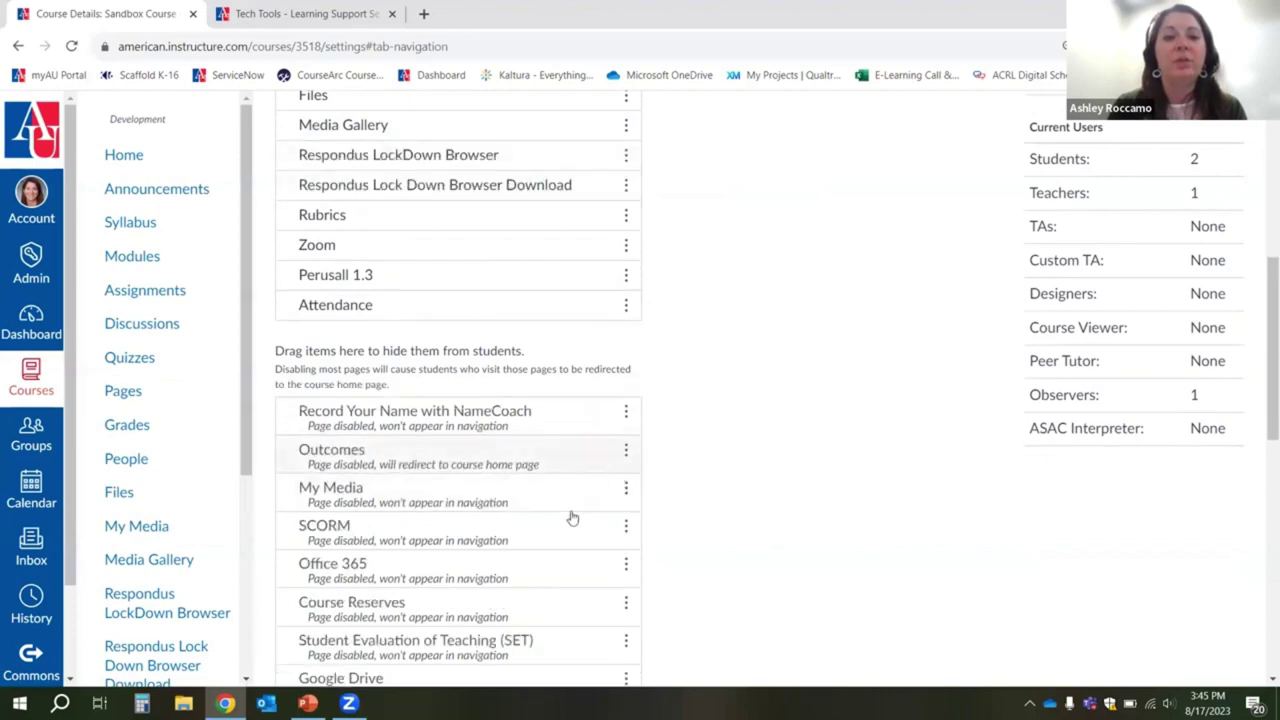
{"action": "left_click", "coordinate": [625, 494]}
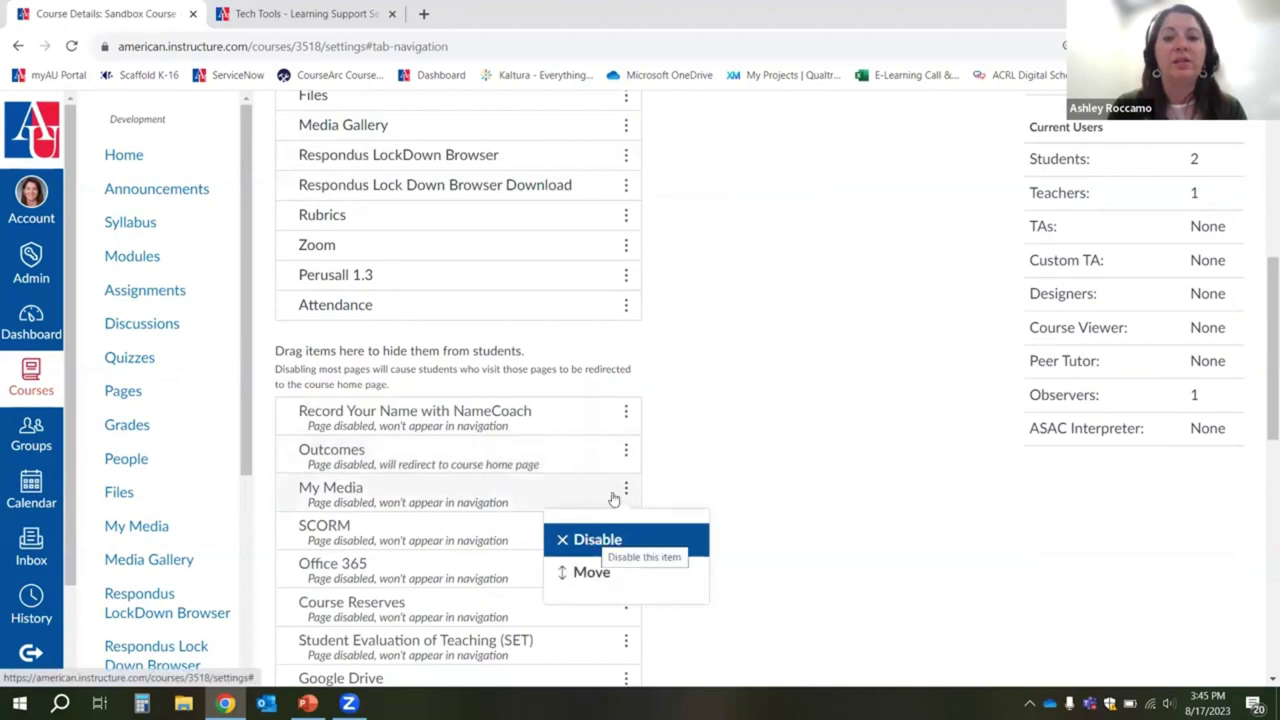
Step: Place My Media among the visible course navigation items, directly above Media Gallery, and save the navigation
{"action": "left_click_drag", "start_coordinate": [477, 494], "coordinate": [480, 129]}
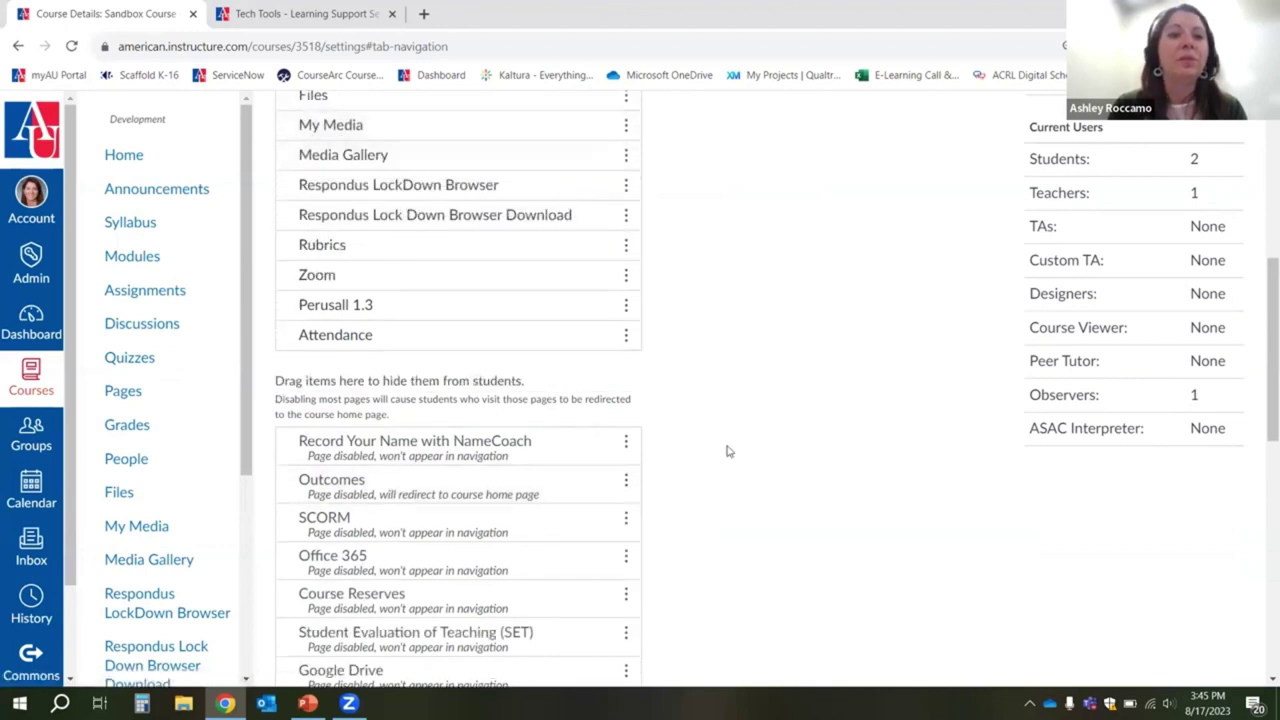
{"action": "scroll", "coordinate": [727, 555], "scroll_direction": "down", "scroll_amount": 7}
{"action": "scroll", "coordinate": [727, 555], "scroll_direction": "down", "scroll_amount": 1}
{"action": "left_click", "coordinate": [303, 628]}
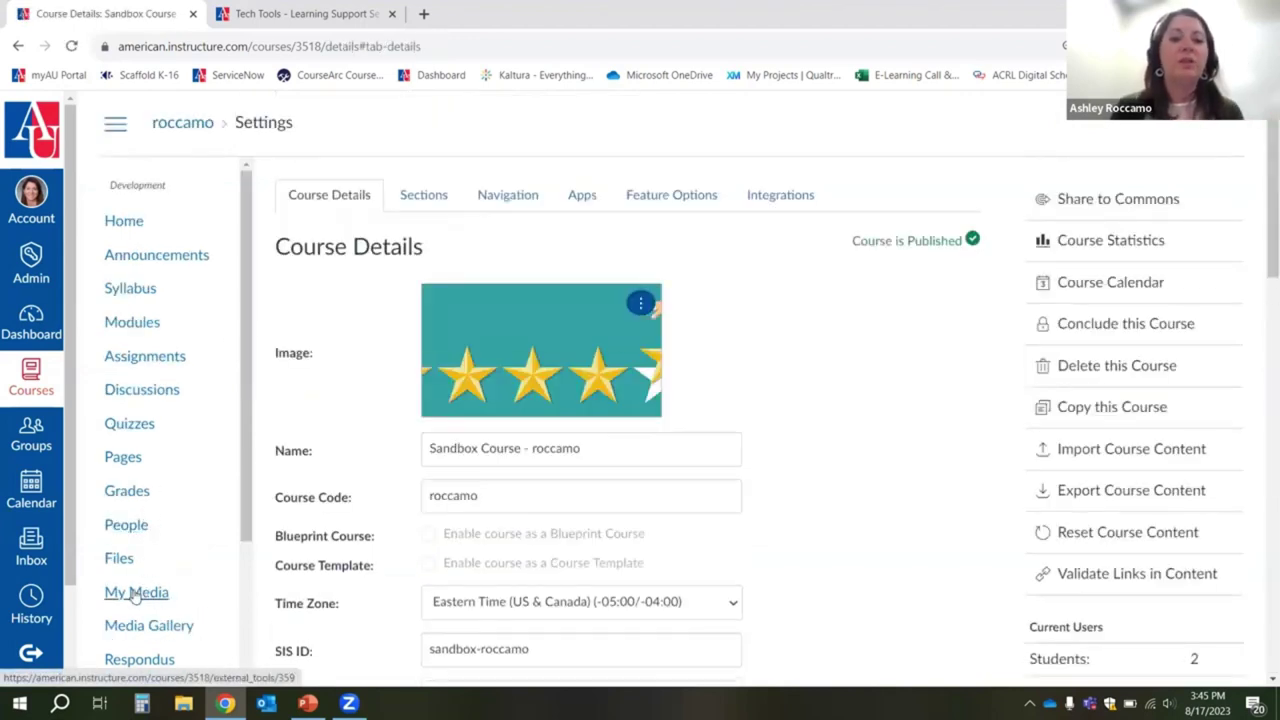
Step: Open the course's My Media page, then return to the course home page and enter Student View
{"action": "left_click", "coordinate": [136, 593]}
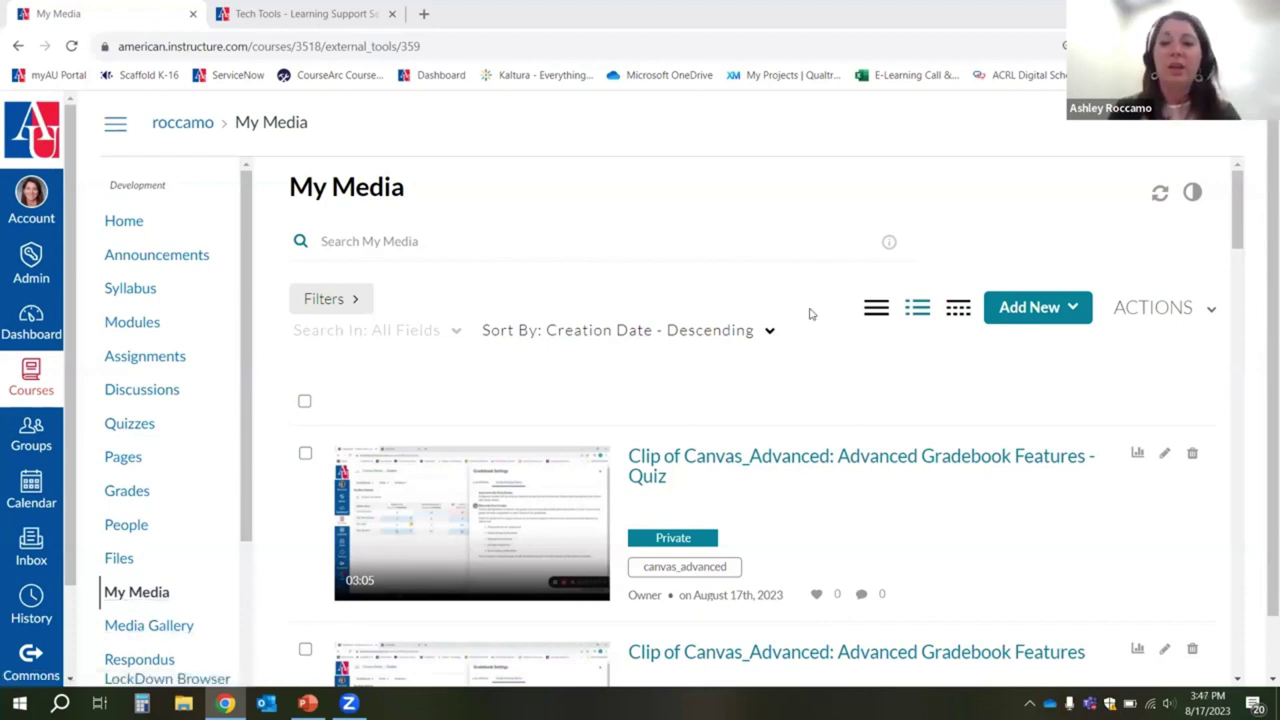
{"action": "left_click", "coordinate": [152, 222]}
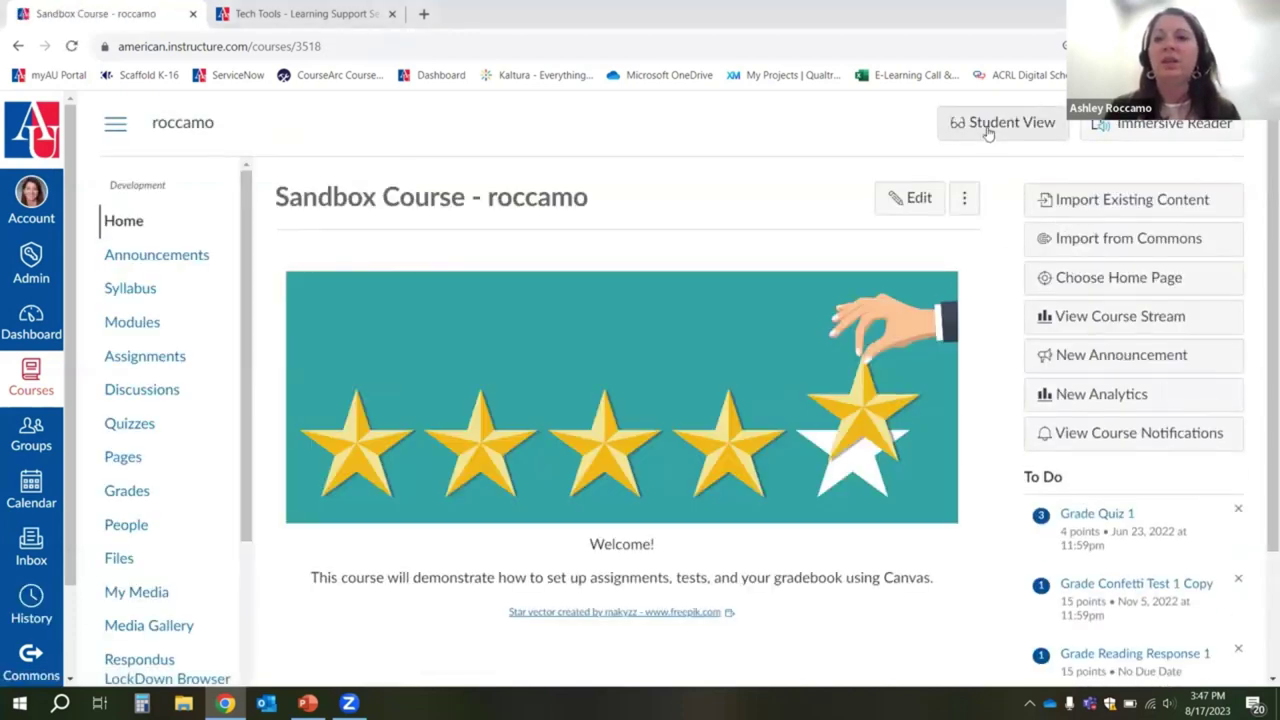
{"action": "left_click", "coordinate": [988, 131]}
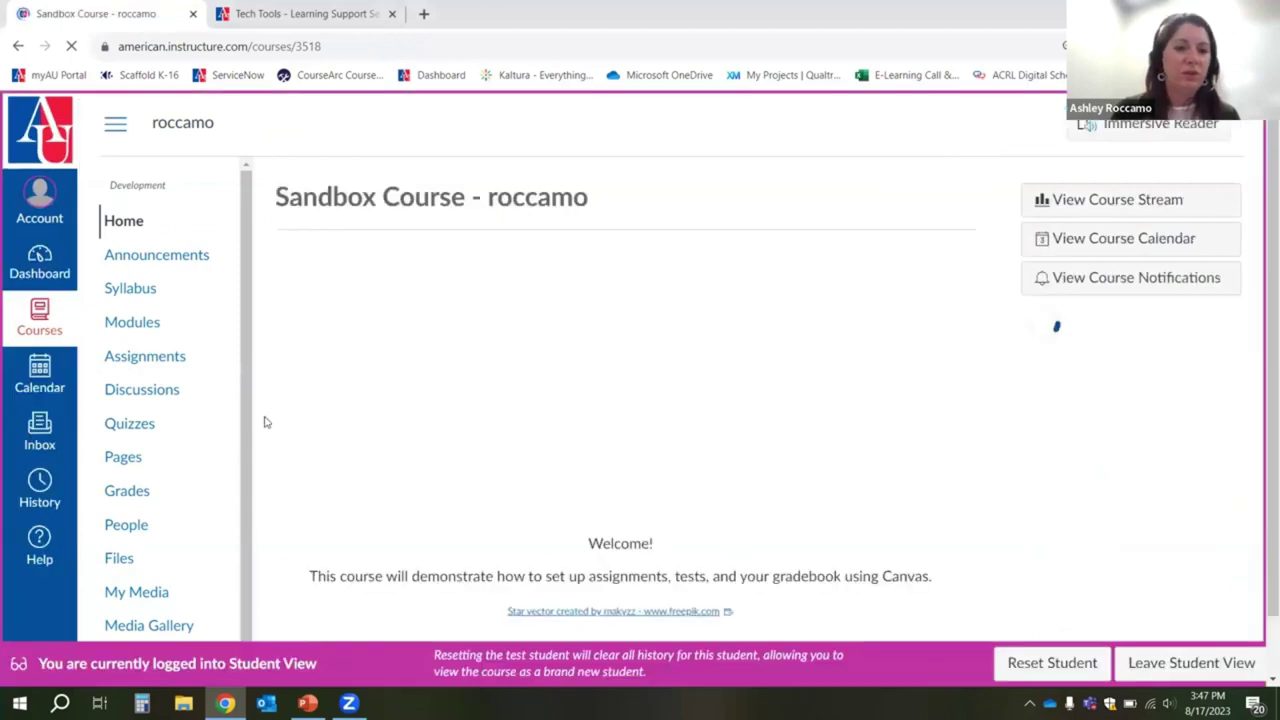
Step: Authorize Kaltura as the test student to view My Media, then leave Student View
{"action": "left_click", "coordinate": [132, 593]}
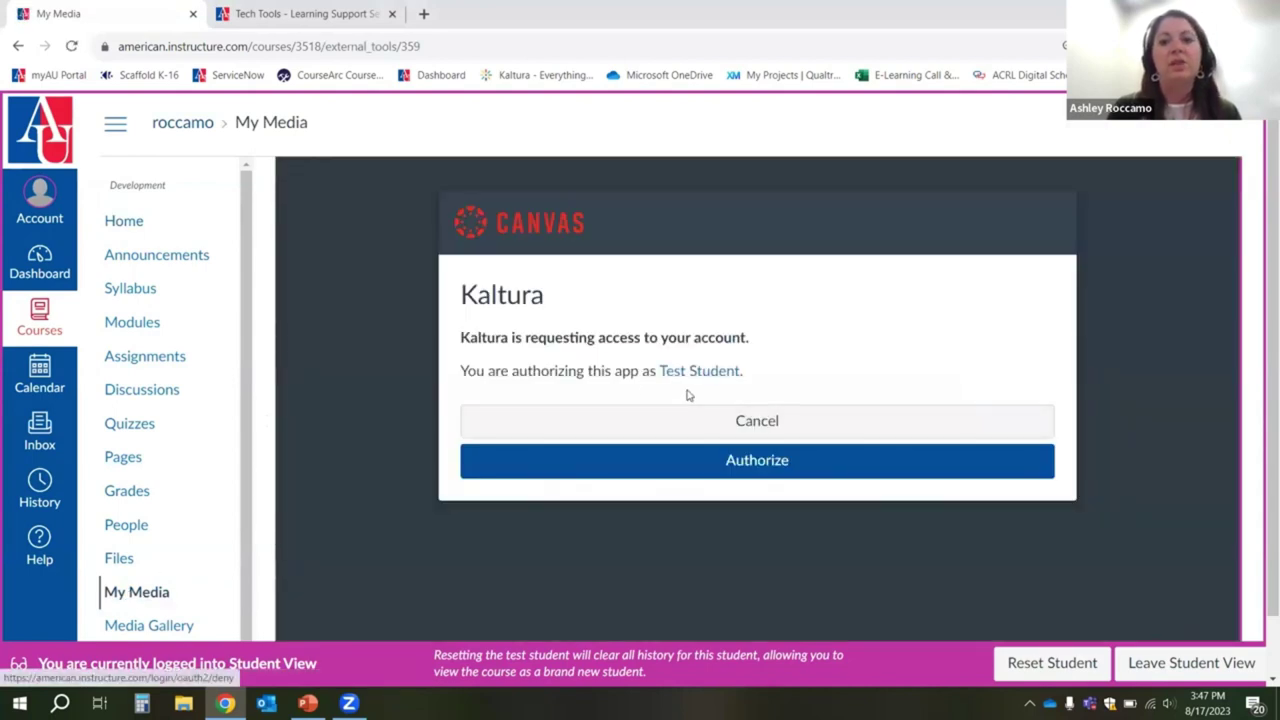
{"action": "left_click", "coordinate": [686, 469]}
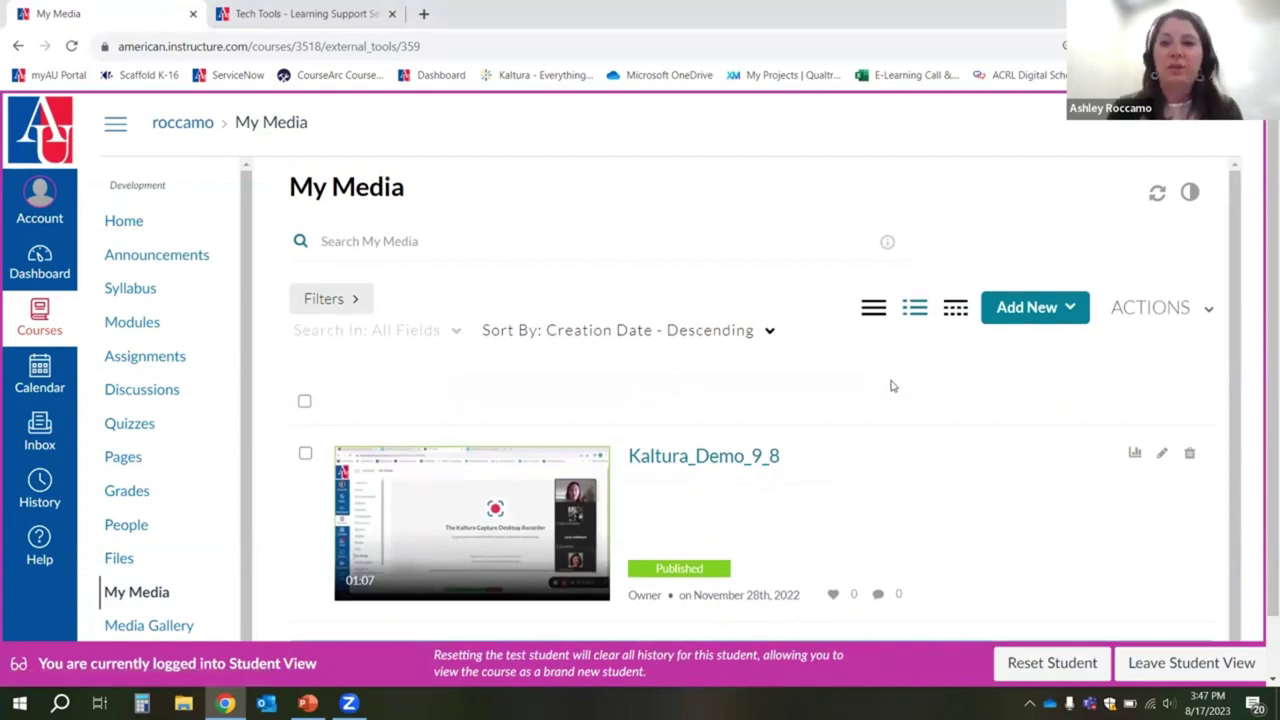
{"action": "left_click", "coordinate": [1175, 665]}
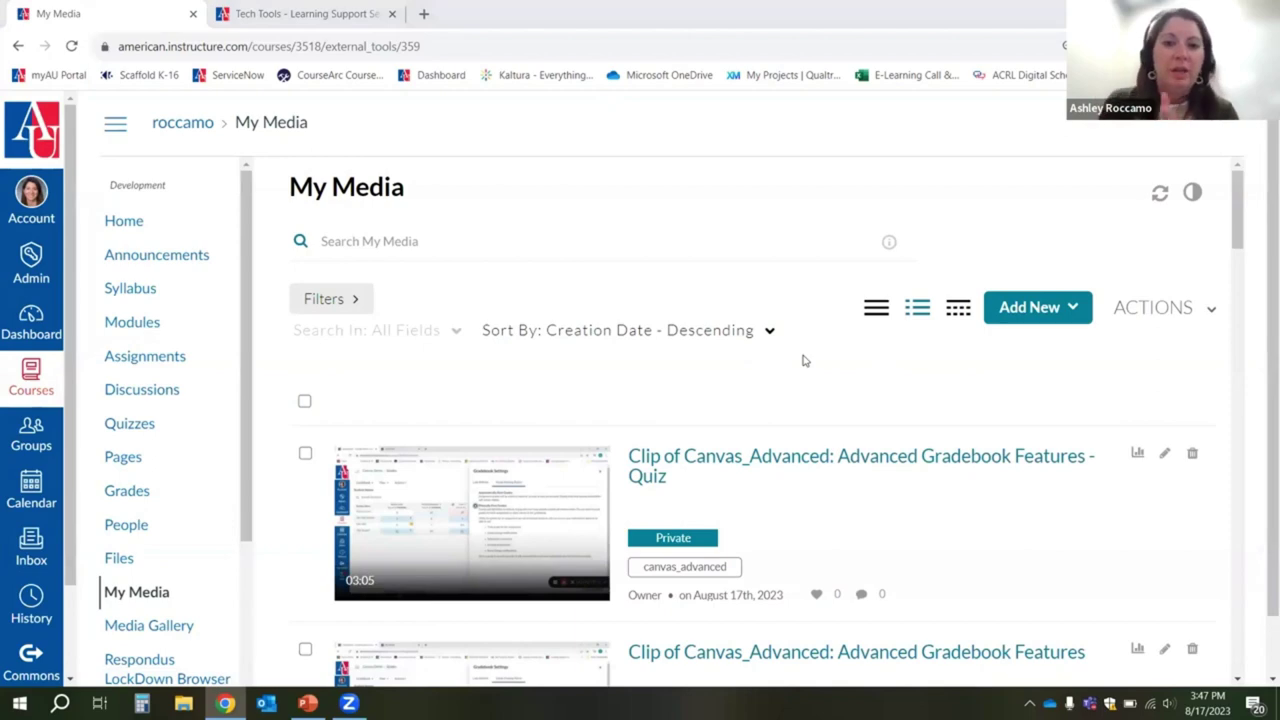
Step: Look through the videos in the My Media list and return to its beginning
{"action": "scroll", "coordinate": [837, 357], "scroll_direction": "down", "scroll_amount": 10}
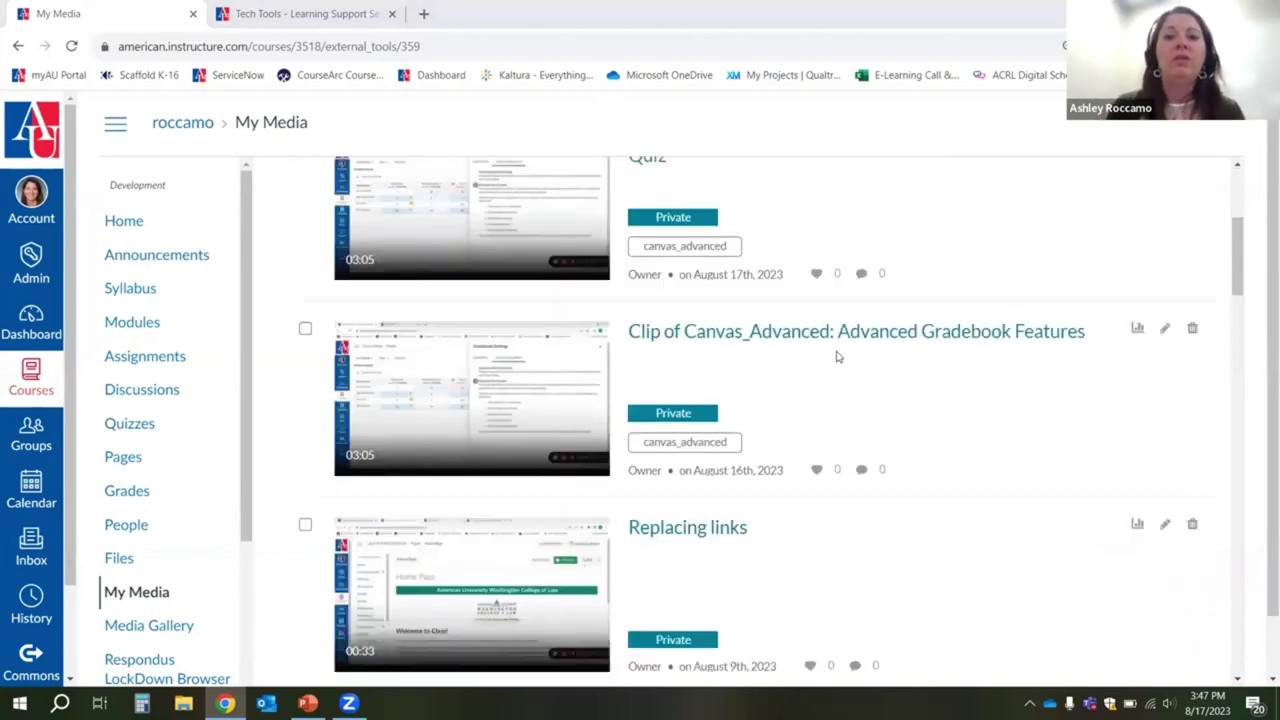
{"action": "scroll", "coordinate": [947, 393], "scroll_direction": "down", "scroll_amount": 12}
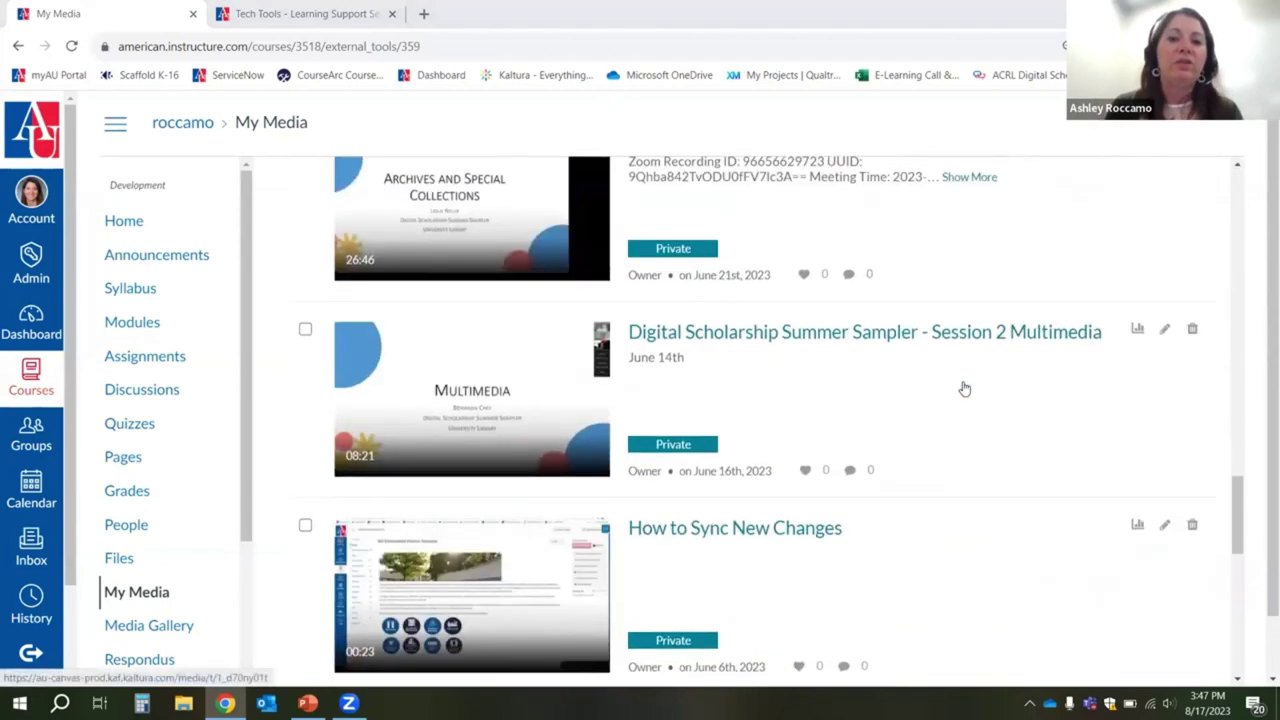
{"action": "scroll", "coordinate": [988, 415], "scroll_direction": "up", "scroll_amount": 20}
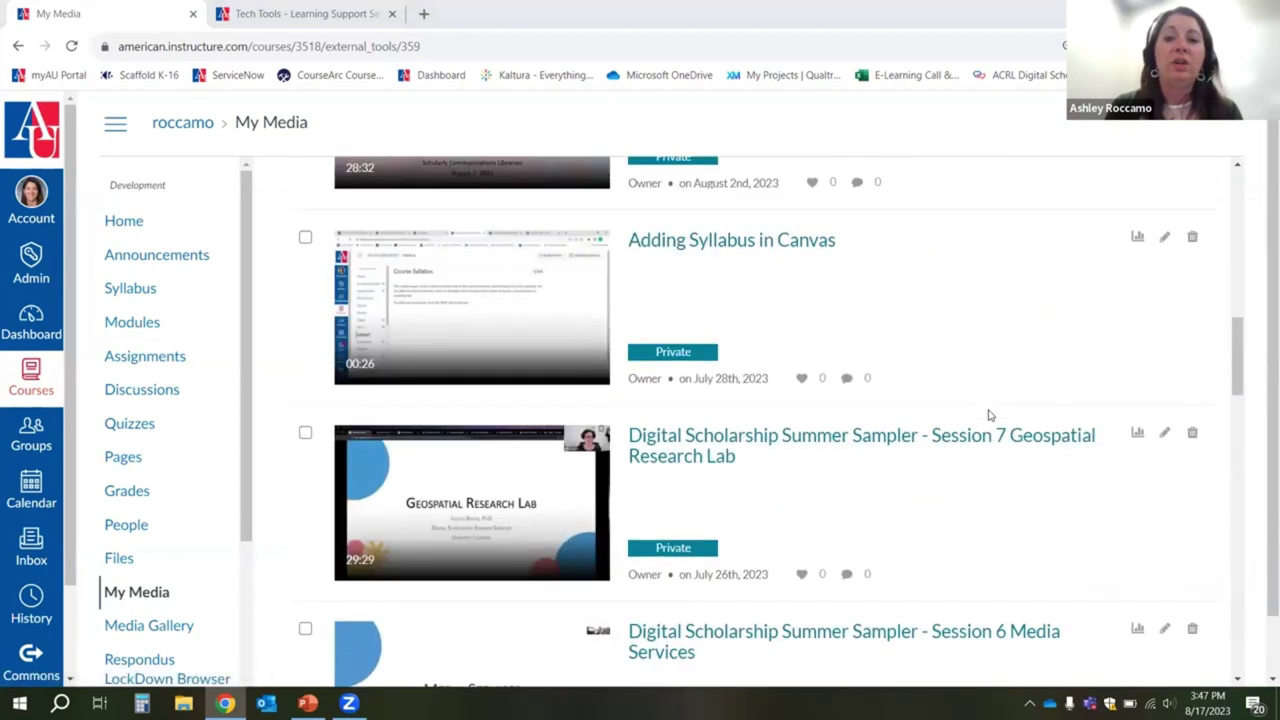
{"action": "scroll", "coordinate": [988, 415], "scroll_direction": "up", "scroll_amount": 3}
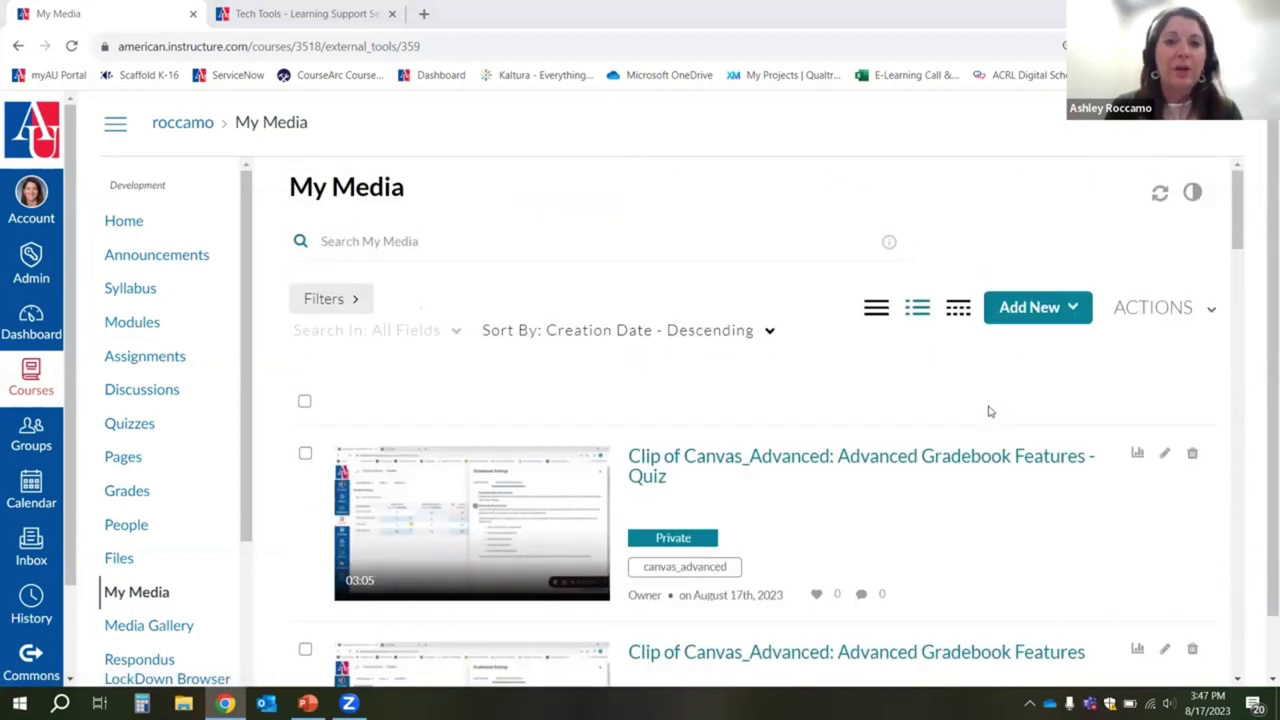
Step: Review the sort options available for the My Media list without changing the sort order
{"action": "scroll", "coordinate": [990, 412], "scroll_direction": "down", "scroll_amount": 1}
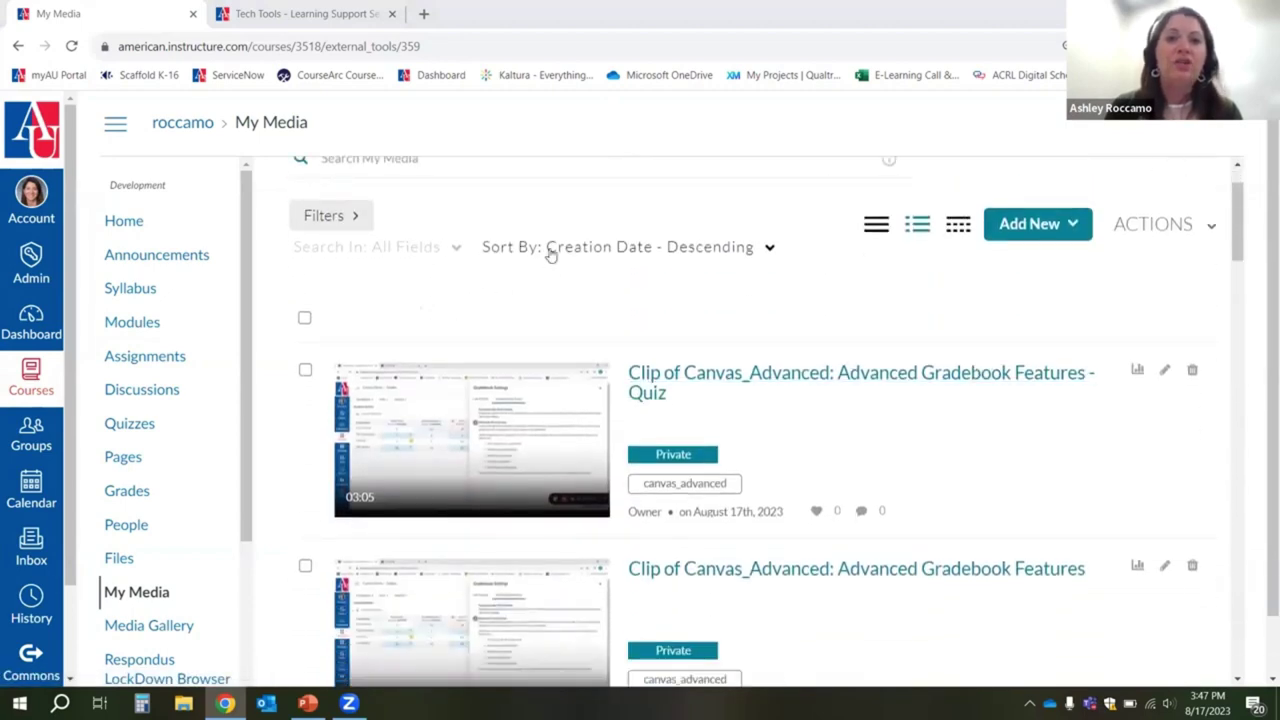
{"action": "left_click", "coordinate": [606, 254]}
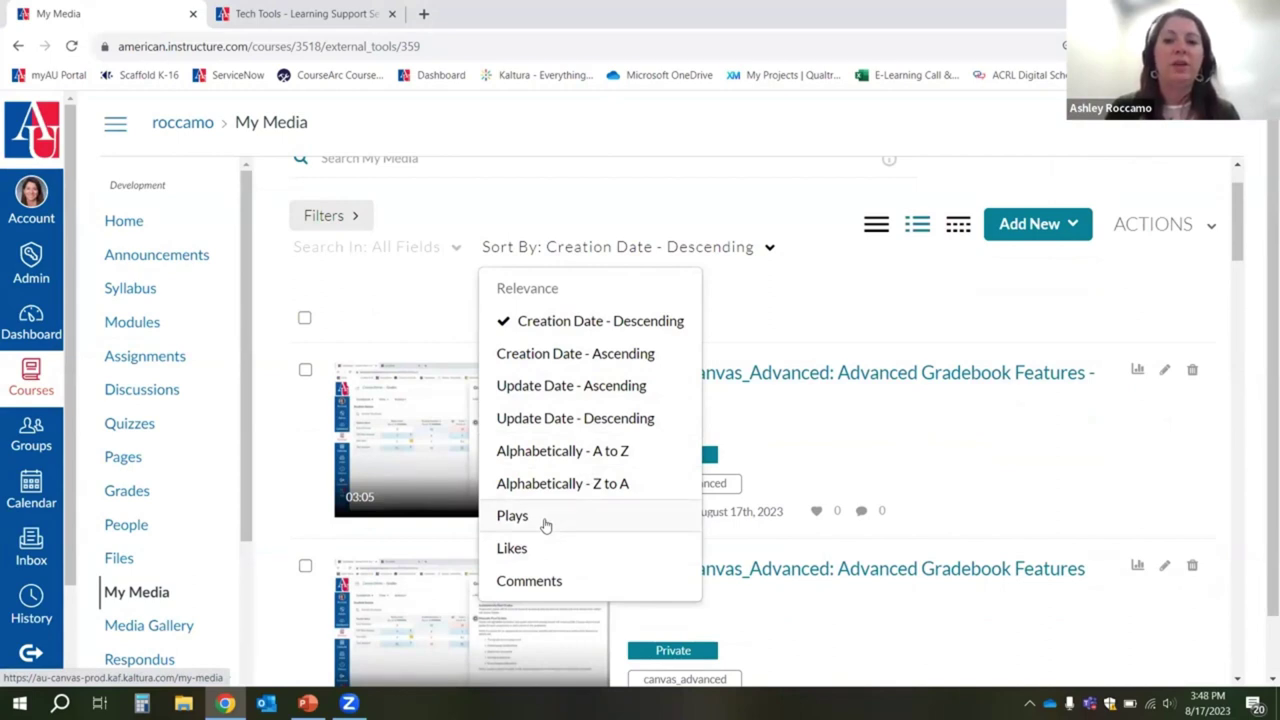
{"action": "left_click", "coordinate": [657, 237]}
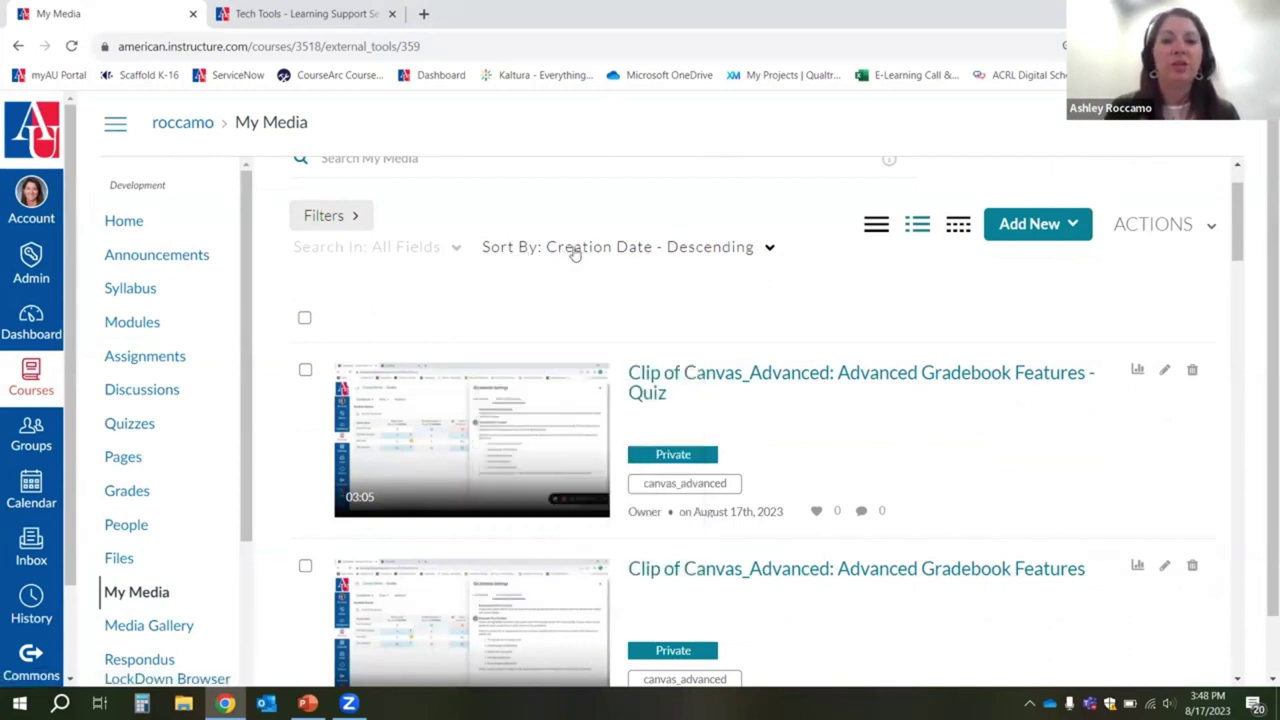
{"action": "left_click", "coordinate": [634, 251]}
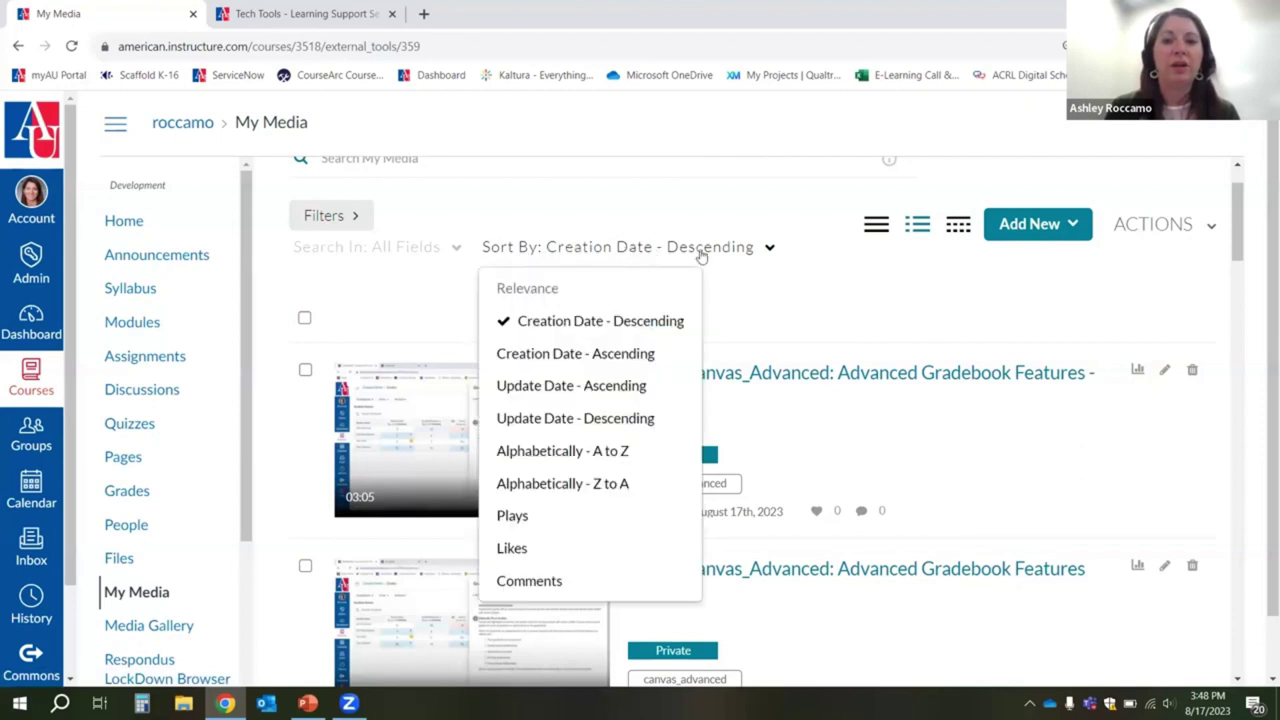
{"action": "left_click", "coordinate": [623, 248]}
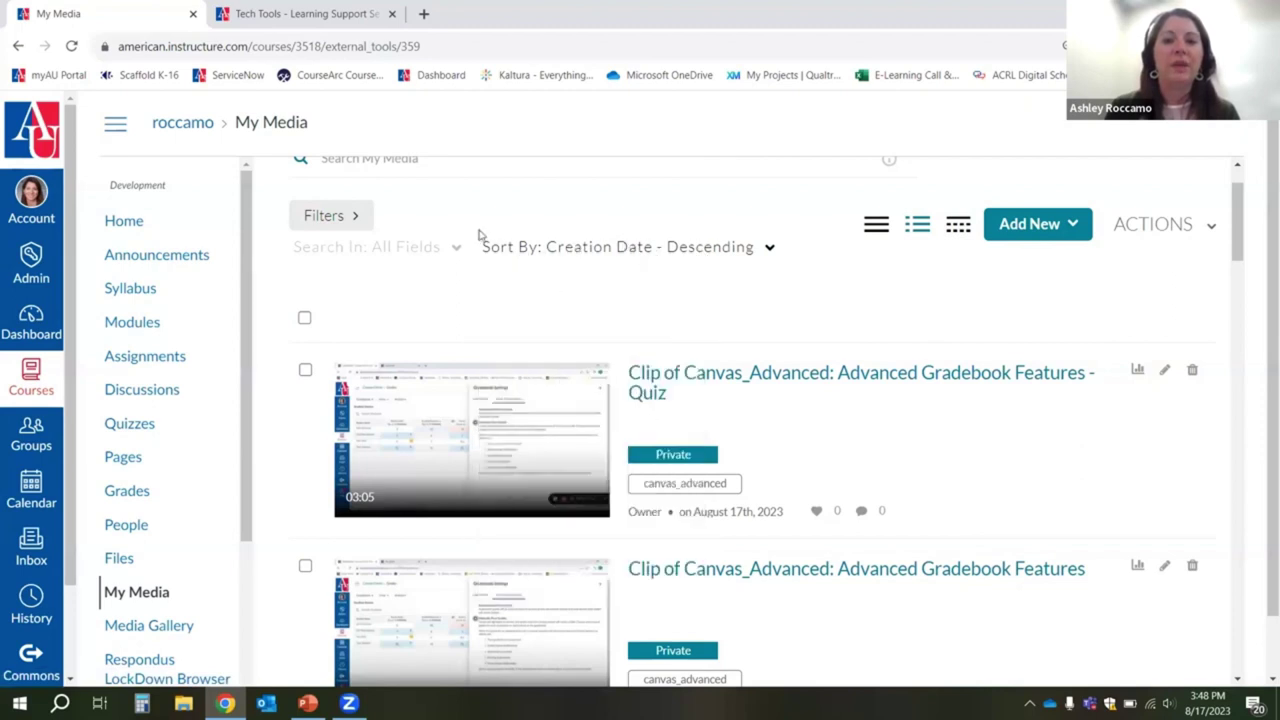
Step: Examine the media type, publish status and ownership filters for My Media, then collapse them
{"action": "left_click", "coordinate": [350, 220]}
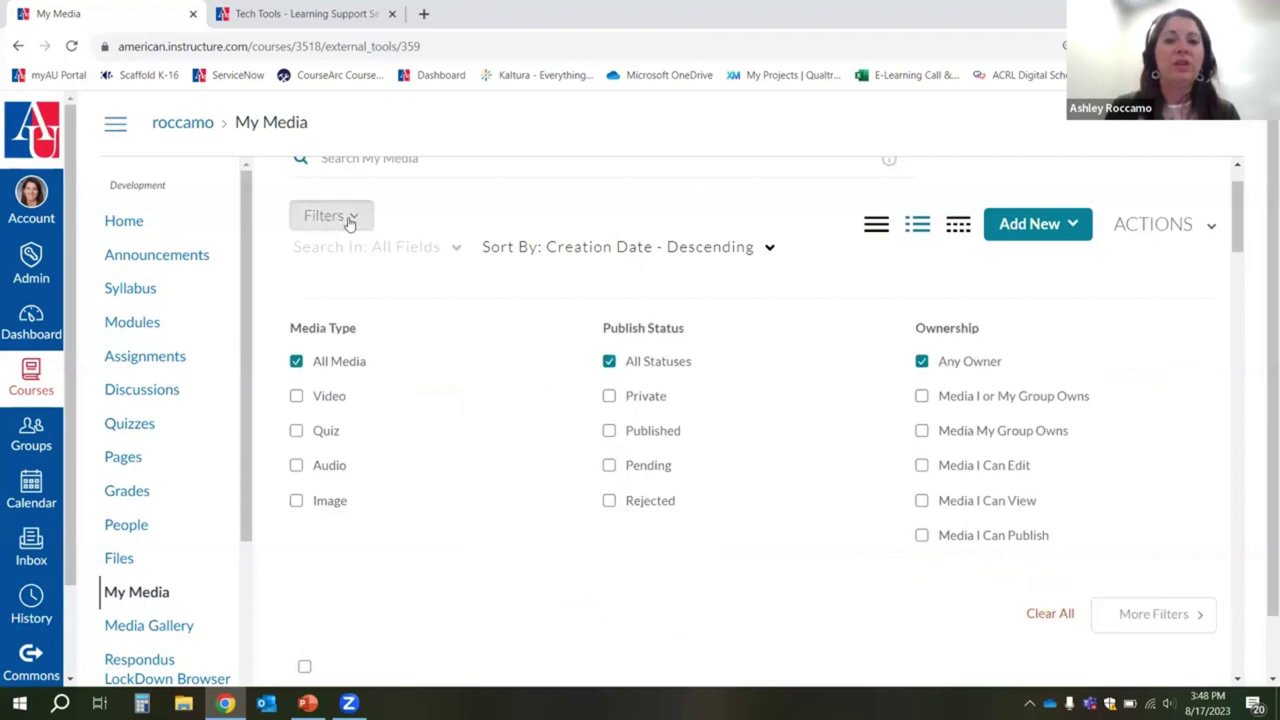
{"action": "scroll", "coordinate": [502, 426], "scroll_direction": "down", "scroll_amount": 2}
{"action": "scroll", "coordinate": [504, 423], "scroll_direction": "up", "scroll_amount": 1}
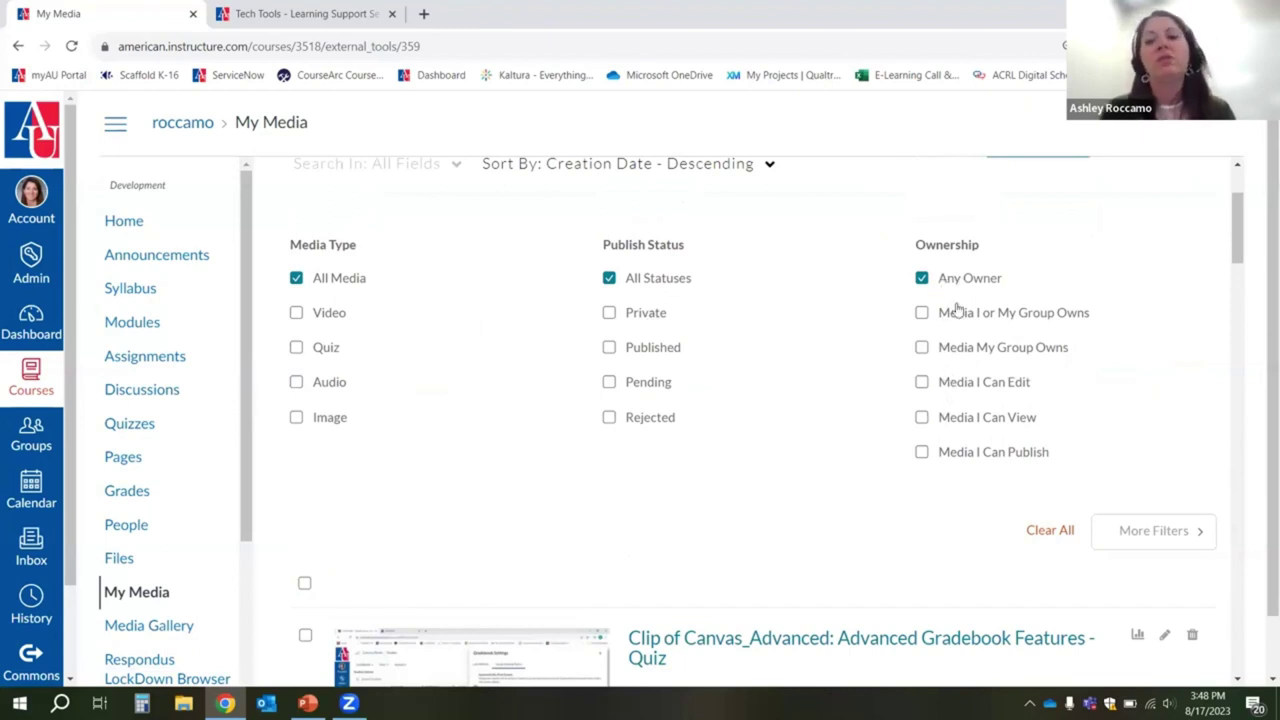
{"action": "scroll", "coordinate": [982, 358], "scroll_direction": "up", "scroll_amount": 1}
{"action": "scroll", "coordinate": [982, 358], "scroll_direction": "up", "scroll_amount": 1}
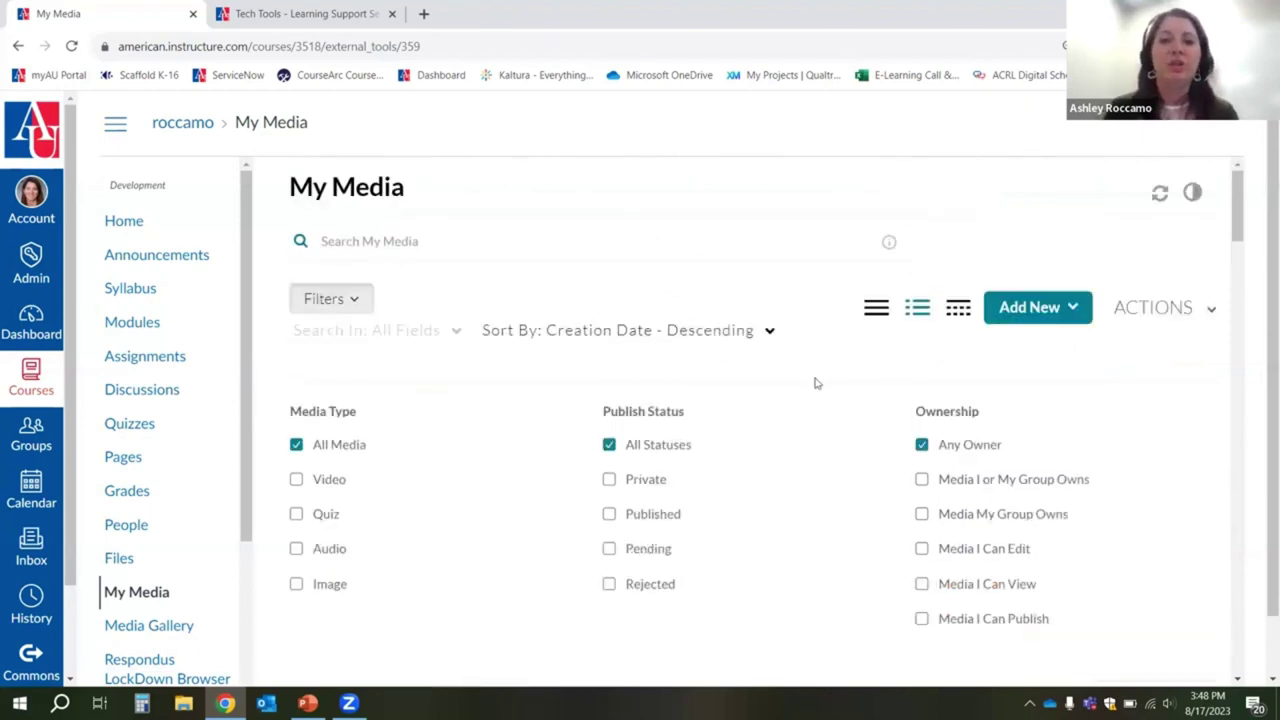
{"action": "scroll", "coordinate": [830, 390], "scroll_direction": "down", "scroll_amount": 2}
{"action": "scroll", "coordinate": [1066, 531], "scroll_direction": "up", "scroll_amount": 2}
{"action": "left_click", "coordinate": [338, 300]}
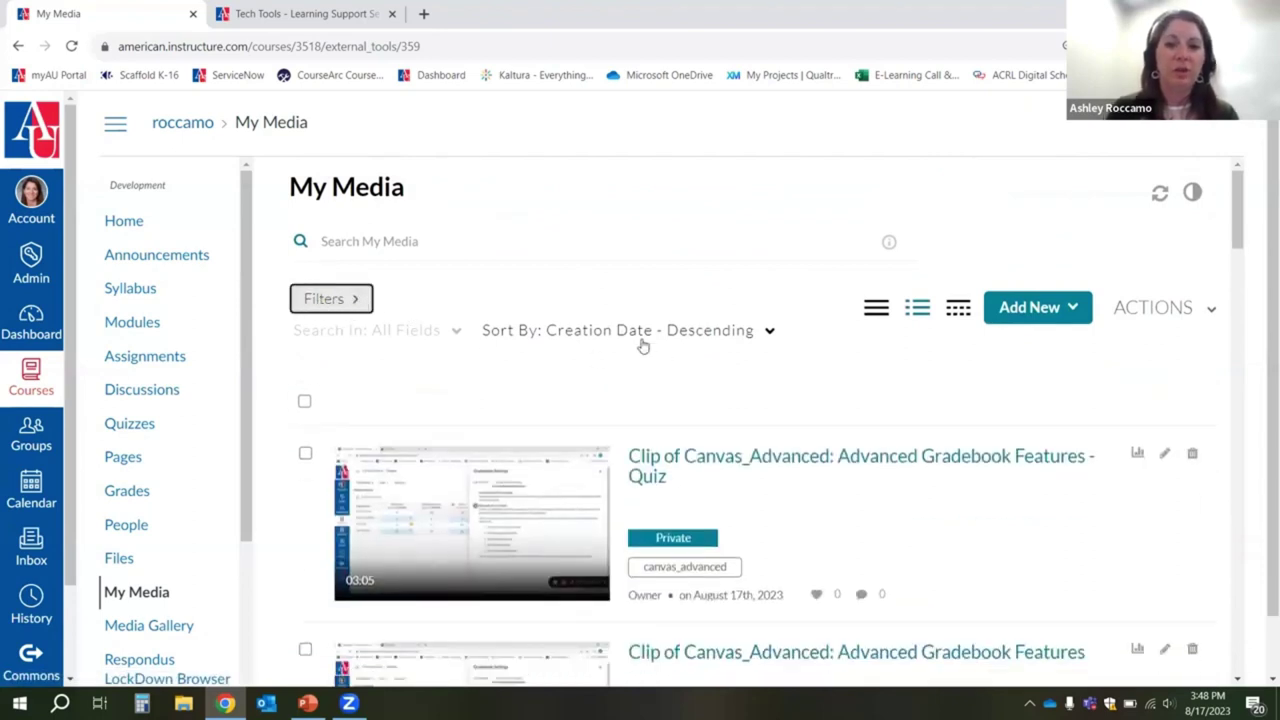
Step: Search My Media for "digital scholarship" and look through the matching videos
{"action": "left_click", "coordinate": [570, 240]}
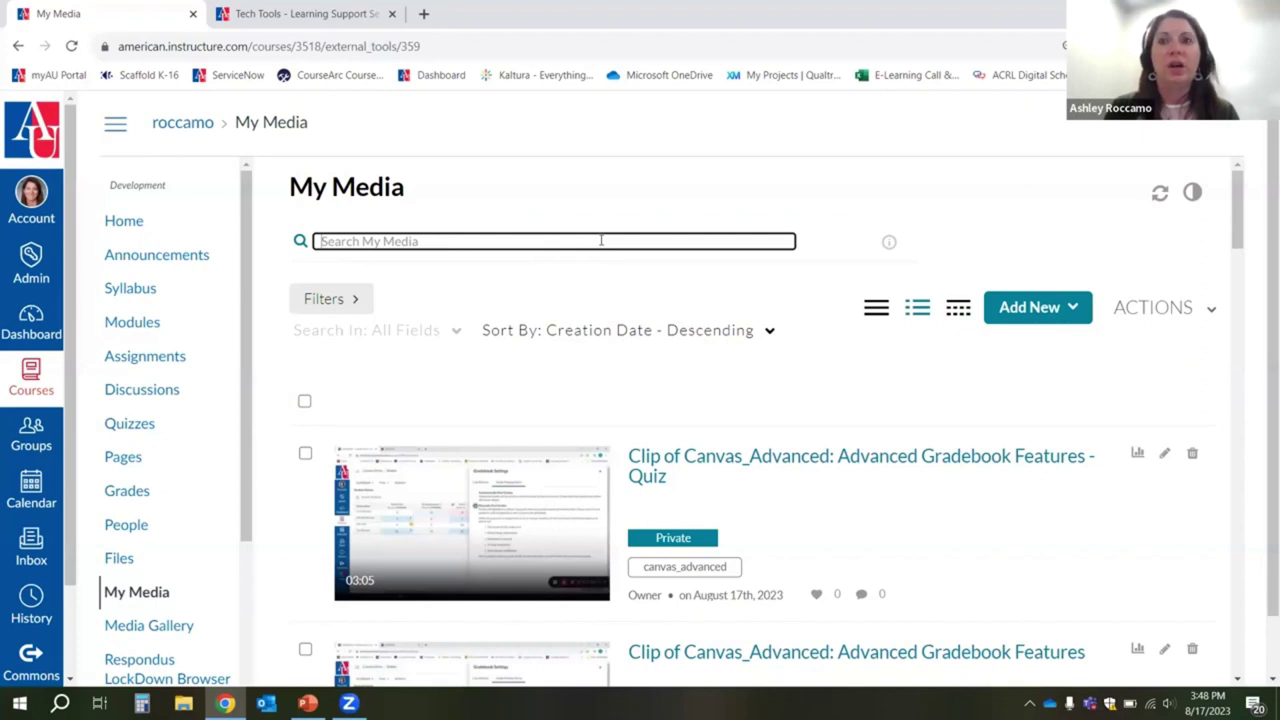
{"action": "type", "text": "digital scholarship"}
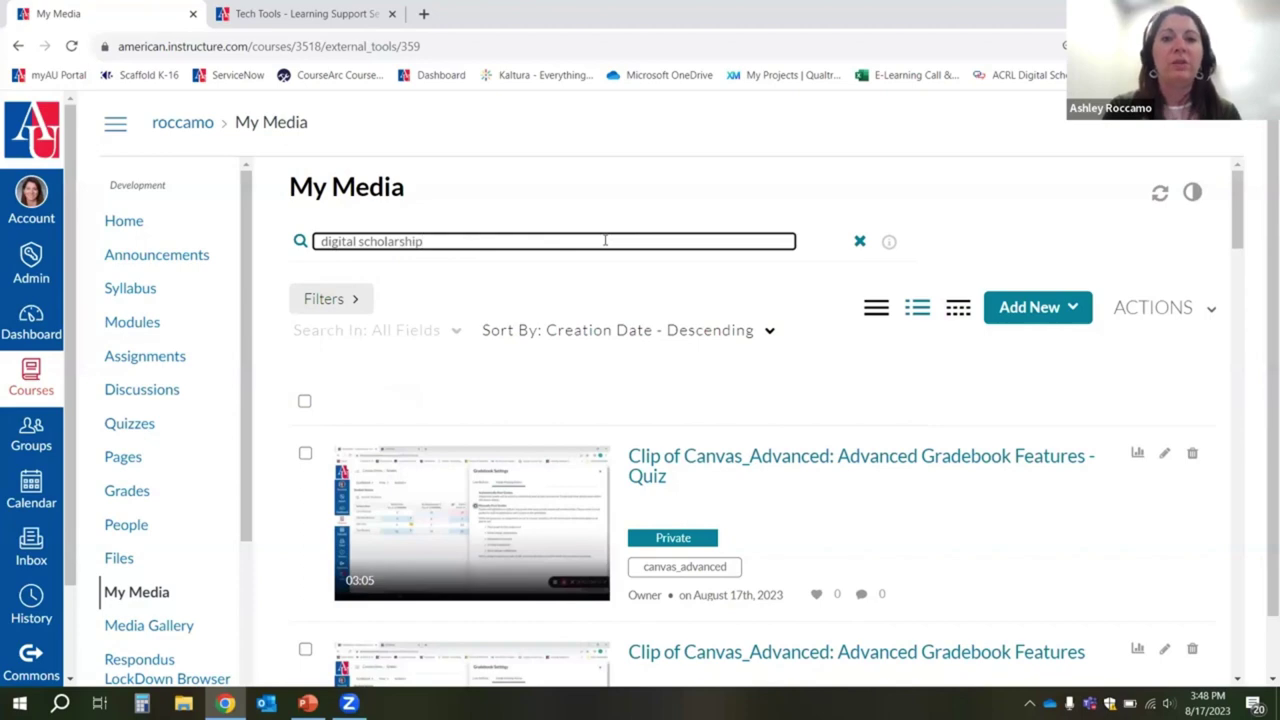
{"action": "key", "text": "Return"}
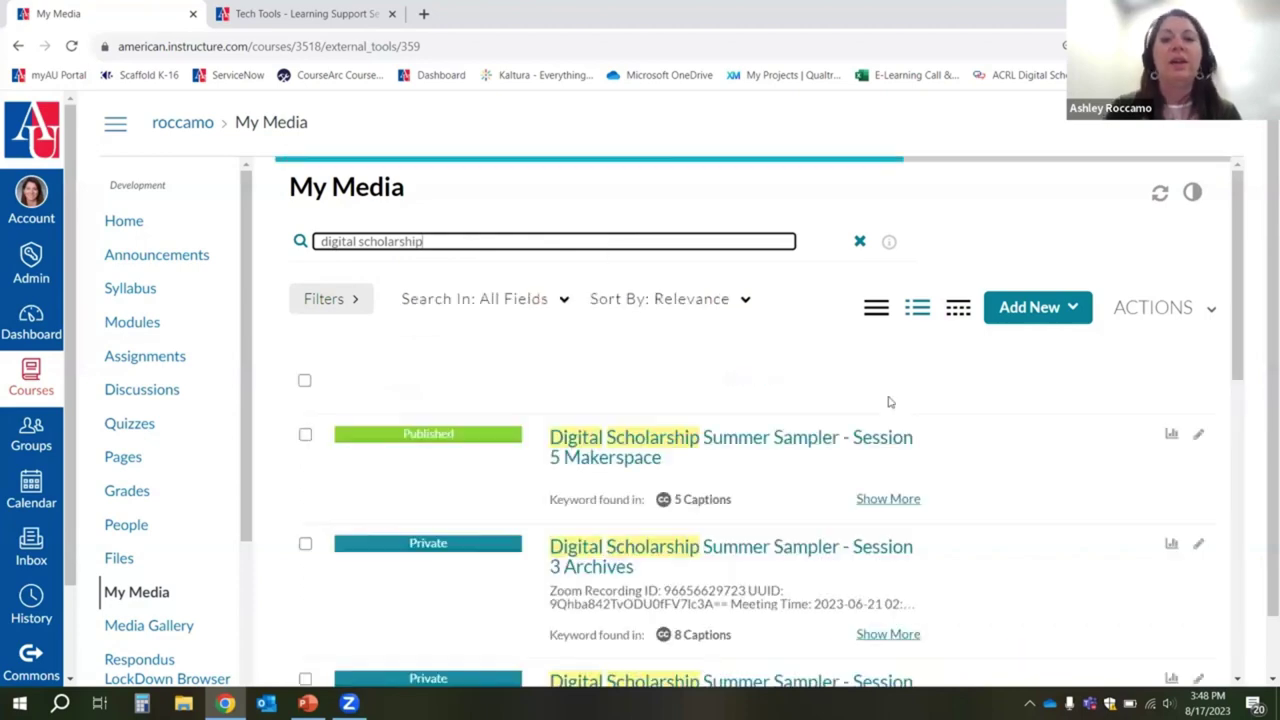
{"action": "scroll", "coordinate": [980, 418], "scroll_direction": "down", "scroll_amount": 5}
{"action": "scroll", "coordinate": [990, 421], "scroll_direction": "down", "scroll_amount": 4}
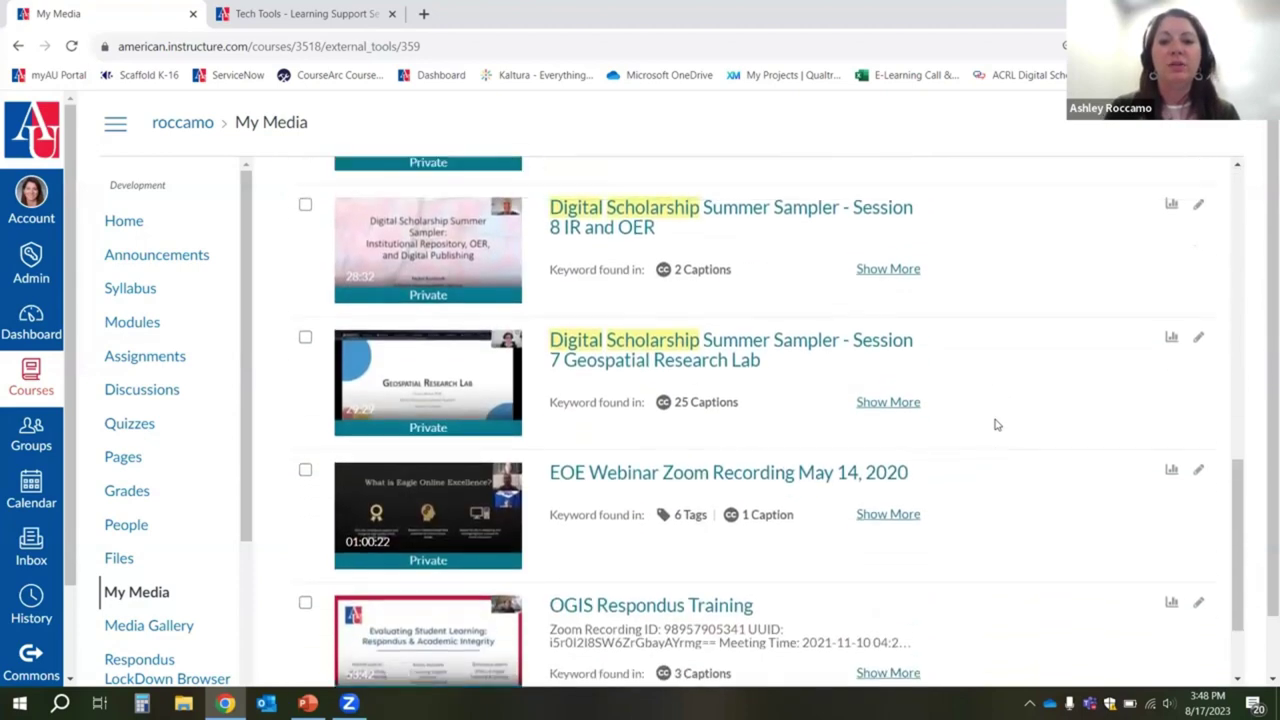
Step: Clear the My Media search and review the options for adding new media, without choosing one
{"action": "scroll", "coordinate": [995, 425], "scroll_direction": "up", "scroll_amount": 5}
{"action": "scroll", "coordinate": [995, 425], "scroll_direction": "up", "scroll_amount": 5}
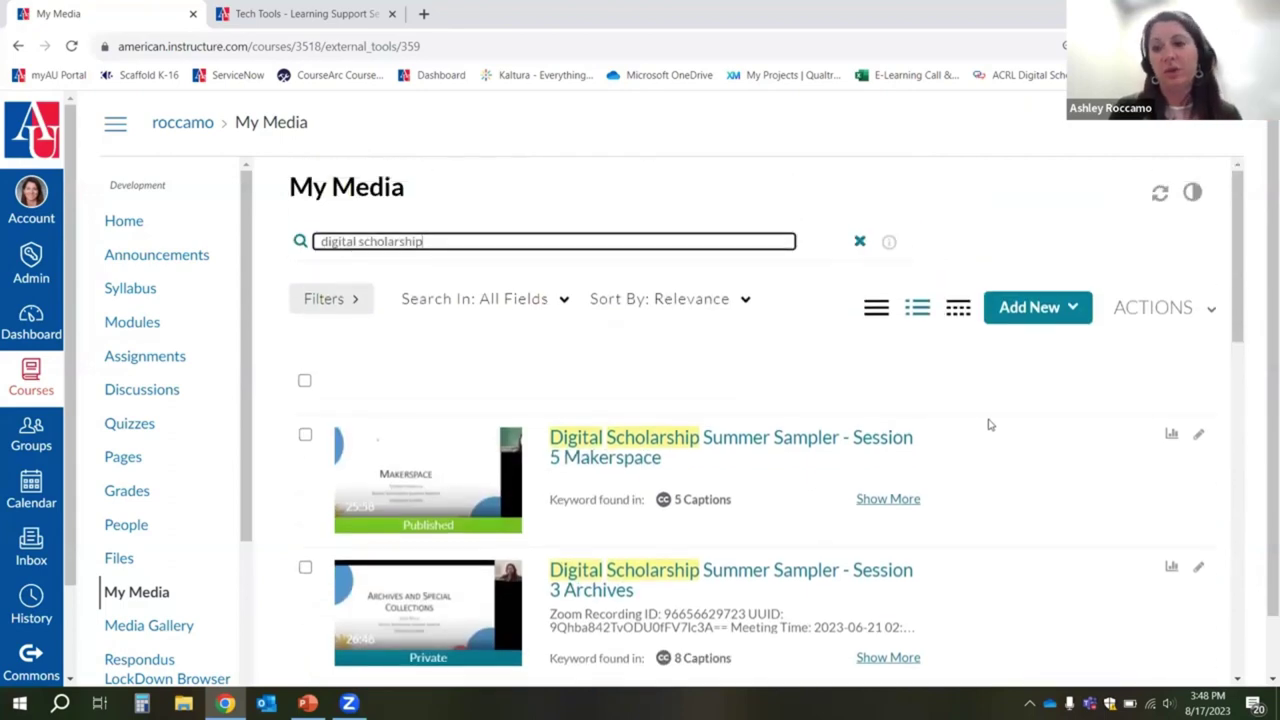
{"action": "left_click", "coordinate": [859, 241]}
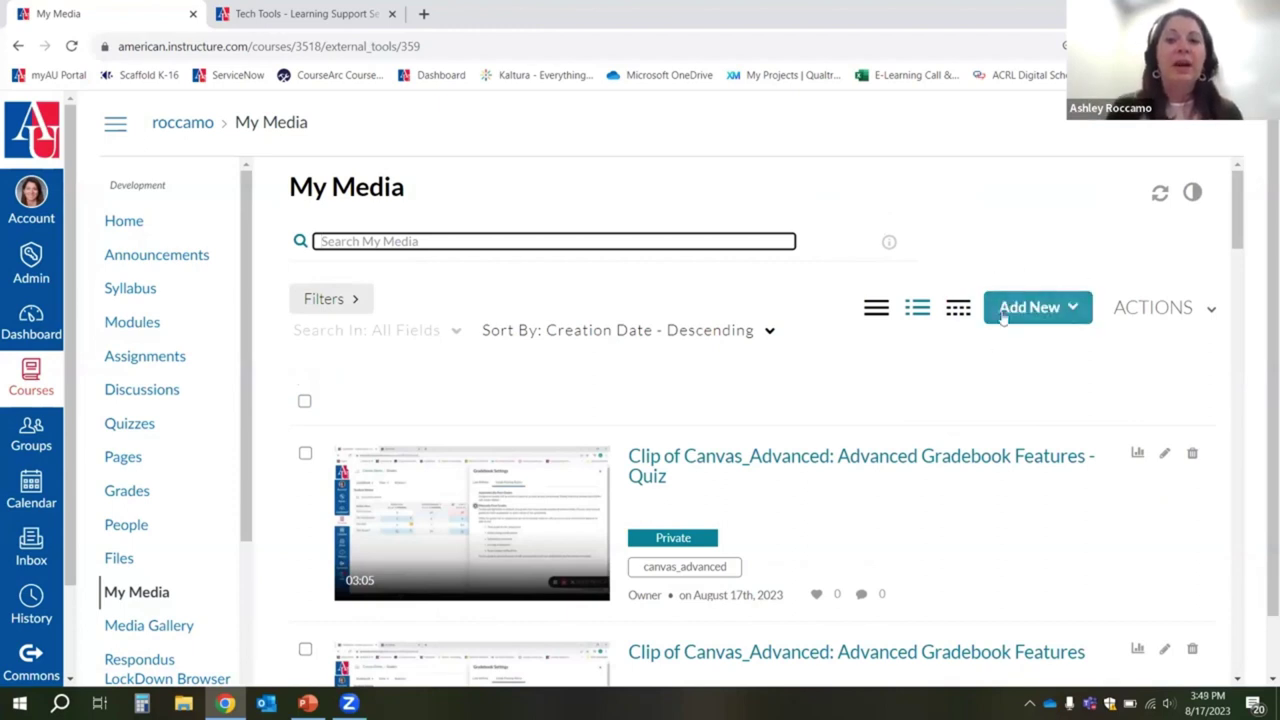
{"action": "left_click", "coordinate": [1046, 316]}
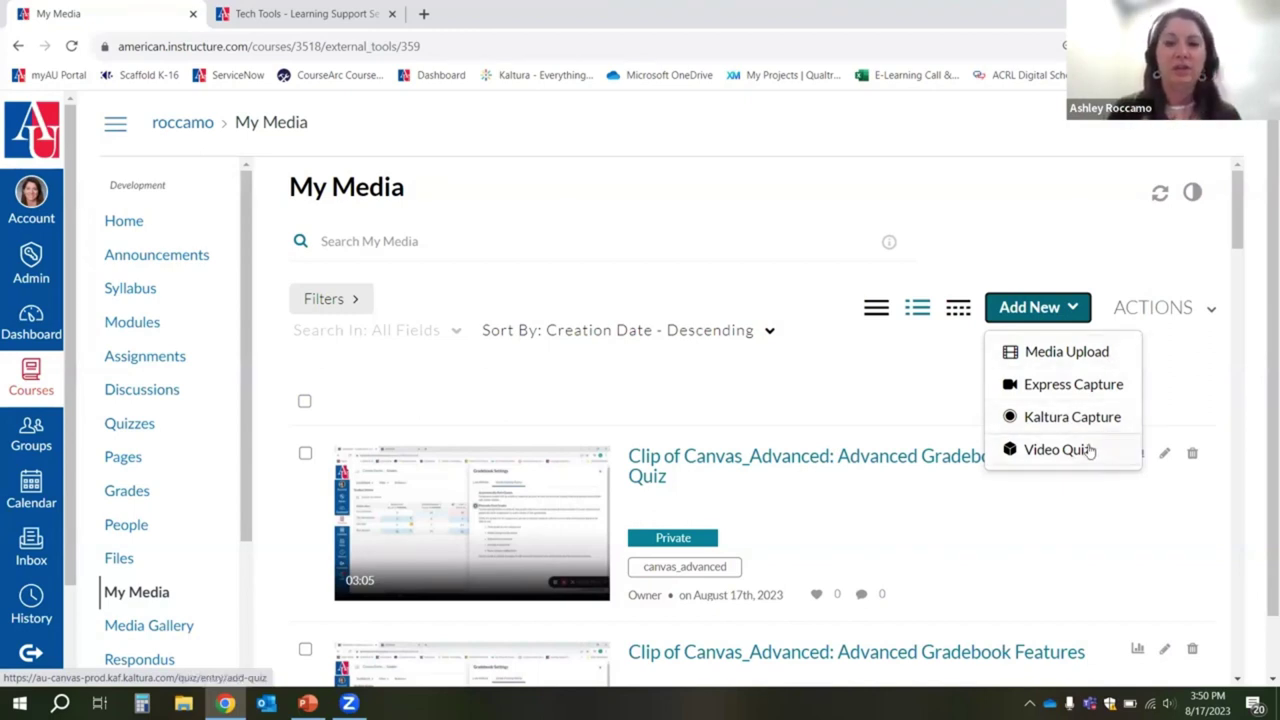
{"action": "left_click", "coordinate": [914, 371]}
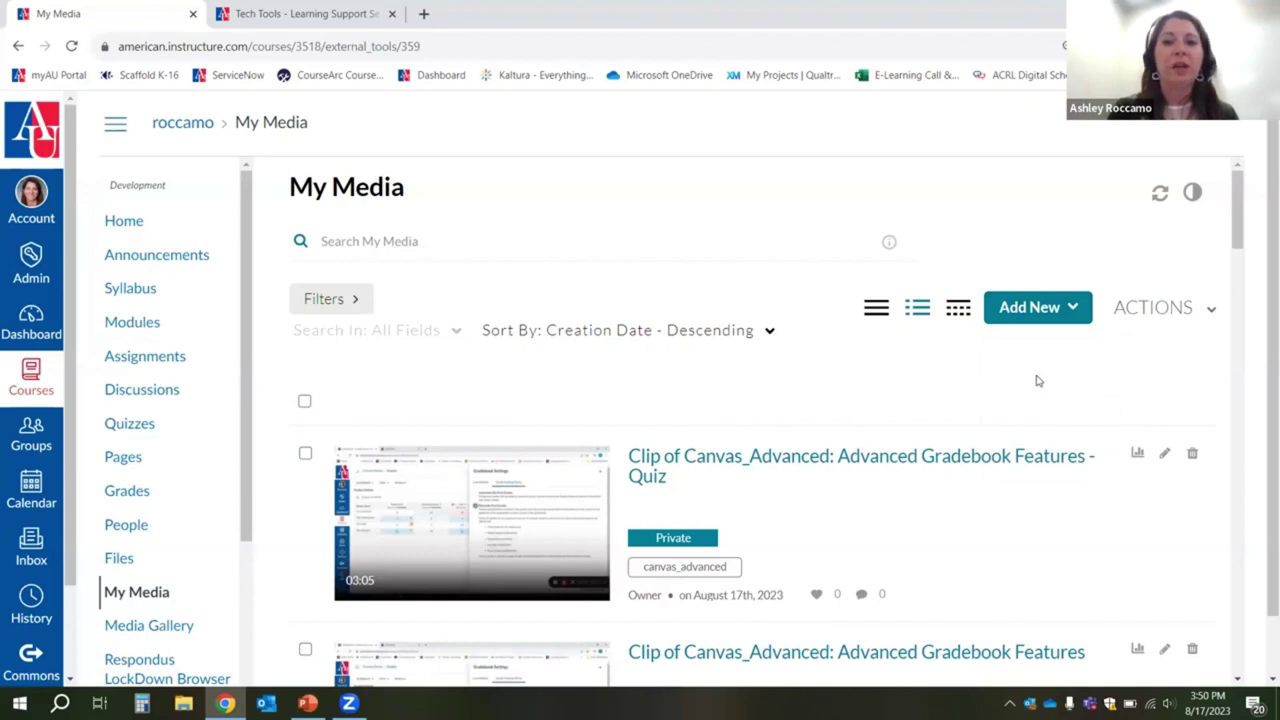
Step: Upload the video file Media Upload Sample Video from the Desktop's Canvas Training folder to My Media
{"action": "left_click", "coordinate": [1076, 313]}
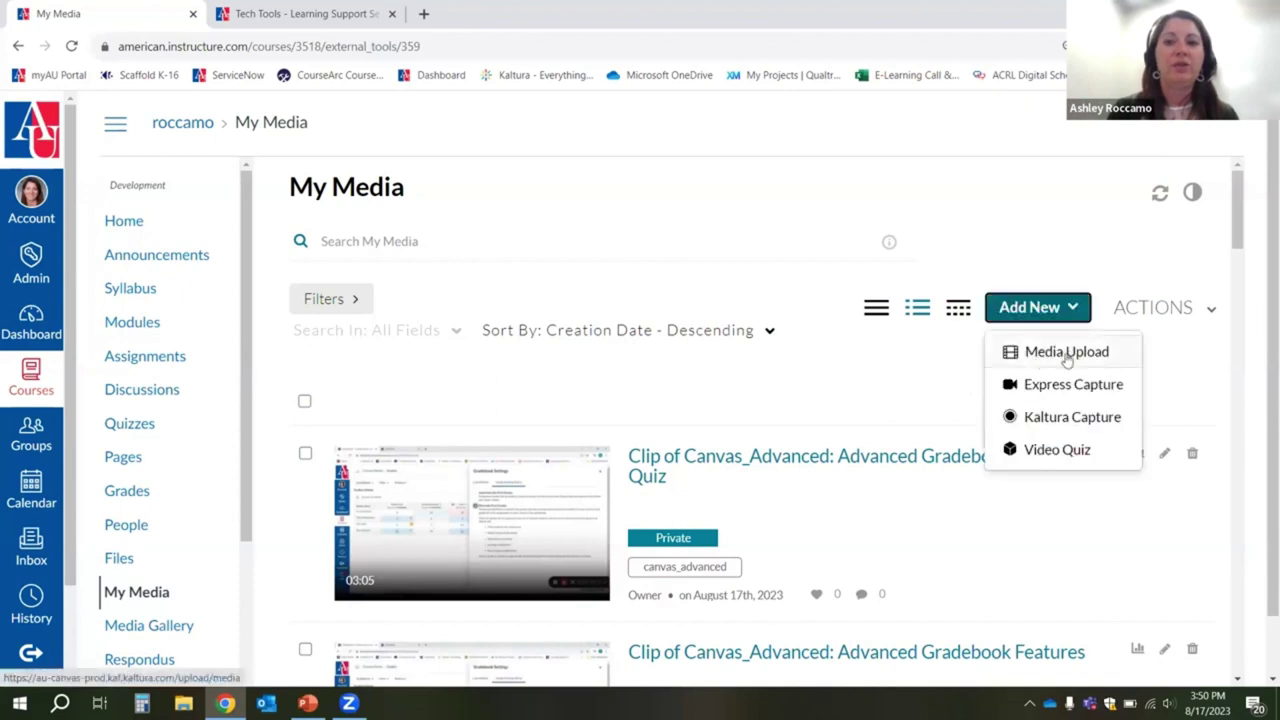
{"action": "left_click", "coordinate": [1066, 357]}
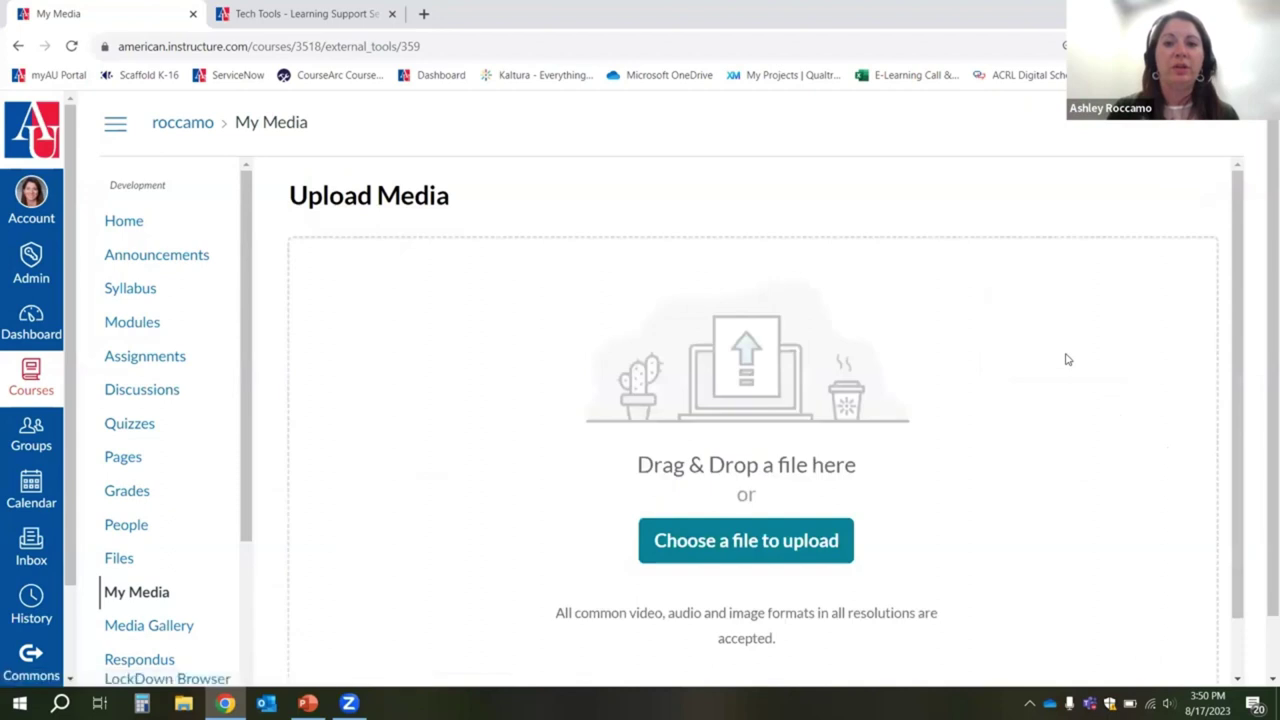
{"action": "scroll", "coordinate": [1067, 359], "scroll_direction": "down", "scroll_amount": 1}
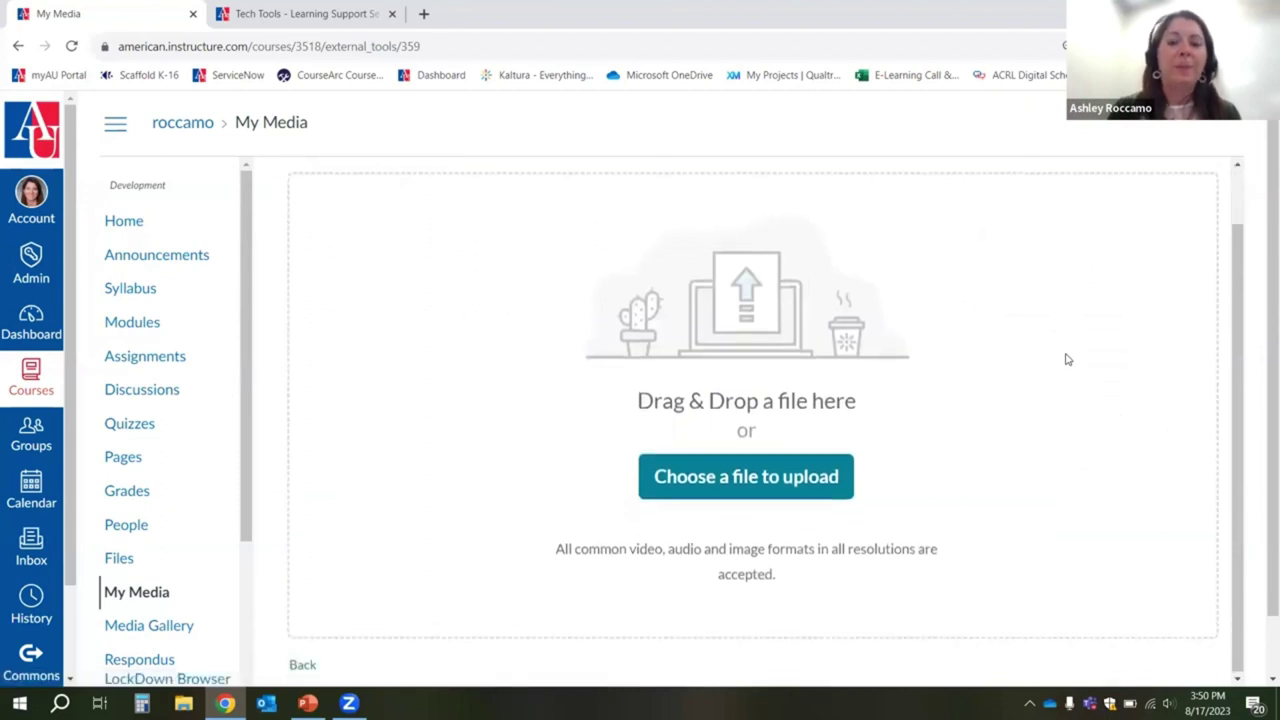
{"action": "scroll", "coordinate": [1066, 359], "scroll_direction": "up", "scroll_amount": 1}
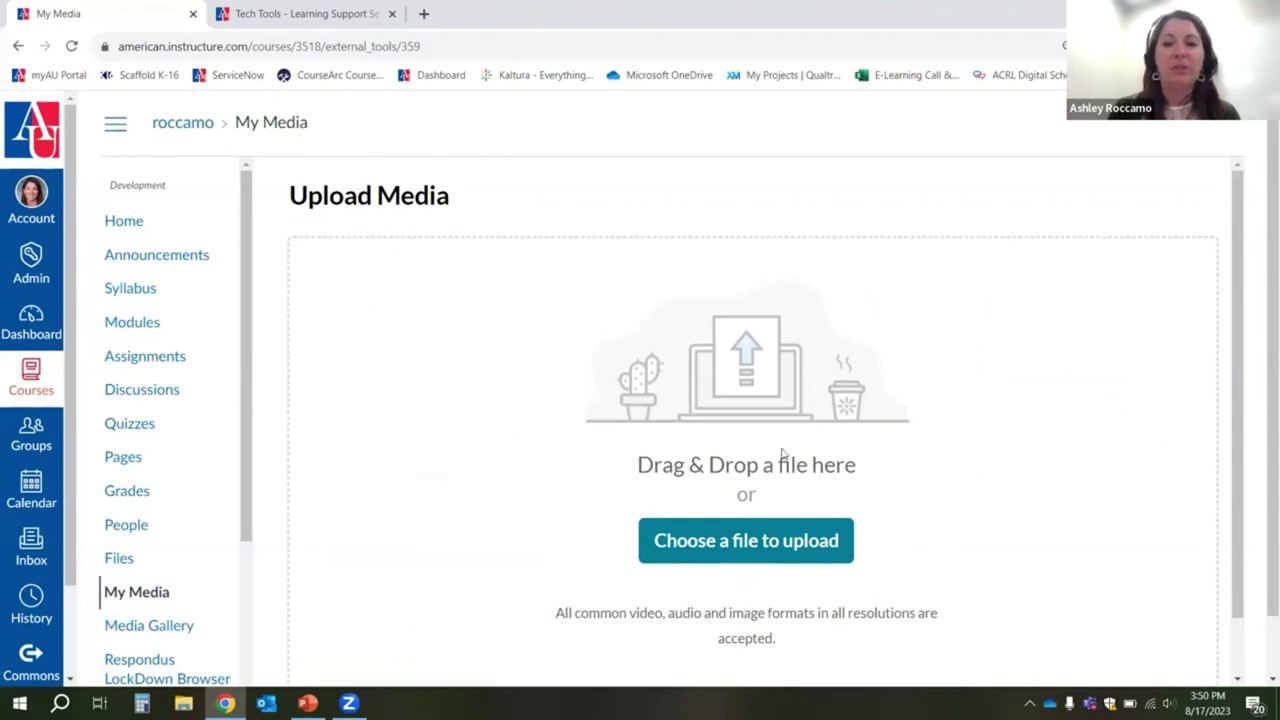
{"action": "scroll", "coordinate": [740, 420], "scroll_direction": "down", "scroll_amount": 1}
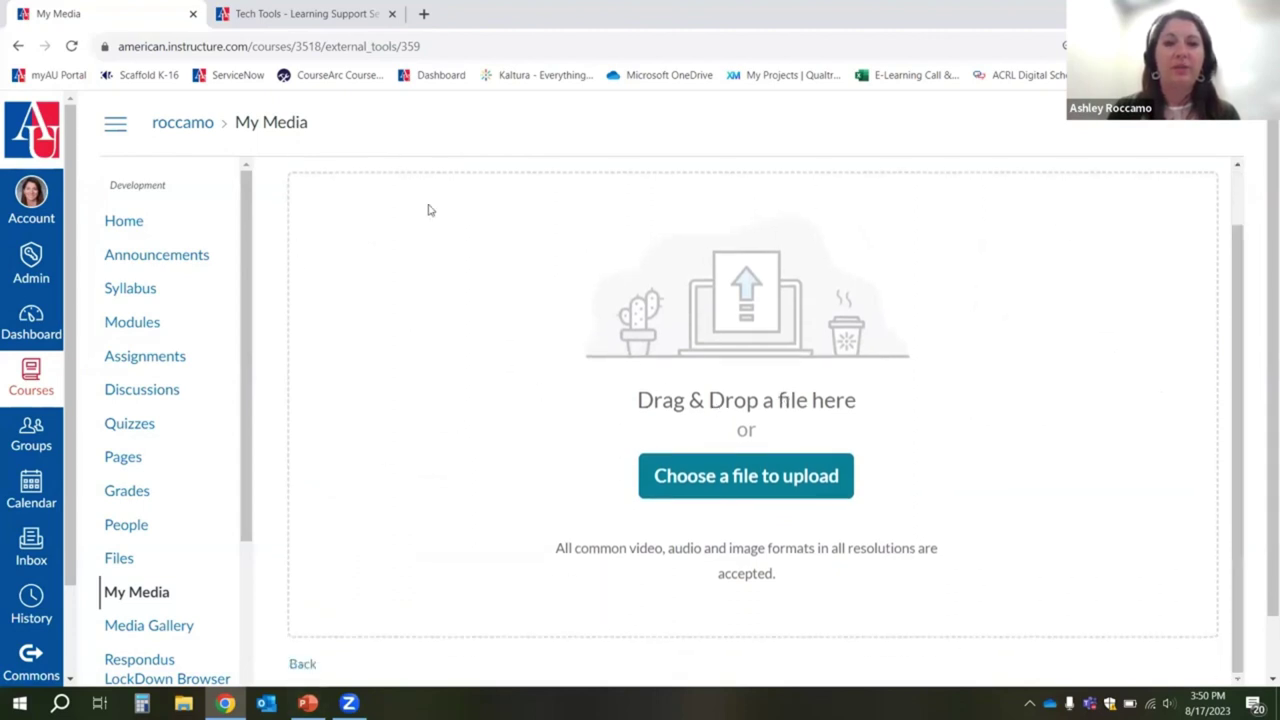
{"action": "left_click", "coordinate": [740, 476]}
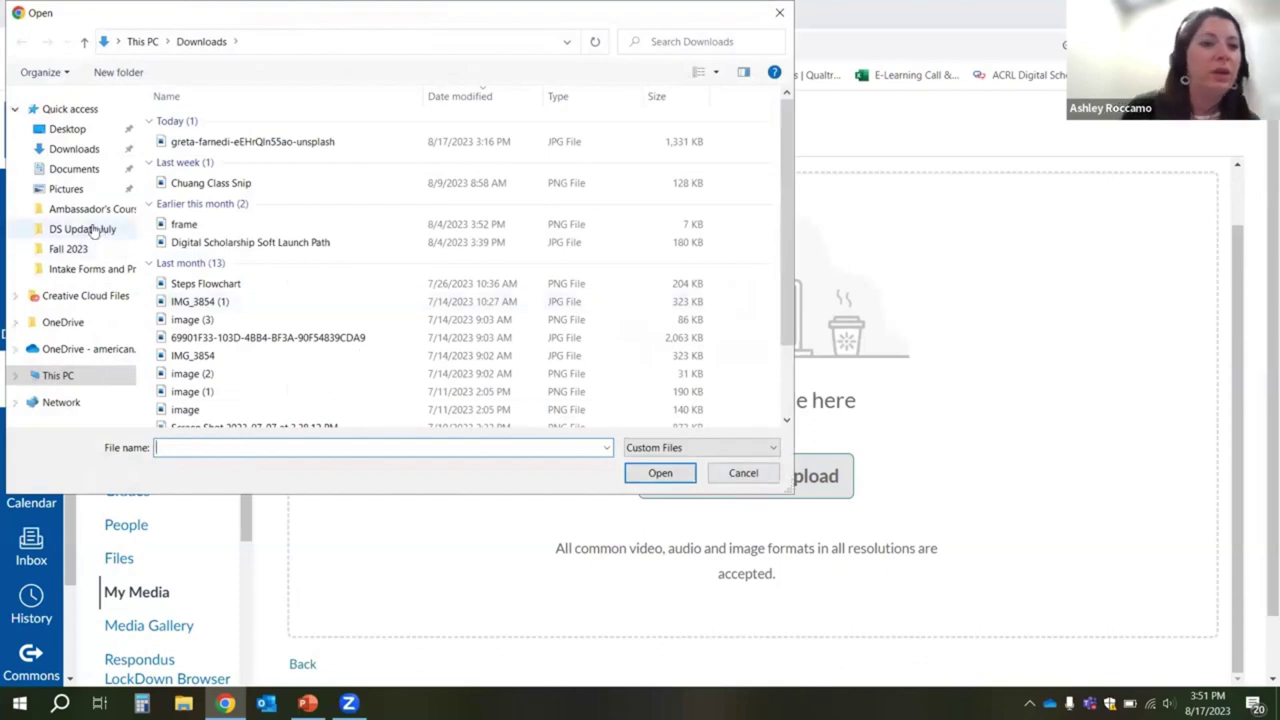
{"action": "left_click", "coordinate": [78, 129]}
{"action": "double_click", "coordinate": [190, 140]}
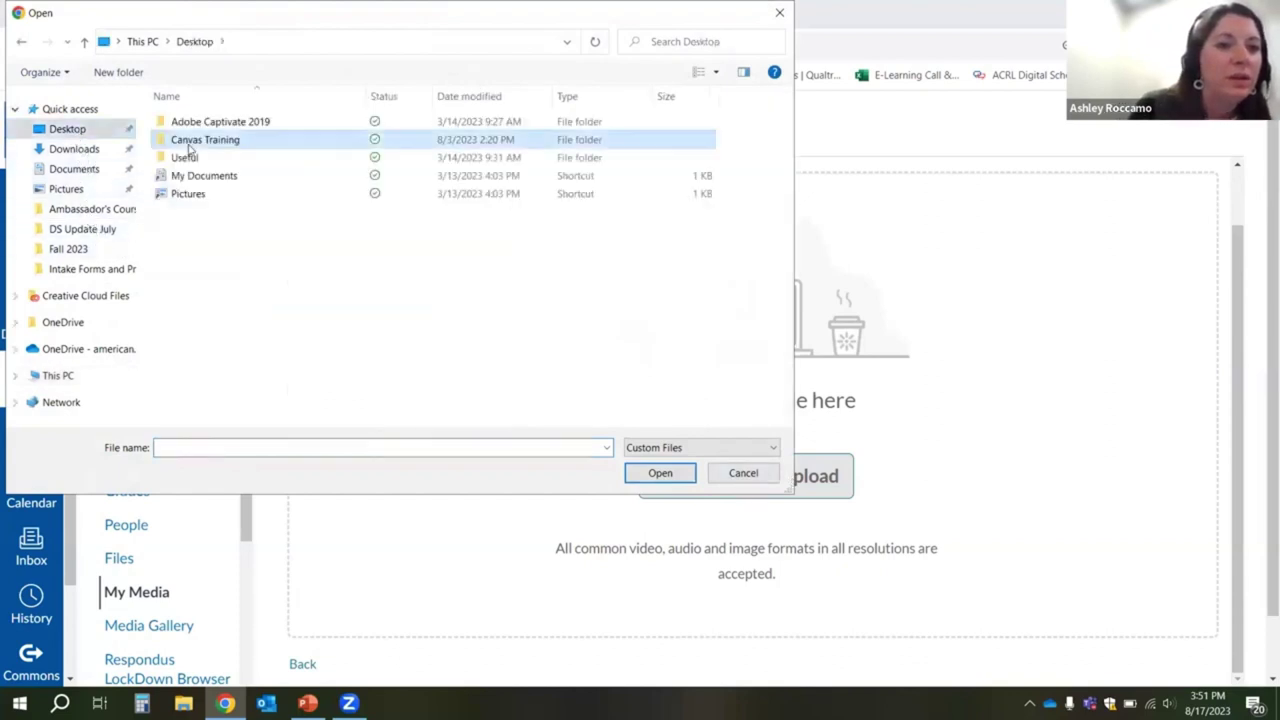
{"action": "left_click", "coordinate": [390, 158]}
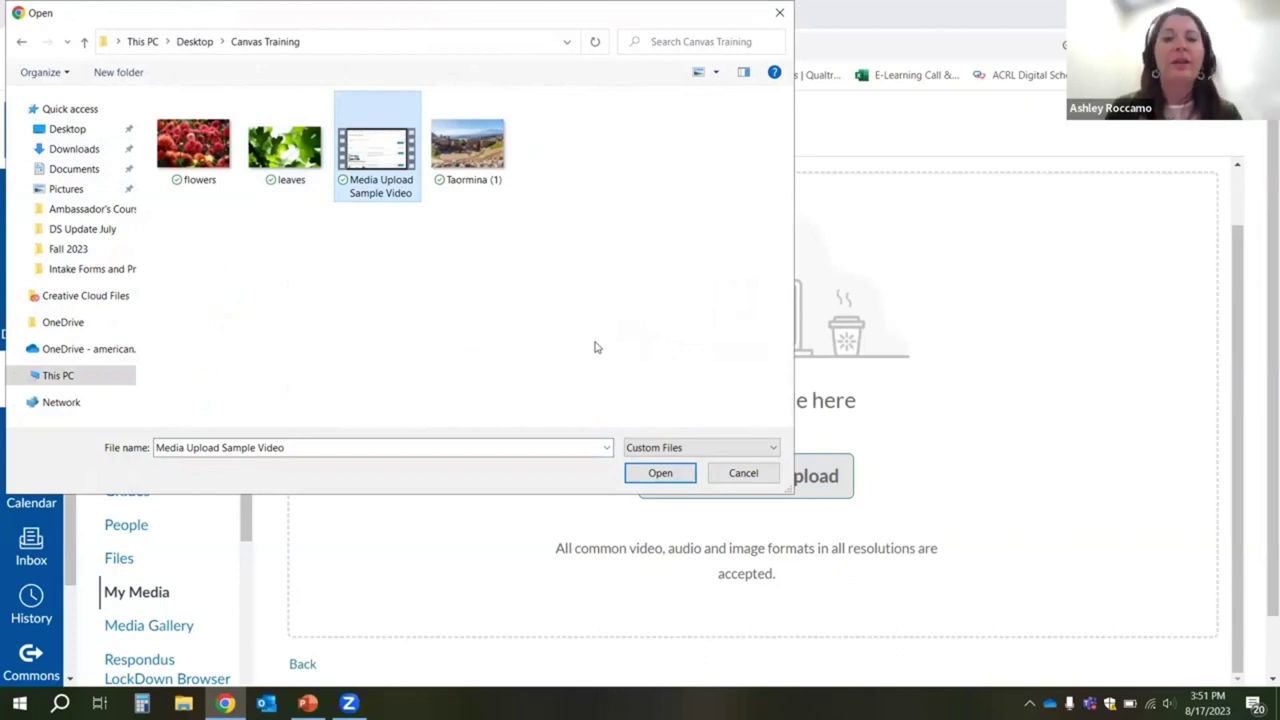
{"action": "left_click", "coordinate": [662, 478]}
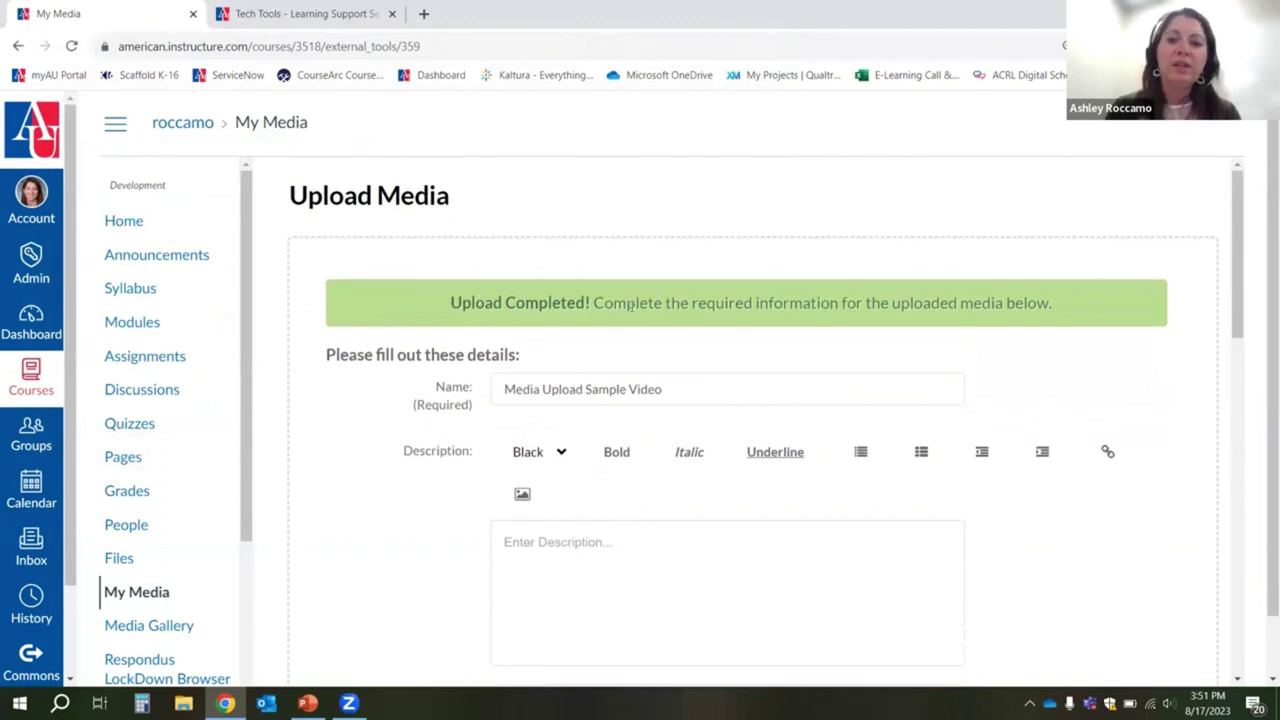
Step: Look over the uploaded video's details form, covering name, description, tags and publishing status
{"action": "scroll", "coordinate": [1078, 318], "scroll_direction": "down", "scroll_amount": 2}
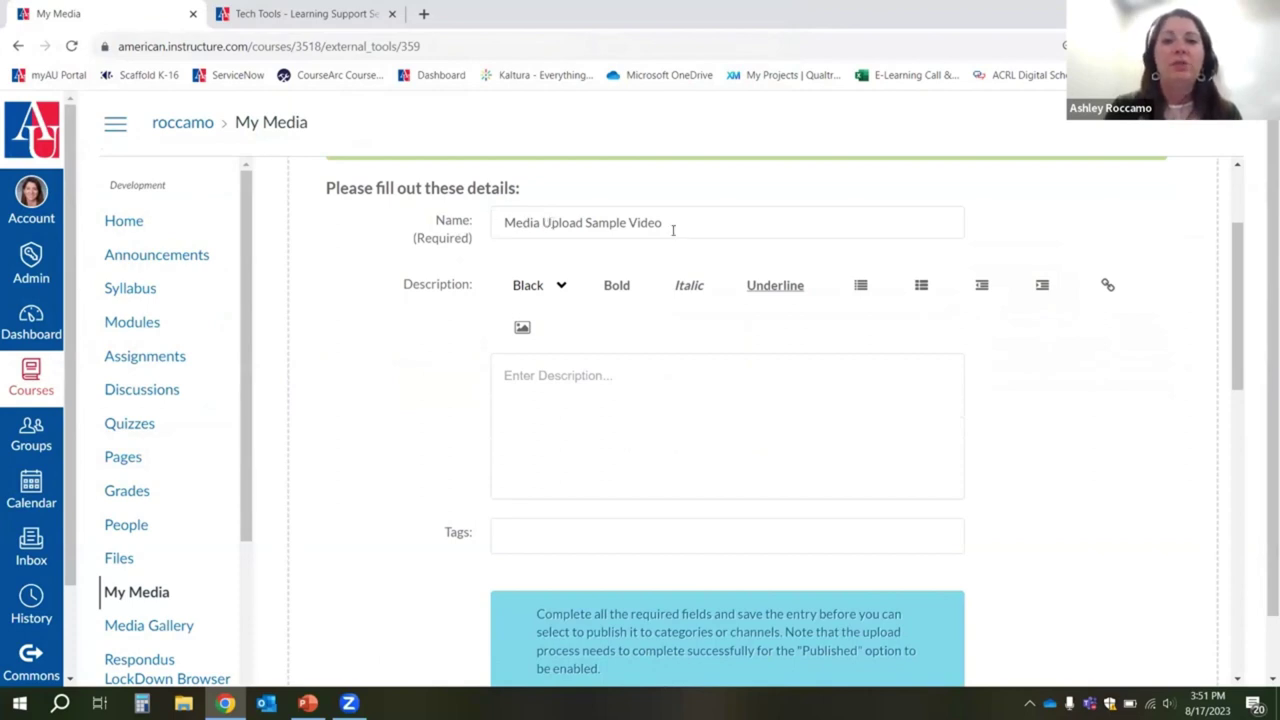
{"action": "scroll", "coordinate": [617, 254], "scroll_direction": "up", "scroll_amount": 1}
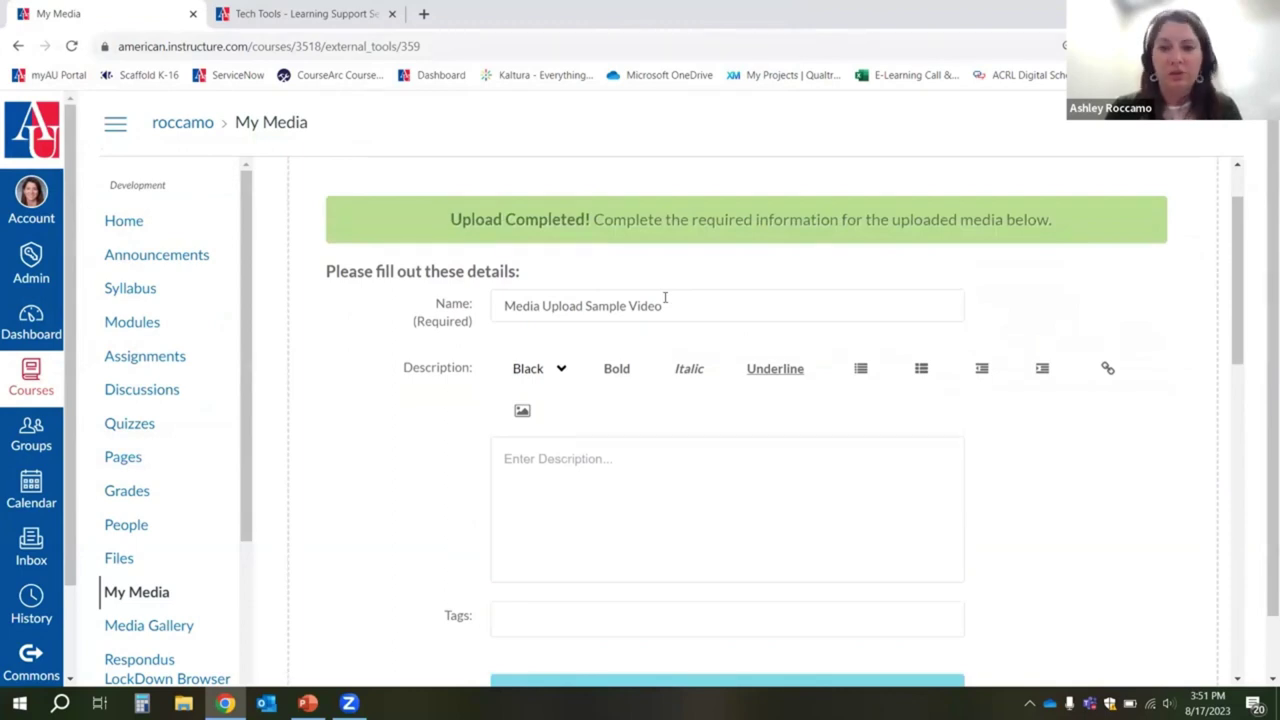
{"action": "scroll", "coordinate": [665, 298], "scroll_direction": "down", "scroll_amount": 1}
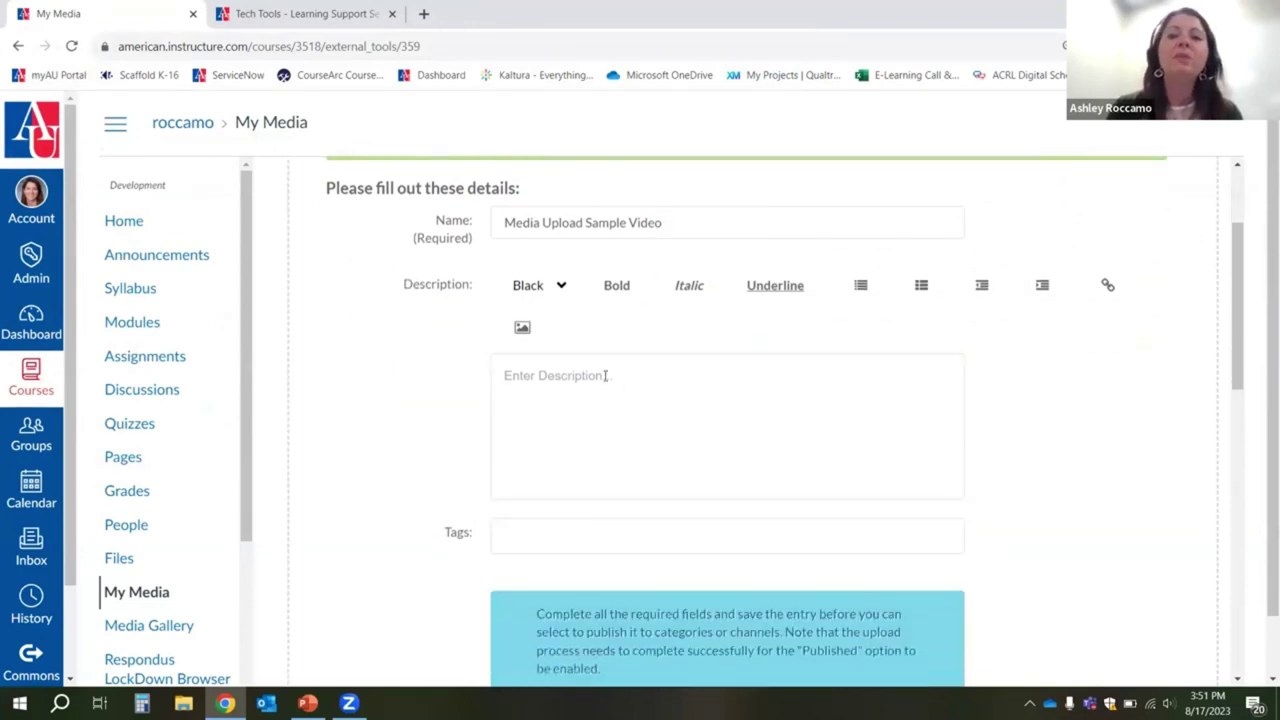
{"action": "scroll", "coordinate": [657, 412], "scroll_direction": "down", "scroll_amount": 2}
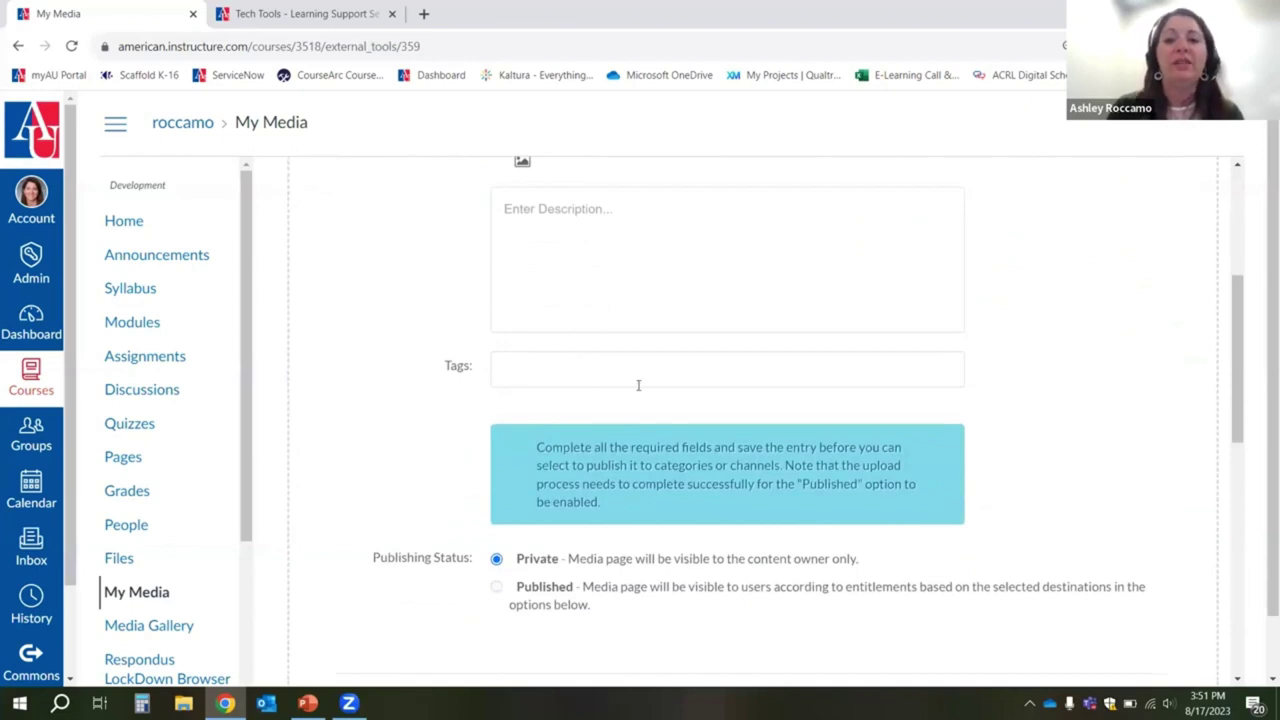
{"action": "scroll", "coordinate": [638, 385], "scroll_direction": "down", "scroll_amount": 1}
{"action": "scroll", "coordinate": [570, 289], "scroll_direction": "up", "scroll_amount": 1}
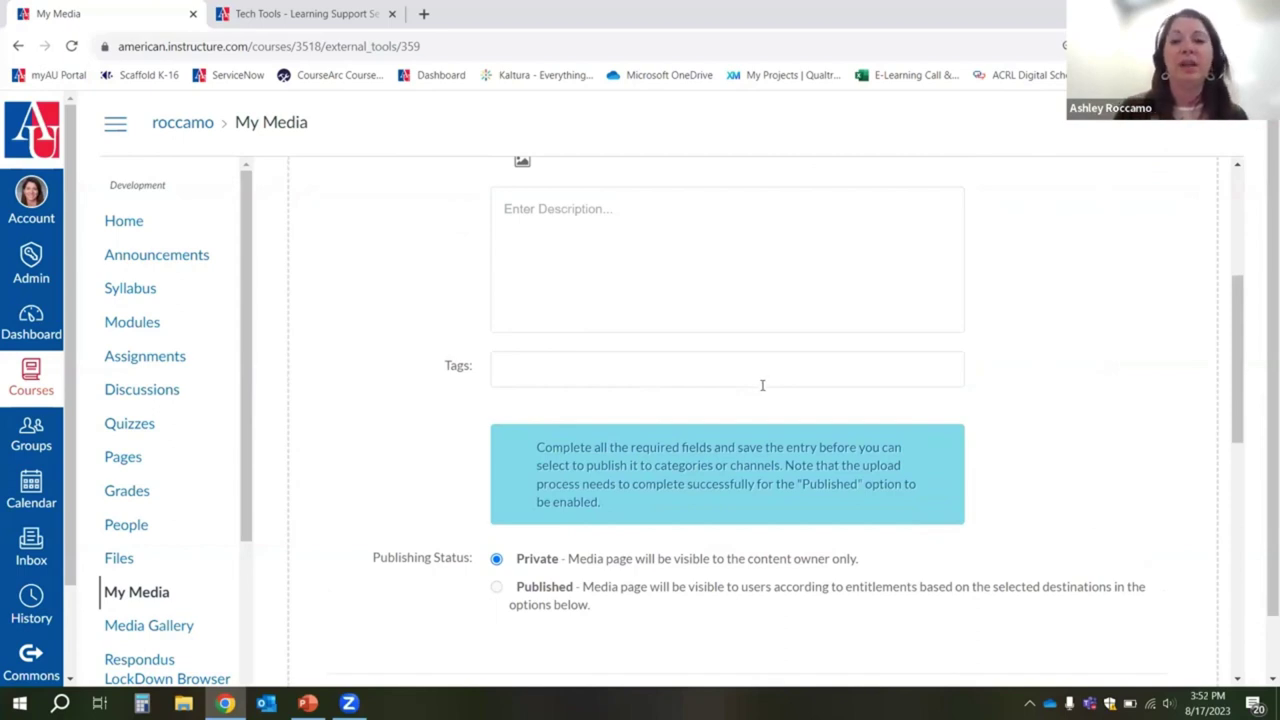
{"action": "scroll", "coordinate": [762, 385], "scroll_direction": "down", "scroll_amount": 2}
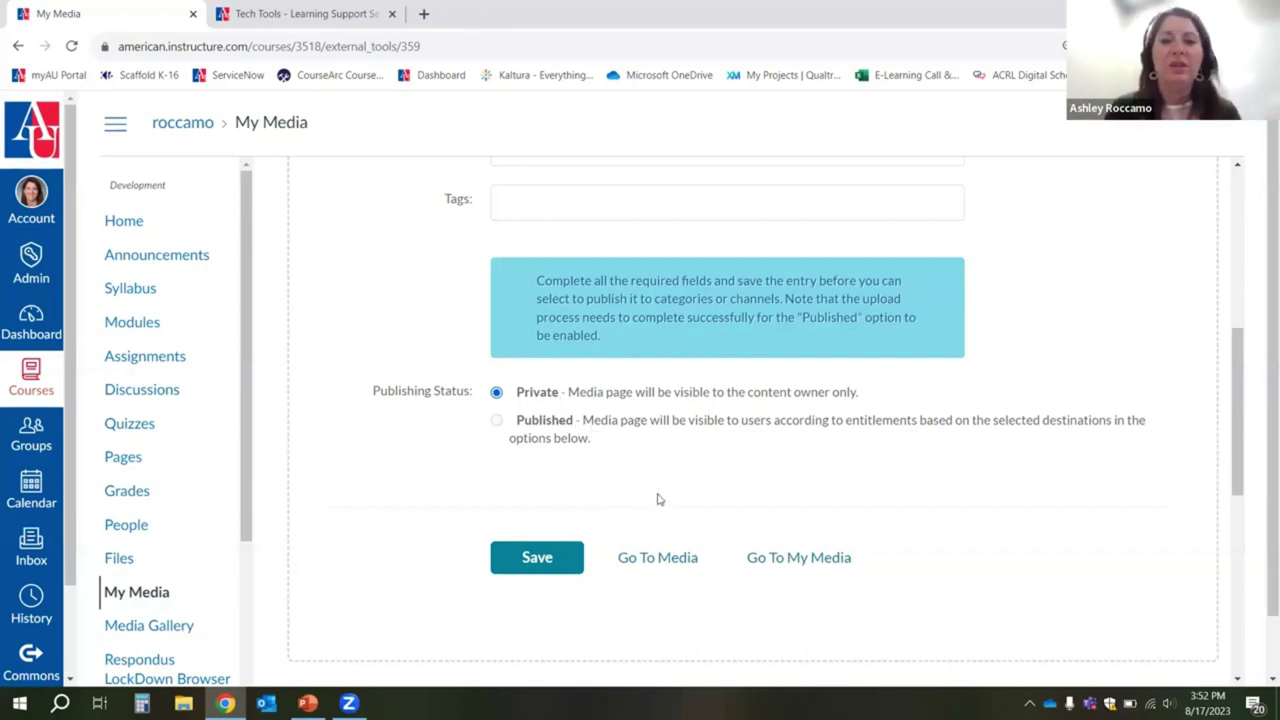
Step: Rename the uploaded video to Media Upload Sample Video 2 and save its details
{"action": "scroll", "coordinate": [658, 499], "scroll_direction": "up", "scroll_amount": 5}
{"action": "left_click", "coordinate": [717, 393]}
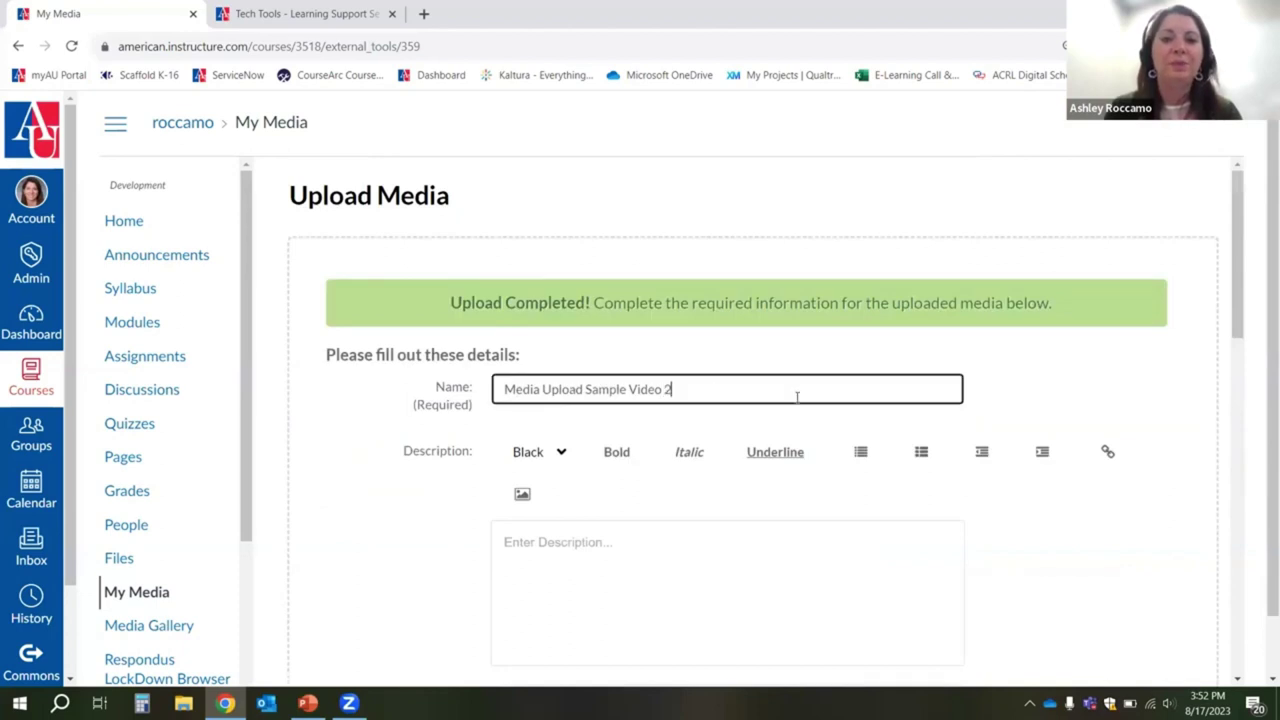
{"action": "type", "text": "2"}
{"action": "scroll", "coordinate": [689, 429], "scroll_direction": "down", "scroll_amount": 6}
{"action": "left_click", "coordinate": [551, 479]}
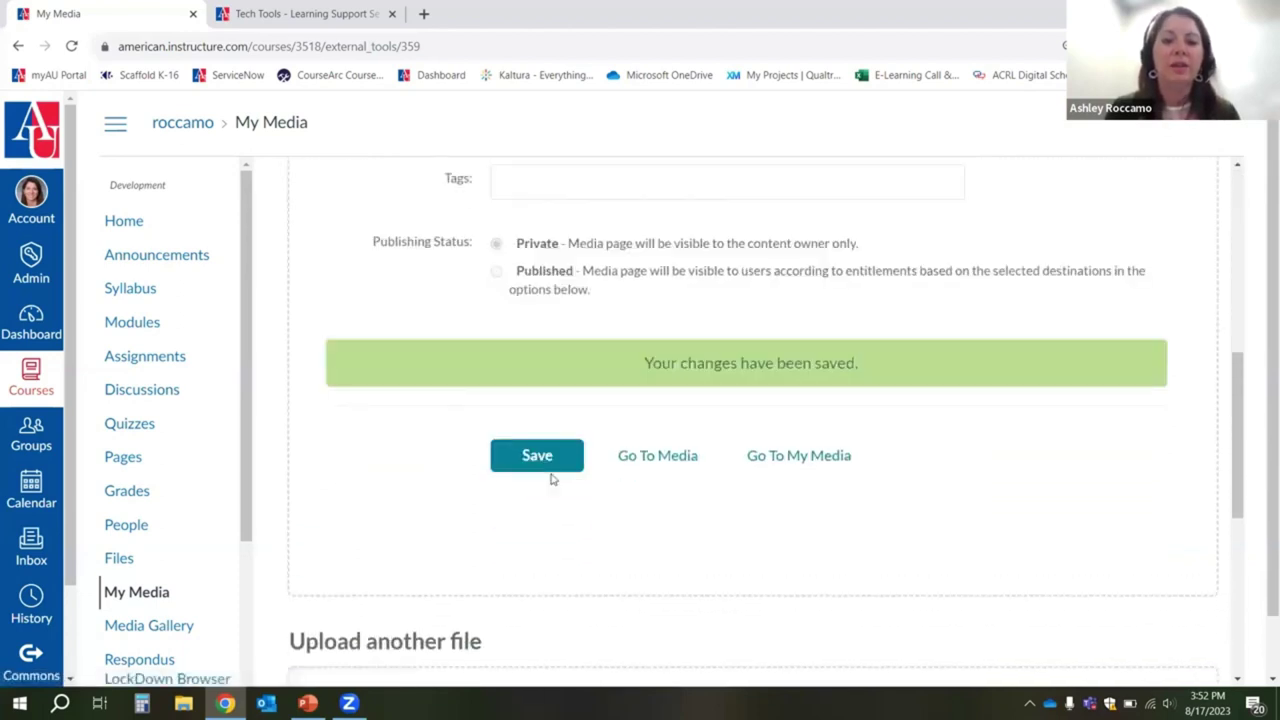
Step: Examine the area for uploading another file and the saved publishing status, returning to the beginning of the upload page
{"action": "scroll", "coordinate": [551, 478], "scroll_direction": "down", "scroll_amount": 4}
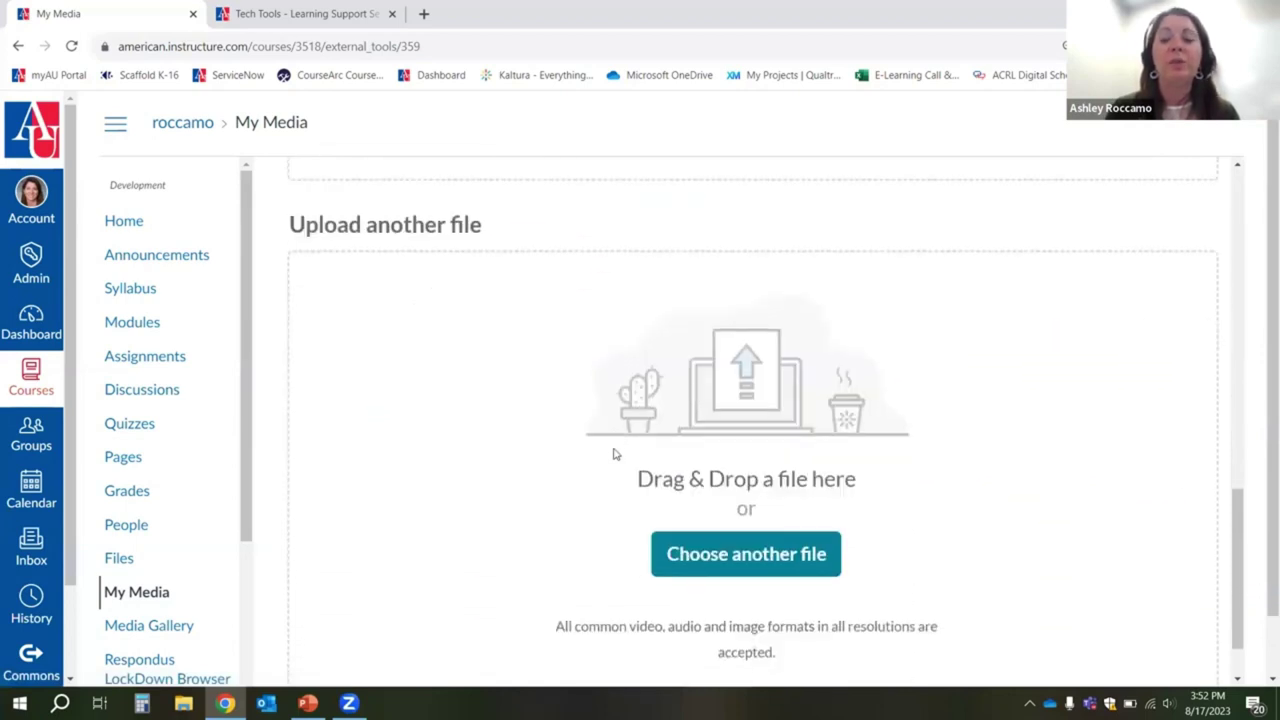
{"action": "scroll", "coordinate": [613, 452], "scroll_direction": "down", "scroll_amount": 1}
{"action": "scroll", "coordinate": [493, 279], "scroll_direction": "up", "scroll_amount": 1}
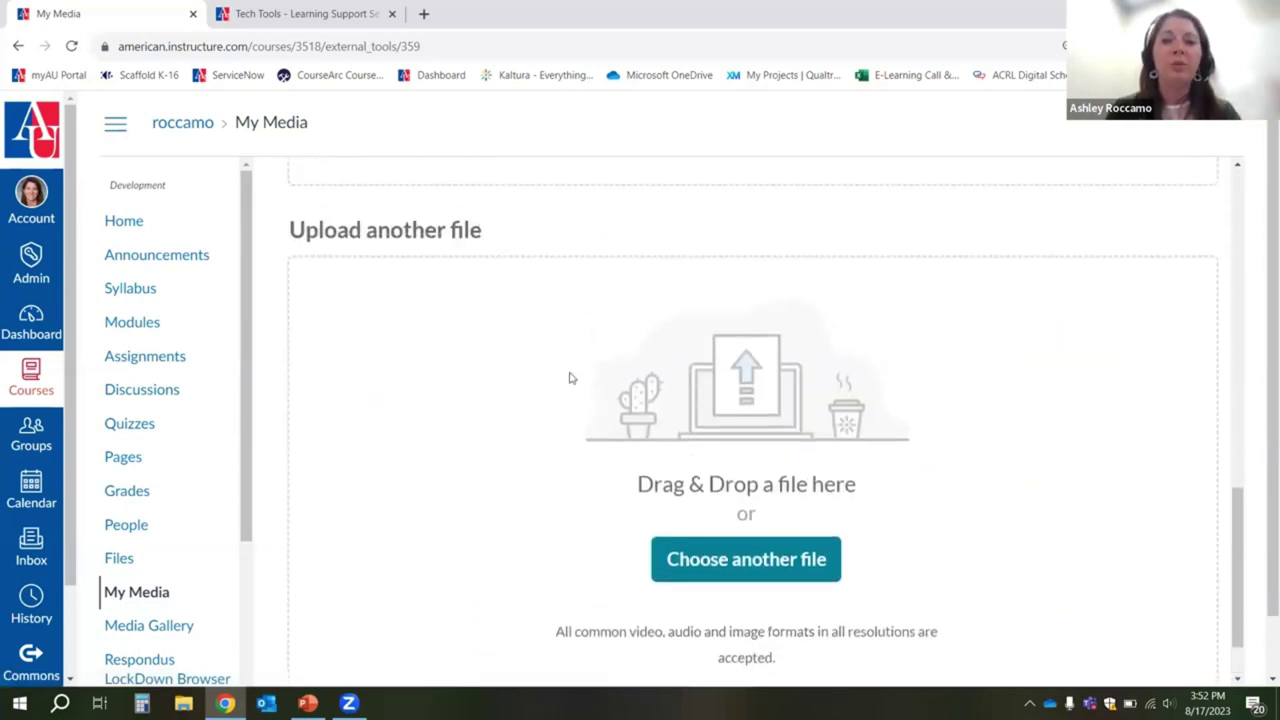
{"action": "scroll", "coordinate": [569, 377], "scroll_direction": "down", "scroll_amount": 1}
{"action": "scroll", "coordinate": [603, 300], "scroll_direction": "up", "scroll_amount": 1}
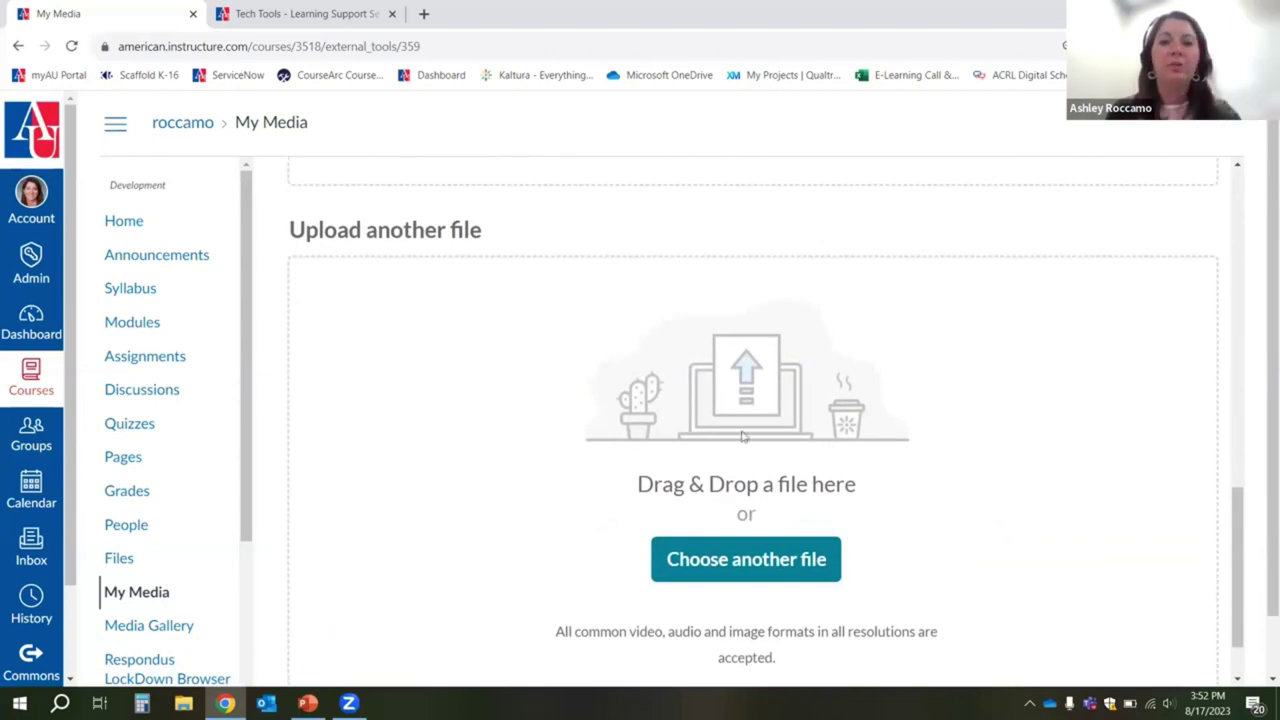
{"action": "scroll", "coordinate": [742, 435], "scroll_direction": "down", "scroll_amount": 1}
{"action": "scroll", "coordinate": [770, 415], "scroll_direction": "up", "scroll_amount": 5}
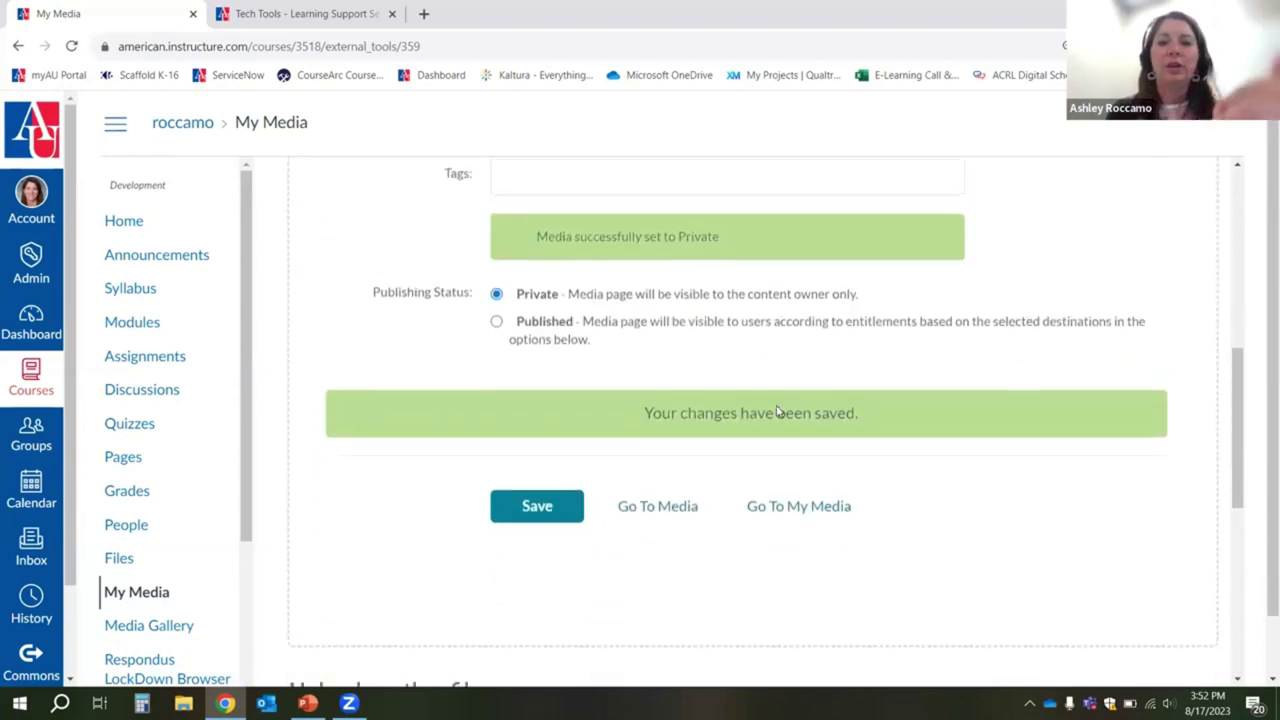
{"action": "scroll", "coordinate": [778, 412], "scroll_direction": "down", "scroll_amount": 5}
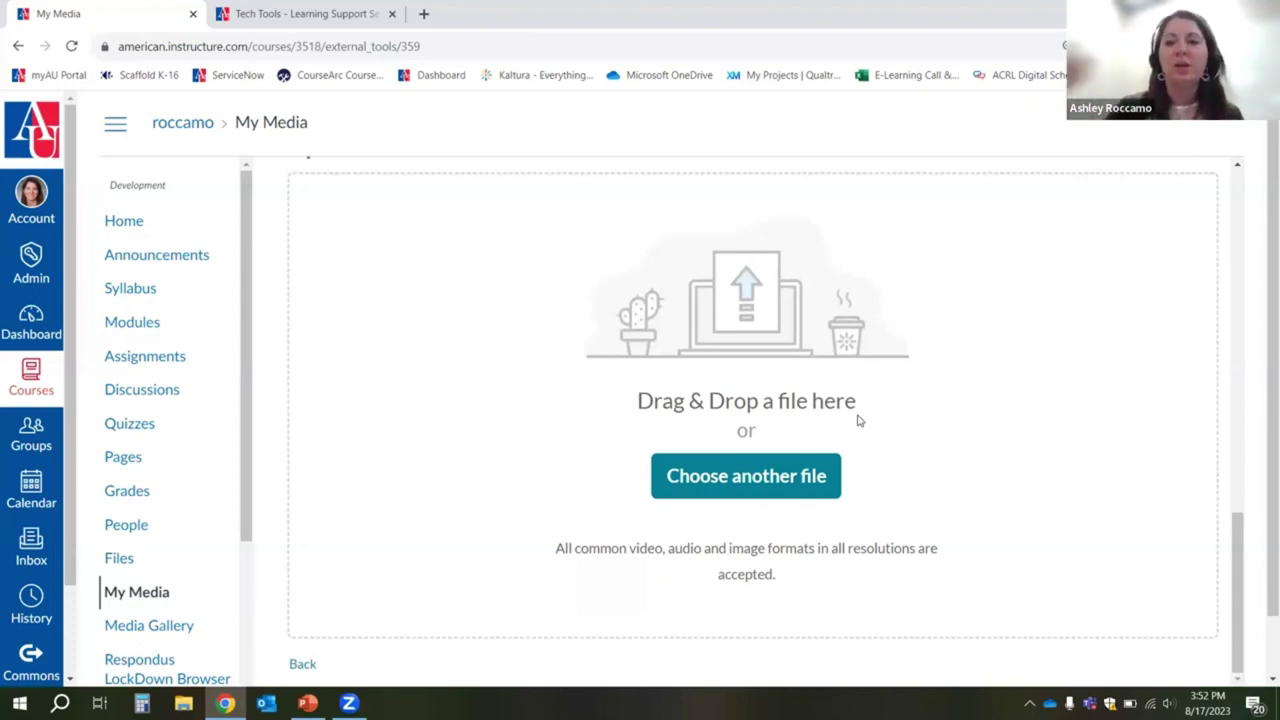
{"action": "scroll", "coordinate": [923, 426], "scroll_direction": "down", "scroll_amount": 1}
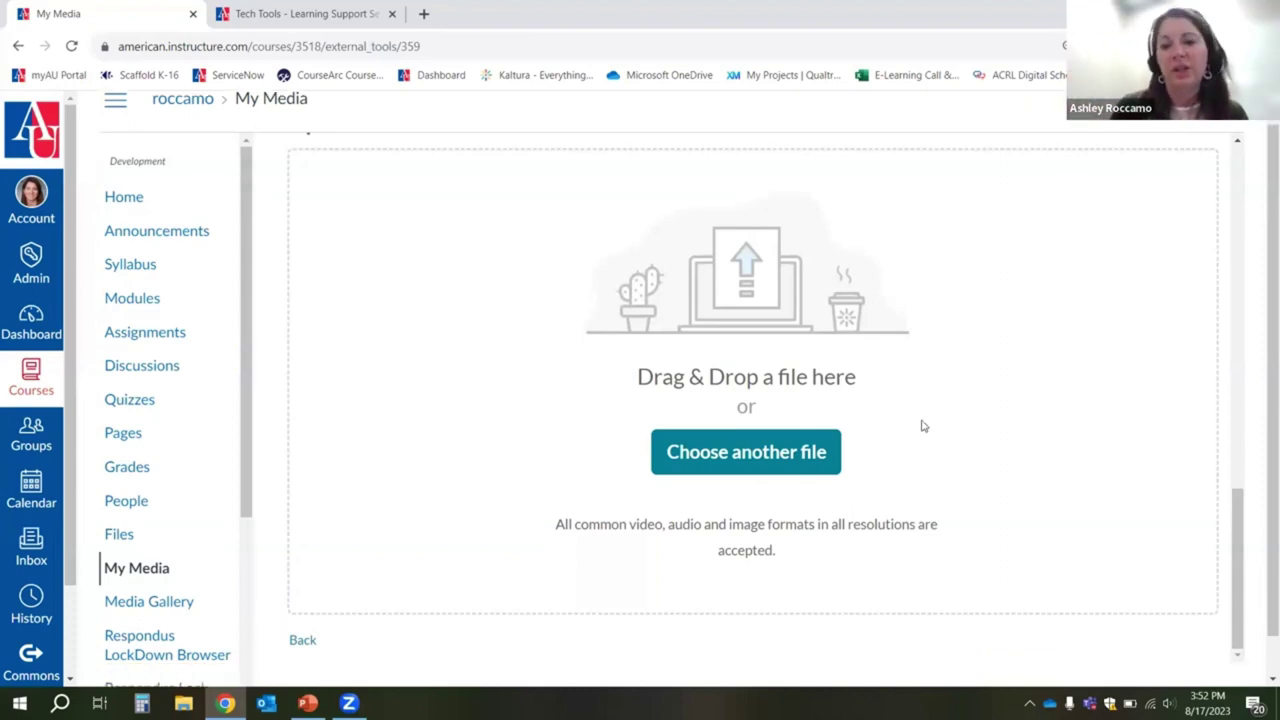
{"action": "scroll", "coordinate": [910, 428], "scroll_direction": "up", "scroll_amount": 1}
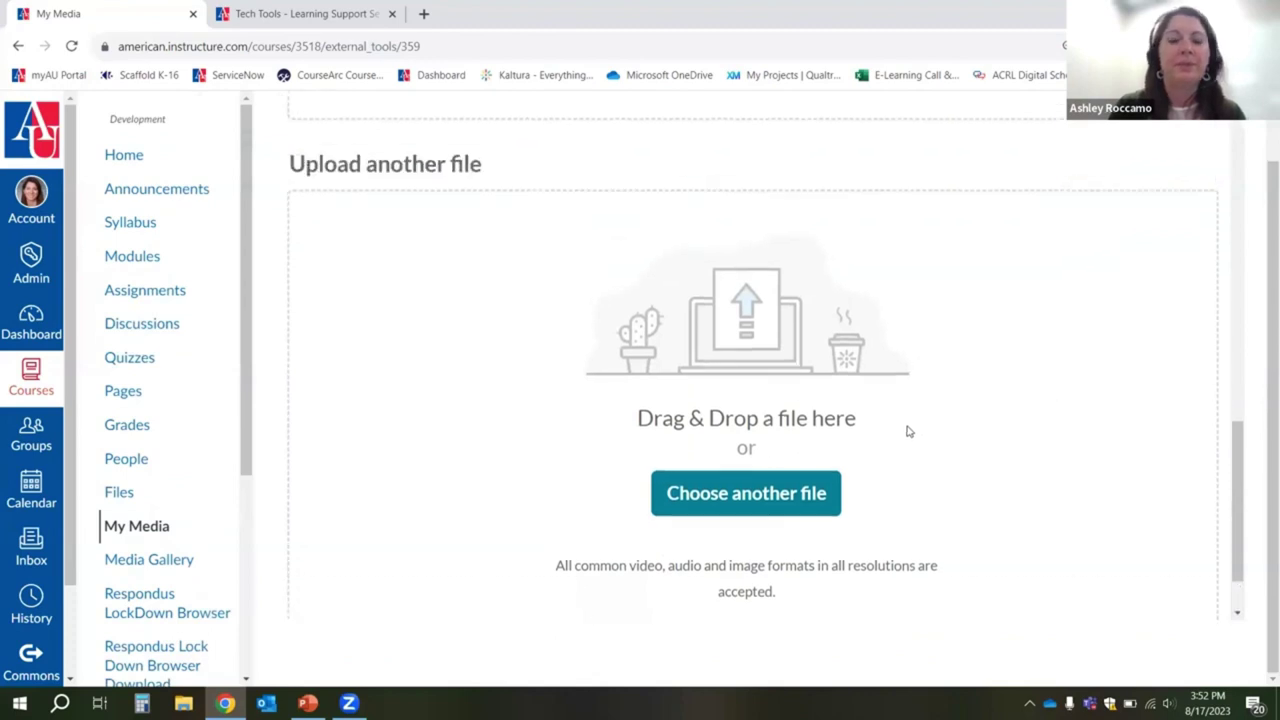
{"action": "scroll", "coordinate": [908, 431], "scroll_direction": "up", "scroll_amount": 10}
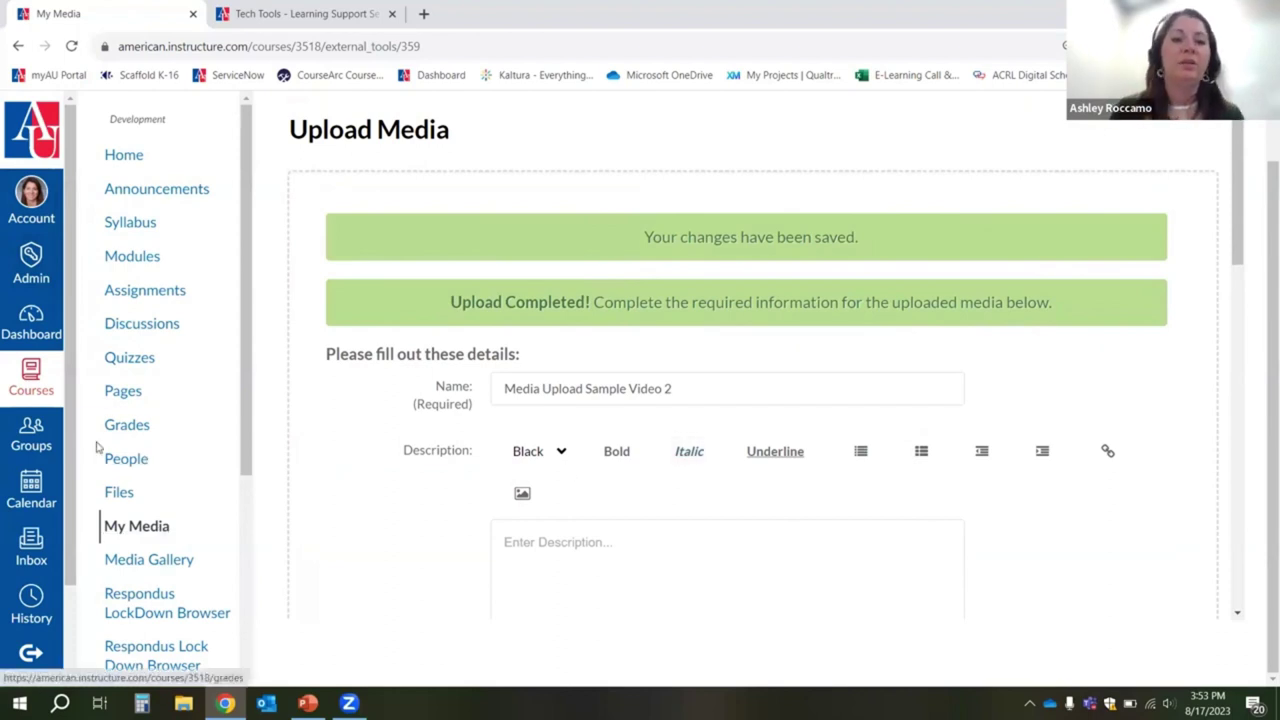
Step: Return to the My Media list and check the entry for the newly uploaded video
{"action": "left_click", "coordinate": [143, 527]}
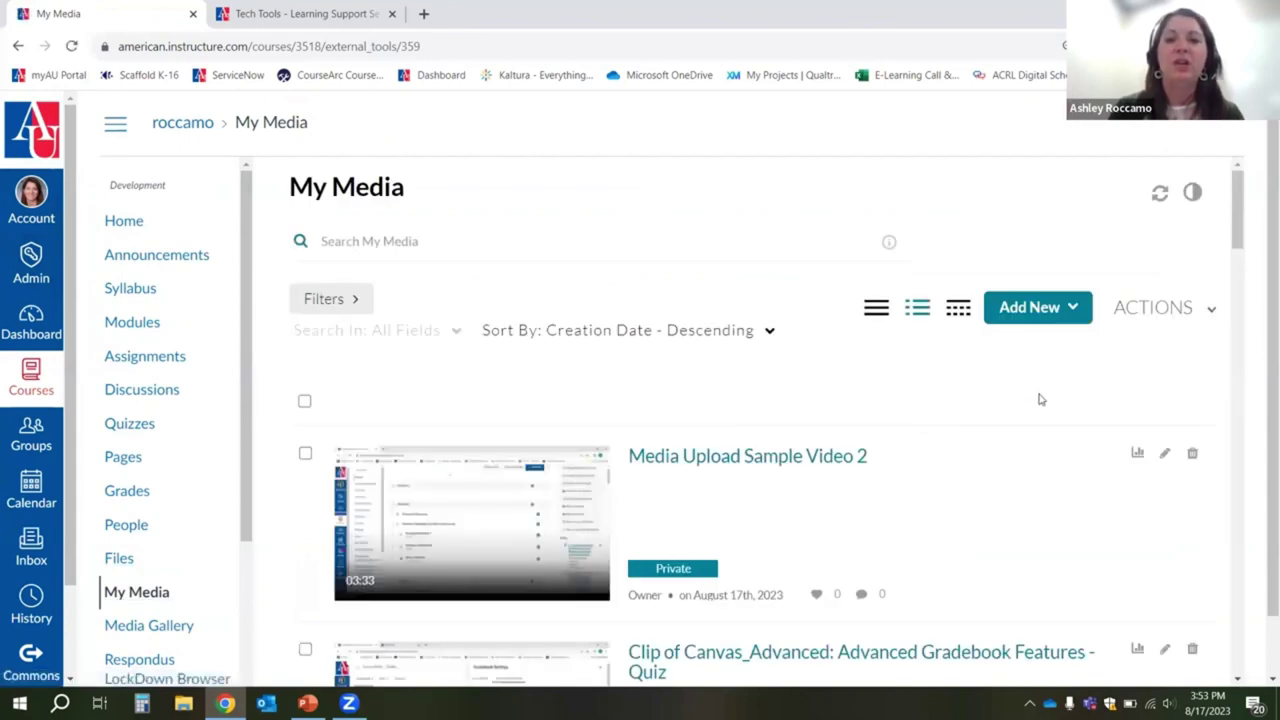
{"action": "scroll", "coordinate": [673, 387], "scroll_direction": "down", "scroll_amount": 1}
{"action": "scroll", "coordinate": [672, 402], "scroll_direction": "down", "scroll_amount": 1}
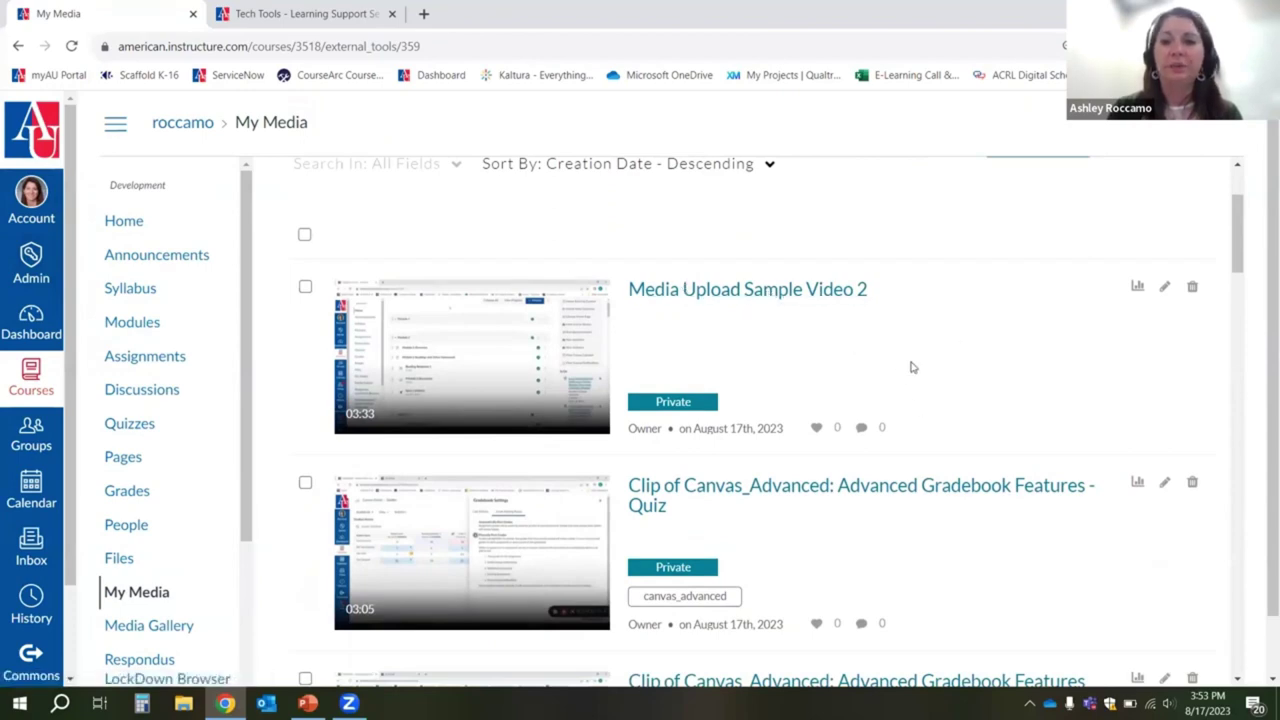
{"action": "scroll", "coordinate": [1001, 381], "scroll_direction": "up", "scroll_amount": 2}
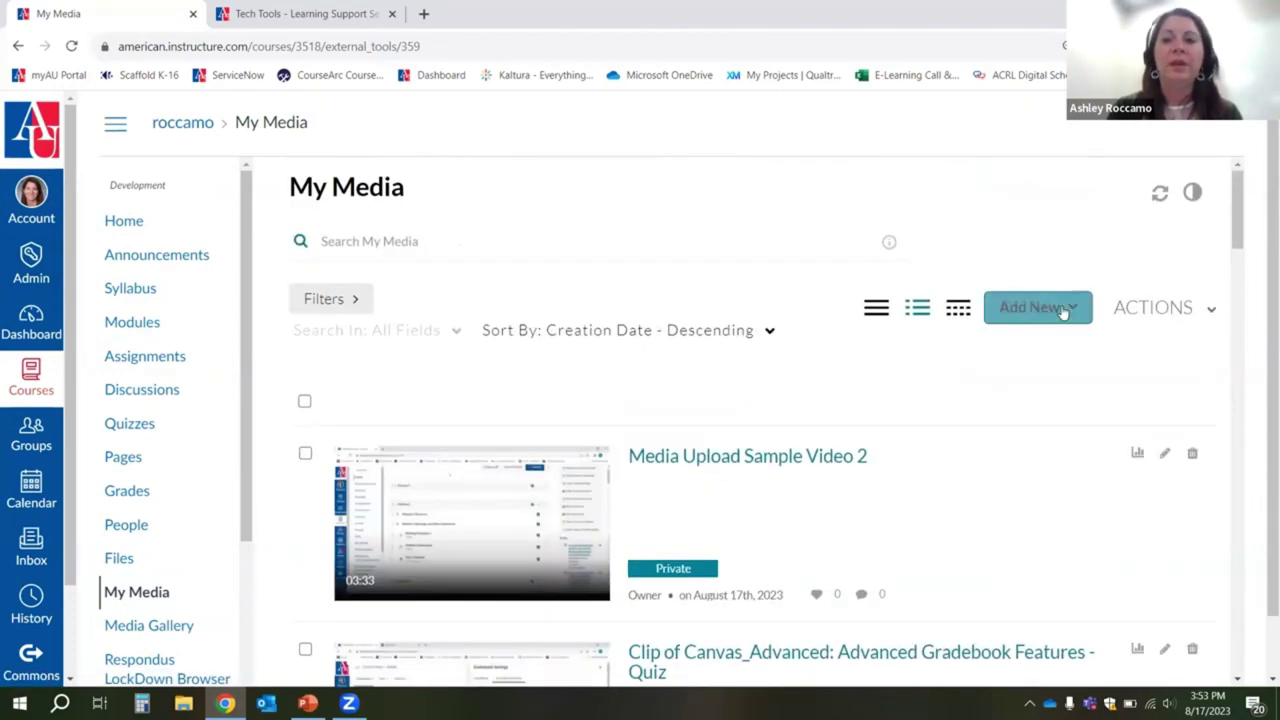
Step: Start adding new media with Express Capture and look over its recording page
{"action": "left_click", "coordinate": [1063, 309]}
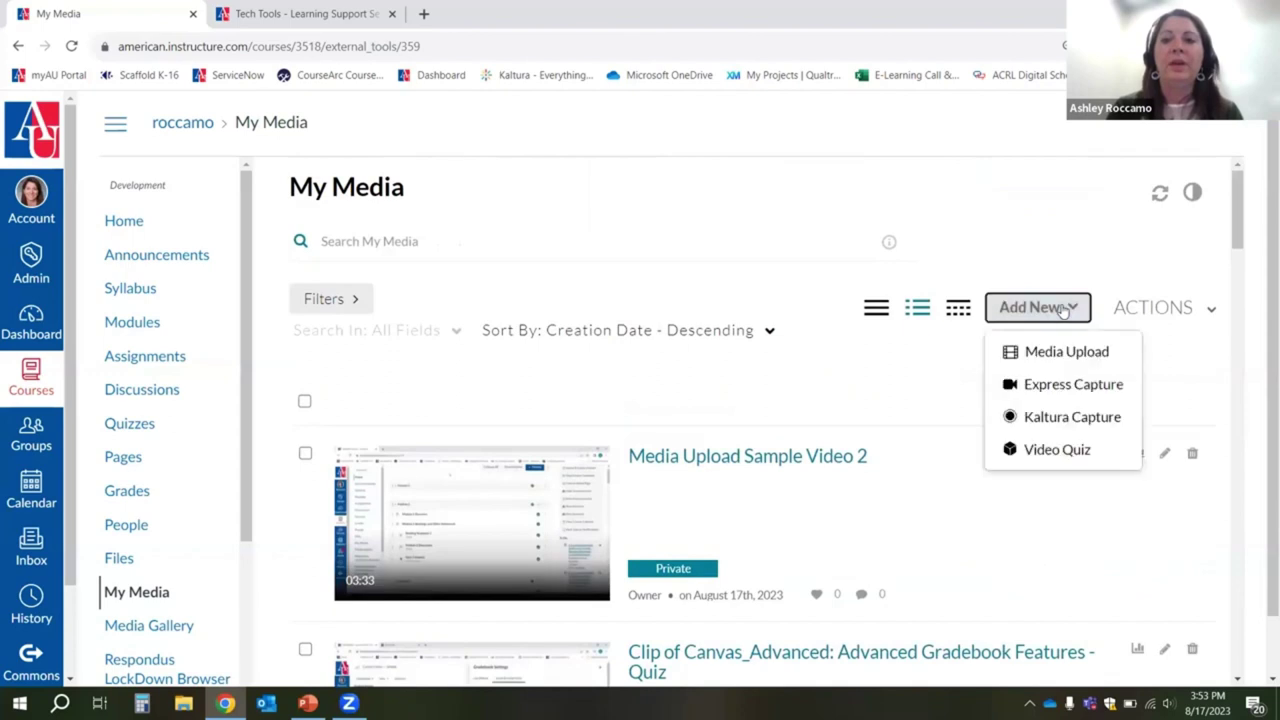
{"action": "left_click", "coordinate": [1058, 391]}
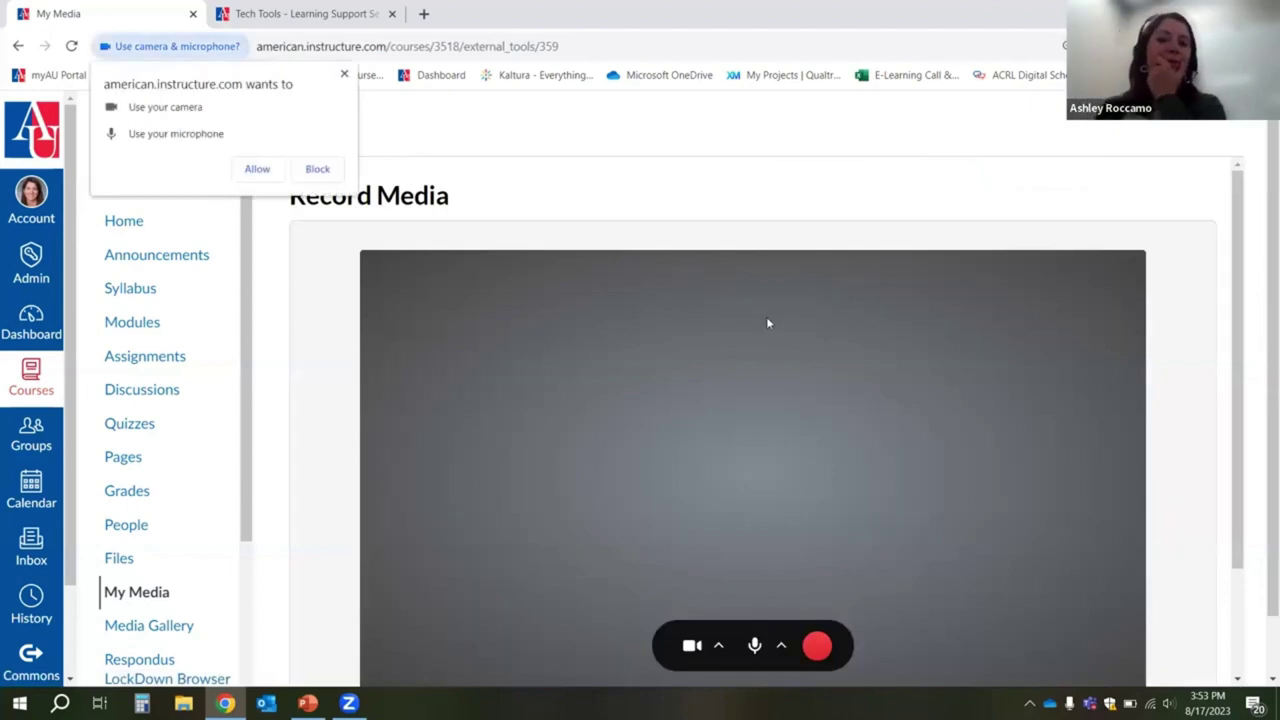
{"action": "scroll", "coordinate": [766, 323], "scroll_direction": "down", "scroll_amount": 1}
{"action": "scroll", "coordinate": [789, 334], "scroll_direction": "up", "scroll_amount": 1}
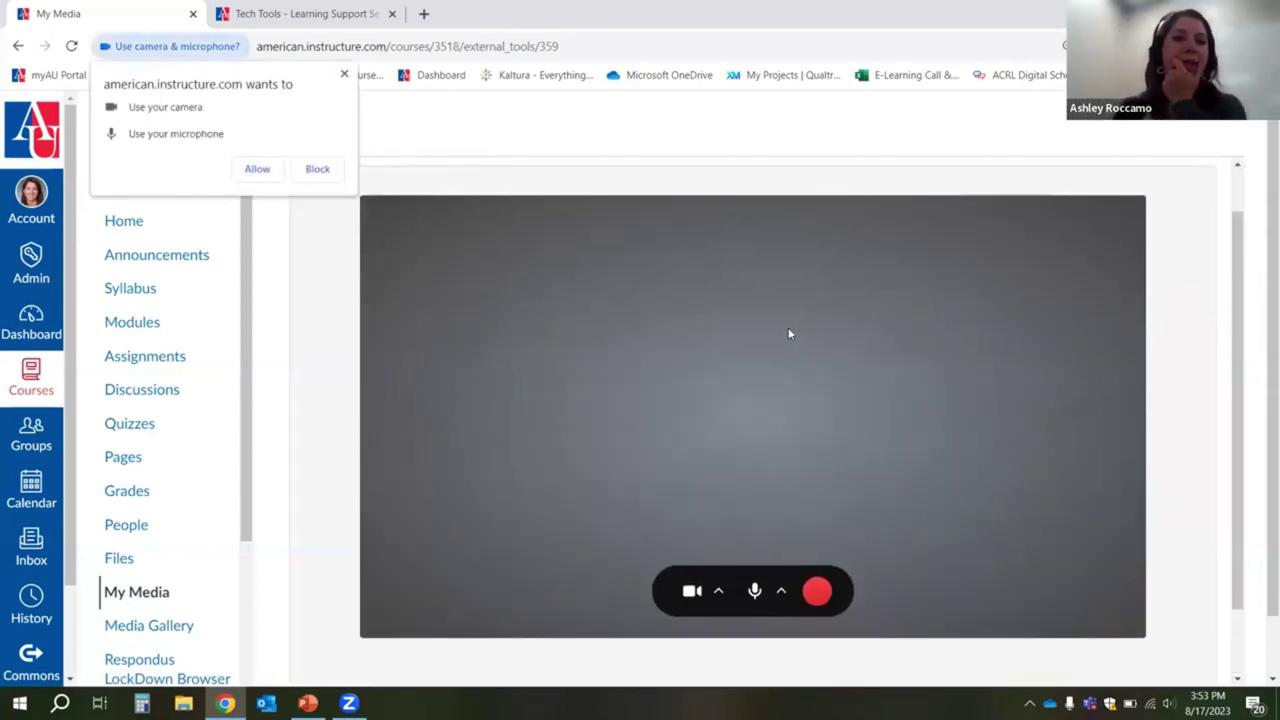
Step: Give the recorder camera and microphone access, resetting it as needed, and check its camera and audio source settings
{"action": "left_click", "coordinate": [257, 169]}
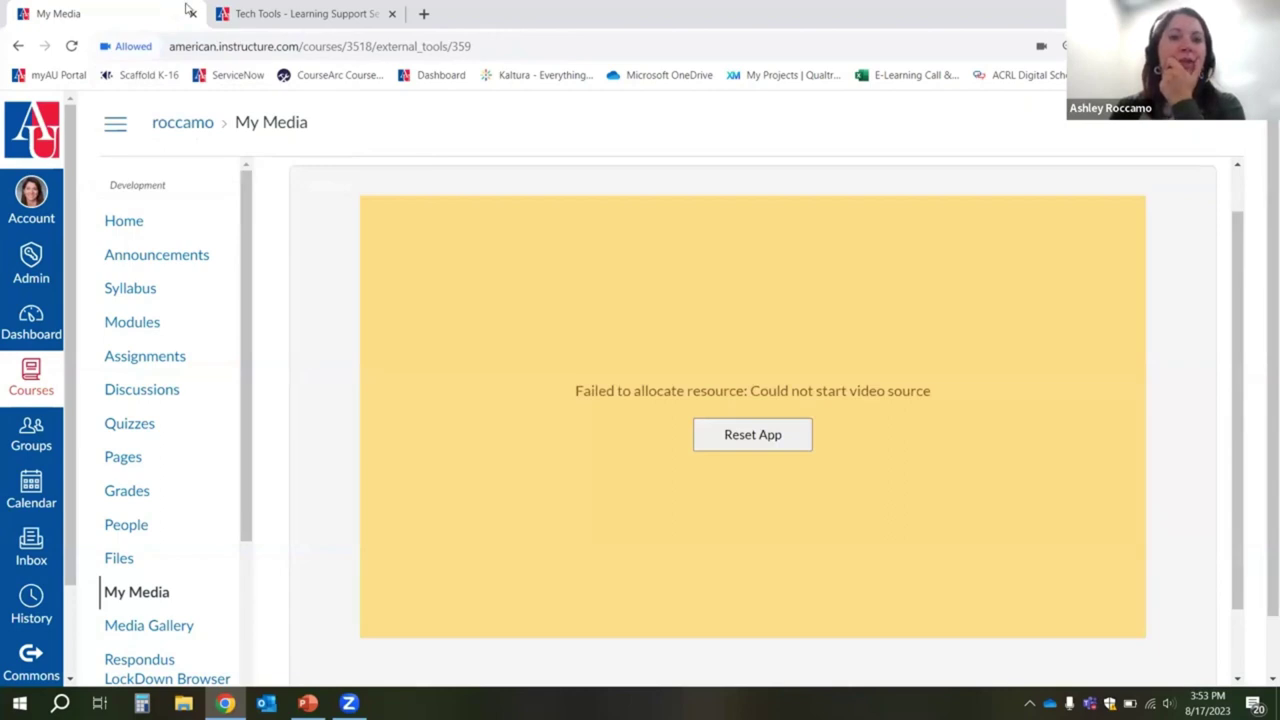
{"action": "left_click", "coordinate": [752, 435]}
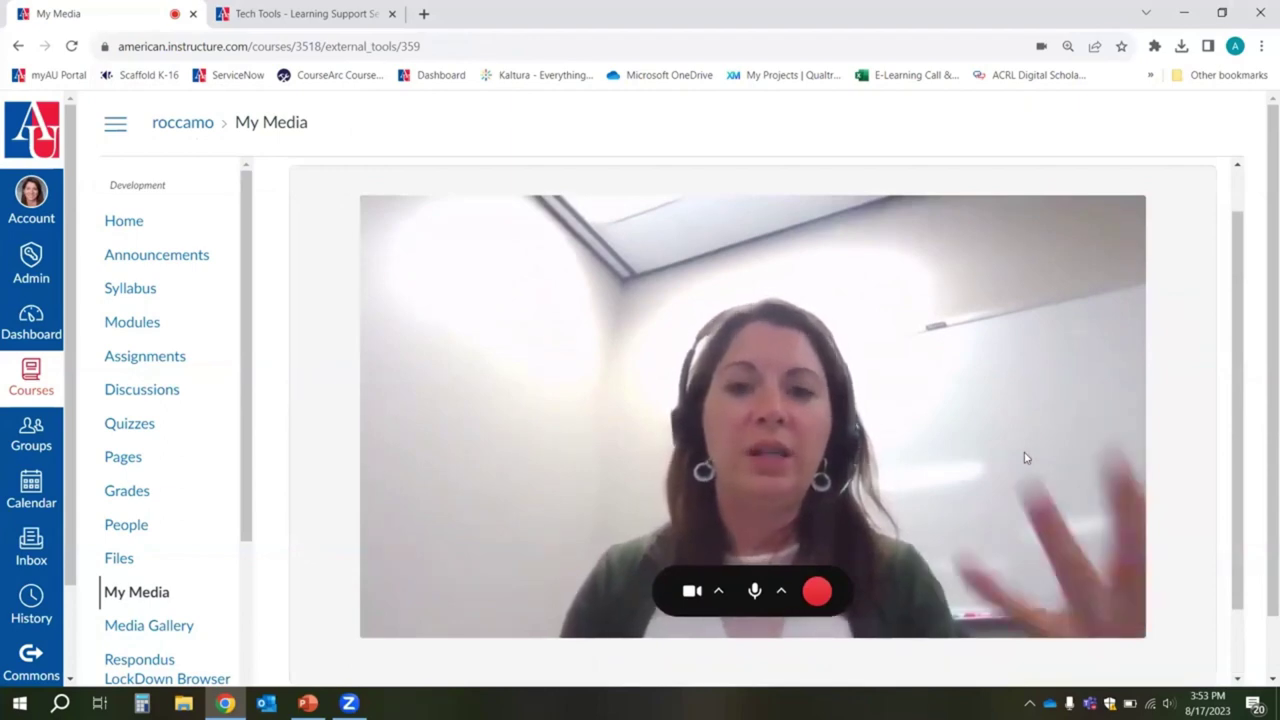
{"action": "left_click", "coordinate": [695, 592]}
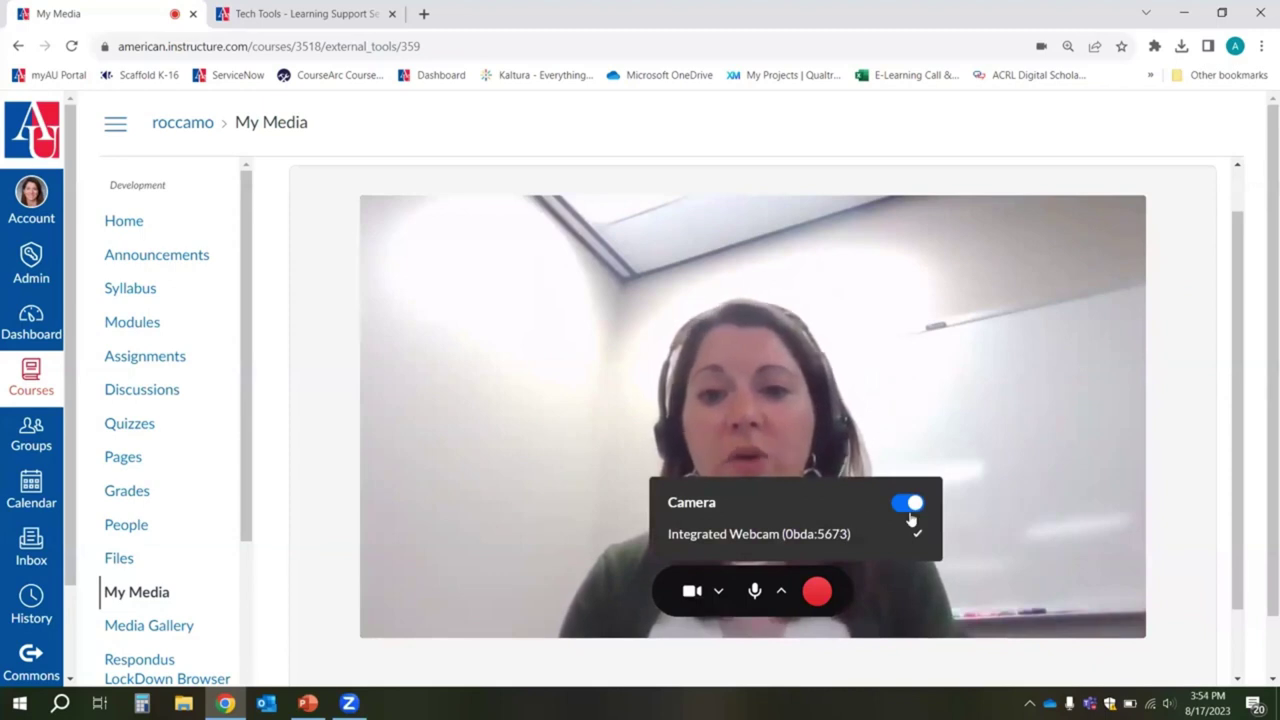
{"action": "left_click", "coordinate": [748, 594]}
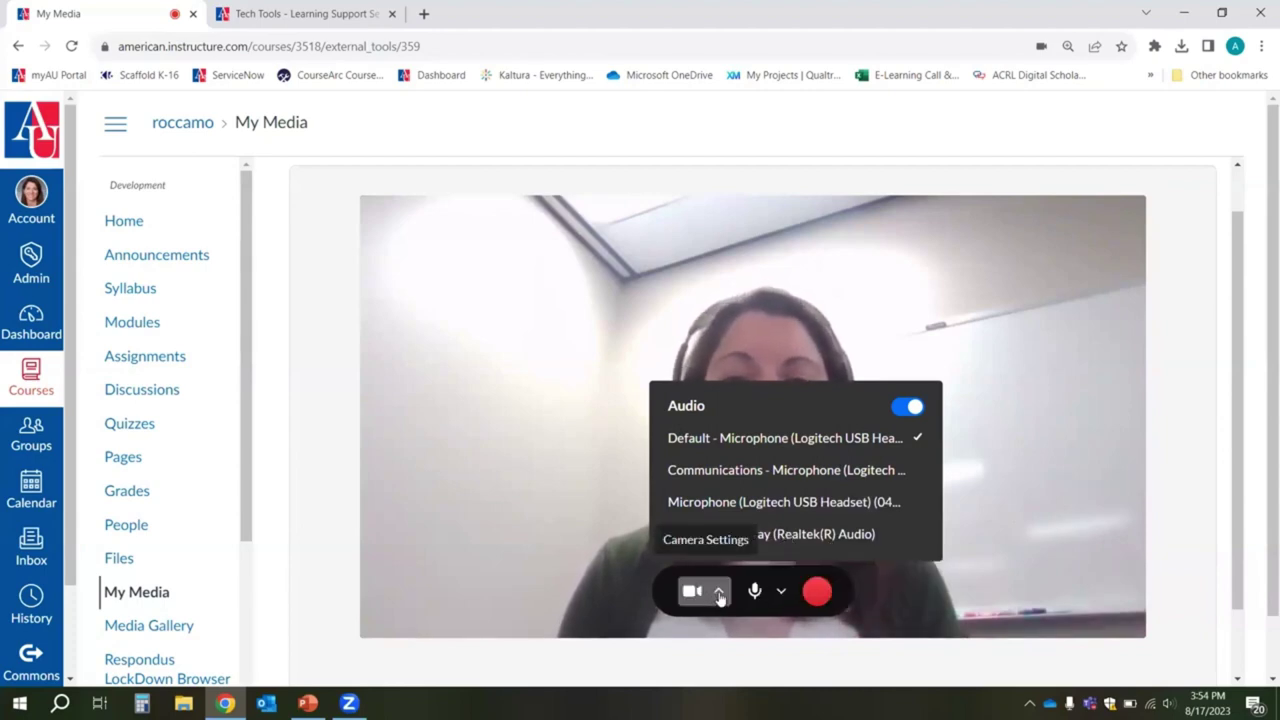
{"action": "left_click", "coordinate": [400, 486]}
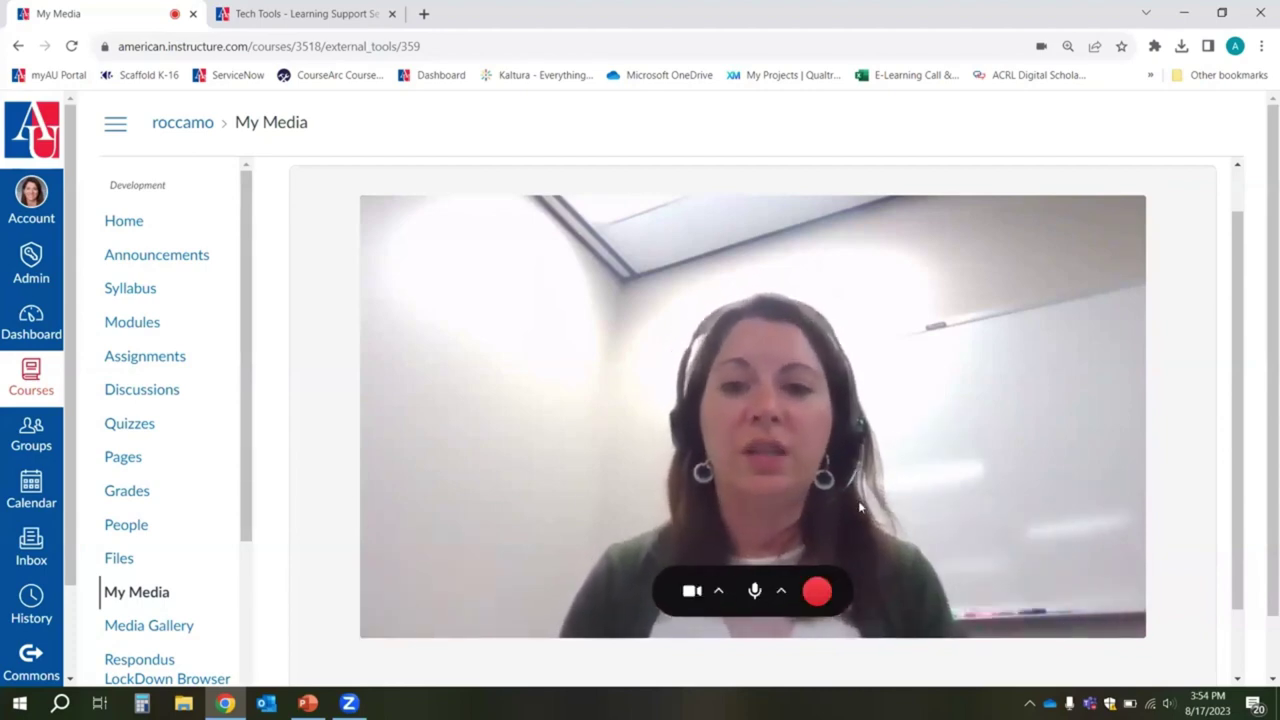
Step: Record a webcam clip of about 6 seconds and accept the recording for use in My Media
{"action": "left_click", "coordinate": [816, 593]}
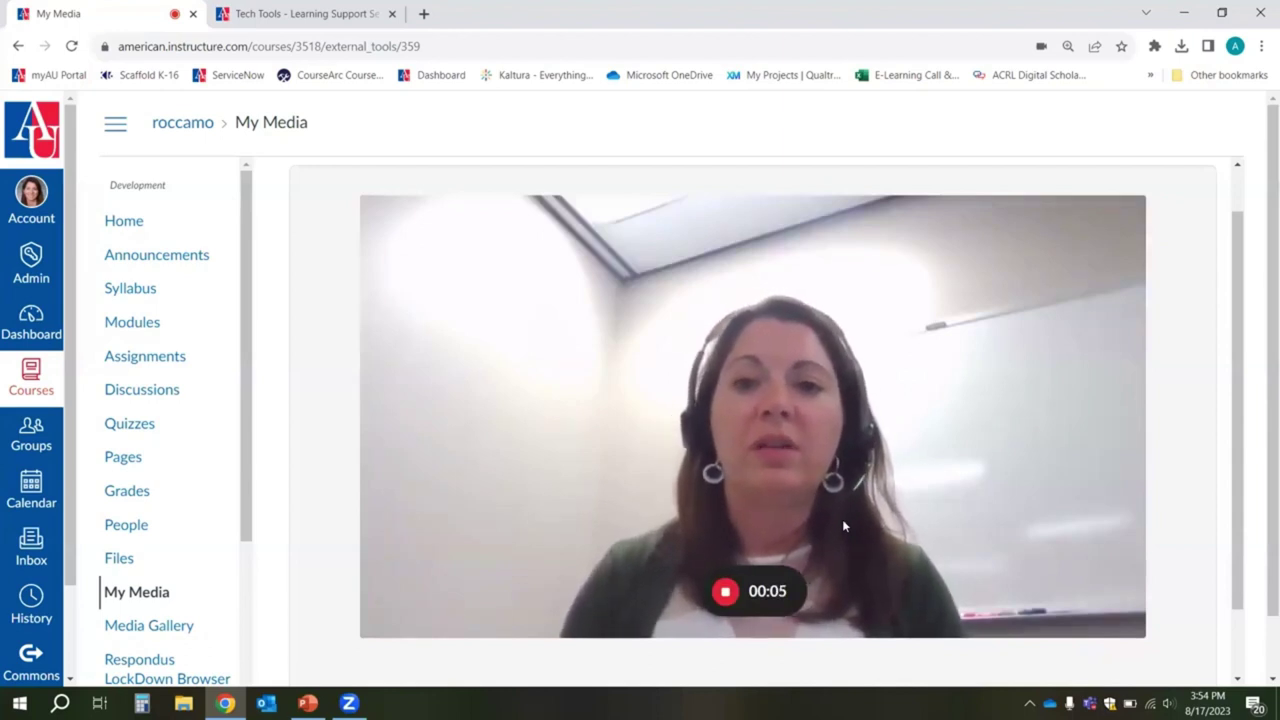
{"action": "left_click", "coordinate": [726, 593]}
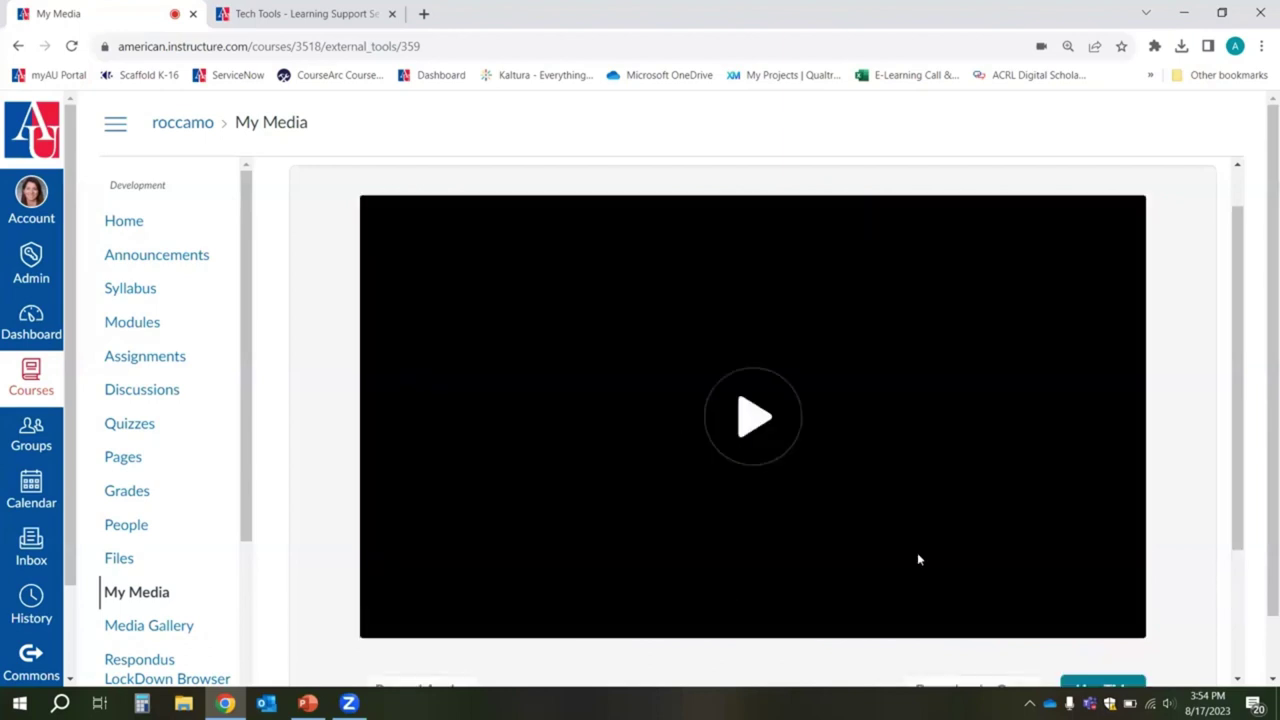
{"action": "scroll", "coordinate": [1109, 548], "scroll_direction": "down", "scroll_amount": 2}
{"action": "scroll", "coordinate": [1173, 547], "scroll_direction": "up", "scroll_amount": 1}
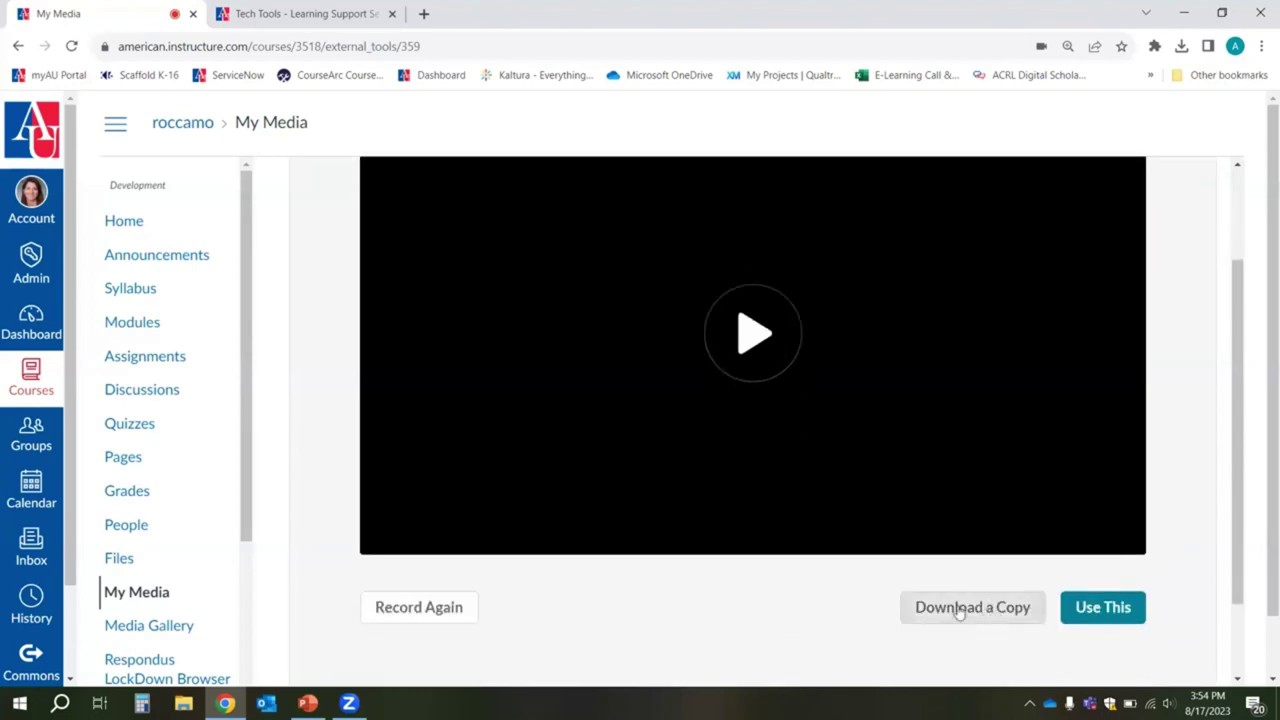
{"action": "left_click", "coordinate": [1110, 610]}
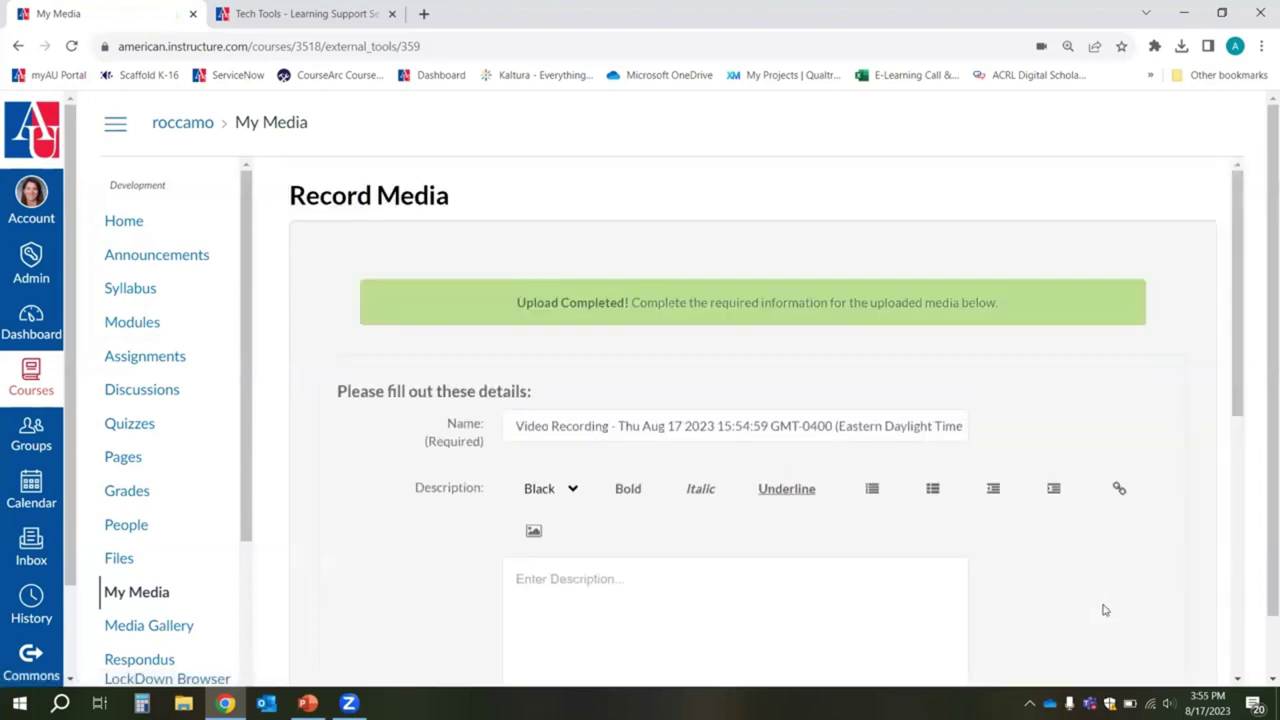
Step: Rename the recording to Express Capture Video and save its details with the Private publishing status
{"action": "scroll", "coordinate": [1105, 610], "scroll_direction": "down", "scroll_amount": 1}
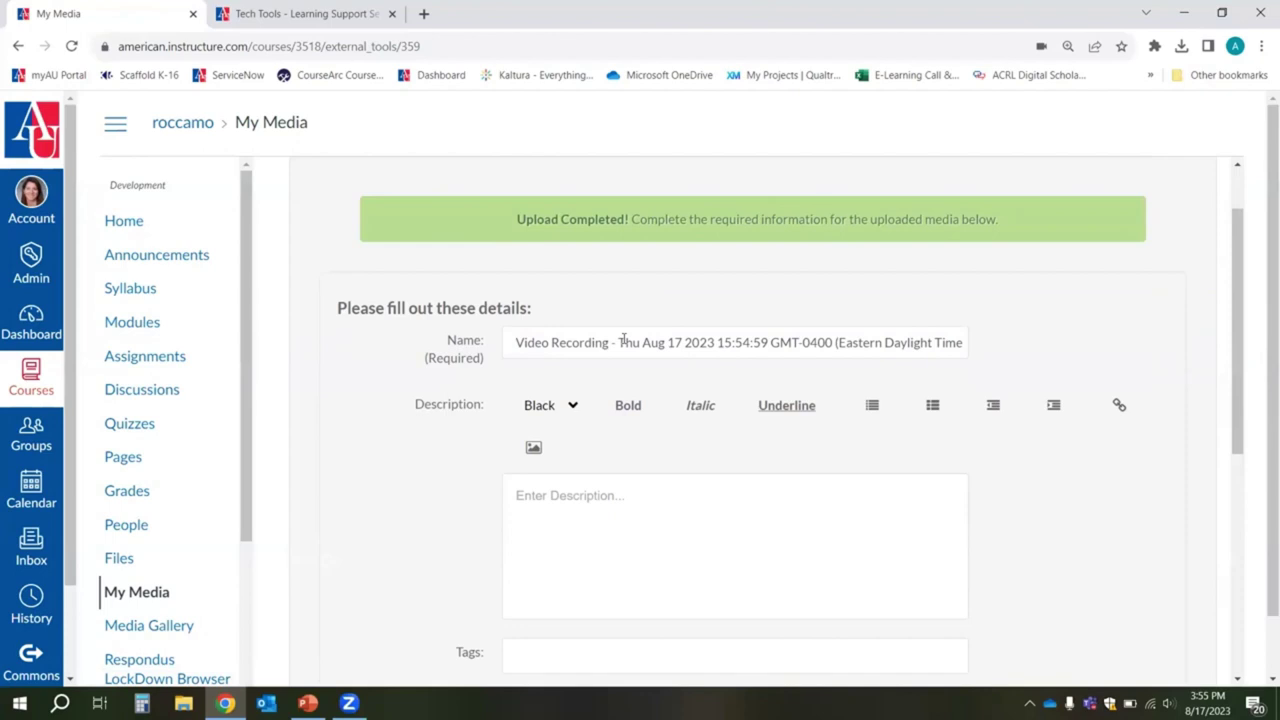
{"action": "left_click", "coordinate": [624, 340]}
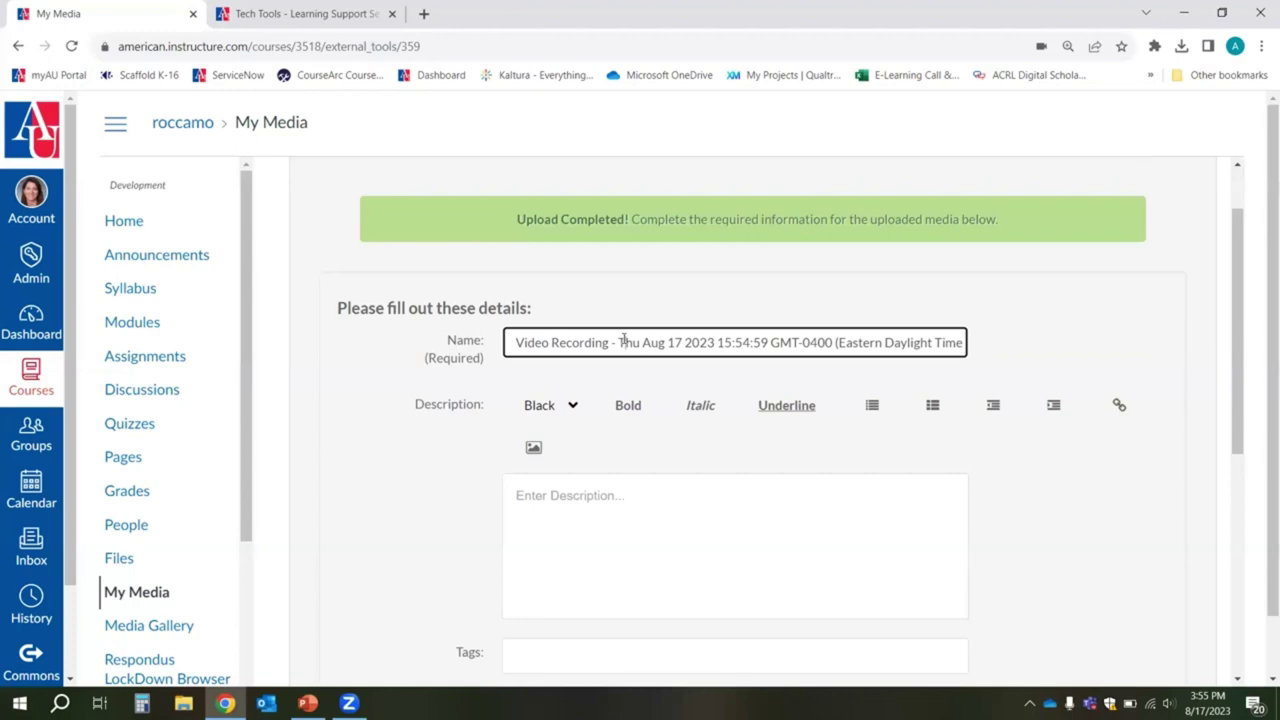
{"action": "key", "text": "ctrl+a"}
{"action": "type", "text": "E"}
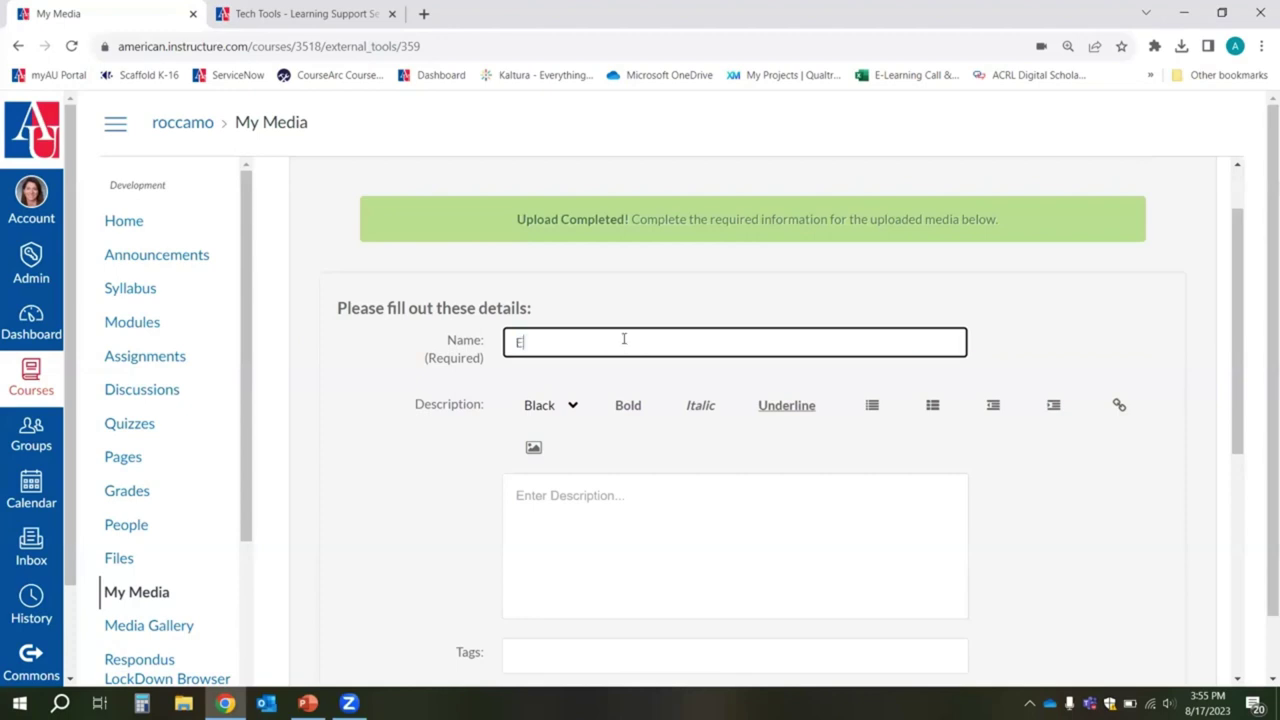
{"action": "type", "text": "xpress Capture Video"}
{"action": "scroll", "coordinate": [645, 338], "scroll_direction": "down", "scroll_amount": 1}
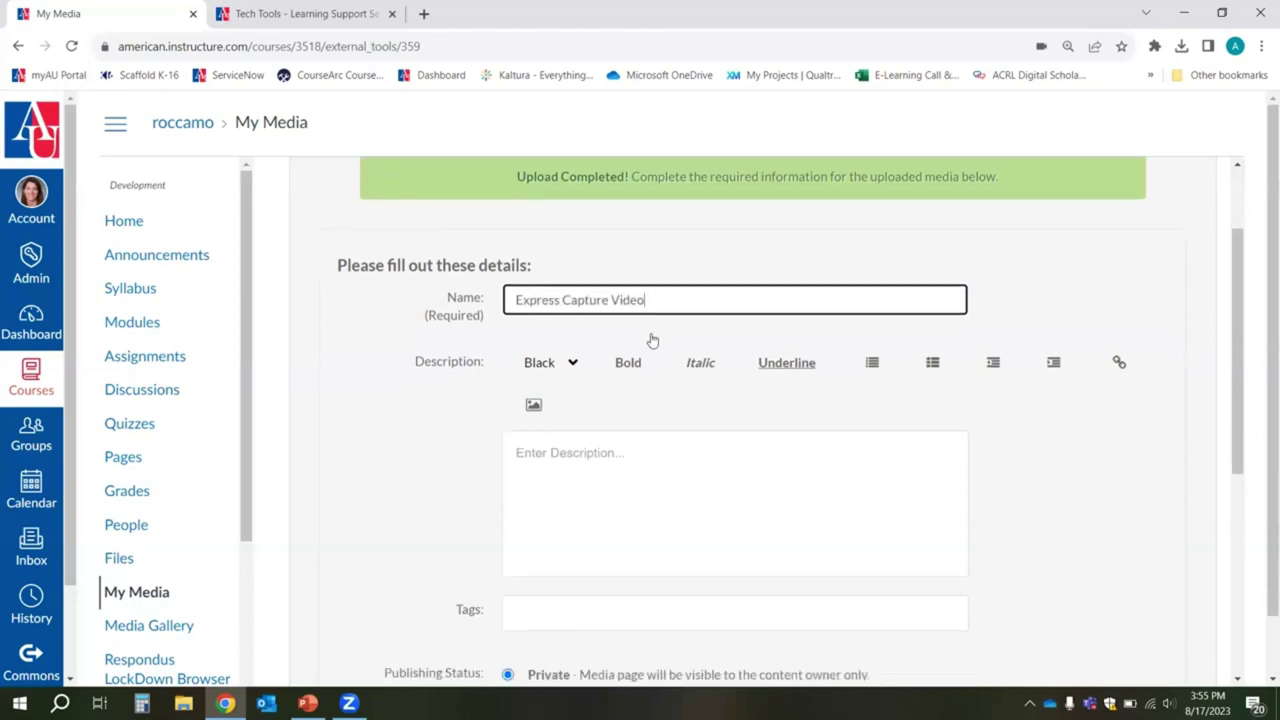
{"action": "scroll", "coordinate": [620, 250], "scroll_direction": "down", "scroll_amount": 2}
{"action": "scroll", "coordinate": [663, 494], "scroll_direction": "down", "scroll_amount": 3}
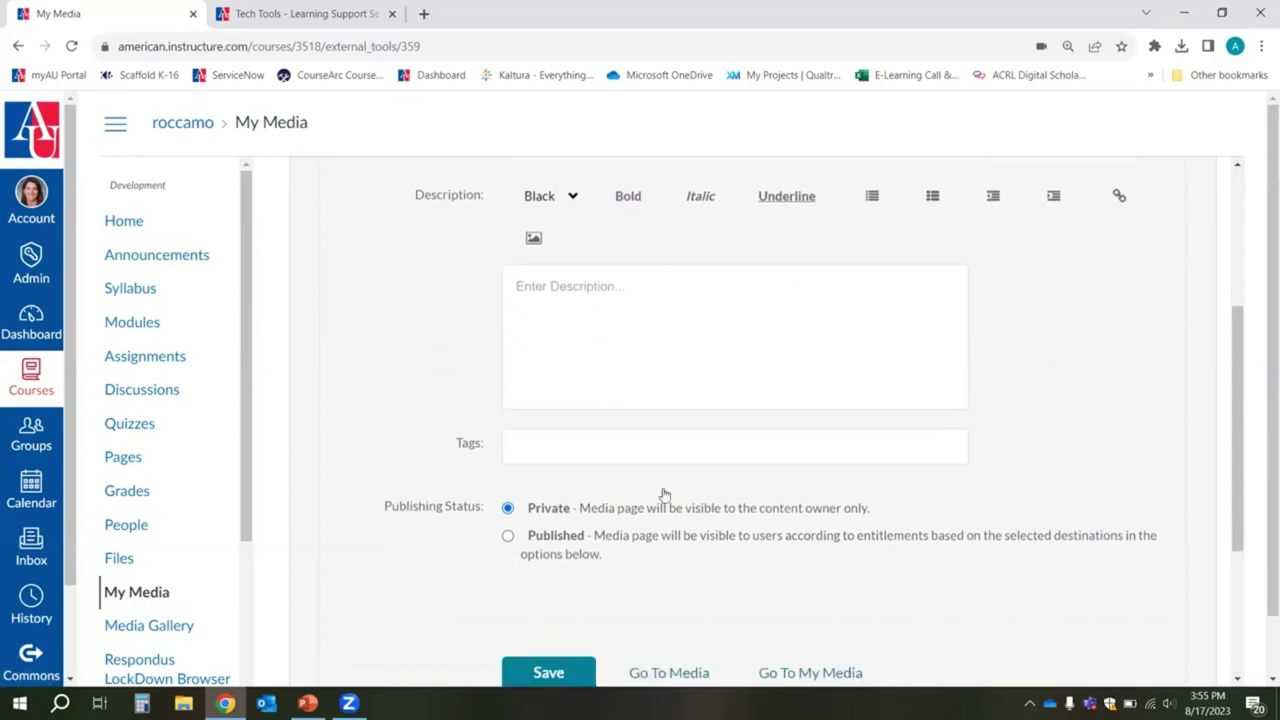
{"action": "left_click", "coordinate": [545, 549]}
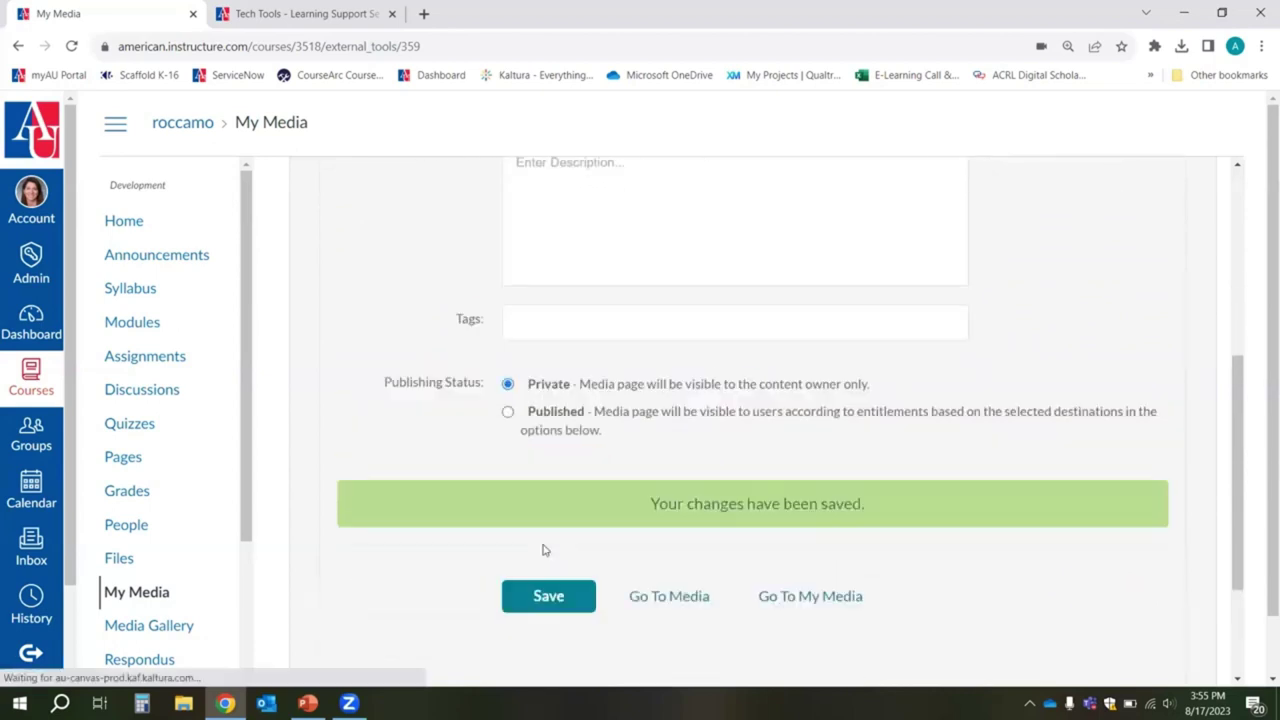
Step: Return to the My Media list and check the entry for the new Express Capture recording
{"action": "left_click", "coordinate": [803, 598]}
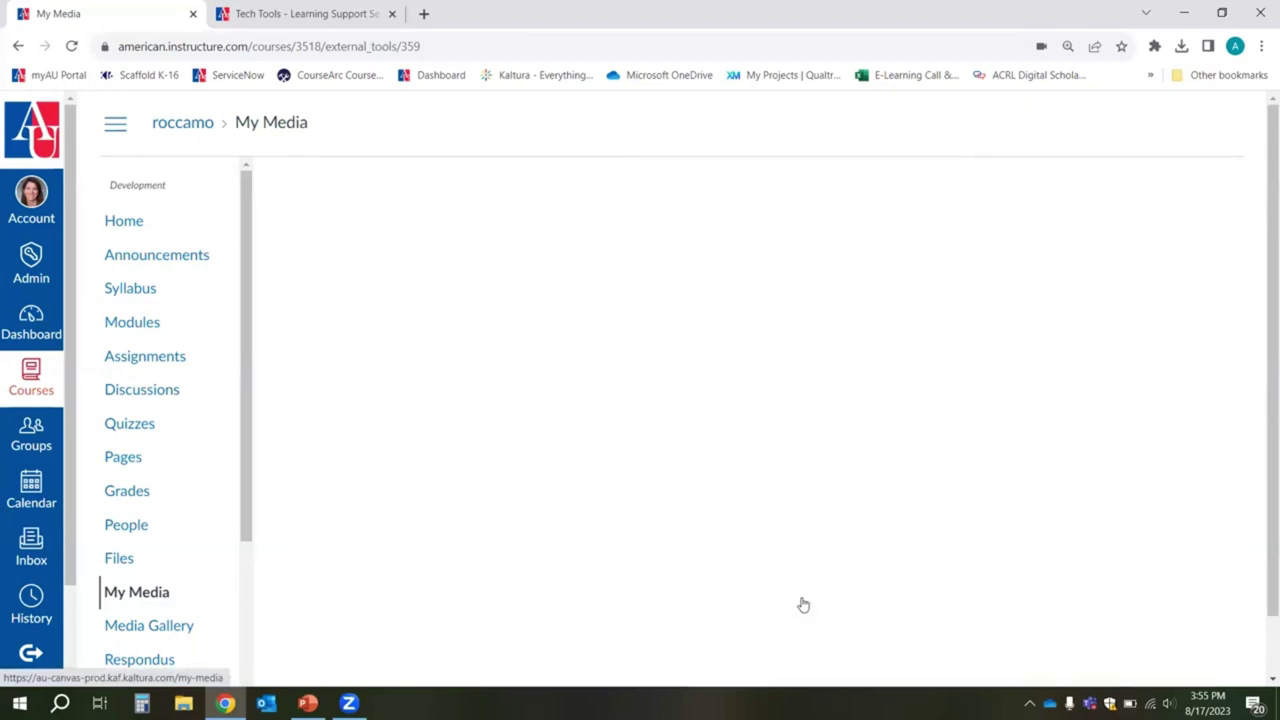
{"action": "scroll", "coordinate": [1023, 390], "scroll_direction": "down", "scroll_amount": 2}
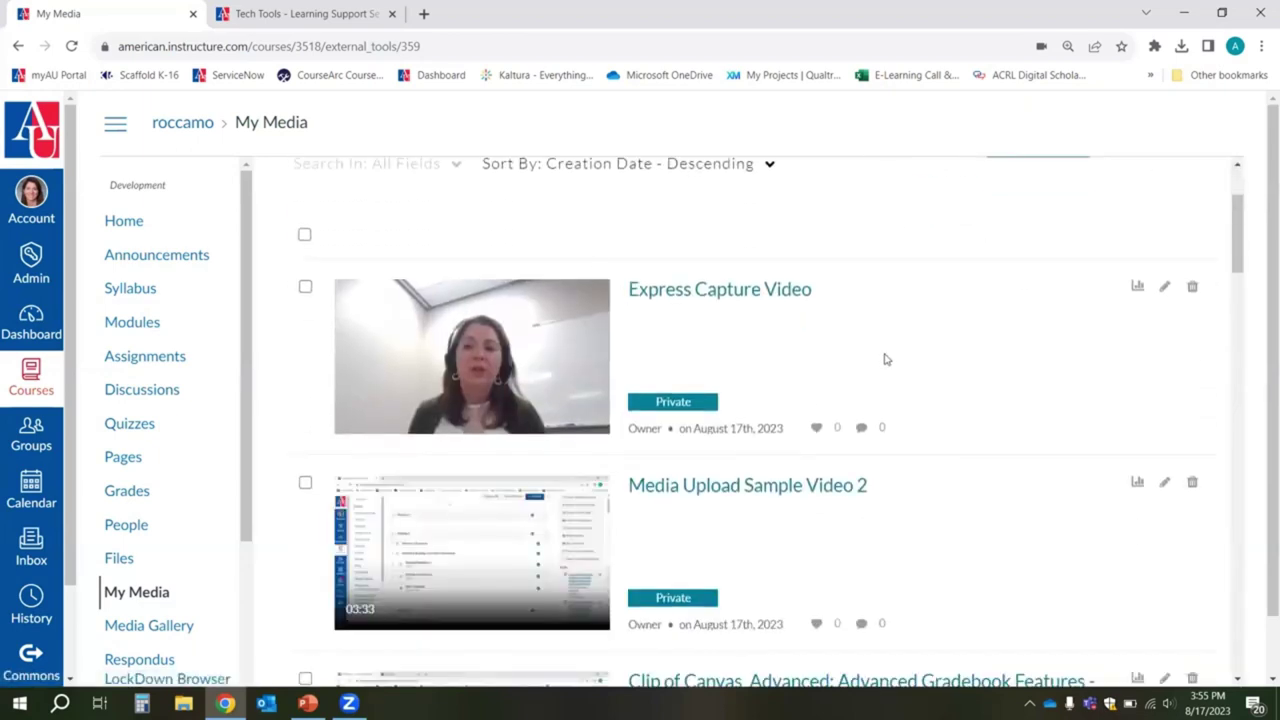
{"action": "scroll", "coordinate": [1037, 383], "scroll_direction": "up", "scroll_amount": 1}
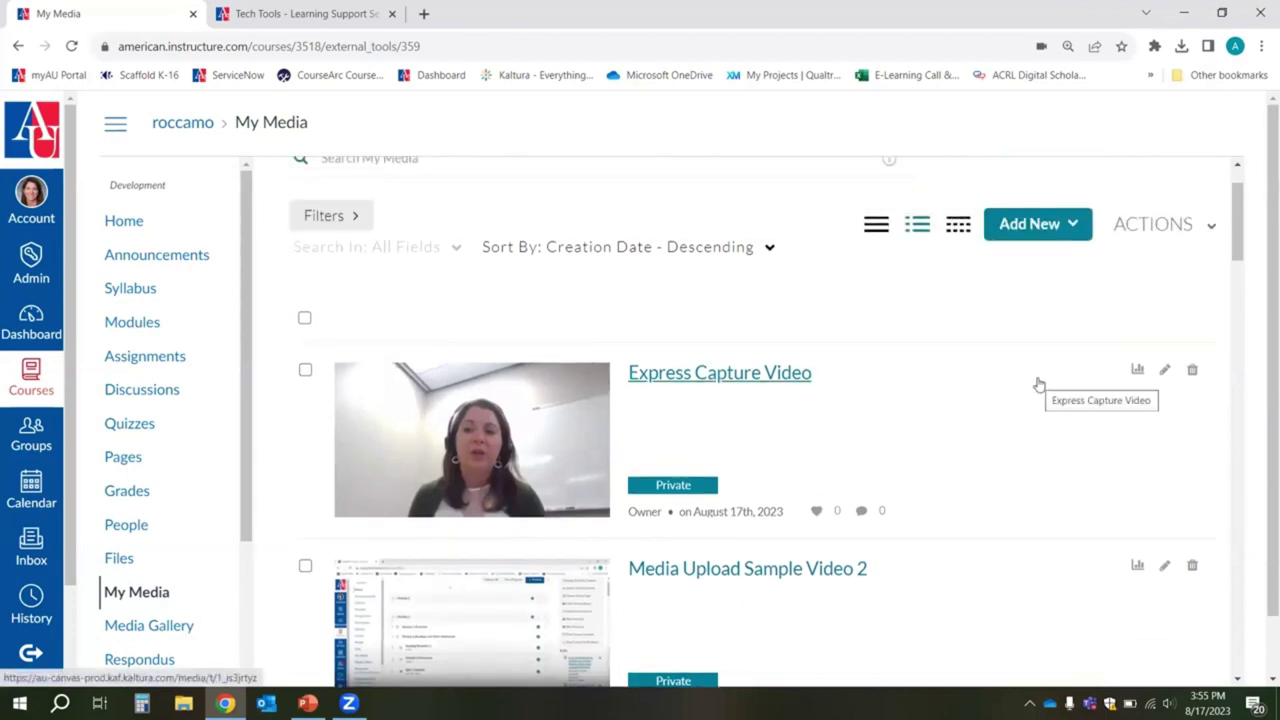
{"action": "scroll", "coordinate": [980, 440], "scroll_direction": "down", "scroll_amount": 1}
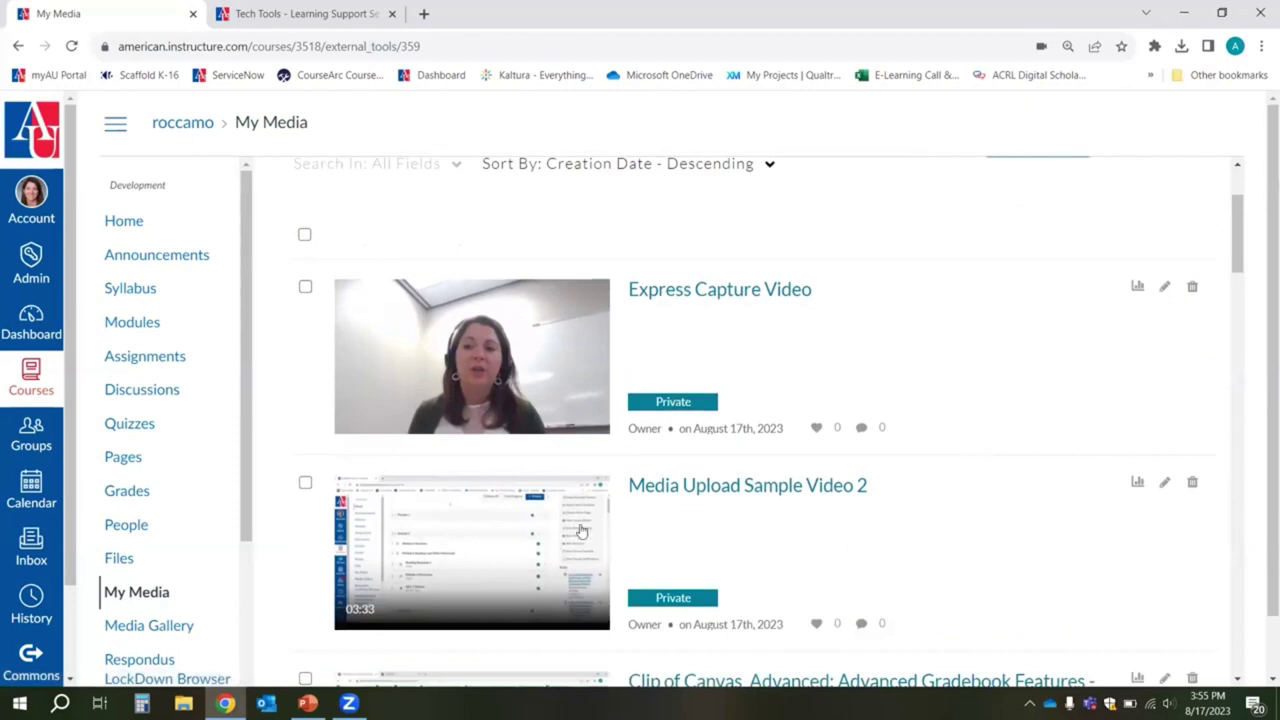
{"action": "scroll", "coordinate": [980, 445], "scroll_direction": "up", "scroll_amount": 1}
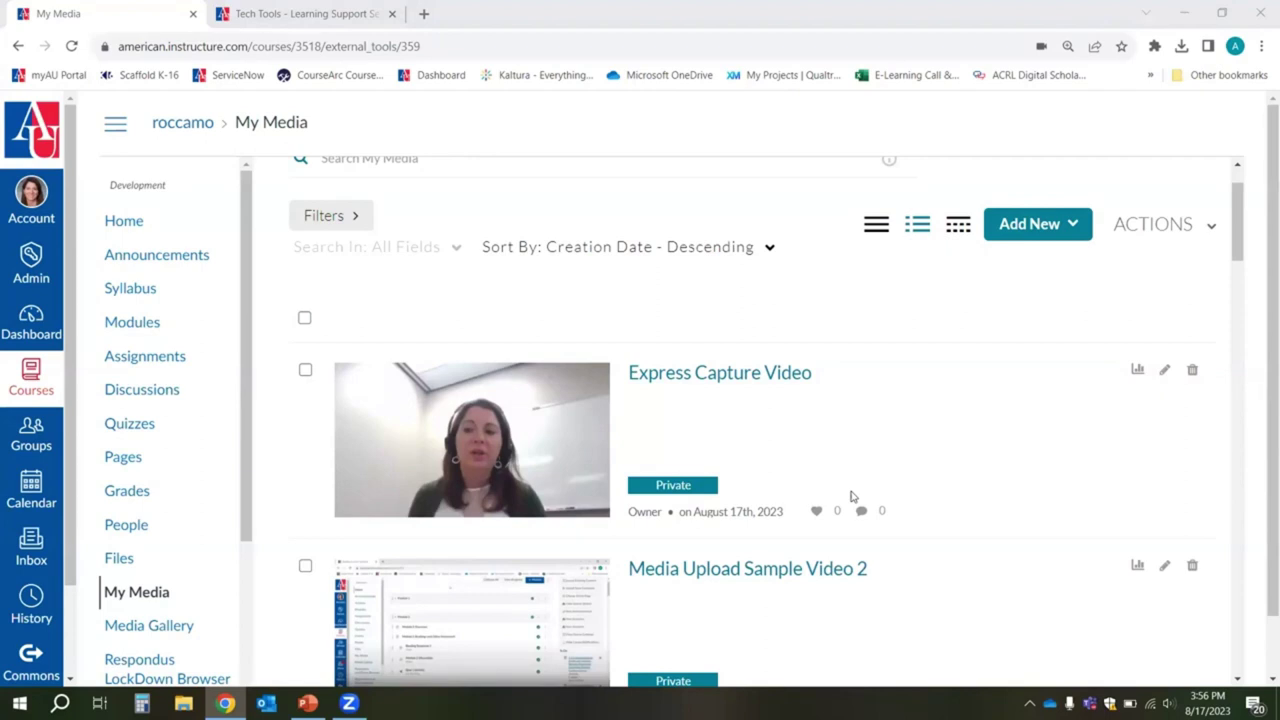
Step: Open the Kaltura Capture page, decline the launch to look over its Windows and Mac downloads, and return to My Media
{"action": "left_click", "coordinate": [1034, 232]}
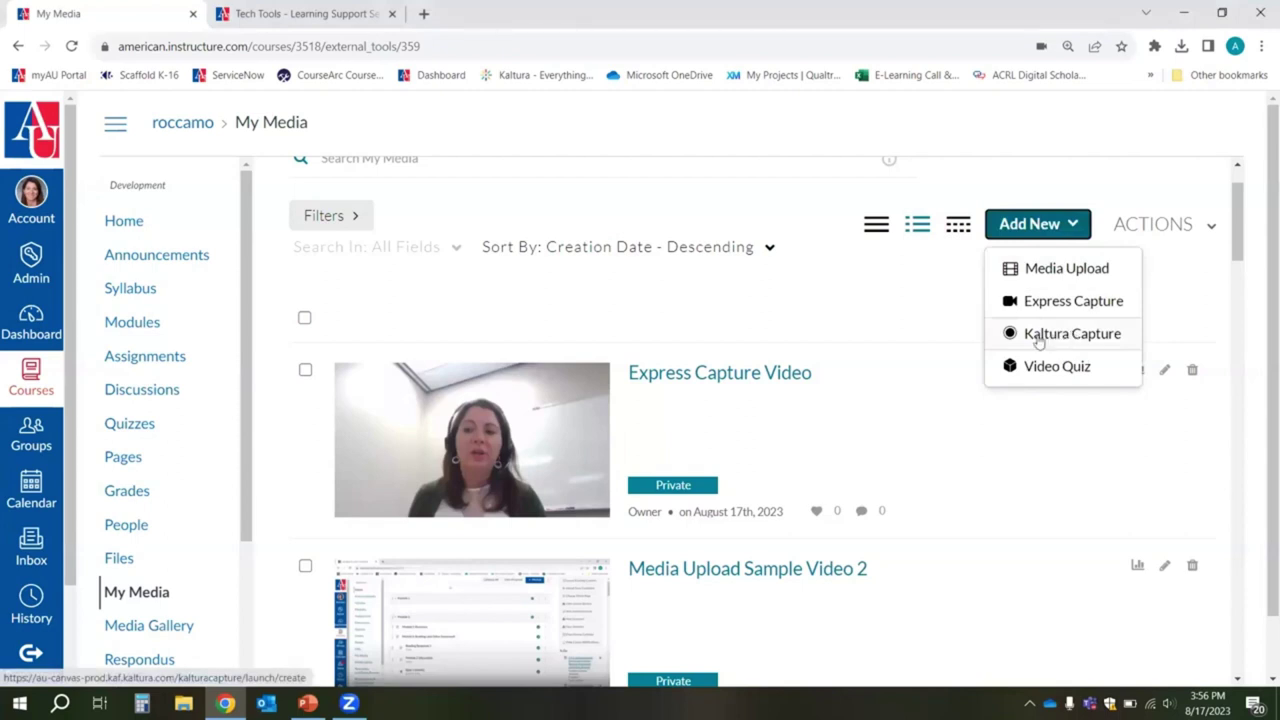
{"action": "left_click", "coordinate": [1058, 338]}
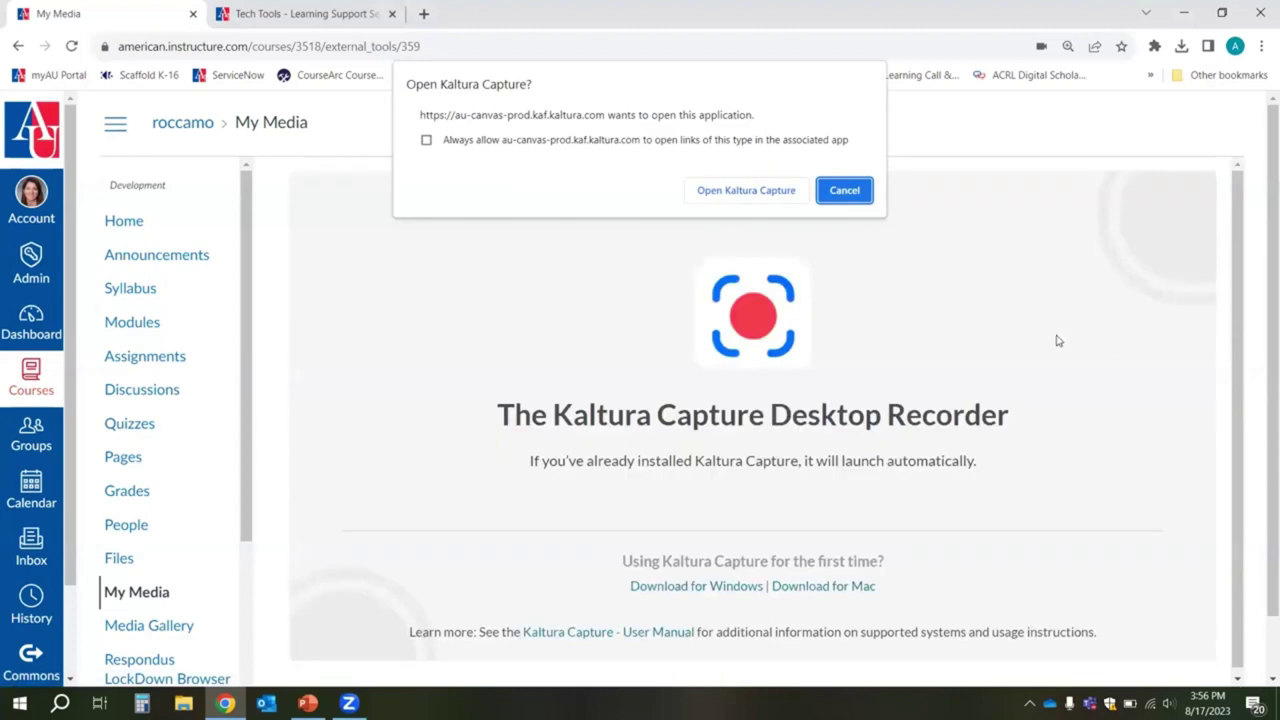
{"action": "left_click", "coordinate": [846, 191]}
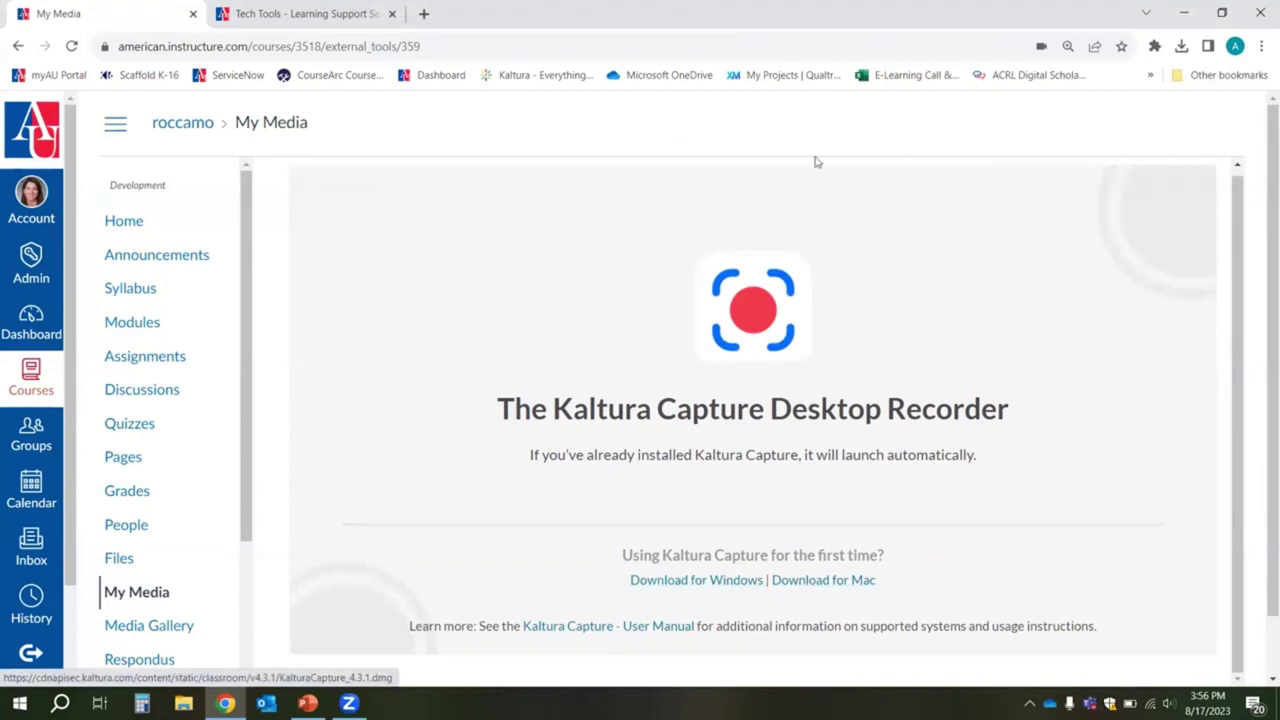
{"action": "left_click", "coordinate": [138, 597]}
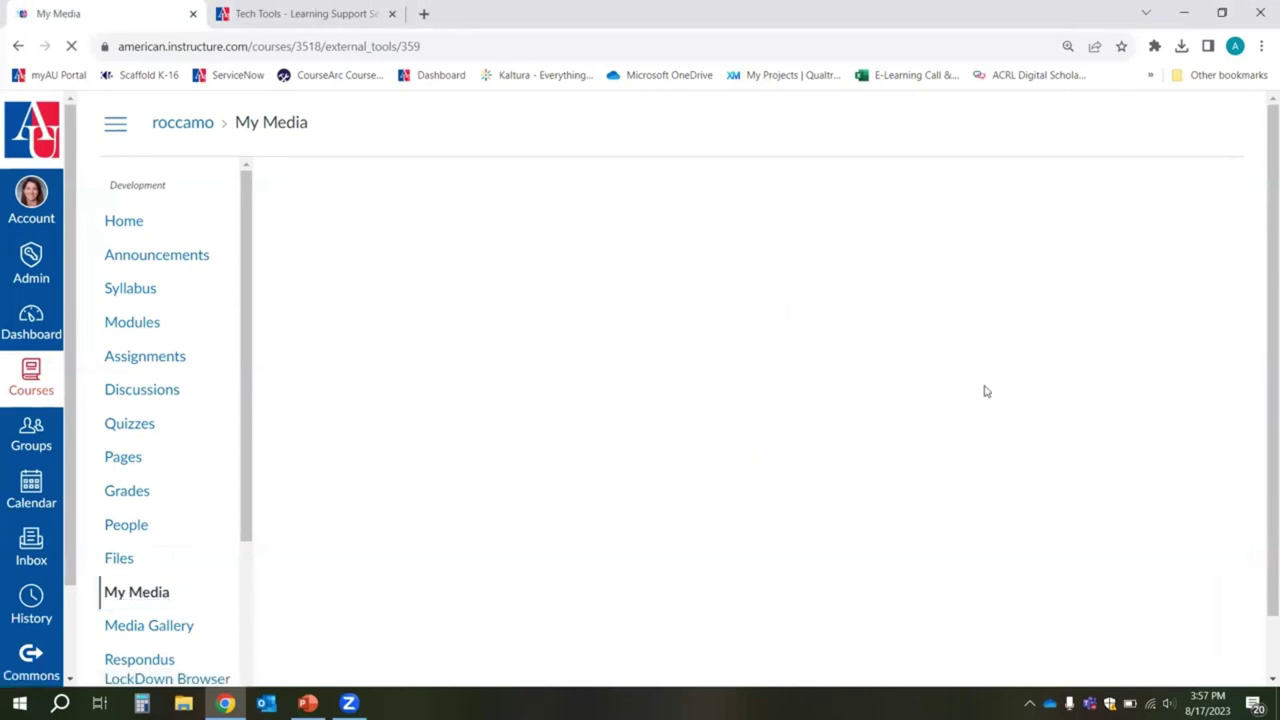
Step: Add new media with Kaltura Capture and allow the desktop recorder to open
{"action": "left_click", "coordinate": [1068, 310]}
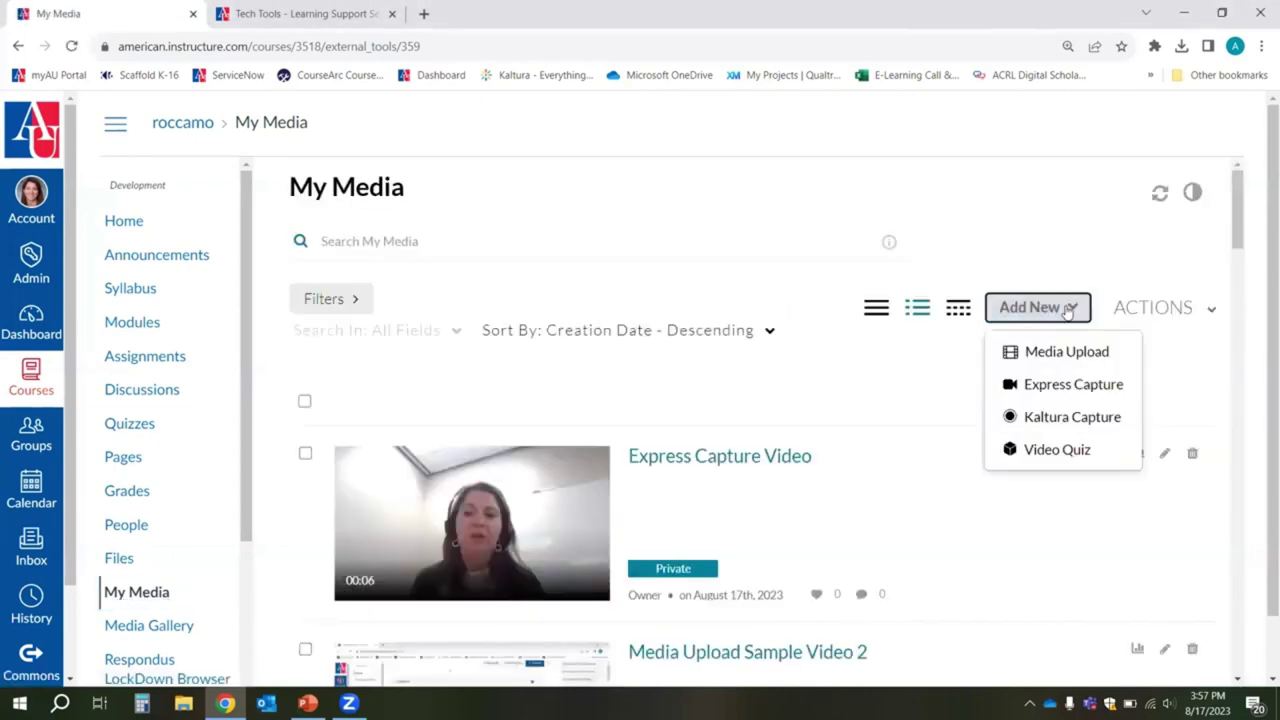
{"action": "left_click", "coordinate": [1050, 421]}
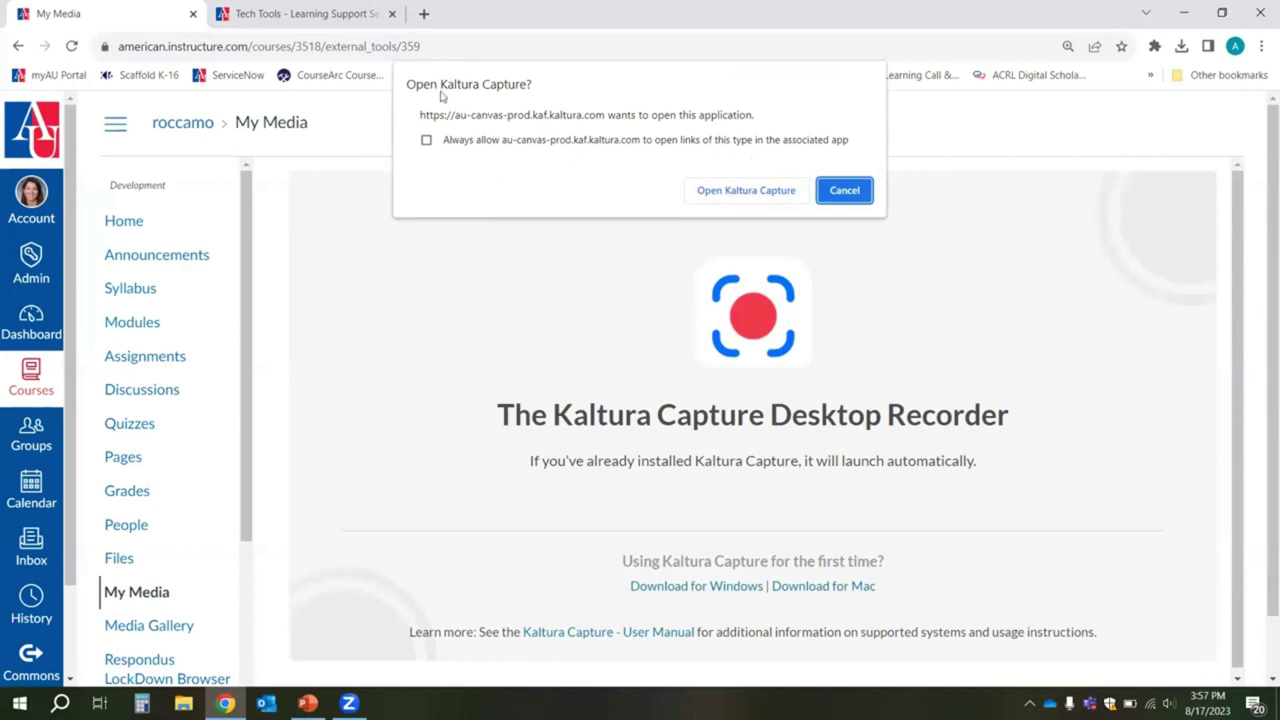
{"action": "left_click", "coordinate": [730, 190]}
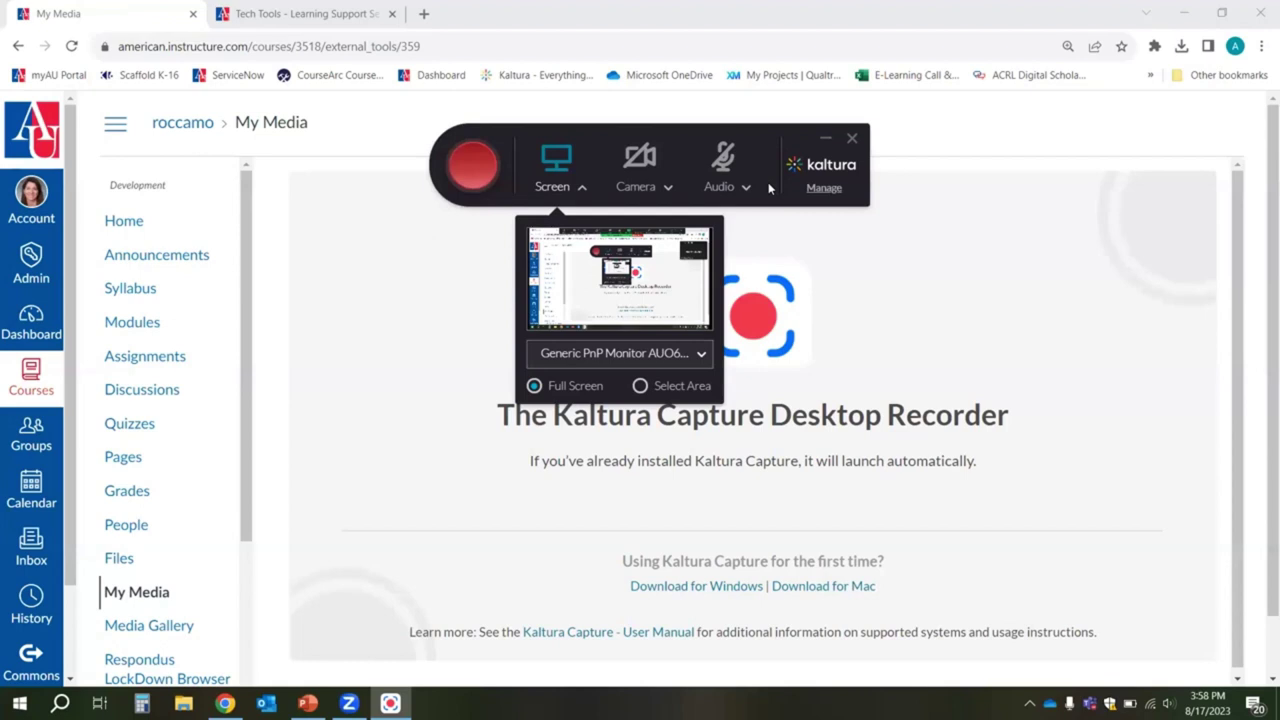
Step: Try out the recorder's source toggles by turning off the screen, then switching the camera and audio on and off
{"action": "left_click", "coordinate": [558, 168]}
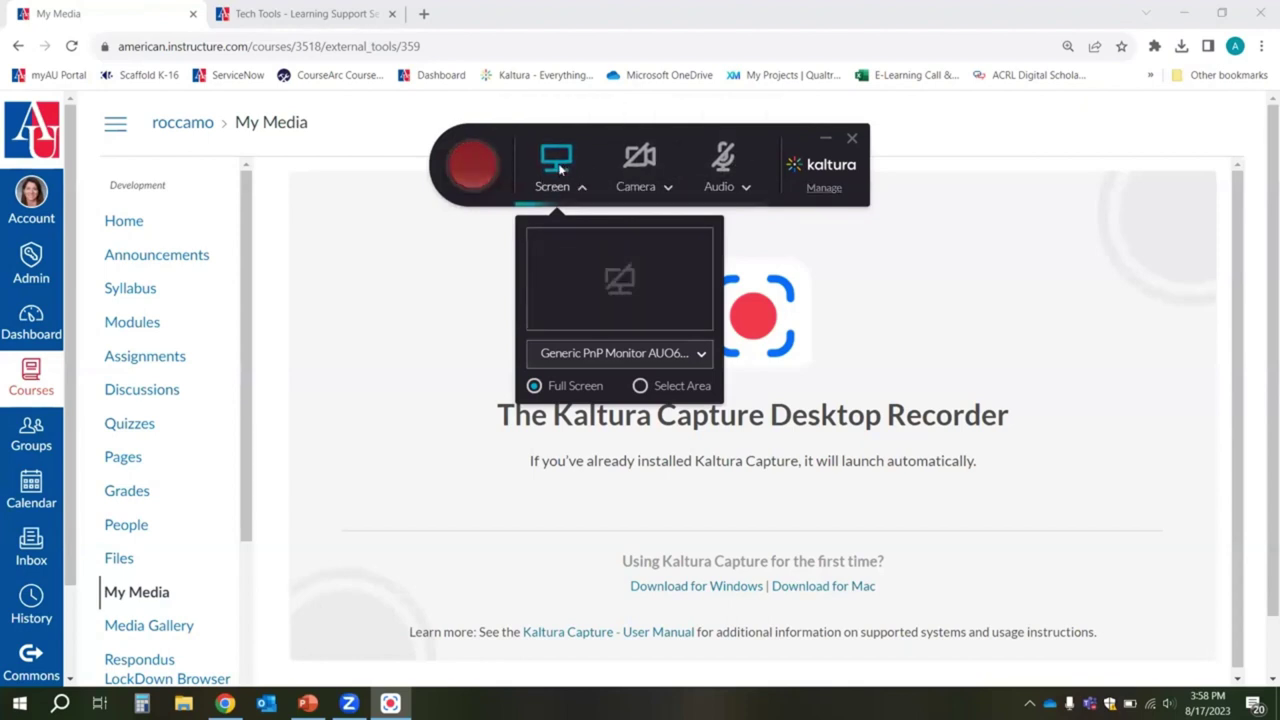
{"action": "left_click", "coordinate": [638, 167]}
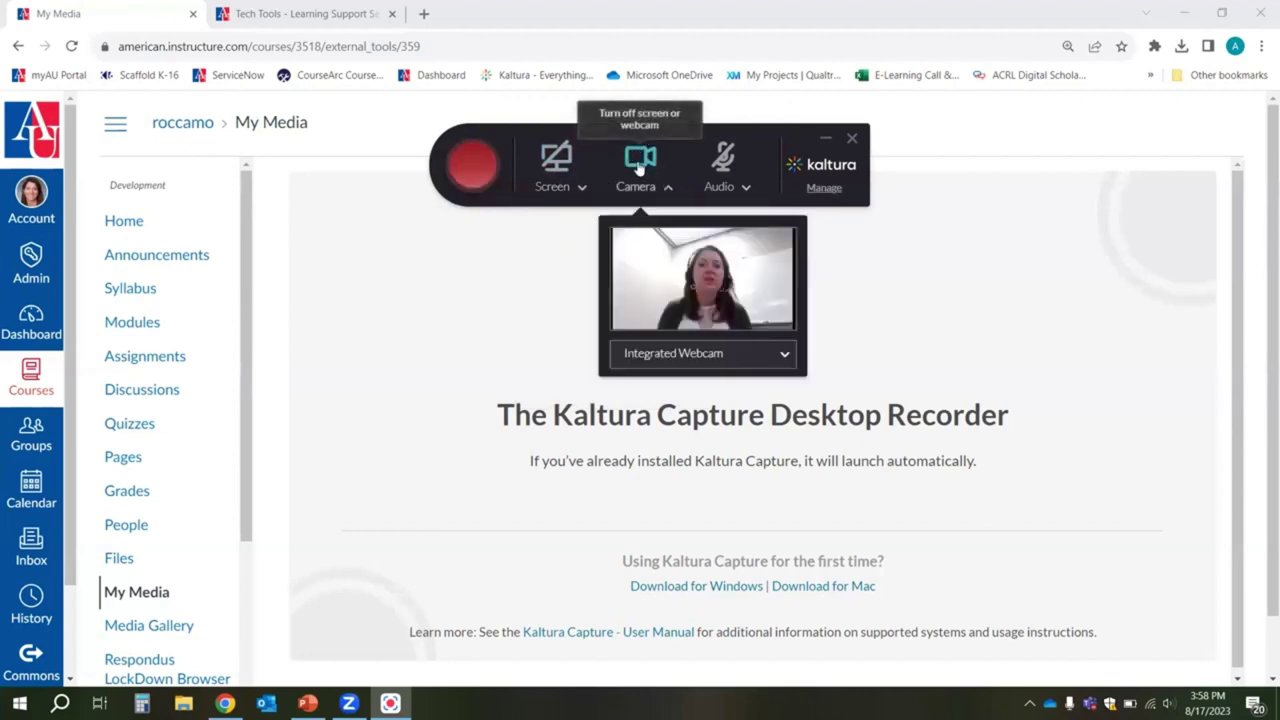
{"action": "left_click", "coordinate": [725, 160]}
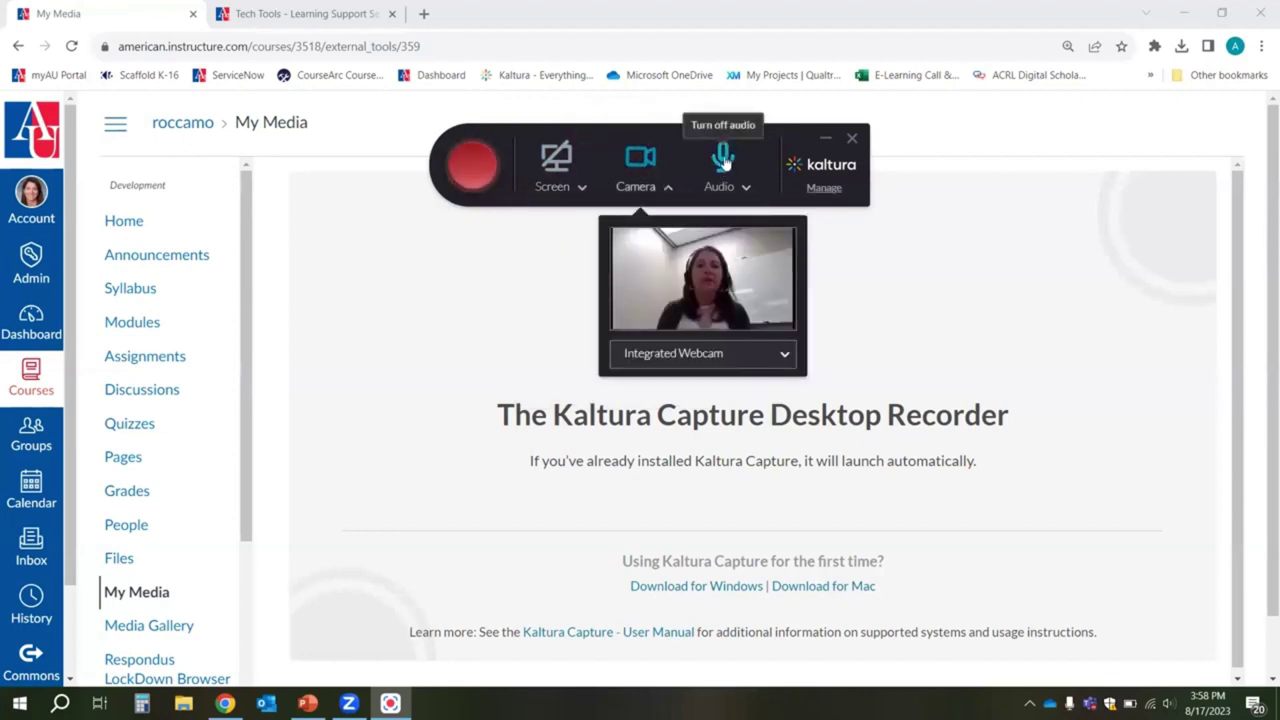
{"action": "left_click", "coordinate": [724, 160]}
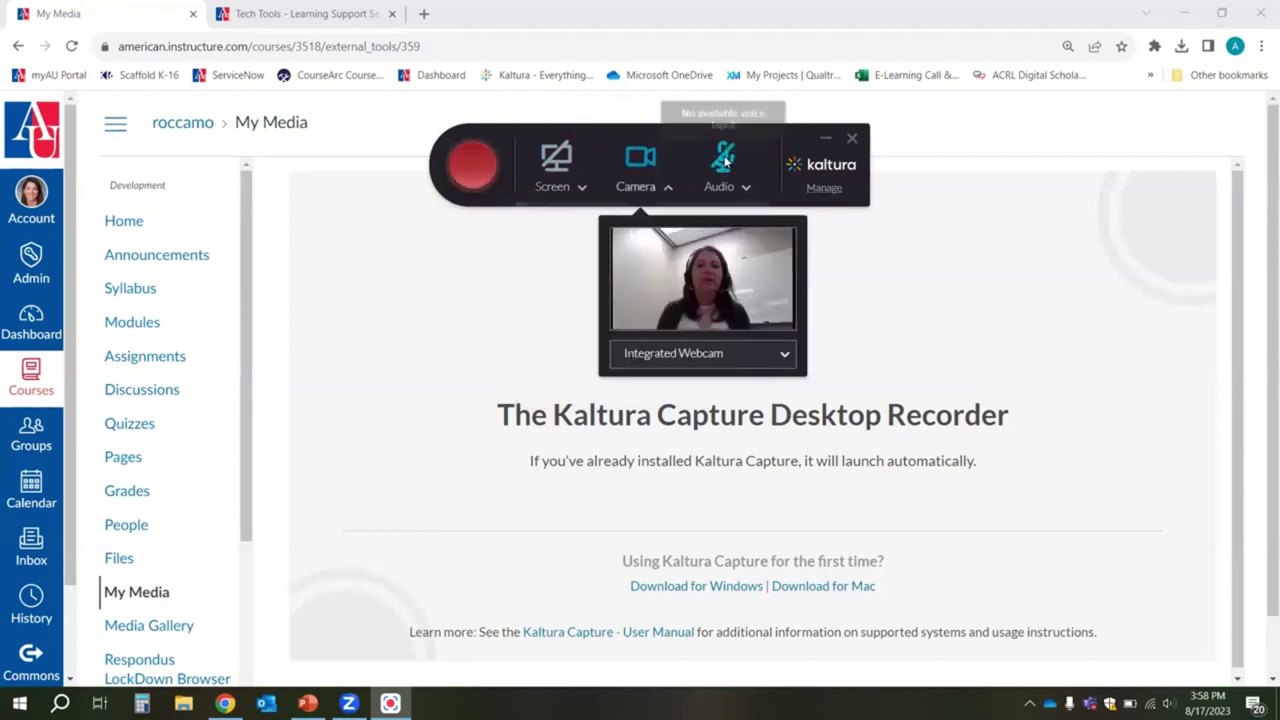
{"action": "left_click", "coordinate": [641, 162]}
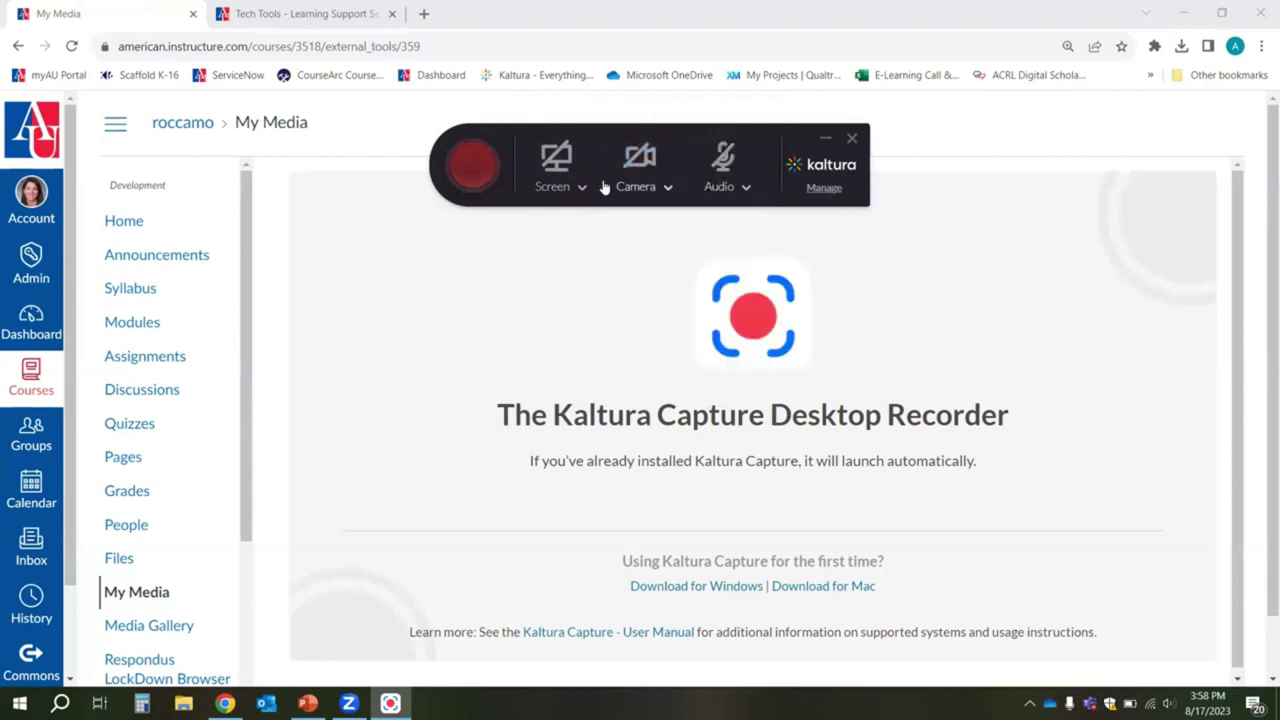
Step: Turn on the screen and camera sources in the recorder and check which webcams can be chosen
{"action": "left_click", "coordinate": [560, 162]}
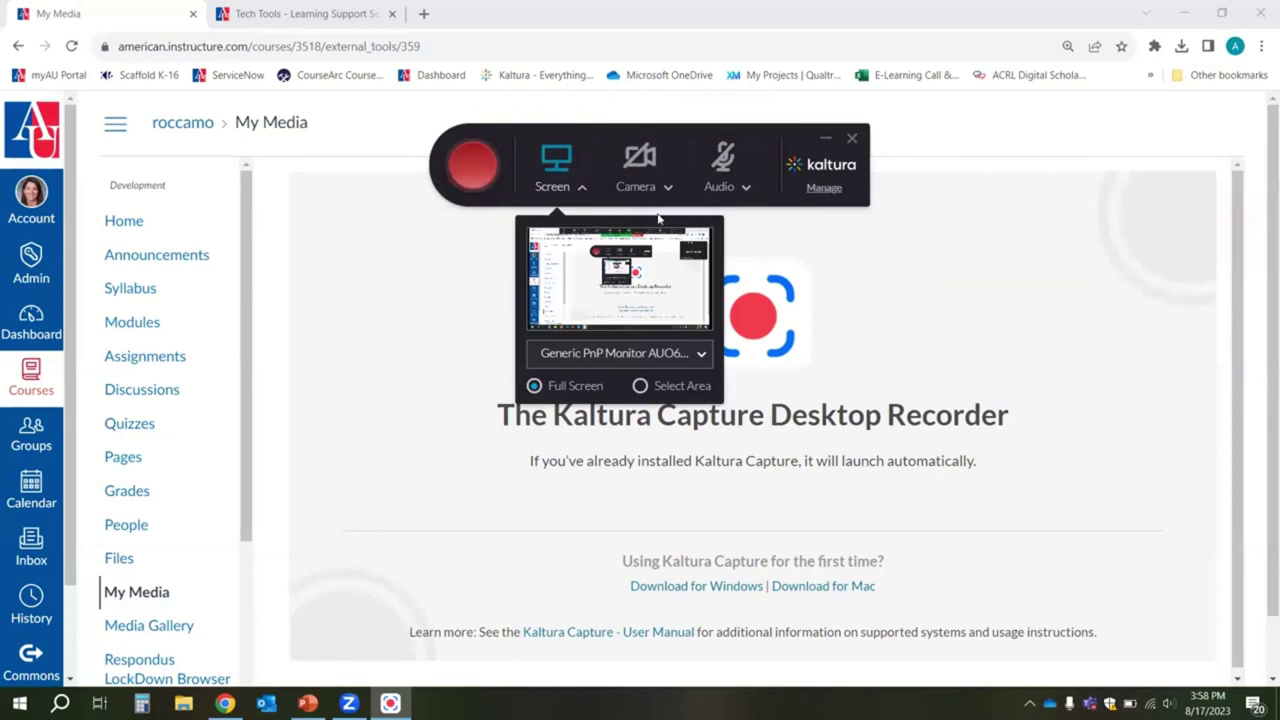
{"action": "left_click", "coordinate": [641, 158]}
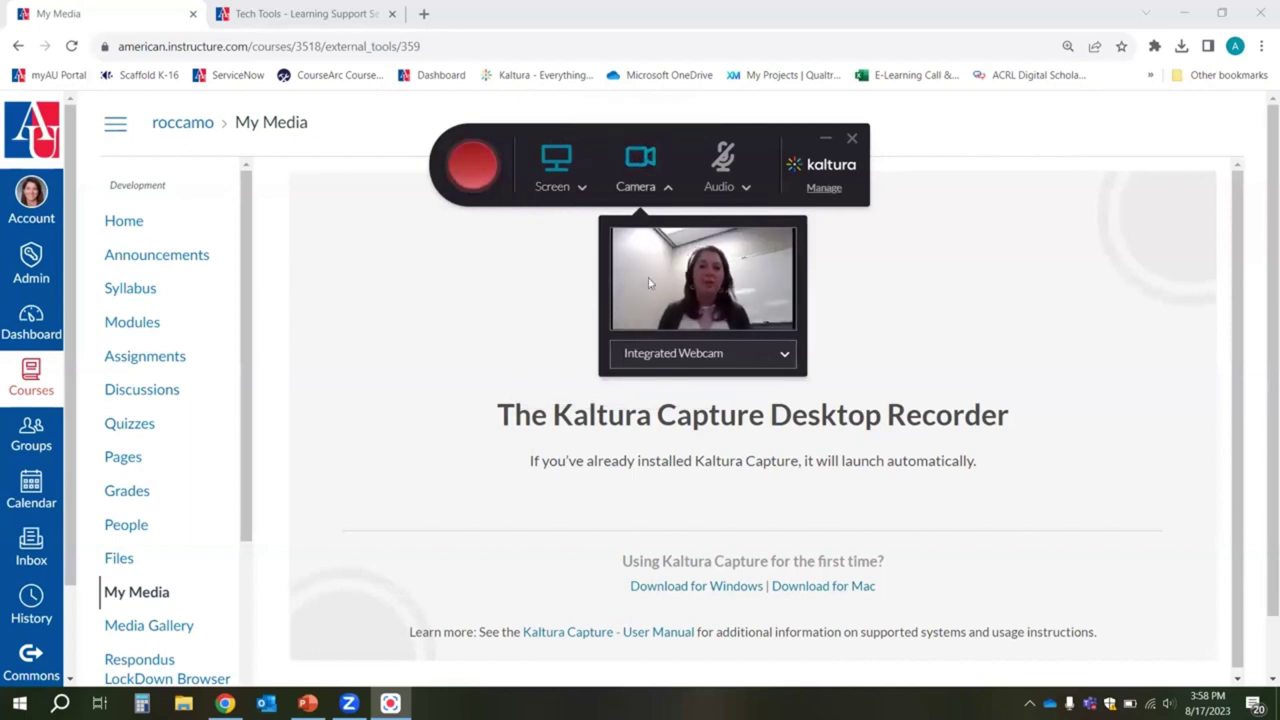
{"action": "left_click", "coordinate": [698, 356]}
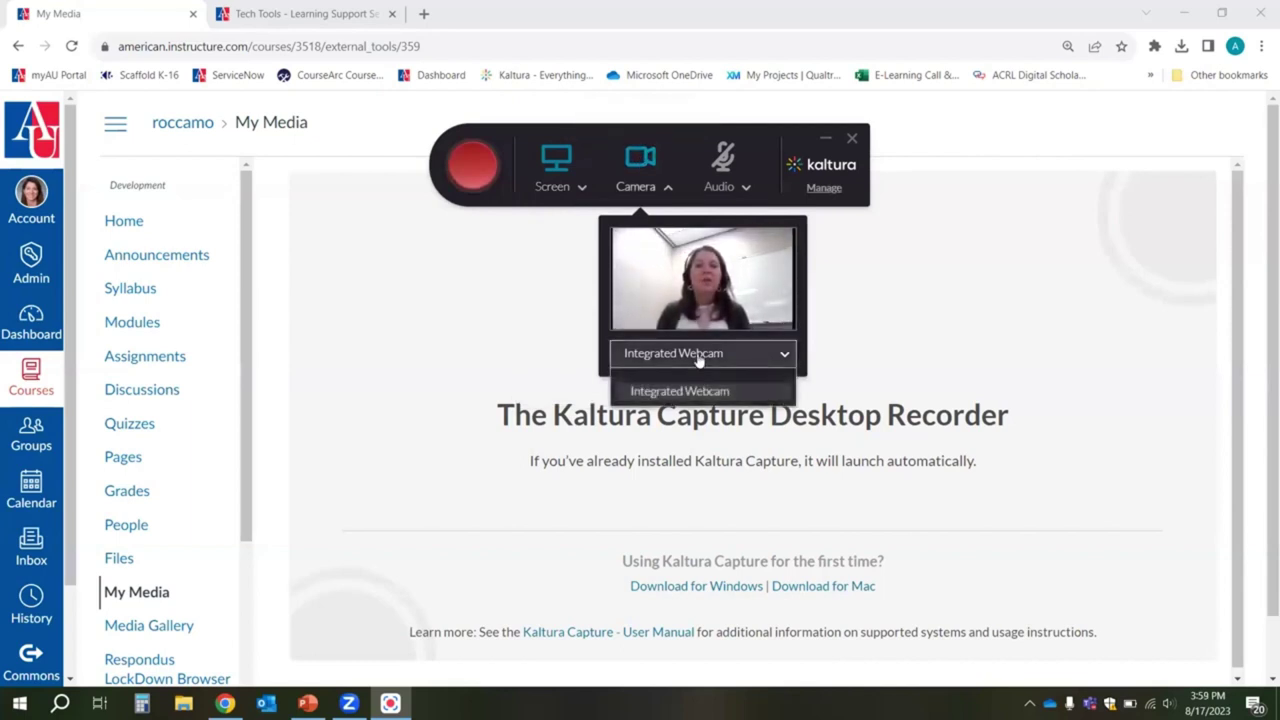
{"action": "left_click", "coordinate": [698, 356]}
Step: Look over the screen source's monitor choices and the camera source's webcam choices, keeping Full Screen and Integrated Webcam
{"action": "left_click", "coordinate": [580, 187]}
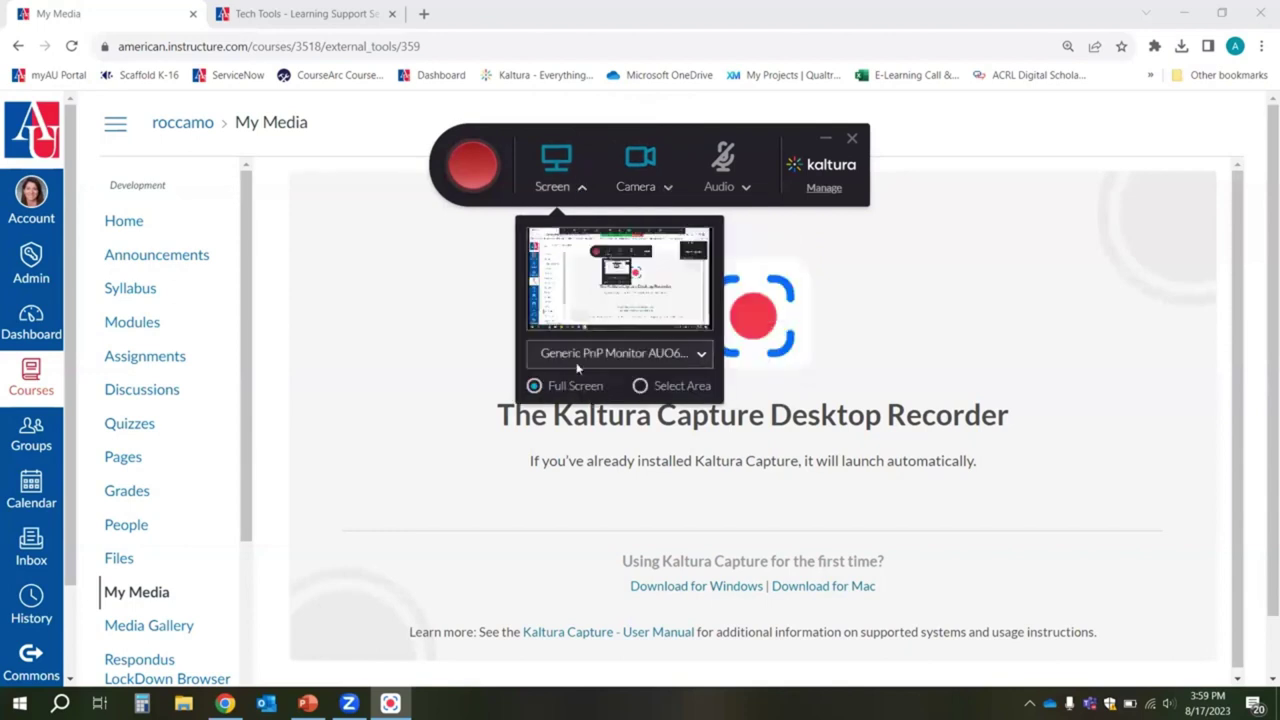
{"action": "left_click", "coordinate": [615, 357]}
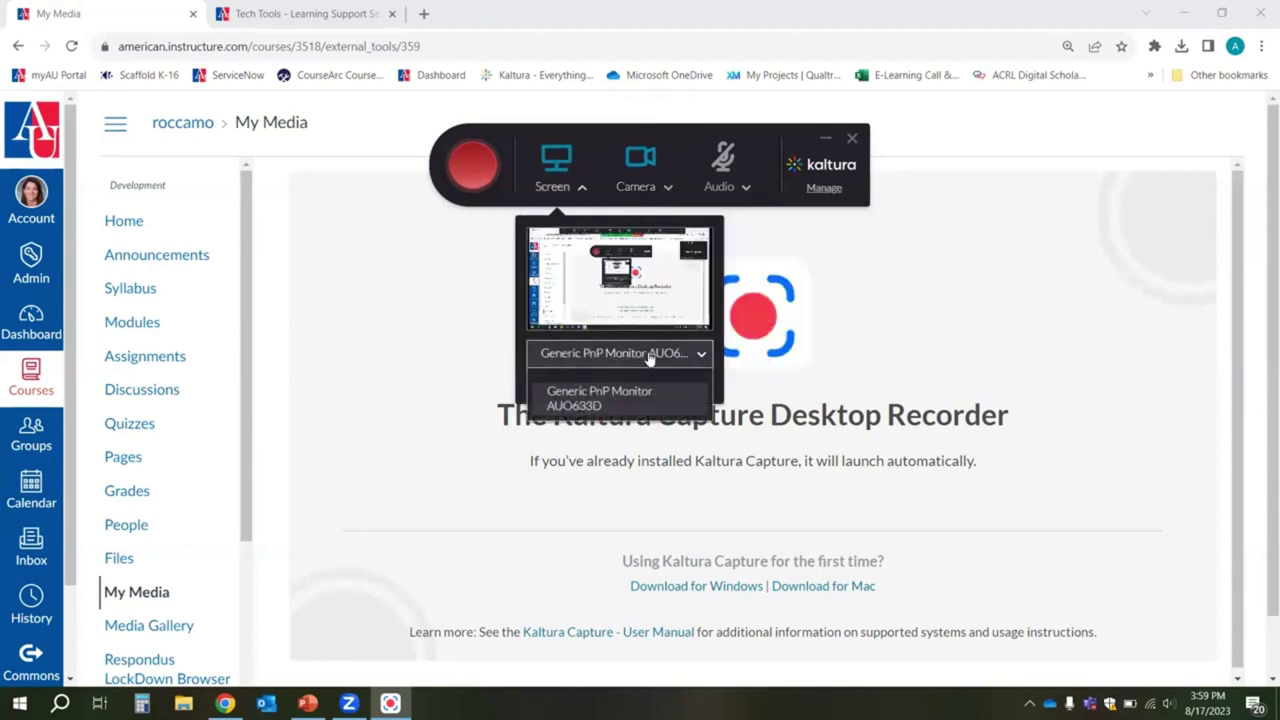
{"action": "left_click", "coordinate": [650, 358]}
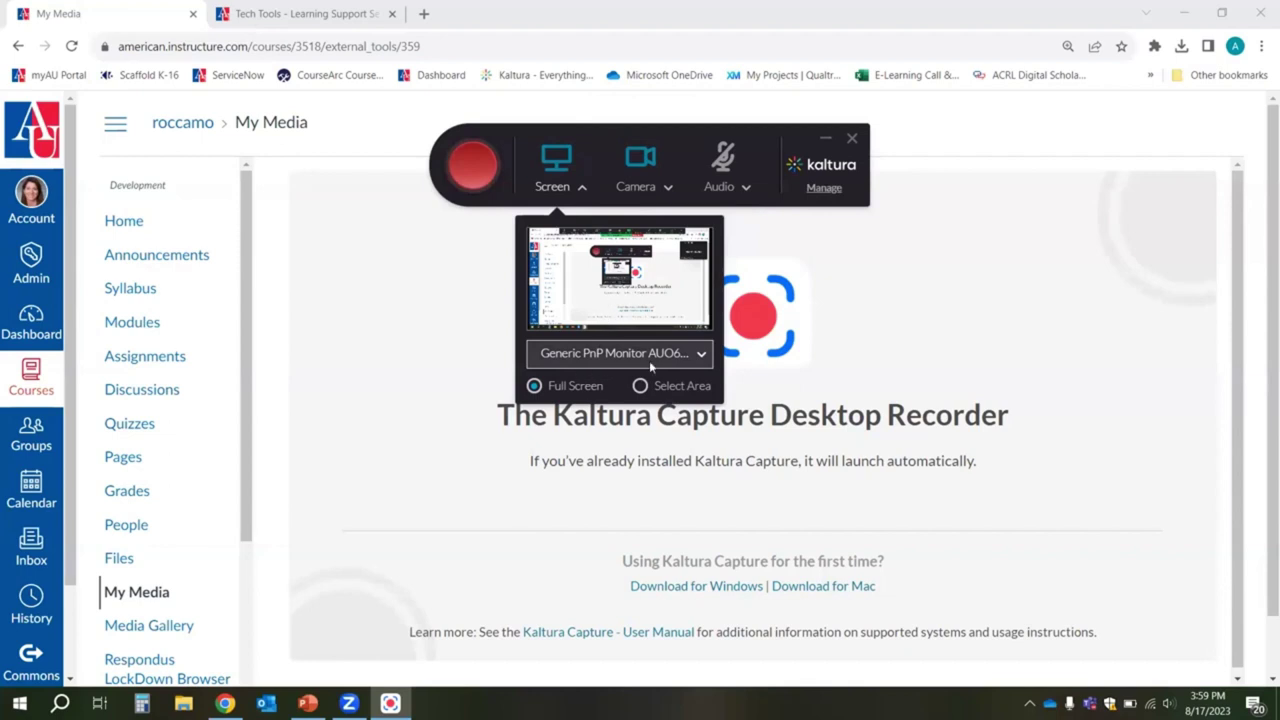
{"action": "left_click", "coordinate": [668, 190]}
{"action": "left_click", "coordinate": [704, 358]}
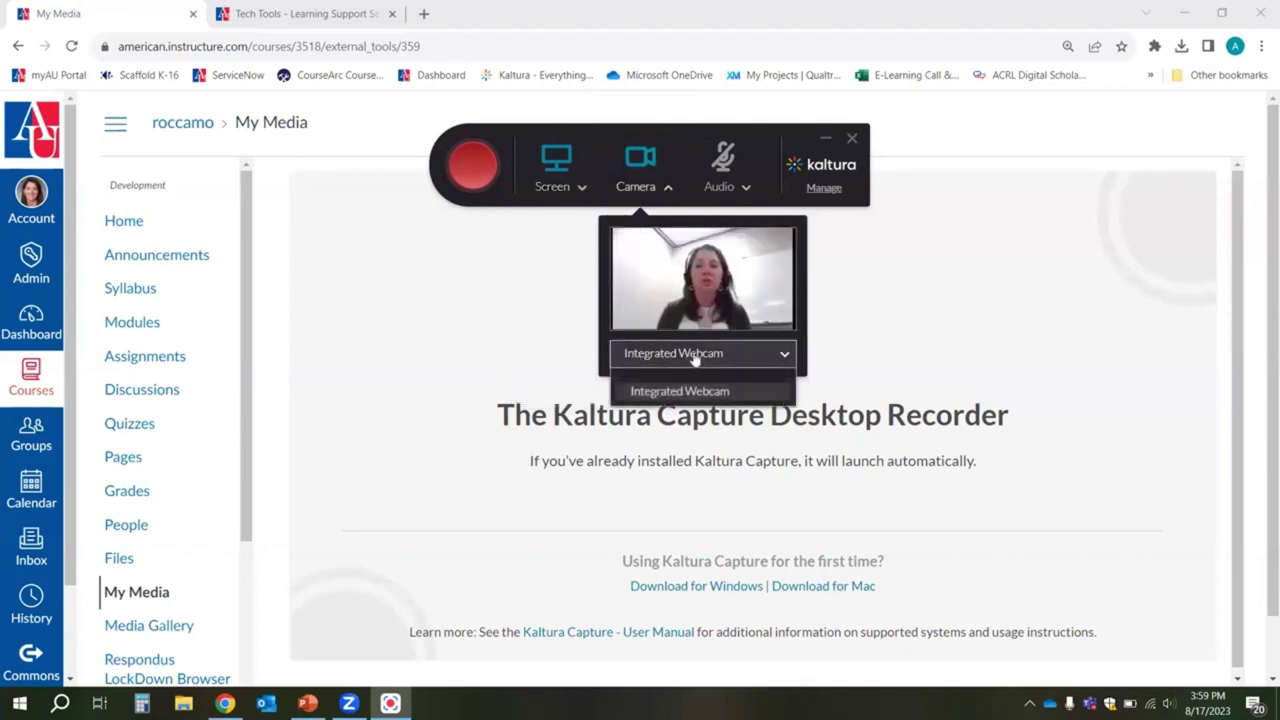
{"action": "left_click", "coordinate": [700, 360]}
Step: Turn on the audio source, check its microphone choices, and turn the camera off for a screen-and-audio recording
{"action": "left_click", "coordinate": [726, 160]}
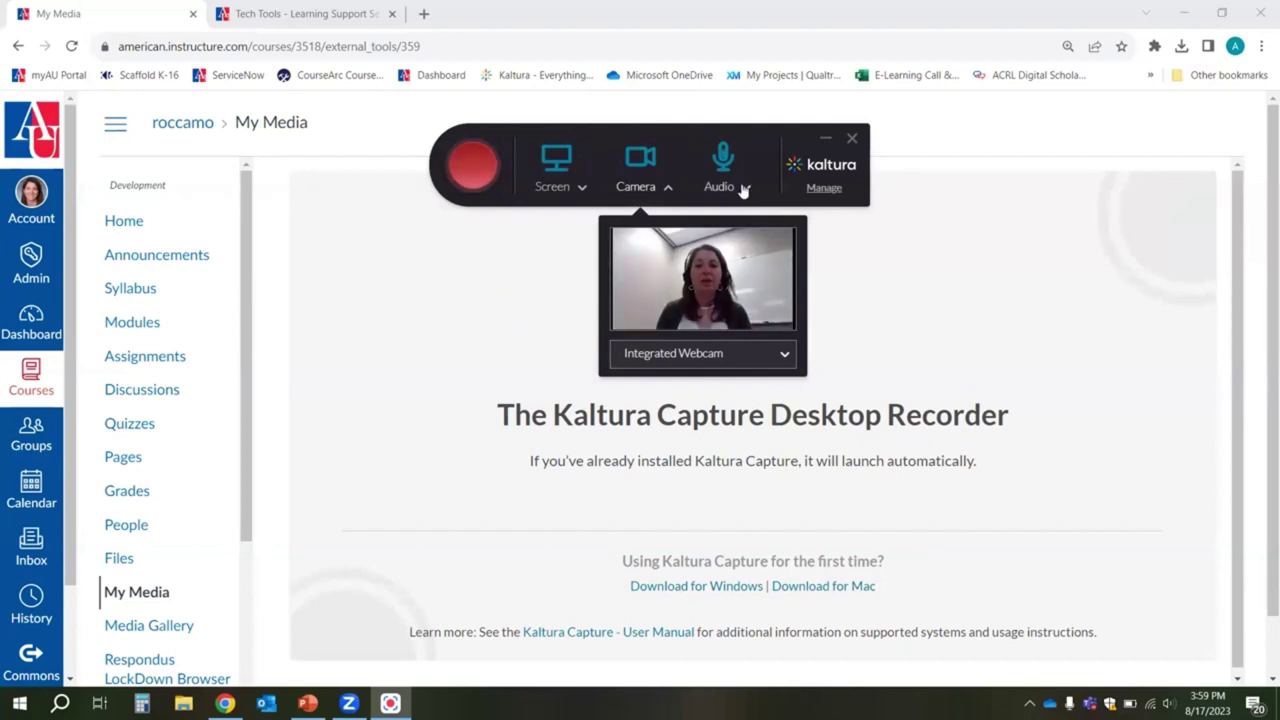
{"action": "left_click", "coordinate": [745, 188]}
{"action": "left_click", "coordinate": [785, 248]}
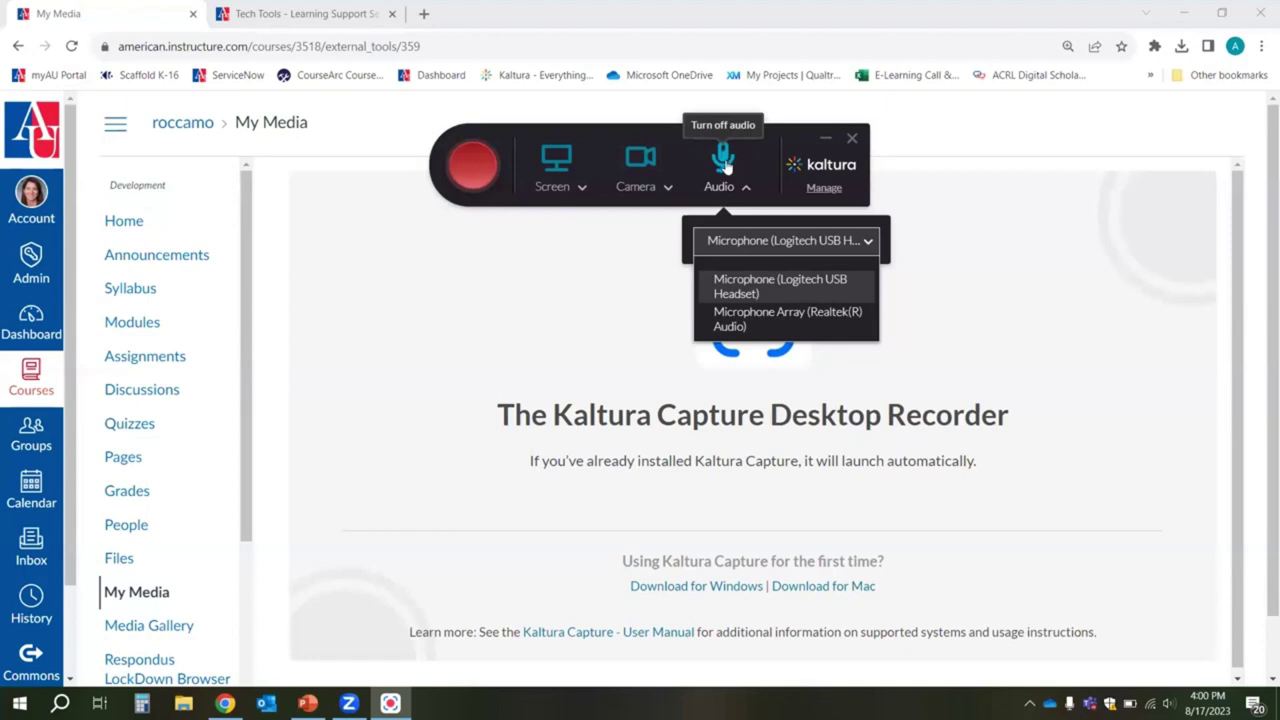
{"action": "left_click", "coordinate": [639, 162]}
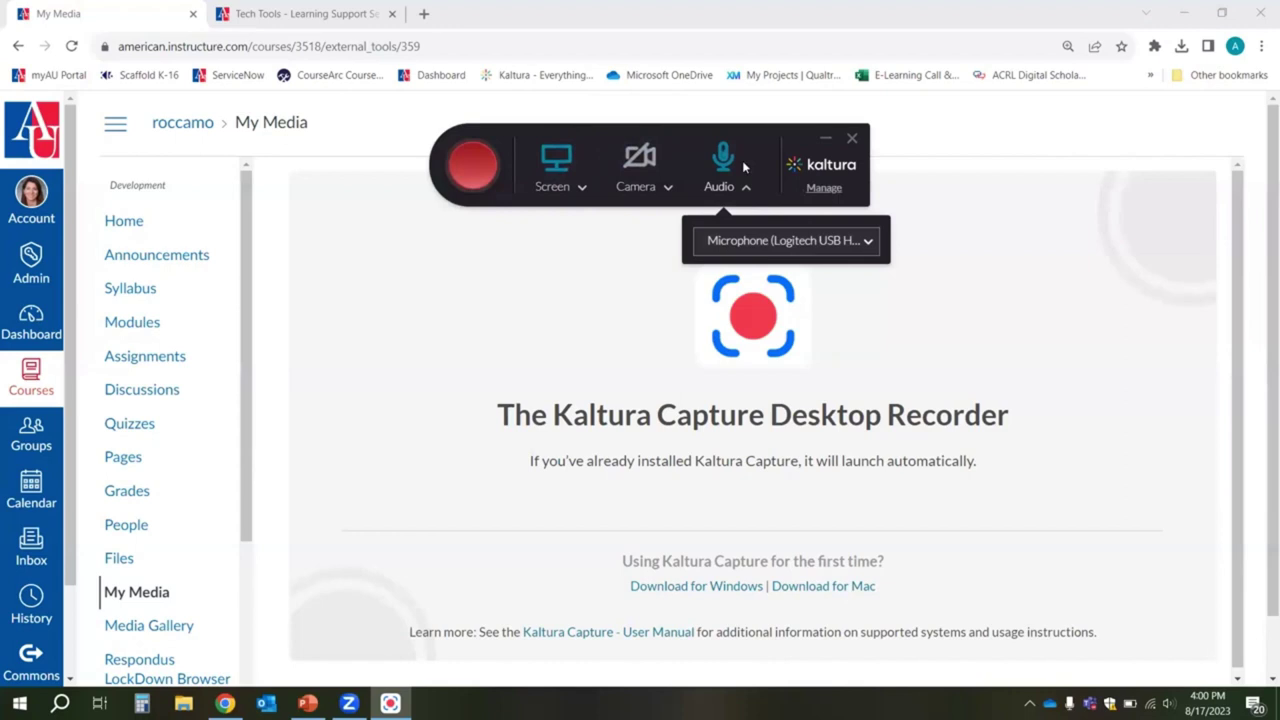
Step: Open the recorder's management window and look through the library of earlier recordings
{"action": "left_click", "coordinate": [816, 193]}
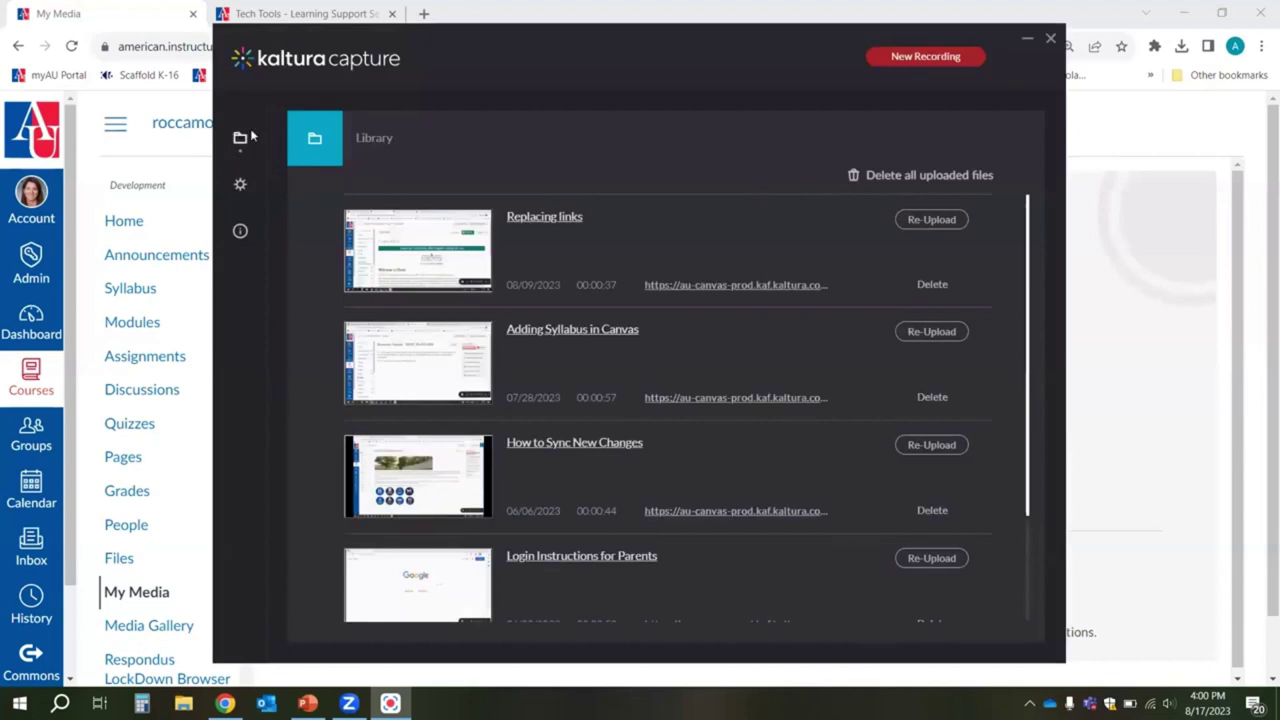
{"action": "scroll", "coordinate": [692, 291], "scroll_direction": "down", "scroll_amount": 2}
{"action": "scroll", "coordinate": [692, 291], "scroll_direction": "up", "scroll_amount": 2}
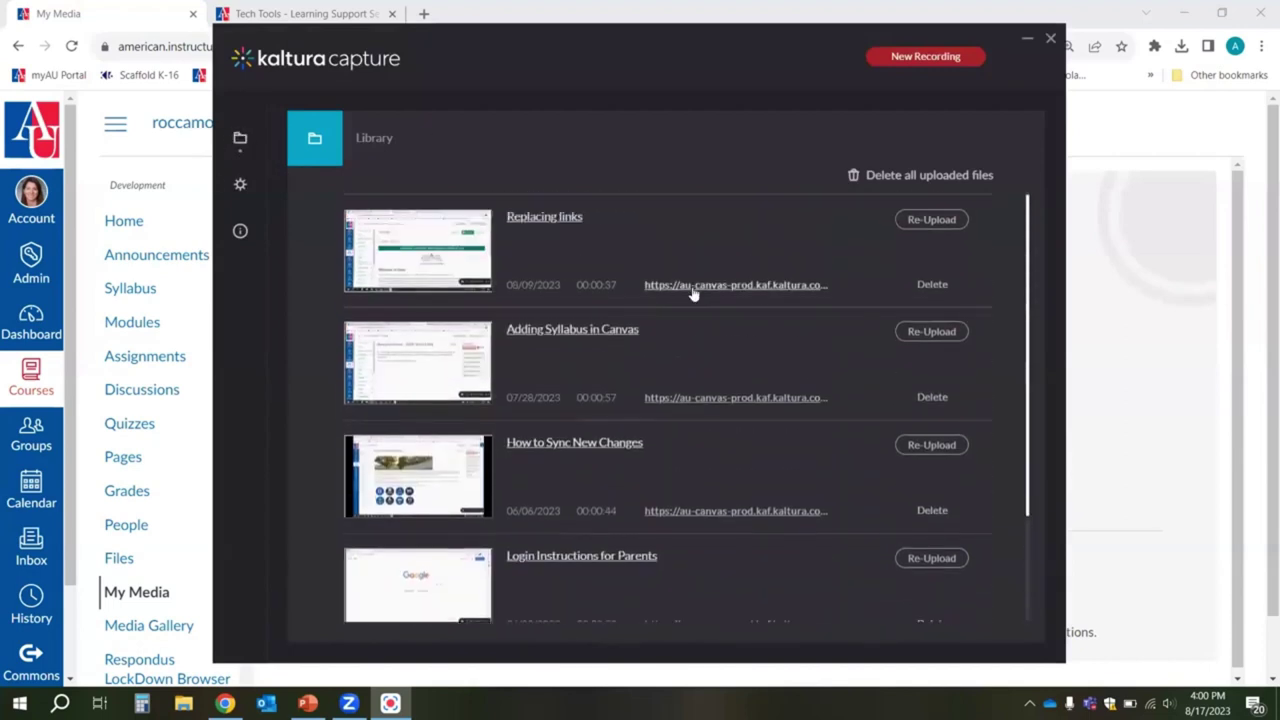
Step: Set the recorder to auto minimize when recording and save the settings
{"action": "left_click", "coordinate": [240, 186]}
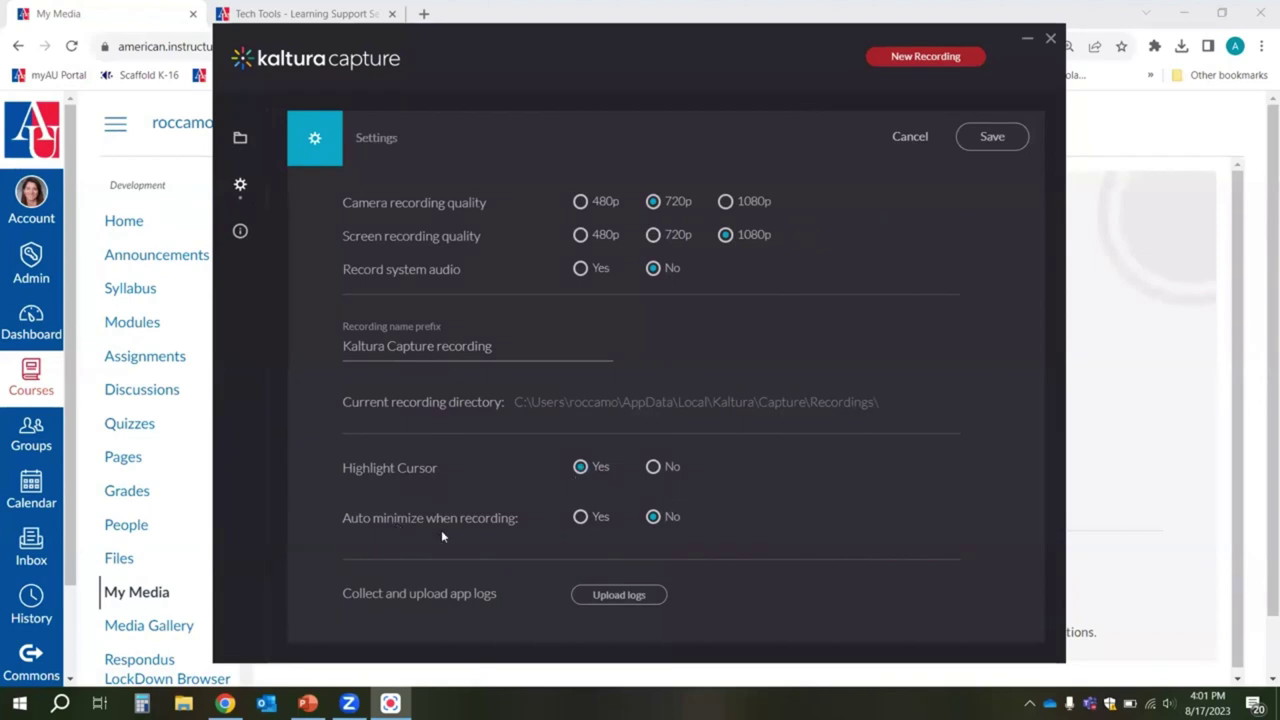
{"action": "left_click", "coordinate": [580, 518]}
{"action": "left_click", "coordinate": [994, 139]}
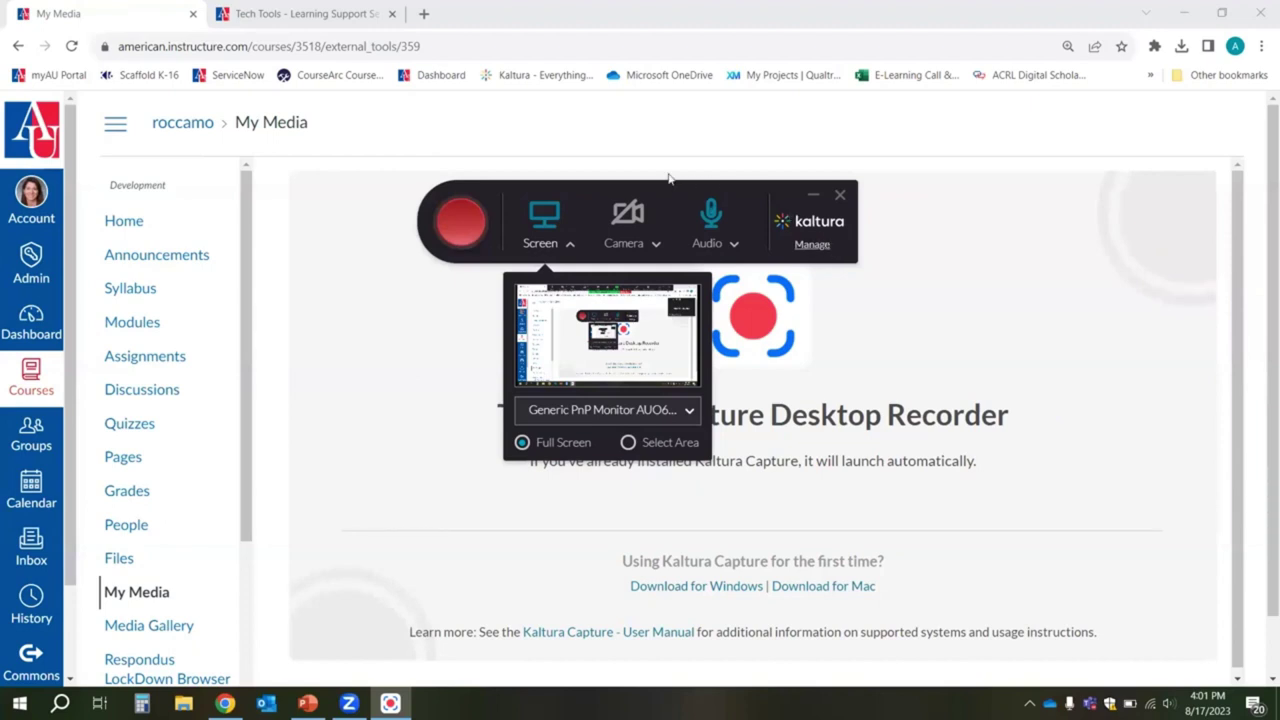
Step: Start a full-screen recording with audio and walk through the course's Home, Announcements and Syllabus pages
{"action": "left_click_drag", "start_coordinate": [669, 177], "coordinate": [658, 156]}
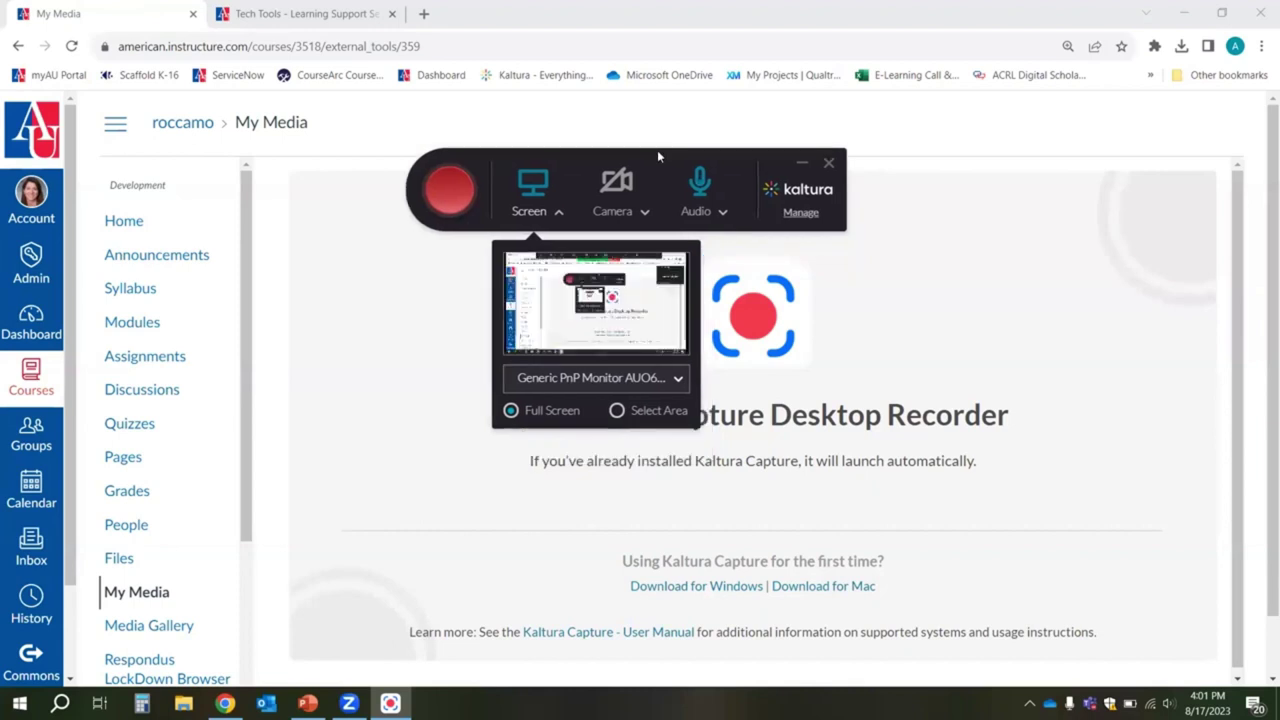
{"action": "left_click", "coordinate": [451, 196]}
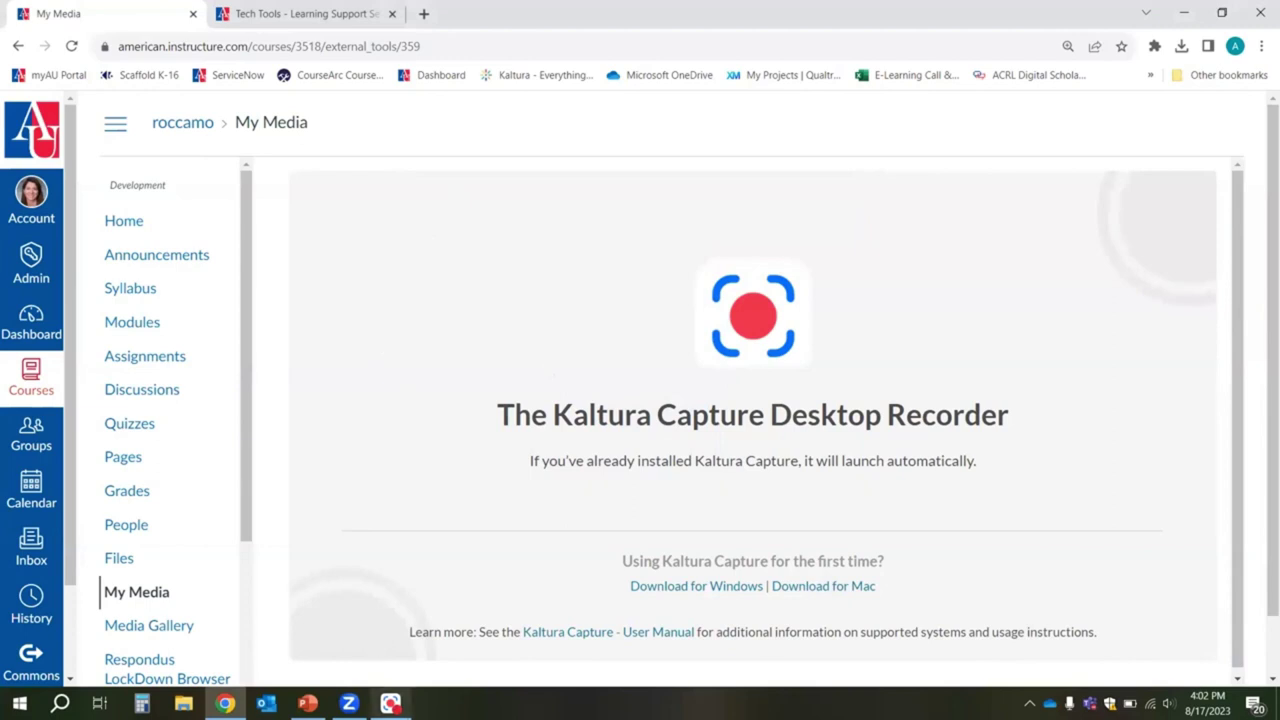
{"action": "mouse_move", "coordinate": [390, 703]}
{"action": "left_click", "coordinate": [113, 228]}
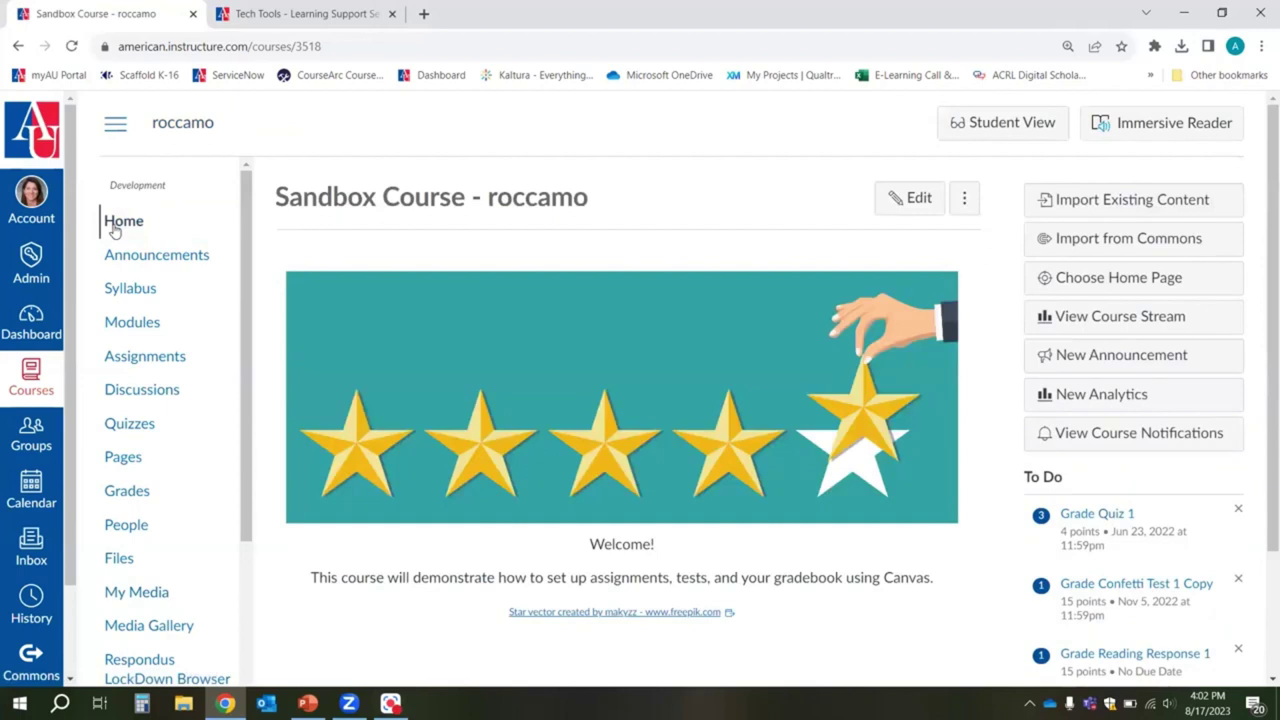
{"action": "left_click", "coordinate": [133, 255]}
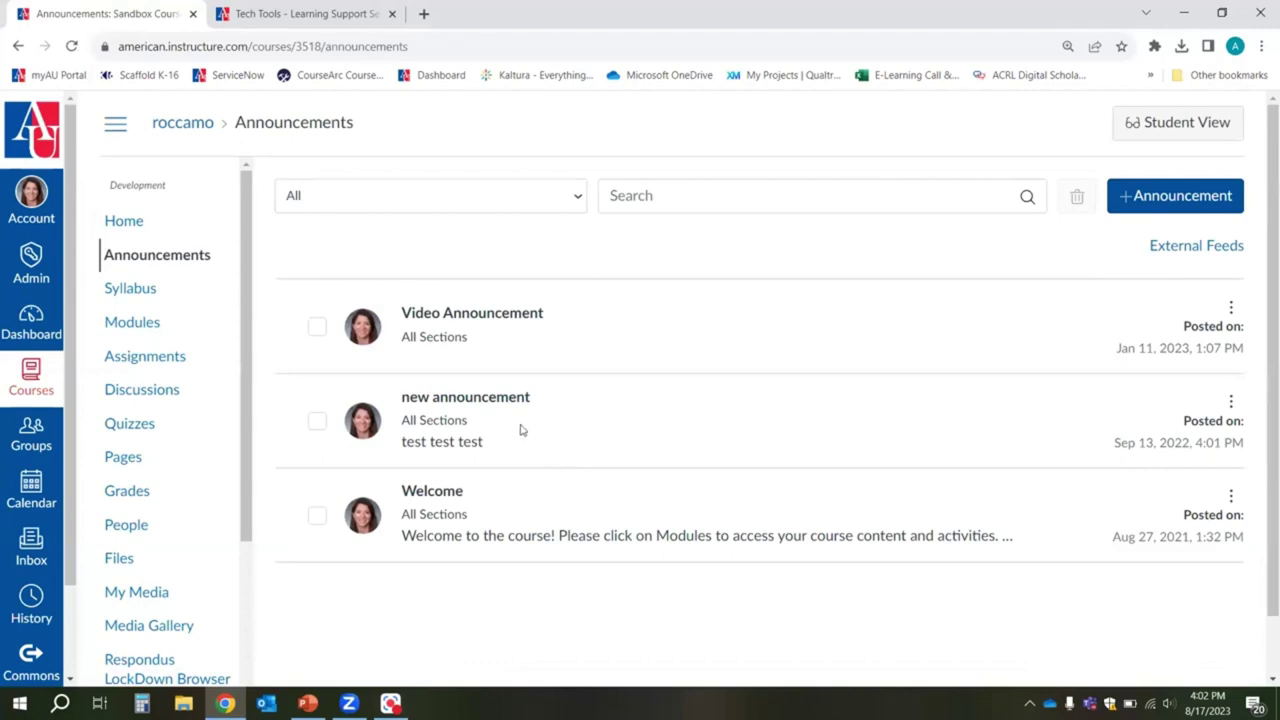
{"action": "left_click", "coordinate": [145, 297]}
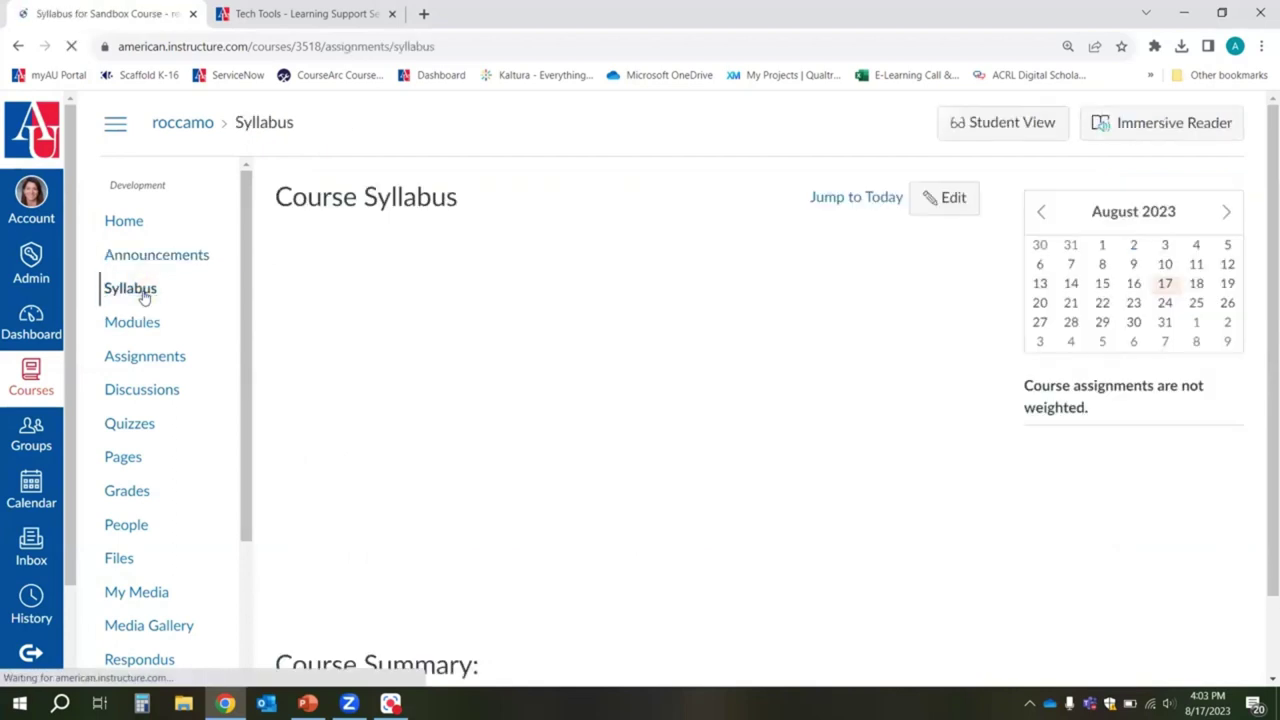
Step: Open the Course Syllabus for editing and cancel without updating it
{"action": "left_click", "coordinate": [947, 198]}
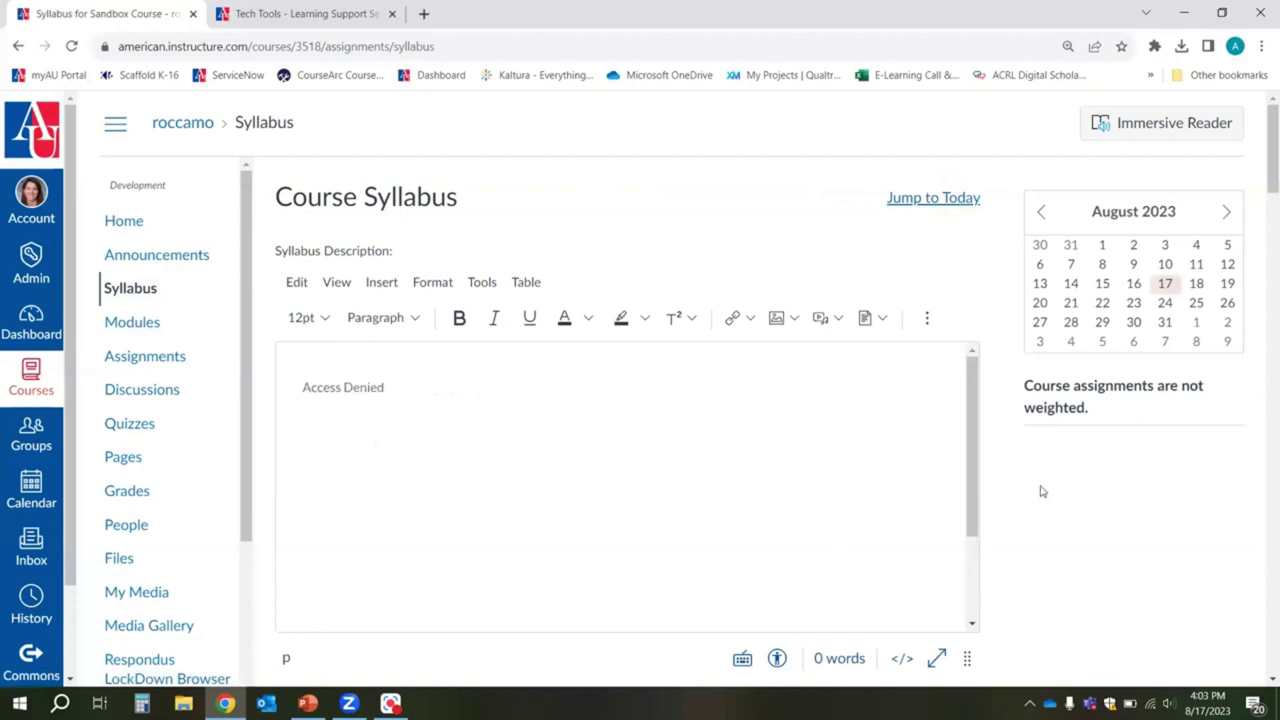
{"action": "scroll", "coordinate": [1040, 490], "scroll_direction": "down", "scroll_amount": 2}
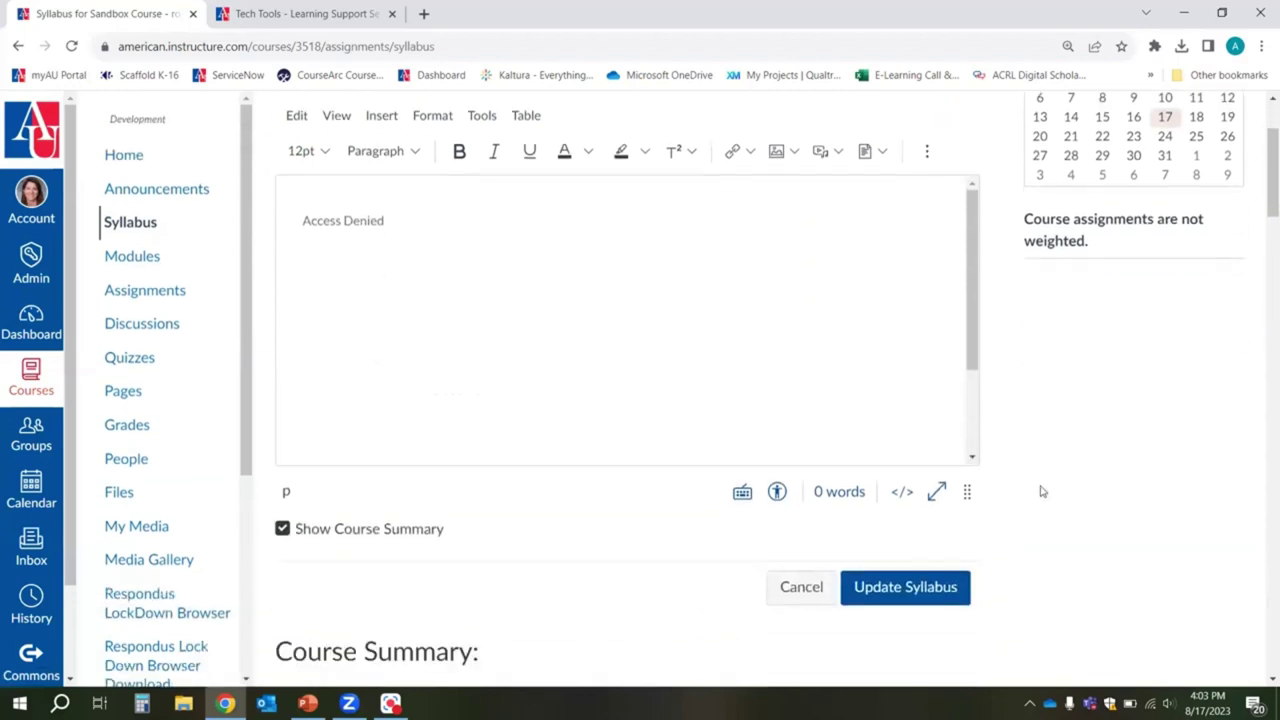
{"action": "left_click", "coordinate": [800, 587]}
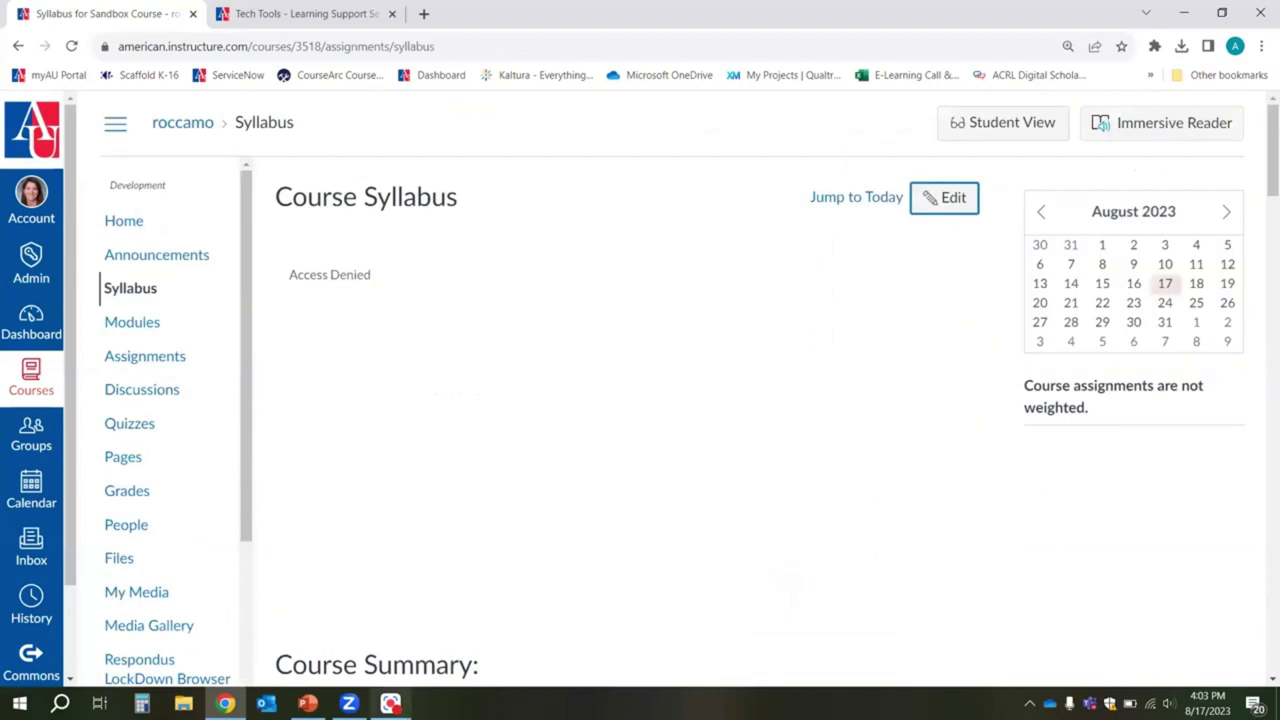
Step: Bring back the minimized recording controls, briefly pause and resume, and stop the recording with confirmation
{"action": "left_click", "coordinate": [390, 703]}
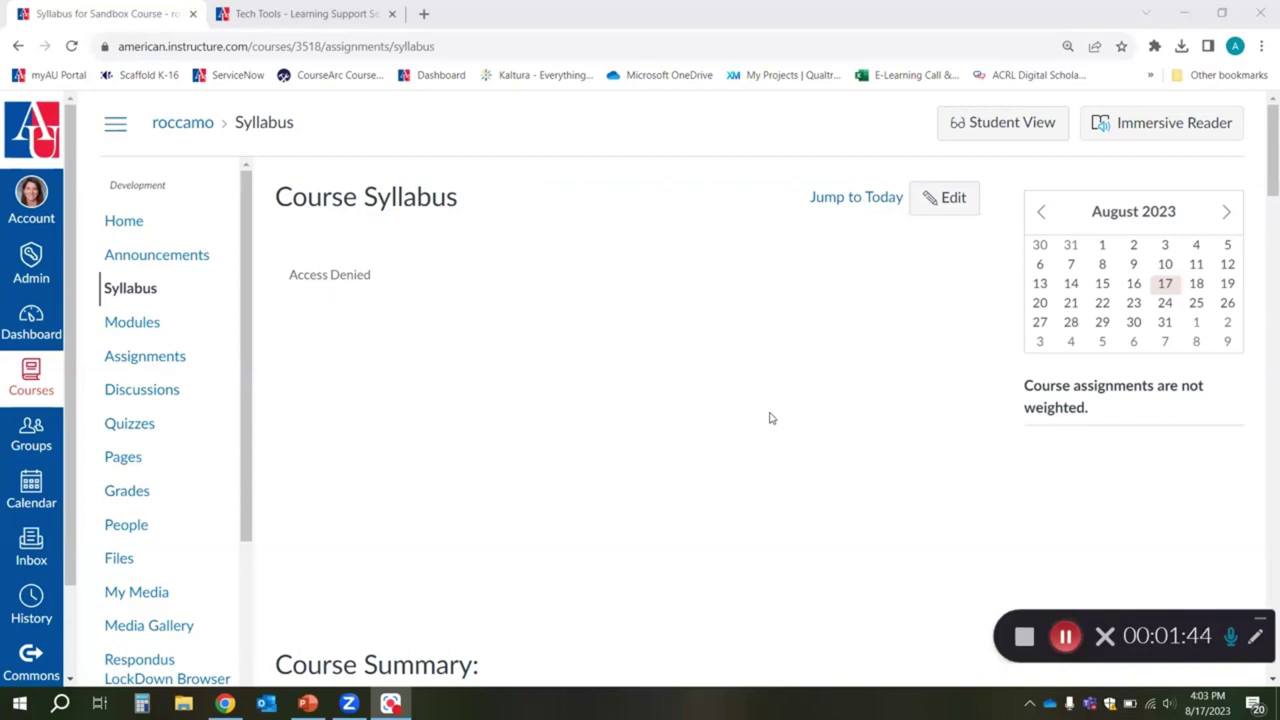
{"action": "left_click", "coordinate": [1066, 638]}
{"action": "left_click", "coordinate": [1066, 638]}
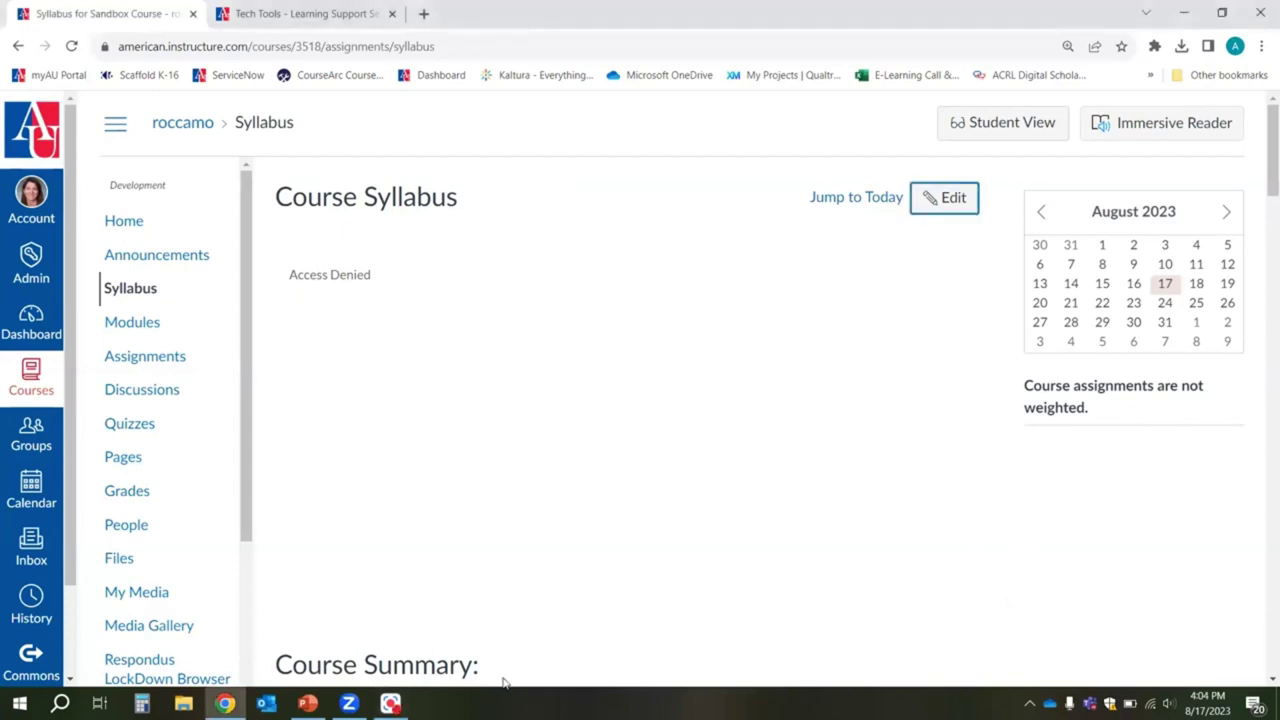
{"action": "mouse_move", "coordinate": [1066, 643]}
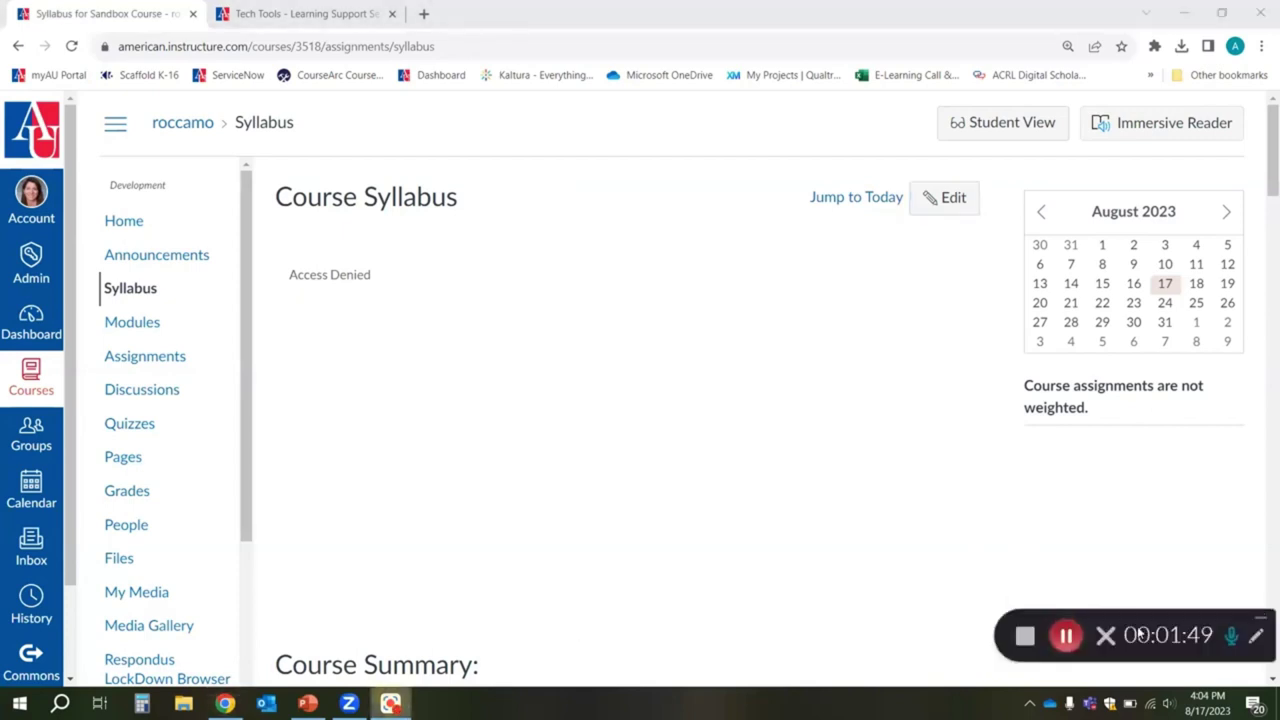
{"action": "left_click", "coordinate": [1025, 640]}
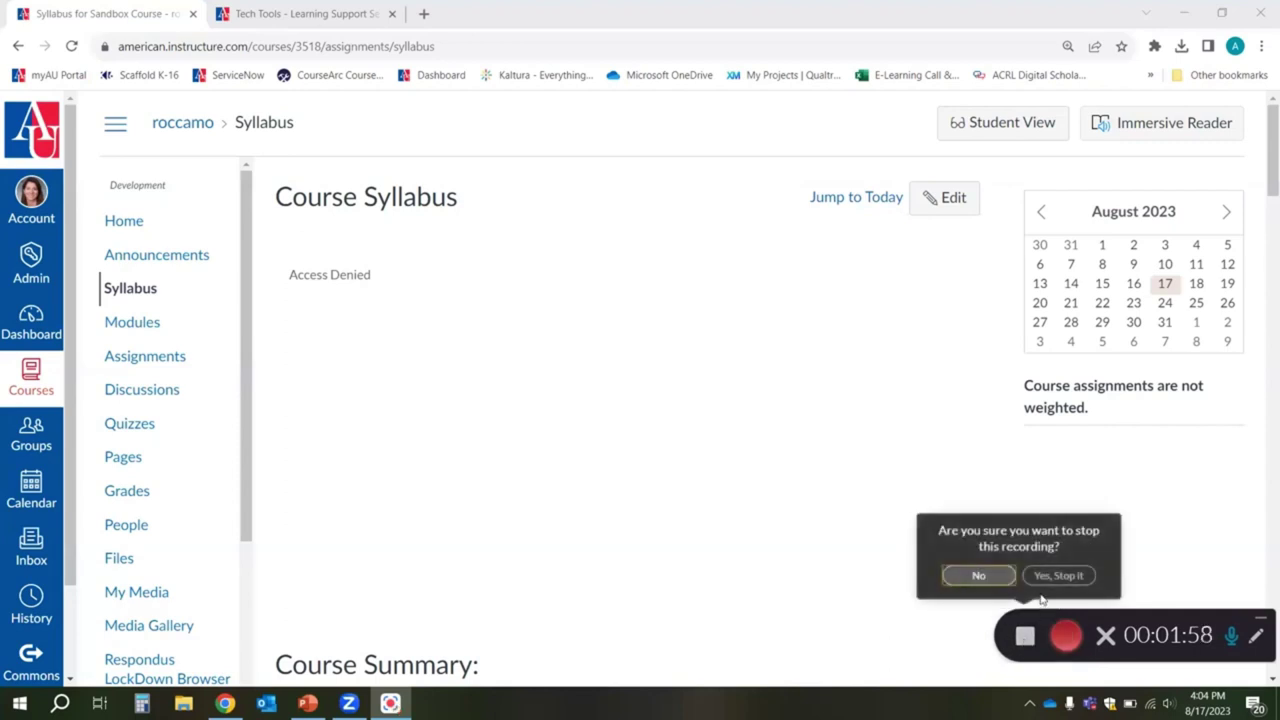
{"action": "left_click", "coordinate": [1088, 580]}
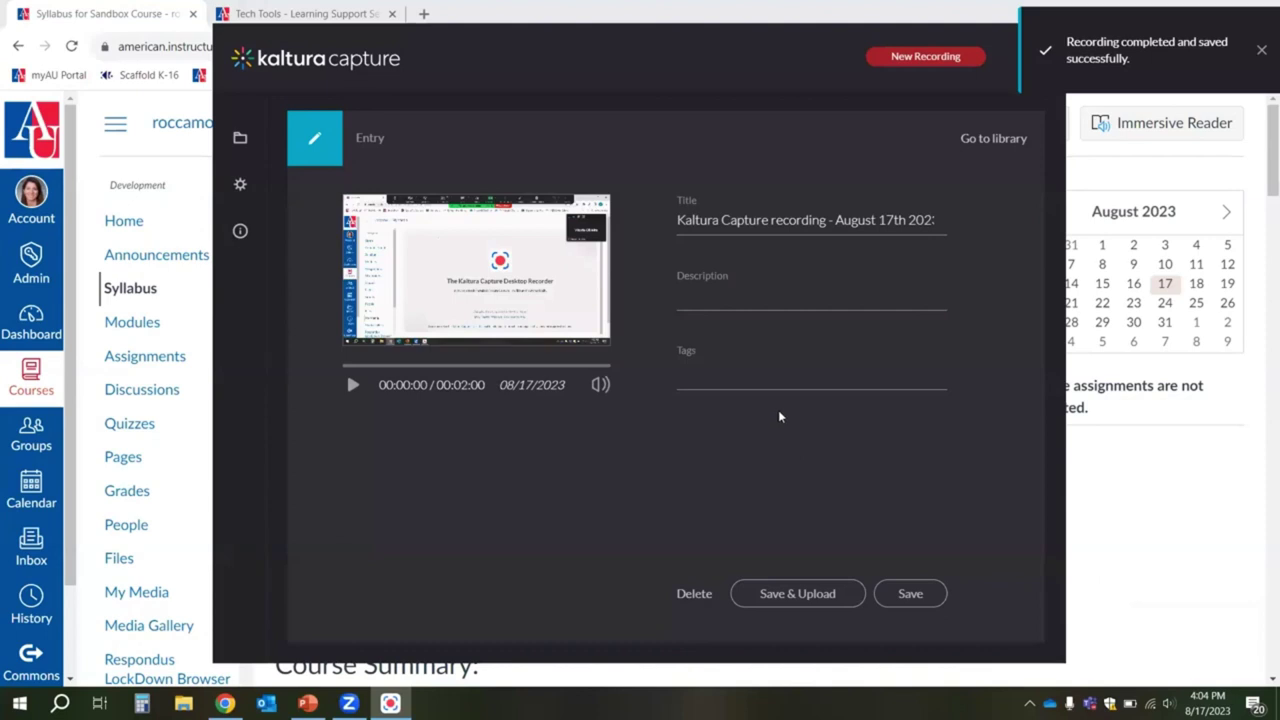
Step: Title the new recording "Kaltura Demo 8/17" and save and upload it
{"action": "triple_click", "coordinate": [824, 220]}
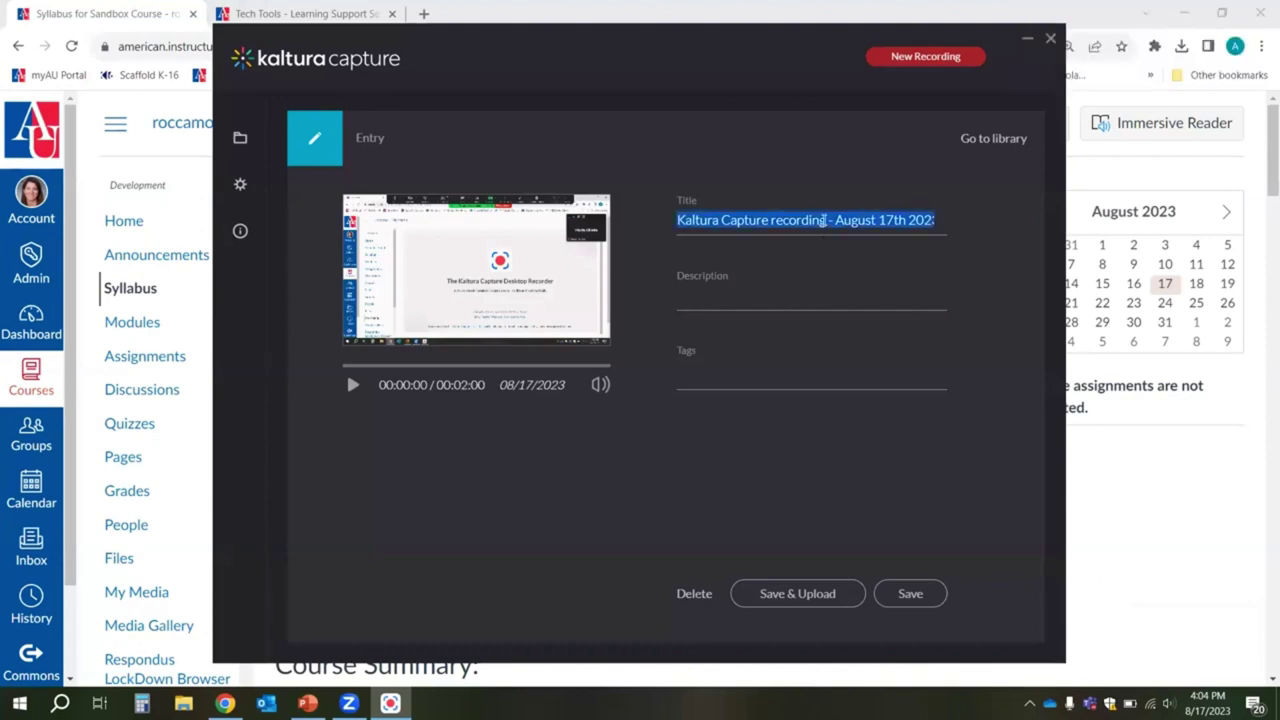
{"action": "type", "text": "Kaltura Demo"}
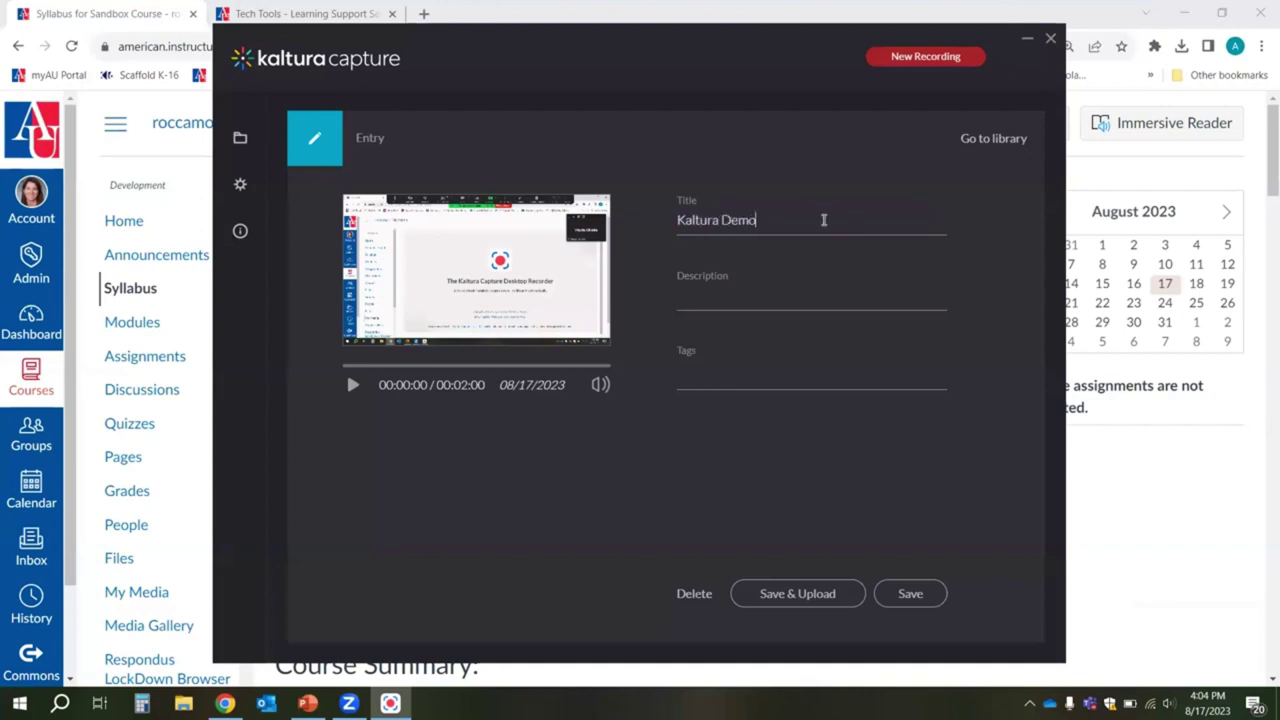
{"action": "type", "text": " 8/17"}
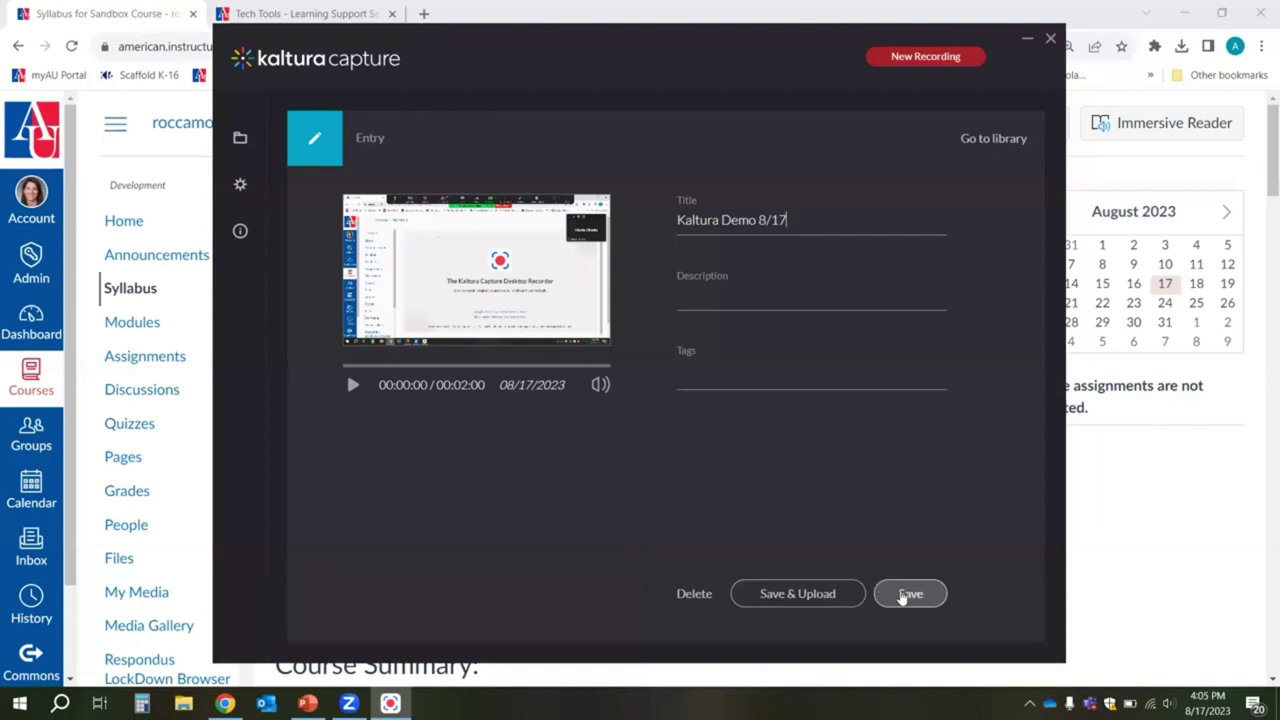
{"action": "left_click", "coordinate": [798, 596]}
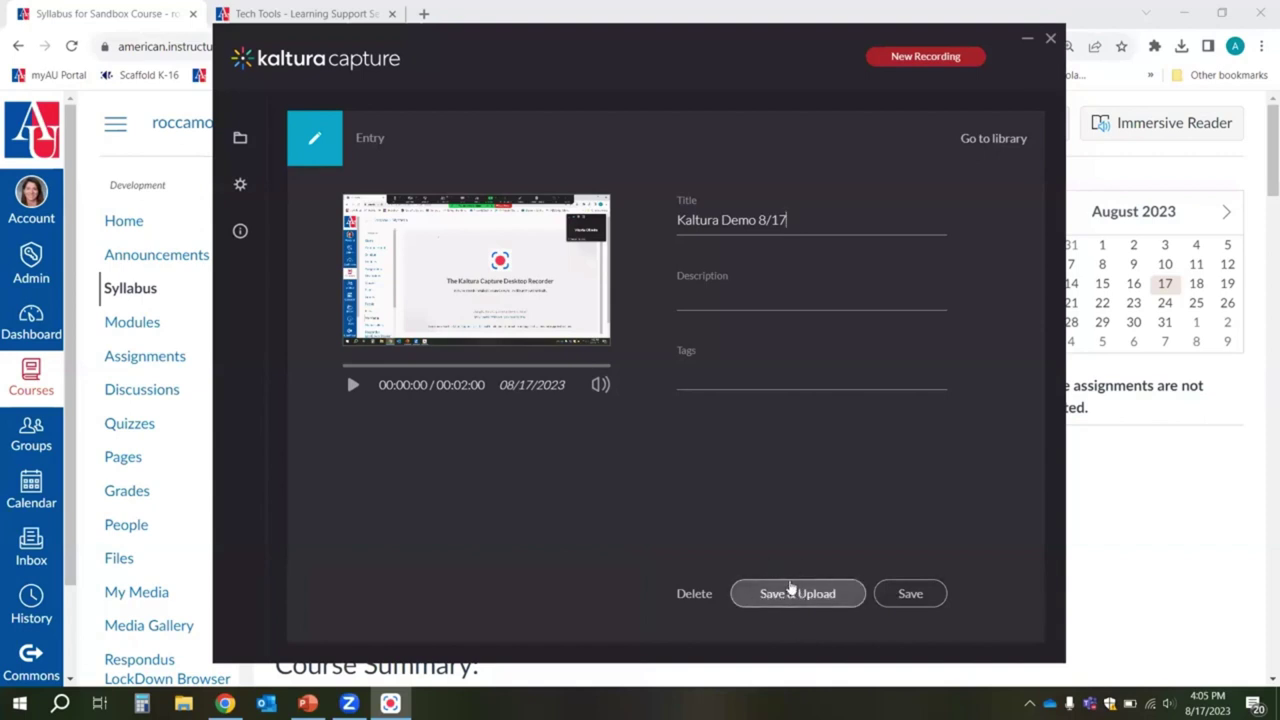
{"action": "left_click", "coordinate": [792, 595]}
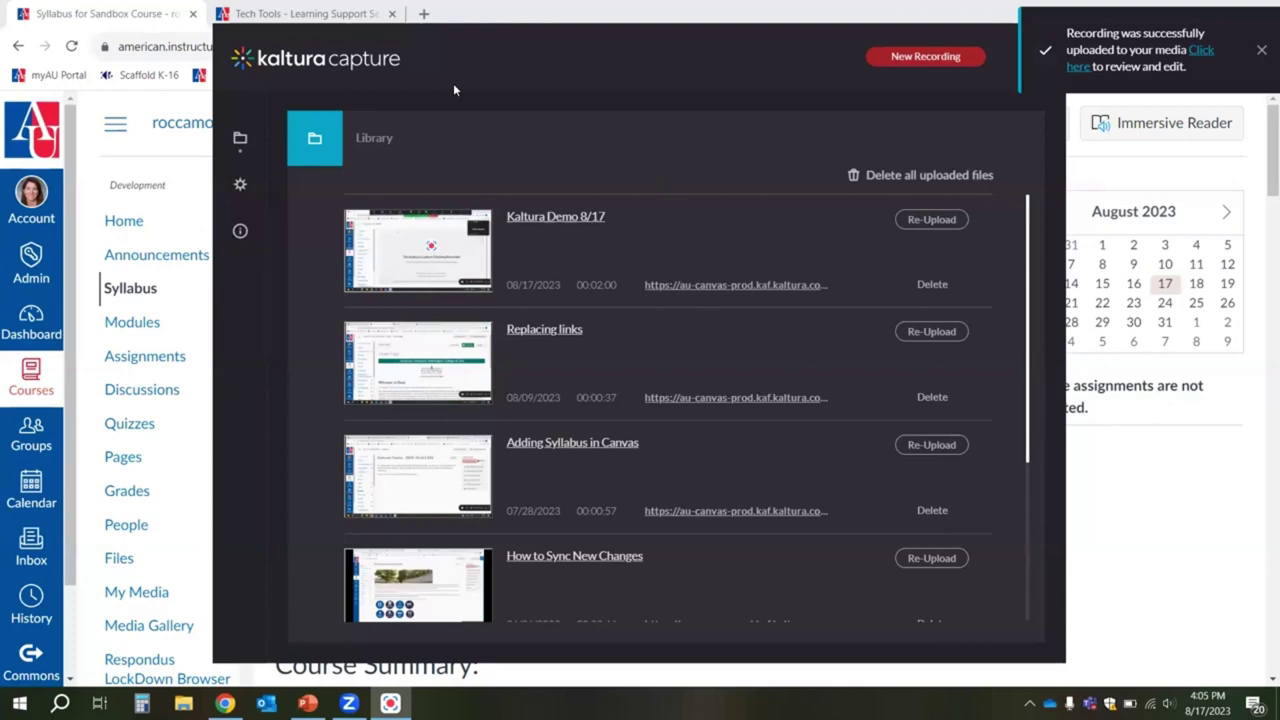
Step: Close the Kaltura Capture library and return to the course's My Media list to find the uploaded recording
{"action": "left_click_drag", "start_coordinate": [453, 83], "coordinate": [441, 159]}
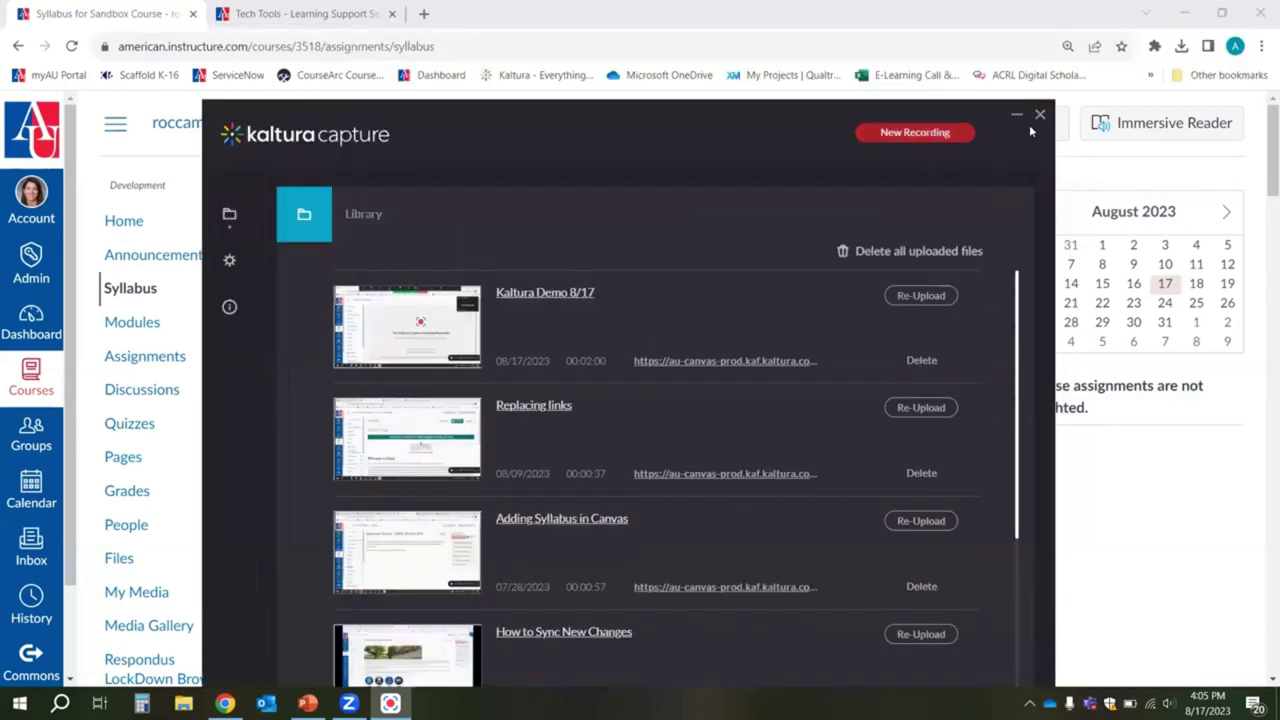
{"action": "left_click", "coordinate": [1040, 116]}
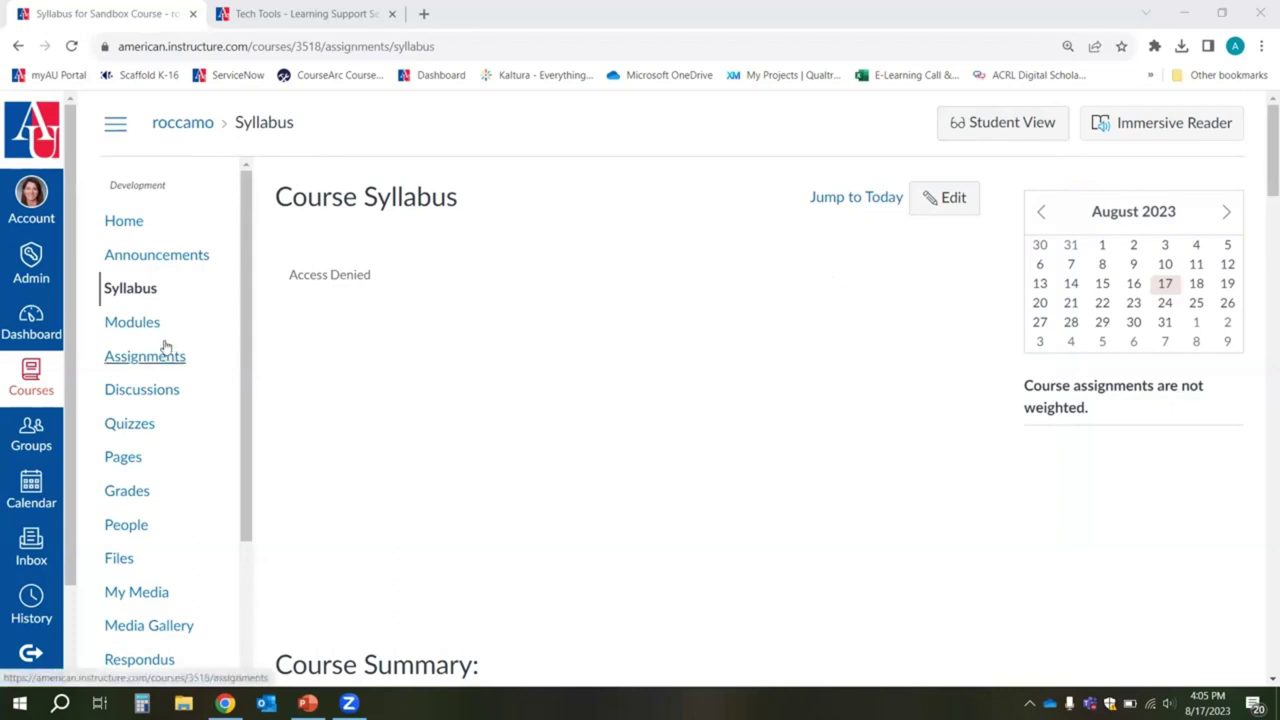
{"action": "left_click", "coordinate": [128, 594]}
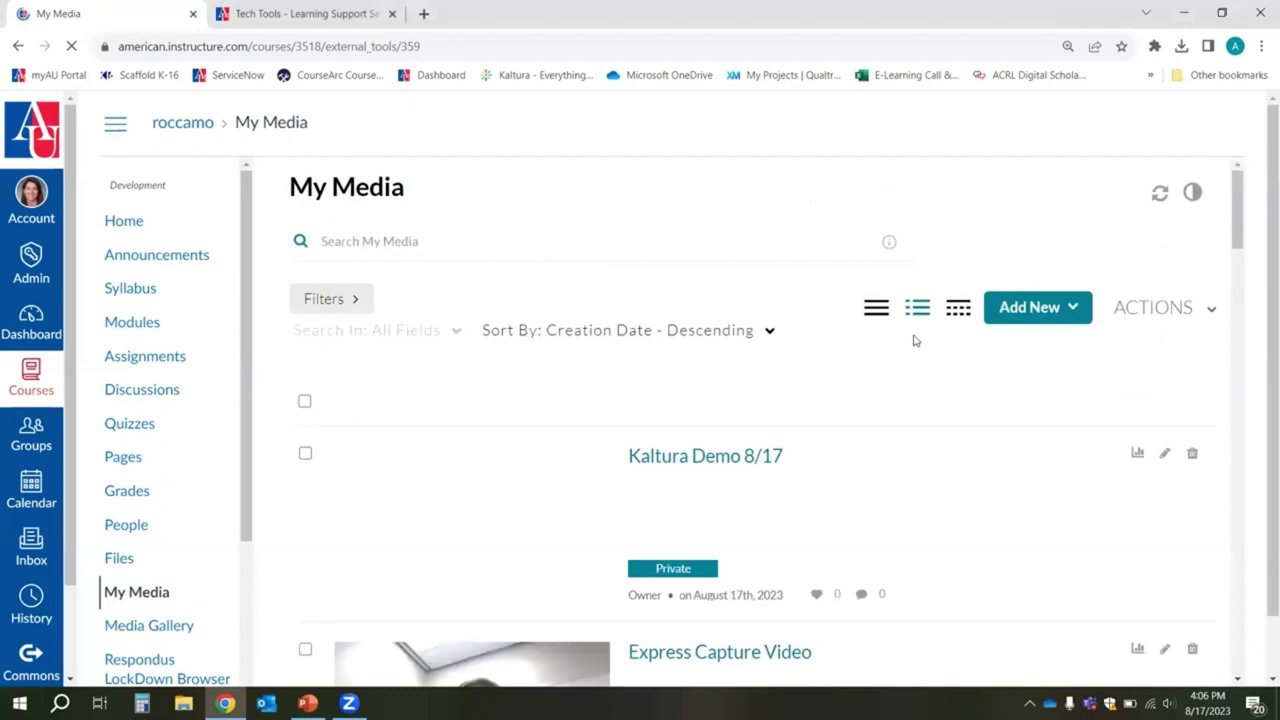
Step: Open the "Kaltura Demo 8/17" recording's media page from the My Media list and return to the list
{"action": "scroll", "coordinate": [913, 341], "scroll_direction": "down", "scroll_amount": 2}
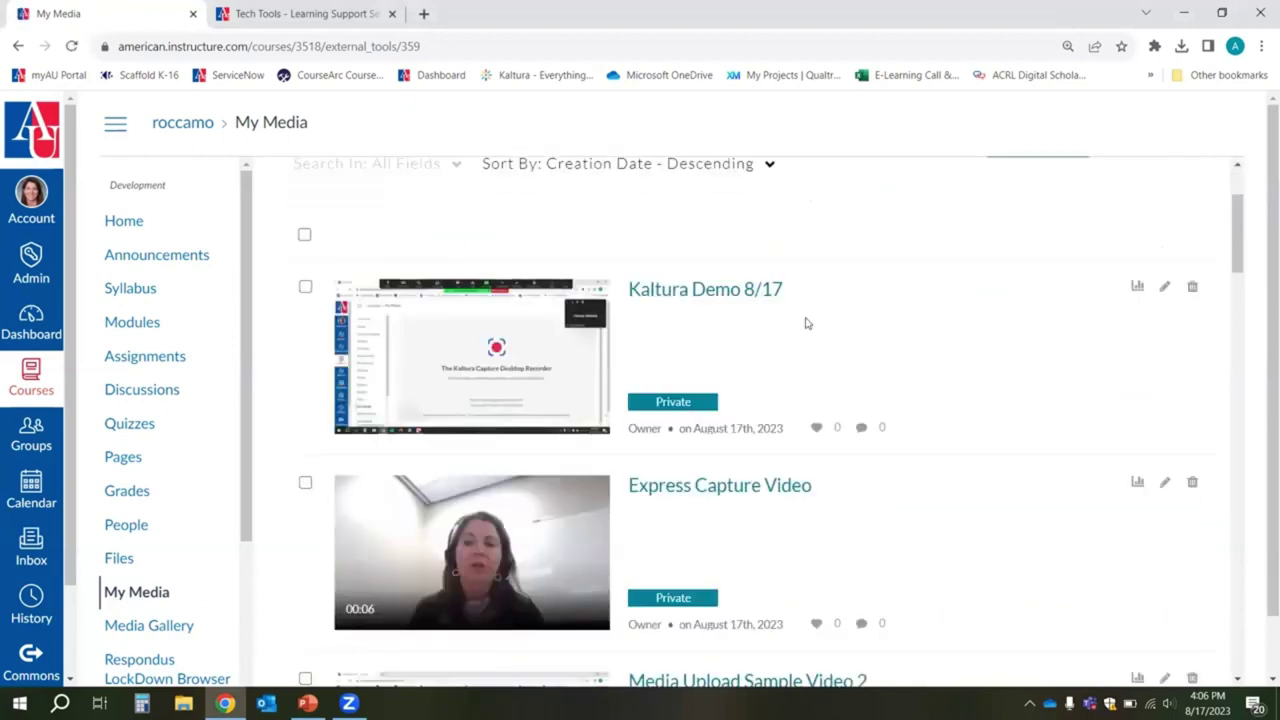
{"action": "left_click", "coordinate": [735, 289]}
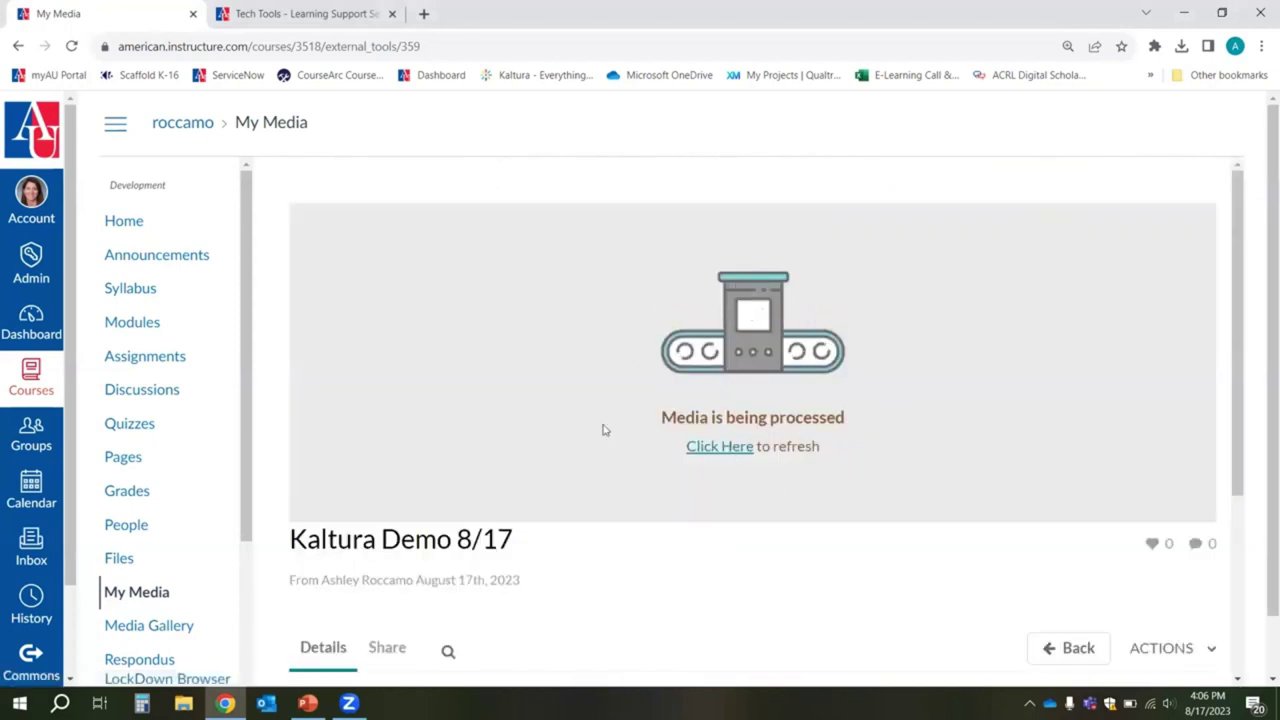
{"action": "left_click", "coordinate": [17, 47]}
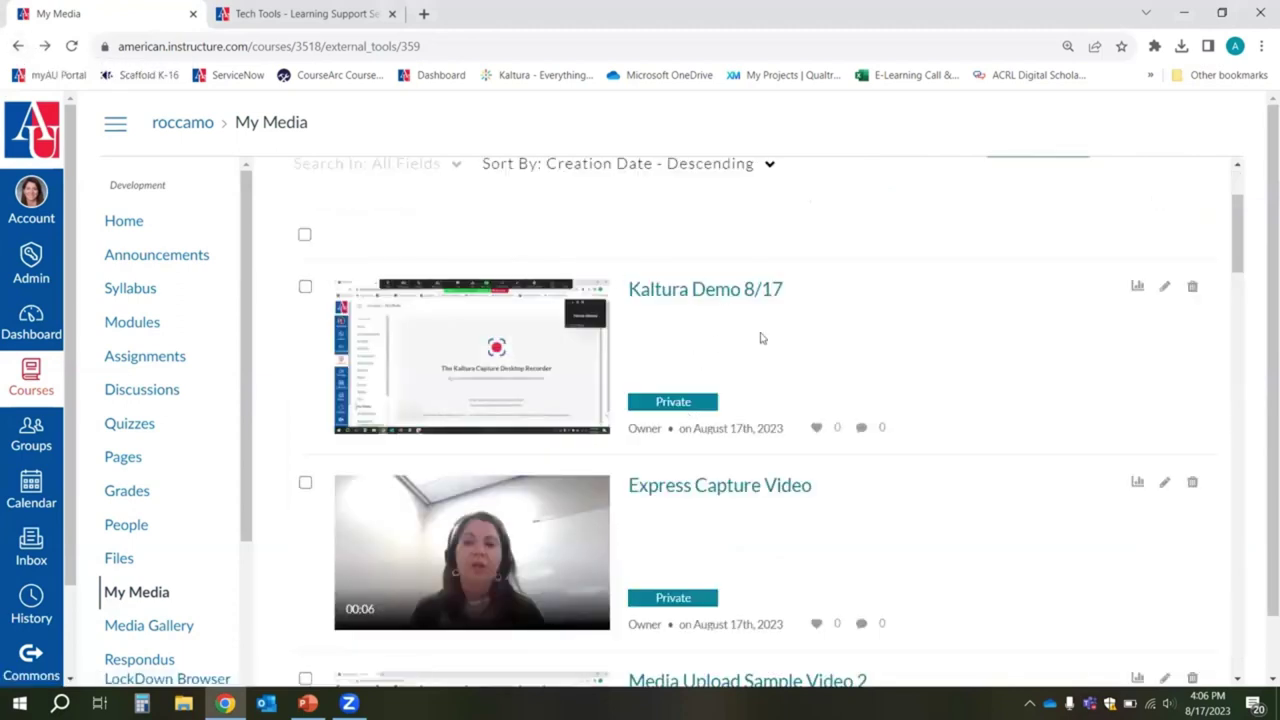
Step: Show the options for adding new media in My Media and close them without choosing one
{"action": "scroll", "coordinate": [860, 374], "scroll_direction": "up", "scroll_amount": 1}
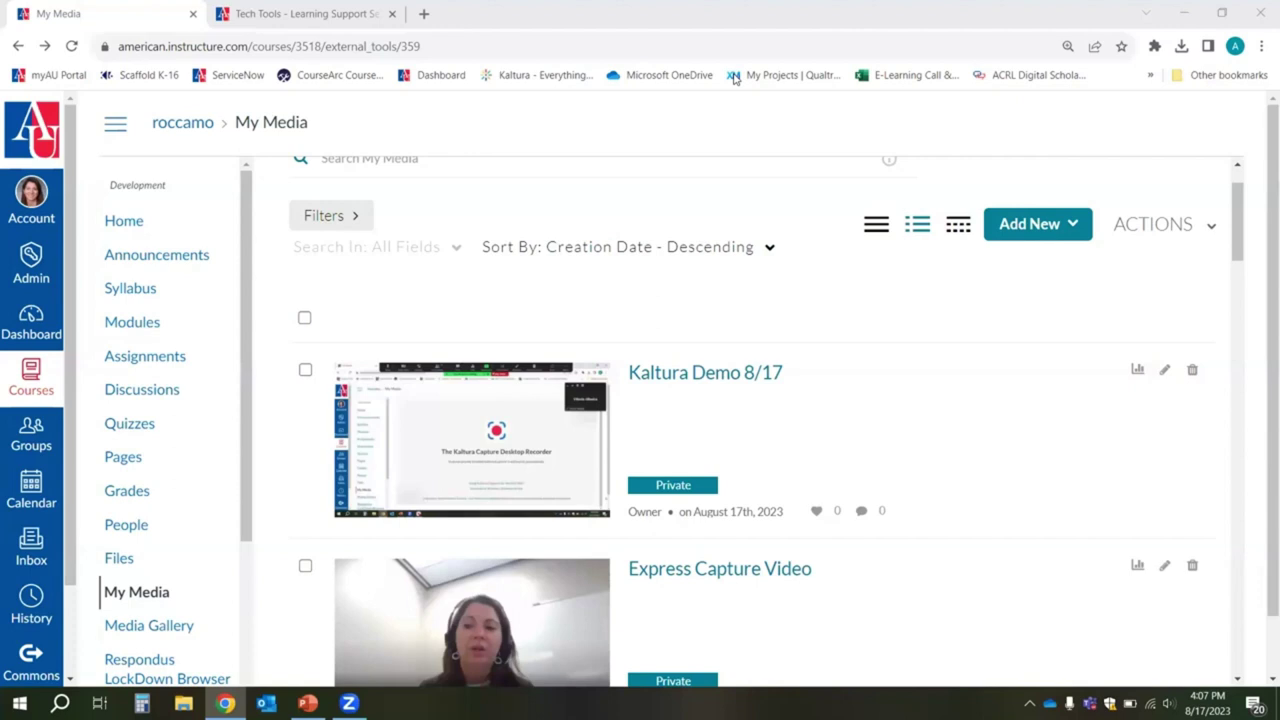
{"action": "left_click", "coordinate": [1027, 228]}
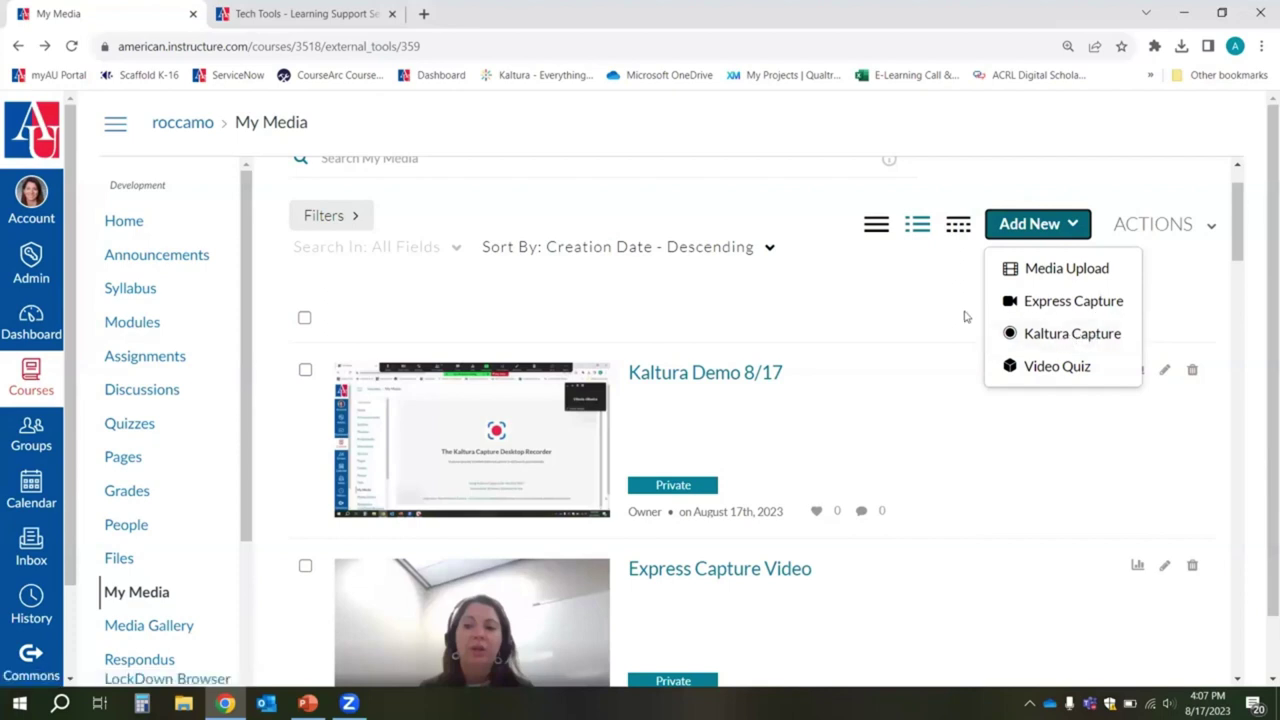
{"action": "left_click", "coordinate": [920, 340]}
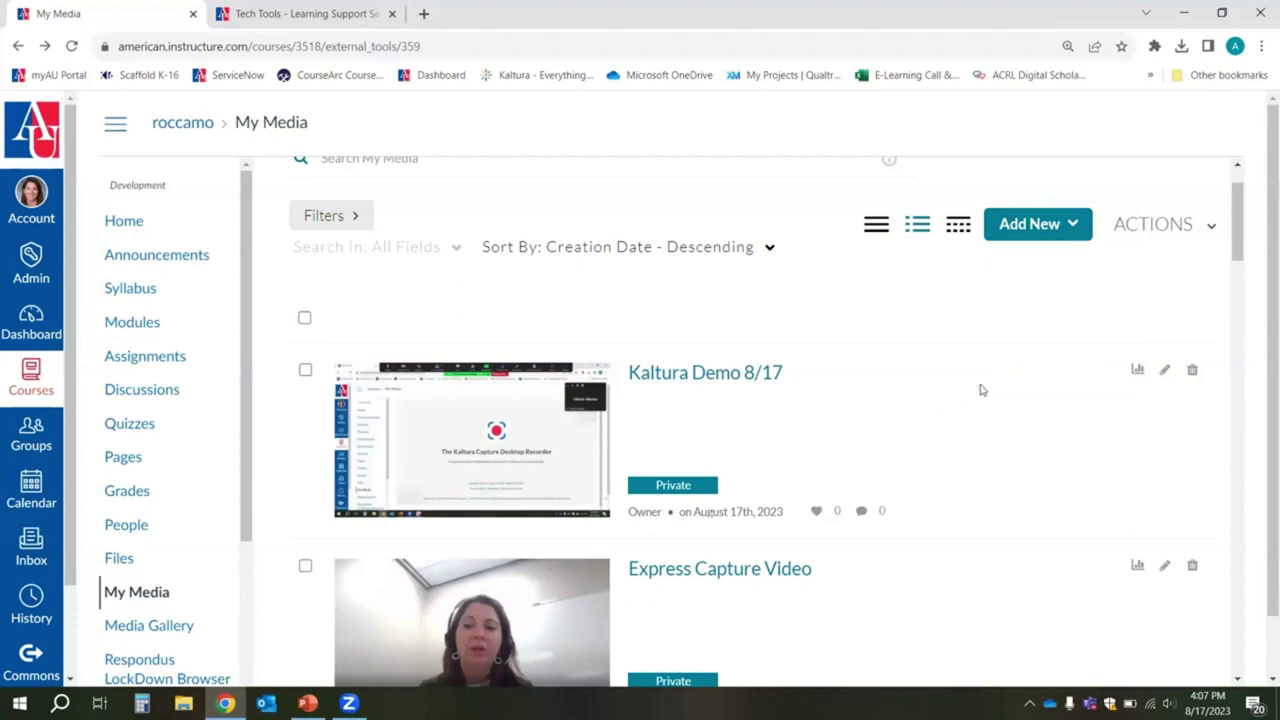
Step: Look through the My Media list, examining the entries down to "Clip of Canvas_Advanced: Advanced Gradebook Features" and "Replacing links"
{"action": "scroll", "coordinate": [985, 393], "scroll_direction": "down", "scroll_amount": 1}
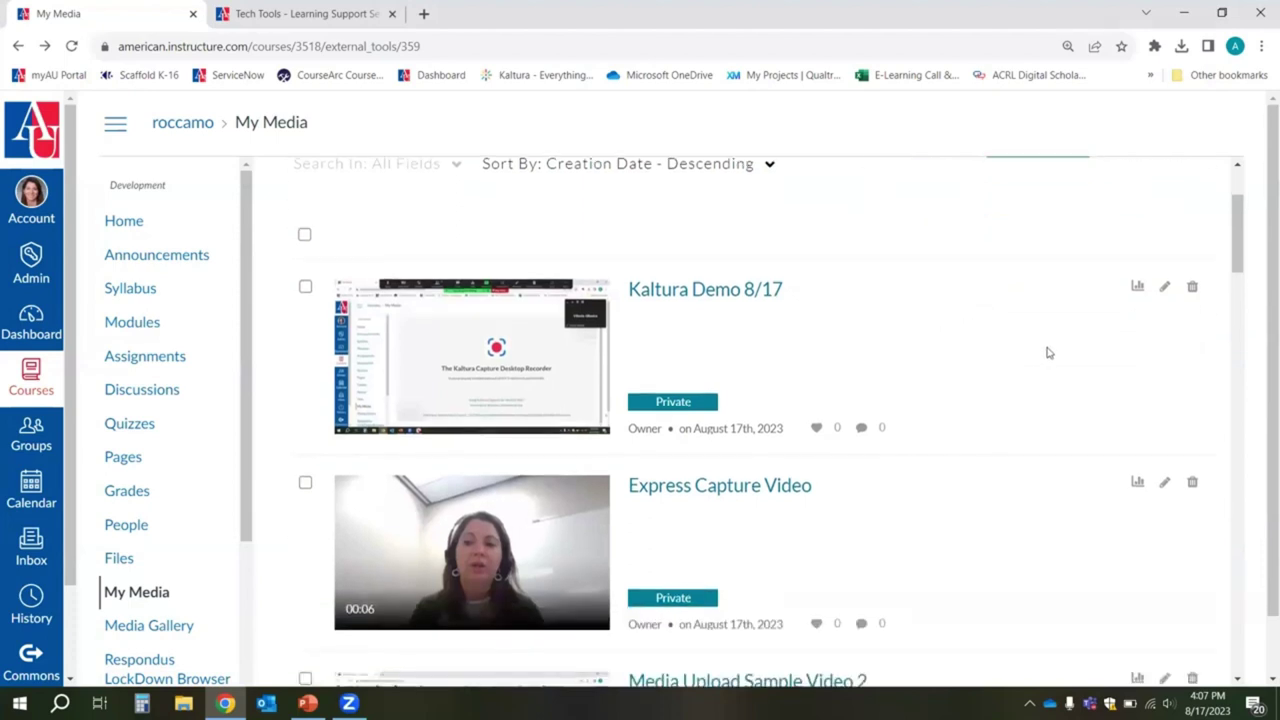
{"action": "scroll", "coordinate": [1034, 372], "scroll_direction": "down", "scroll_amount": 5}
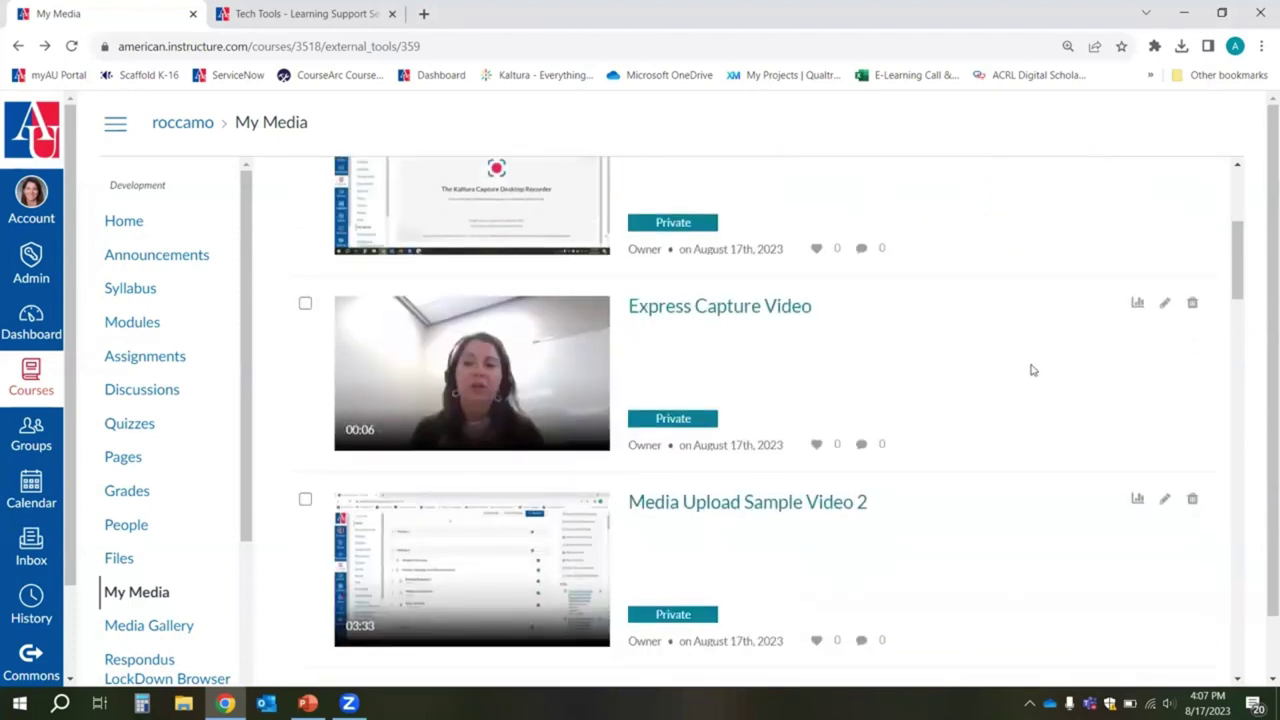
{"action": "scroll", "coordinate": [1034, 370], "scroll_direction": "down", "scroll_amount": 1}
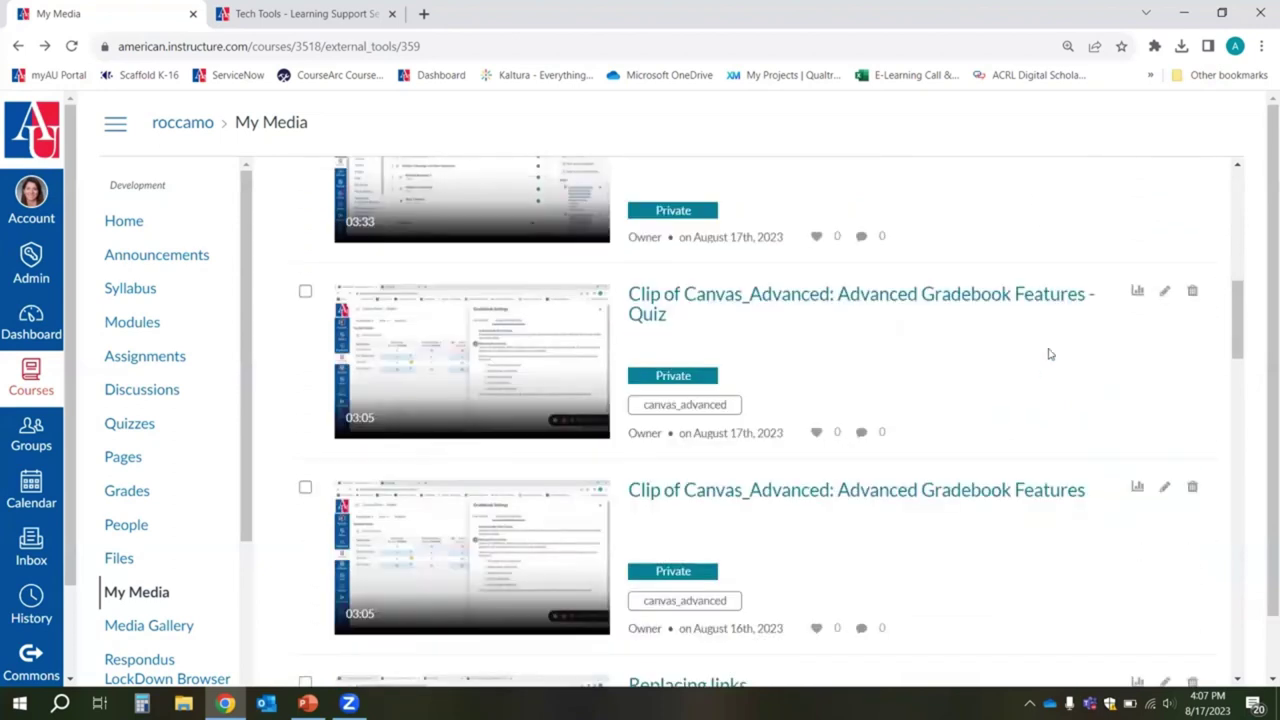
{"action": "scroll", "coordinate": [1049, 354], "scroll_direction": "down", "scroll_amount": 2}
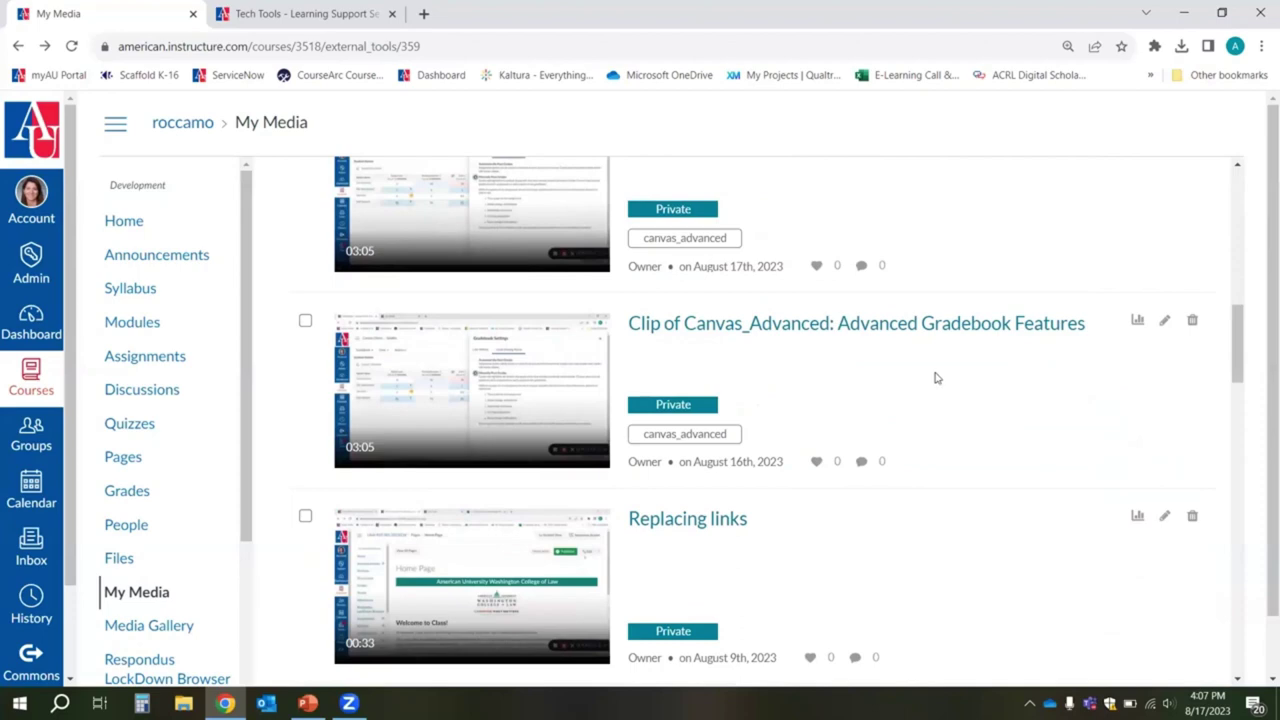
{"action": "scroll", "coordinate": [844, 352], "scroll_direction": "down", "scroll_amount": 1}
{"action": "scroll", "coordinate": [858, 408], "scroll_direction": "up", "scroll_amount": 1}
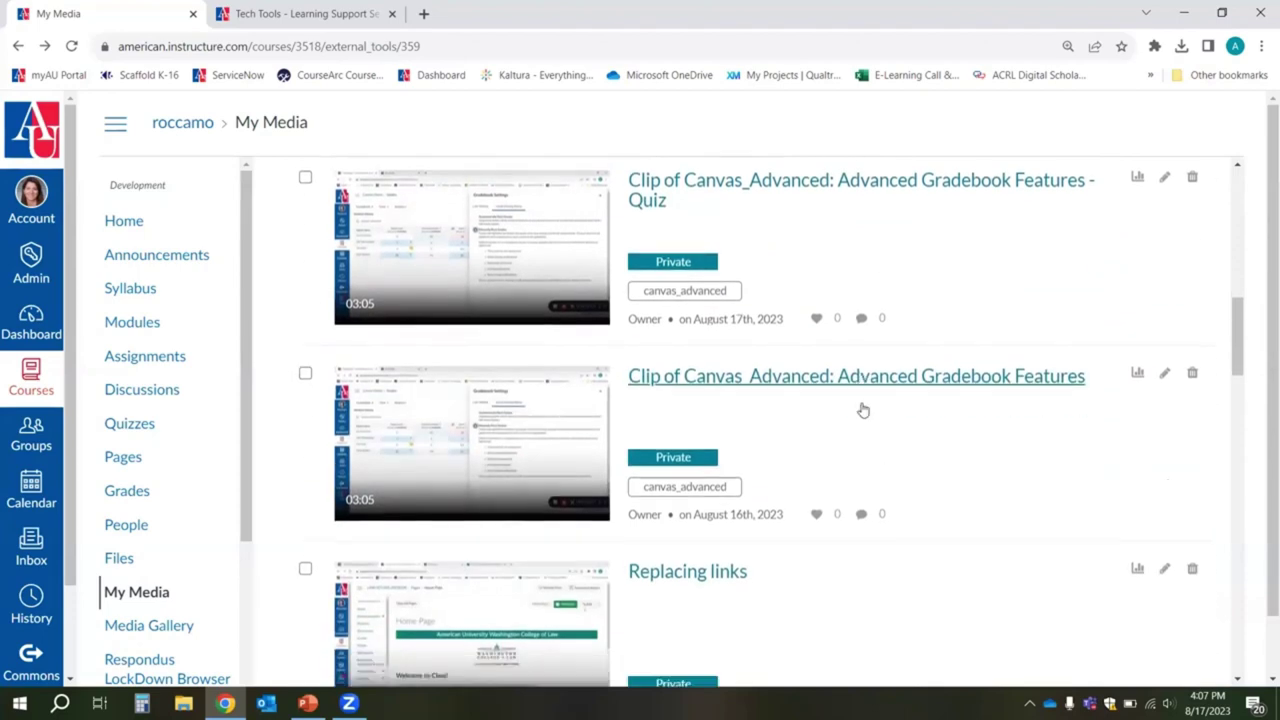
{"action": "scroll", "coordinate": [900, 407], "scroll_direction": "down", "scroll_amount": 1}
{"action": "scroll", "coordinate": [950, 403], "scroll_direction": "up", "scroll_amount": 1}
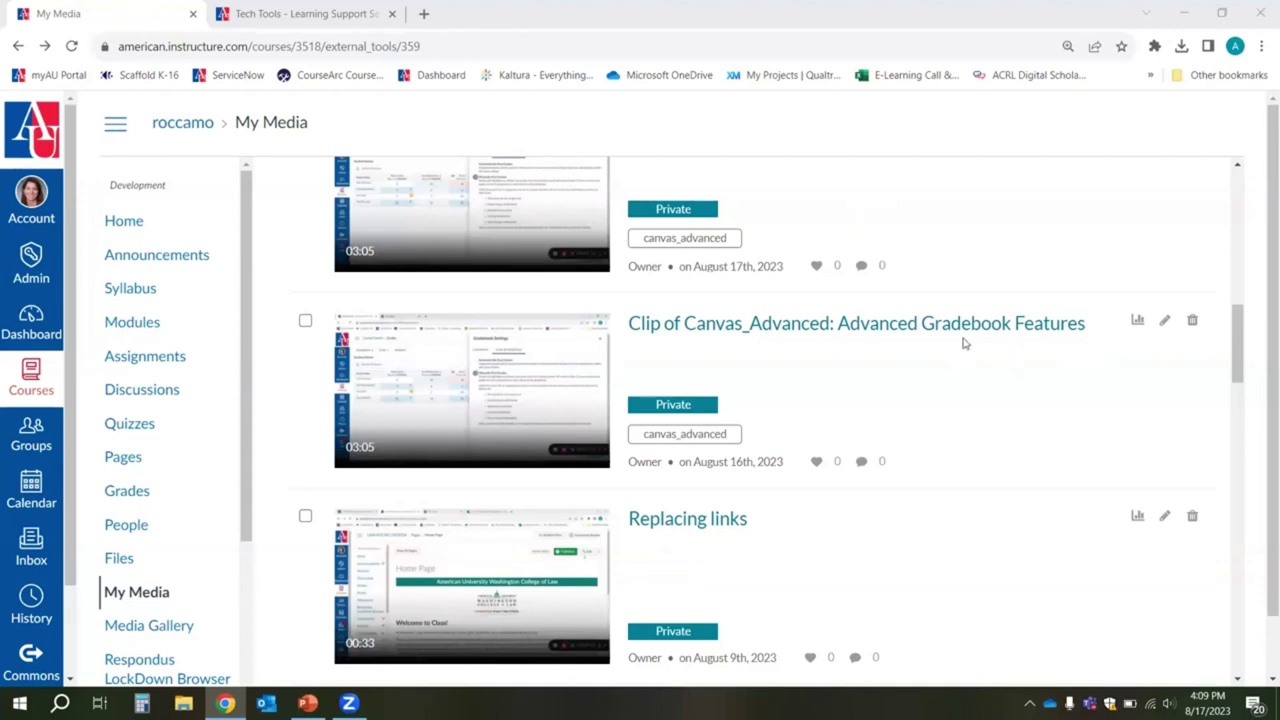
{"action": "scroll", "coordinate": [1054, 423], "scroll_direction": "up", "scroll_amount": 1}
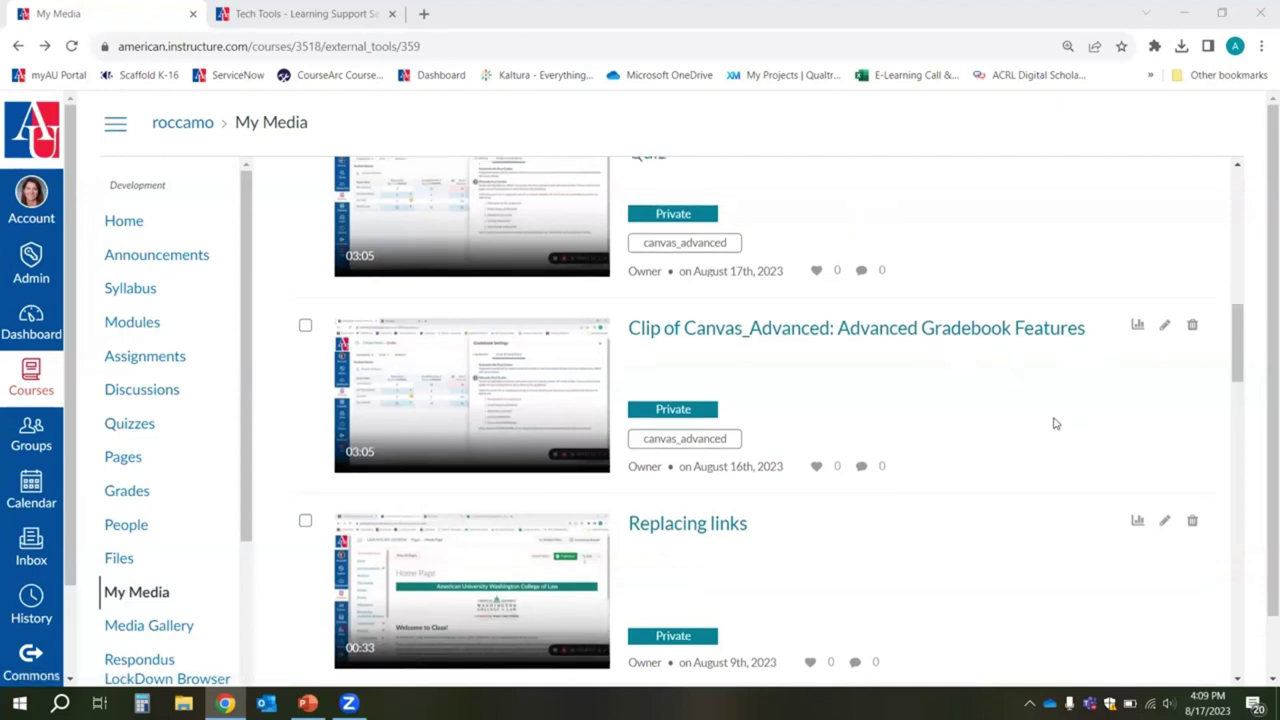
{"action": "scroll", "coordinate": [1054, 423], "scroll_direction": "down", "scroll_amount": 1}
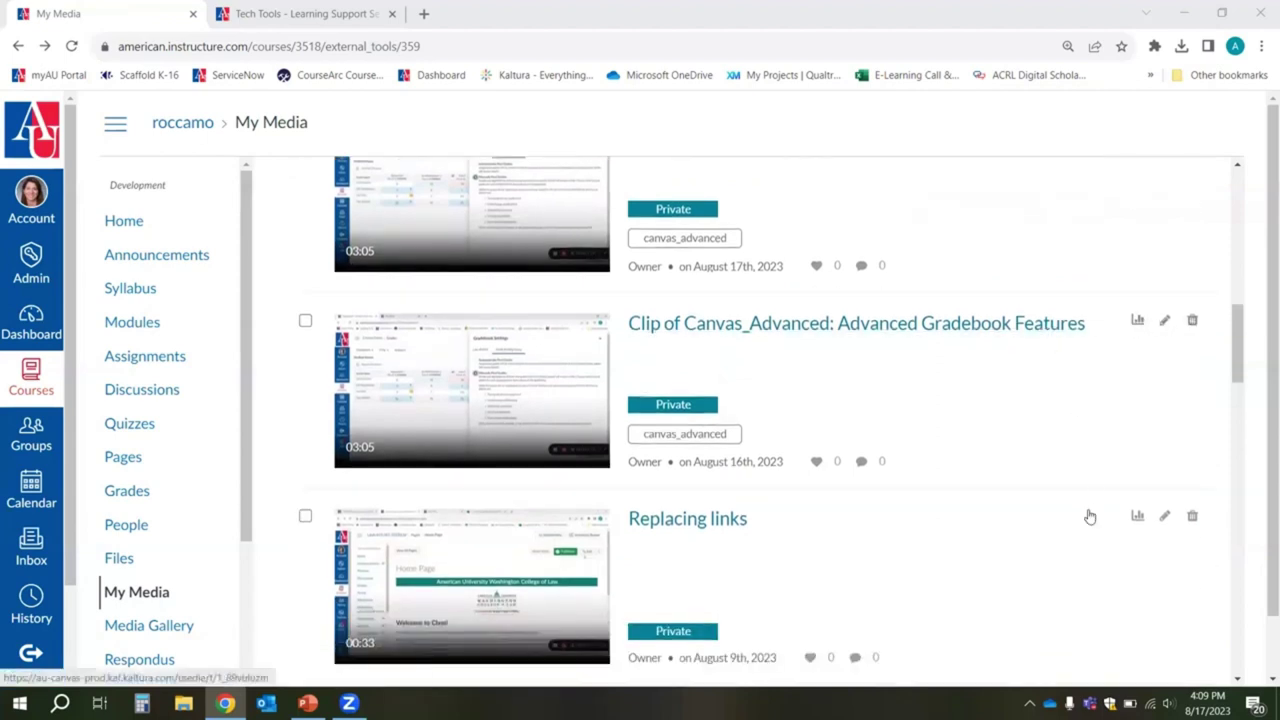
Step: Review the analytics of "Clip of Canvas_Advanced: Advanced Gradebook Features" and go back through its media page to the My Media list
{"action": "left_click", "coordinate": [1137, 322]}
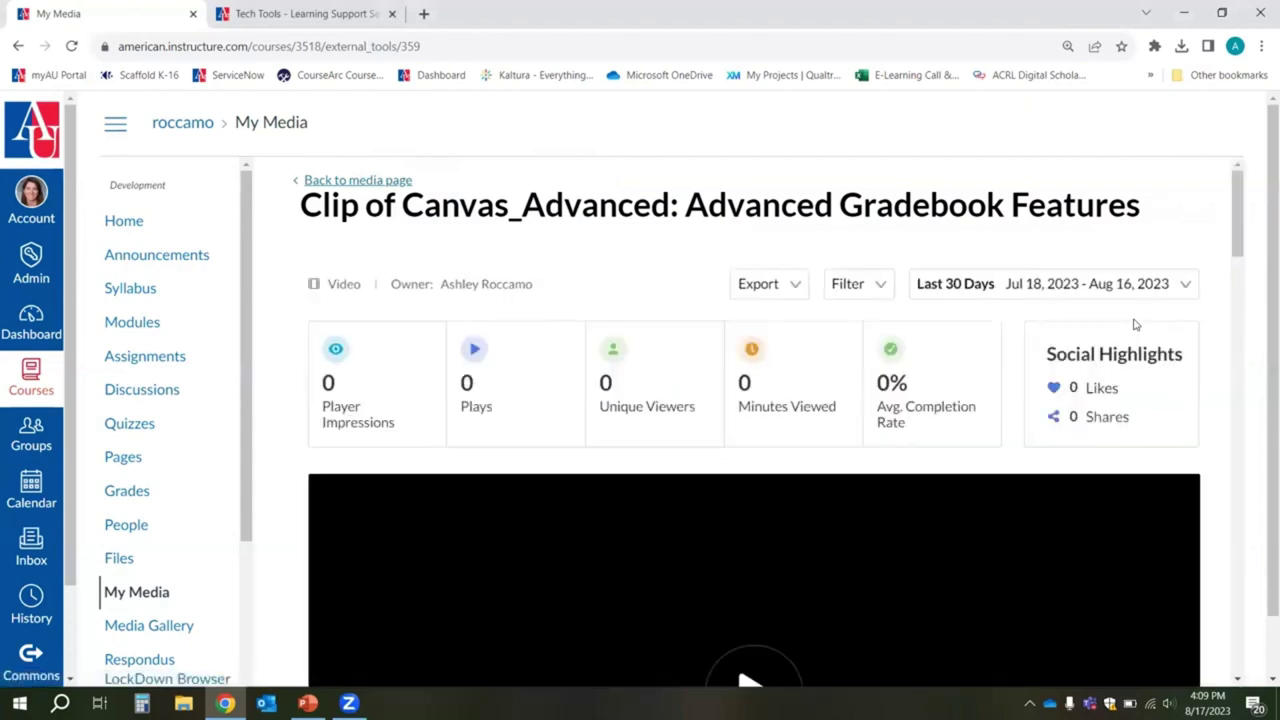
{"action": "scroll", "coordinate": [419, 369], "scroll_direction": "down", "scroll_amount": 1}
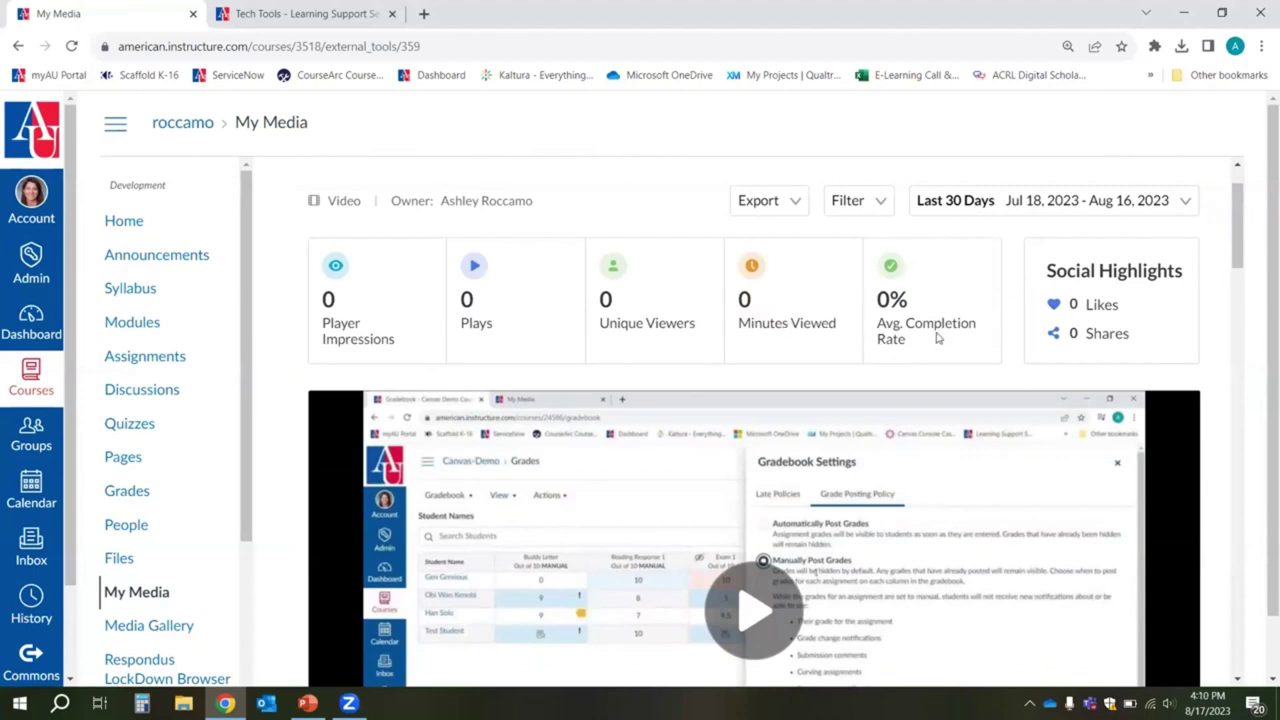
{"action": "scroll", "coordinate": [491, 292], "scroll_direction": "up", "scroll_amount": 1}
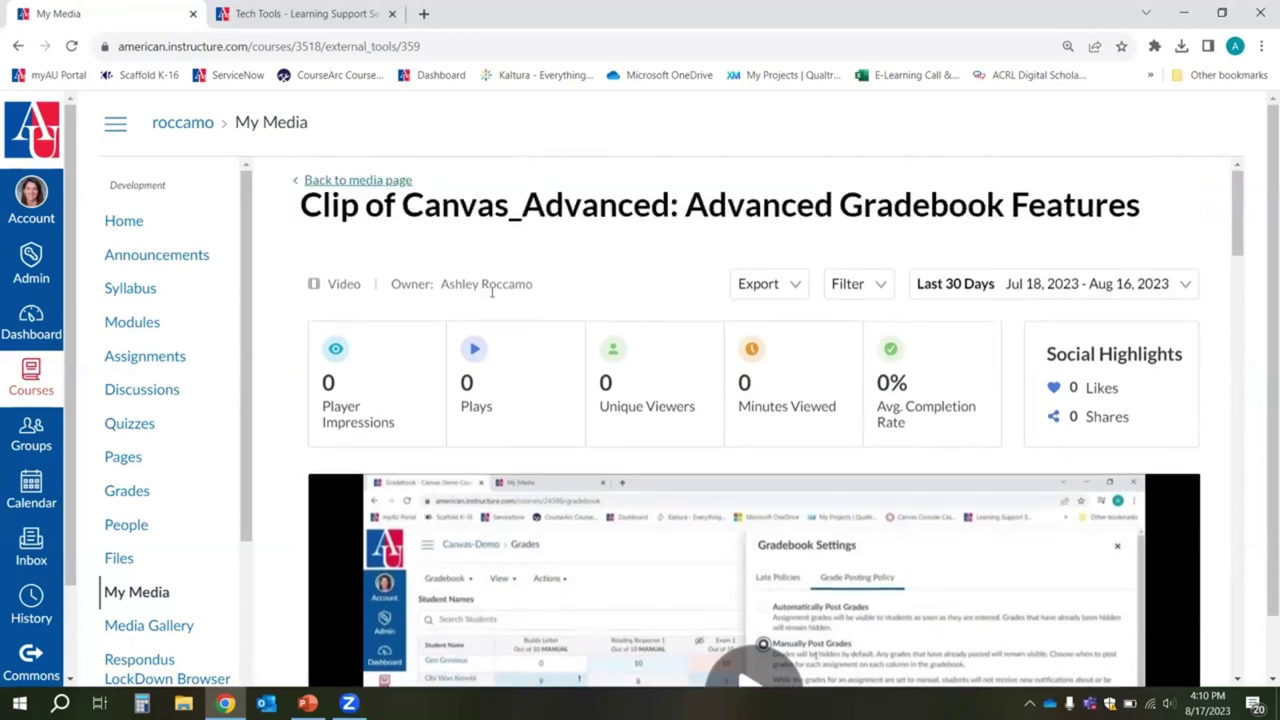
{"action": "left_click", "coordinate": [375, 183]}
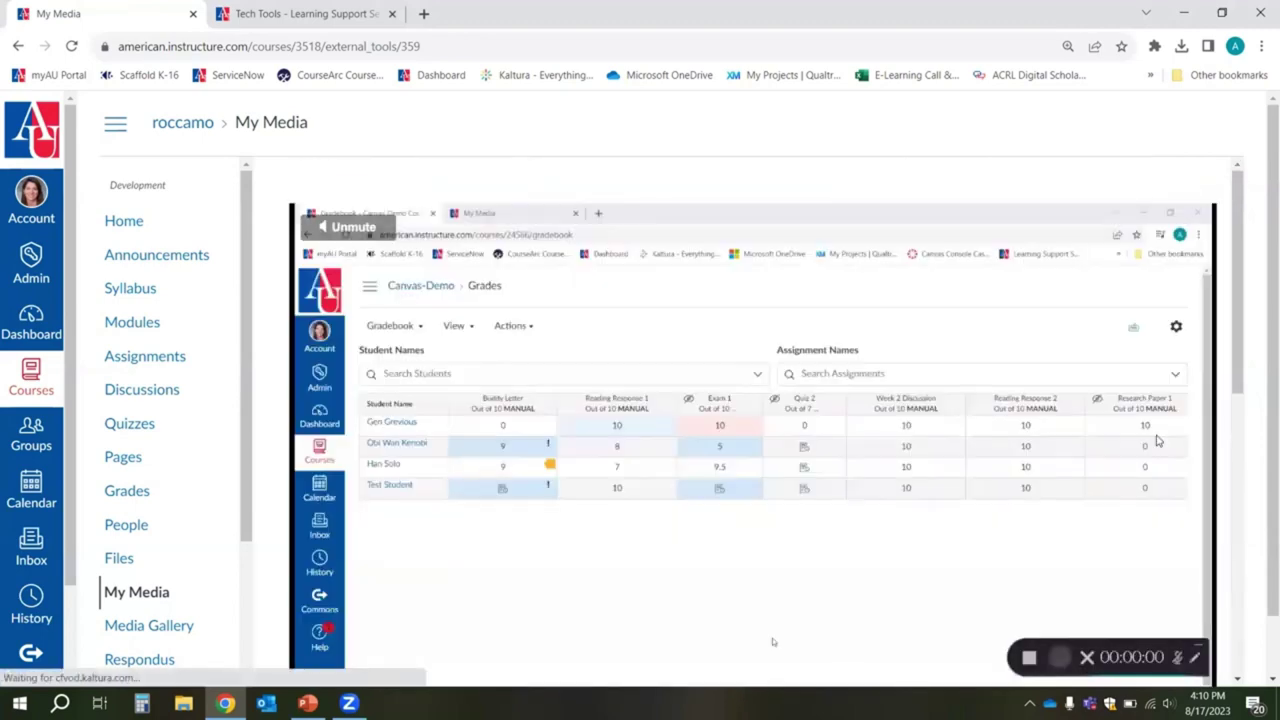
{"action": "left_click", "coordinate": [140, 590]}
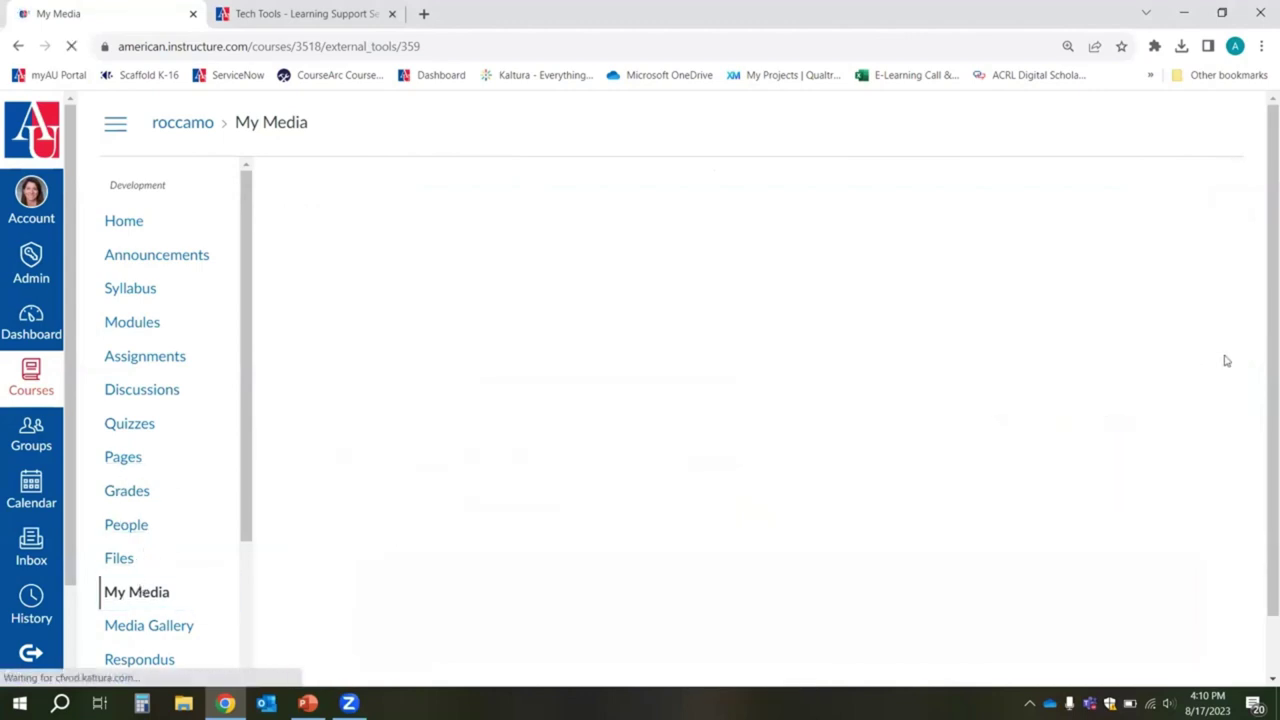
Step: Open "Clip of Canvas_Advanced: Advanced Gradebook Features" for editing and examine its name, description and tags in the details
{"action": "scroll", "coordinate": [1215, 366], "scroll_direction": "down", "scroll_amount": 5}
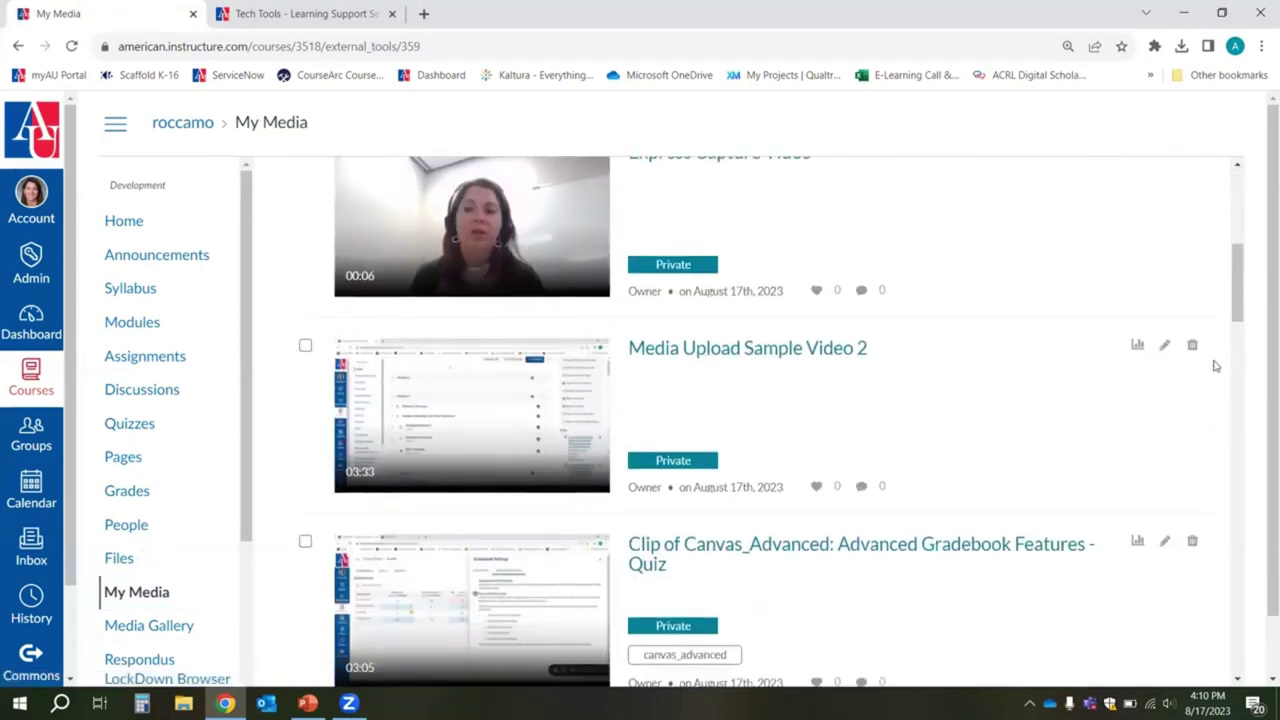
{"action": "scroll", "coordinate": [1215, 366], "scroll_direction": "down", "scroll_amount": 4}
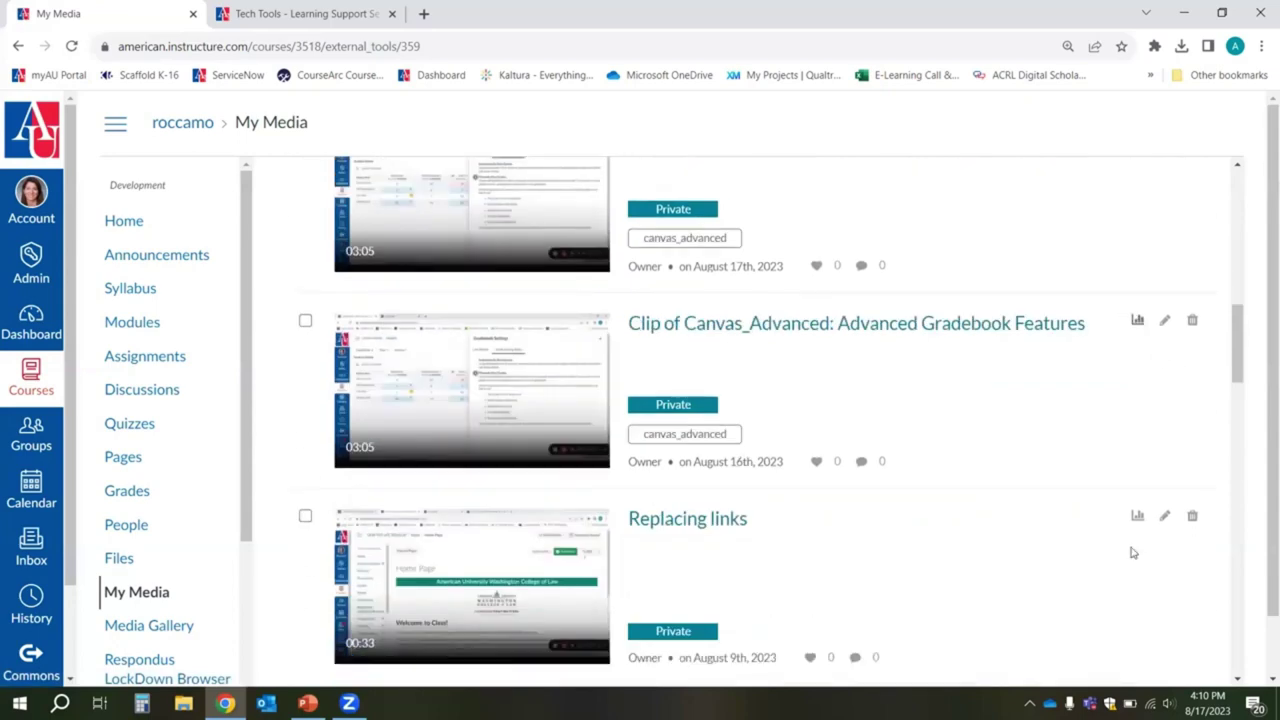
{"action": "left_click", "coordinate": [1166, 321]}
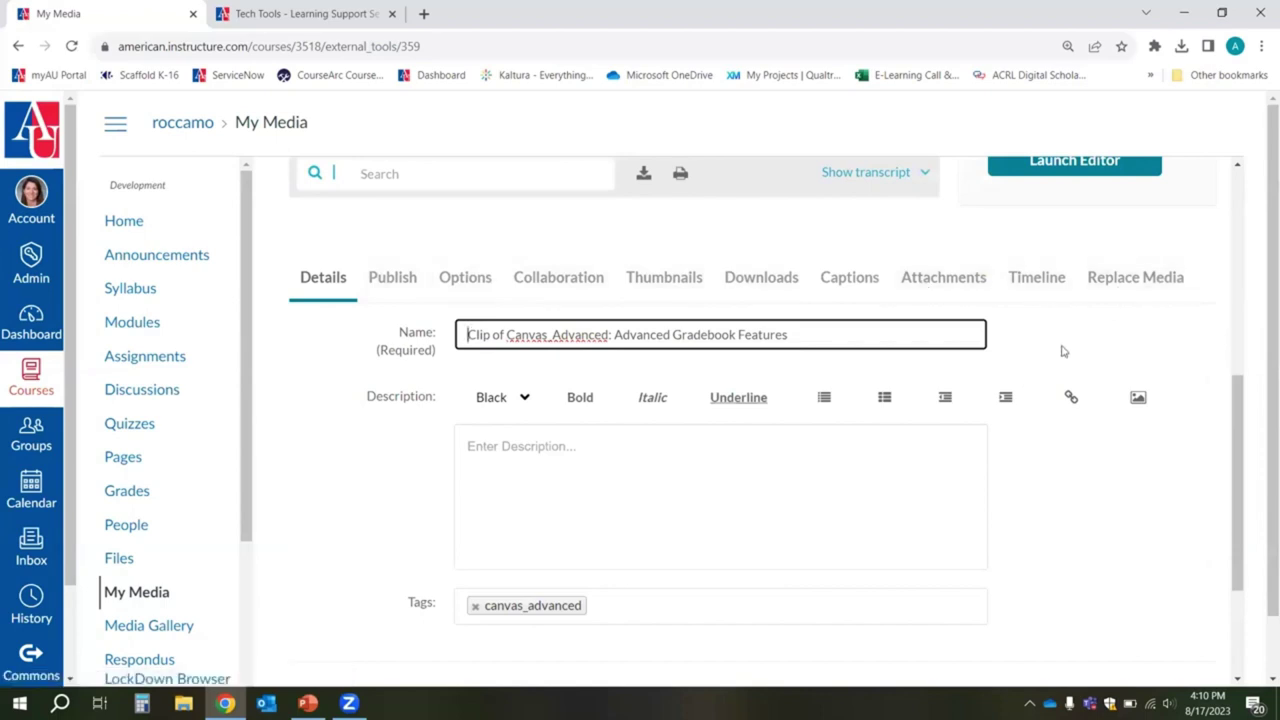
{"action": "scroll", "coordinate": [1070, 415], "scroll_direction": "up", "scroll_amount": 1}
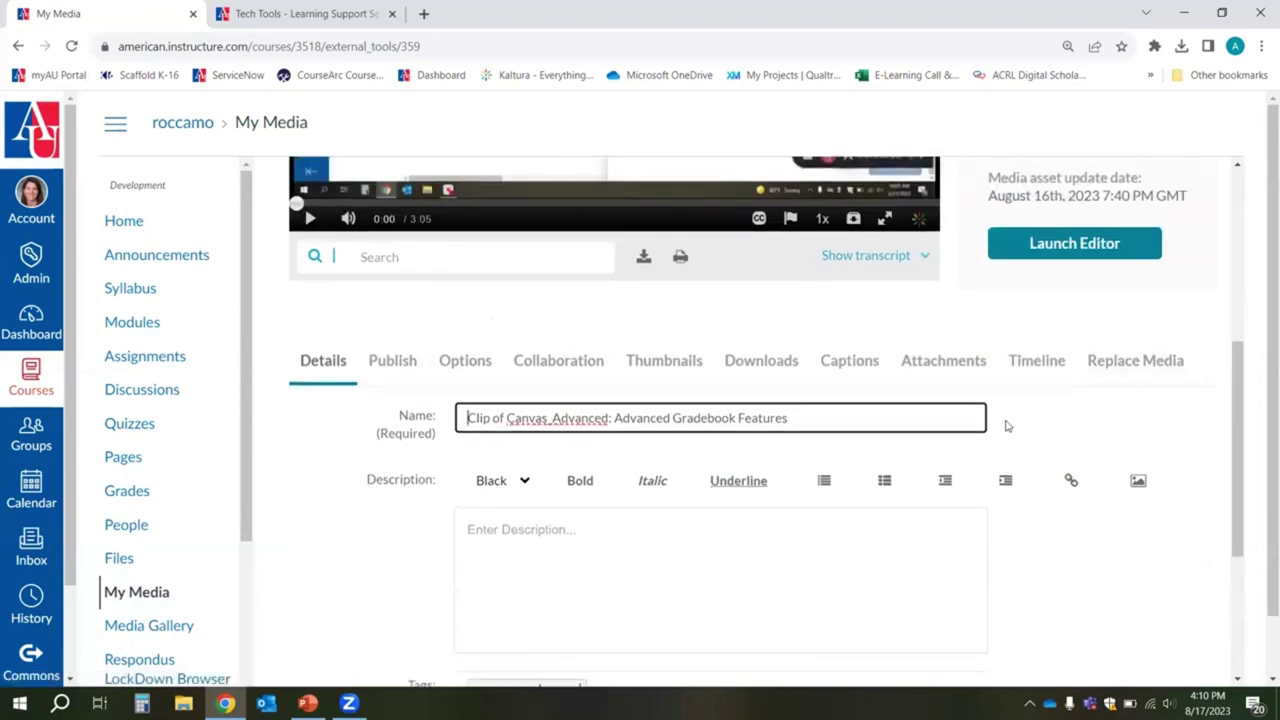
{"action": "left_click_drag", "start_coordinate": [500, 418], "coordinate": [851, 431]}
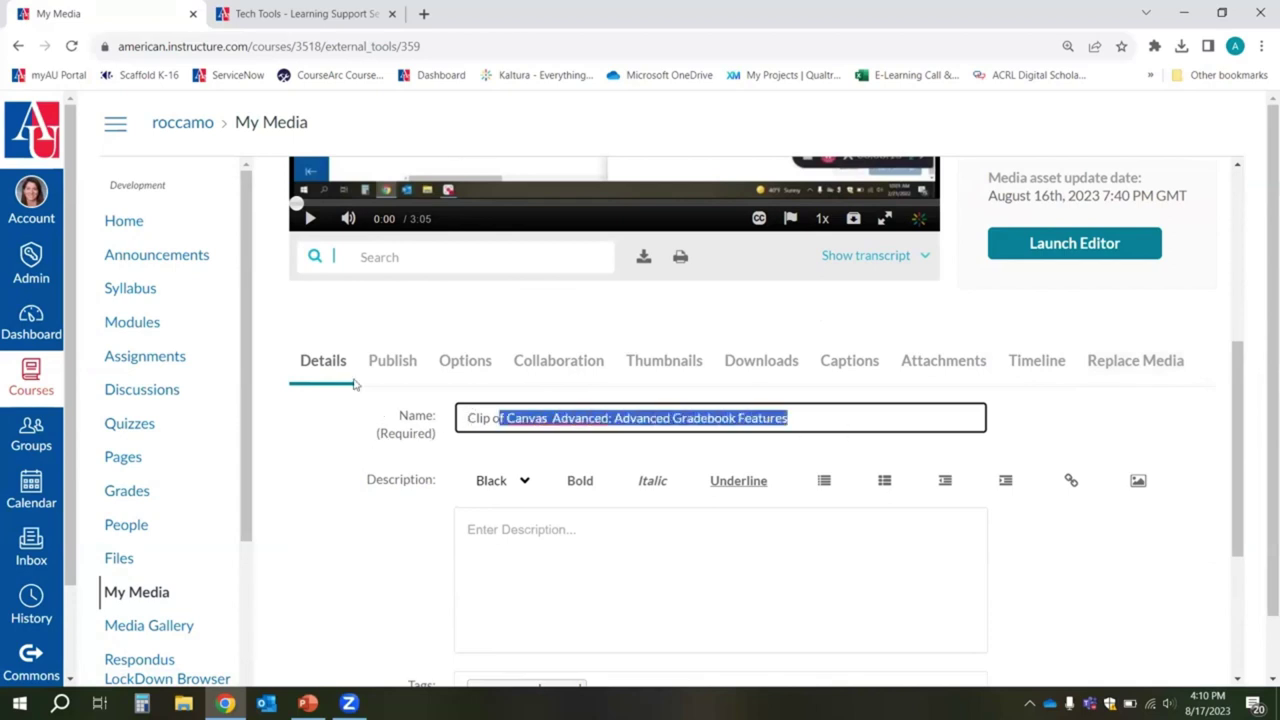
{"action": "left_click", "coordinate": [473, 418]}
{"action": "scroll", "coordinate": [736, 500], "scroll_direction": "down", "scroll_amount": 2}
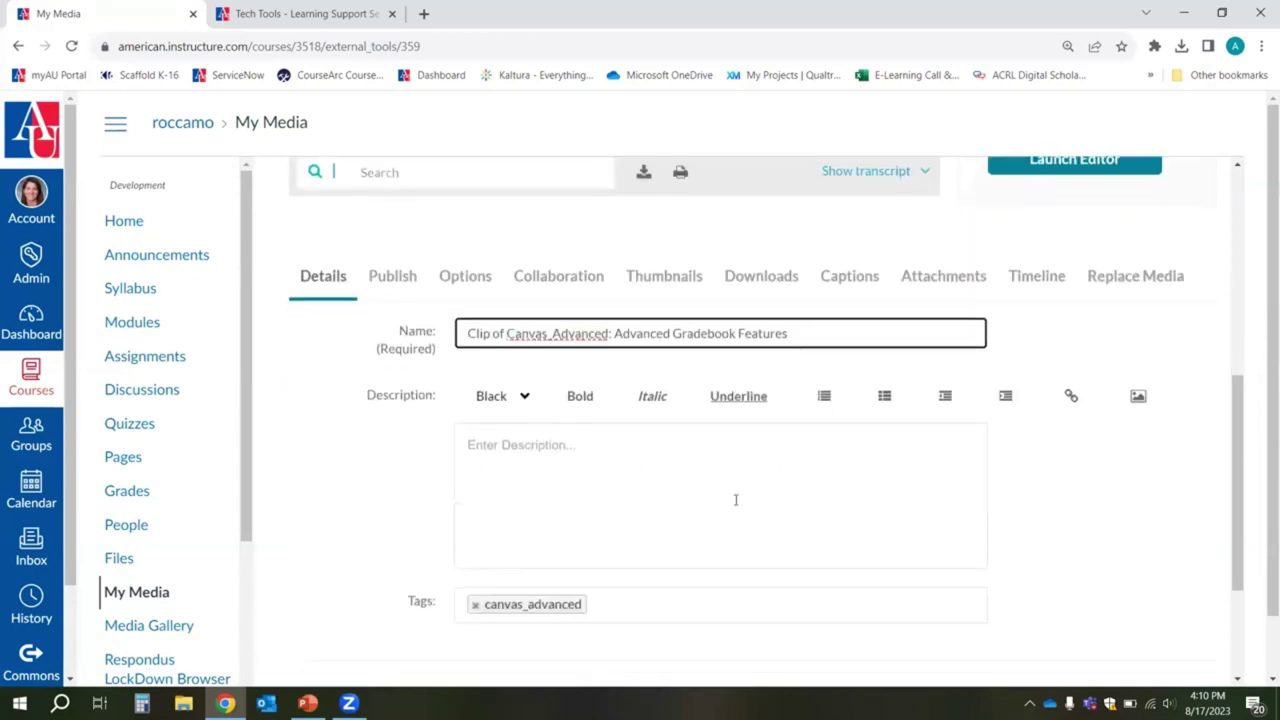
{"action": "scroll", "coordinate": [736, 504], "scroll_direction": "up", "scroll_amount": 2}
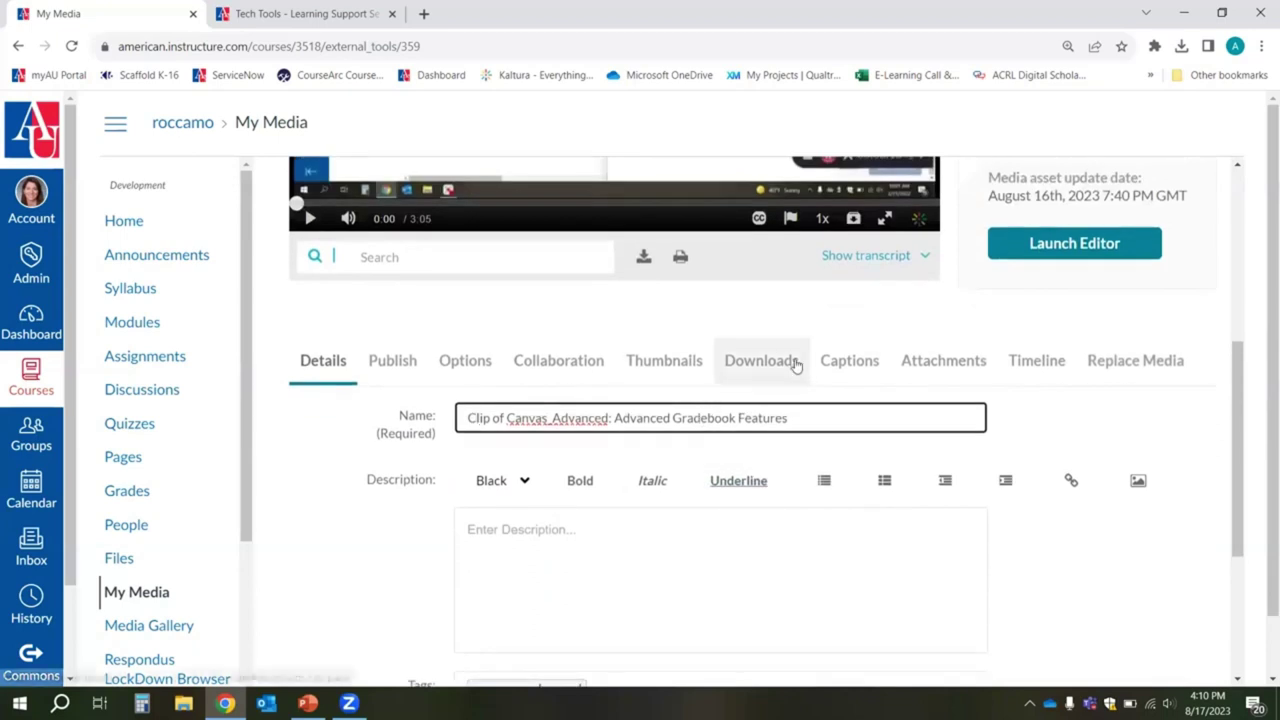
Step: Open the clip's captions in the Closed Captions Editor and make the text of the captions starting at 00:00:05,340 and 00:00:03,030 editable
{"action": "left_click", "coordinate": [848, 366]}
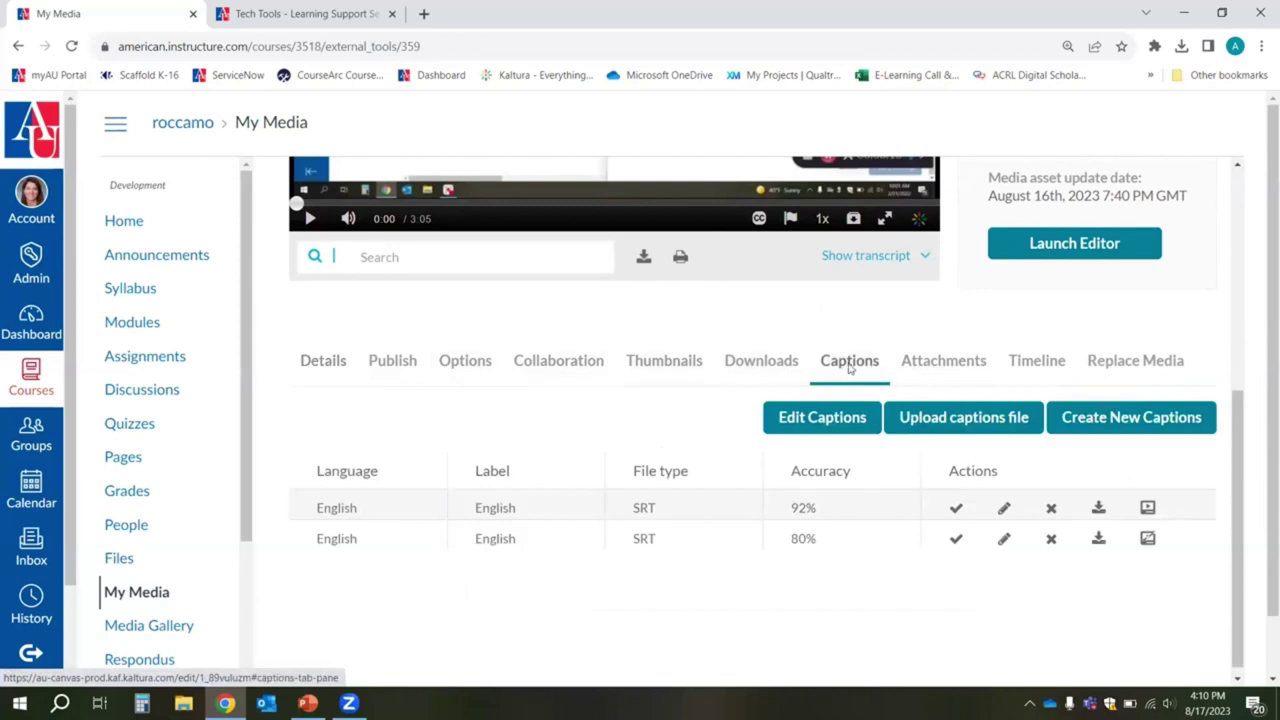
{"action": "left_click", "coordinate": [824, 424]}
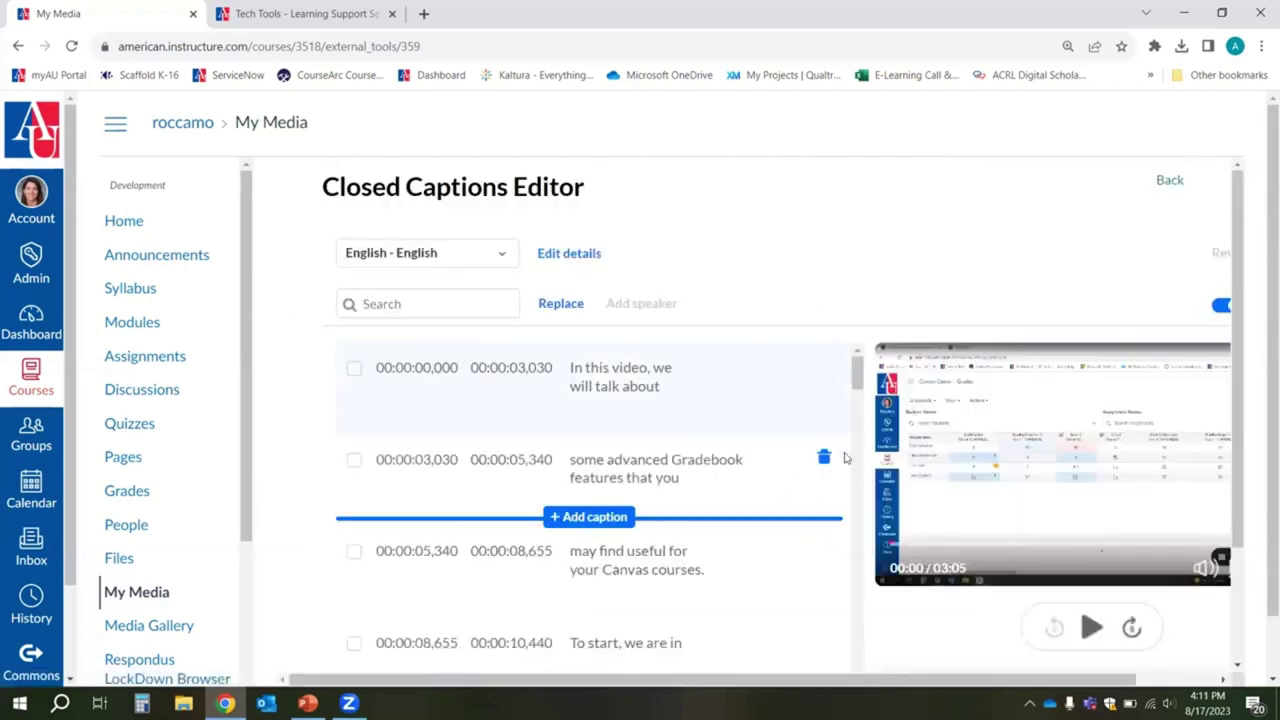
{"action": "scroll", "coordinate": [791, 451], "scroll_direction": "down", "scroll_amount": 1}
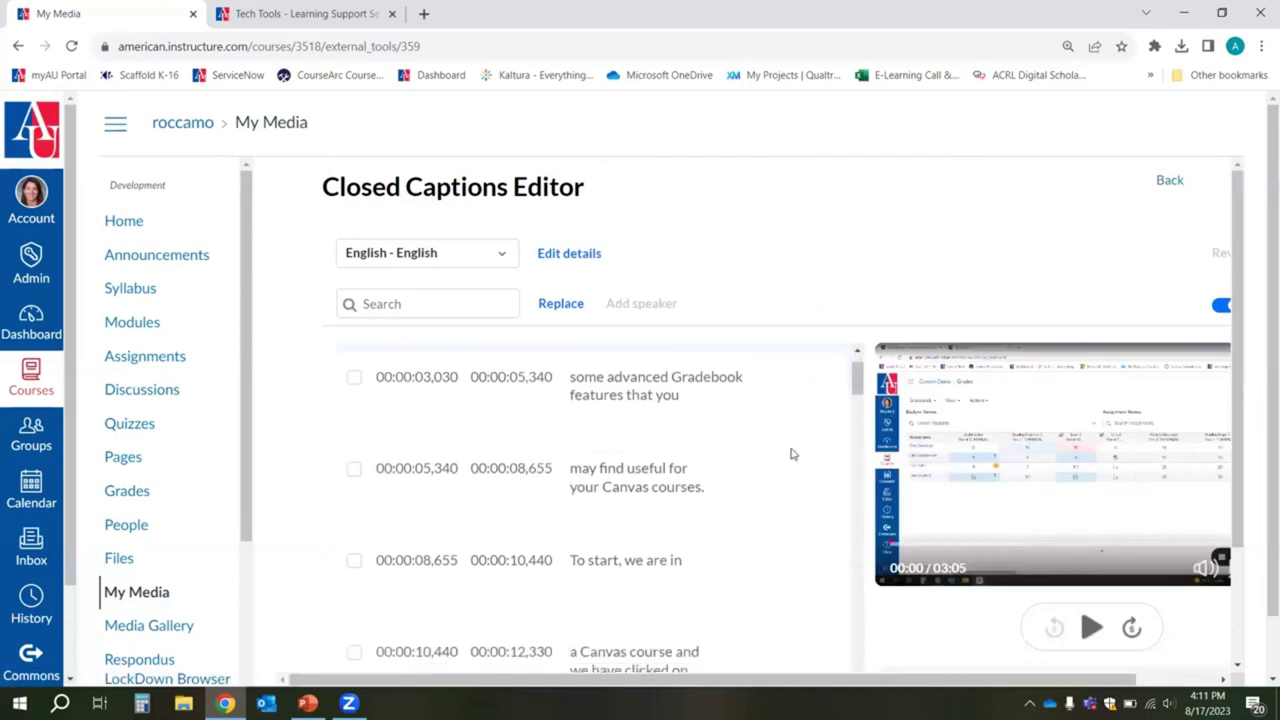
{"action": "left_click", "coordinate": [703, 486]}
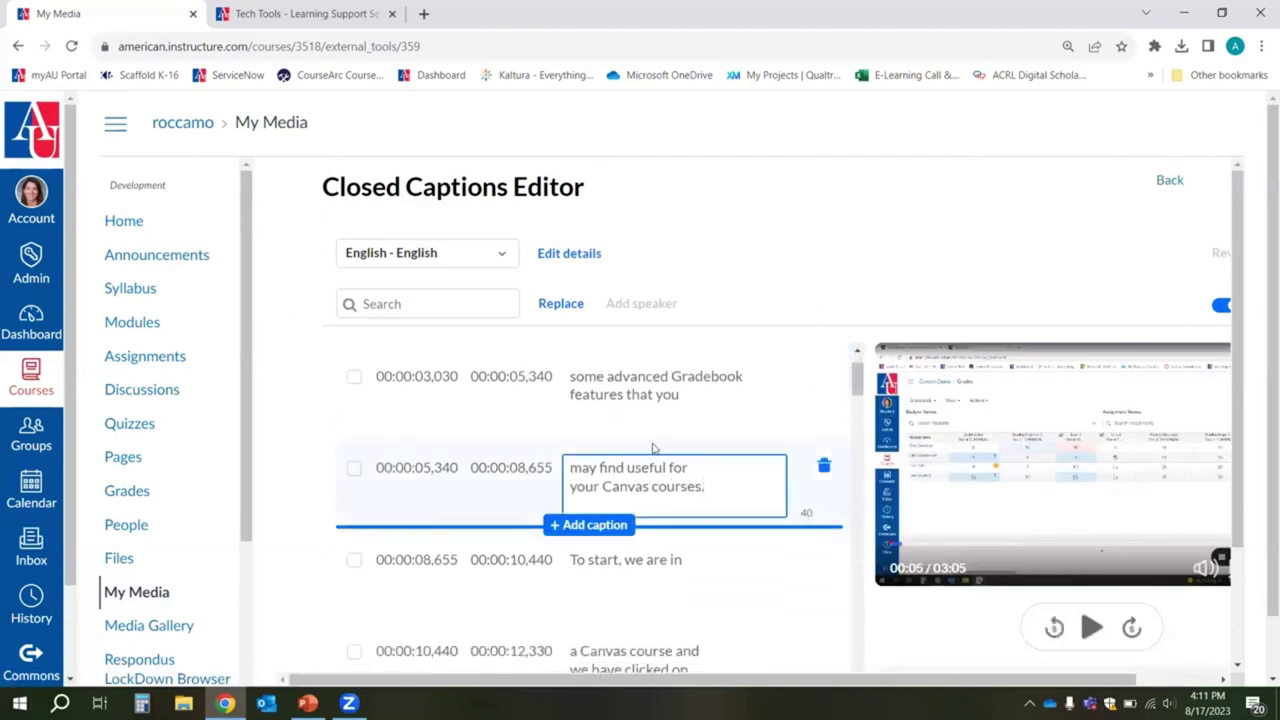
{"action": "left_click", "coordinate": [694, 396]}
{"action": "scroll", "coordinate": [685, 440], "scroll_direction": "down", "scroll_amount": 1}
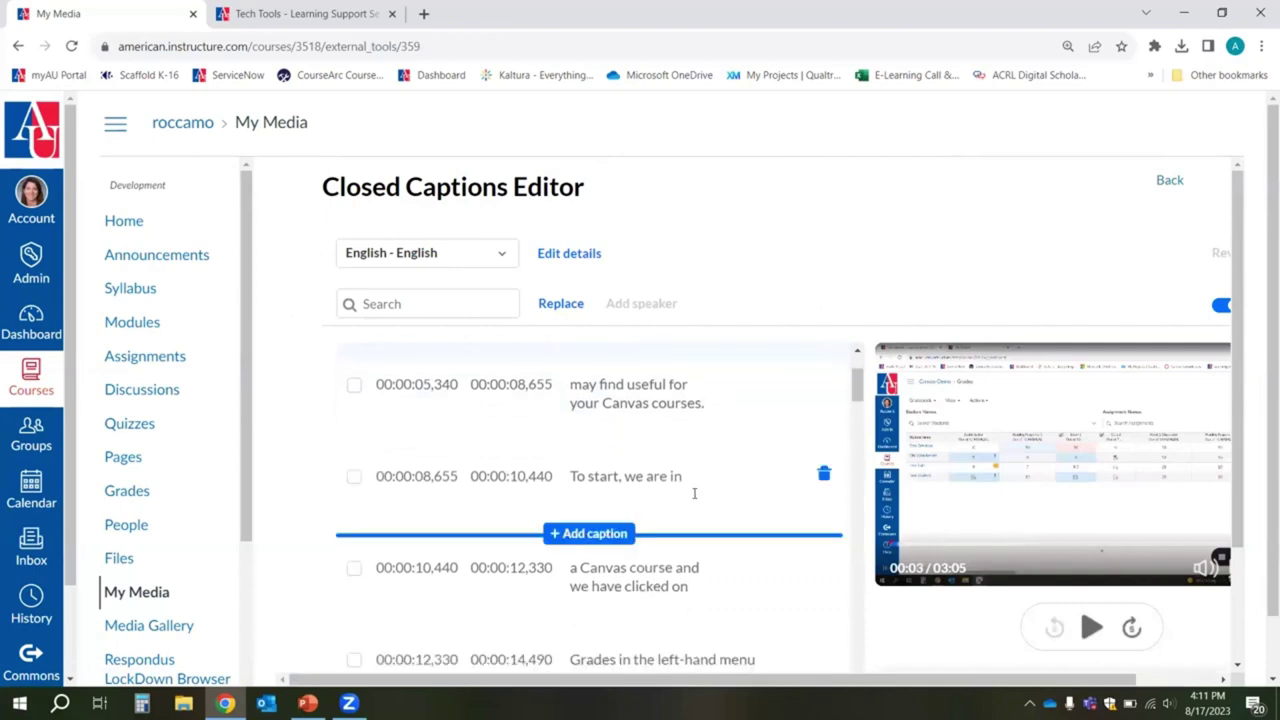
Step: Examine the following captions, placing the cursor in the text of those starting at 00:00:14,490 and 00:00:17,070
{"action": "scroll", "coordinate": [682, 490], "scroll_direction": "down", "scroll_amount": 2}
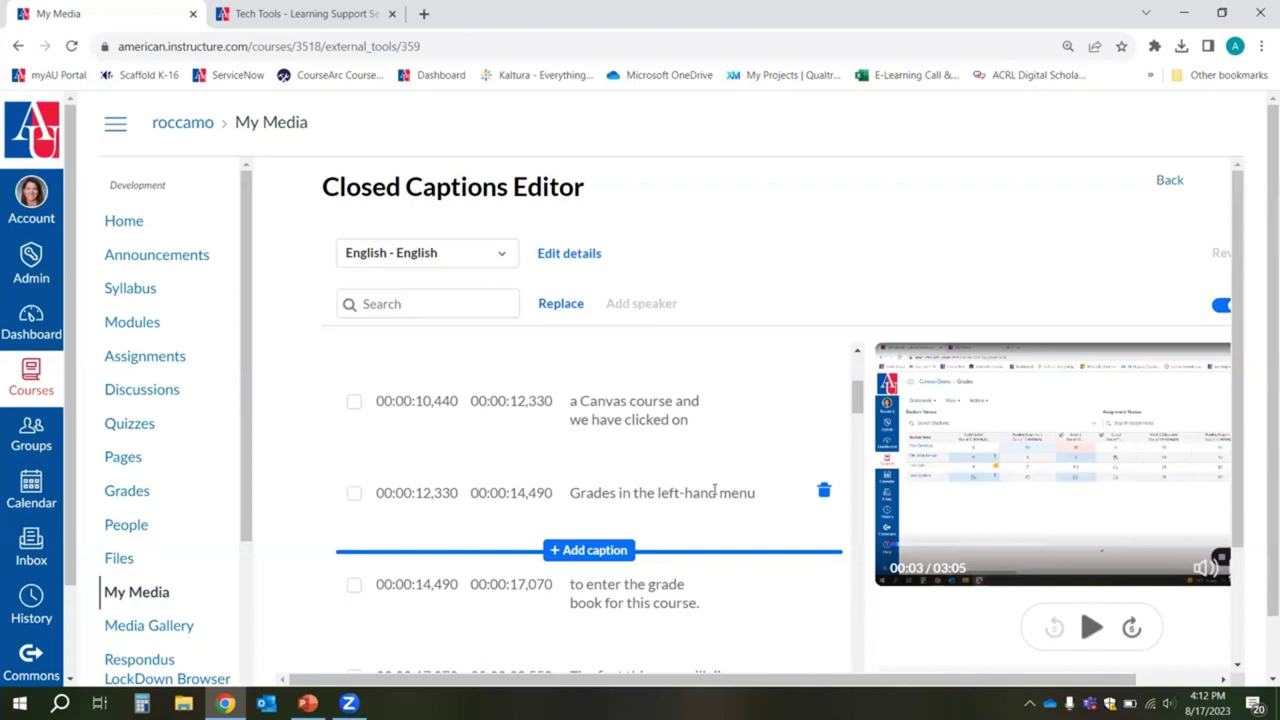
{"action": "scroll", "coordinate": [655, 440], "scroll_direction": "down", "scroll_amount": 2}
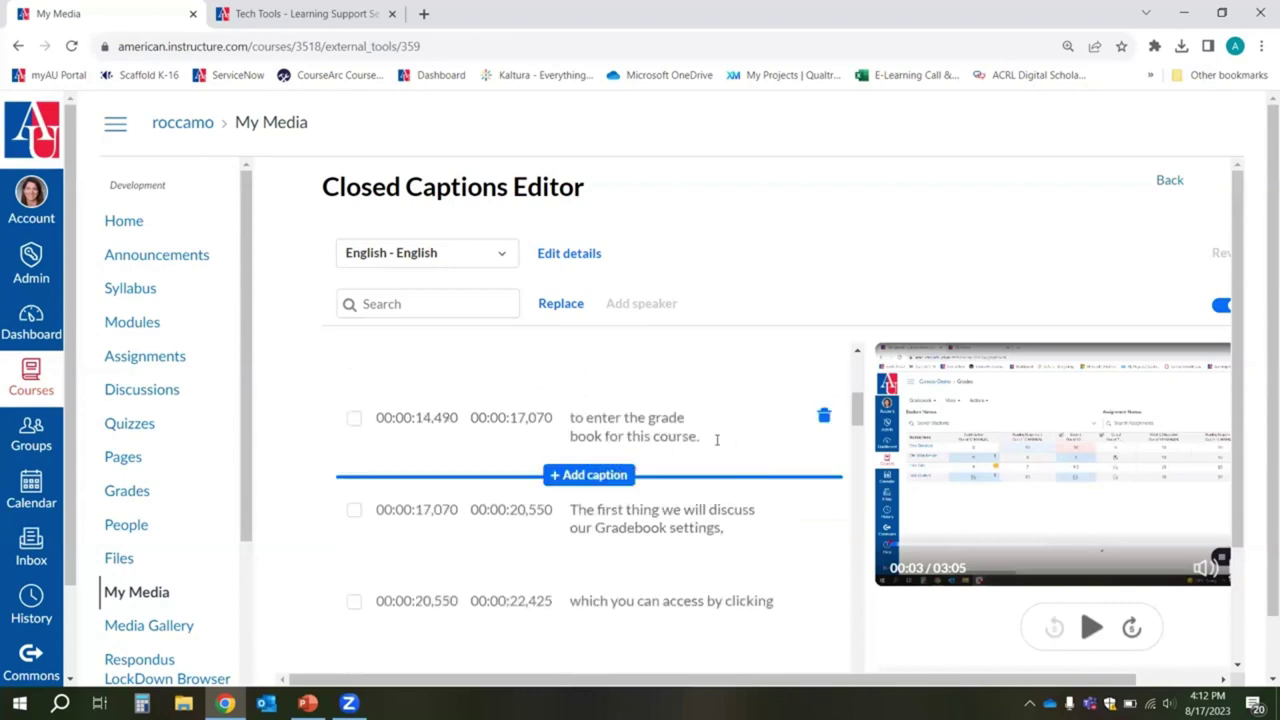
{"action": "left_click", "coordinate": [682, 437]}
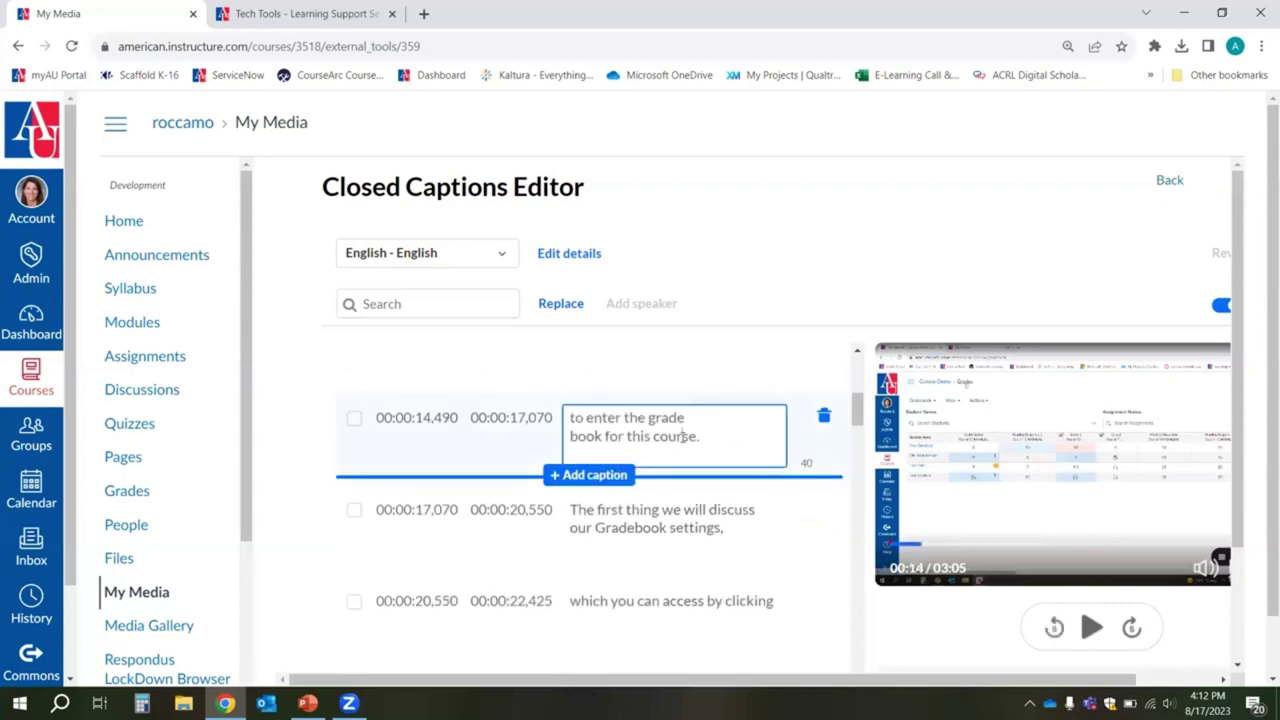
{"action": "left_click", "coordinate": [659, 510]}
{"action": "scroll", "coordinate": [765, 515], "scroll_direction": "down", "scroll_amount": 3}
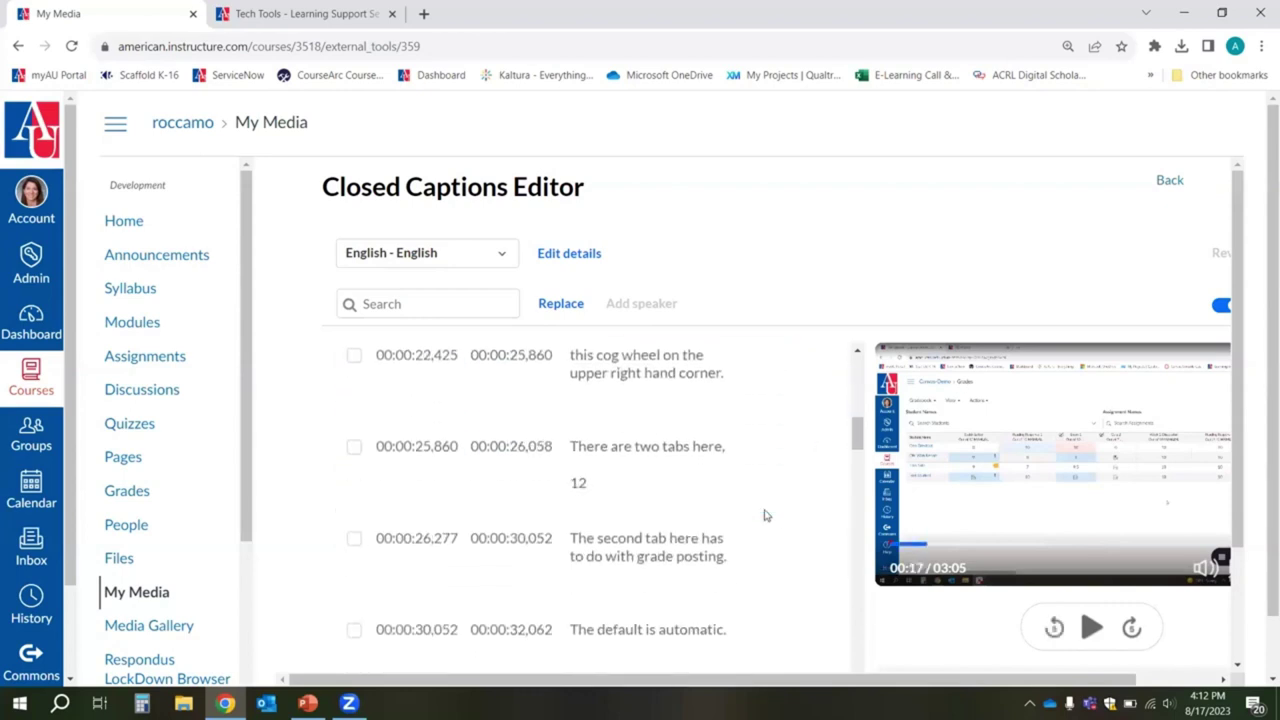
Step: Continue through the captions, placing the cursor in the text of those starting at 00:00:26,277 and 00:00:32,062
{"action": "scroll", "coordinate": [765, 515], "scroll_direction": "down", "scroll_amount": 1}
{"action": "left_click", "coordinate": [696, 487]}
{"action": "scroll", "coordinate": [697, 490], "scroll_direction": "down", "scroll_amount": 2}
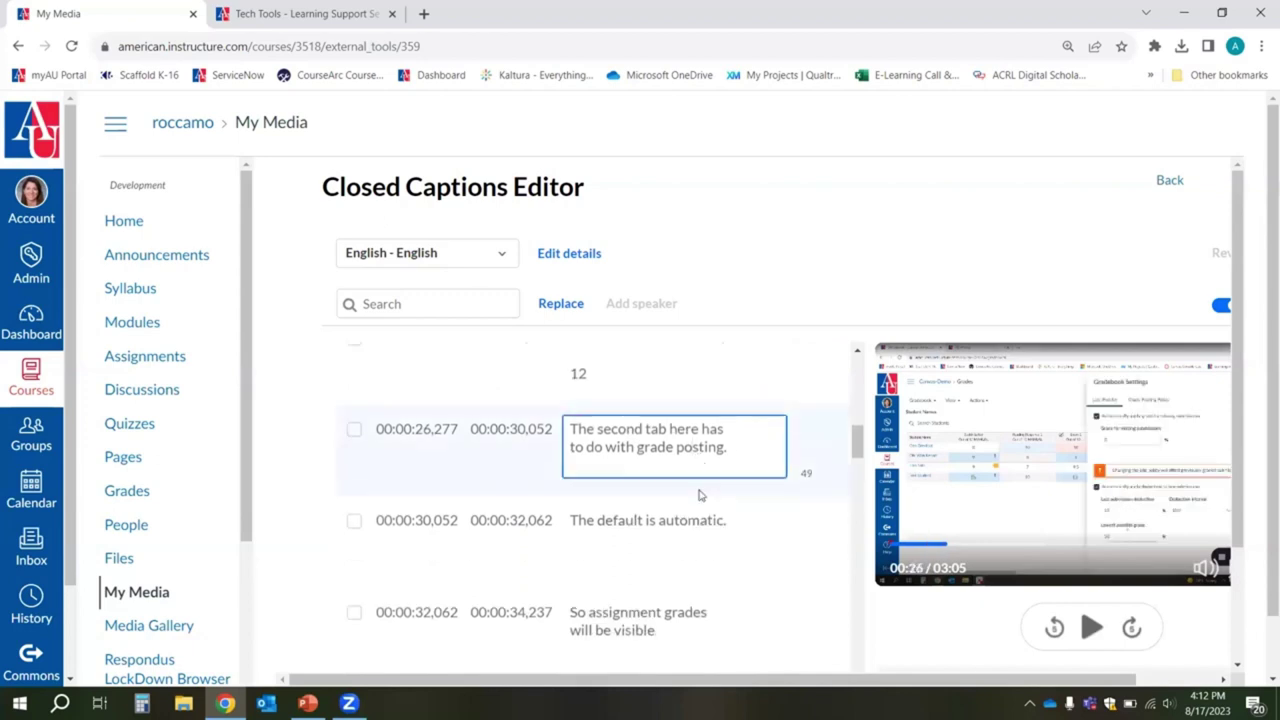
{"action": "left_click", "coordinate": [676, 570]}
{"action": "scroll", "coordinate": [676, 570], "scroll_direction": "down", "scroll_amount": 2}
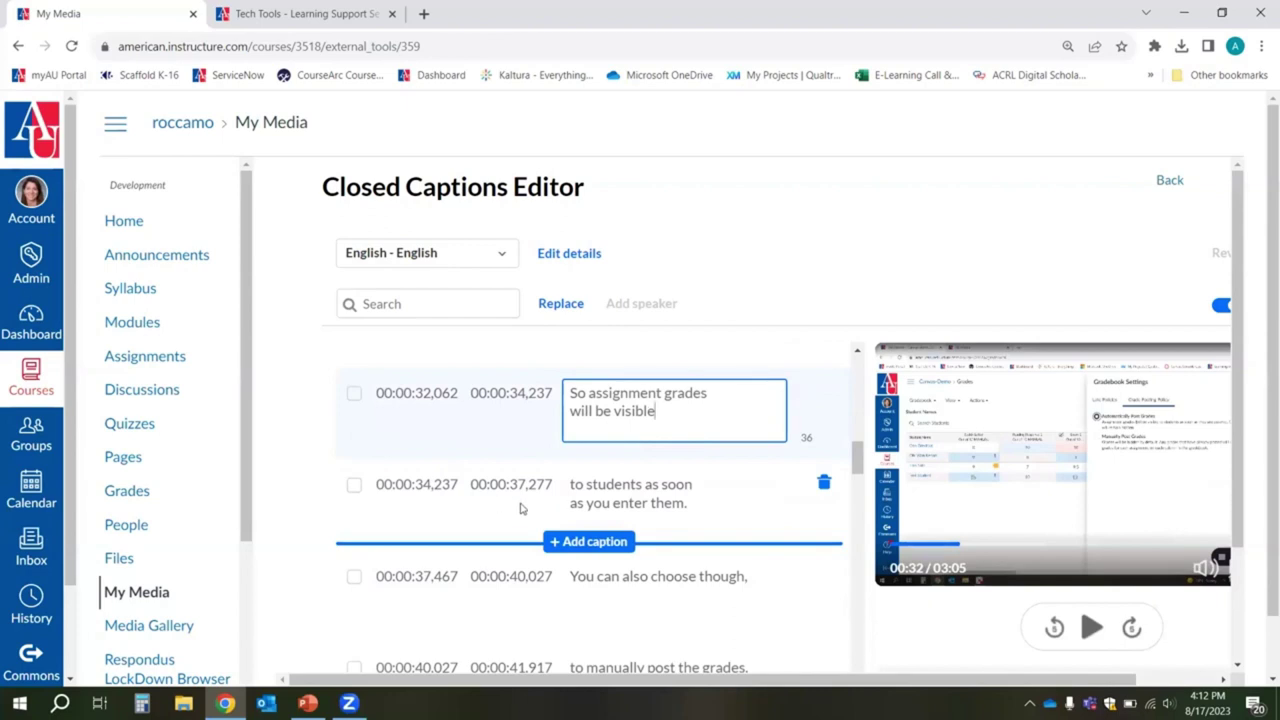
Step: Make the start time and caption text of the entry starting at 00:00:41,917 editable and review the captions around it
{"action": "scroll", "coordinate": [530, 571], "scroll_direction": "down", "scroll_amount": 1}
{"action": "mouse_move", "coordinate": [654, 534]}
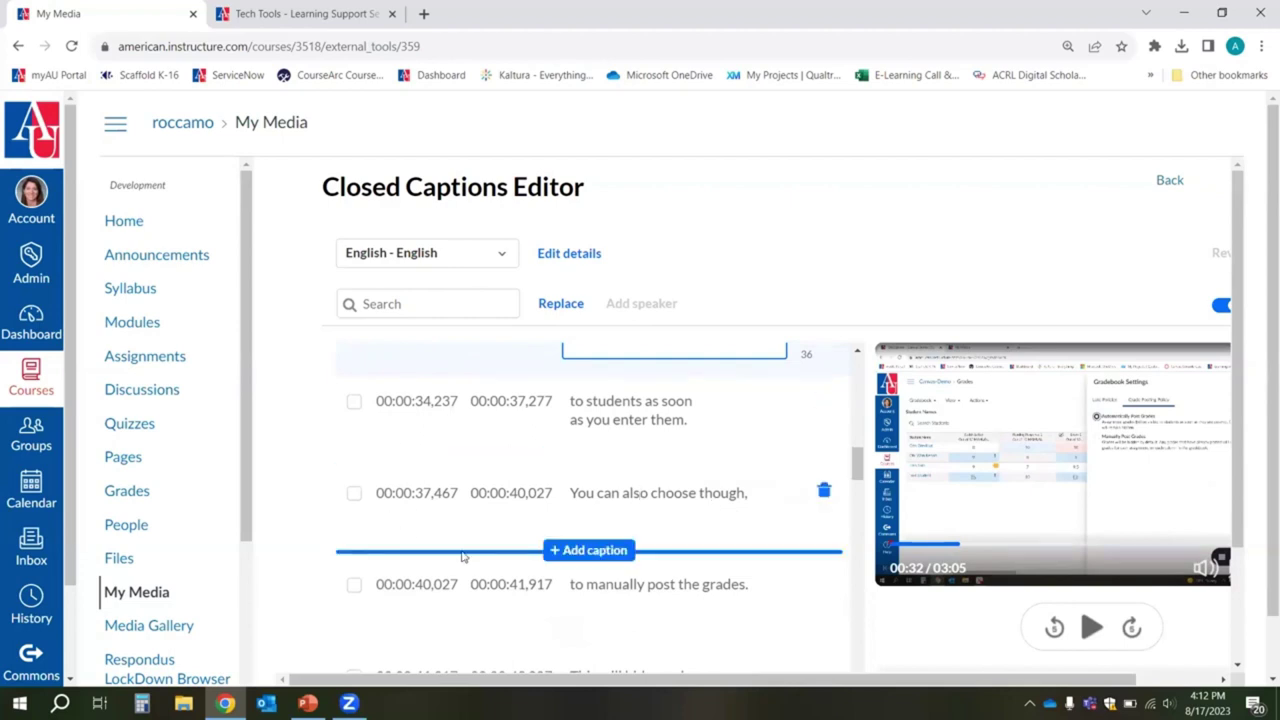
{"action": "scroll", "coordinate": [494, 534], "scroll_direction": "down", "scroll_amount": 3}
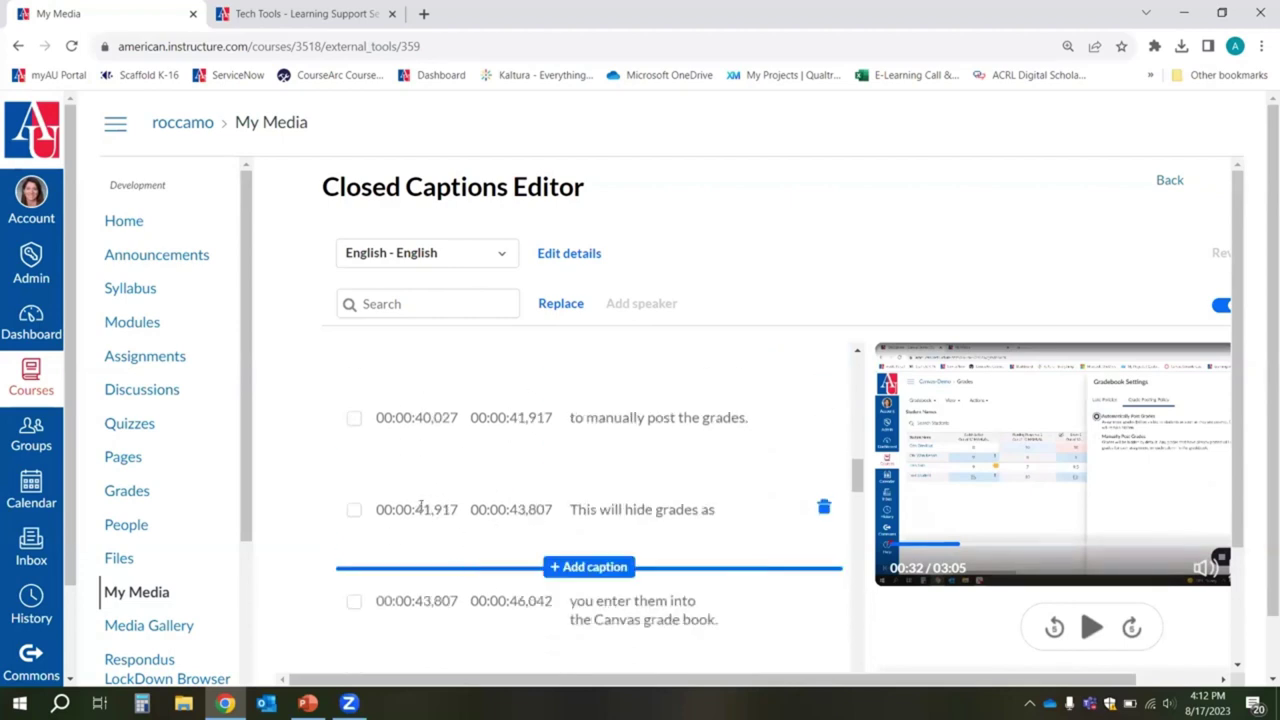
{"action": "left_click", "coordinate": [418, 509]}
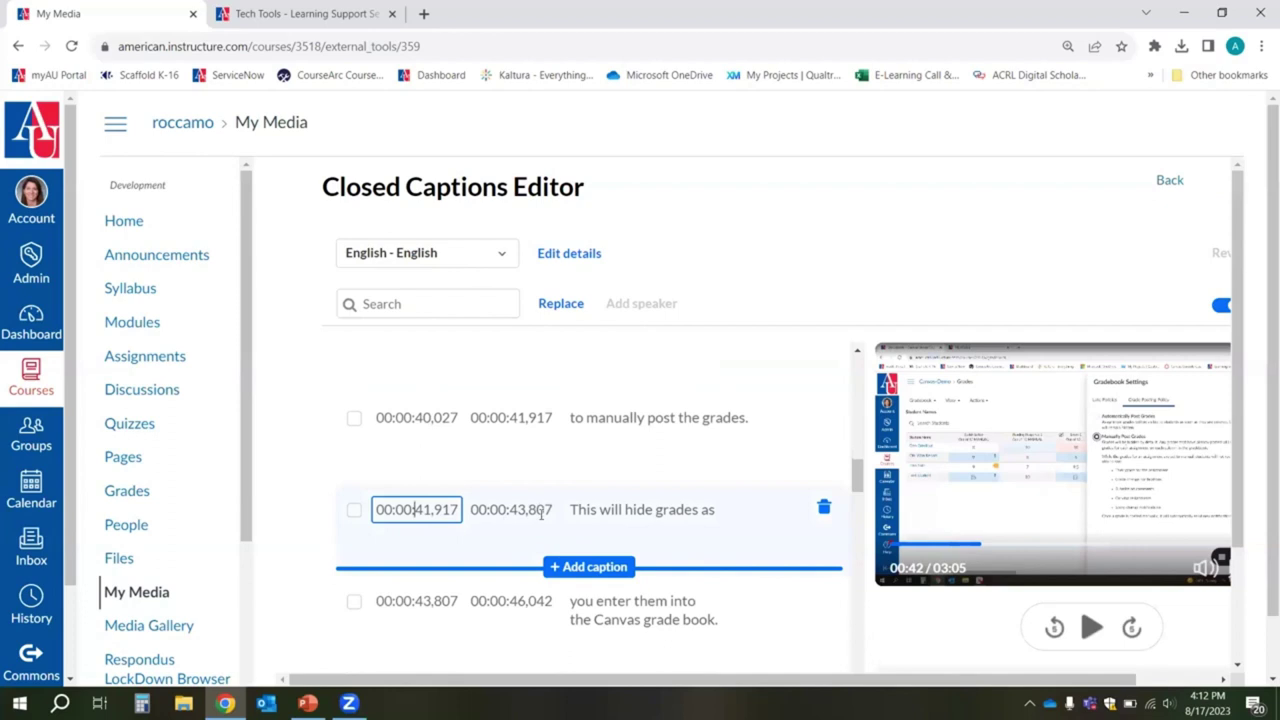
{"action": "left_click", "coordinate": [694, 509]}
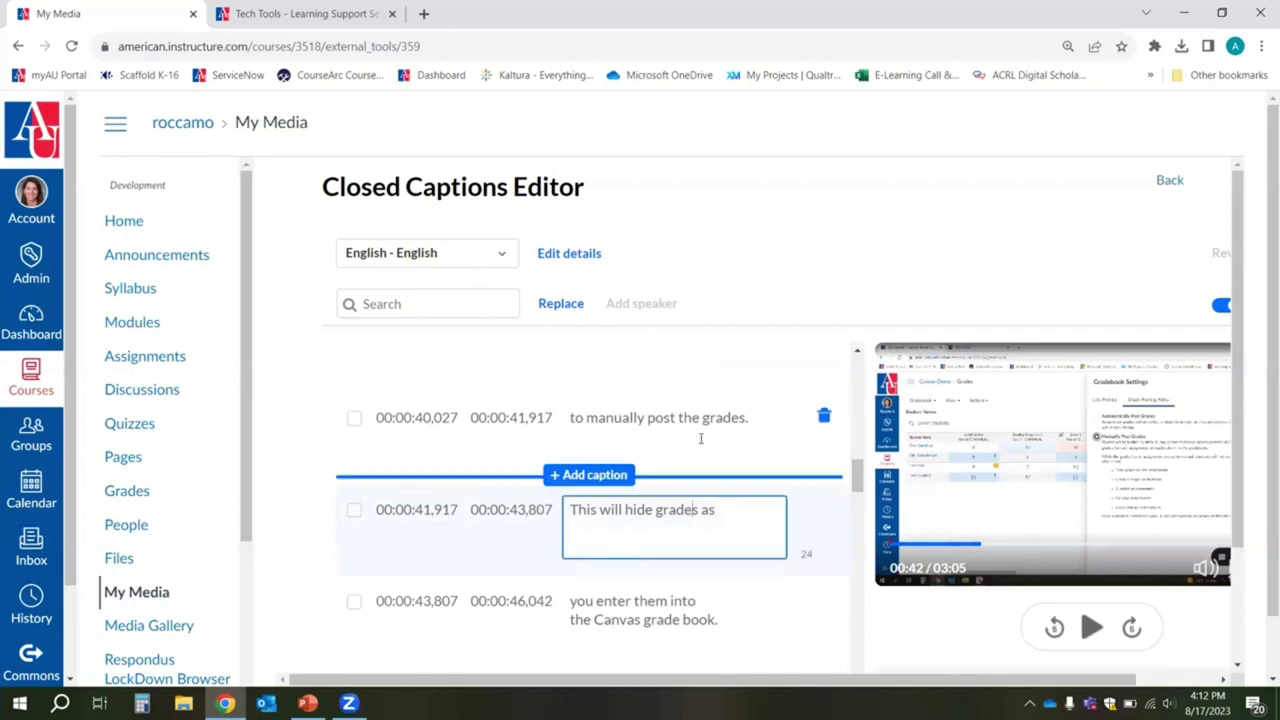
{"action": "scroll", "coordinate": [703, 480], "scroll_direction": "down", "scroll_amount": 2}
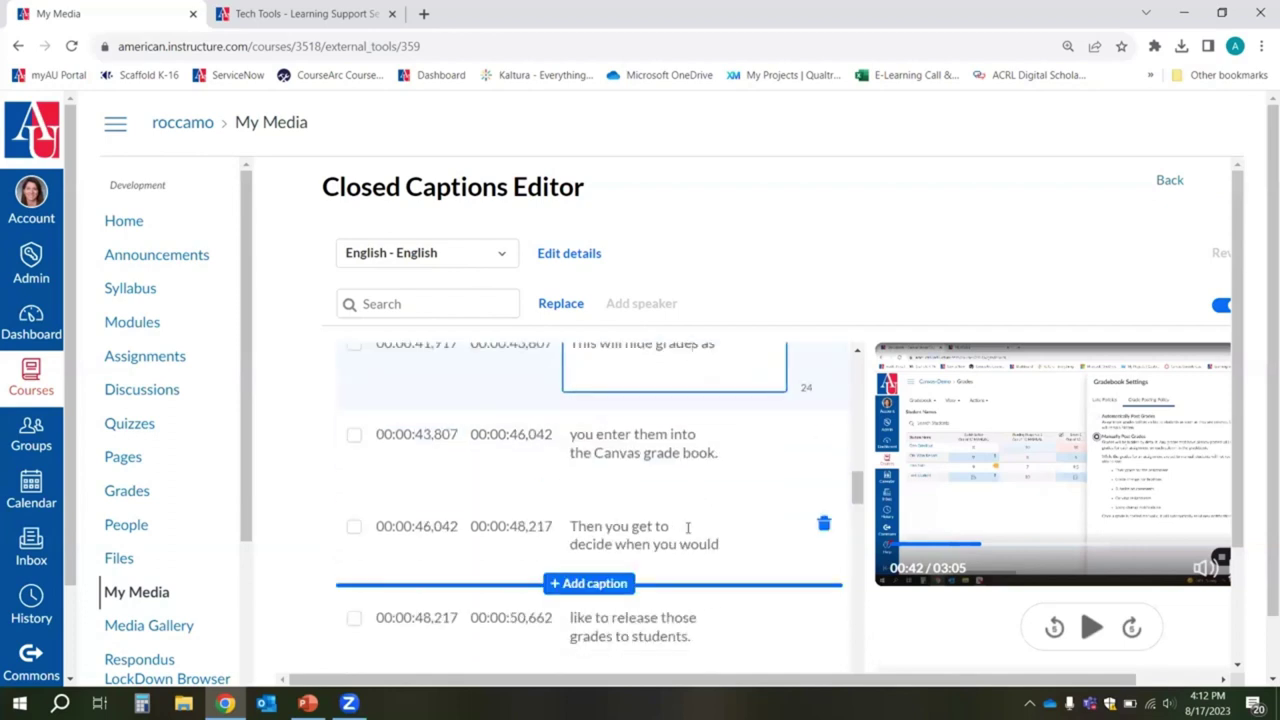
{"action": "scroll", "coordinate": [688, 527], "scroll_direction": "down", "scroll_amount": 2}
Step: Make the text of the caption starting at 00:00:17,070 editable and save the changes to the captions
{"action": "scroll", "coordinate": [688, 530], "scroll_direction": "up", "scroll_amount": 8}
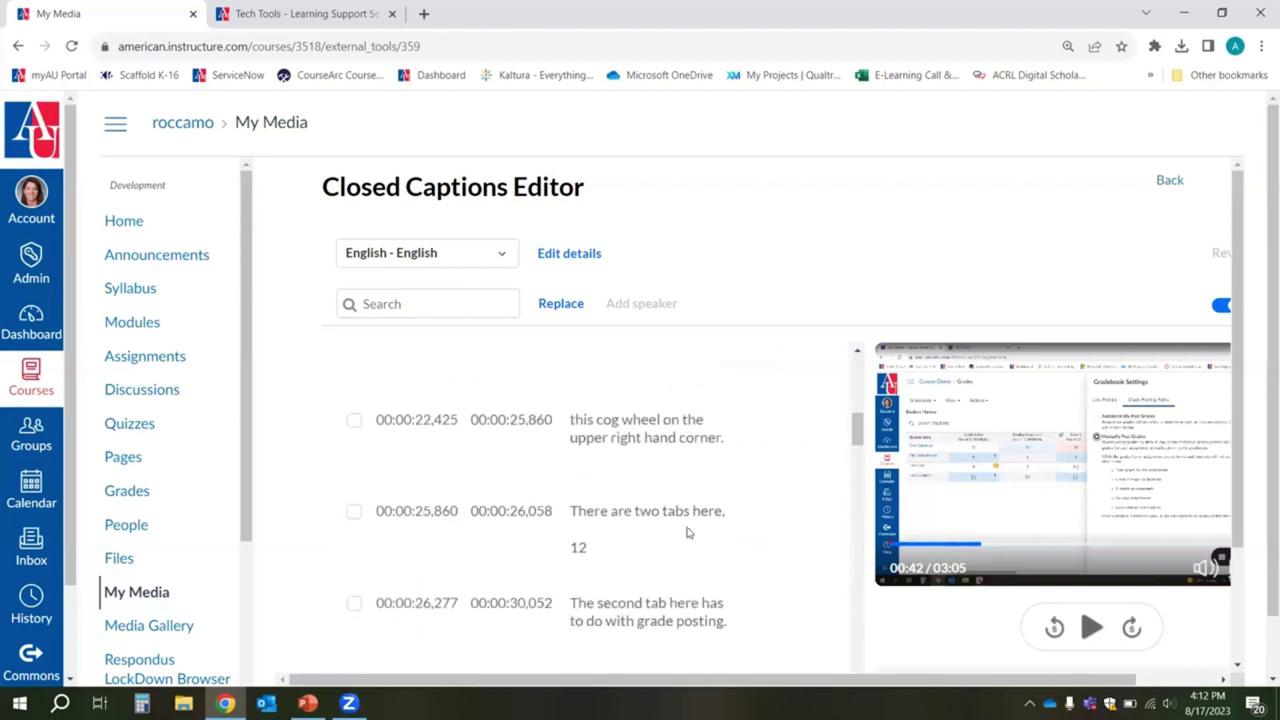
{"action": "scroll", "coordinate": [687, 533], "scroll_direction": "up", "scroll_amount": 2}
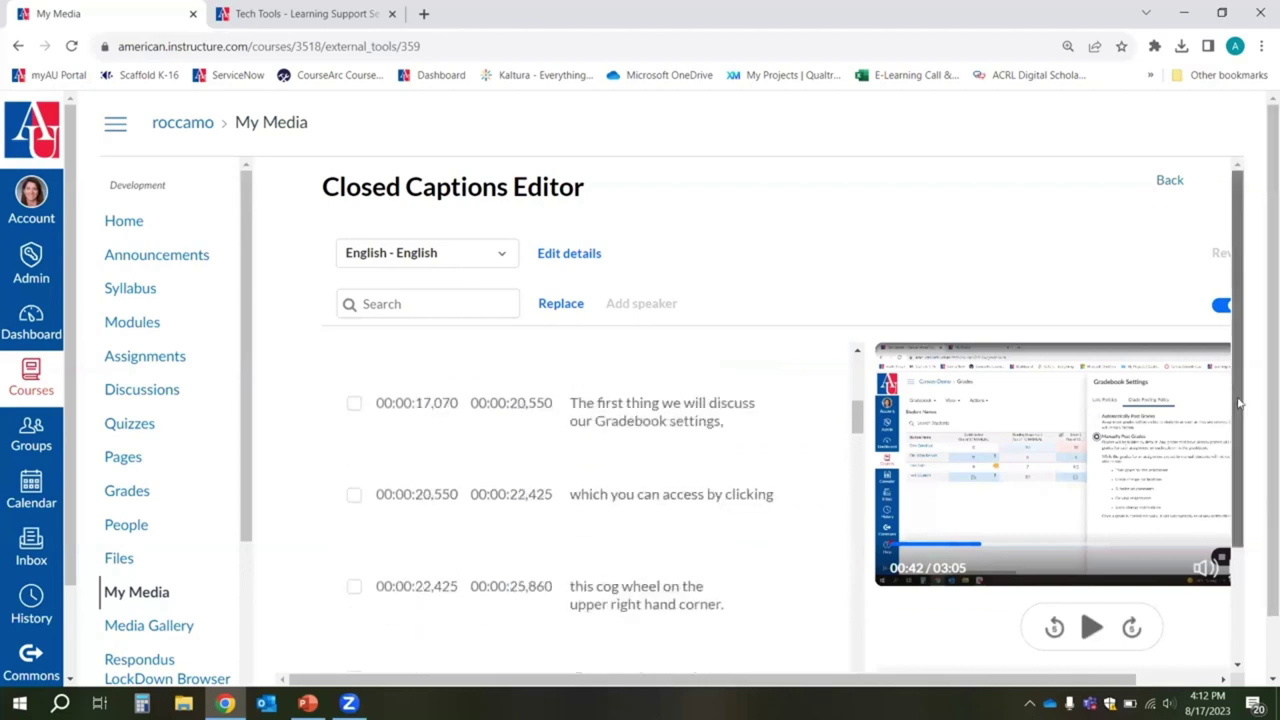
{"action": "left_click_drag", "start_coordinate": [1238, 403], "coordinate": [1233, 560]}
{"action": "scroll", "coordinate": [1245, 410], "scroll_direction": "up", "scroll_amount": 3}
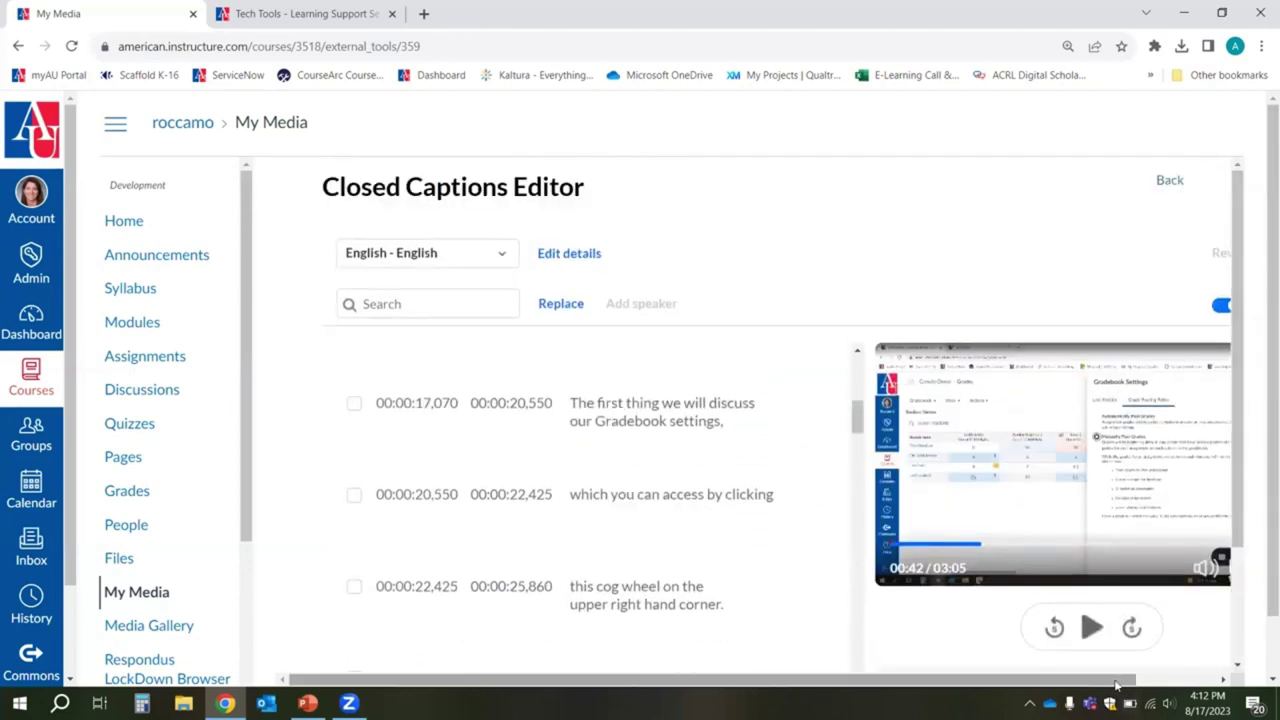
{"action": "left_click_drag", "start_coordinate": [1117, 684], "coordinate": [1218, 684]}
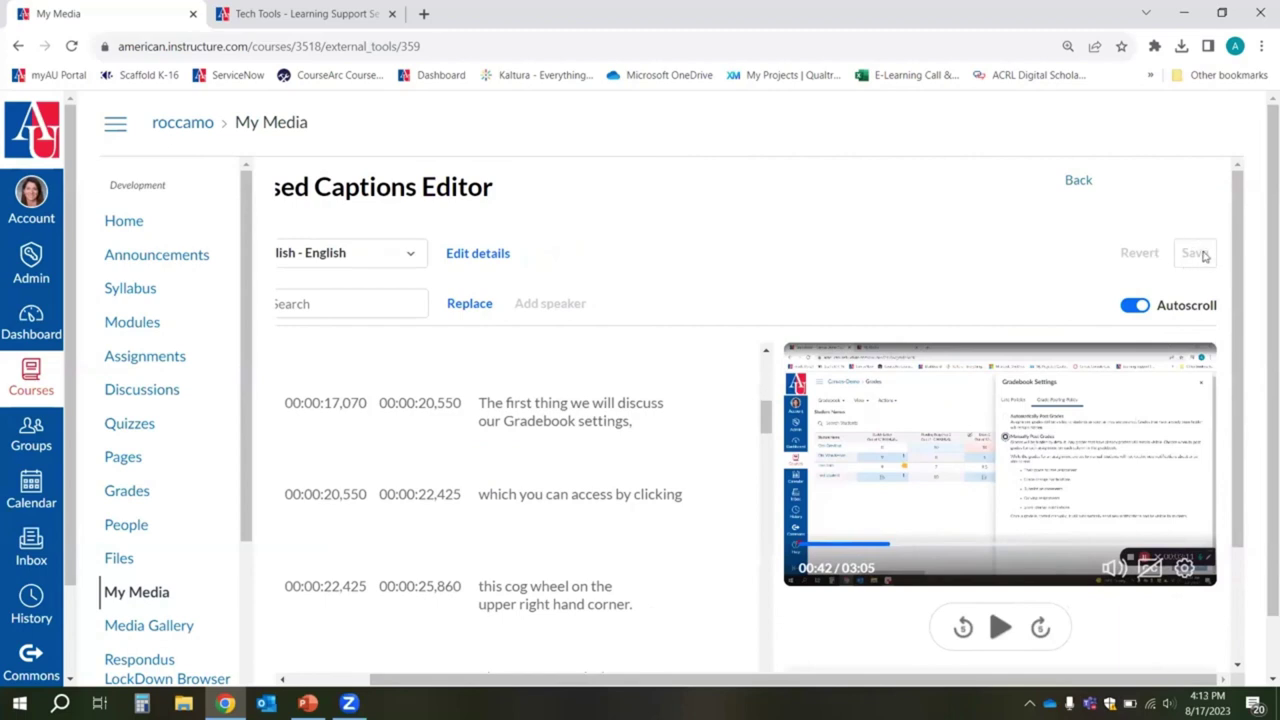
{"action": "left_click", "coordinate": [655, 421]}
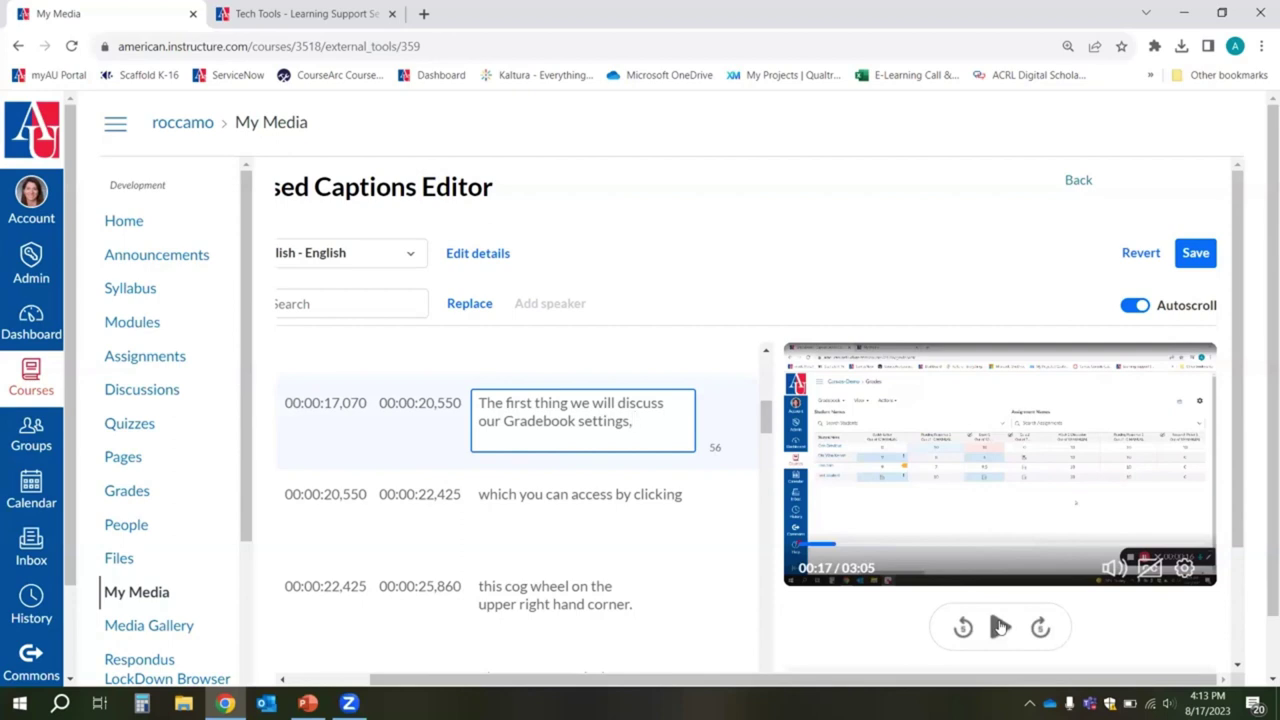
{"action": "scroll", "coordinate": [657, 491], "scroll_direction": "down", "scroll_amount": 1}
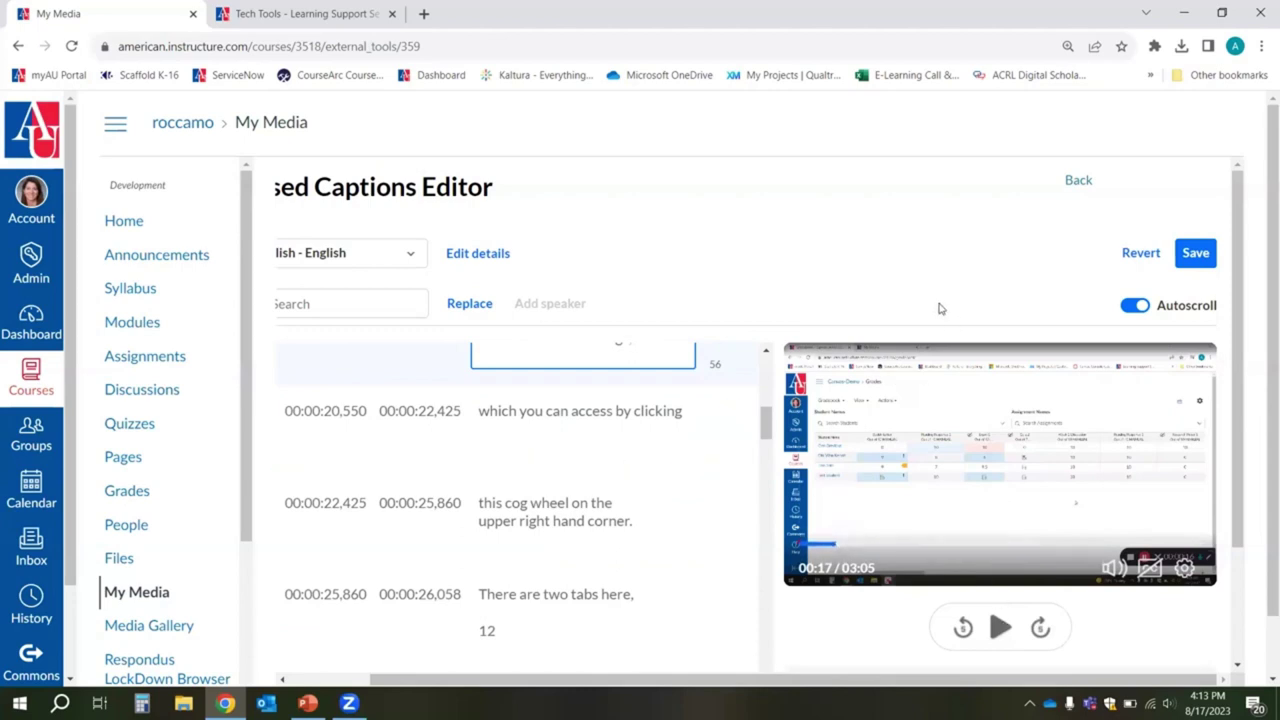
{"action": "left_click", "coordinate": [1195, 255]}
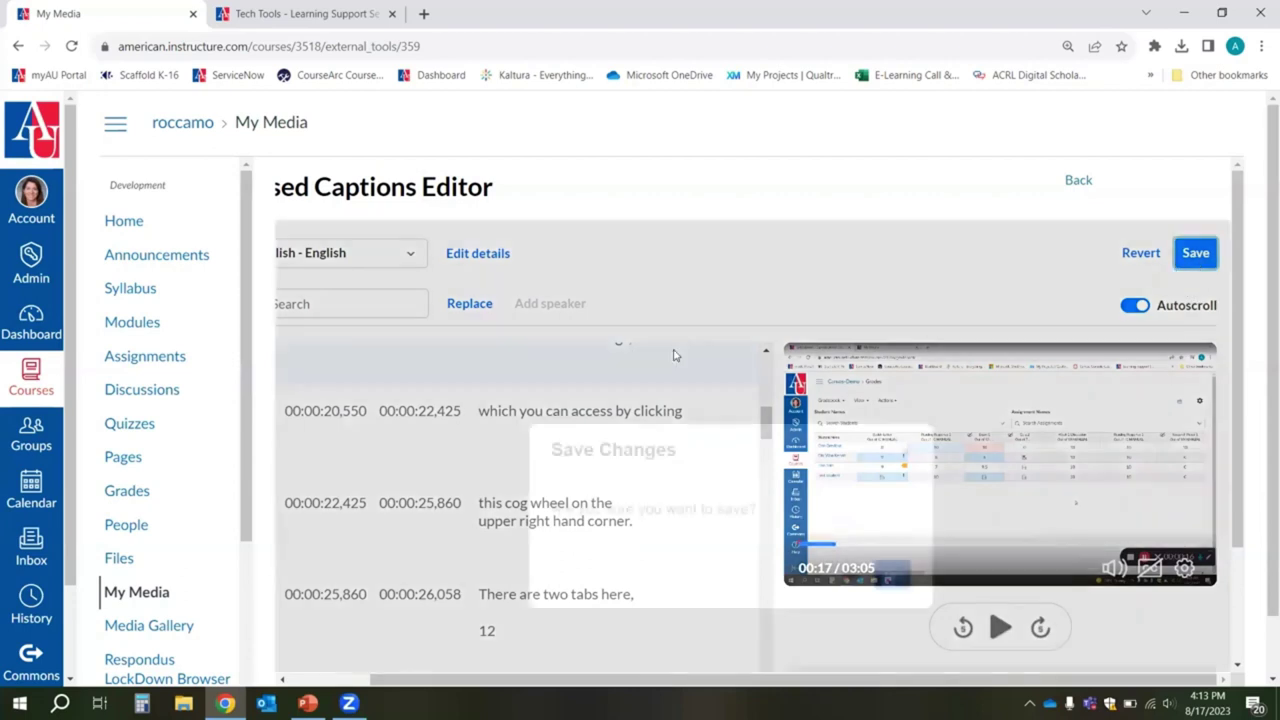
{"action": "left_click", "coordinate": [890, 576]}
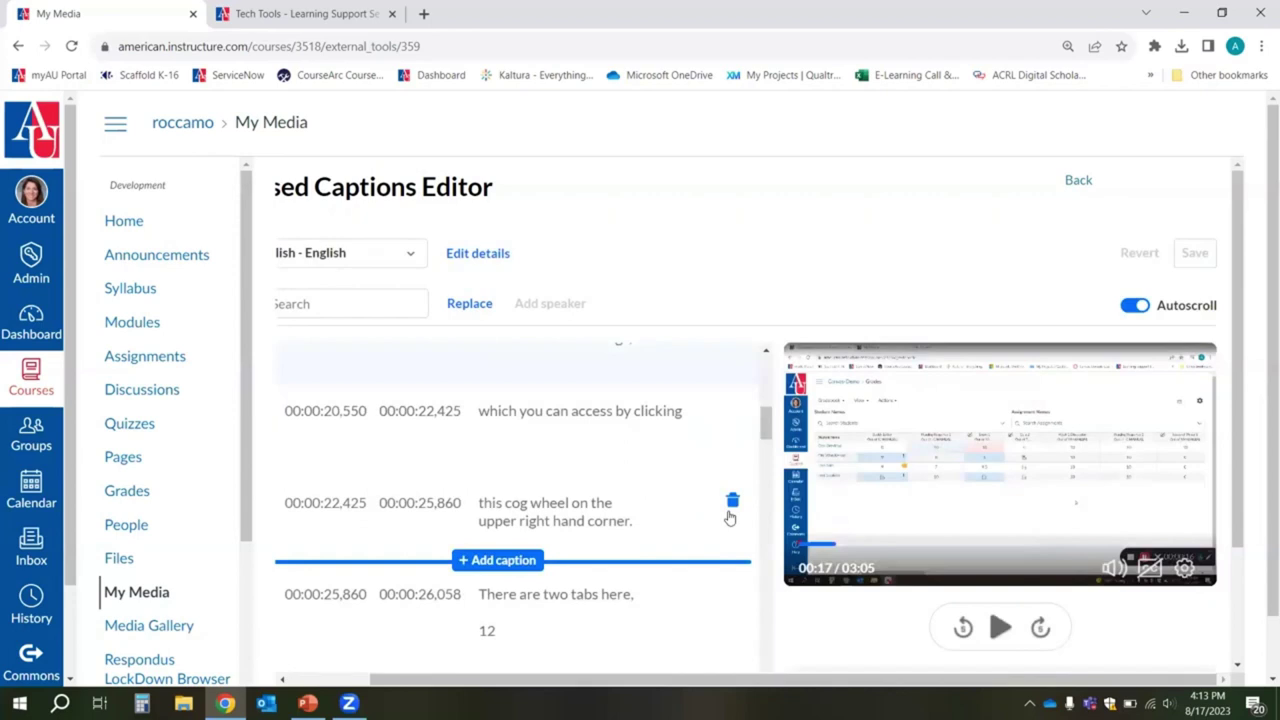
Step: Look over the saved captions once more and return to the course's My Media list
{"action": "scroll", "coordinate": [337, 558], "scroll_direction": "left", "scroll_amount": 3}
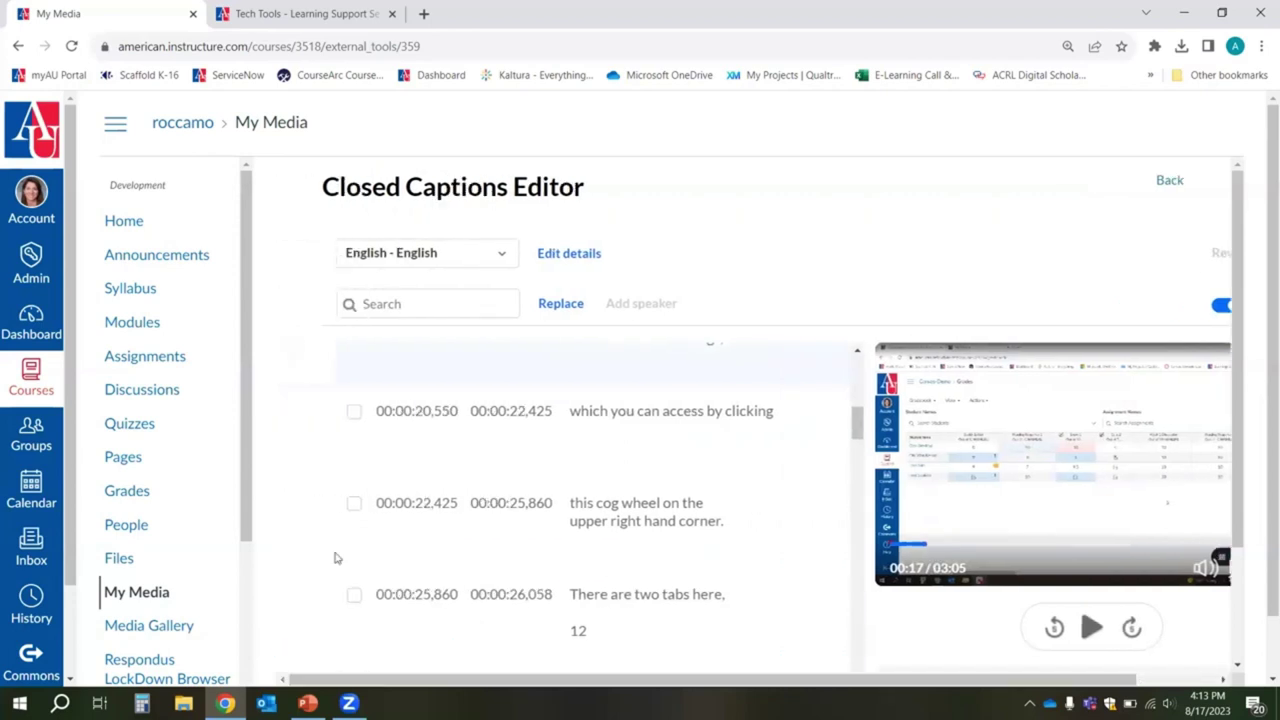
{"action": "scroll", "coordinate": [314, 466], "scroll_direction": "down", "scroll_amount": 2}
{"action": "scroll", "coordinate": [329, 463], "scroll_direction": "up", "scroll_amount": 2}
{"action": "scroll", "coordinate": [546, 471], "scroll_direction": "down", "scroll_amount": 5}
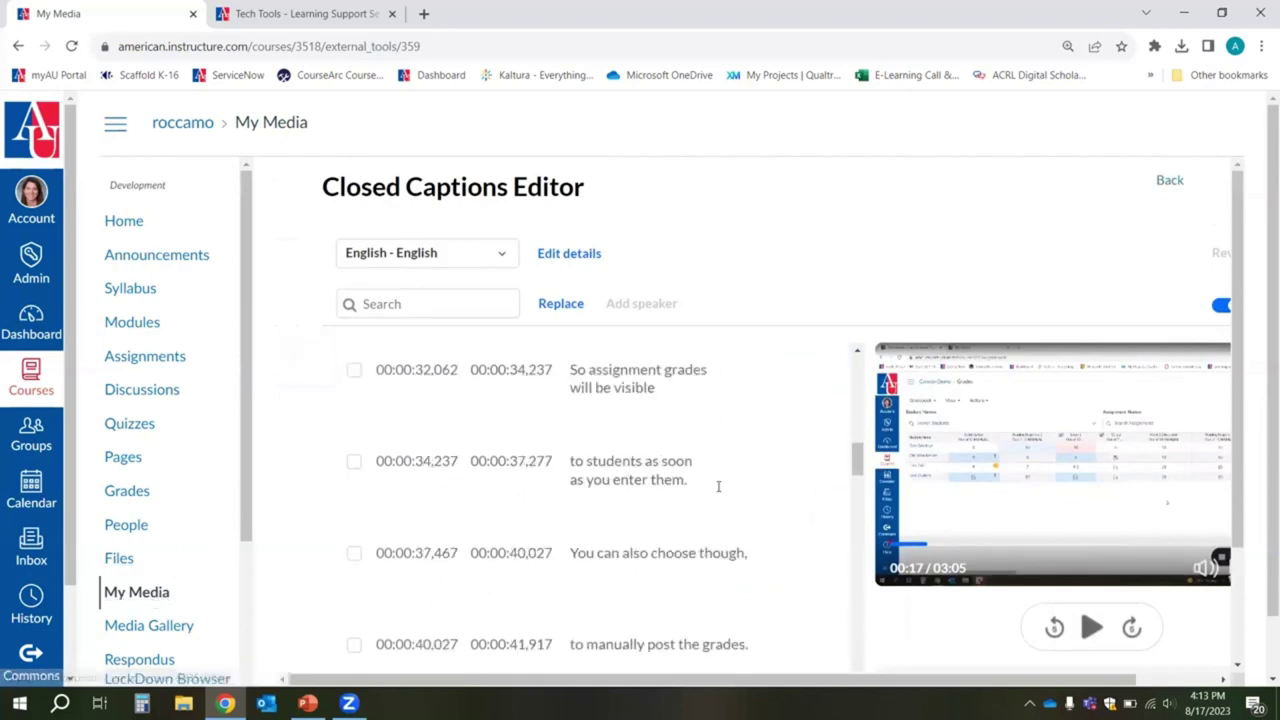
{"action": "left_click", "coordinate": [112, 592]}
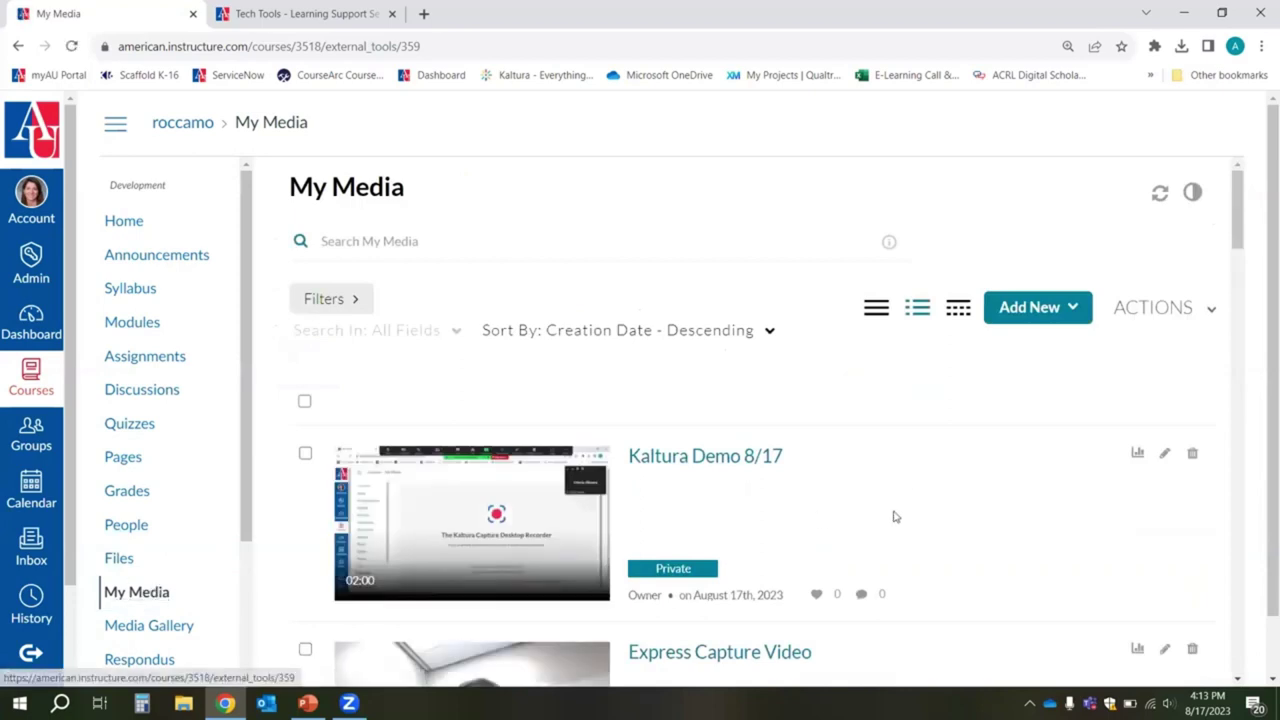
Step: Open "Clip of Canvas_Advanced: Advanced Gradebook Features - Quiz" for editing and view its details and caption files
{"action": "scroll", "coordinate": [1017, 520], "scroll_direction": "down", "scroll_amount": 5}
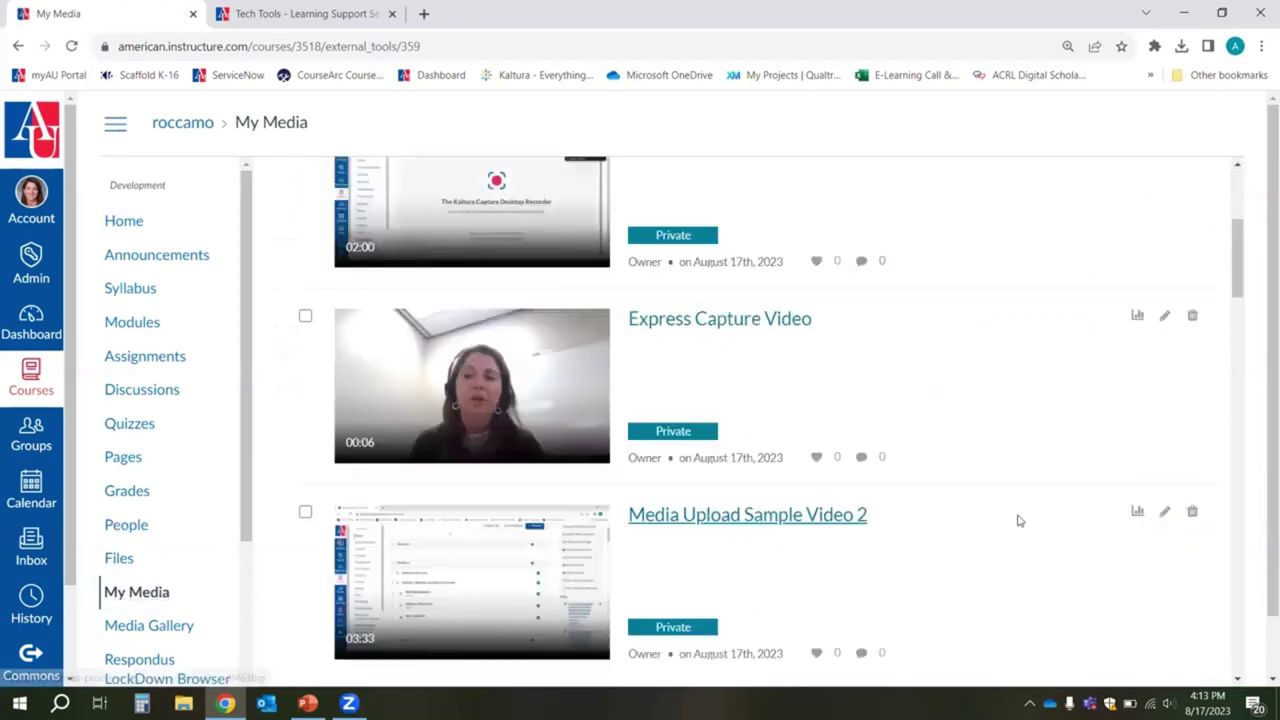
{"action": "scroll", "coordinate": [1073, 507], "scroll_direction": "down", "scroll_amount": 1}
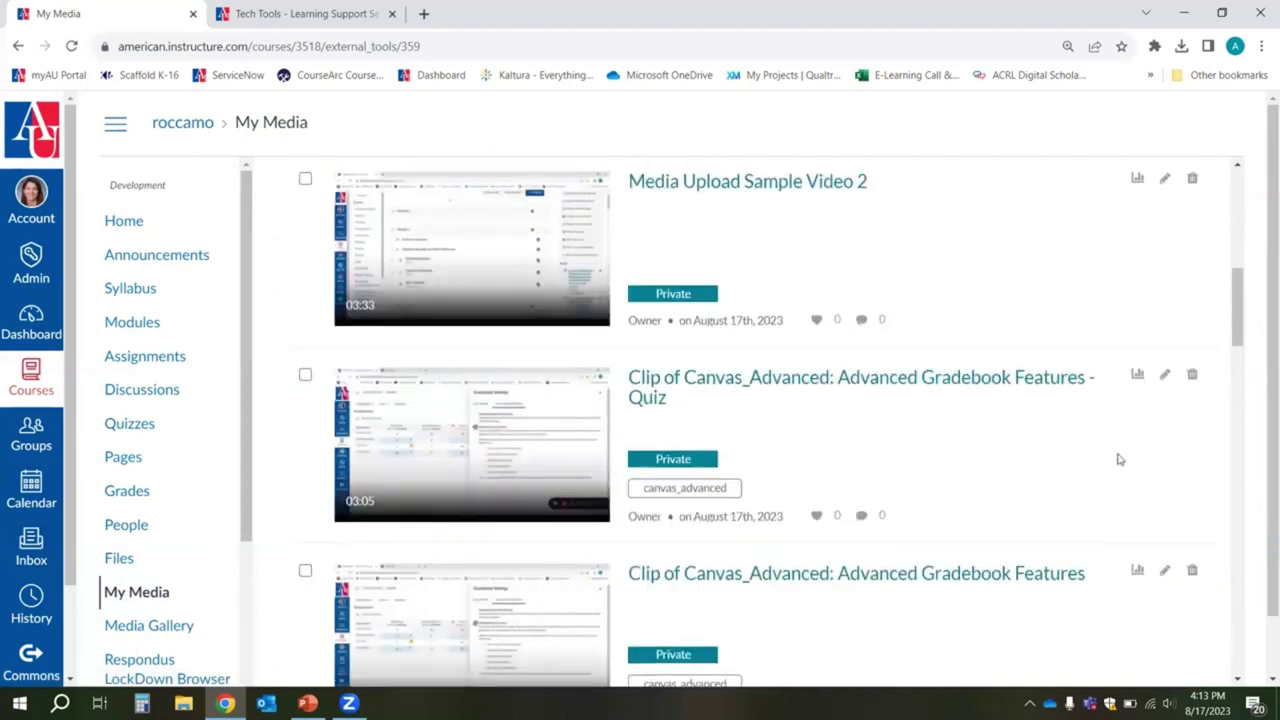
{"action": "left_click", "coordinate": [1165, 377]}
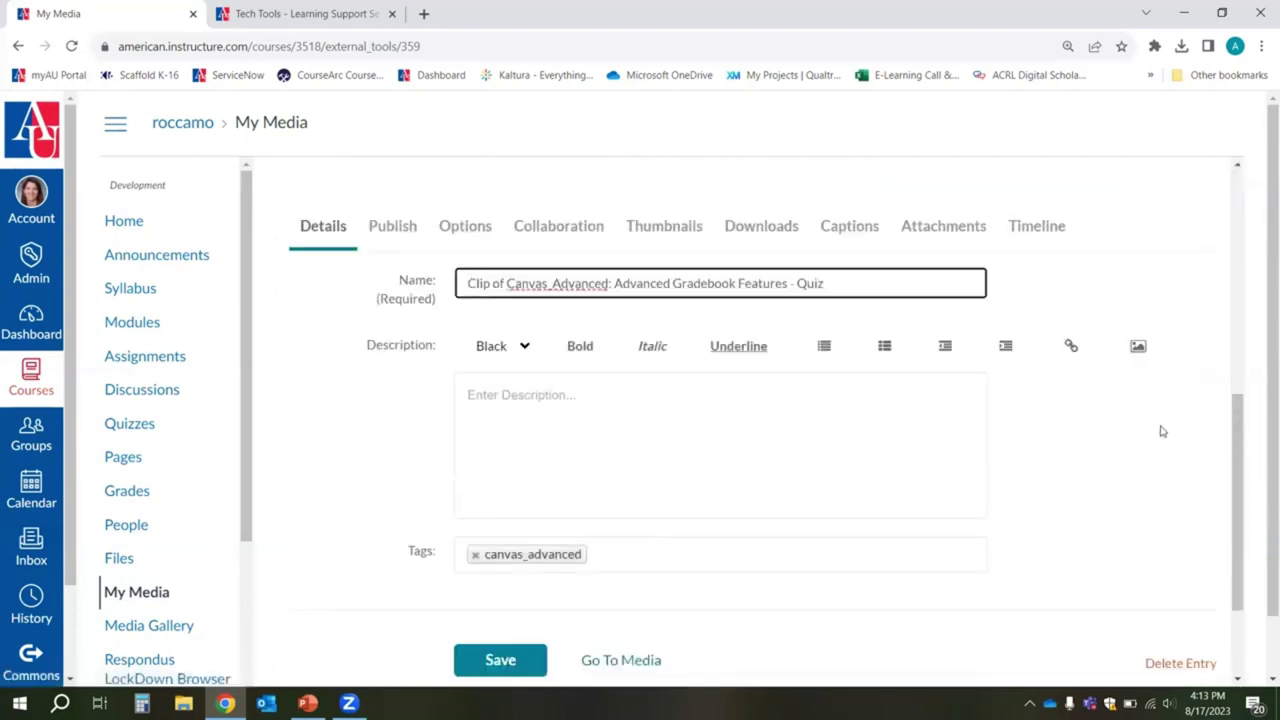
{"action": "scroll", "coordinate": [1157, 443], "scroll_direction": "up", "scroll_amount": 4}
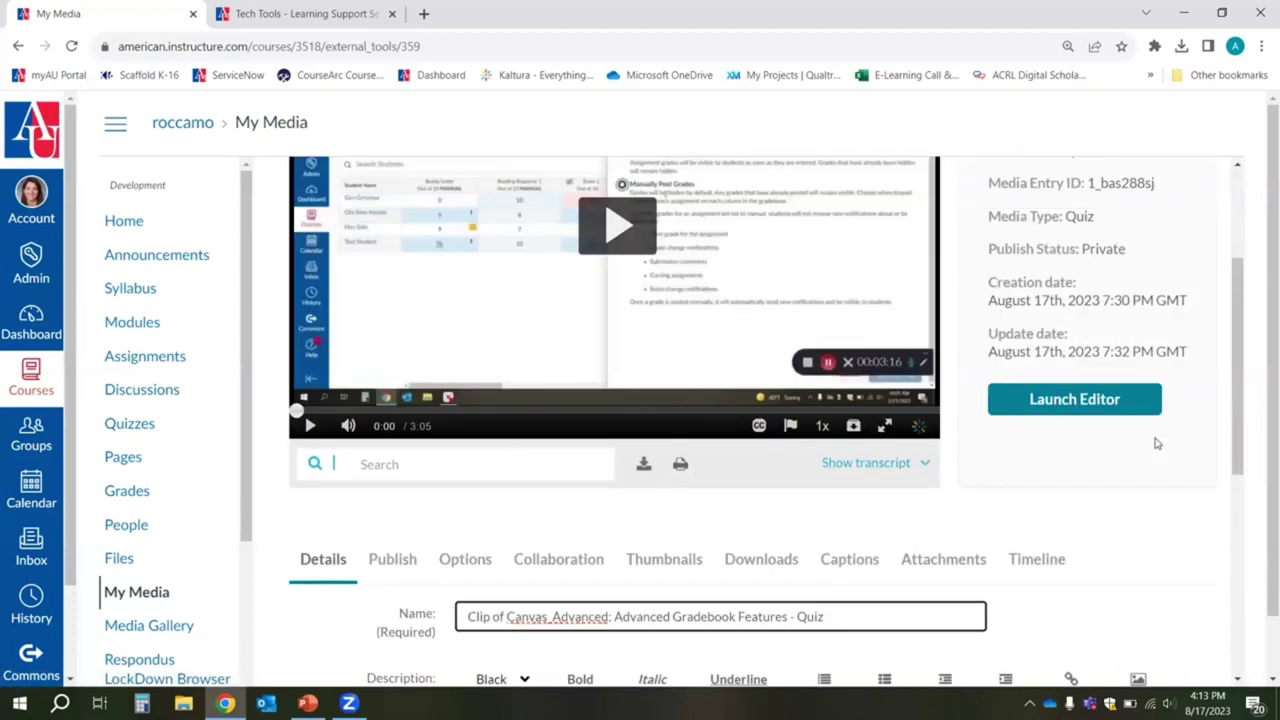
{"action": "scroll", "coordinate": [1157, 443], "scroll_direction": "down", "scroll_amount": 2}
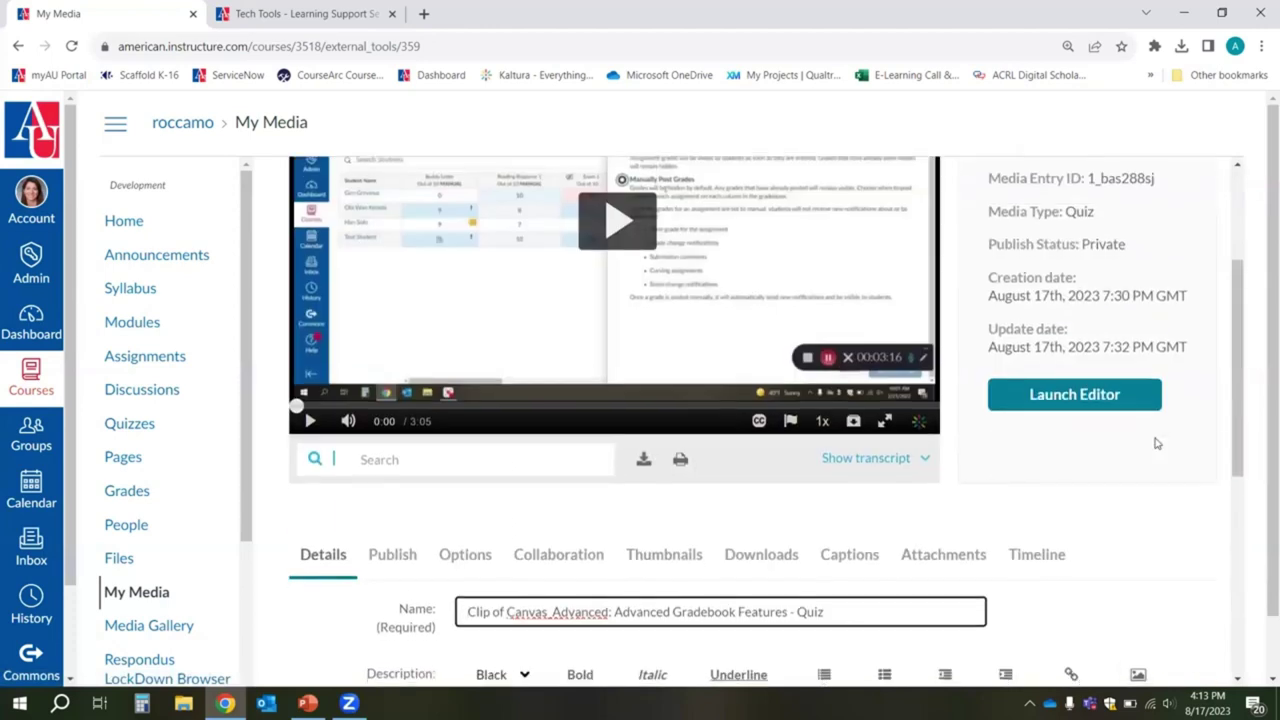
{"action": "scroll", "coordinate": [772, 480], "scroll_direction": "down", "scroll_amount": 1}
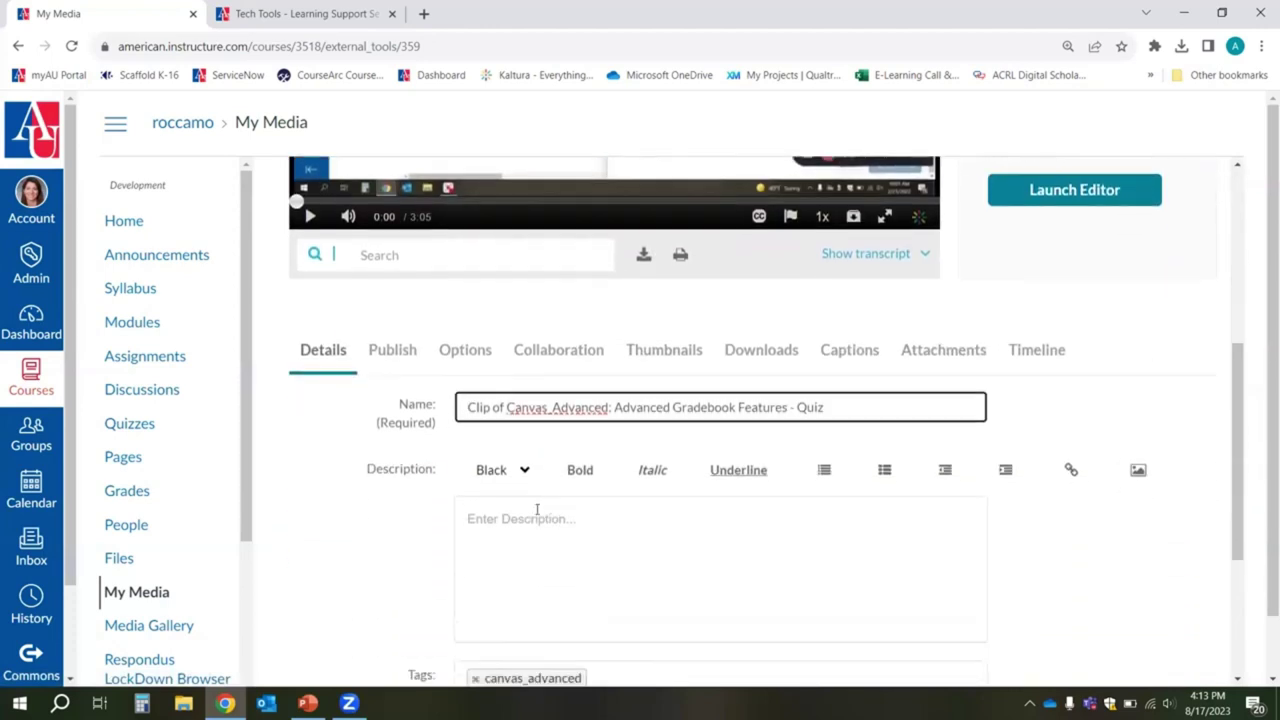
{"action": "left_click", "coordinate": [848, 318]}
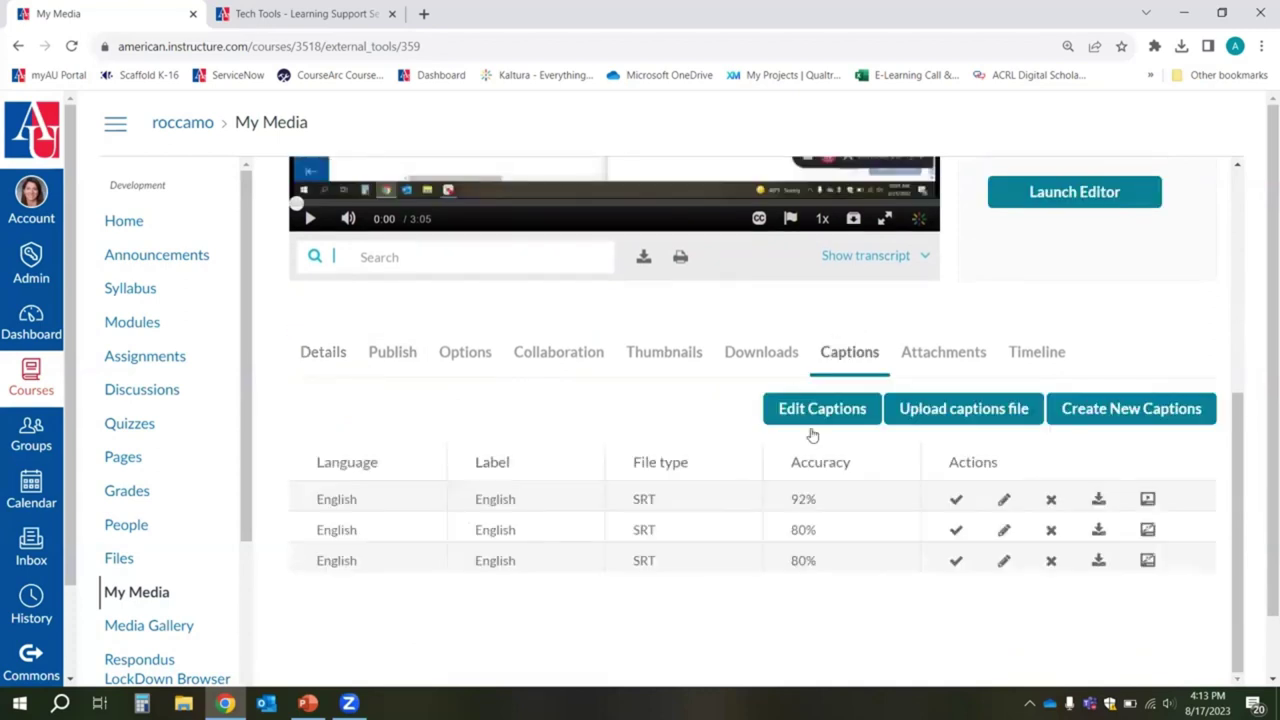
{"action": "scroll", "coordinate": [1148, 486], "scroll_direction": "up", "scroll_amount": 2}
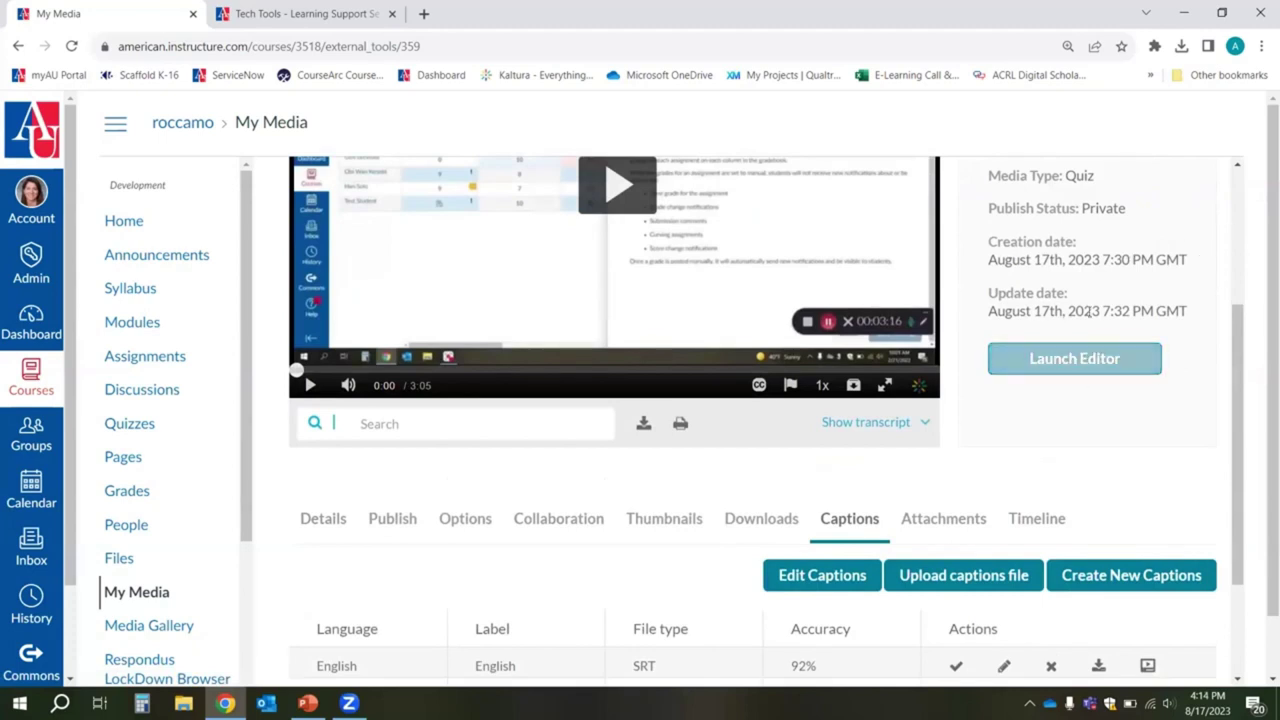
Step: Launch the editor for the quiz clip, look over its quiz settings and timeline, and return to the clip's edit page
{"action": "left_click", "coordinate": [1072, 366]}
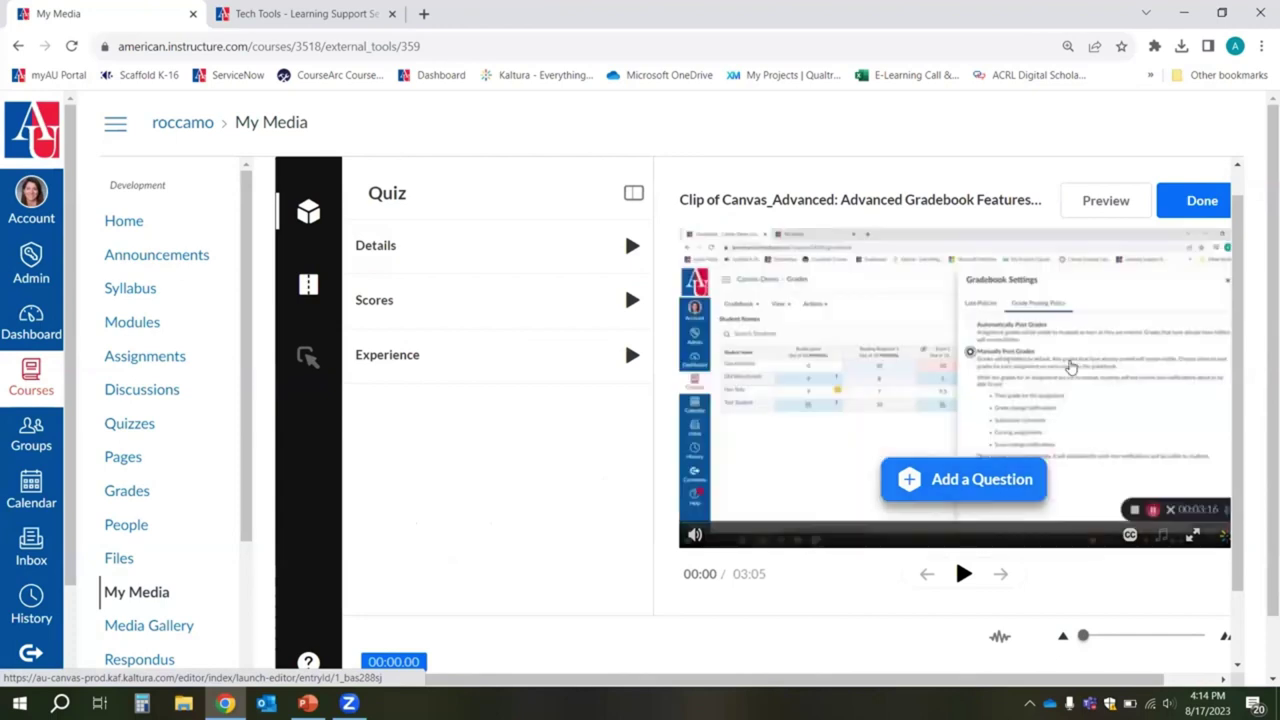
{"action": "scroll", "coordinate": [1070, 368], "scroll_direction": "down", "scroll_amount": 1}
{"action": "scroll", "coordinate": [1070, 368], "scroll_direction": "up", "scroll_amount": 2}
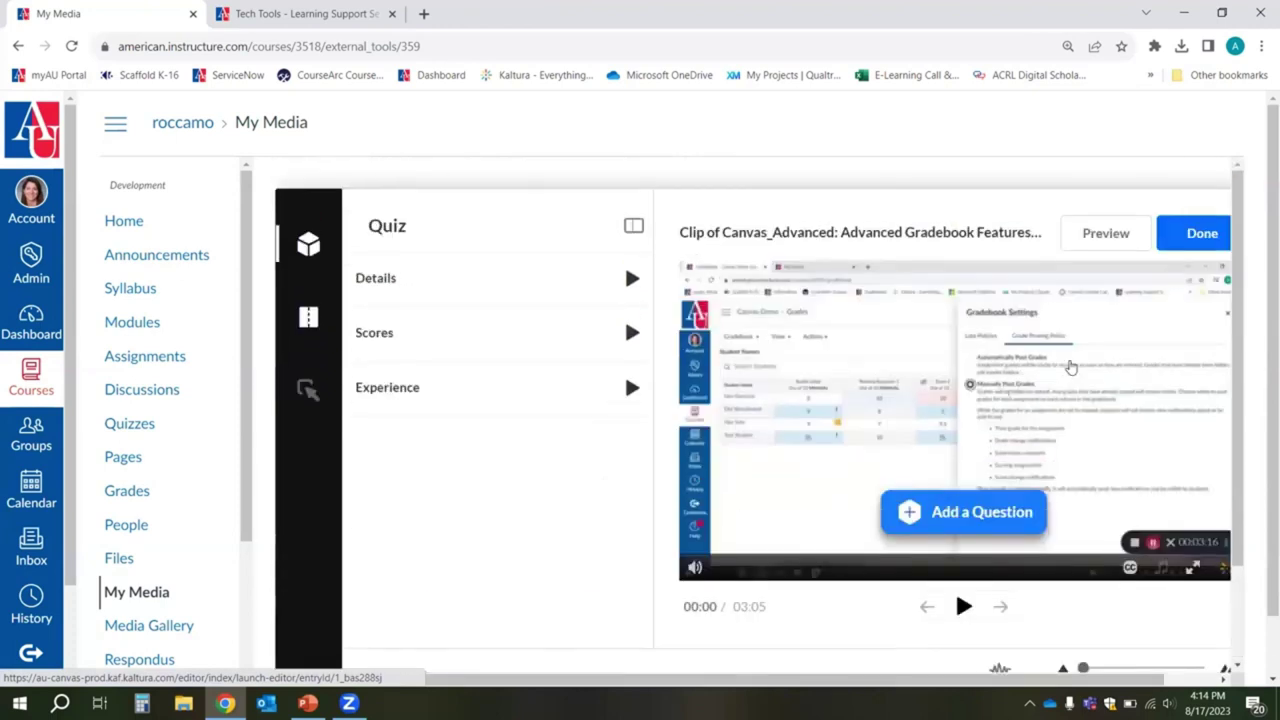
{"action": "scroll", "coordinate": [1070, 368], "scroll_direction": "down", "scroll_amount": 2}
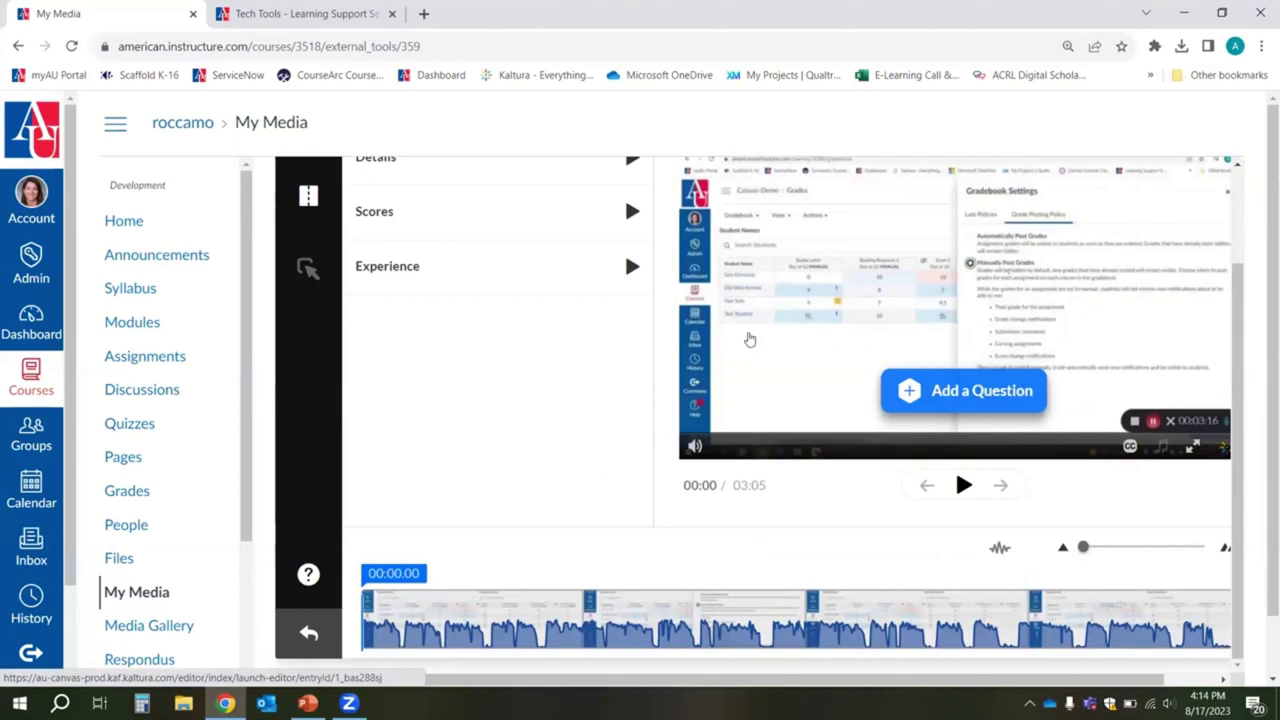
{"action": "right_click", "coordinate": [16, 46]}
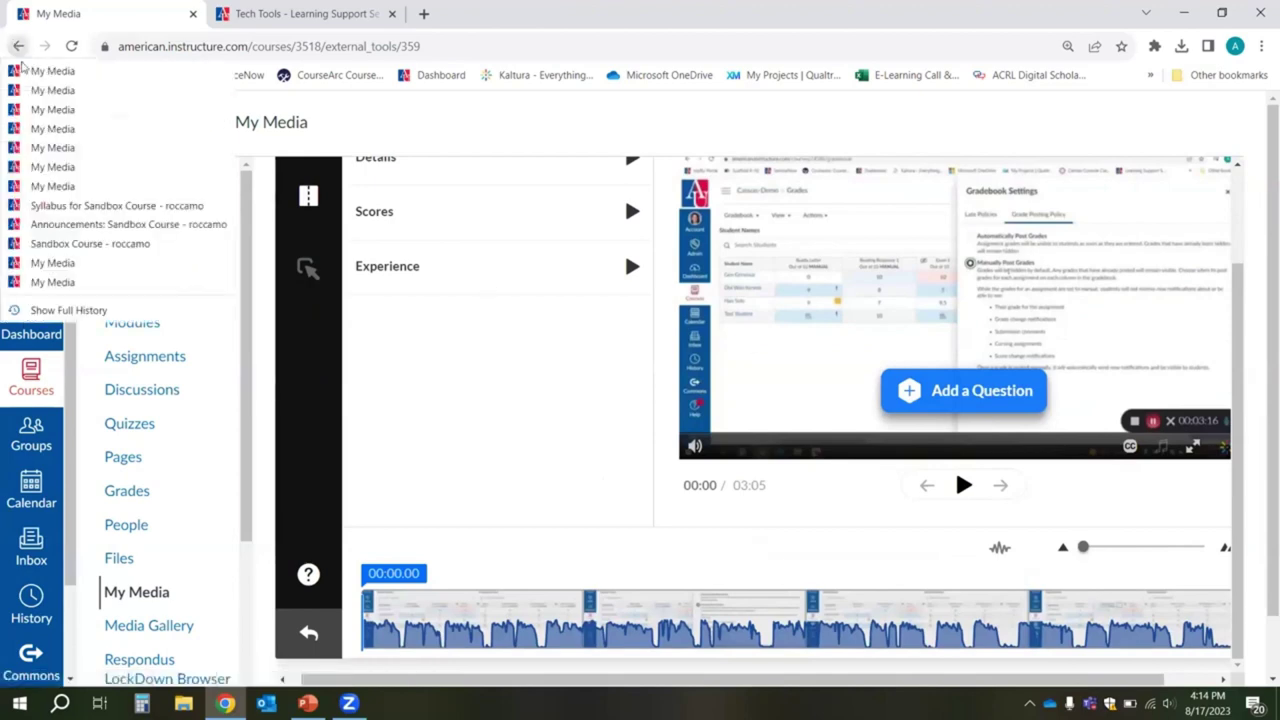
{"action": "left_click", "coordinate": [25, 68]}
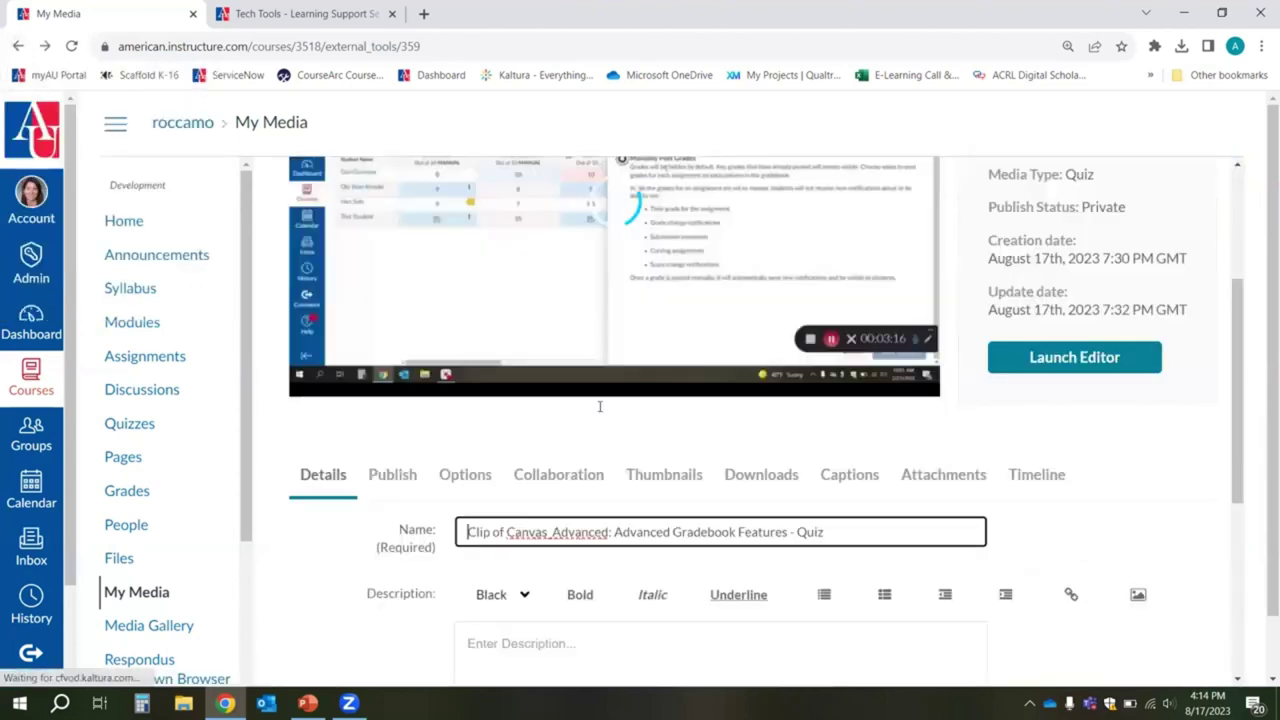
Step: Return to My Media and open "Clip of Canvas_Advanced: Advanced Gradebook Features" for editing
{"action": "left_click", "coordinate": [135, 592]}
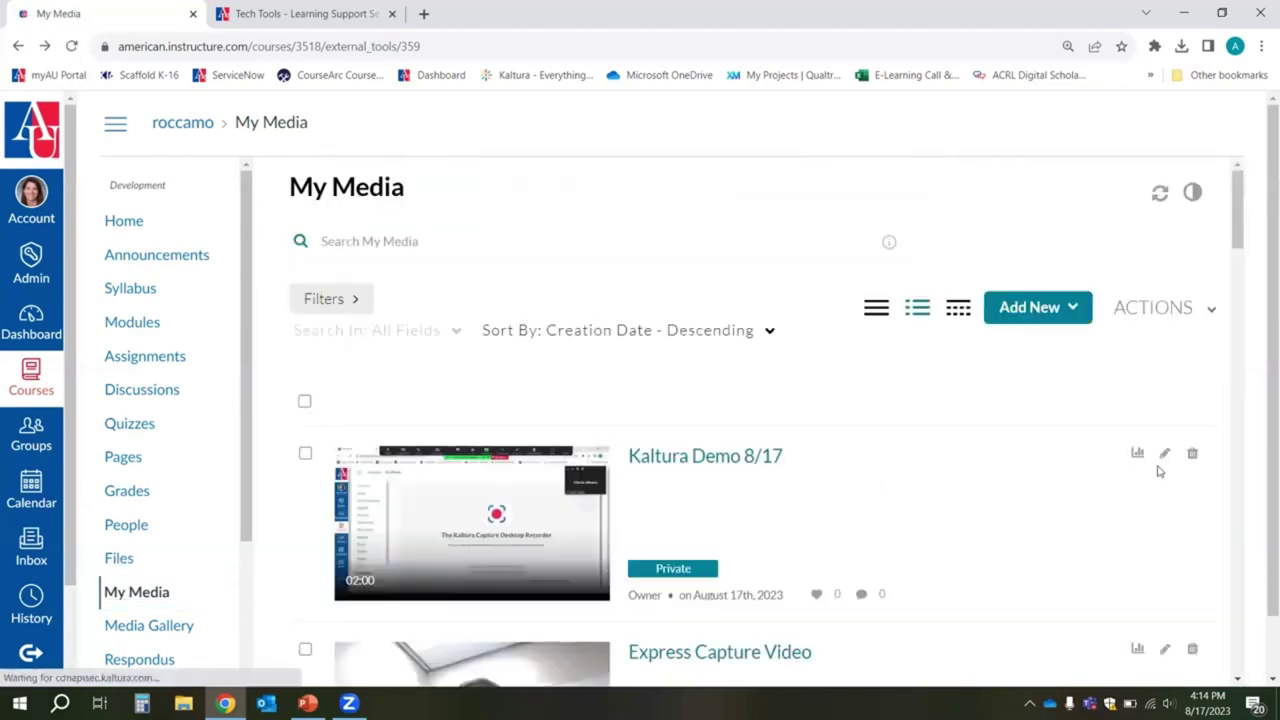
{"action": "scroll", "coordinate": [1159, 471], "scroll_direction": "down", "scroll_amount": 7}
{"action": "scroll", "coordinate": [1159, 471], "scroll_direction": "down", "scroll_amount": 2}
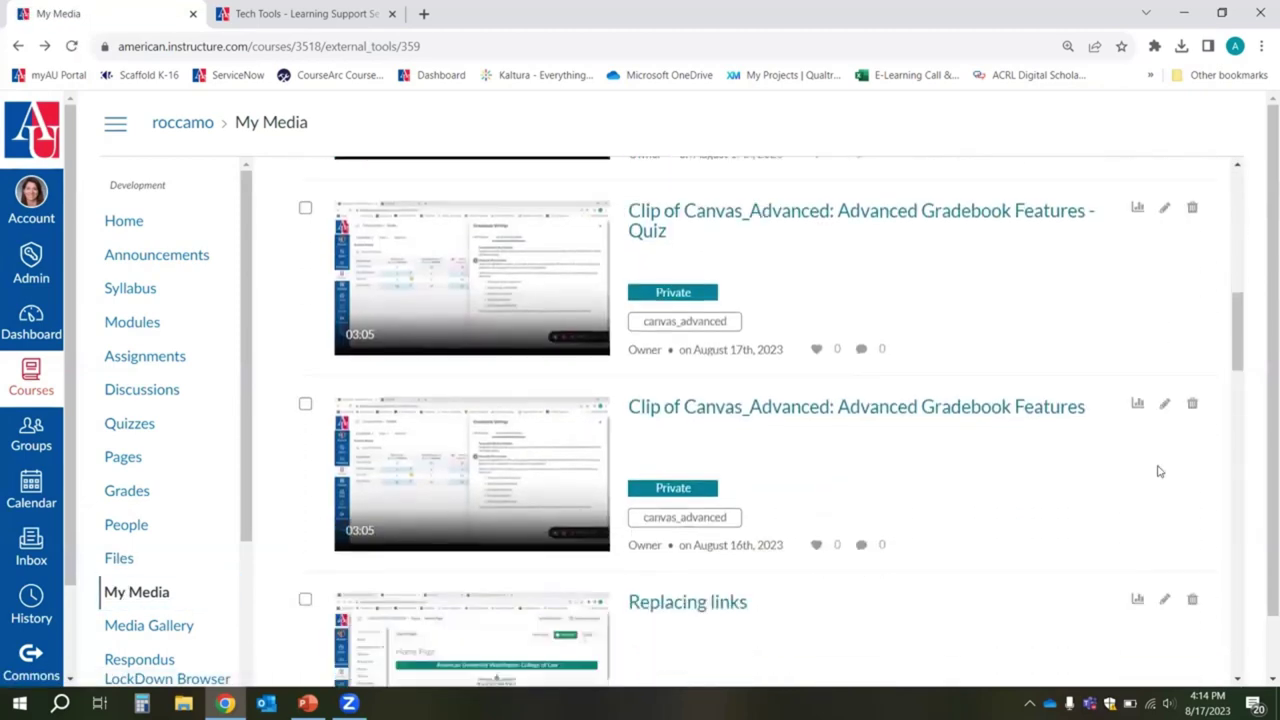
{"action": "scroll", "coordinate": [1159, 471], "scroll_direction": "down", "scroll_amount": 1}
{"action": "scroll", "coordinate": [1037, 446], "scroll_direction": "up", "scroll_amount": 1}
{"action": "left_click", "coordinate": [975, 406]}
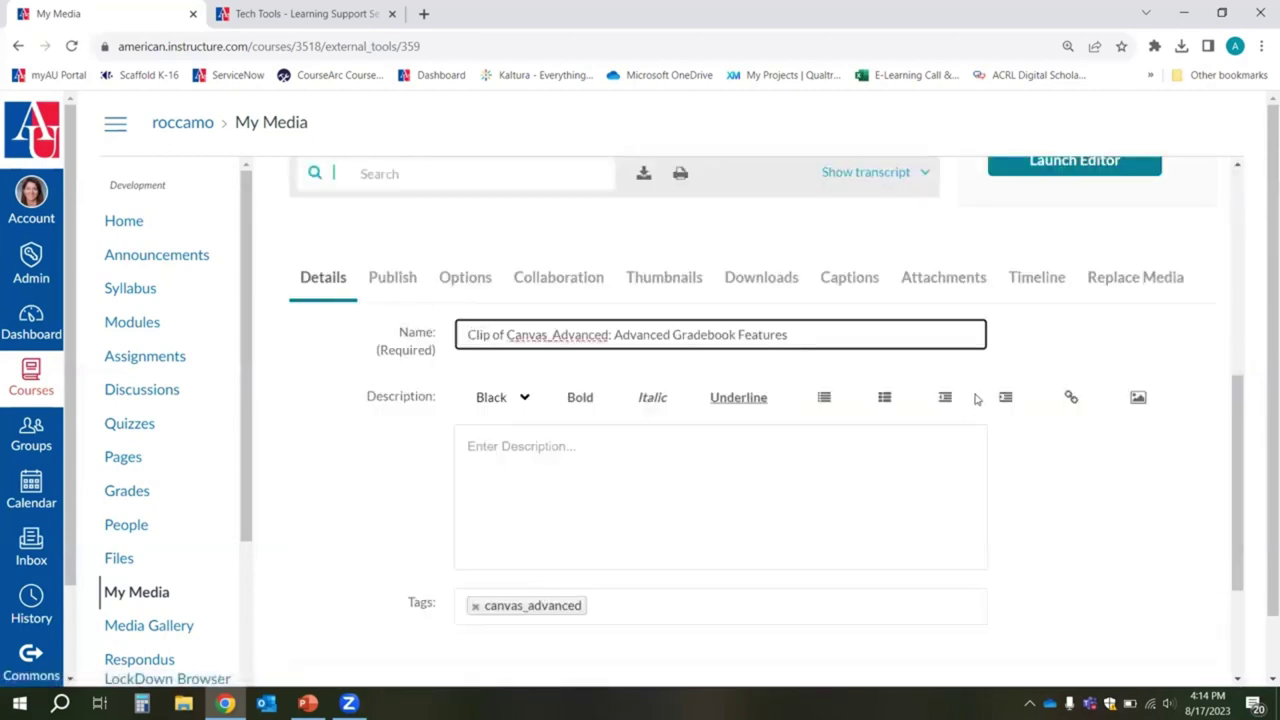
{"action": "scroll", "coordinate": [960, 372], "scroll_direction": "up", "scroll_amount": 3}
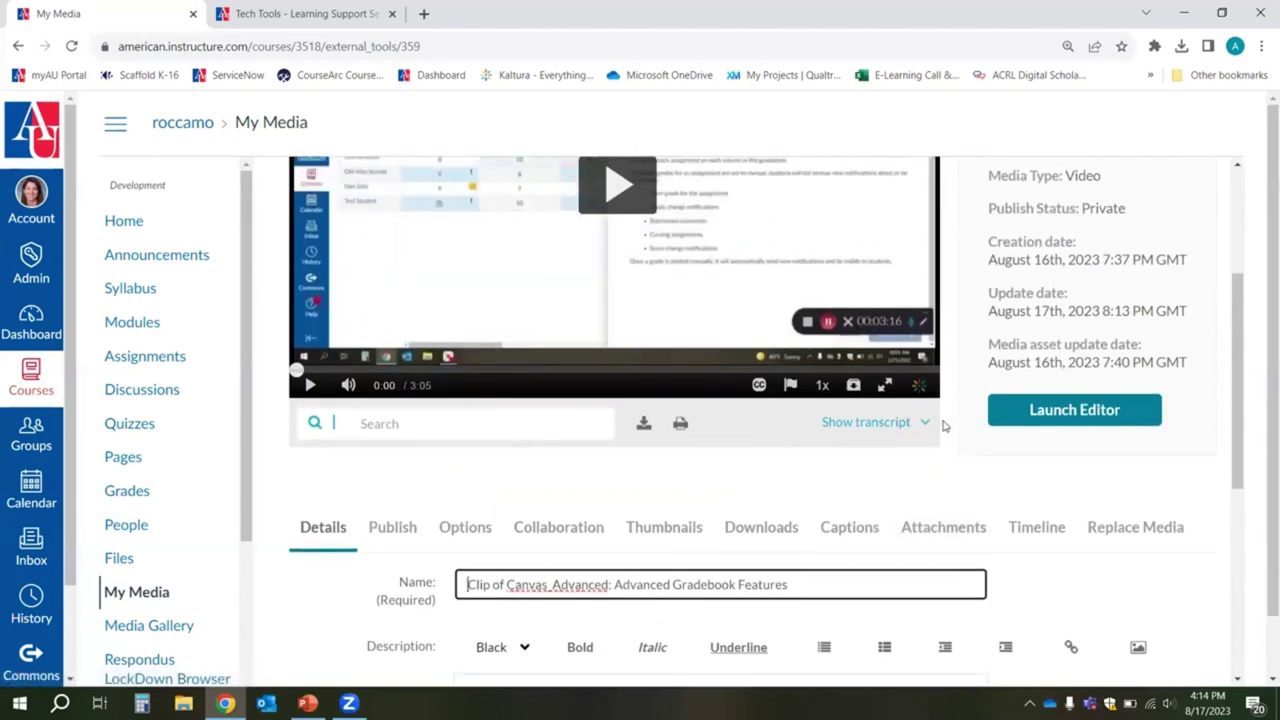
Step: Launch the media editor for the Advanced Gradebook Features clip and look over its preview and timeline
{"action": "left_click", "coordinate": [1074, 410]}
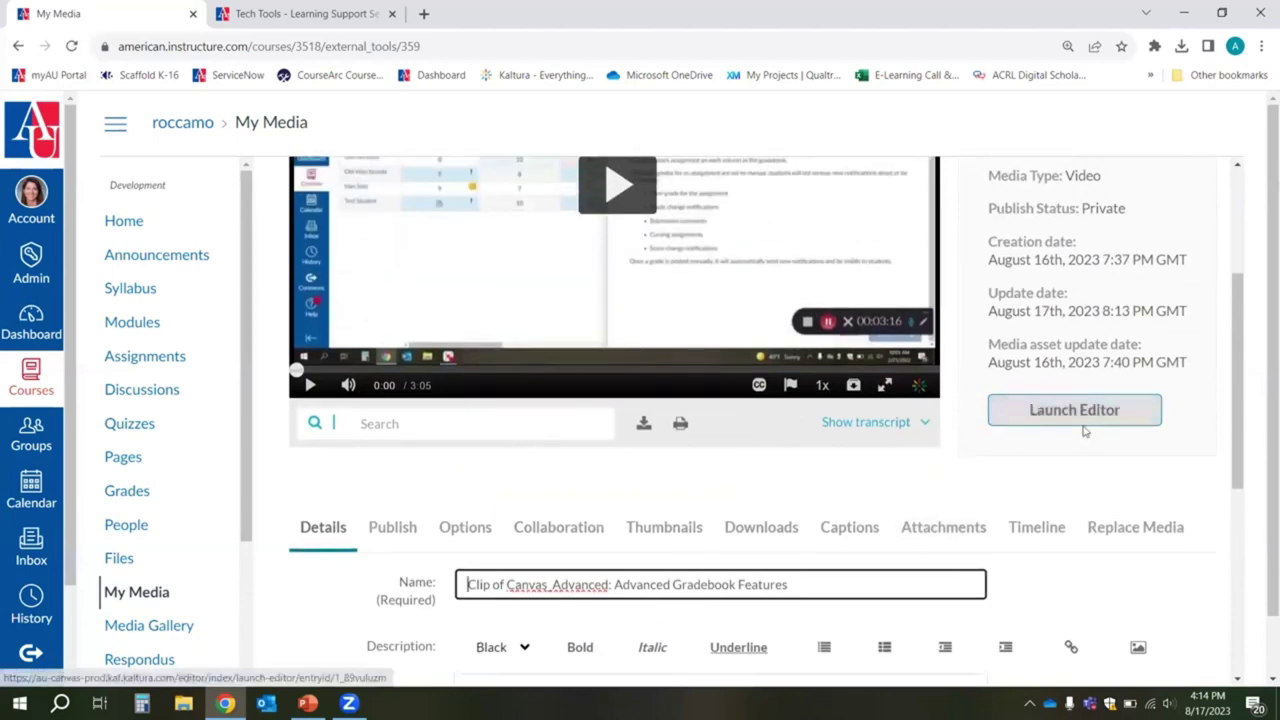
{"action": "left_click", "coordinate": [1074, 410]}
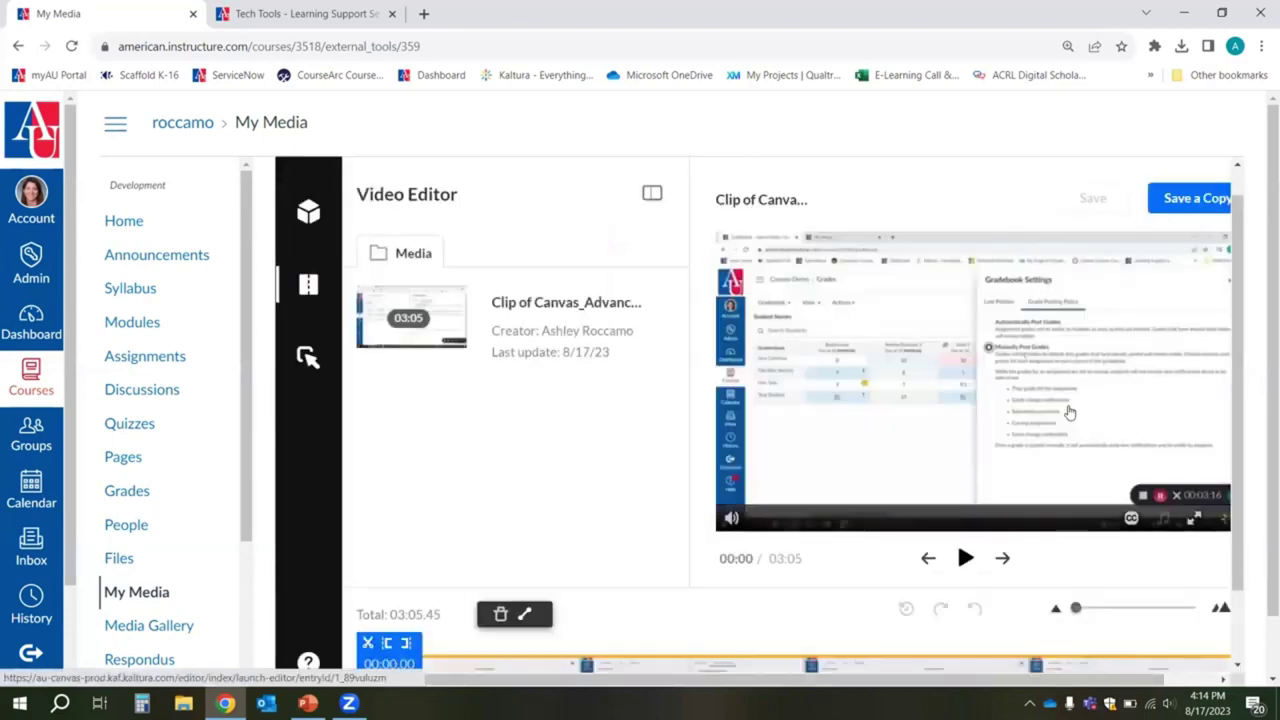
{"action": "scroll", "coordinate": [1069, 413], "scroll_direction": "down", "scroll_amount": 2}
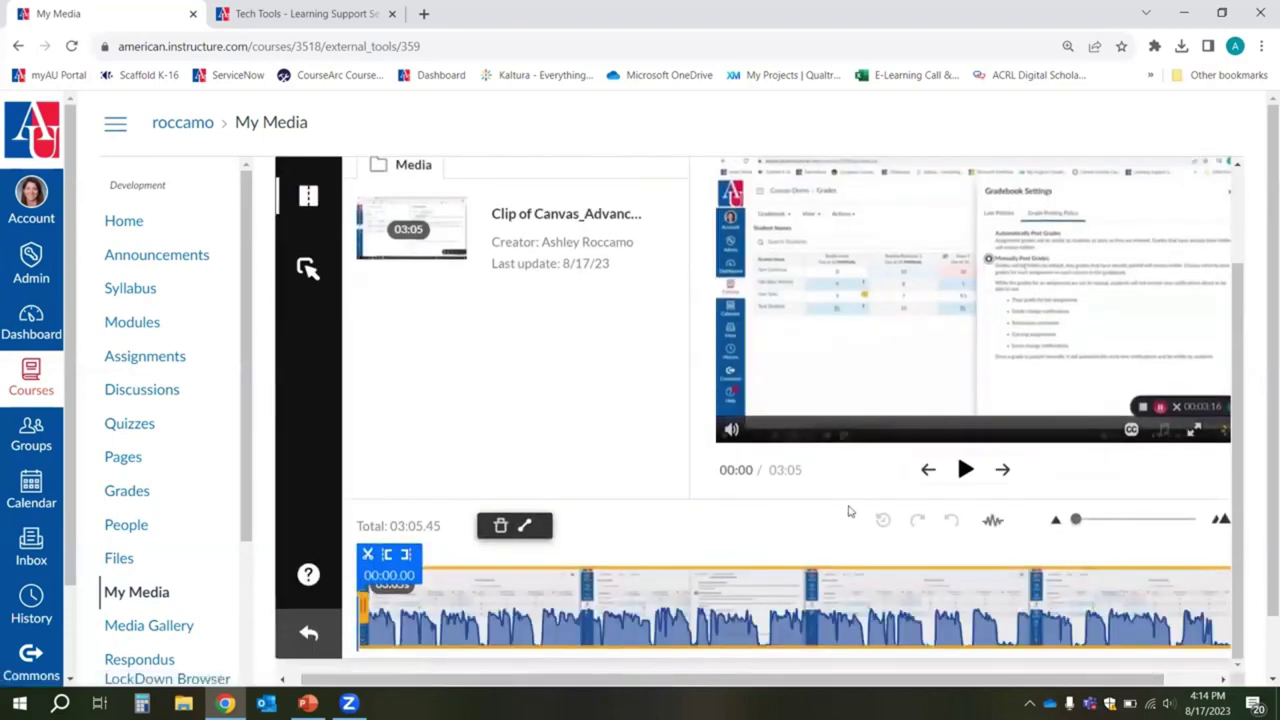
{"action": "scroll", "coordinate": [812, 510], "scroll_direction": "up", "scroll_amount": 2}
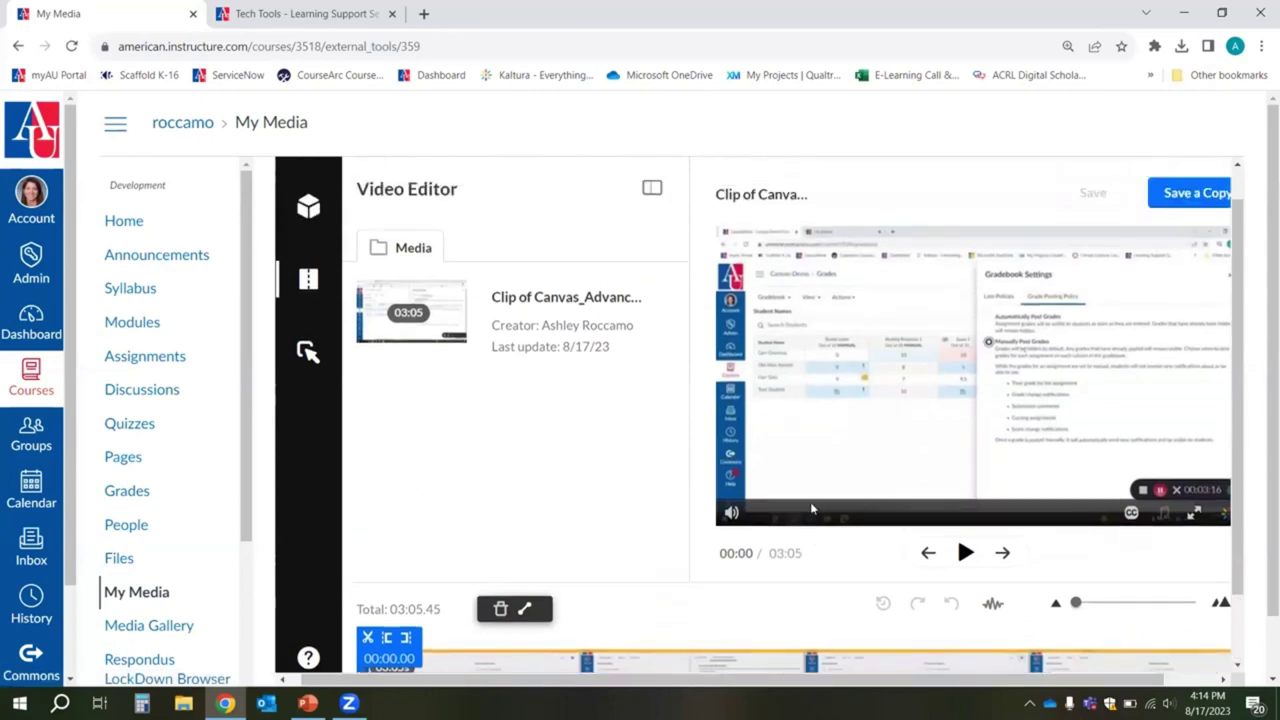
{"action": "scroll", "coordinate": [812, 510], "scroll_direction": "down", "scroll_amount": 2}
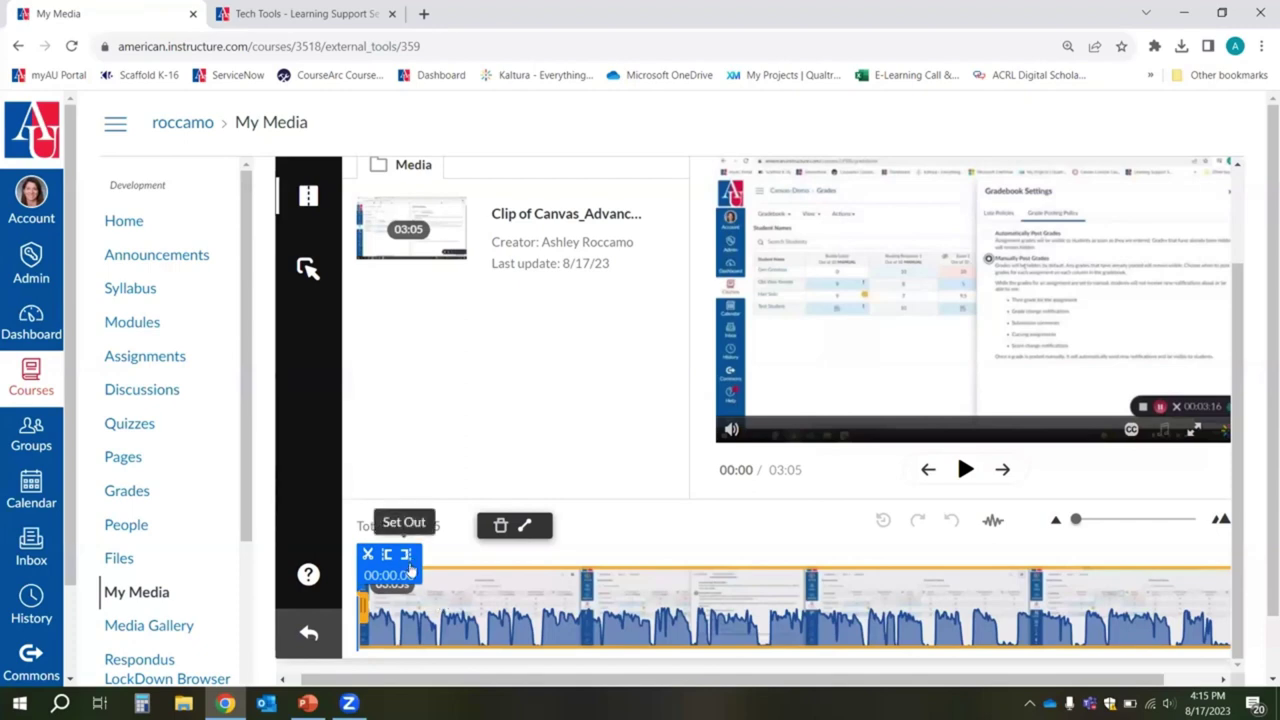
Step: Scrub and briefly play the clip to find a new start point, and set the in point at 00:52.58
{"action": "left_click", "coordinate": [434, 616]}
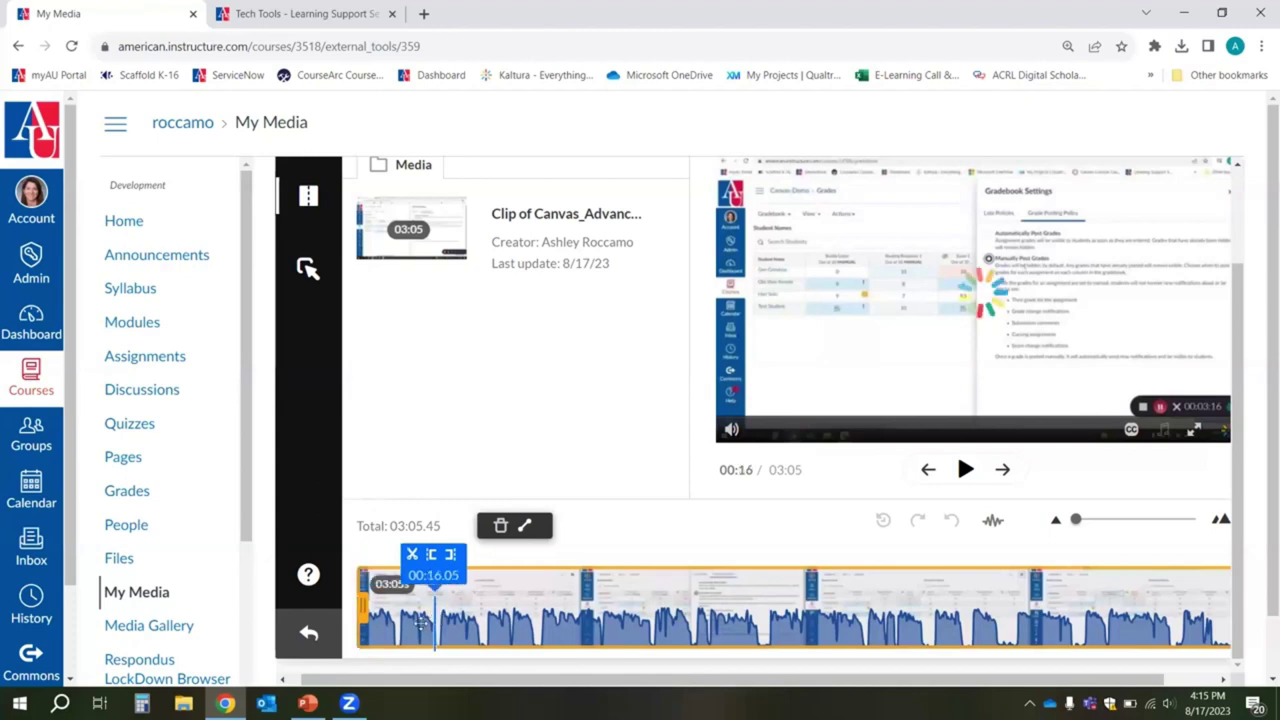
{"action": "left_click", "coordinate": [482, 608]}
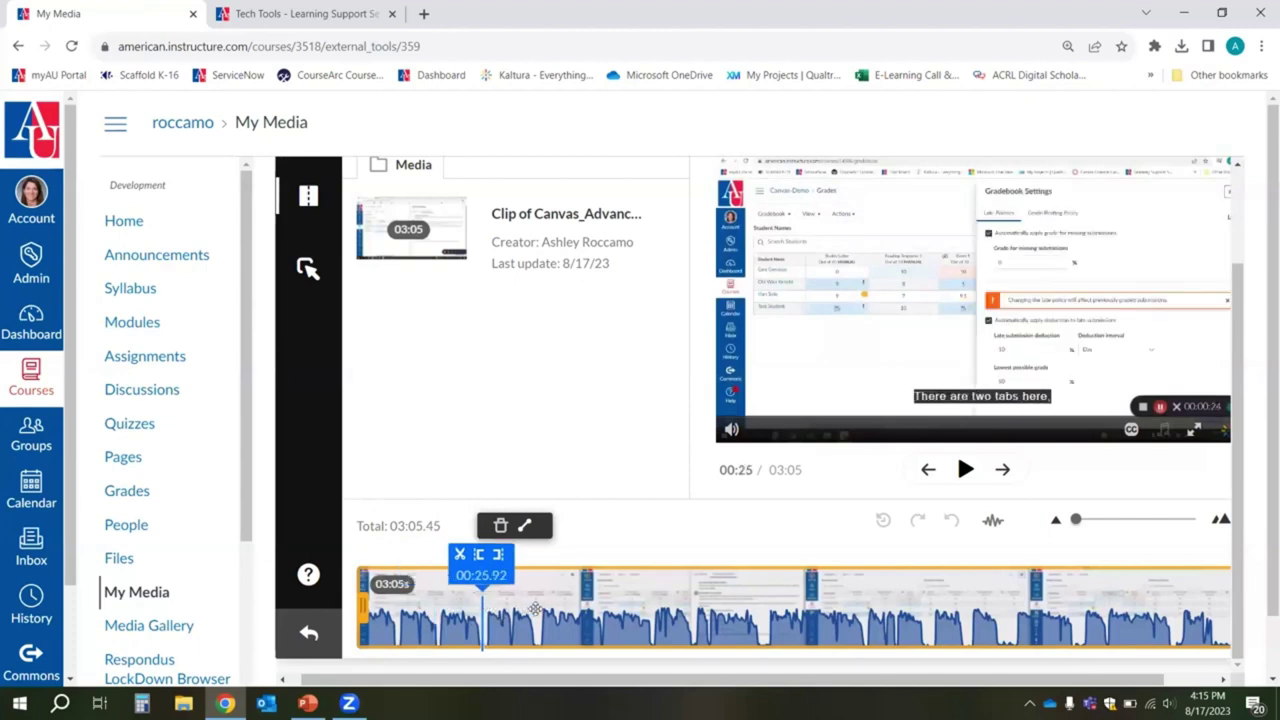
{"action": "left_click", "coordinate": [533, 608]}
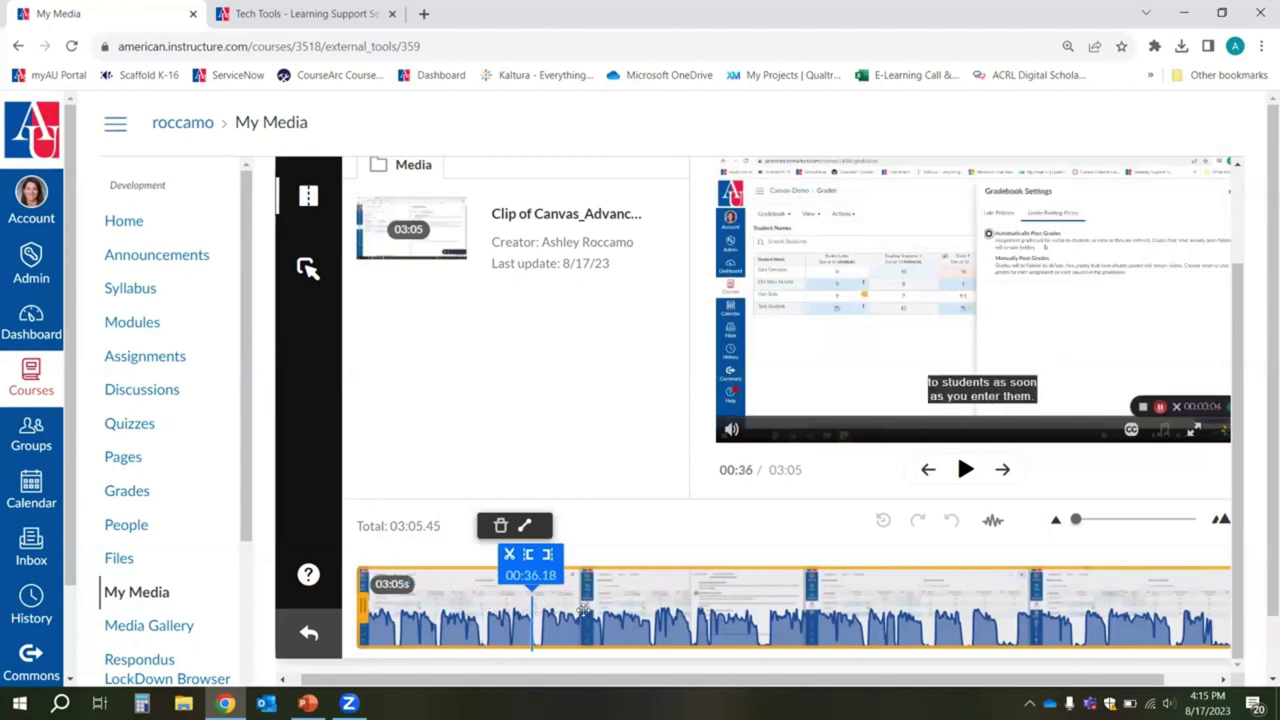
{"action": "left_click", "coordinate": [583, 608]}
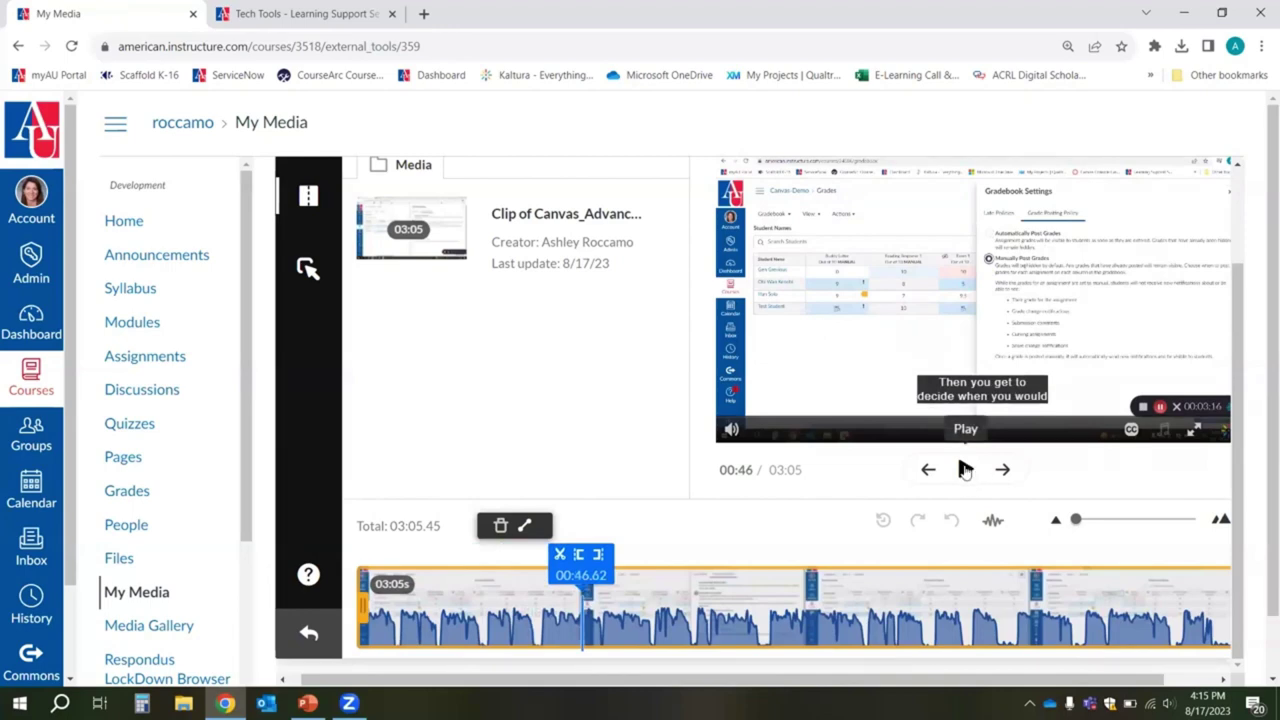
{"action": "left_click", "coordinate": [965, 470]}
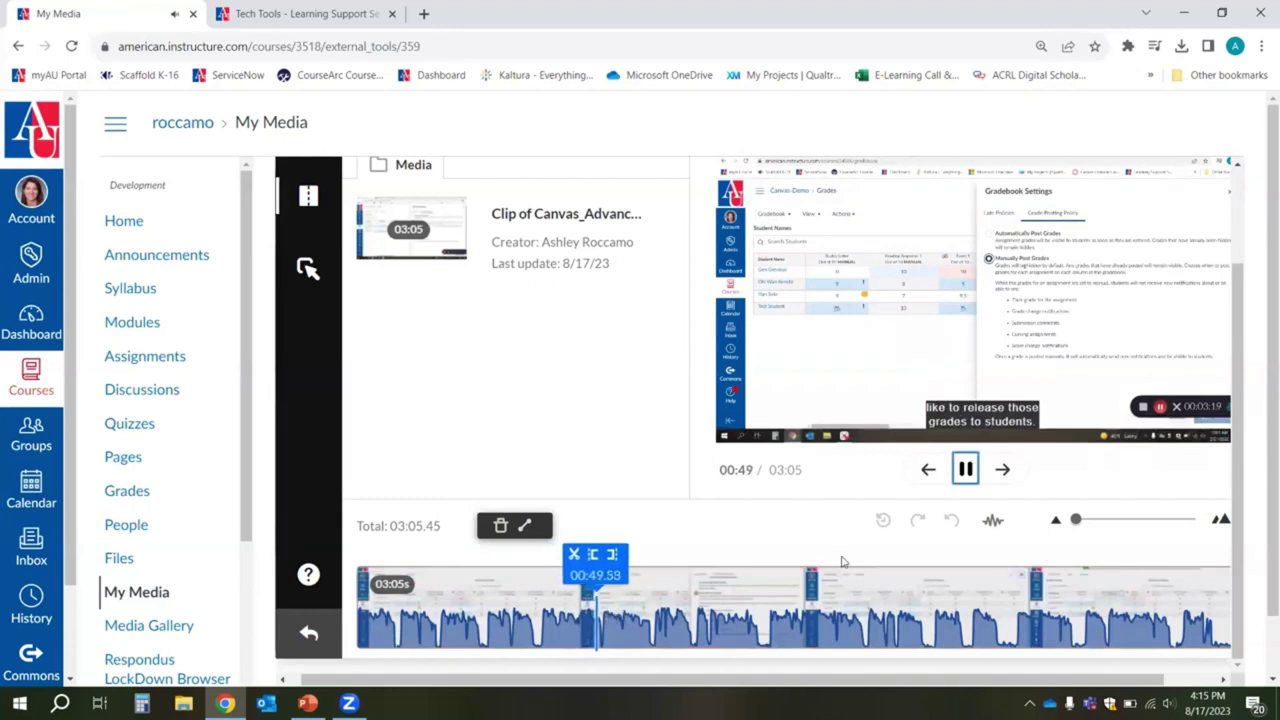
{"action": "left_click", "coordinate": [966, 470]}
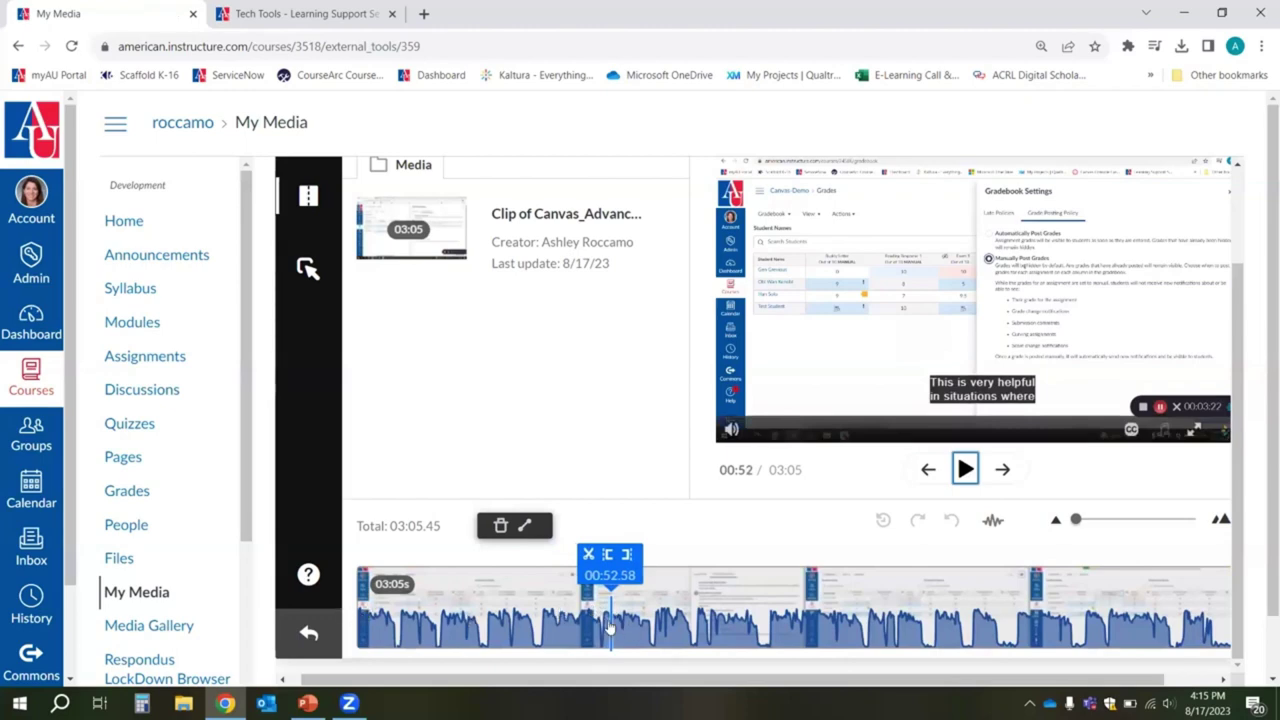
{"action": "left_click", "coordinate": [608, 556]}
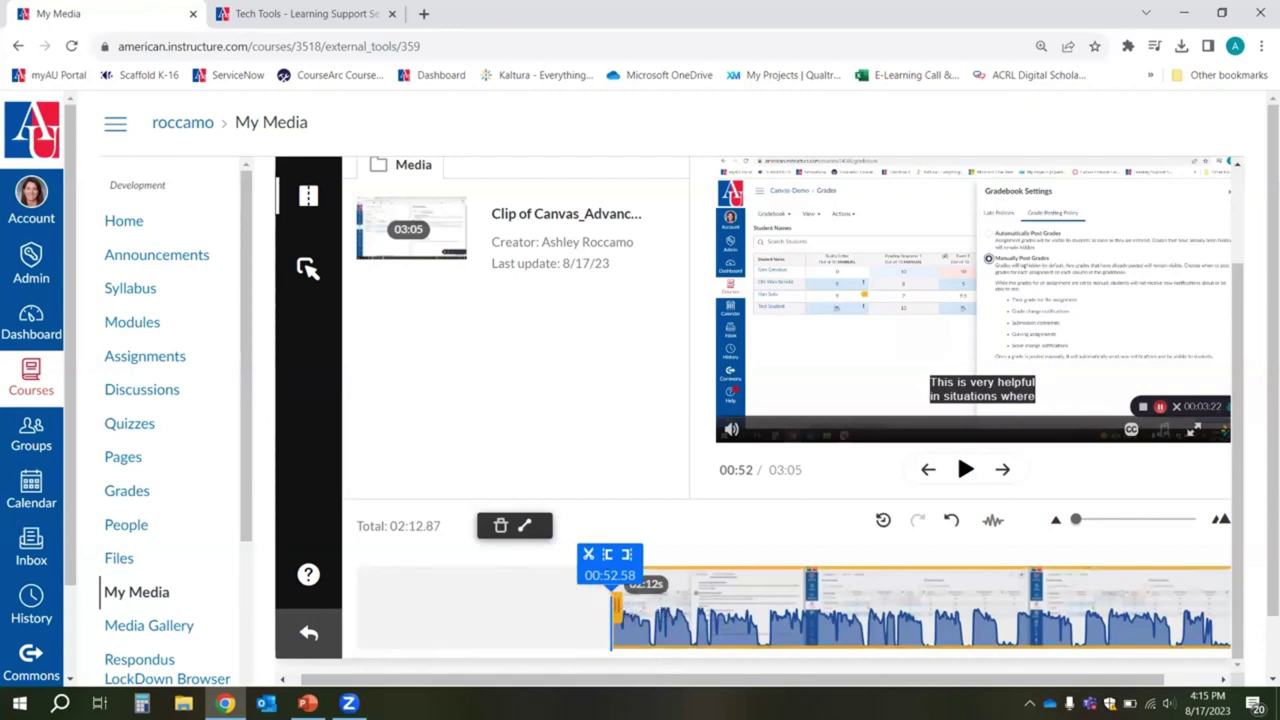
Step: Trim the end of the clip by setting its out point at 02:49.09
{"action": "scroll", "coordinate": [875, 686], "scroll_direction": "down", "scroll_amount": 1}
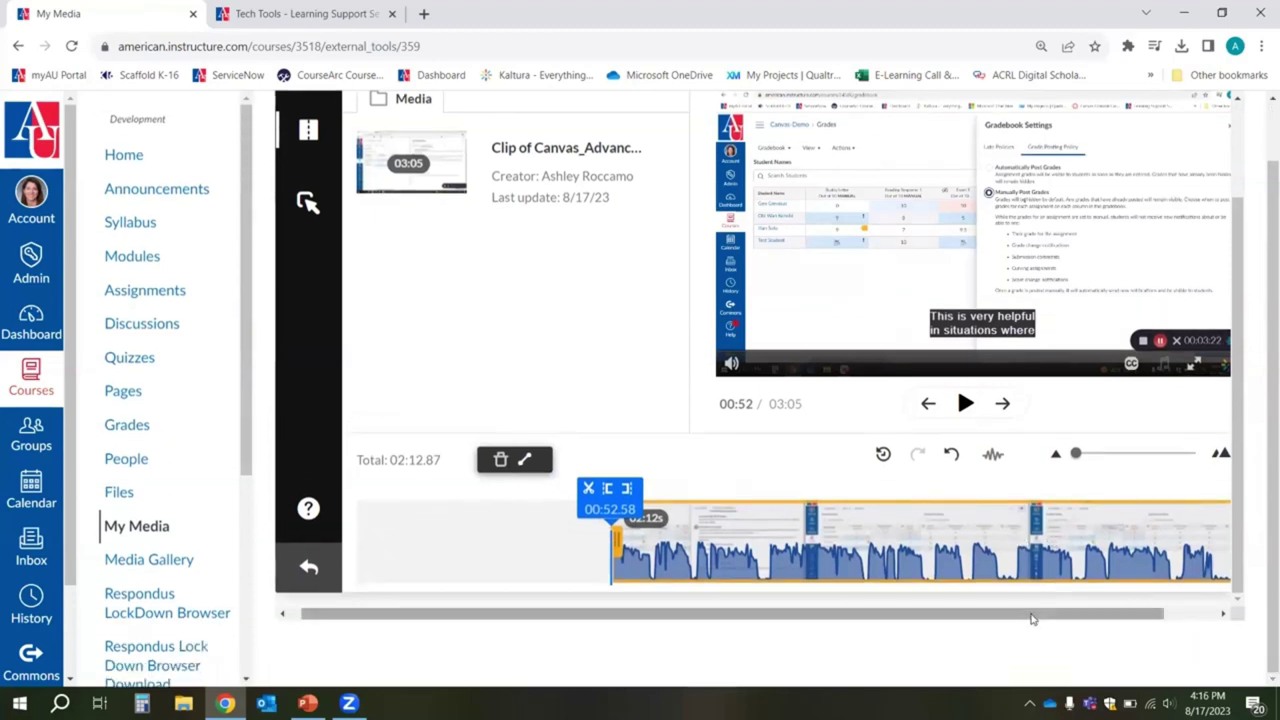
{"action": "left_click_drag", "start_coordinate": [1031, 617], "coordinate": [1120, 611]}
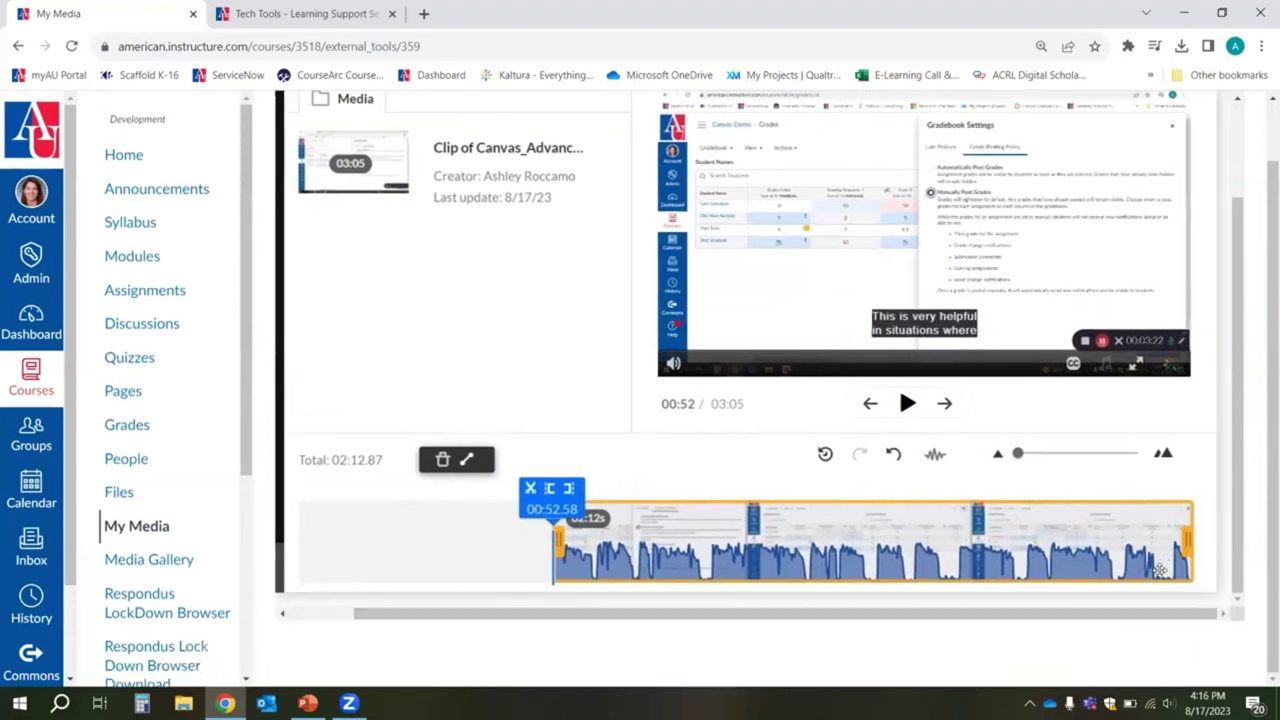
{"action": "left_click", "coordinate": [1117, 572]}
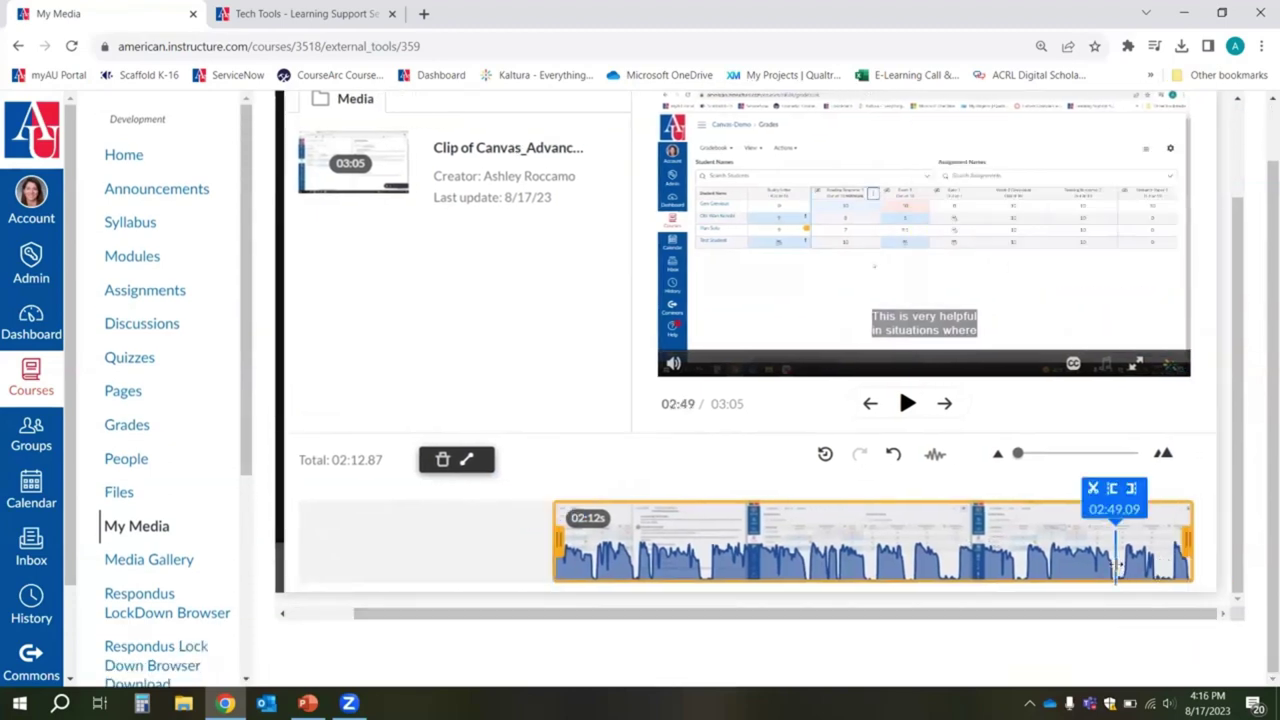
{"action": "left_click", "coordinate": [1131, 489]}
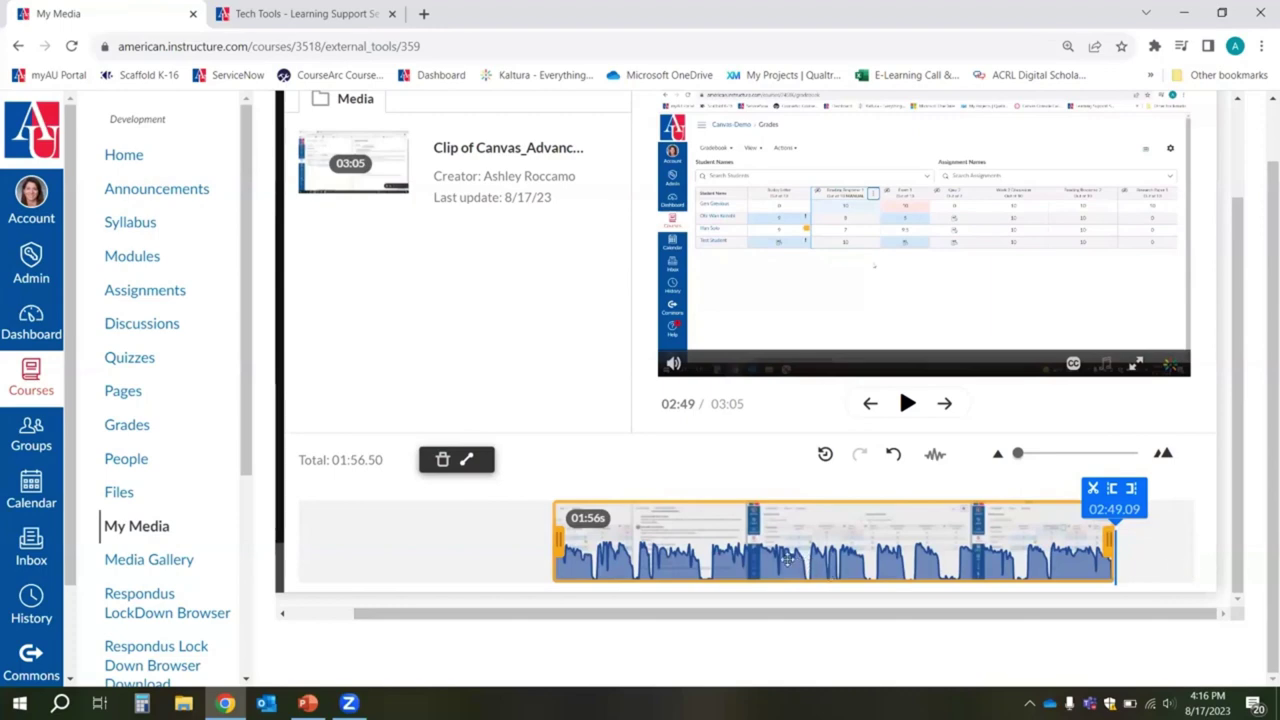
Step: Place the playhead at 01:44.53 within the trimmed section of the clip
{"action": "left_click", "coordinate": [805, 557]}
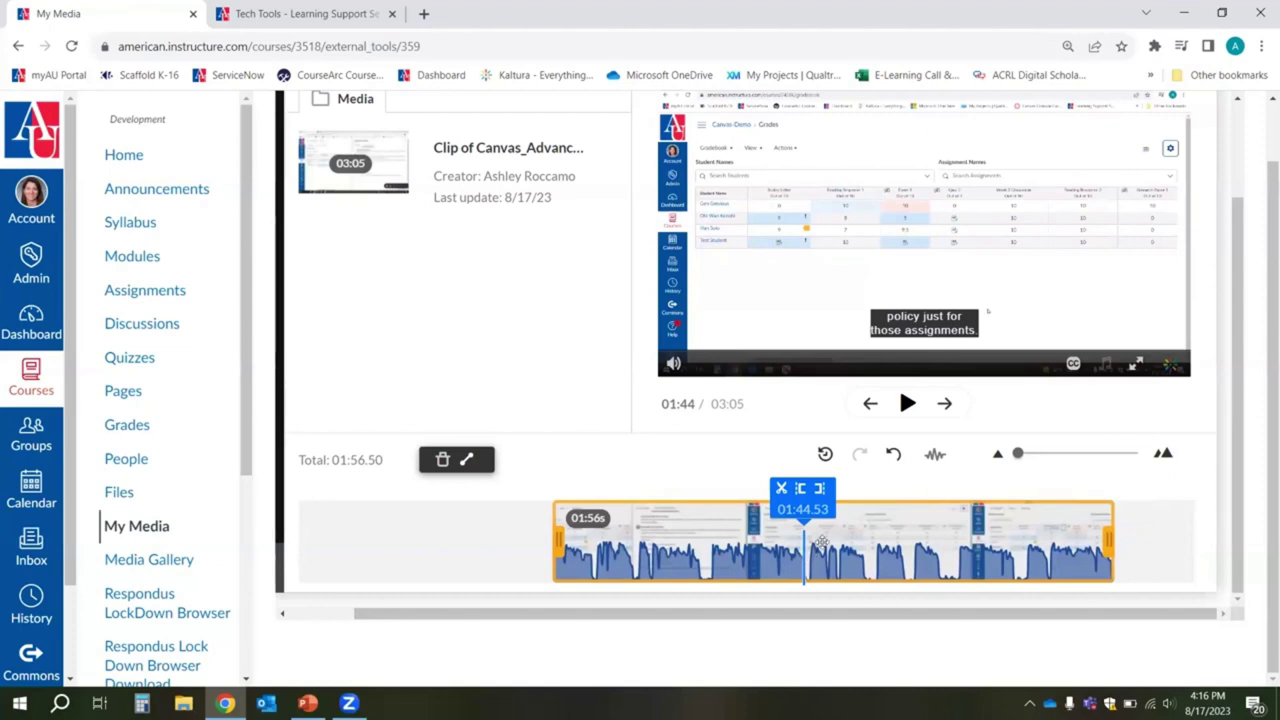
Step: Split the clip at 01:44.53 and 01:58.39 and delete the segment between the two cuts
{"action": "left_click", "coordinate": [822, 489]}
{"action": "left_click", "coordinate": [783, 490]}
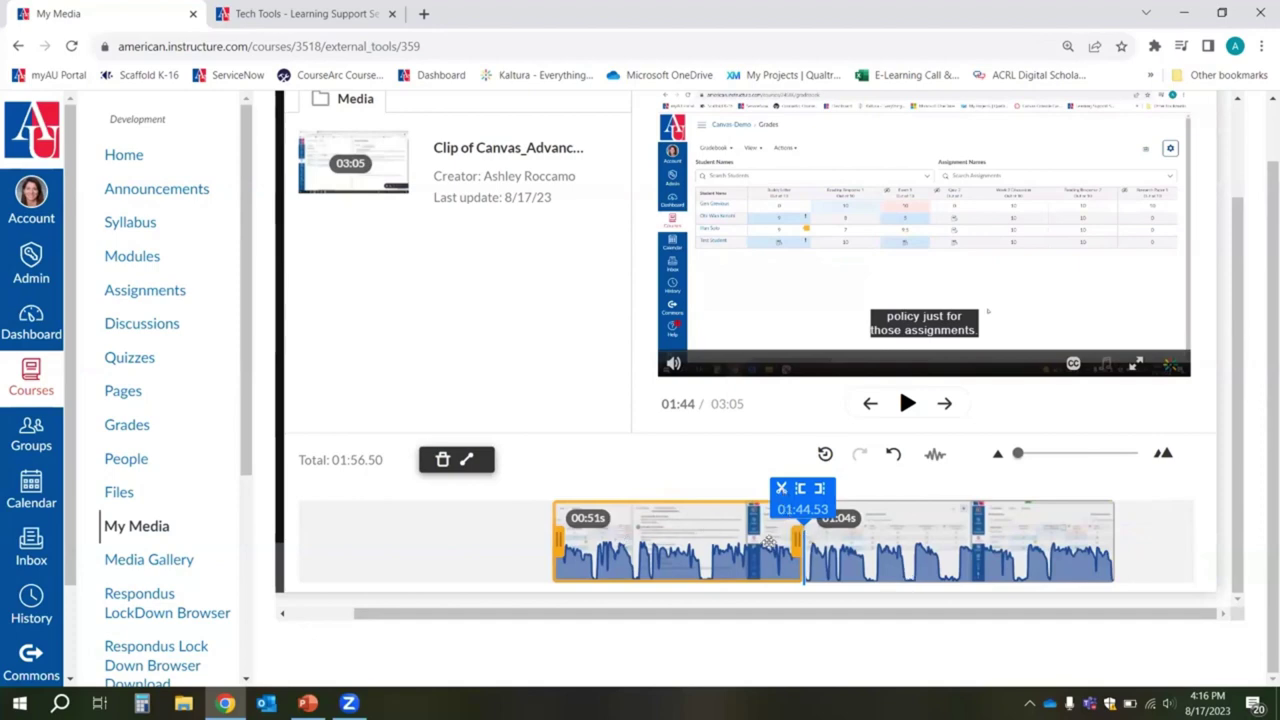
{"action": "left_click", "coordinate": [871, 558]}
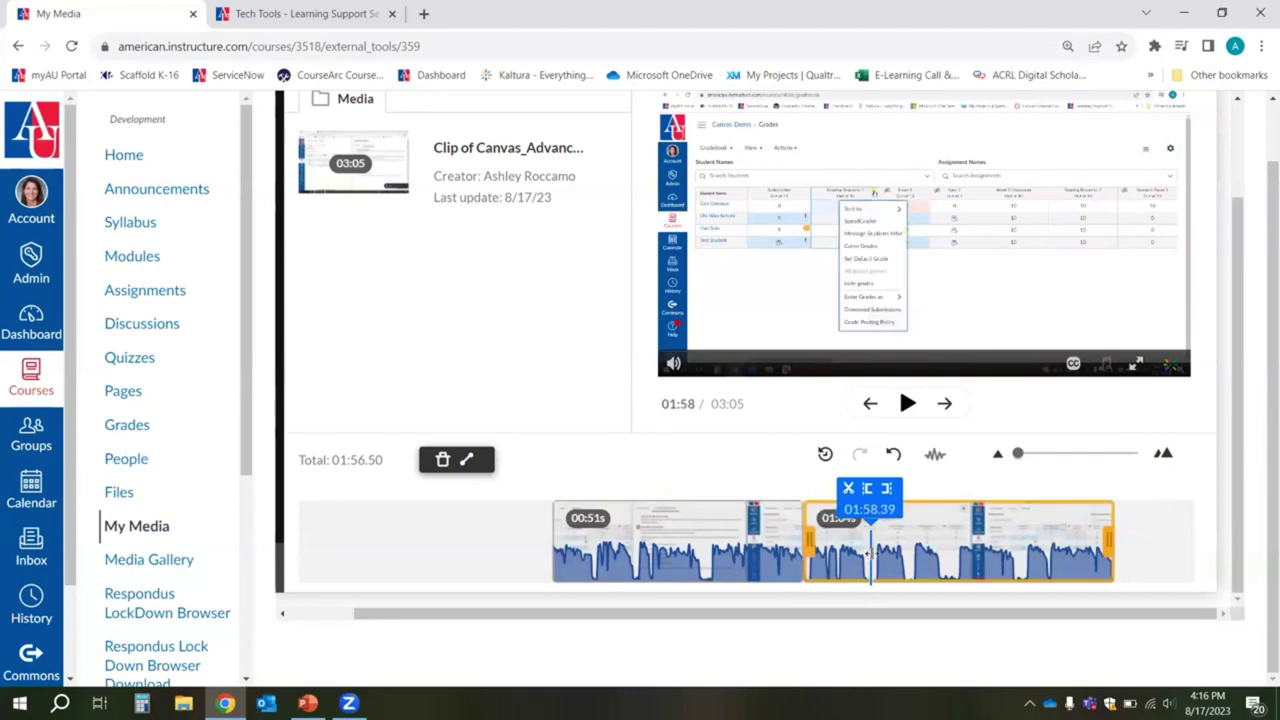
{"action": "left_click", "coordinate": [848, 489]}
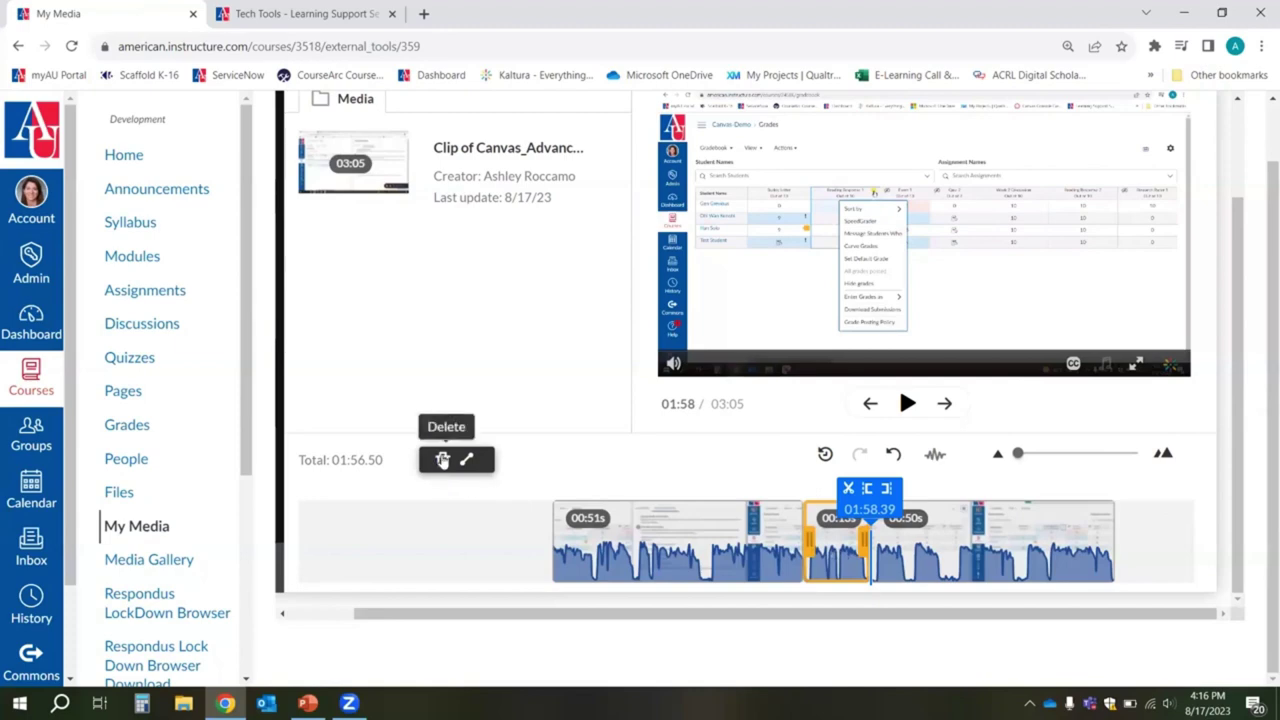
{"action": "left_click", "coordinate": [442, 459]}
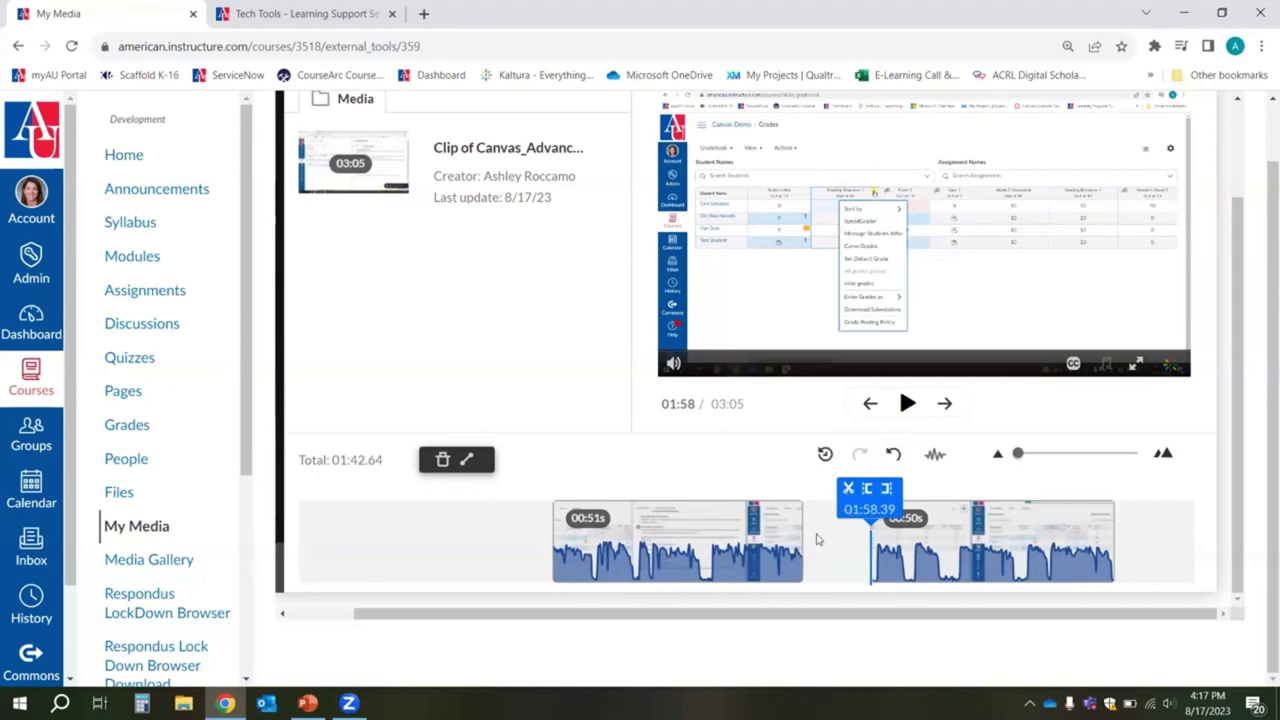
{"action": "scroll", "coordinate": [980, 440], "scroll_direction": "up", "scroll_amount": 1}
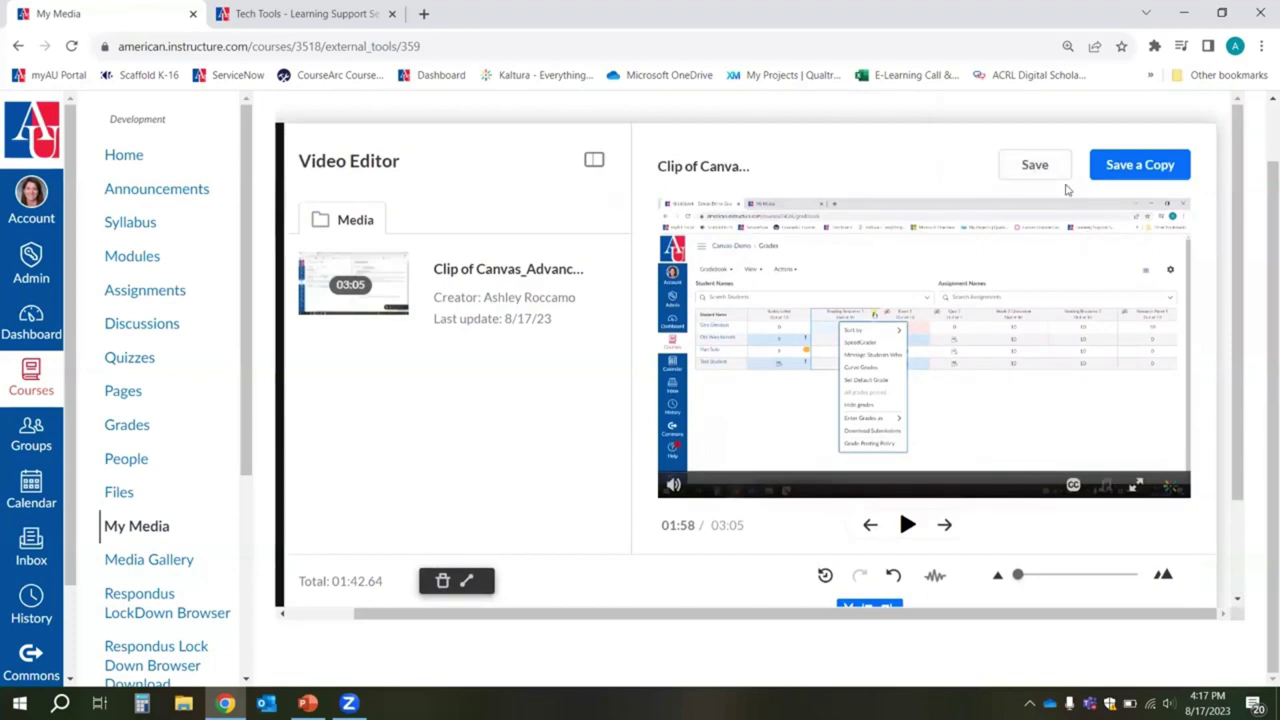
{"action": "scroll", "coordinate": [1081, 413], "scroll_direction": "down", "scroll_amount": 1}
{"action": "scroll", "coordinate": [1081, 413], "scroll_direction": "down", "scroll_amount": 1}
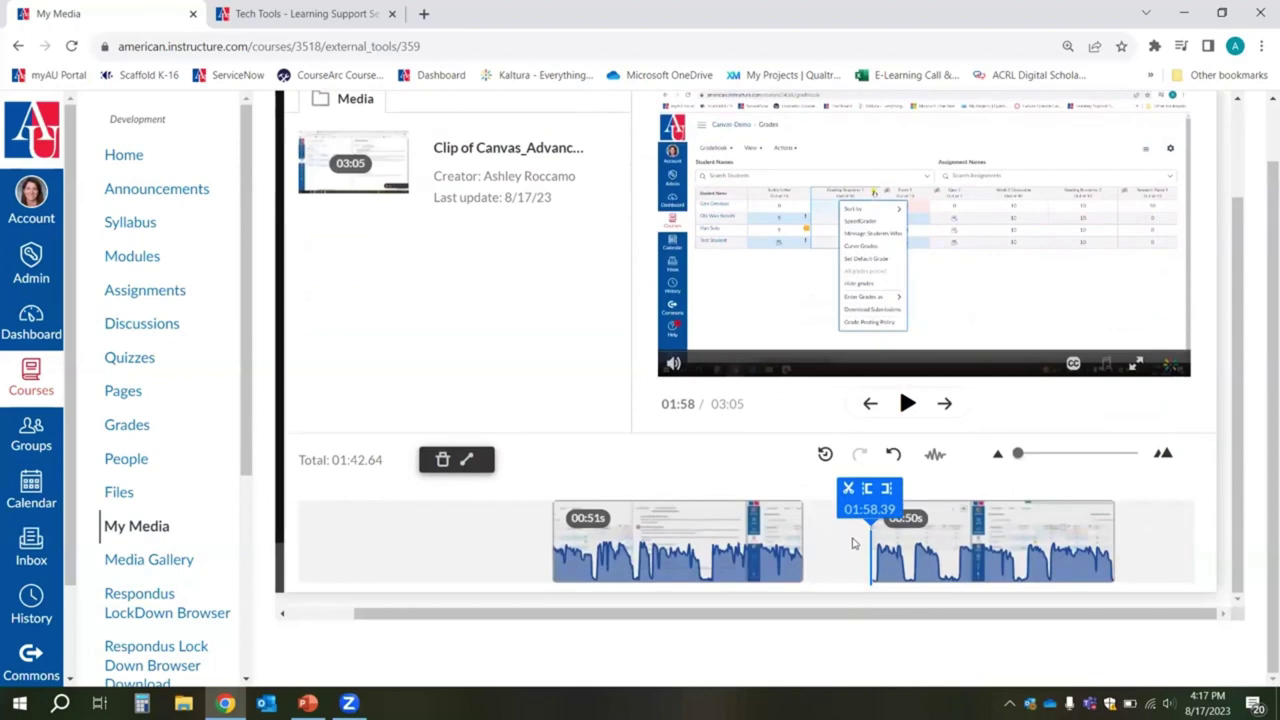
Step: Undo all of the cuts and trims to restore the full-length clip on the timeline
{"action": "left_click", "coordinate": [895, 457]}
{"action": "left_click", "coordinate": [895, 457]}
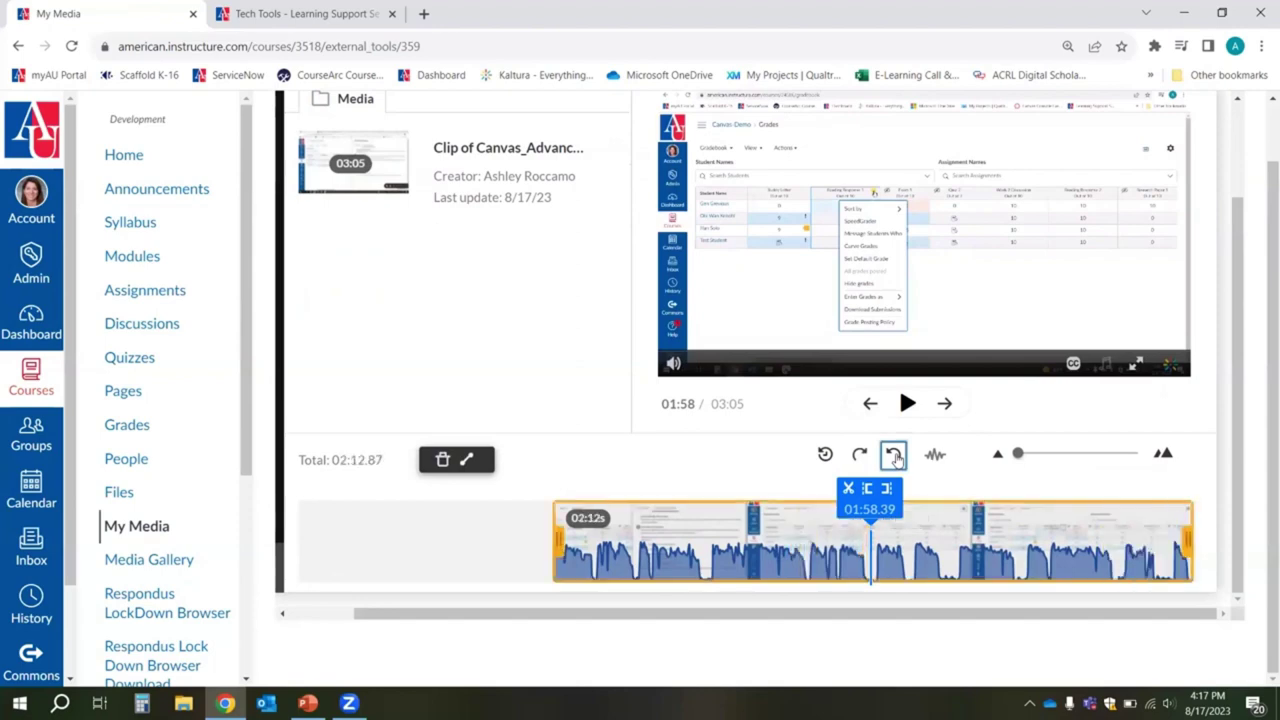
{"action": "left_click", "coordinate": [896, 457]}
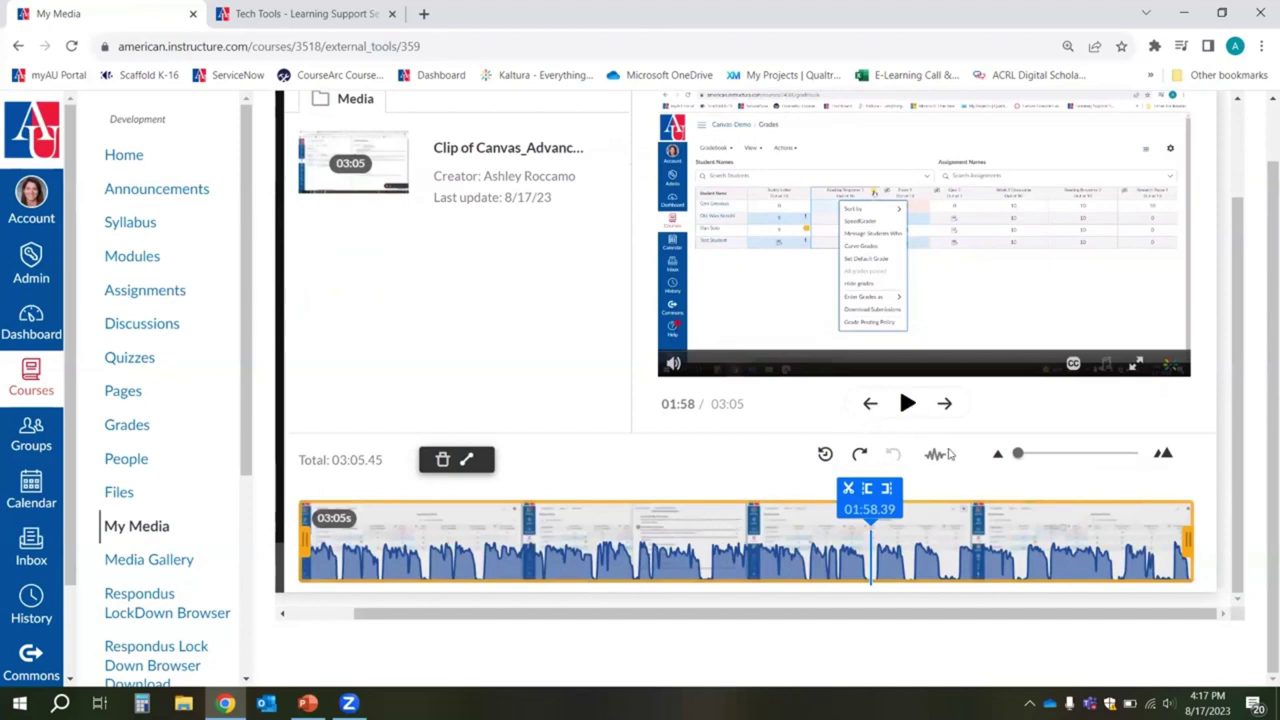
{"action": "scroll", "coordinate": [1023, 478], "scroll_direction": "up", "scroll_amount": 2}
{"action": "scroll", "coordinate": [1023, 480], "scroll_direction": "down", "scroll_amount": 2}
{"action": "scroll", "coordinate": [708, 484], "scroll_direction": "up", "scroll_amount": 2}
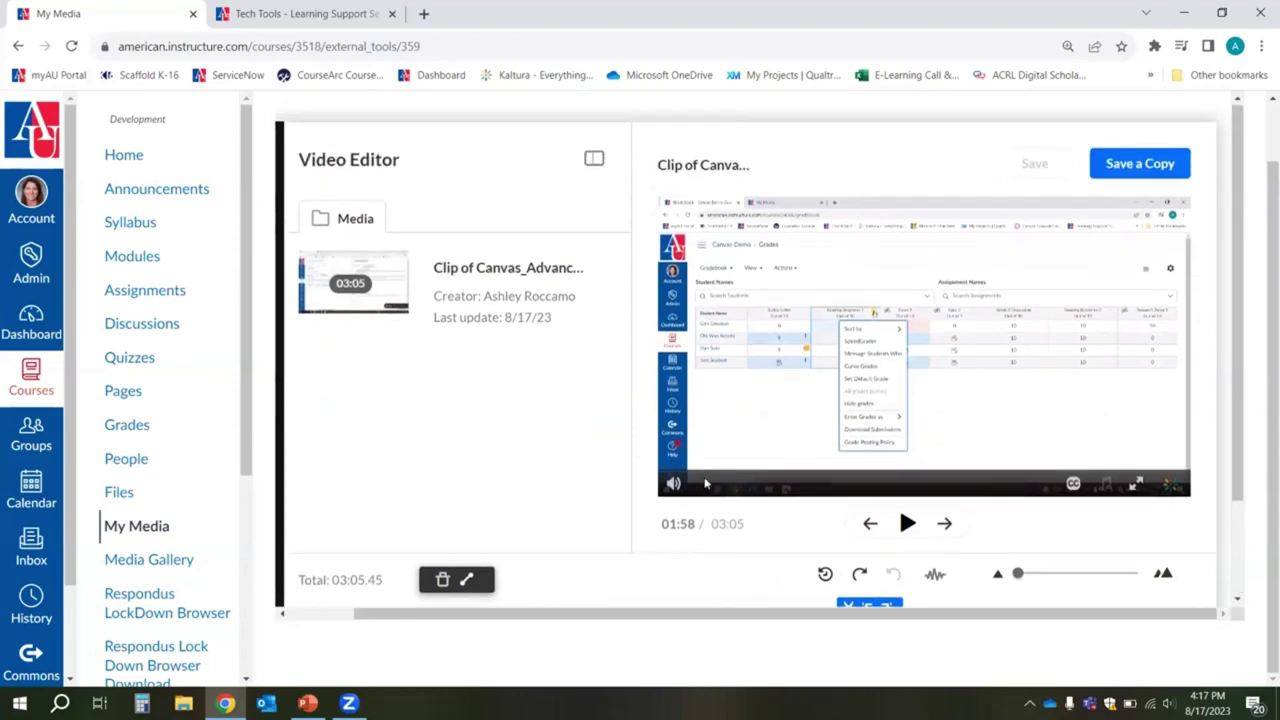
{"action": "scroll", "coordinate": [705, 484], "scroll_direction": "down", "scroll_amount": 2}
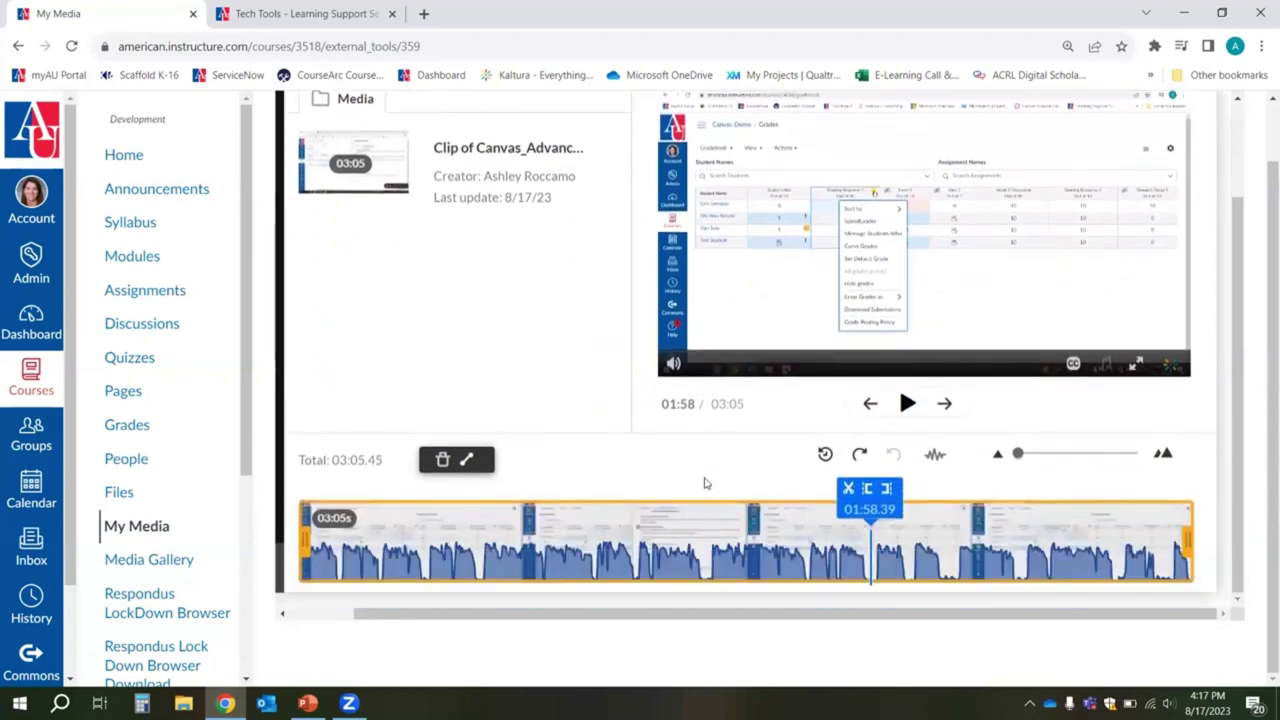
{"action": "scroll", "coordinate": [800, 563], "scroll_direction": "up", "scroll_amount": 2}
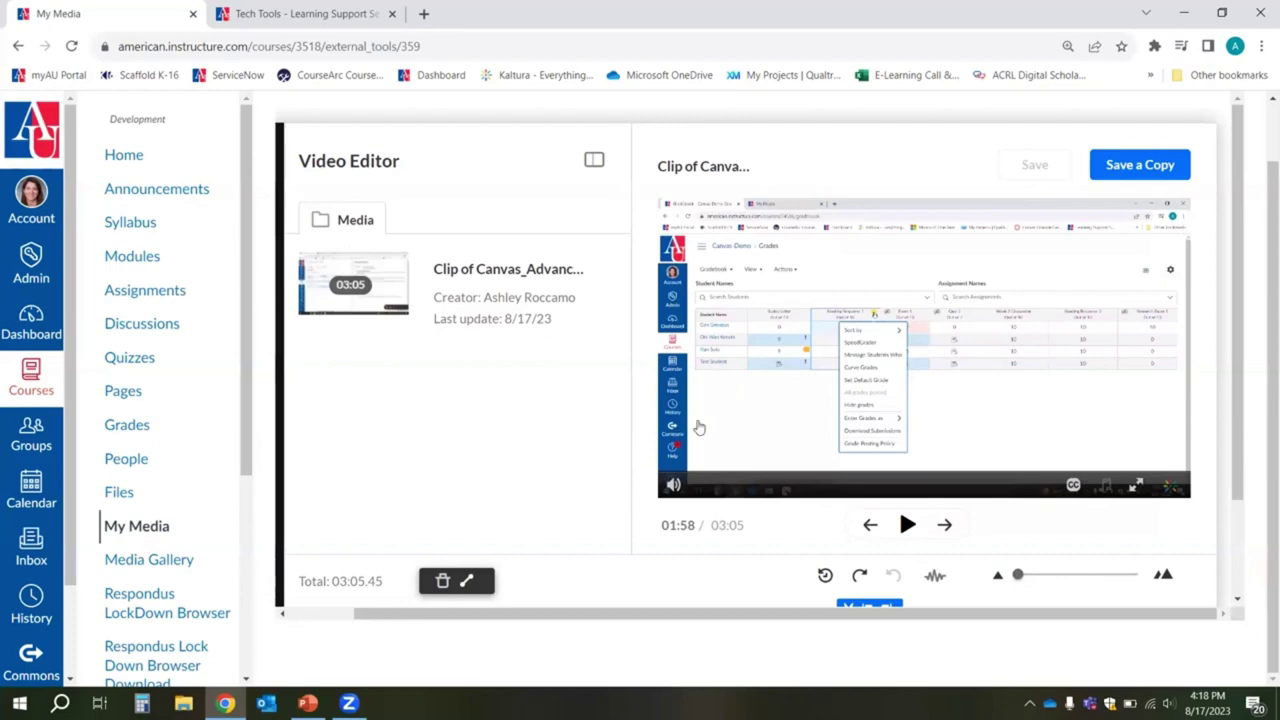
{"action": "scroll", "coordinate": [700, 428], "scroll_direction": "down", "scroll_amount": 1}
{"action": "scroll", "coordinate": [752, 481], "scroll_direction": "up", "scroll_amount": 1}
{"action": "scroll", "coordinate": [614, 428], "scroll_direction": "down", "scroll_amount": 2}
{"action": "scroll", "coordinate": [677, 423], "scroll_direction": "up", "scroll_amount": 2}
{"action": "scroll", "coordinate": [760, 420], "scroll_direction": "down", "scroll_amount": 1}
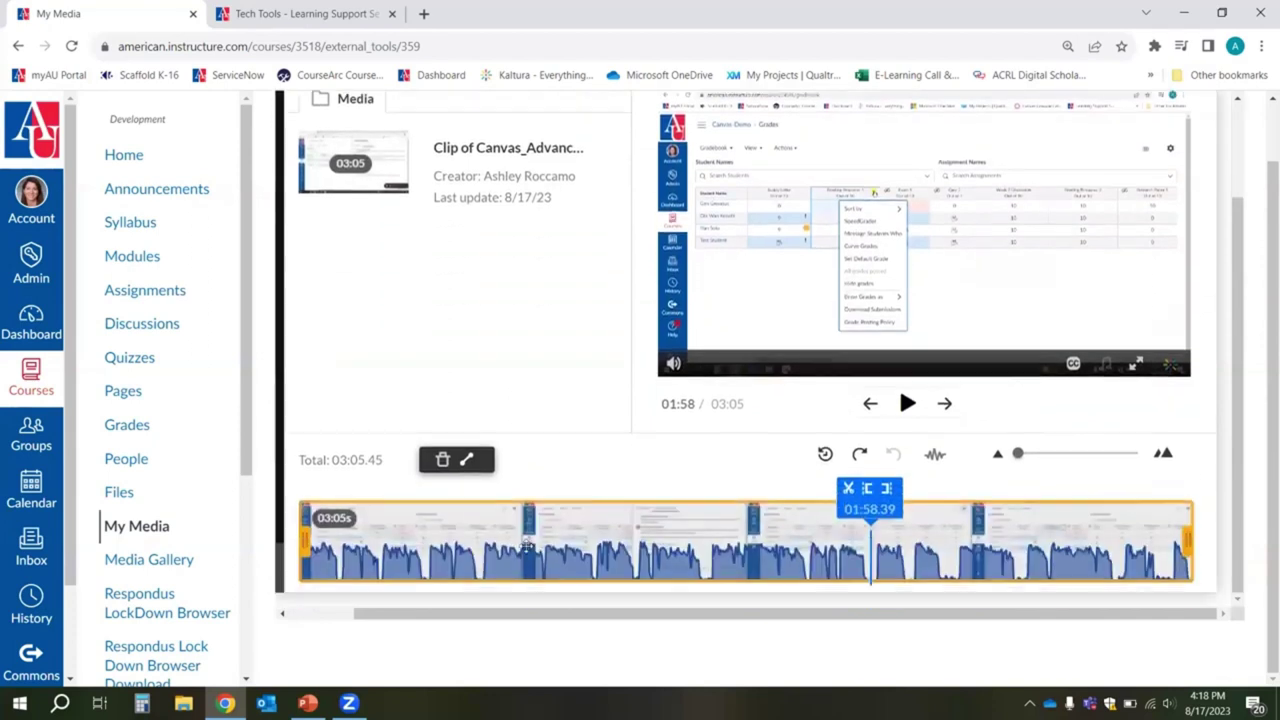
Step: Trim off everything before 00:30.48 at the start of the clip
{"action": "left_click", "coordinate": [445, 545]}
{"action": "left_click", "coordinate": [443, 488]}
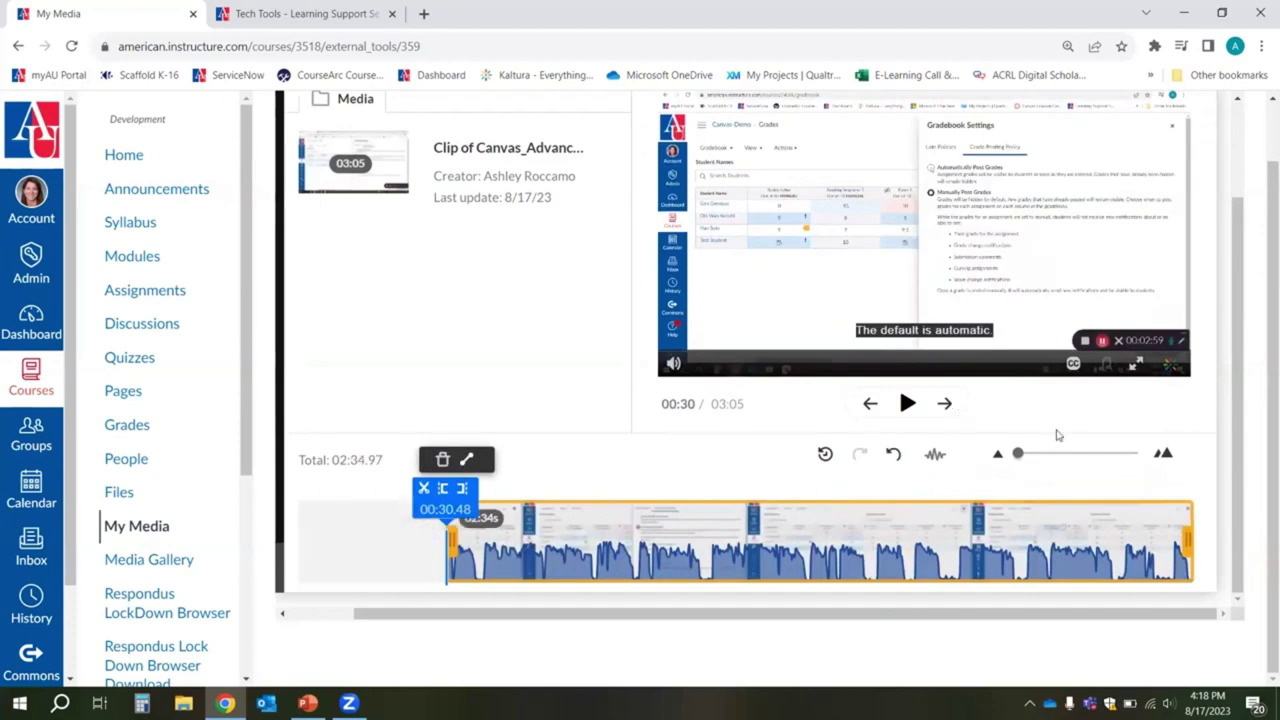
{"action": "scroll", "coordinate": [1057, 435], "scroll_direction": "up", "scroll_amount": 1}
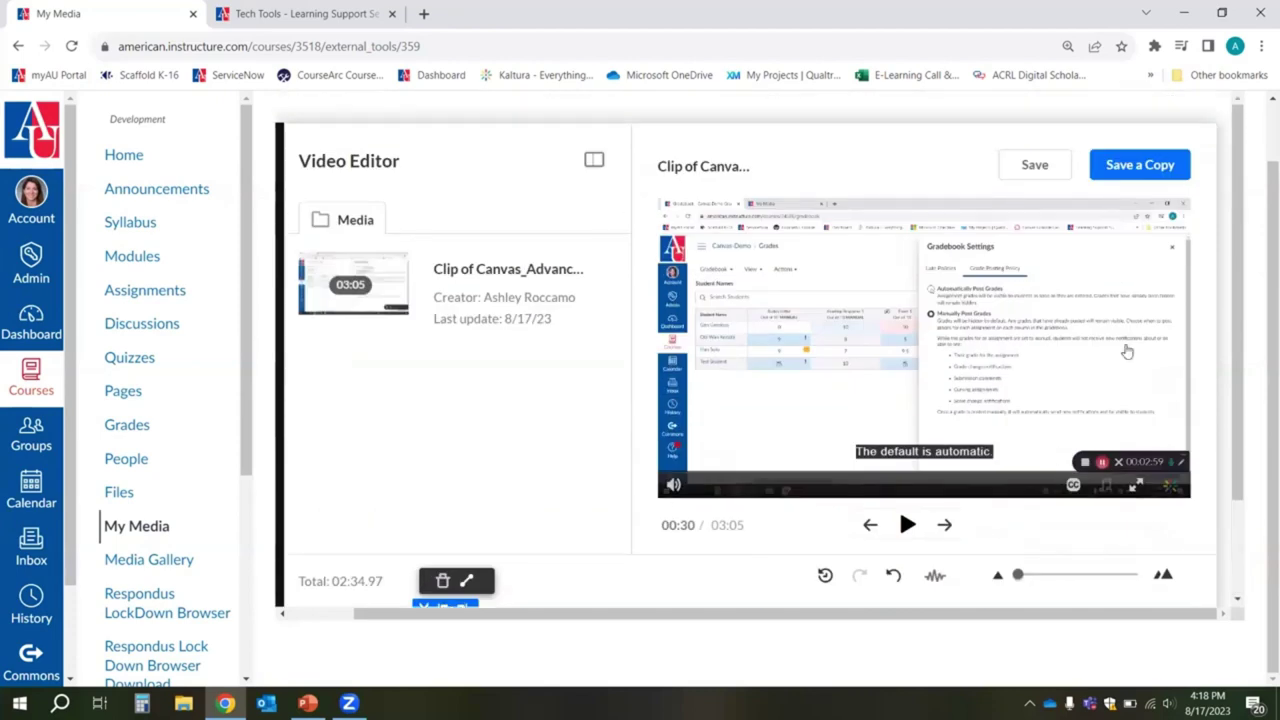
{"action": "left_click", "coordinate": [1046, 170]}
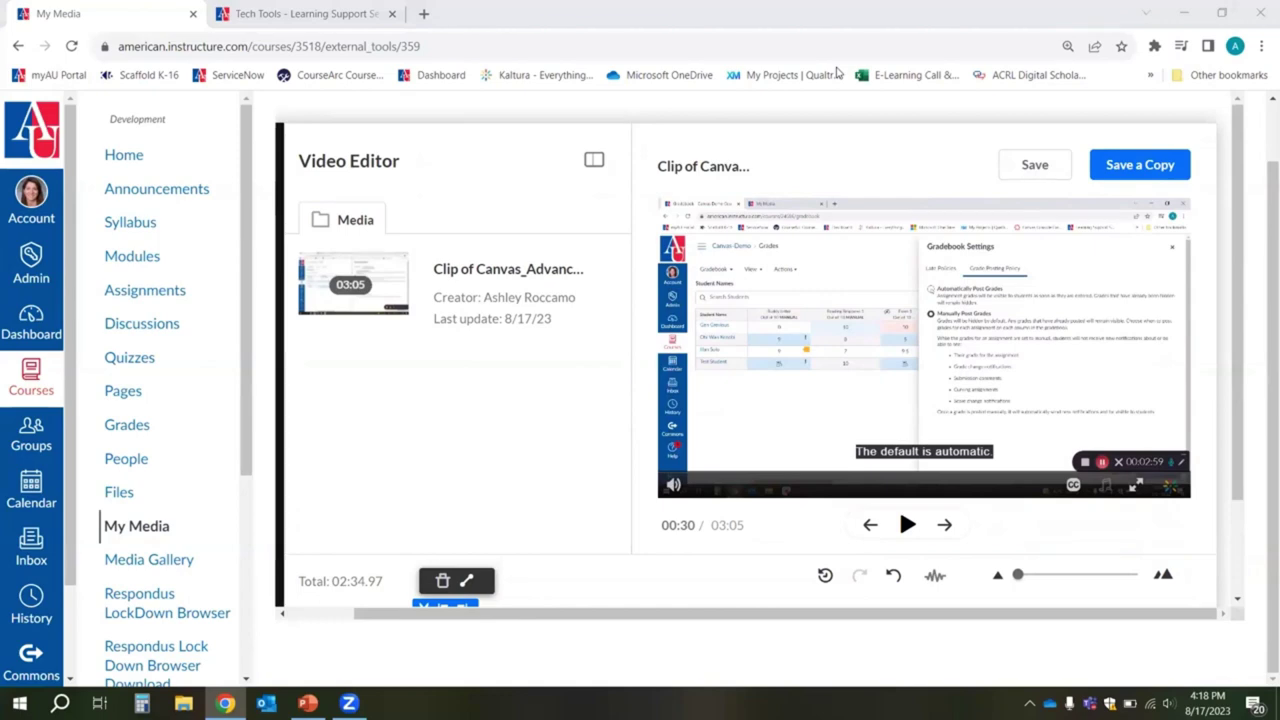
{"action": "scroll", "coordinate": [443, 486], "scroll_direction": "down", "scroll_amount": 1}
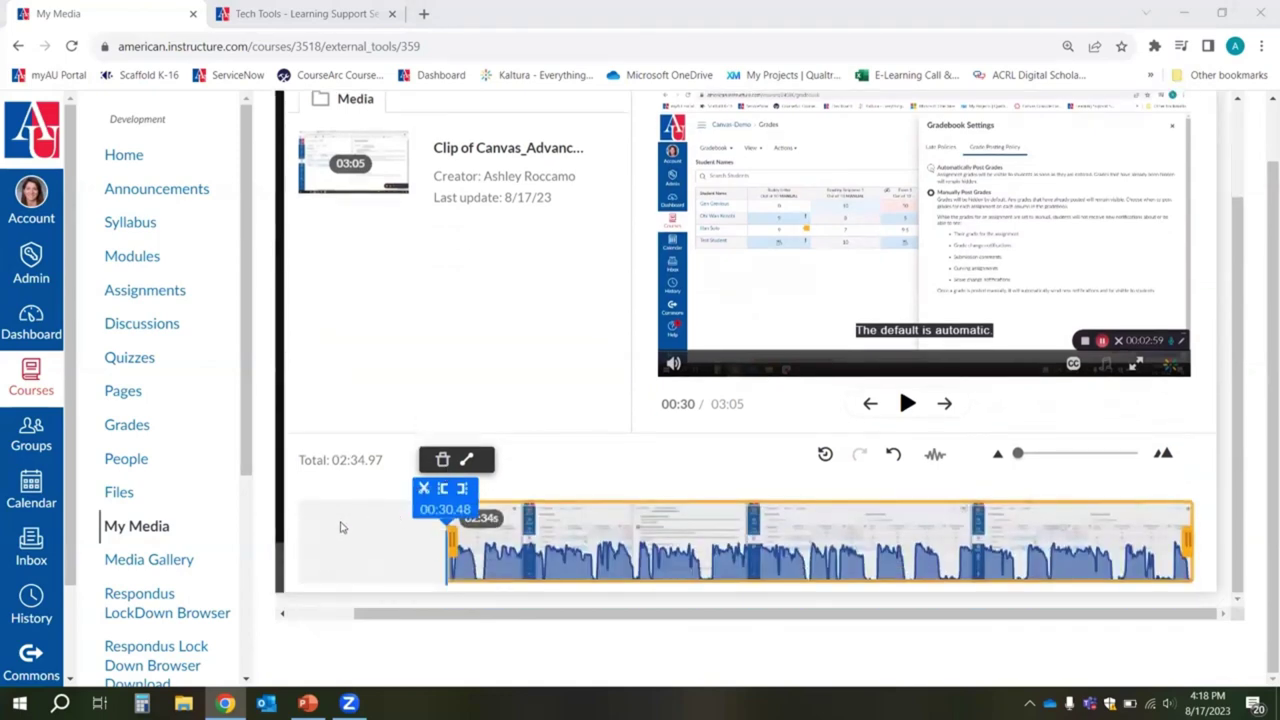
{"action": "scroll", "coordinate": [380, 510], "scroll_direction": "up", "scroll_amount": 1}
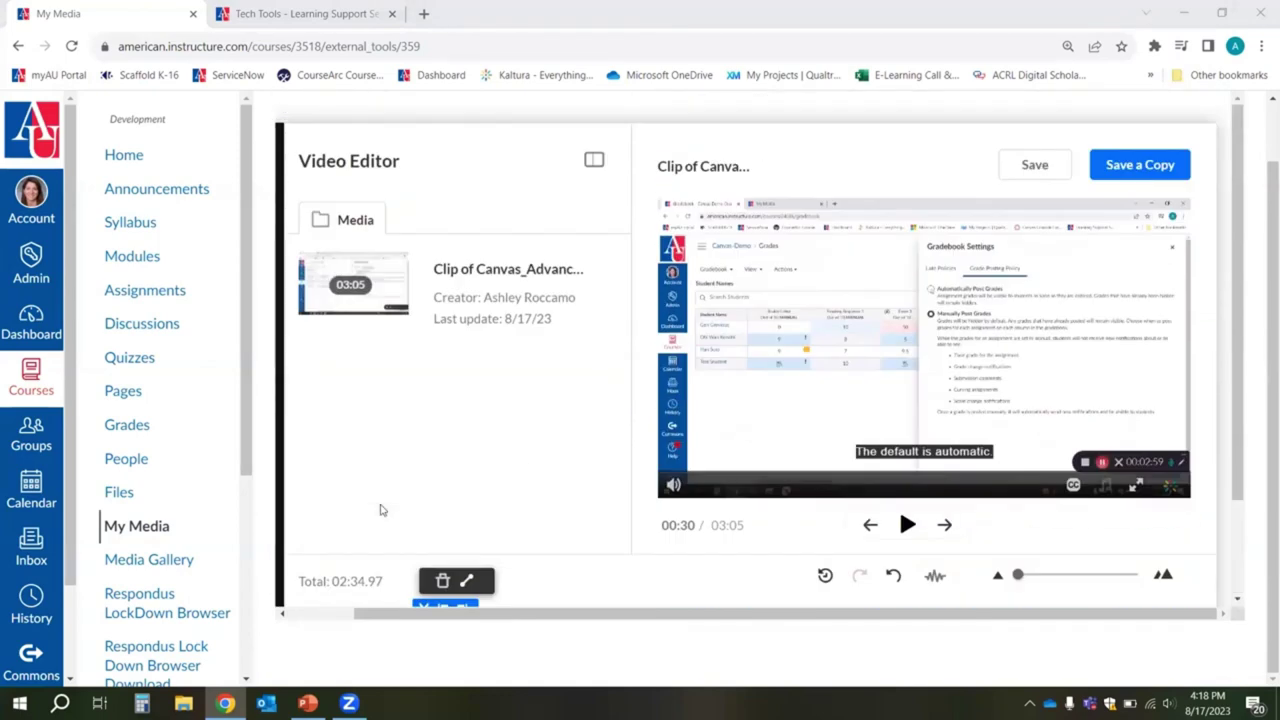
Step: Leave the video editor for the My Media list and browse the most recent videos
{"action": "left_click", "coordinate": [137, 526]}
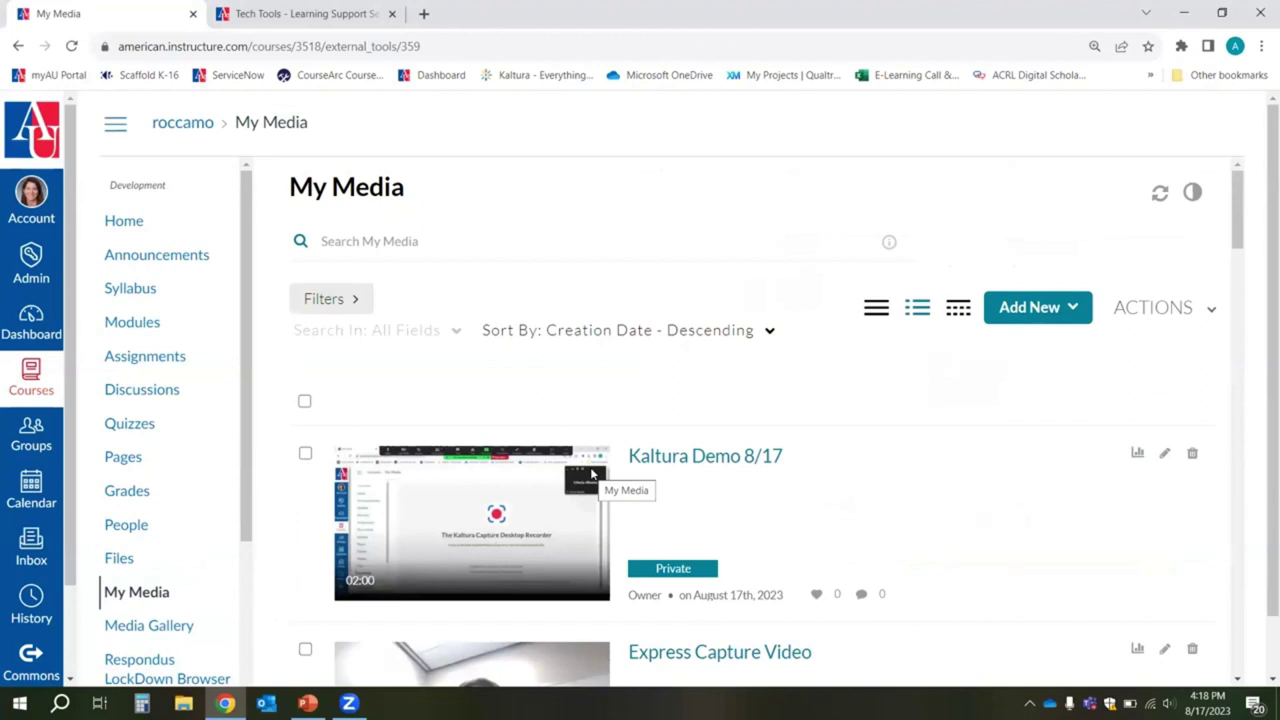
{"action": "scroll", "coordinate": [963, 374], "scroll_direction": "down", "scroll_amount": 3}
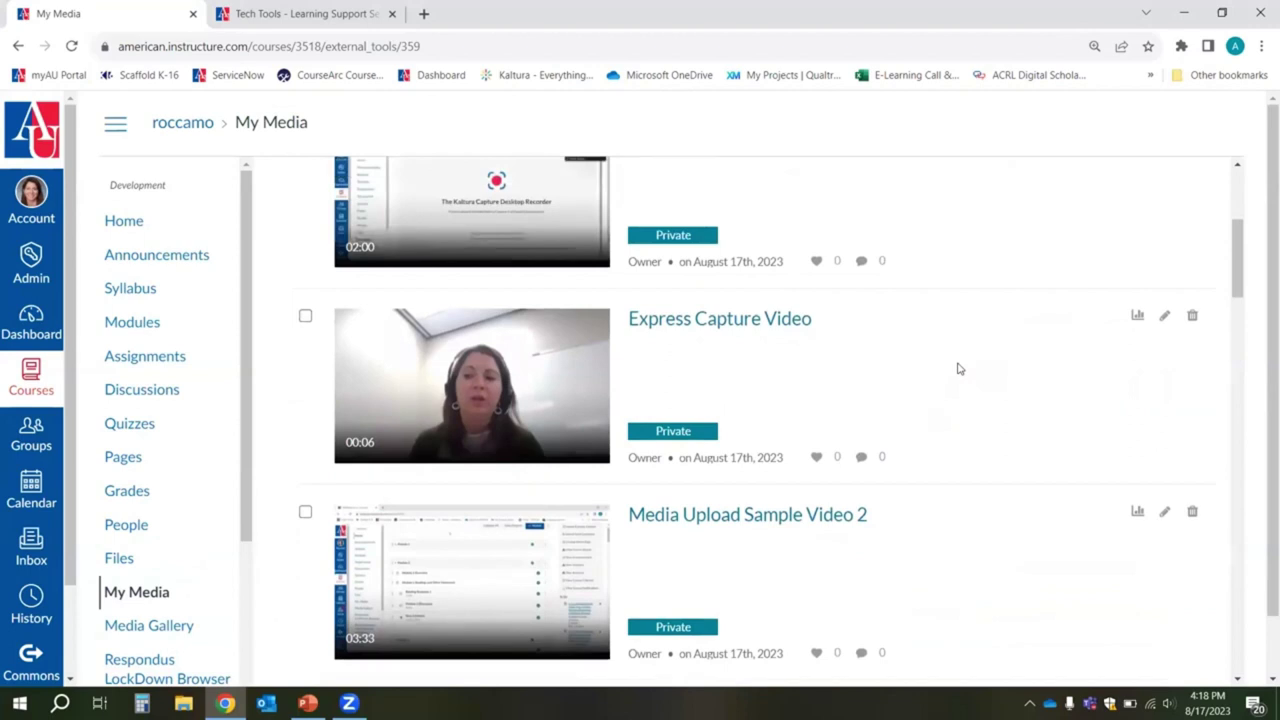
{"action": "scroll", "coordinate": [940, 376], "scroll_direction": "up", "scroll_amount": 2}
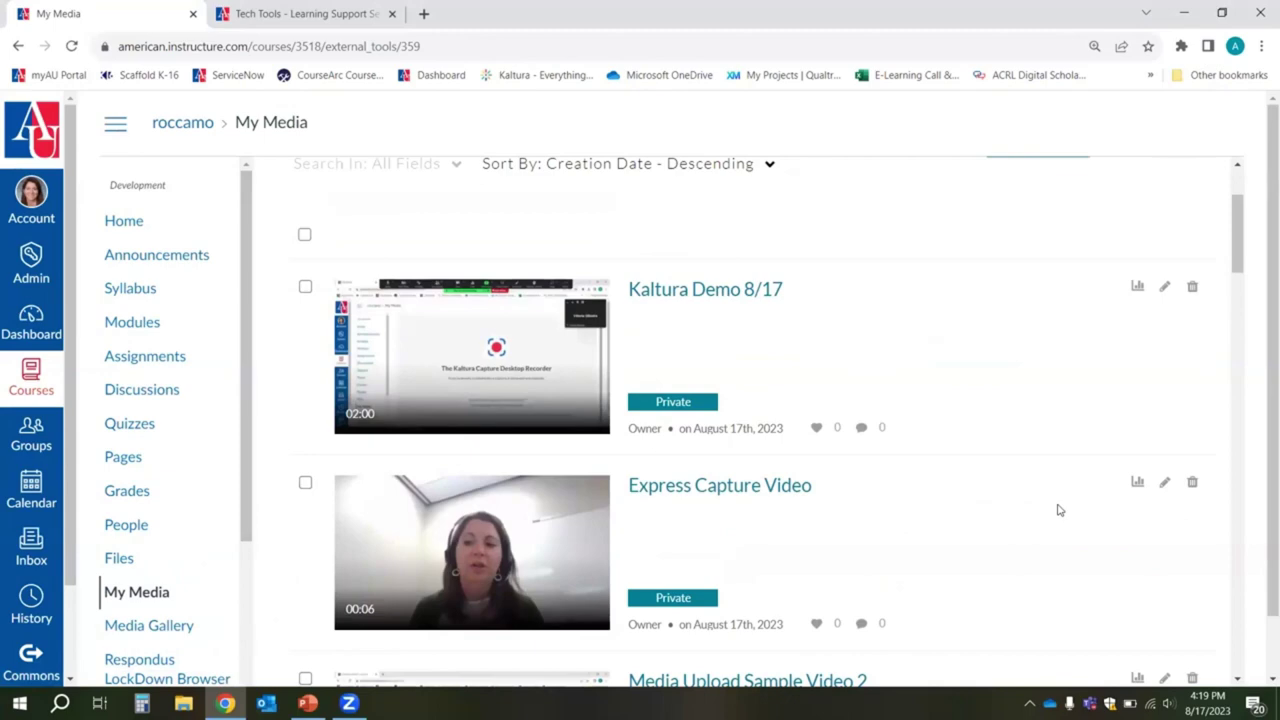
{"action": "scroll", "coordinate": [954, 394], "scroll_direction": "up", "scroll_amount": 2}
{"action": "scroll", "coordinate": [951, 375], "scroll_direction": "down", "scroll_amount": 3}
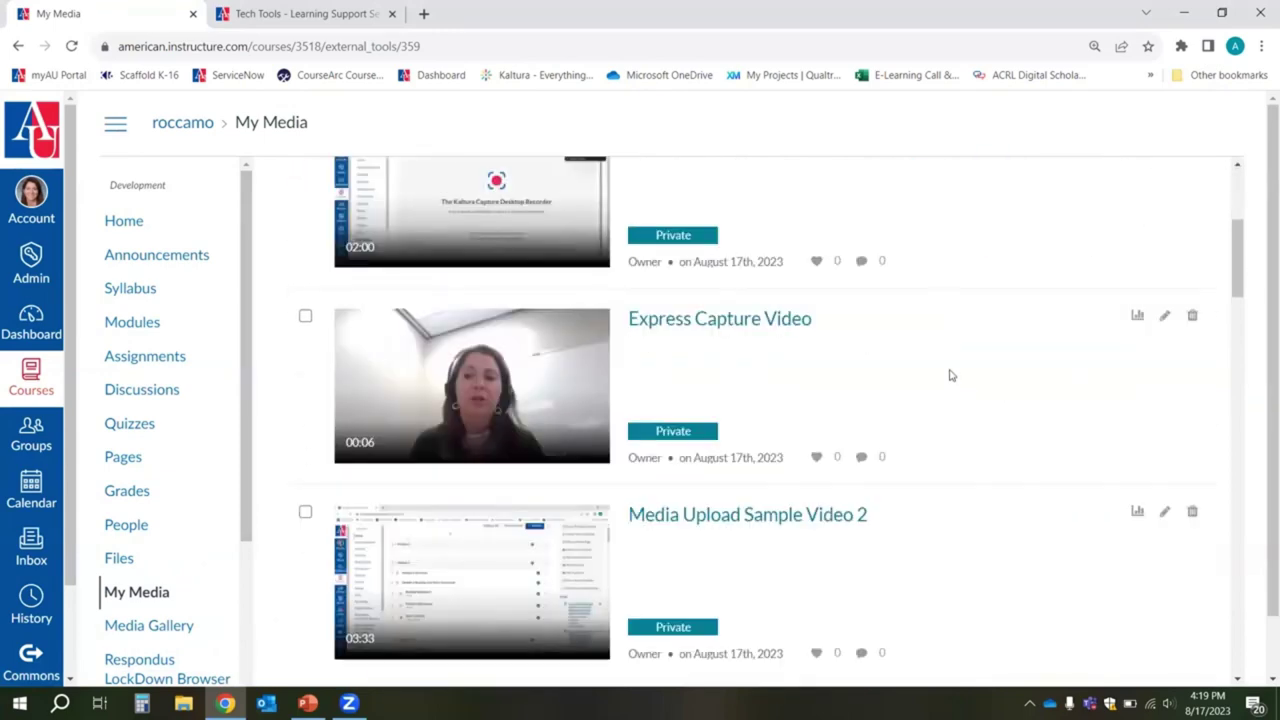
{"action": "scroll", "coordinate": [951, 375], "scroll_direction": "up", "scroll_amount": 3}
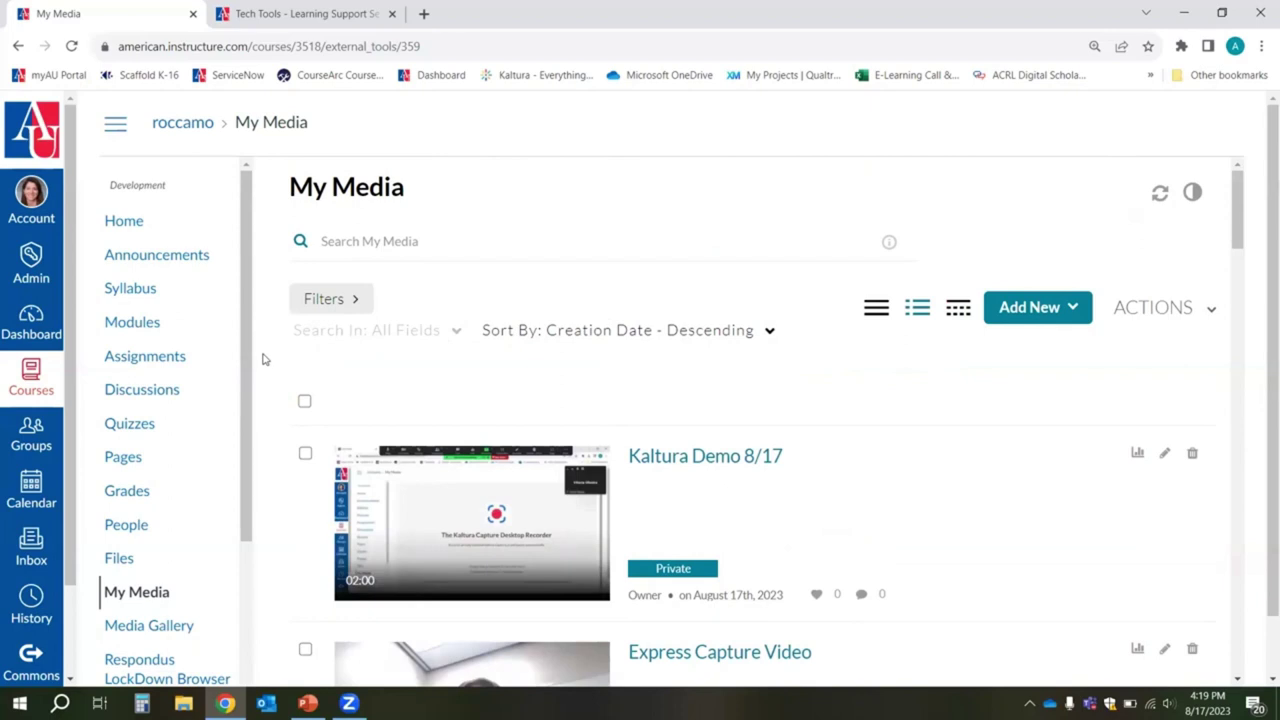
Step: Open the course's Media Gallery and look through its shared videos
{"action": "left_click", "coordinate": [199, 627]}
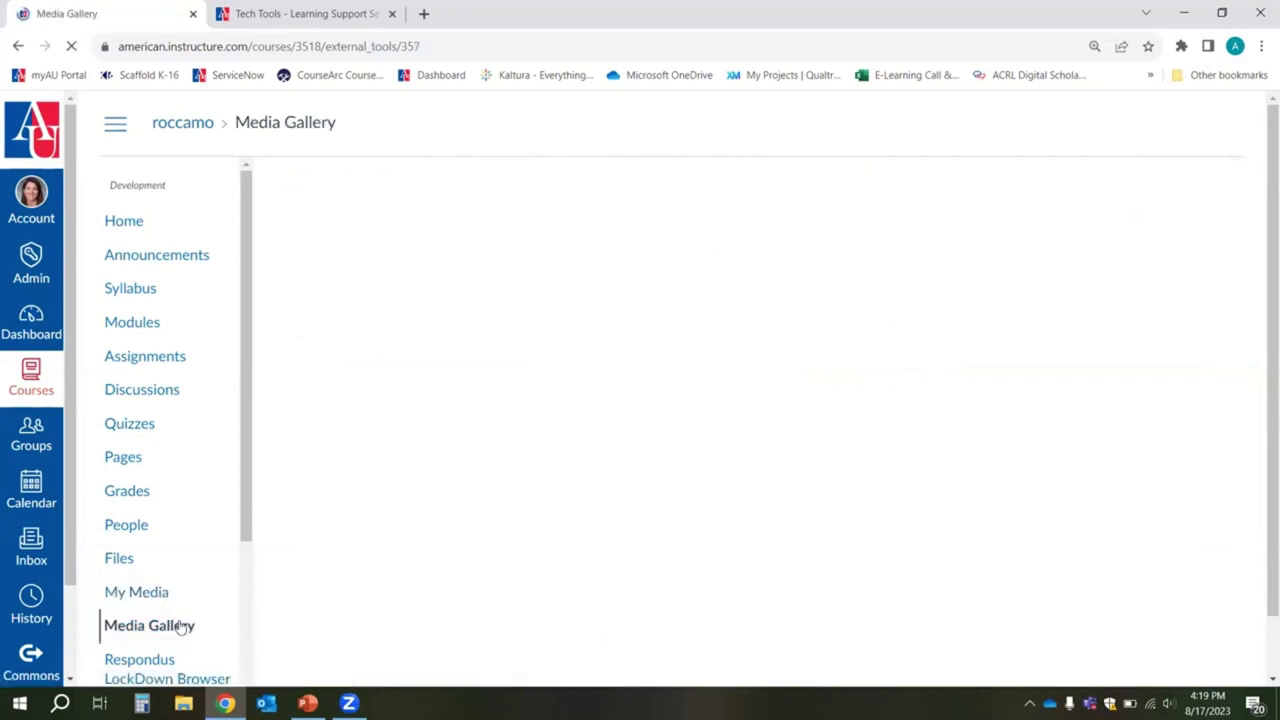
{"action": "scroll", "coordinate": [172, 628], "scroll_direction": "down", "scroll_amount": 2}
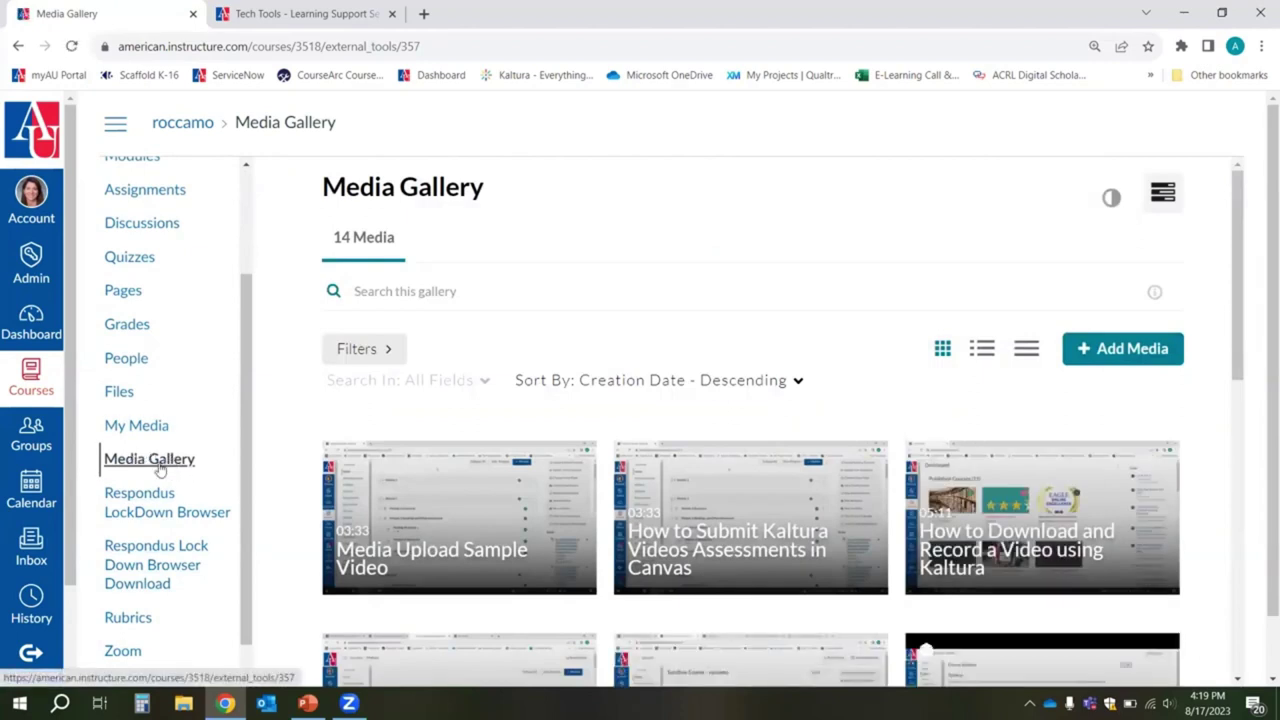
{"action": "scroll", "coordinate": [935, 445], "scroll_direction": "down", "scroll_amount": 3}
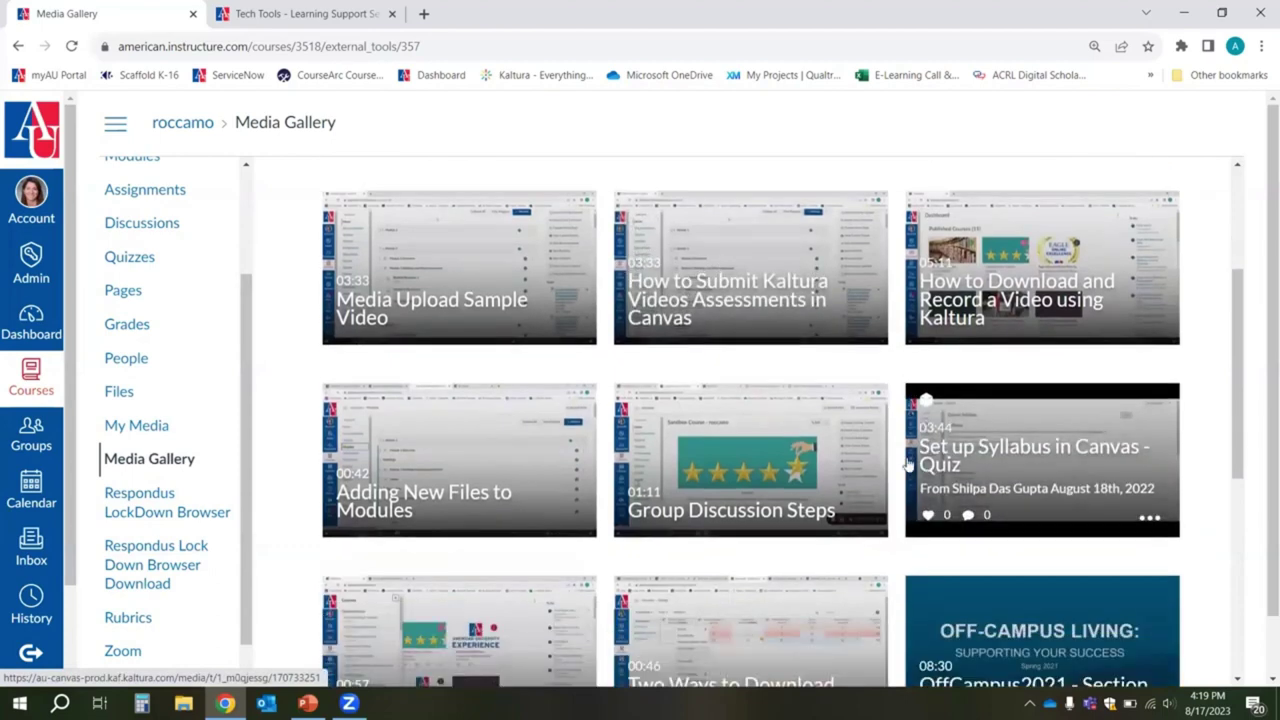
{"action": "scroll", "coordinate": [930, 450], "scroll_direction": "down", "scroll_amount": 2}
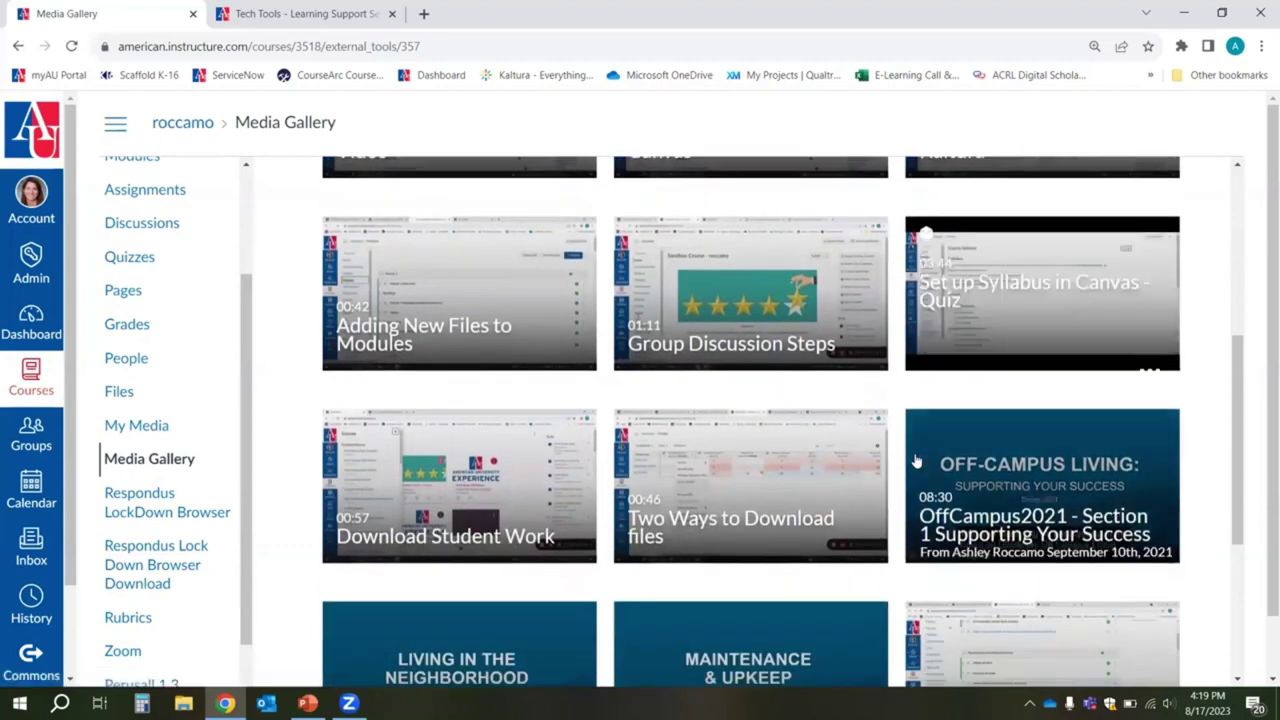
{"action": "scroll", "coordinate": [916, 460], "scroll_direction": "up", "scroll_amount": 3}
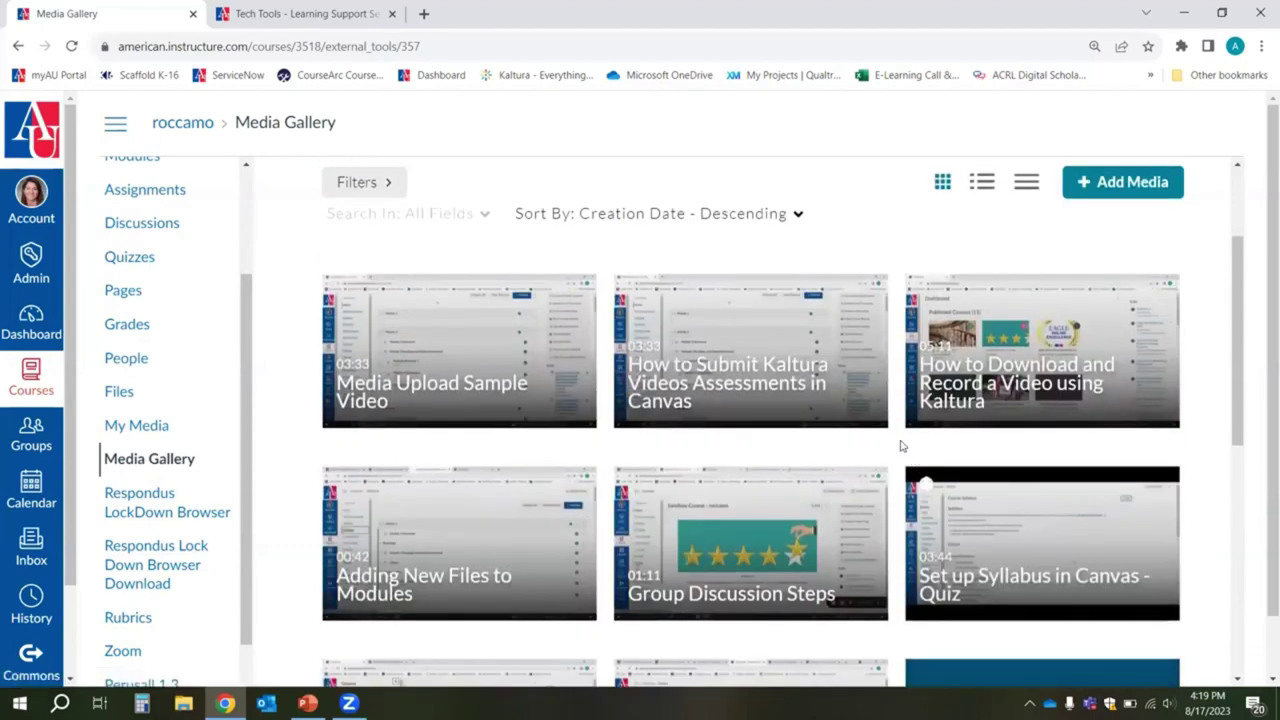
{"action": "scroll", "coordinate": [900, 446], "scroll_direction": "down", "scroll_amount": 3}
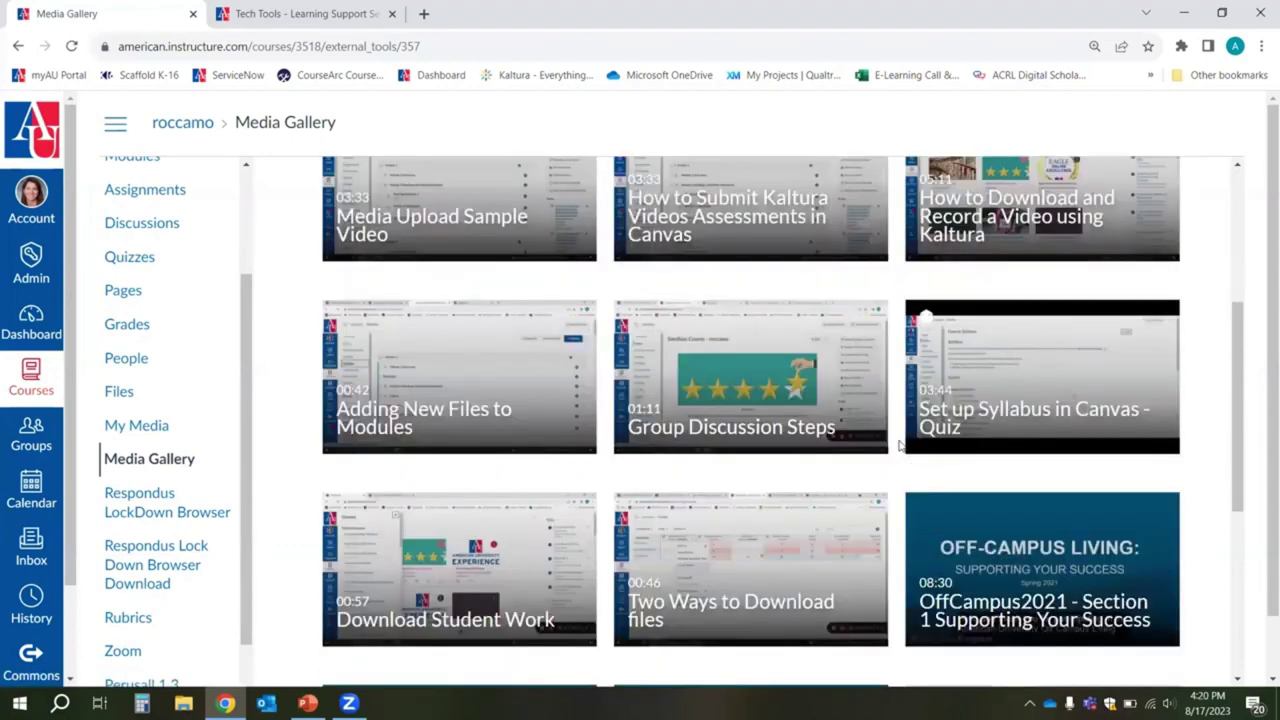
{"action": "scroll", "coordinate": [900, 446], "scroll_direction": "down", "scroll_amount": 3}
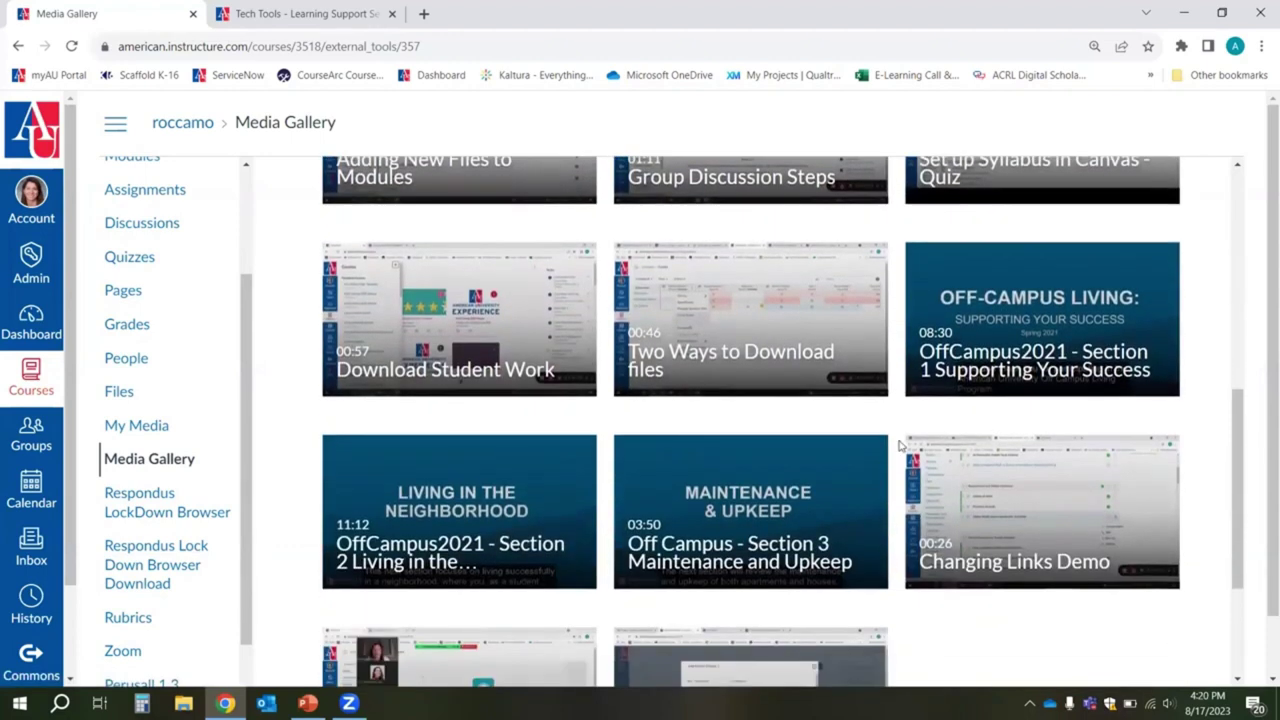
{"action": "scroll", "coordinate": [900, 446], "scroll_direction": "down", "scroll_amount": 3}
{"action": "scroll", "coordinate": [900, 446], "scroll_direction": "up", "scroll_amount": 4}
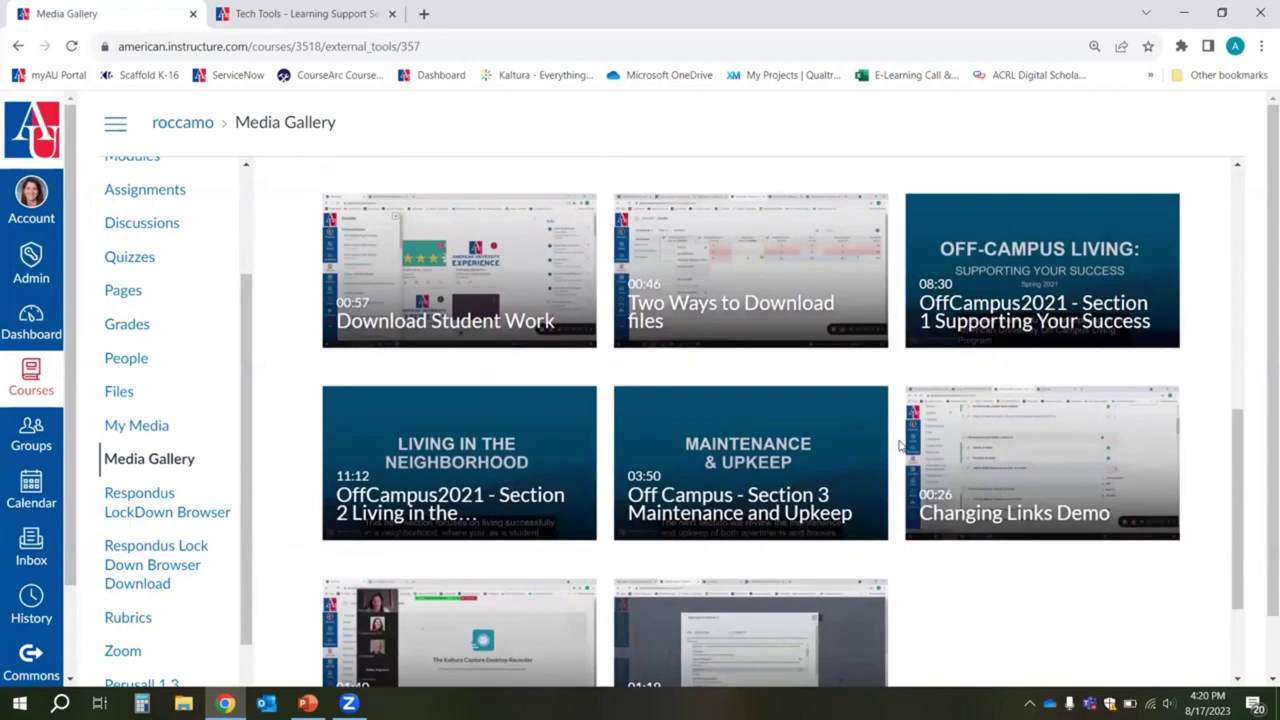
{"action": "scroll", "coordinate": [900, 446], "scroll_direction": "up", "scroll_amount": 6}
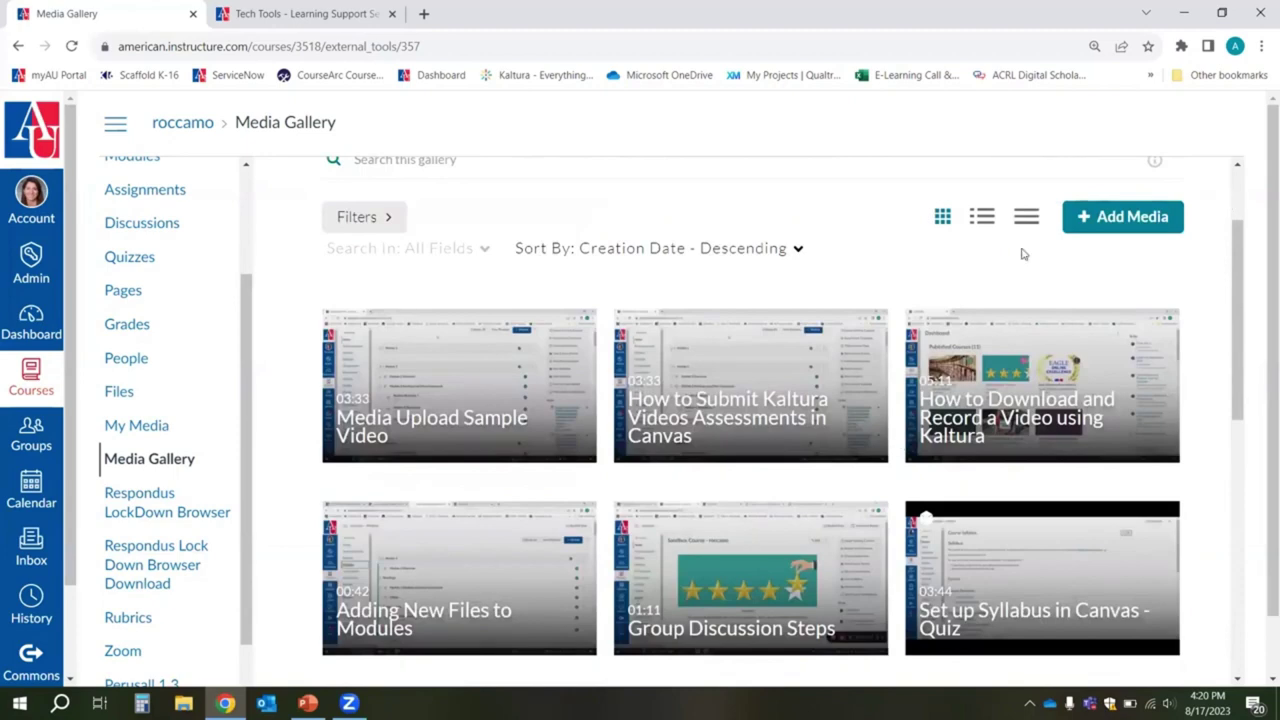
{"action": "scroll", "coordinate": [1009, 286], "scroll_direction": "up", "scroll_amount": 1}
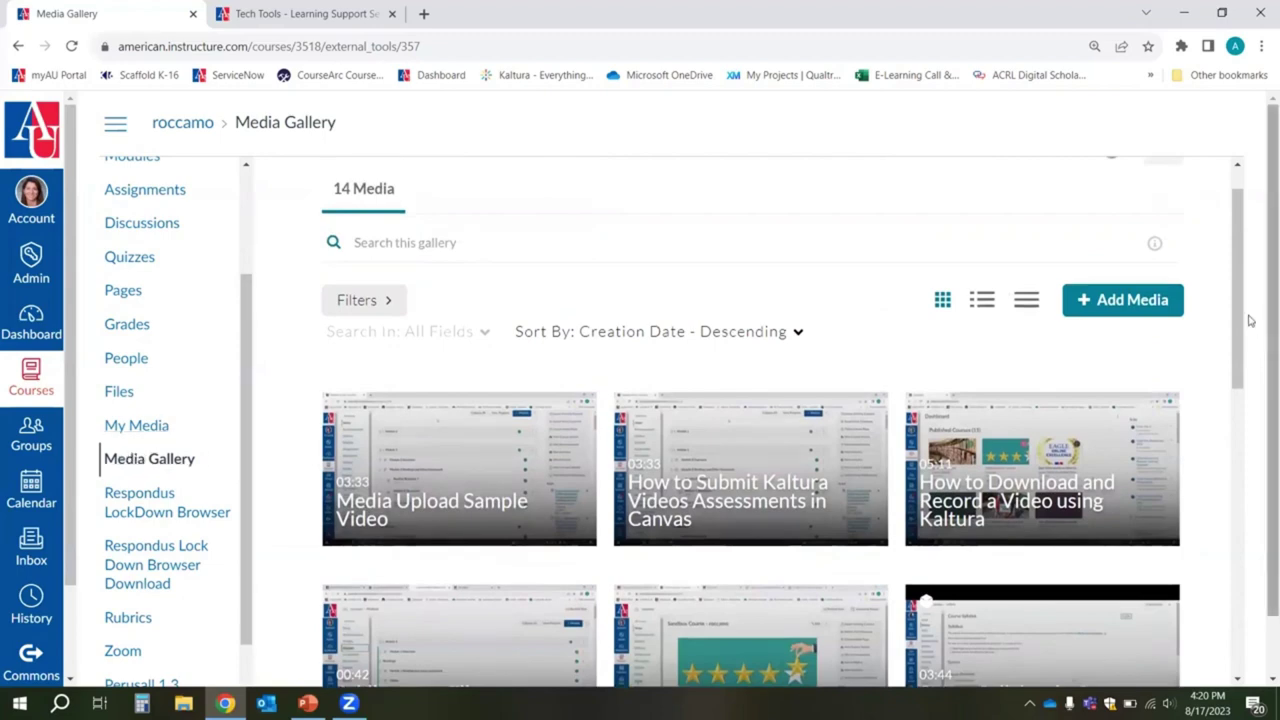
Step: Select Media Upload Sample Video 2, Express Capture Video and Kaltura Demo 8/17 from My Media and publish the selection to the Media Gallery
{"action": "left_click", "coordinate": [1133, 310]}
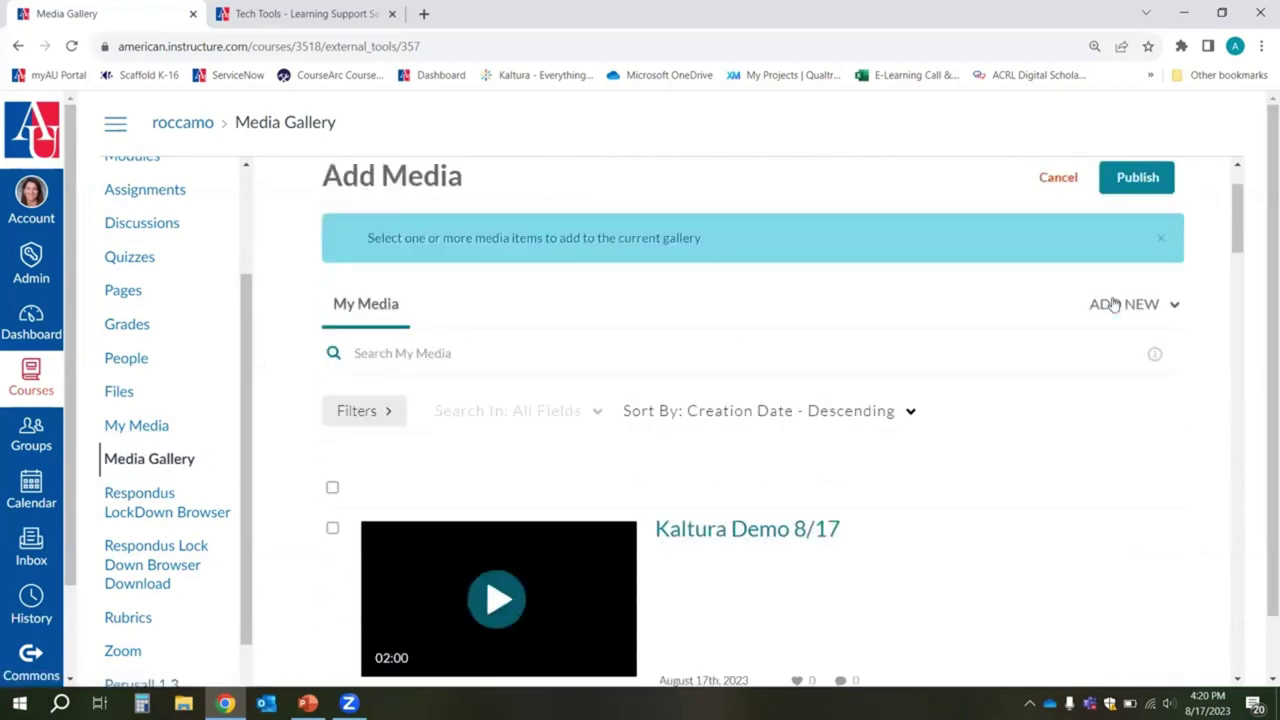
{"action": "scroll", "coordinate": [1037, 340], "scroll_direction": "down", "scroll_amount": 5}
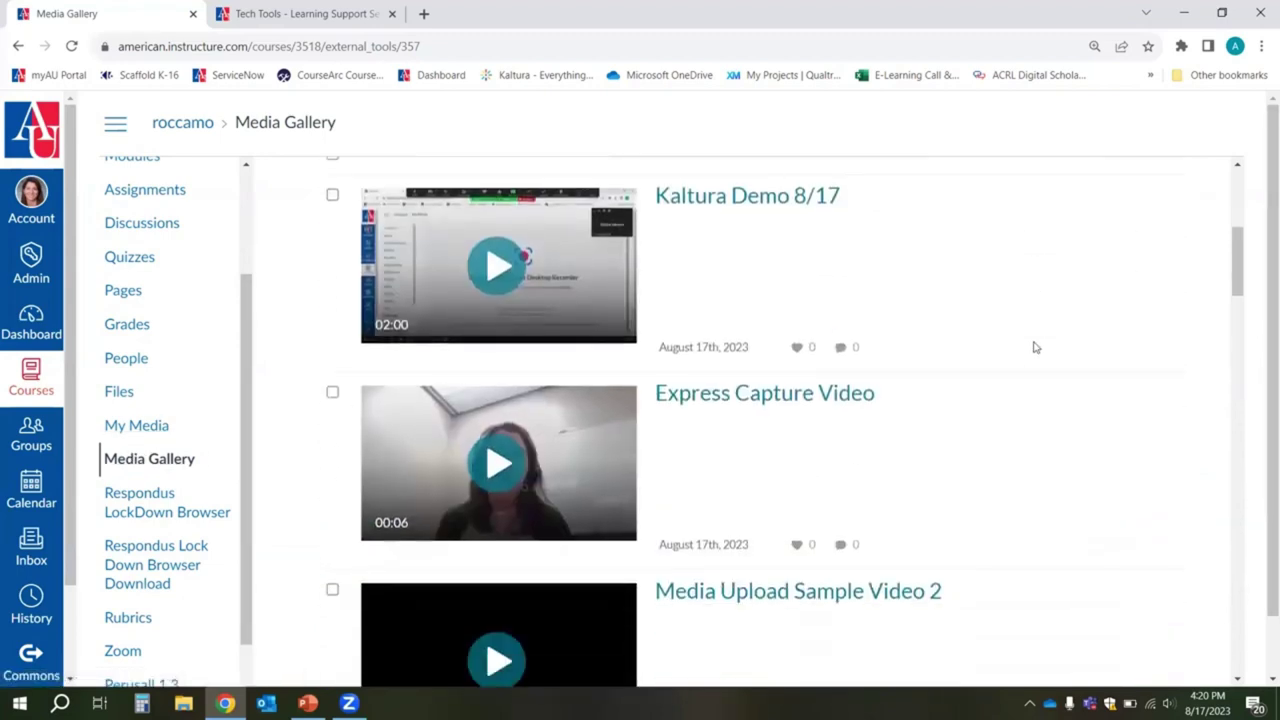
{"action": "scroll", "coordinate": [1034, 346], "scroll_direction": "up", "scroll_amount": 2}
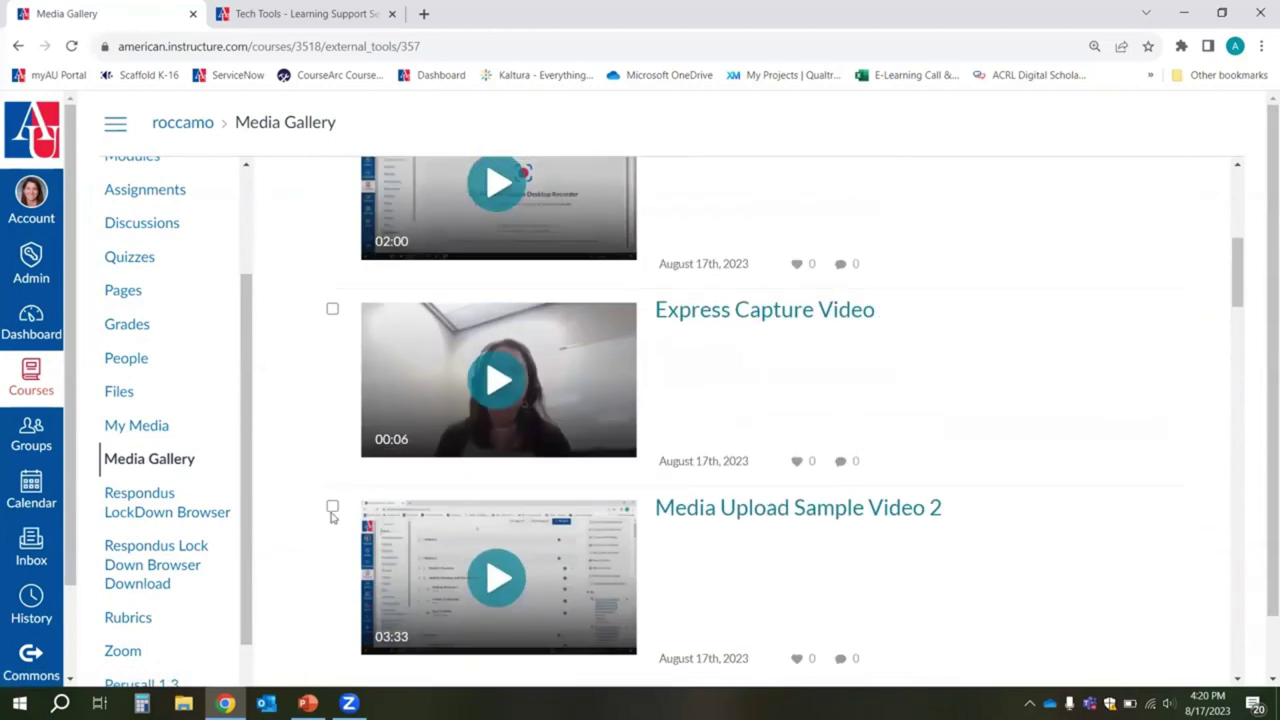
{"action": "left_click", "coordinate": [333, 509]}
{"action": "left_click", "coordinate": [332, 310]}
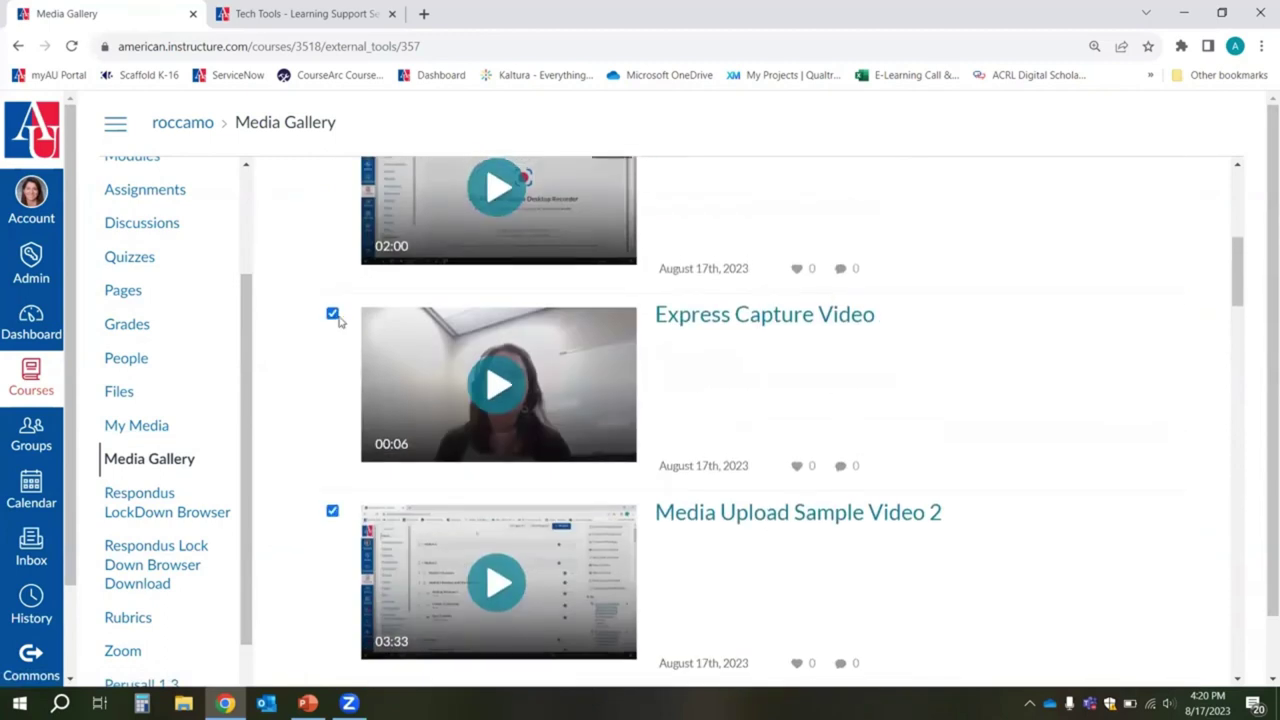
{"action": "scroll", "coordinate": [341, 297], "scroll_direction": "up", "scroll_amount": 2}
{"action": "left_click", "coordinate": [332, 278]}
{"action": "scroll", "coordinate": [331, 297], "scroll_direction": "up", "scroll_amount": 1}
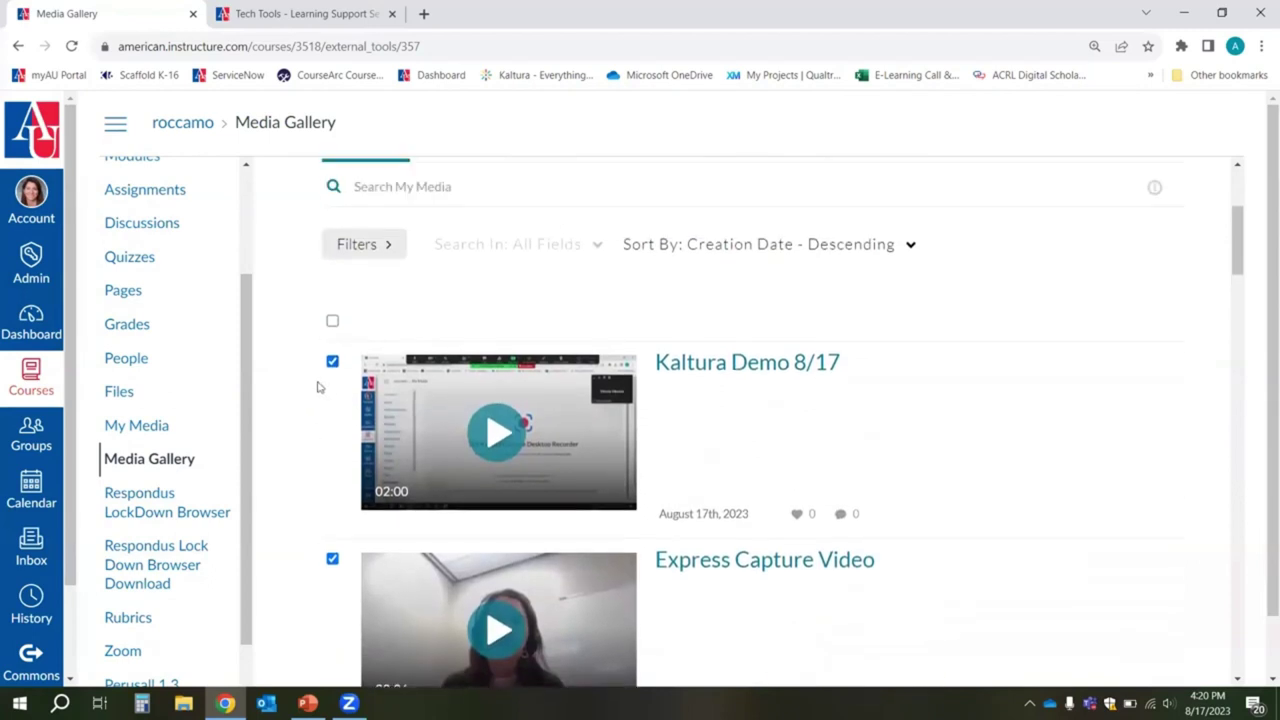
{"action": "scroll", "coordinate": [994, 394], "scroll_direction": "up", "scroll_amount": 3}
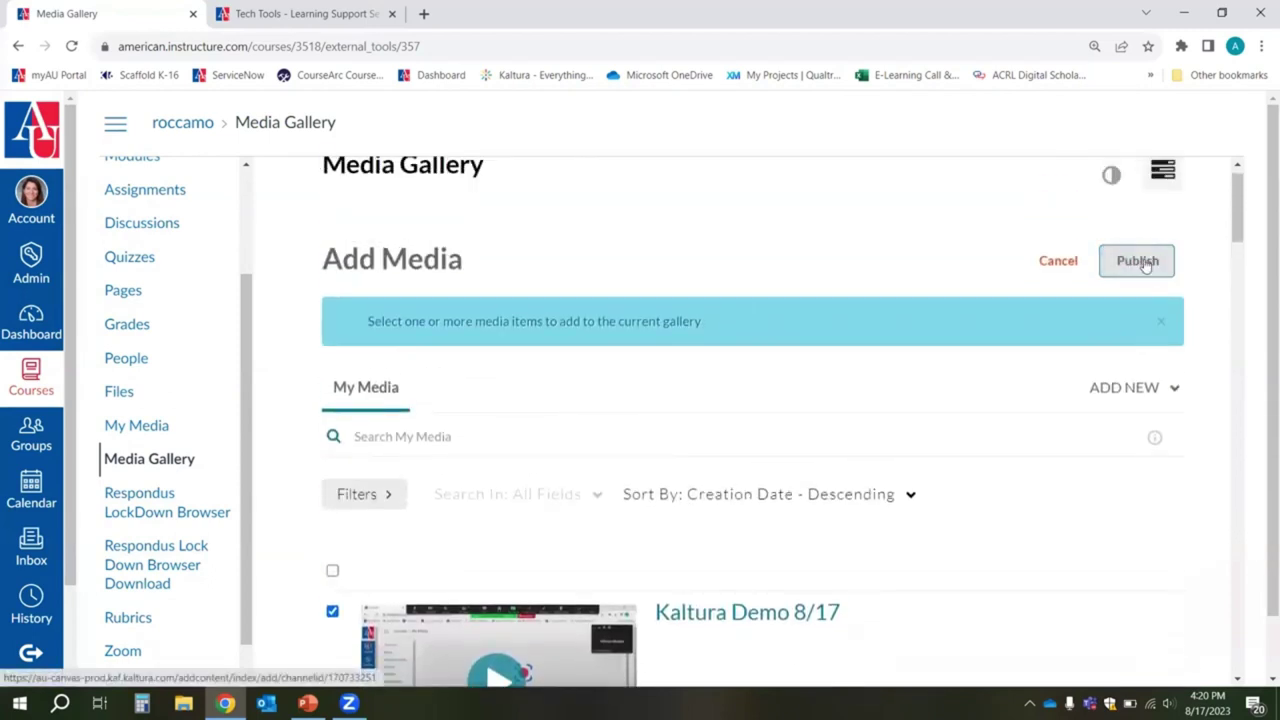
{"action": "left_click", "coordinate": [1146, 263]}
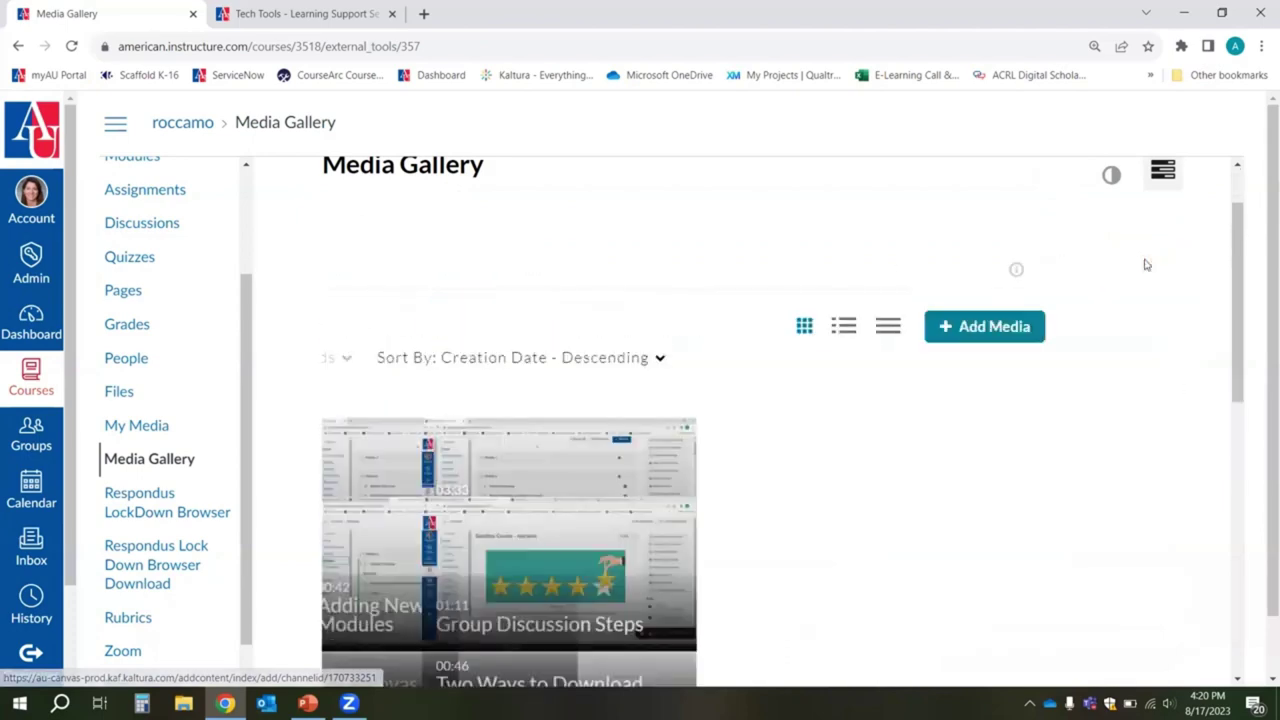
Step: Look through the updated Media Gallery to check which videos it contains
{"action": "scroll", "coordinate": [549, 490], "scroll_direction": "down", "scroll_amount": 2}
{"action": "scroll", "coordinate": [549, 490], "scroll_direction": "down", "scroll_amount": 5}
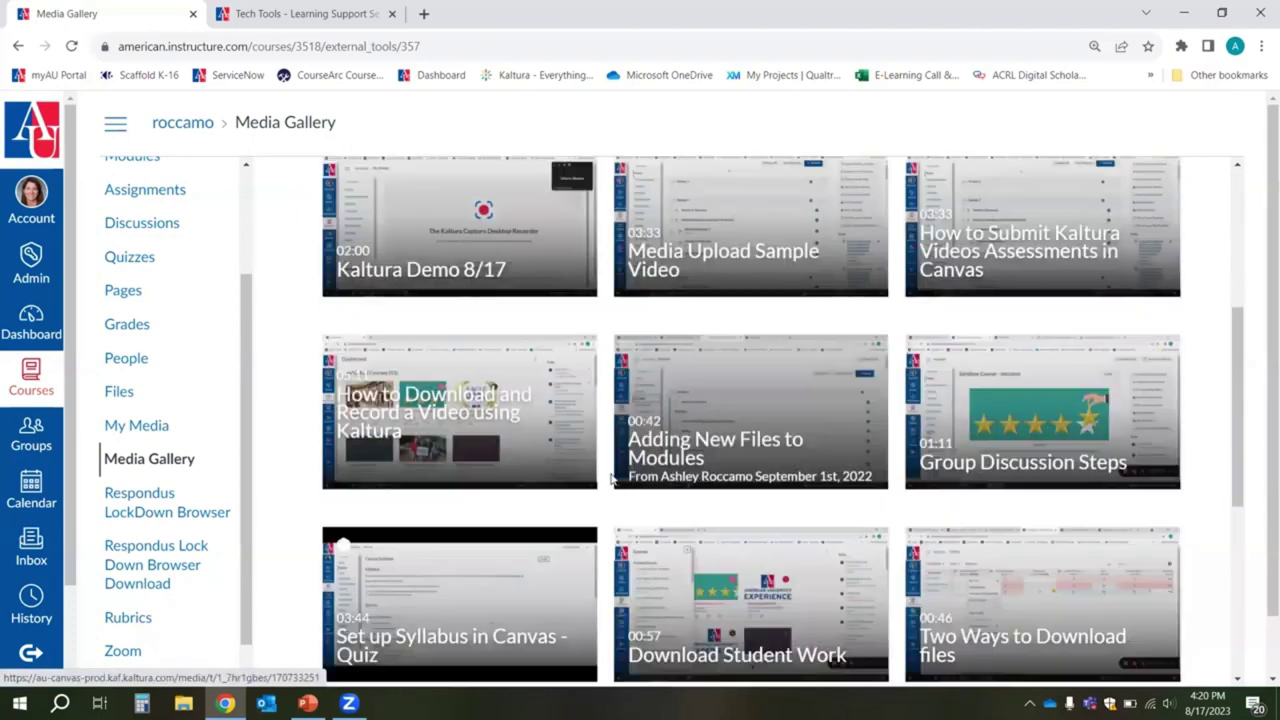
{"action": "scroll", "coordinate": [603, 479], "scroll_direction": "down", "scroll_amount": 3}
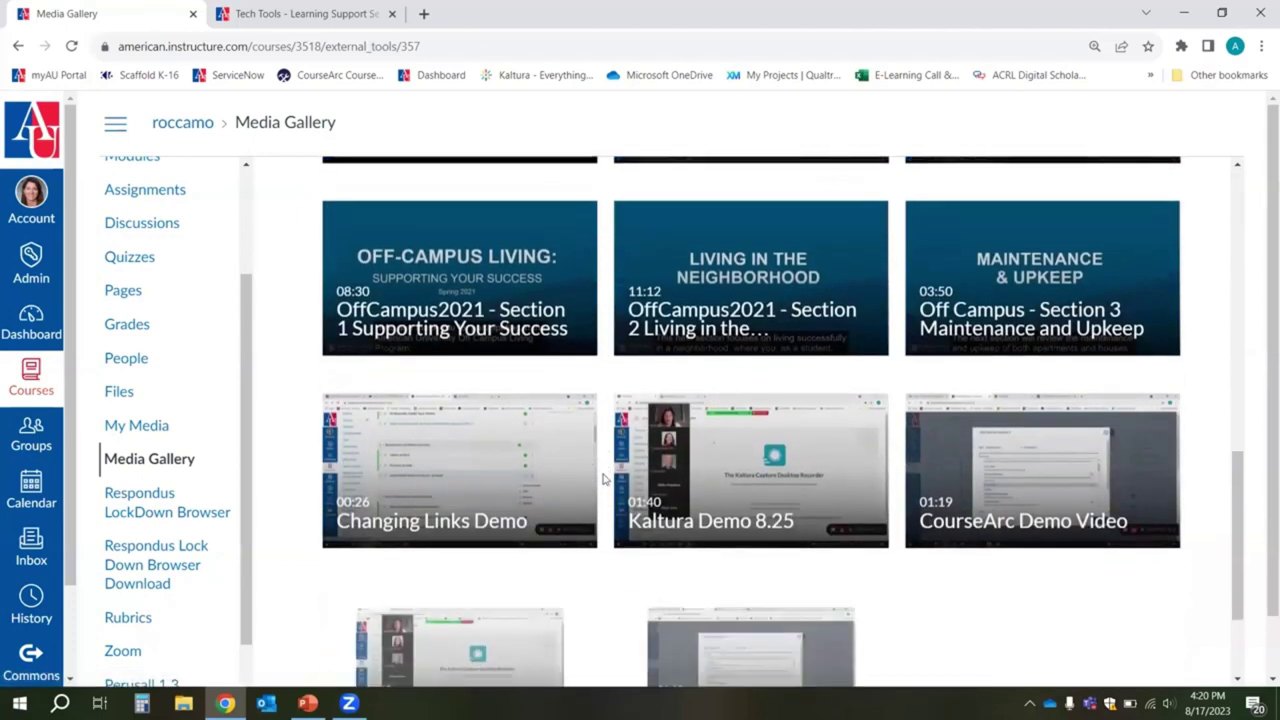
{"action": "scroll", "coordinate": [603, 479], "scroll_direction": "up", "scroll_amount": 3}
{"action": "scroll", "coordinate": [603, 479], "scroll_direction": "up", "scroll_amount": 3}
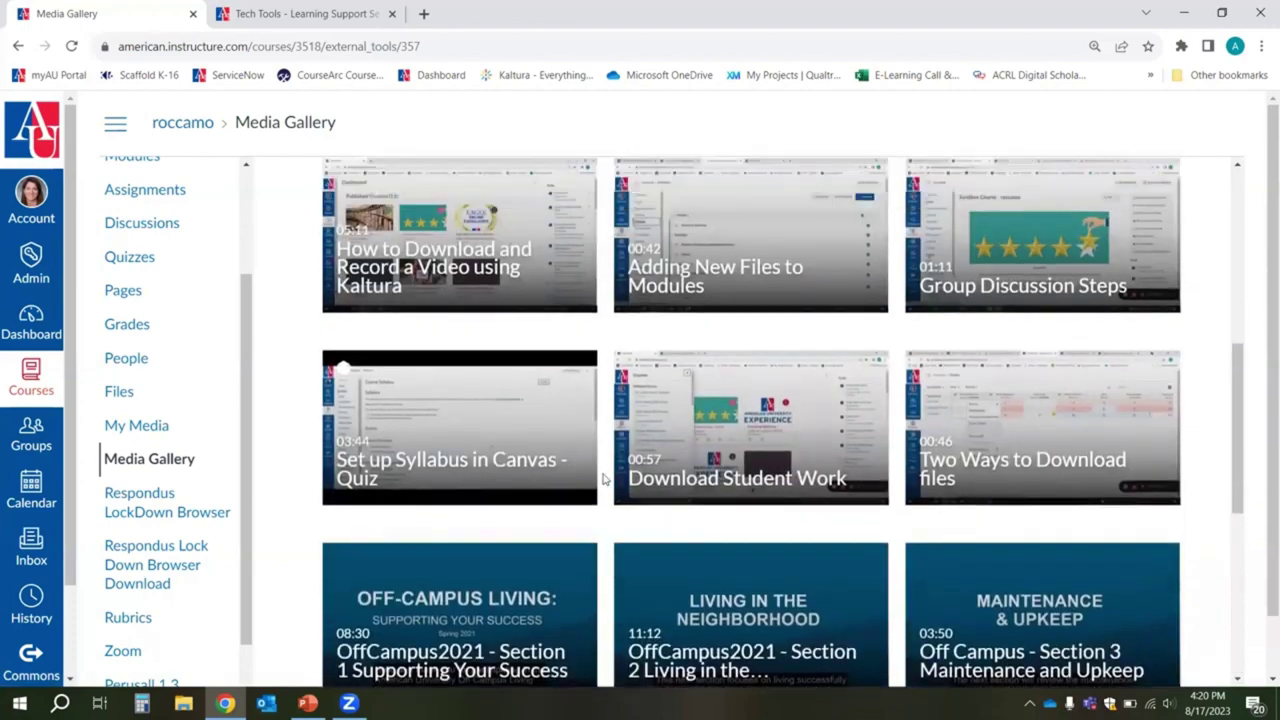
{"action": "scroll", "coordinate": [603, 479], "scroll_direction": "up", "scroll_amount": 2}
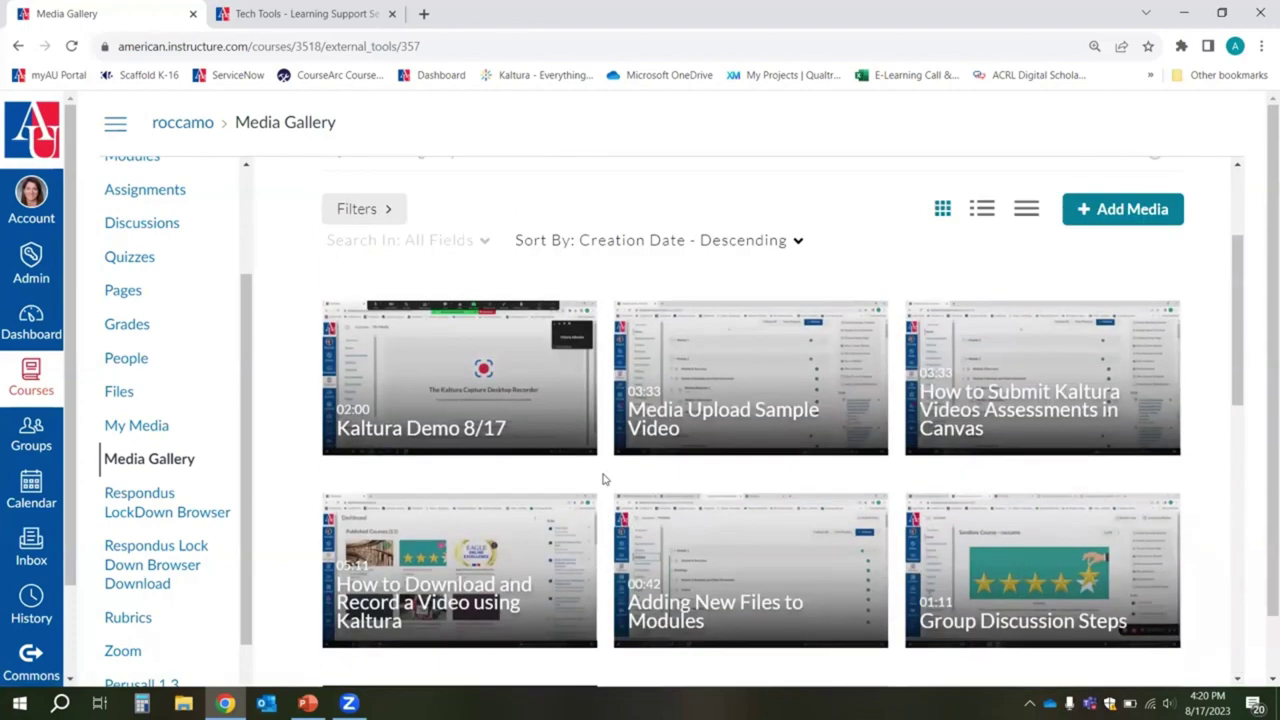
{"action": "scroll", "coordinate": [602, 377], "scroll_direction": "up", "scroll_amount": 1}
{"action": "scroll", "coordinate": [602, 377], "scroll_direction": "up", "scroll_amount": 1}
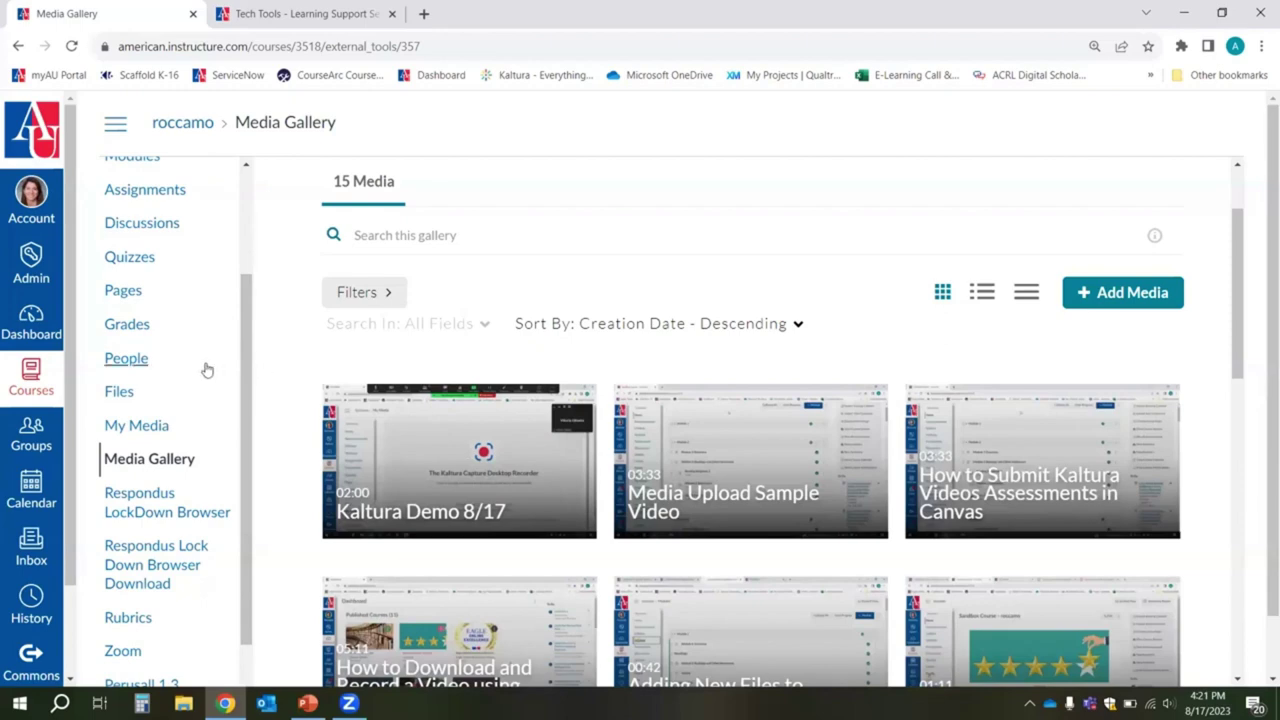
Step: Go to the course modules and add a new page named "Kaltura Videos!" to Module 1
{"action": "scroll", "coordinate": [206, 369], "scroll_direction": "up", "scroll_amount": 2}
{"action": "left_click", "coordinate": [147, 328]}
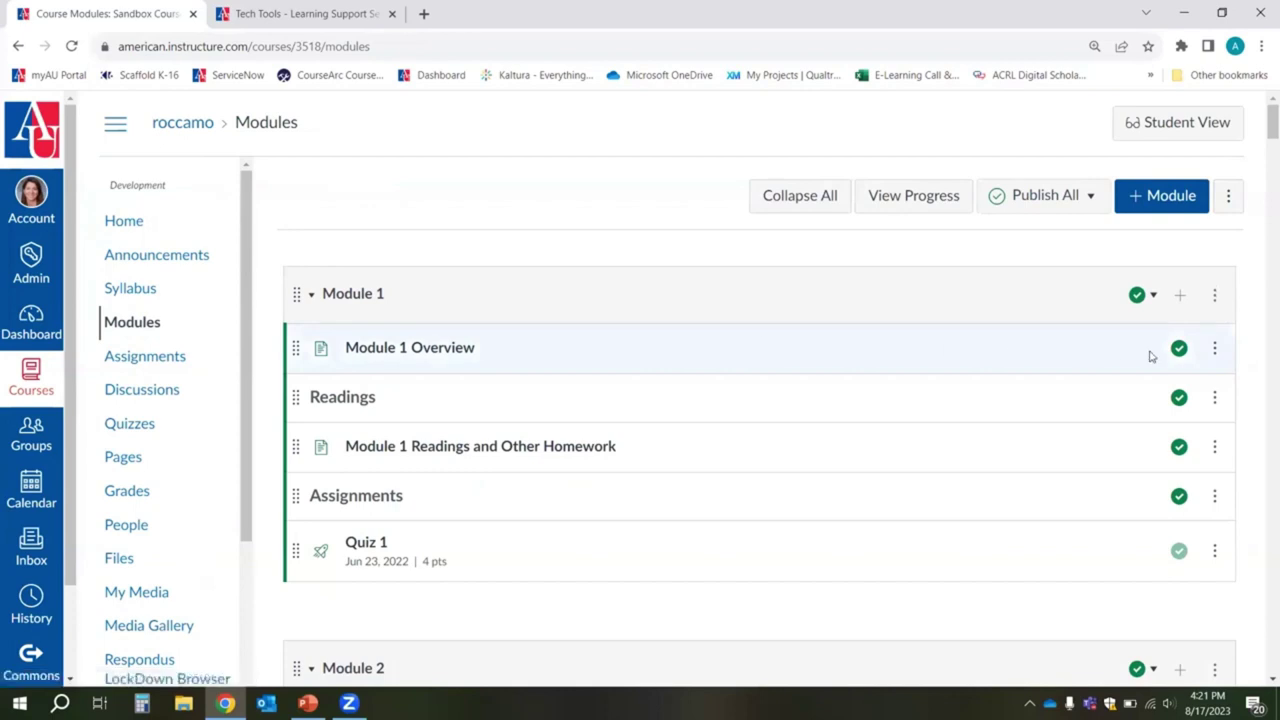
{"action": "left_click", "coordinate": [1181, 296]}
{"action": "left_click", "coordinate": [436, 242]}
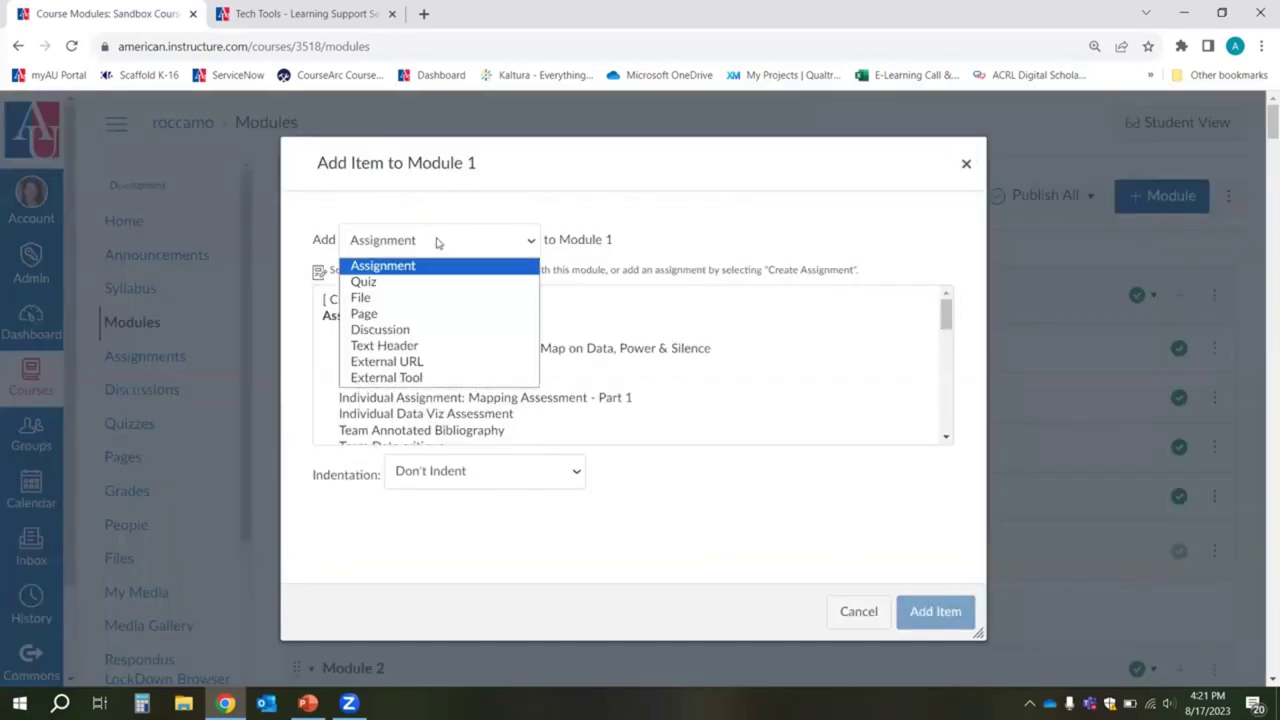
{"action": "left_click", "coordinate": [386, 314]}
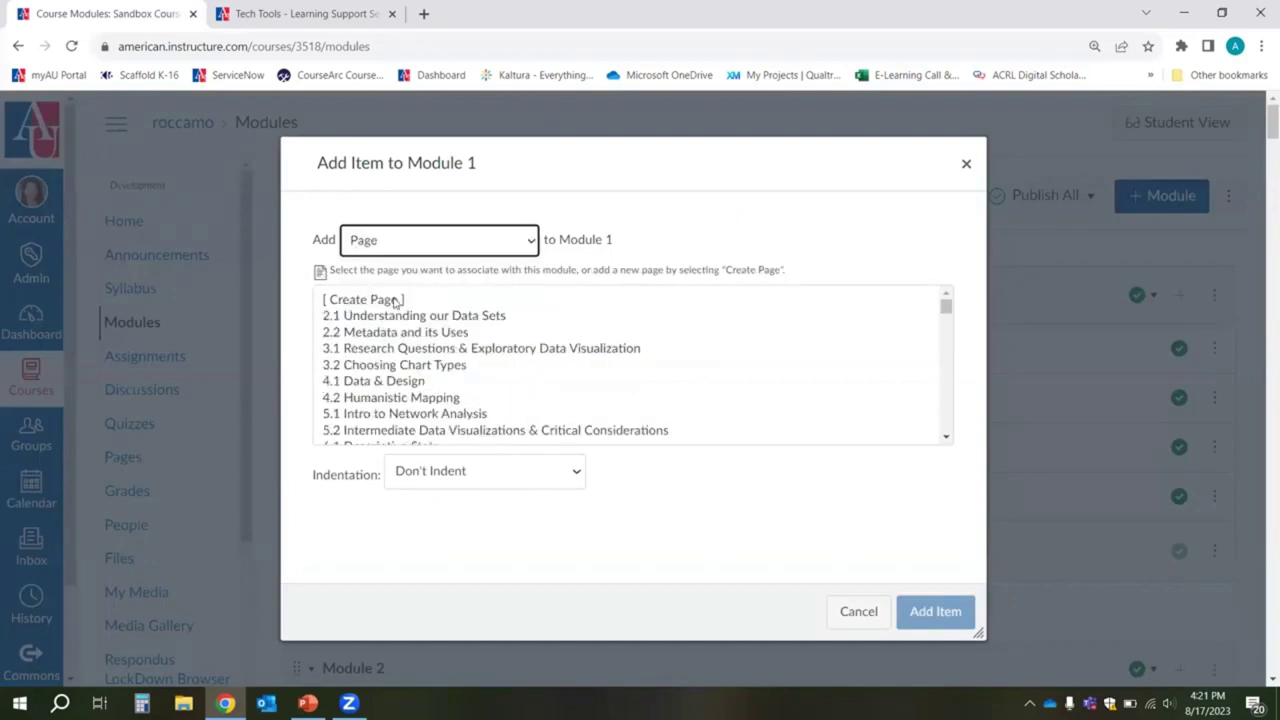
{"action": "left_click", "coordinate": [396, 301]}
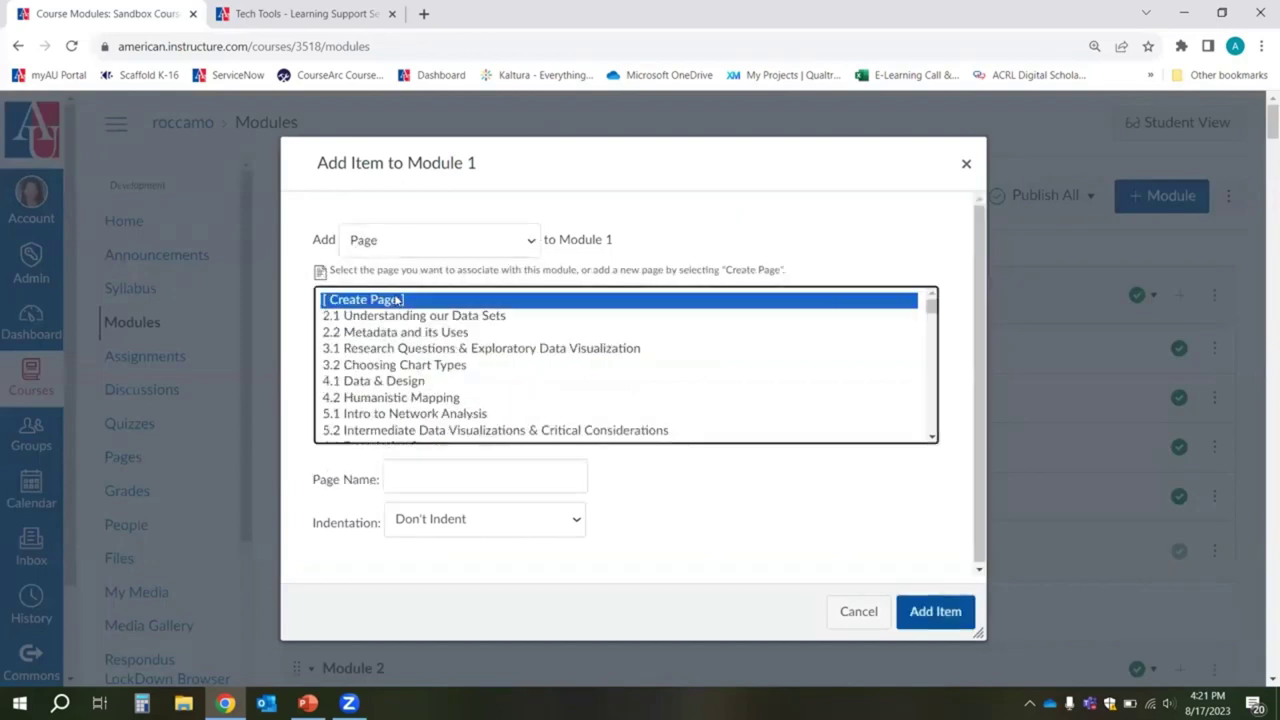
{"action": "left_click", "coordinate": [449, 472]}
{"action": "type", "text": "Kaltura "}
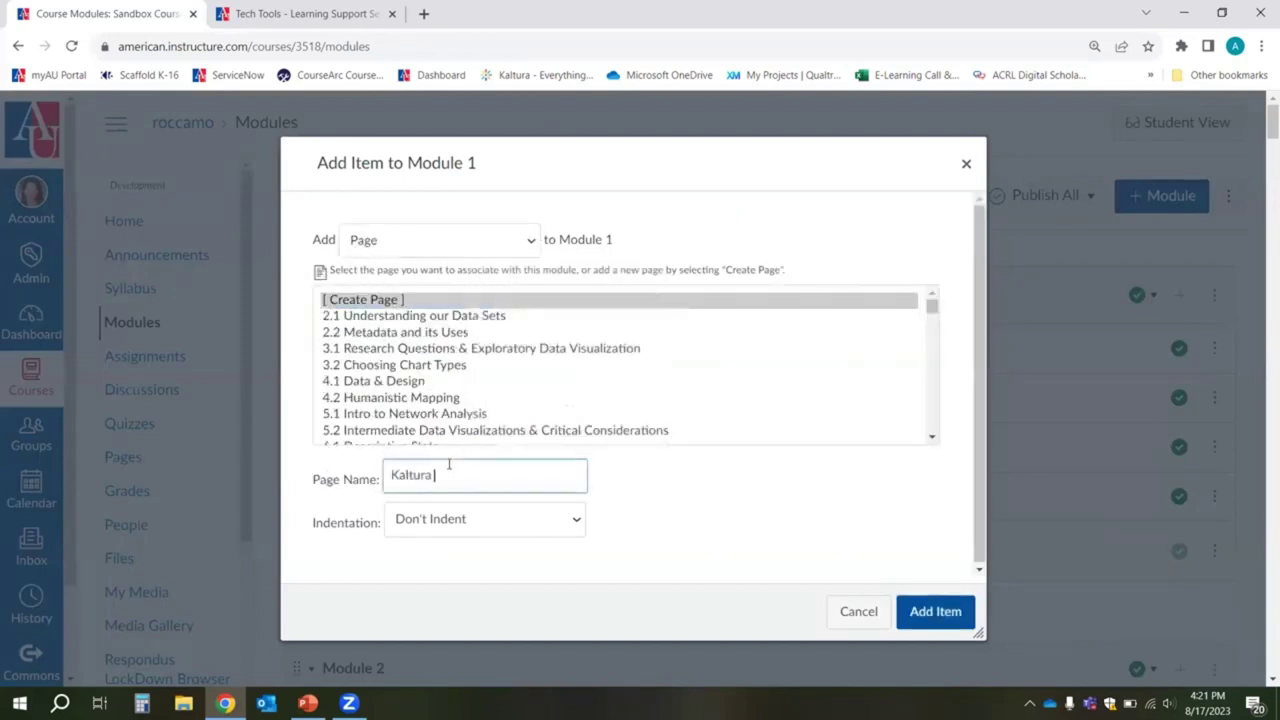
{"action": "type", "text": "Videos!"}
{"action": "left_click", "coordinate": [931, 614]}
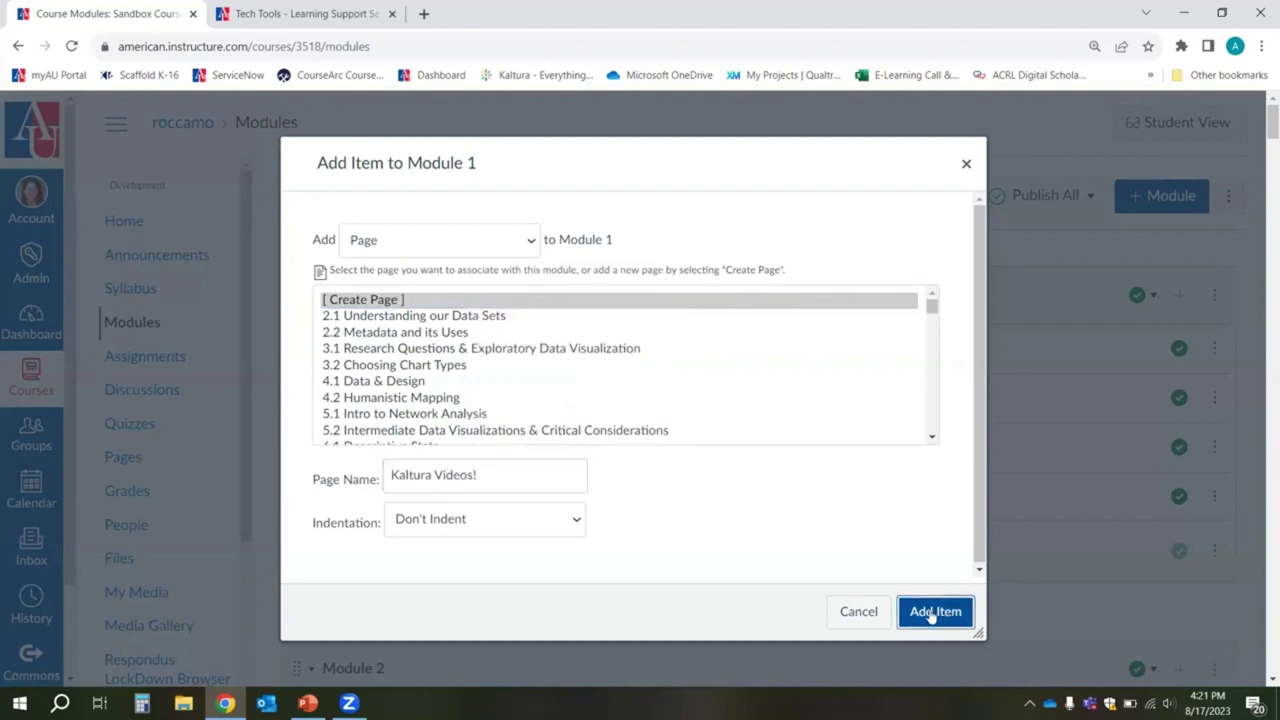
Step: Open the Kaltura Videos! page from Module 1 for editing and place the cursor in its body
{"action": "scroll", "coordinate": [929, 611], "scroll_direction": "down", "scroll_amount": 1}
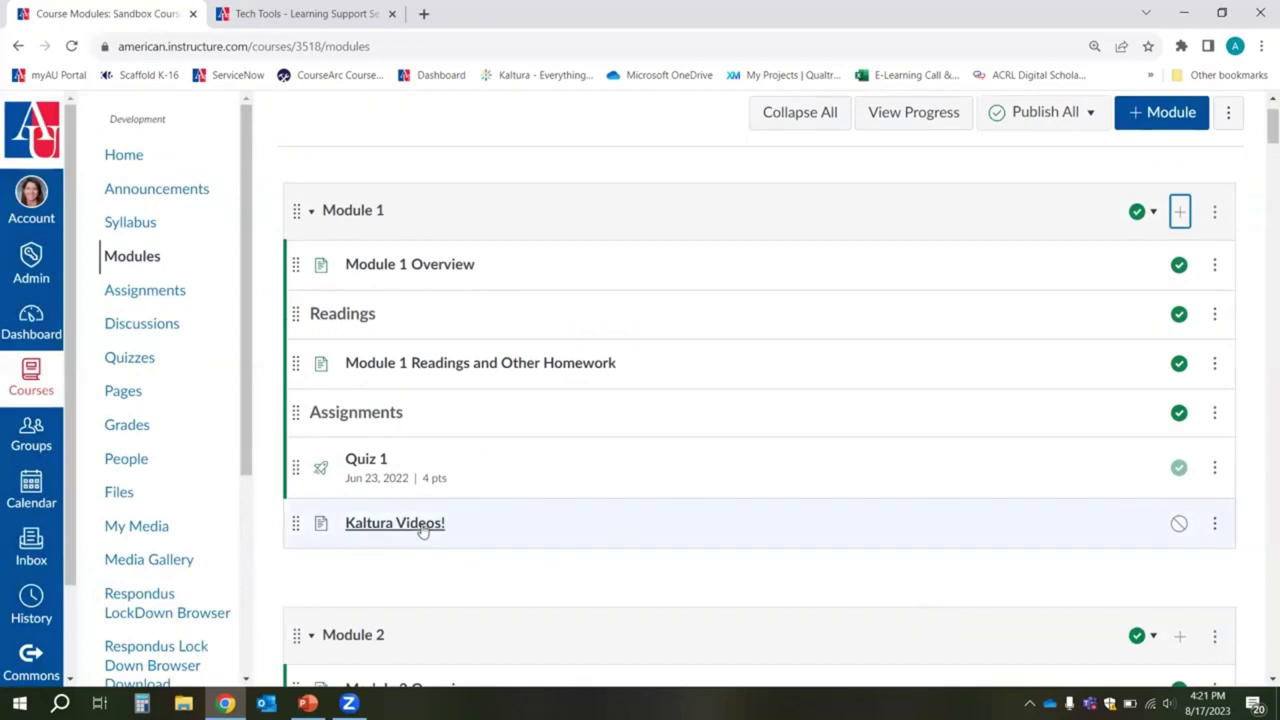
{"action": "left_click", "coordinate": [420, 526]}
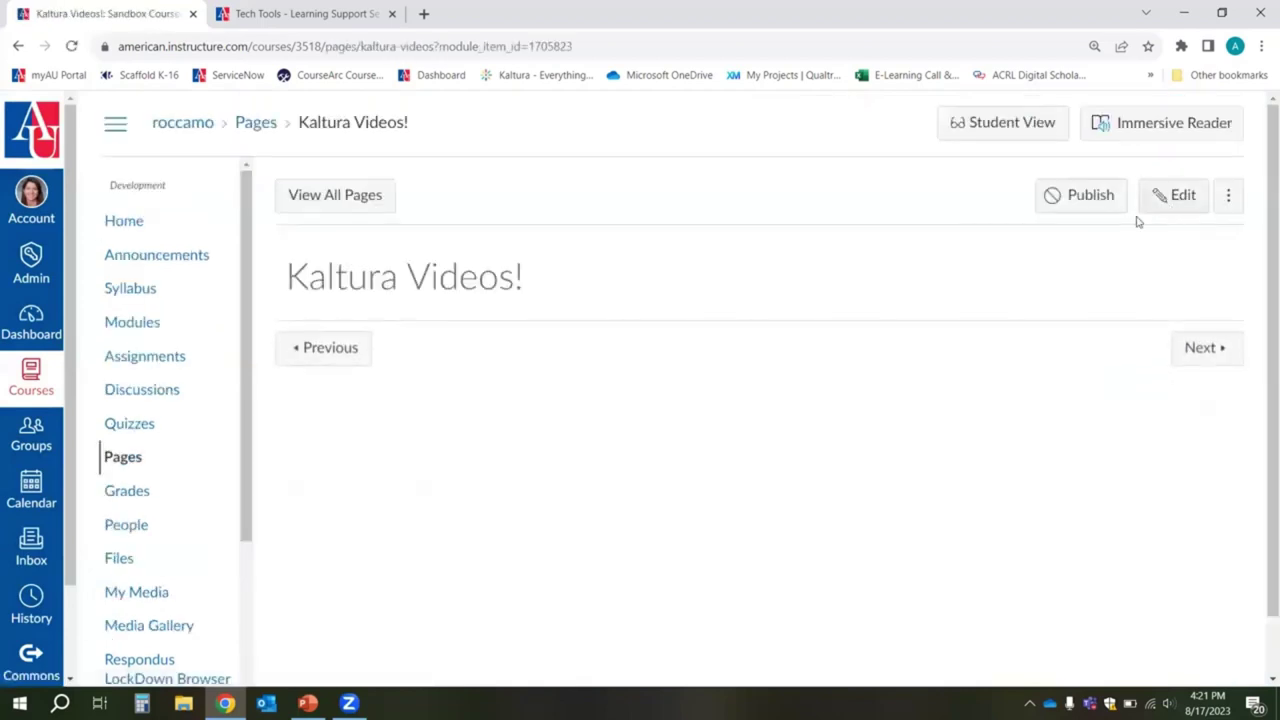
{"action": "left_click", "coordinate": [1178, 202]}
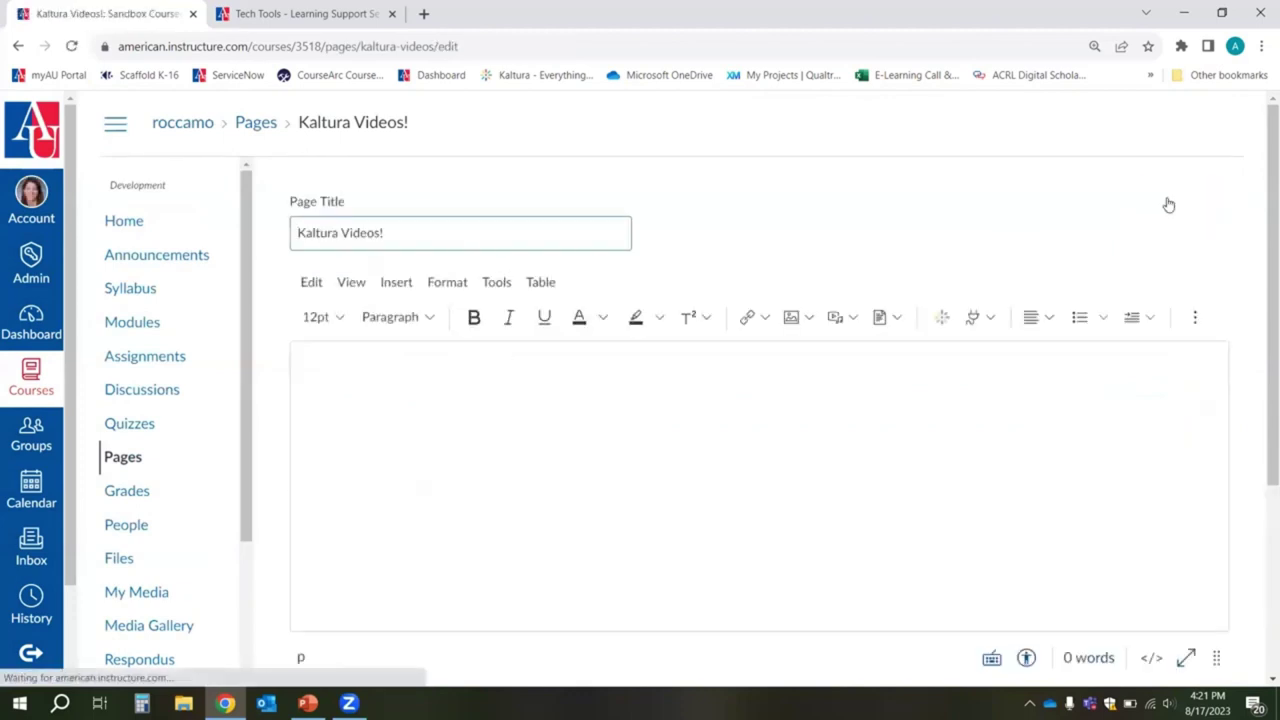
{"action": "left_click", "coordinate": [617, 400]}
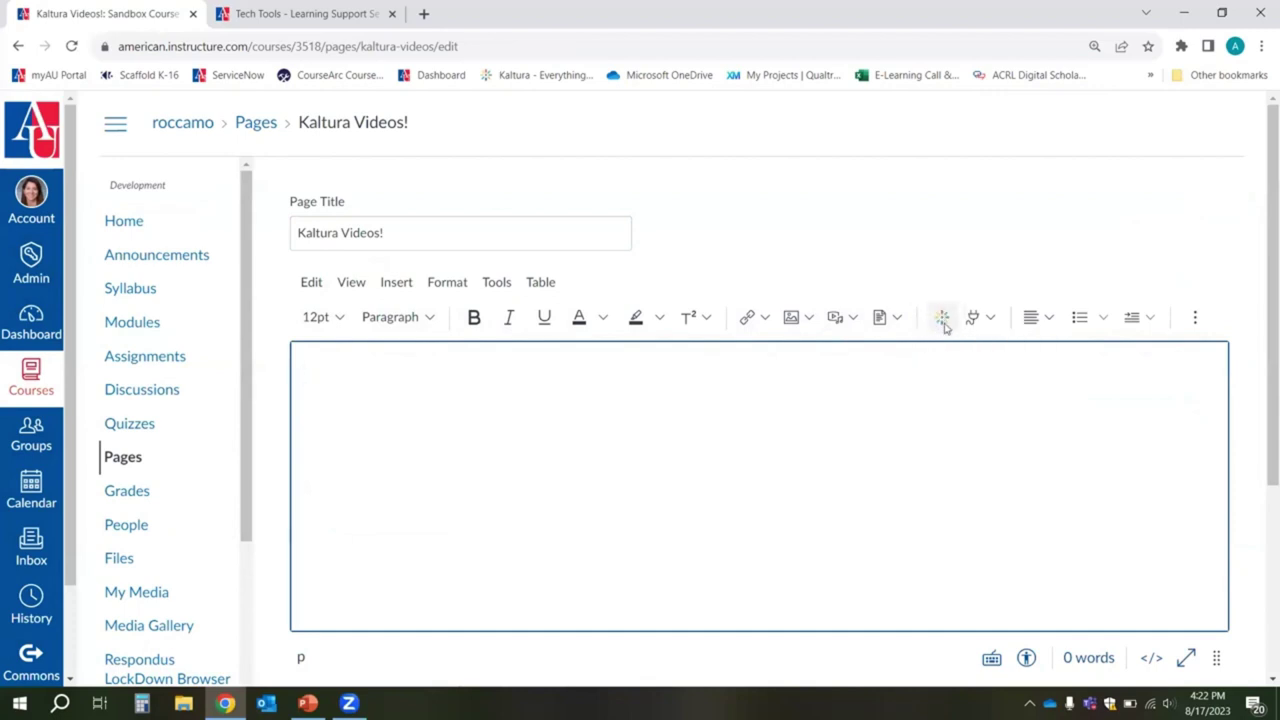
Step: Embed the Kaltura Demo 8/17 video from My Media in the page body and pause its playback
{"action": "left_click", "coordinate": [943, 320]}
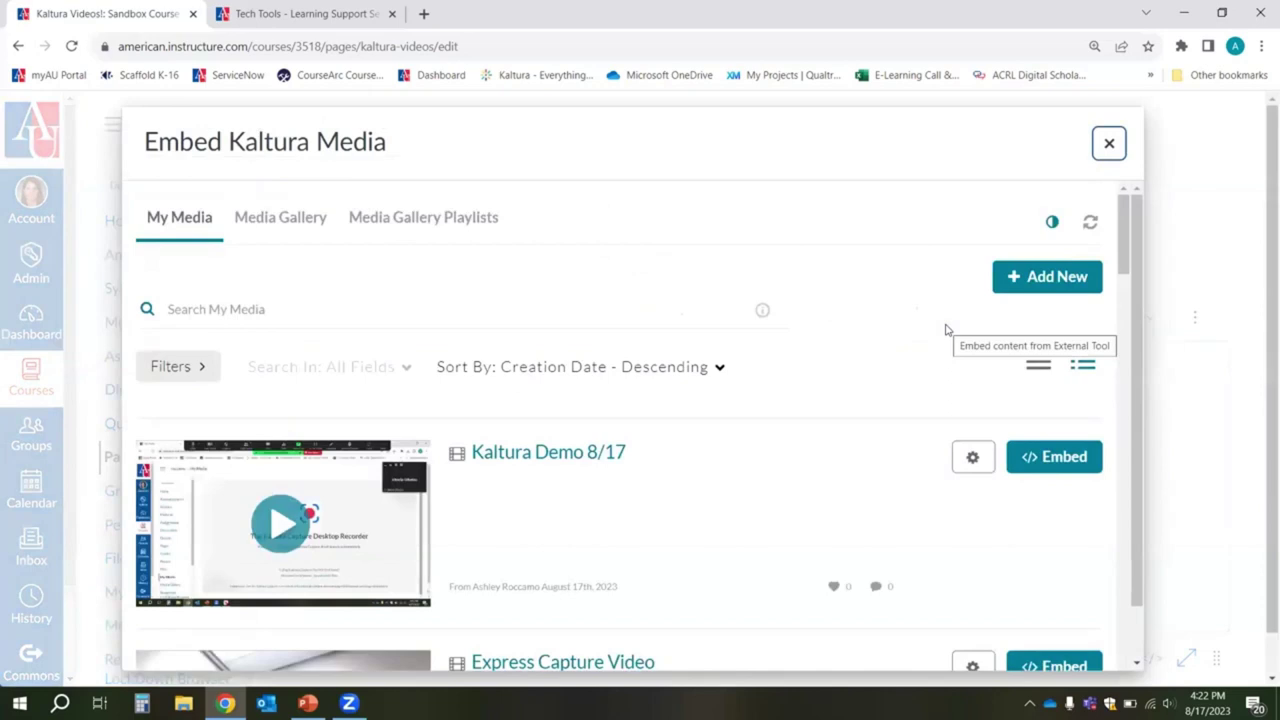
{"action": "scroll", "coordinate": [940, 340], "scroll_direction": "down", "scroll_amount": 2}
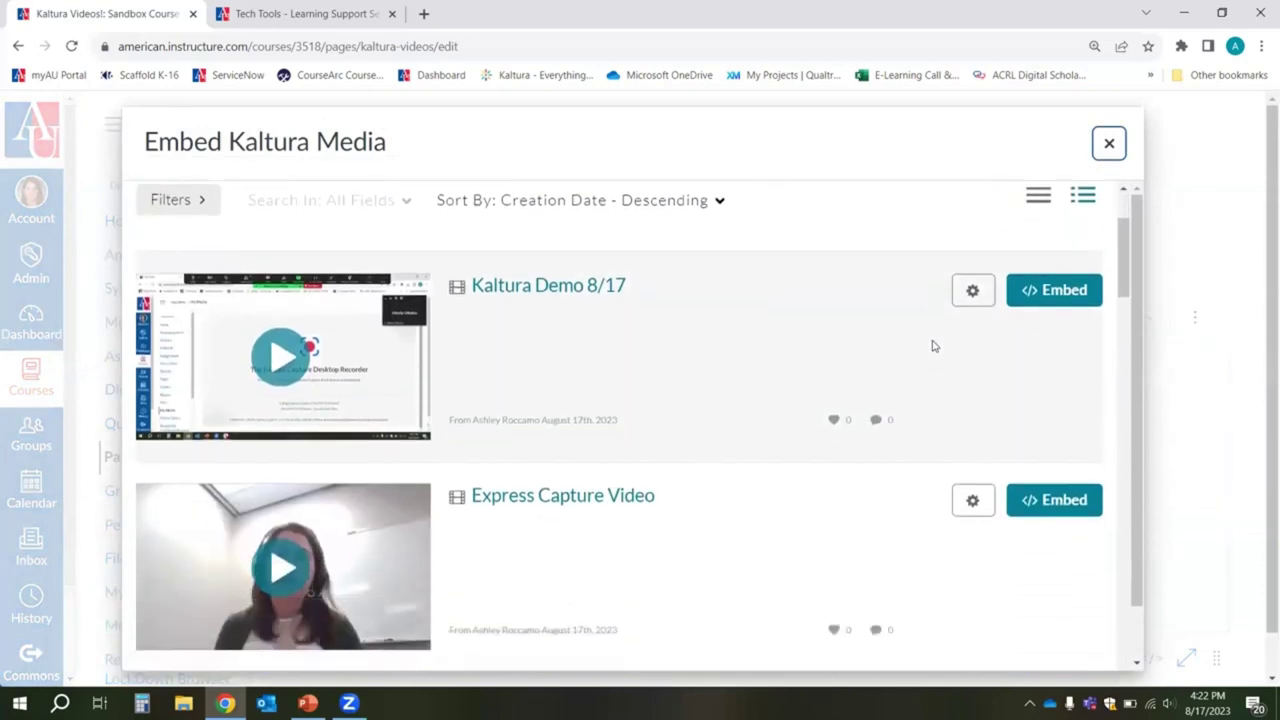
{"action": "left_click", "coordinate": [1085, 292]}
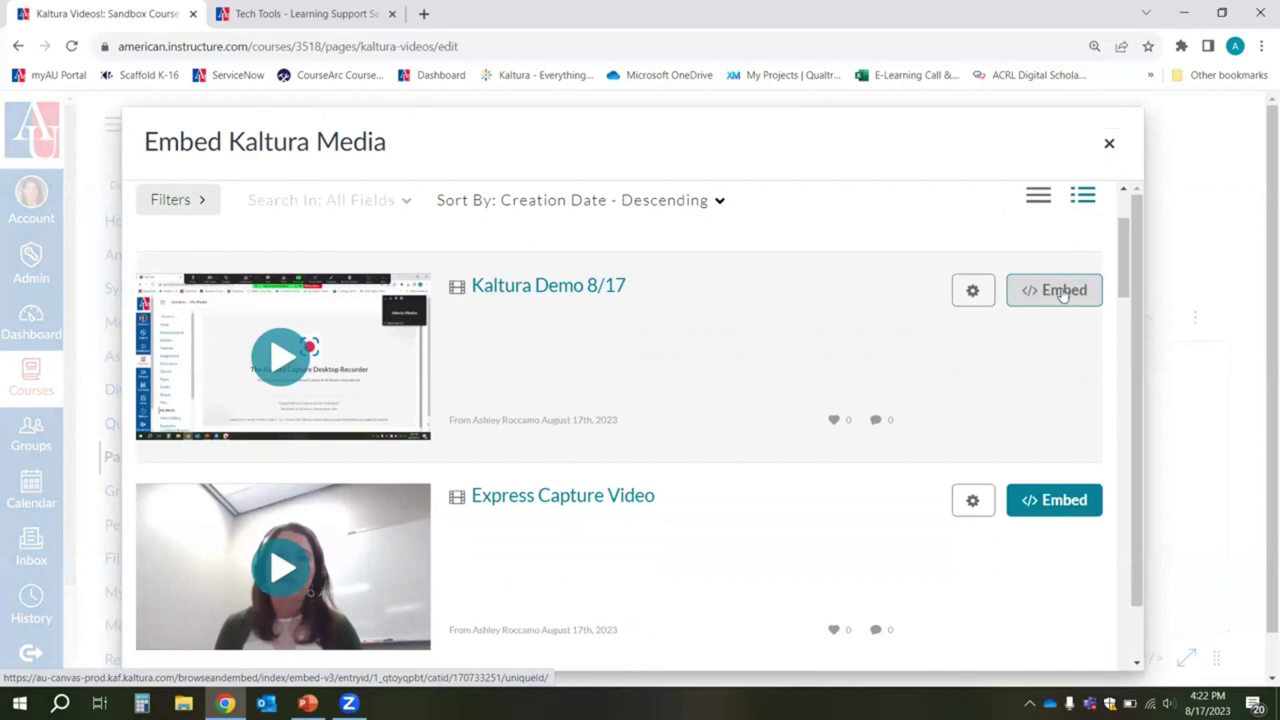
{"action": "left_click", "coordinate": [1062, 291]}
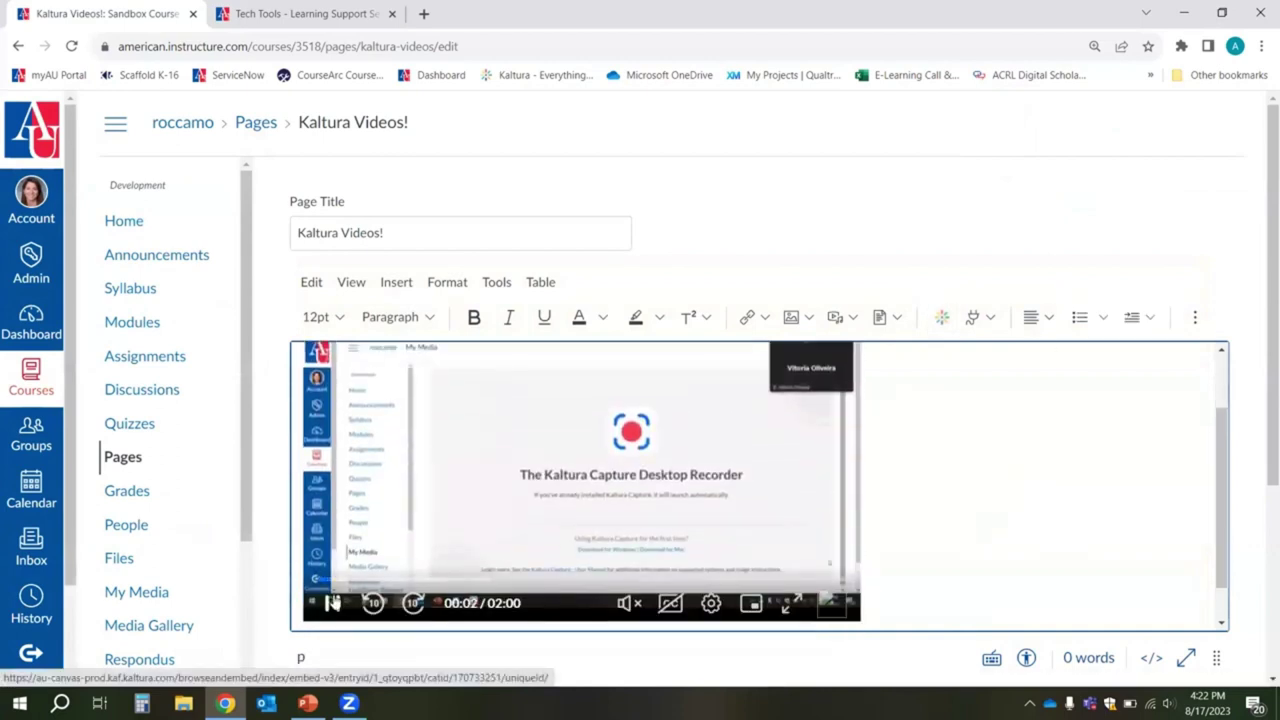
{"action": "left_click", "coordinate": [332, 603]}
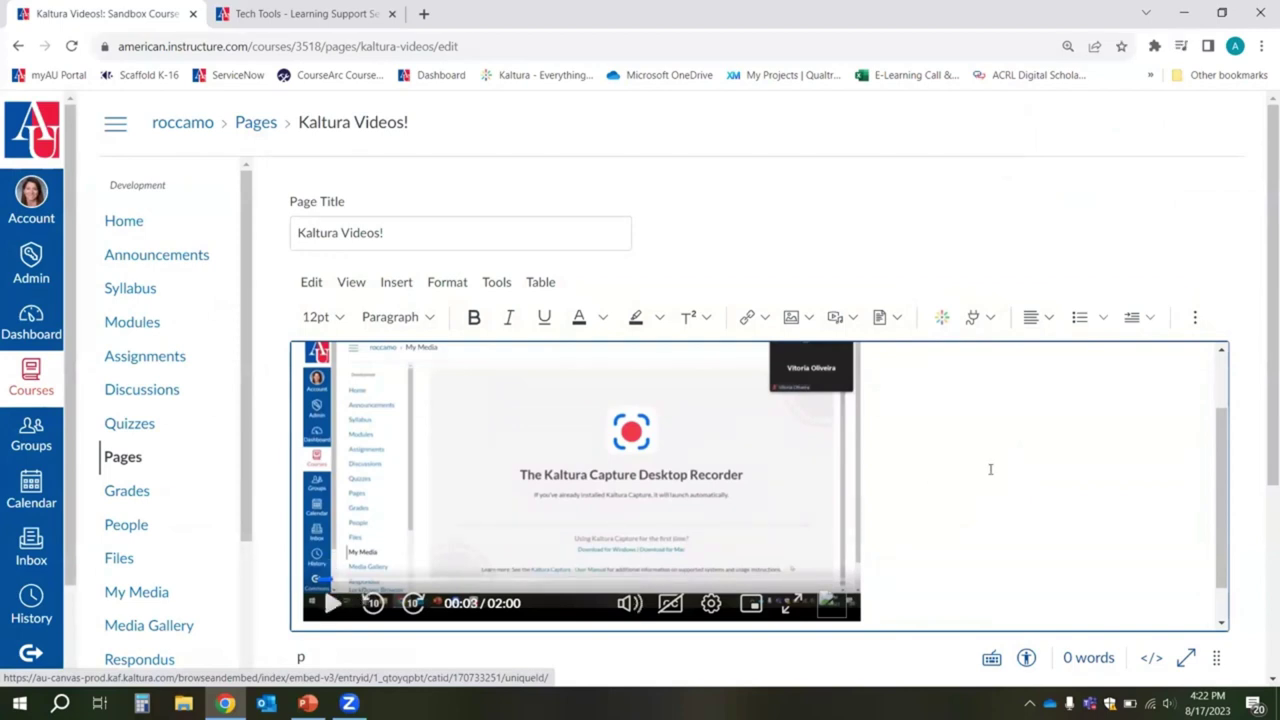
{"action": "scroll", "coordinate": [999, 465], "scroll_direction": "up", "scroll_amount": 1}
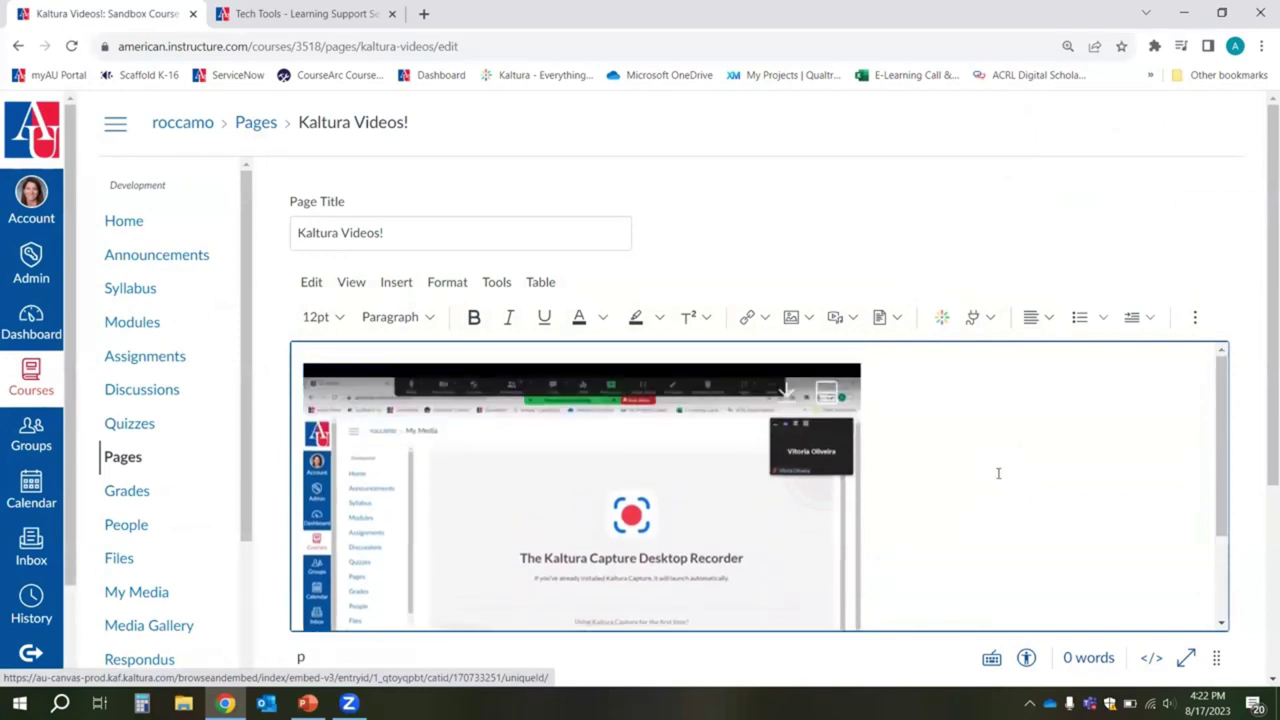
{"action": "scroll", "coordinate": [998, 473], "scroll_direction": "down", "scroll_amount": 1}
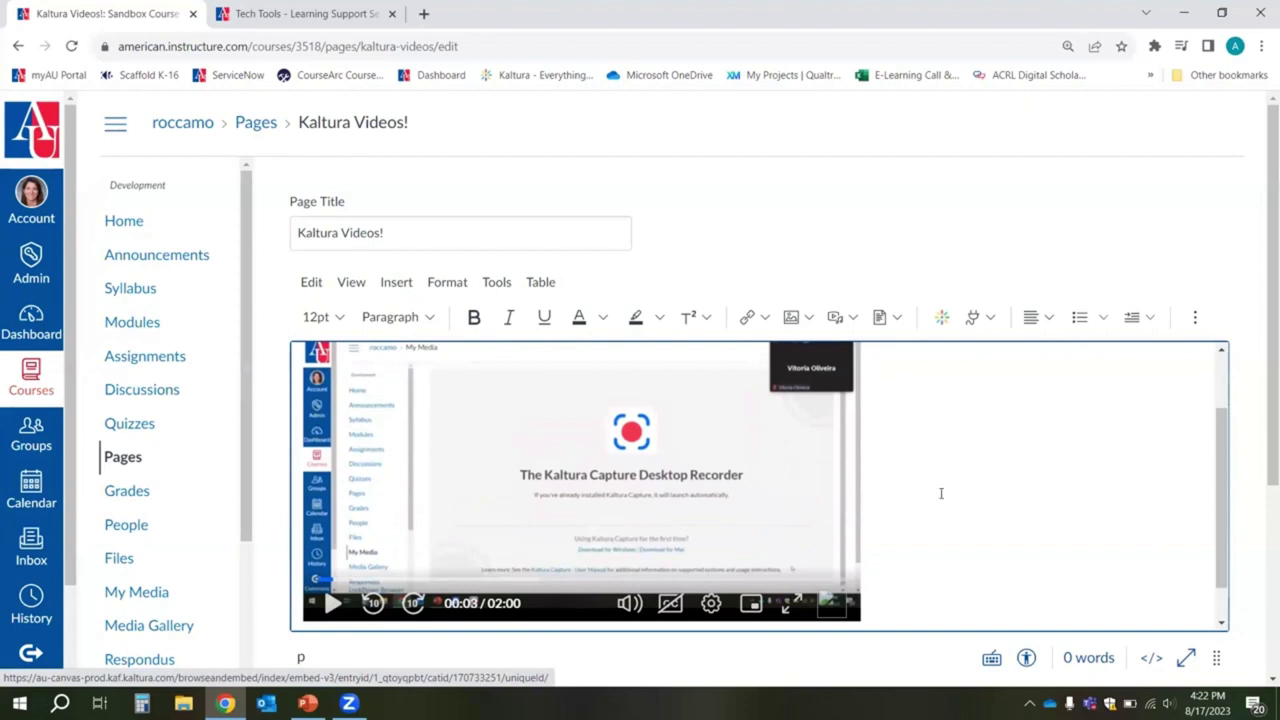
{"action": "scroll", "coordinate": [940, 493], "scroll_direction": "up", "scroll_amount": 1}
{"action": "scroll", "coordinate": [940, 493], "scroll_direction": "down", "scroll_amount": 1}
Step: Embed Express Capture Video from My Media below the first video on the page and pause its playback
{"action": "scroll", "coordinate": [950, 495], "scroll_direction": "down", "scroll_amount": 1}
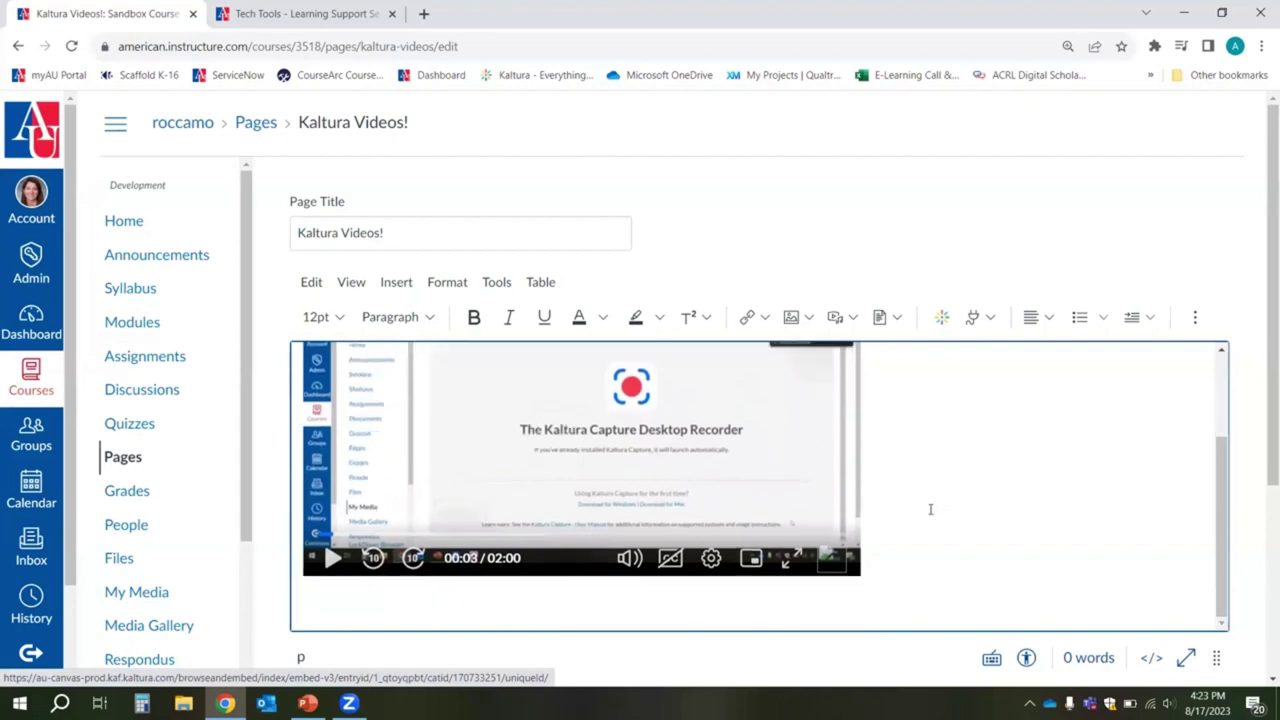
{"action": "scroll", "coordinate": [930, 510], "scroll_direction": "down", "scroll_amount": 1}
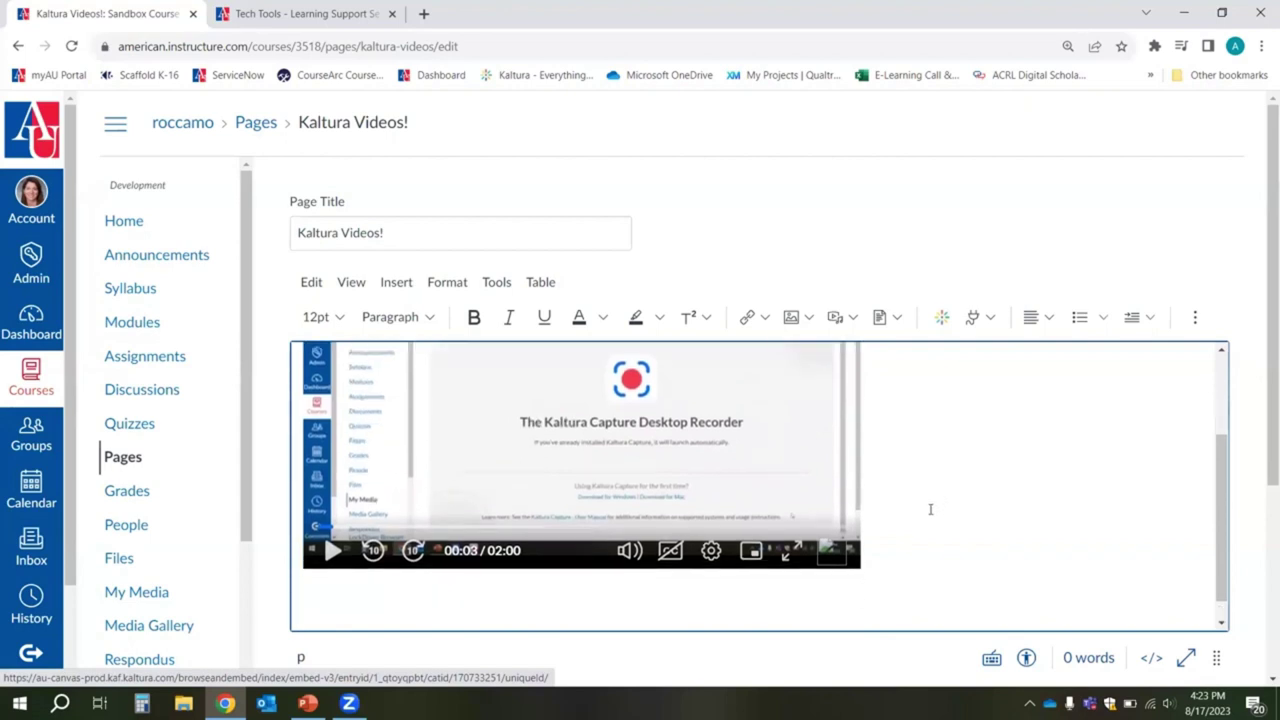
{"action": "scroll", "coordinate": [930, 509], "scroll_direction": "down", "scroll_amount": 3}
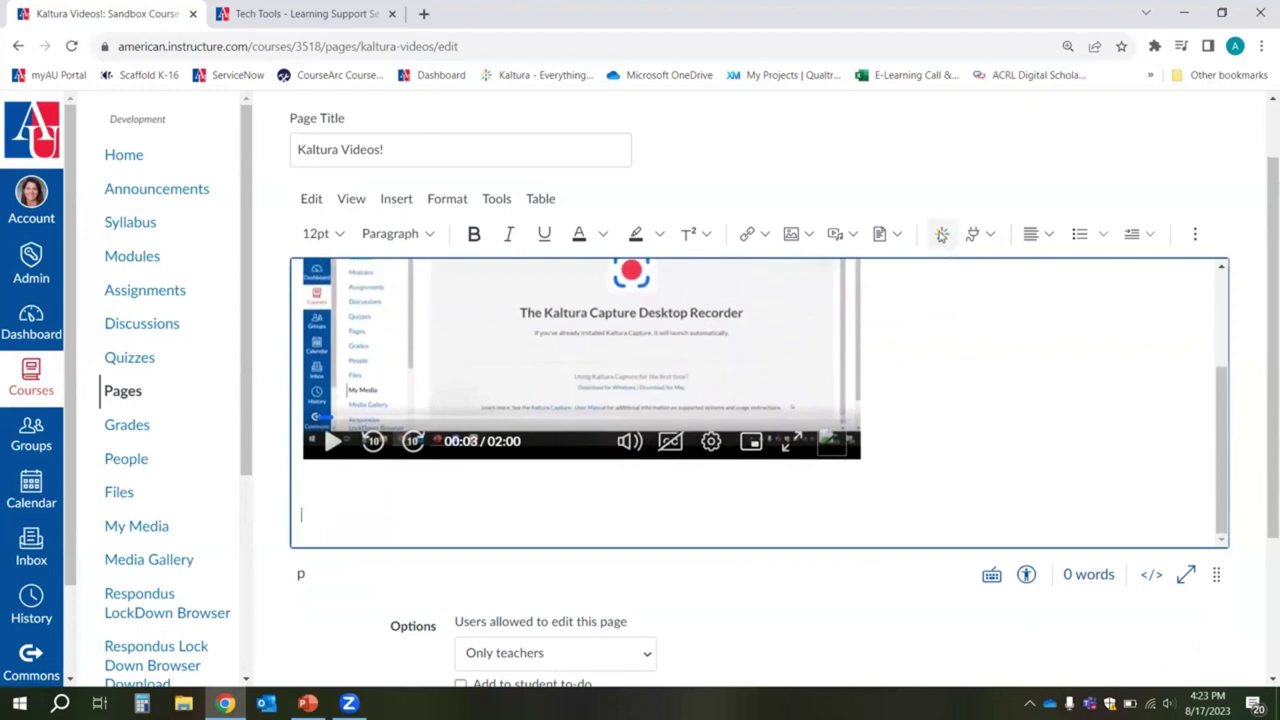
{"action": "left_click", "coordinate": [941, 232]}
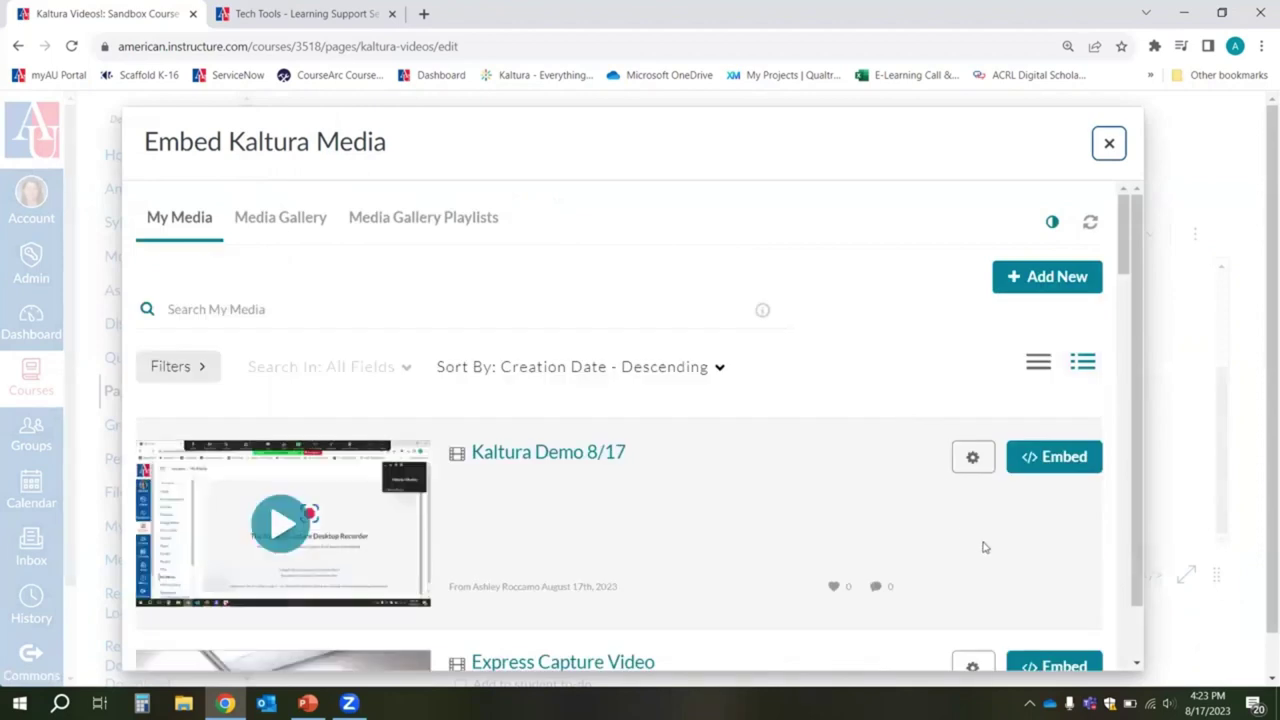
{"action": "scroll", "coordinate": [1030, 518], "scroll_direction": "down", "scroll_amount": 2}
{"action": "left_click", "coordinate": [1030, 518]}
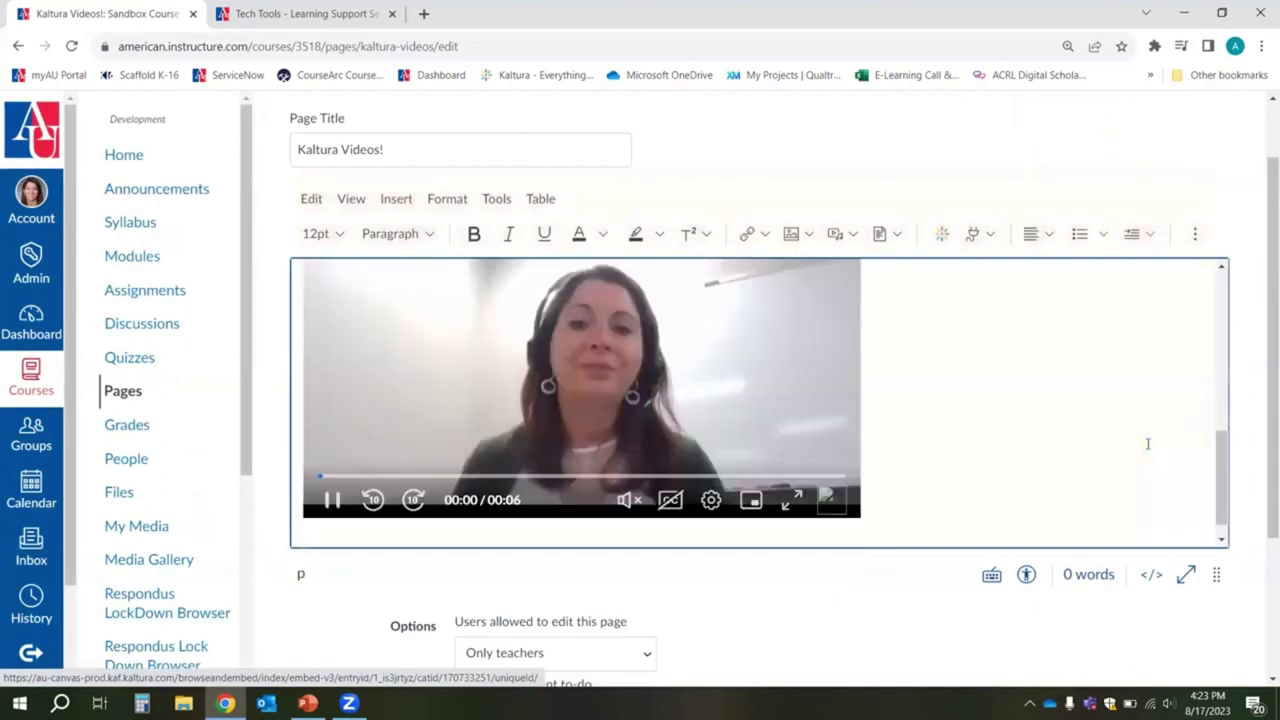
{"action": "left_click", "coordinate": [332, 474]}
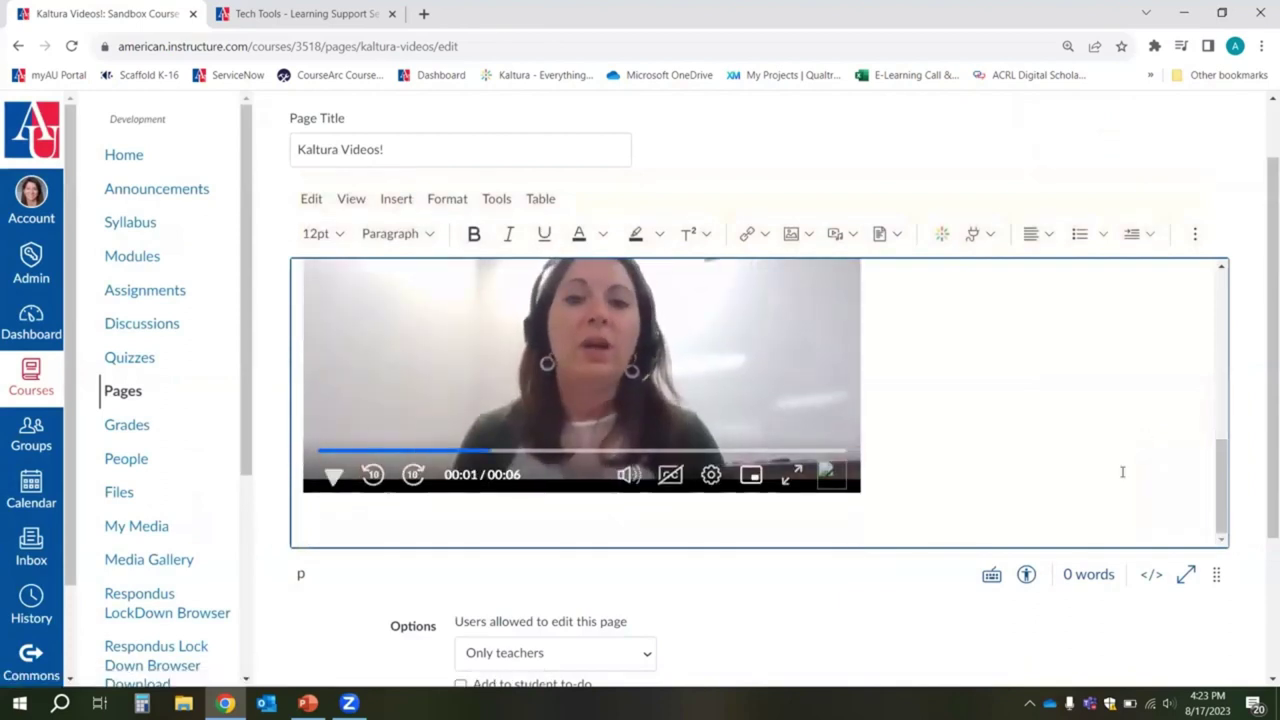
Step: Save and publish the Kaltura Videos! page and check both embedded videos, pausing playback of the first one
{"action": "scroll", "coordinate": [1140, 625], "scroll_direction": "down", "scroll_amount": 3}
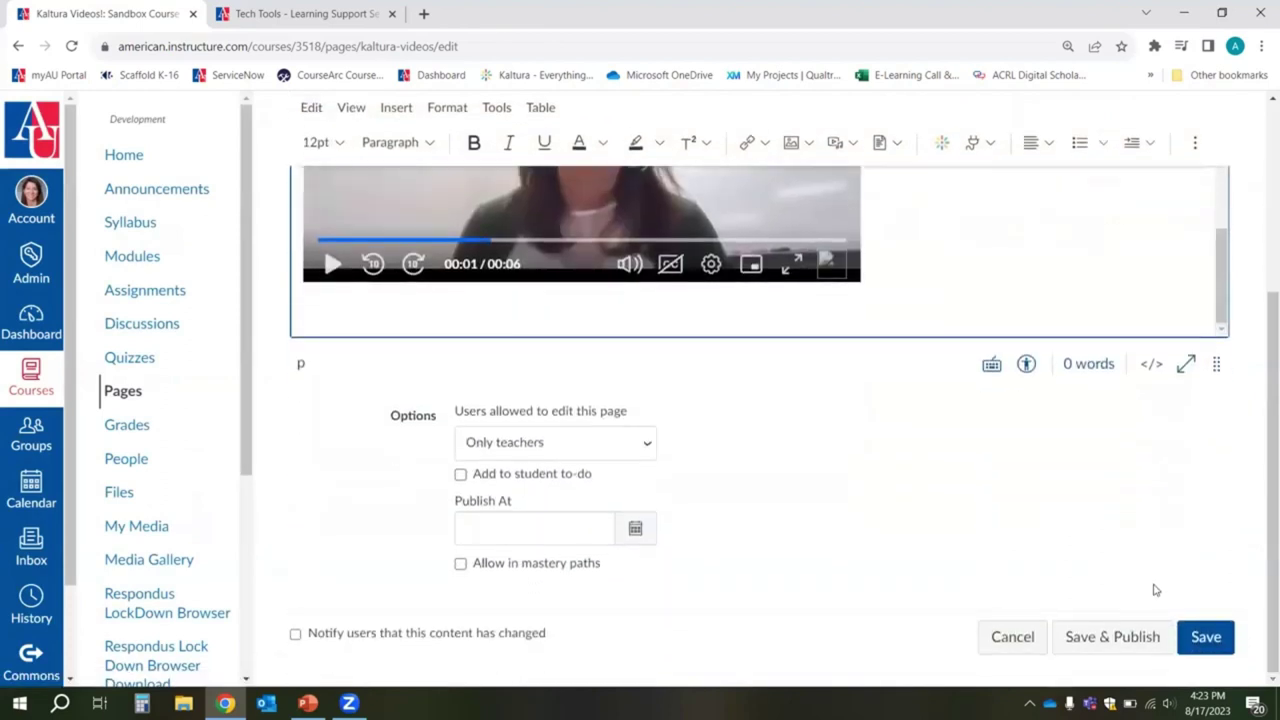
{"action": "left_click", "coordinate": [1122, 638]}
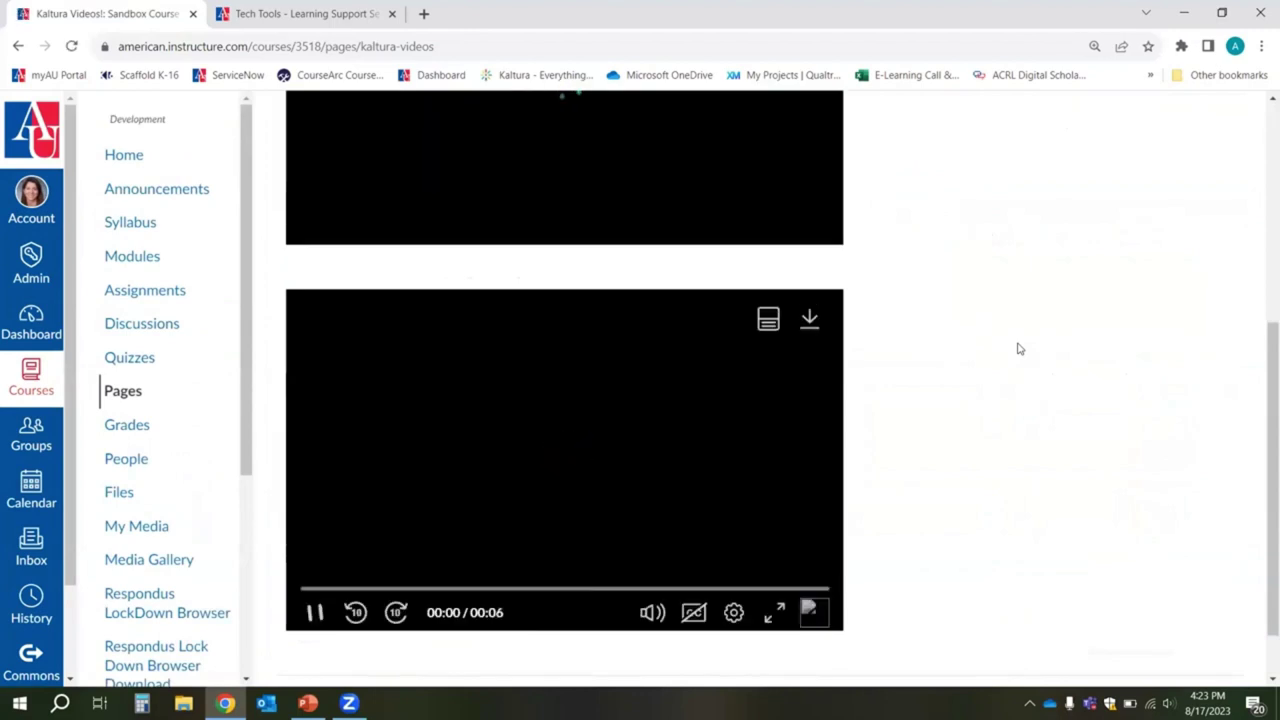
{"action": "scroll", "coordinate": [1018, 348], "scroll_direction": "down", "scroll_amount": 3}
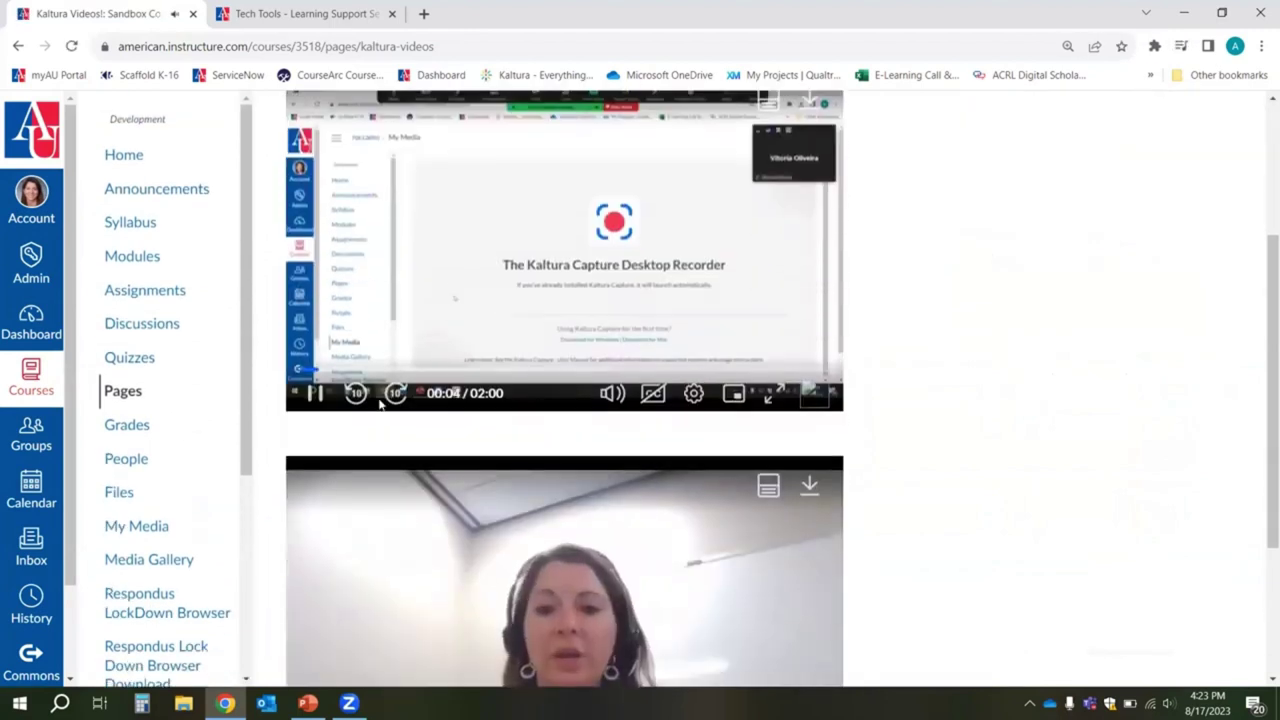
{"action": "left_click", "coordinate": [313, 393]}
{"action": "scroll", "coordinate": [880, 470], "scroll_direction": "down", "scroll_amount": 3}
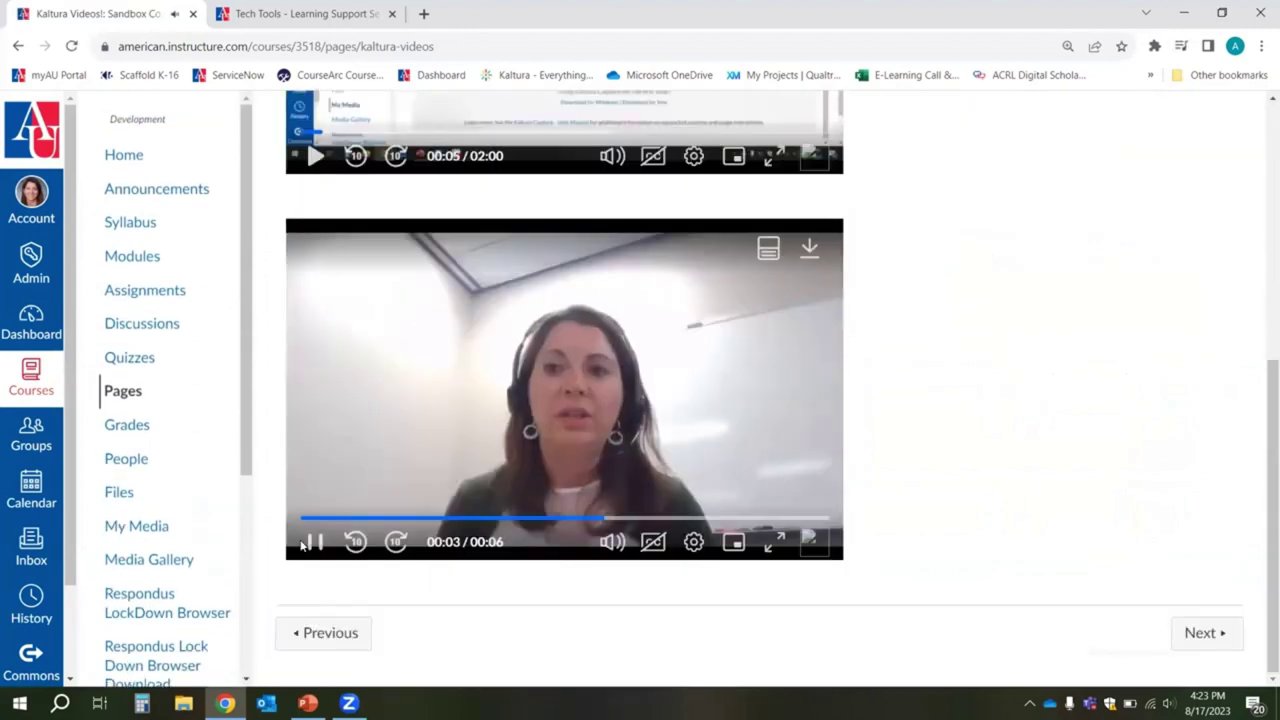
{"action": "scroll", "coordinate": [1120, 449], "scroll_direction": "up", "scroll_amount": 5}
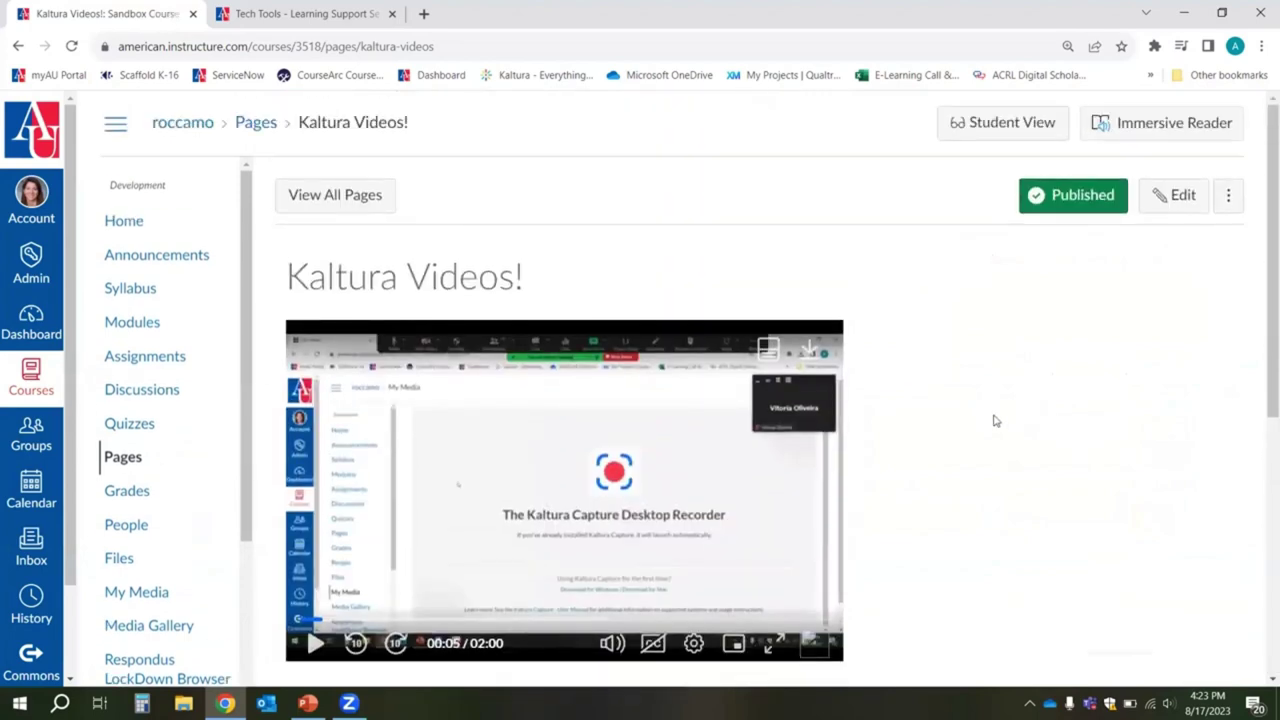
{"action": "scroll", "coordinate": [994, 408], "scroll_direction": "down", "scroll_amount": 1}
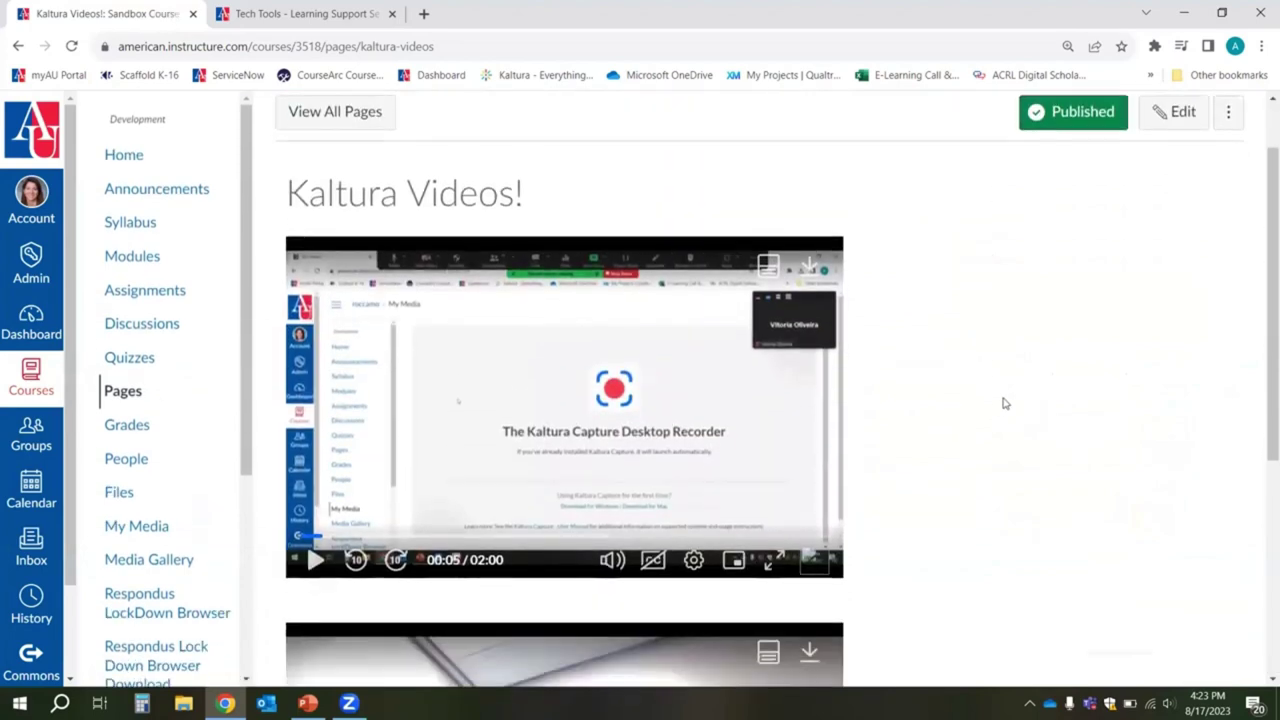
{"action": "scroll", "coordinate": [1000, 405], "scroll_direction": "up", "scroll_amount": 1}
{"action": "scroll", "coordinate": [1006, 405], "scroll_direction": "down", "scroll_amount": 1}
{"action": "scroll", "coordinate": [1010, 407], "scroll_direction": "down", "scroll_amount": 1}
Step: Go to the course modules and move the Kaltura Videos! page to the end of Module 2, below Quiz 1 (classic)
{"action": "left_click", "coordinate": [145, 264]}
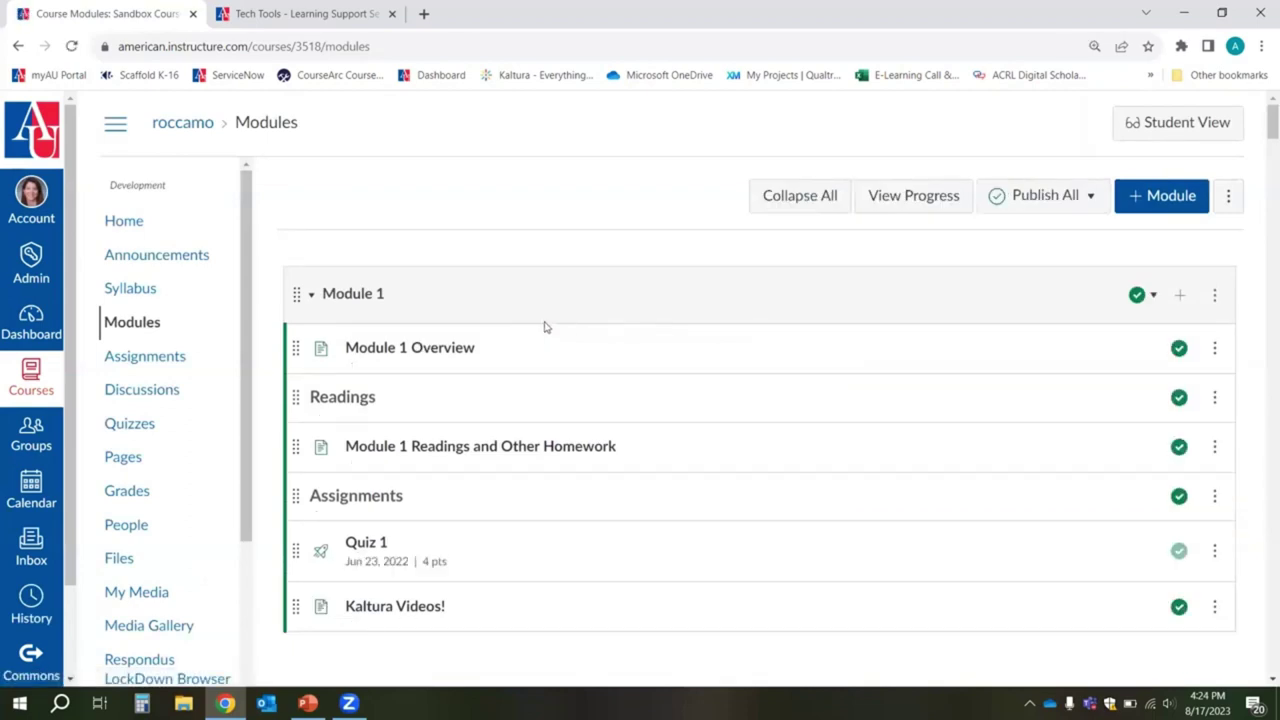
{"action": "scroll", "coordinate": [543, 326], "scroll_direction": "down", "scroll_amount": 1}
{"action": "scroll", "coordinate": [430, 302], "scroll_direction": "down", "scroll_amount": 3}
{"action": "scroll", "coordinate": [426, 301], "scroll_direction": "down", "scroll_amount": 1}
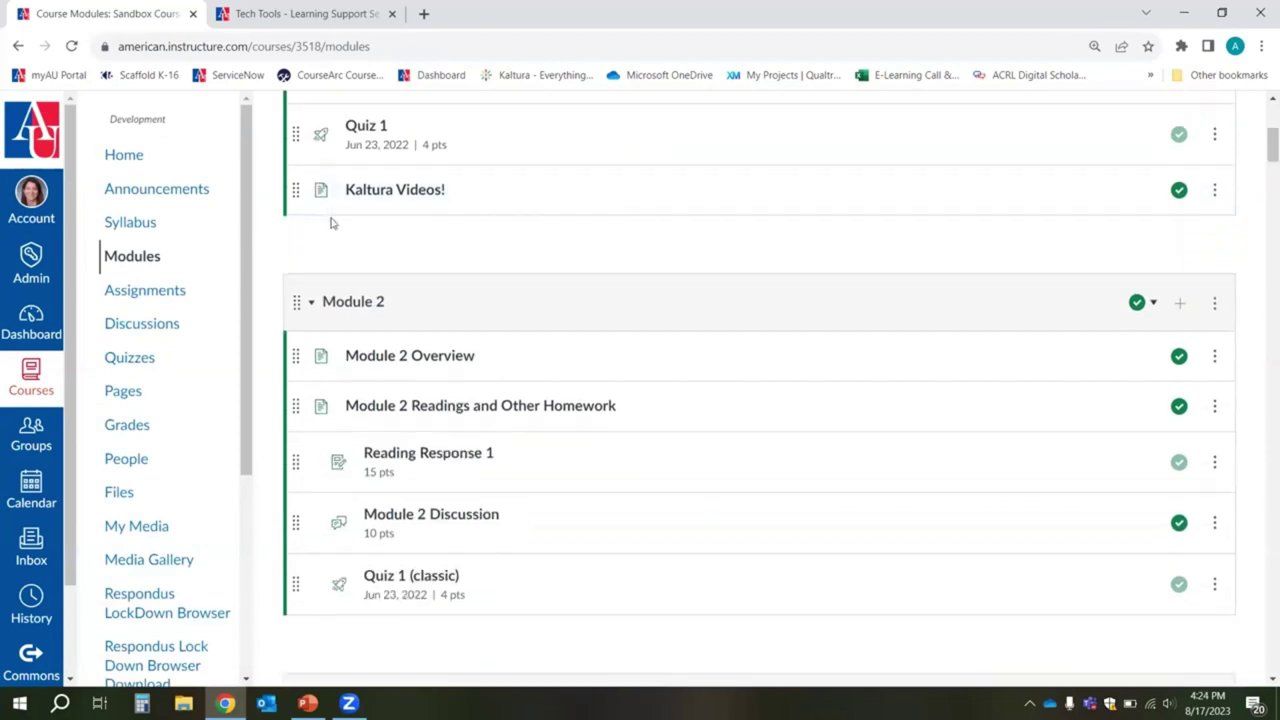
{"action": "left_click_drag", "start_coordinate": [297, 189], "coordinate": [274, 590]}
{"action": "scroll", "coordinate": [452, 420], "scroll_direction": "down", "scroll_amount": 3}
{"action": "scroll", "coordinate": [452, 420], "scroll_direction": "up", "scroll_amount": 2}
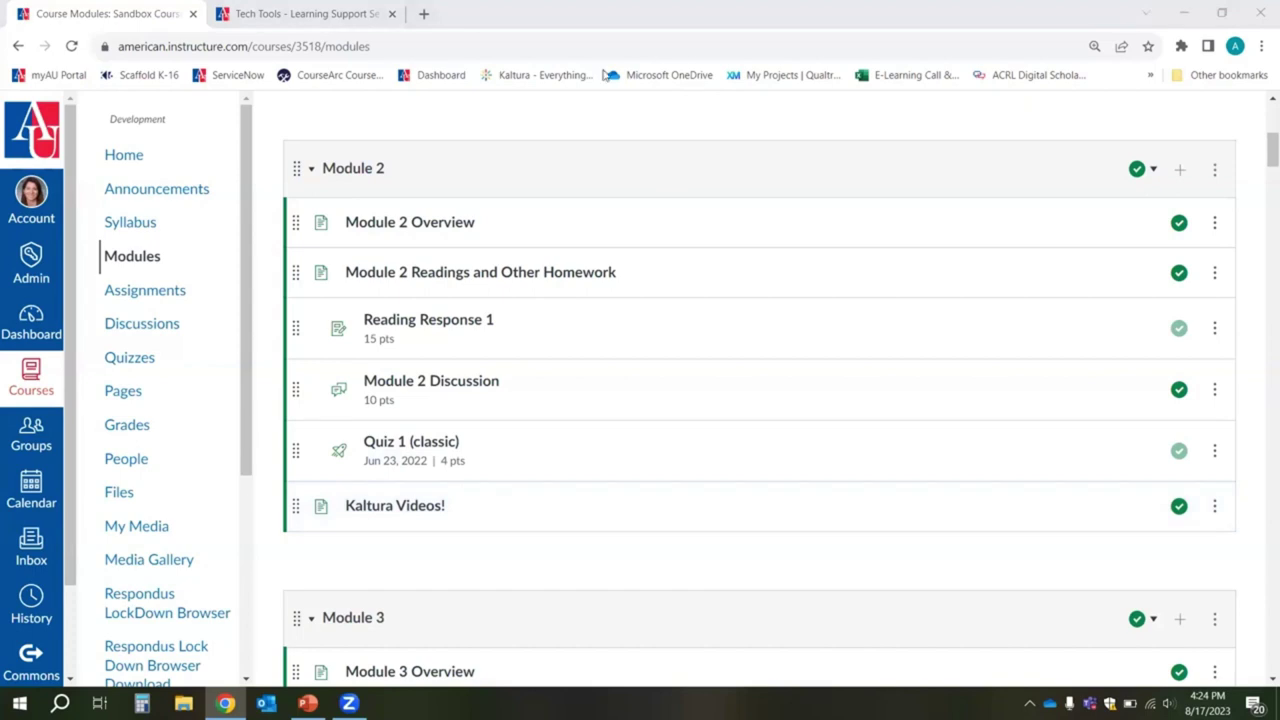
Step: Open the Module 2 Overview page for editing to view the editor's Embed Kaltura Media tool
{"action": "scroll", "coordinate": [689, 326], "scroll_direction": "up", "scroll_amount": 1}
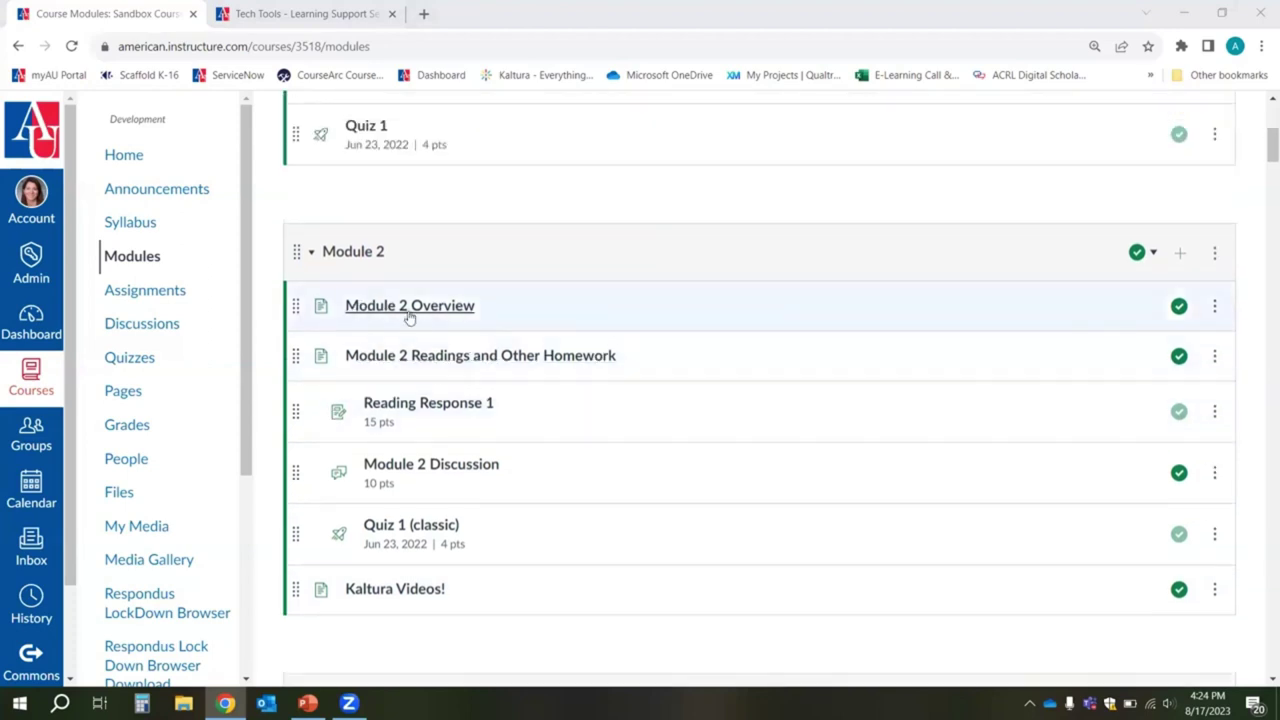
{"action": "left_click", "coordinate": [424, 309]}
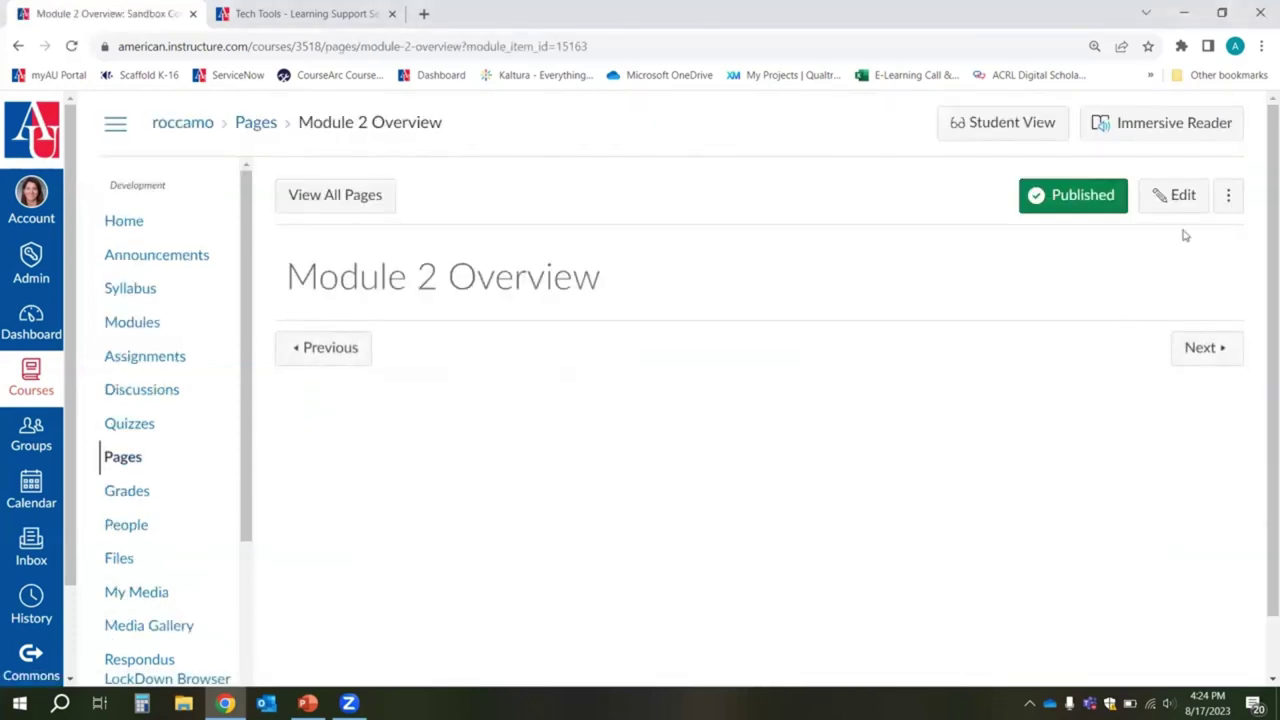
{"action": "left_click", "coordinate": [1163, 200]}
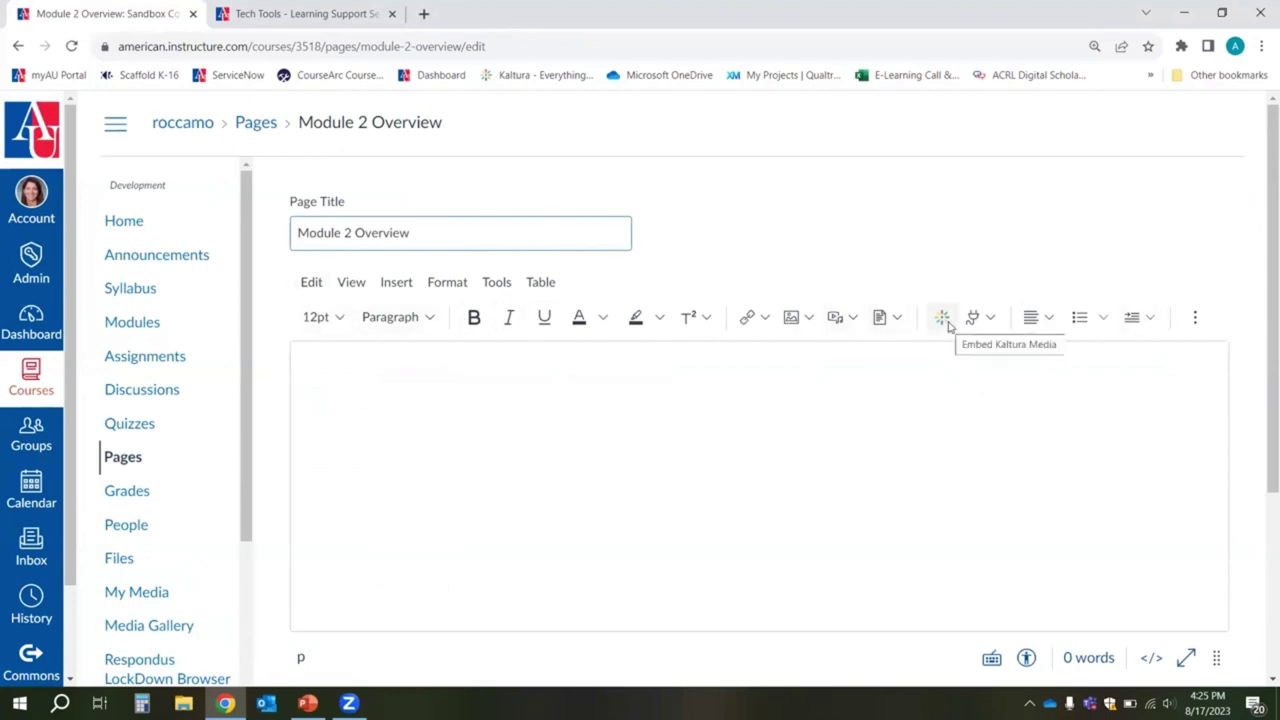
Step: Leave the page editor, start a new course announcement and embed Express Capture Video from My Media in its body
{"action": "left_click", "coordinate": [152, 259]}
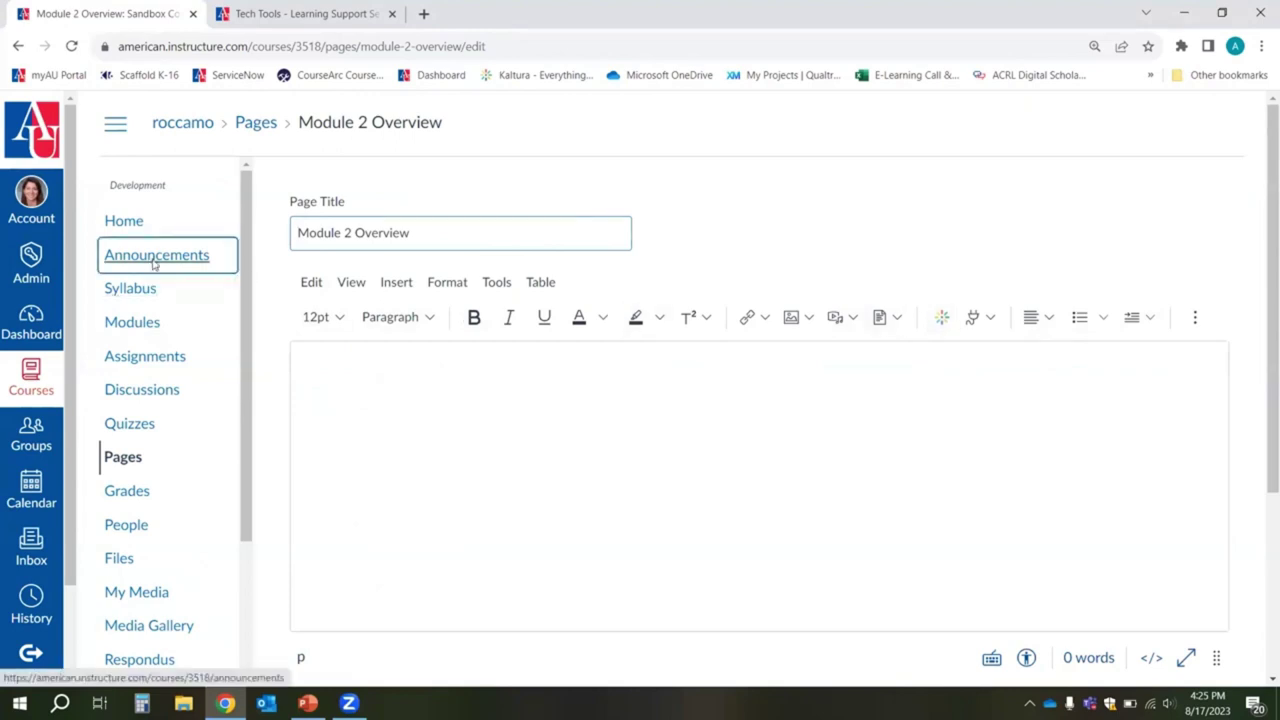
{"action": "left_click", "coordinate": [716, 146]}
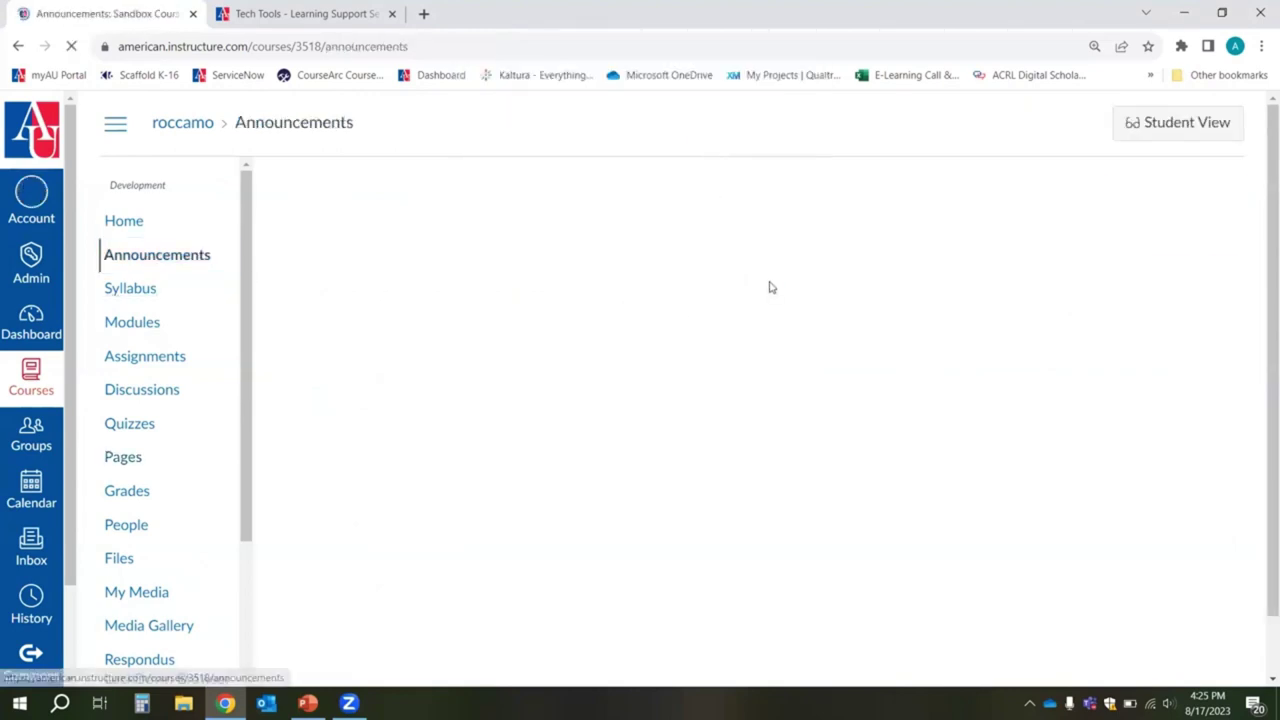
{"action": "left_click", "coordinate": [1164, 206]}
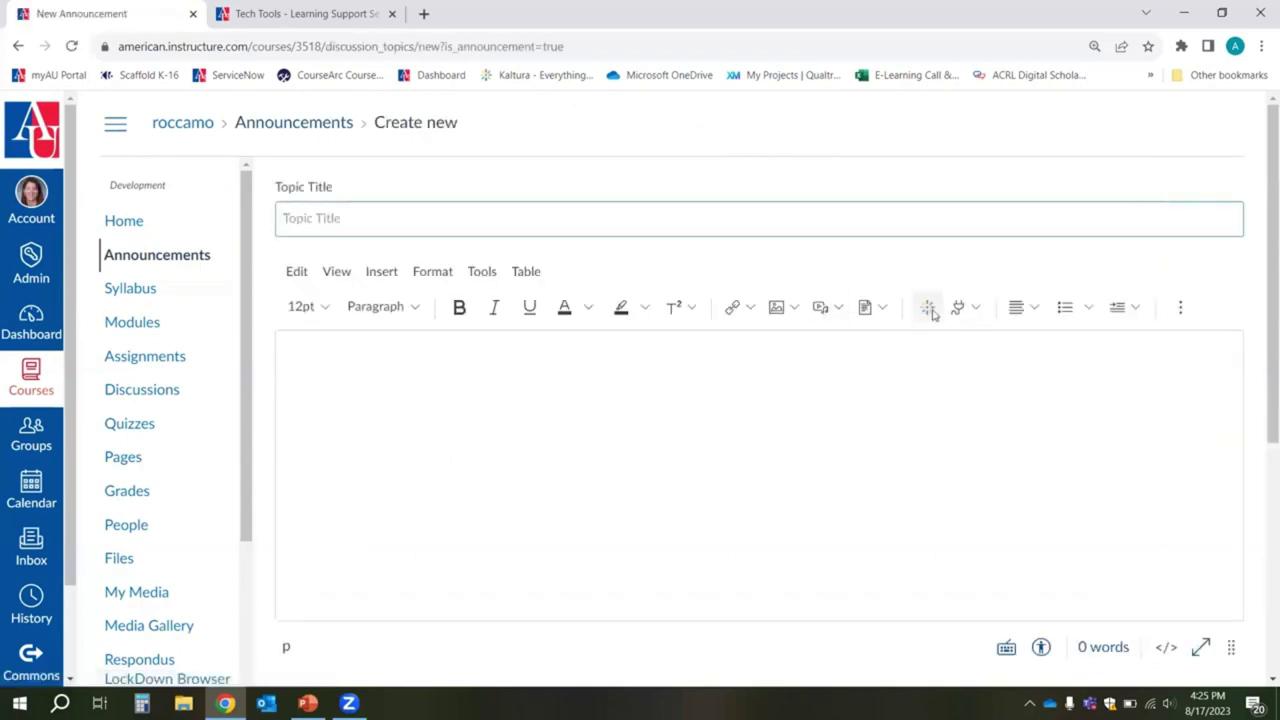
{"action": "left_click", "coordinate": [928, 308]}
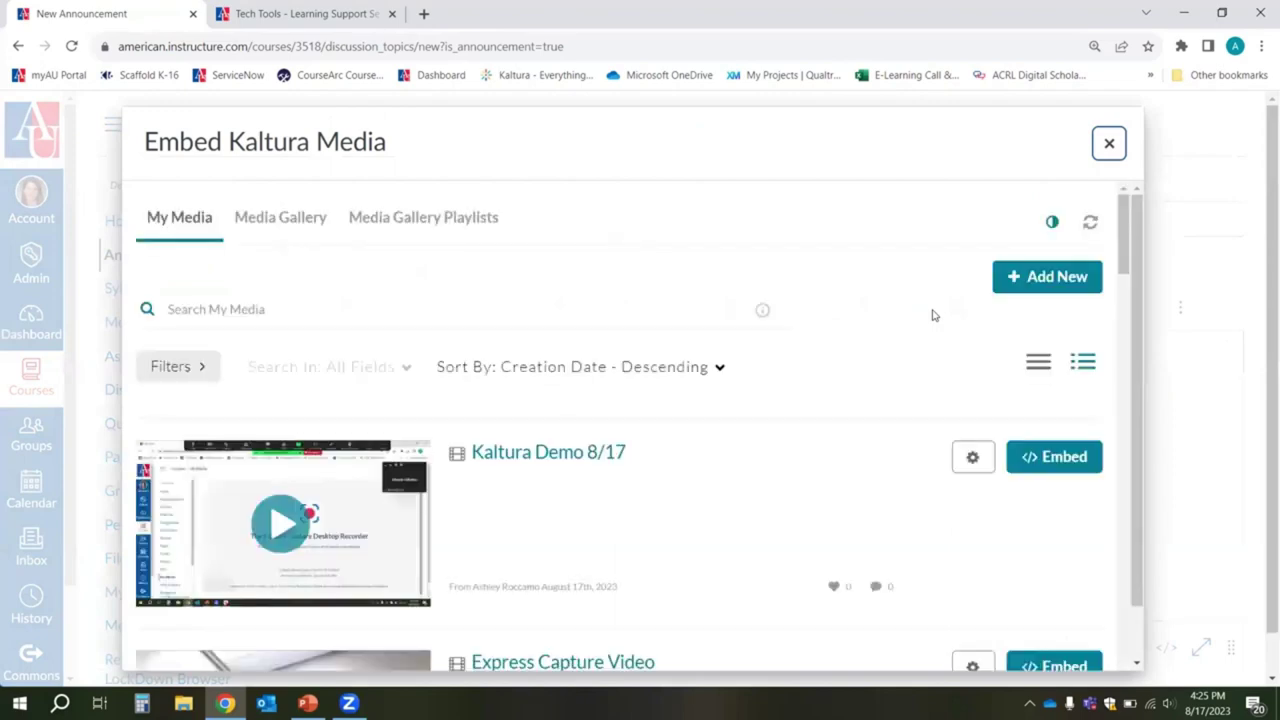
{"action": "scroll", "coordinate": [911, 551], "scroll_direction": "down", "scroll_amount": 2}
{"action": "left_click", "coordinate": [1057, 583]}
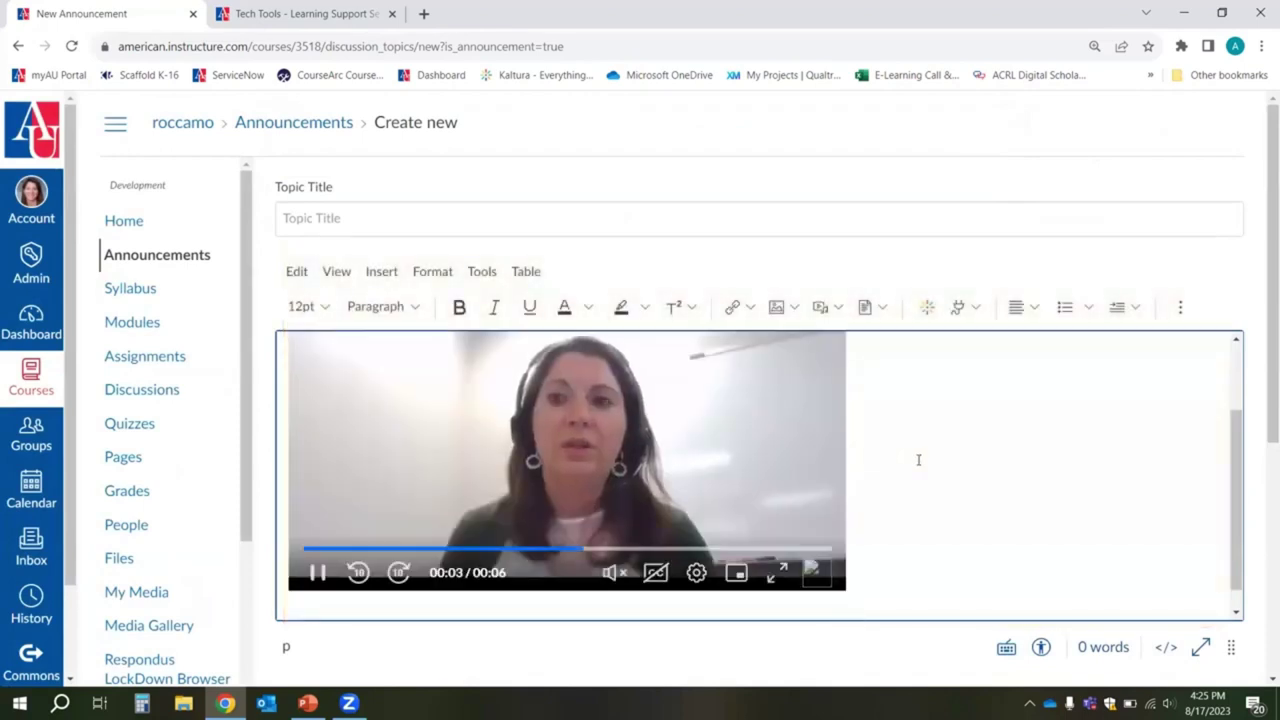
Step: Title the announcement "Canvas Announcement", publish it to all sections and pause the embedded video
{"action": "left_click", "coordinate": [381, 220]}
{"action": "type", "text": "Canv"}
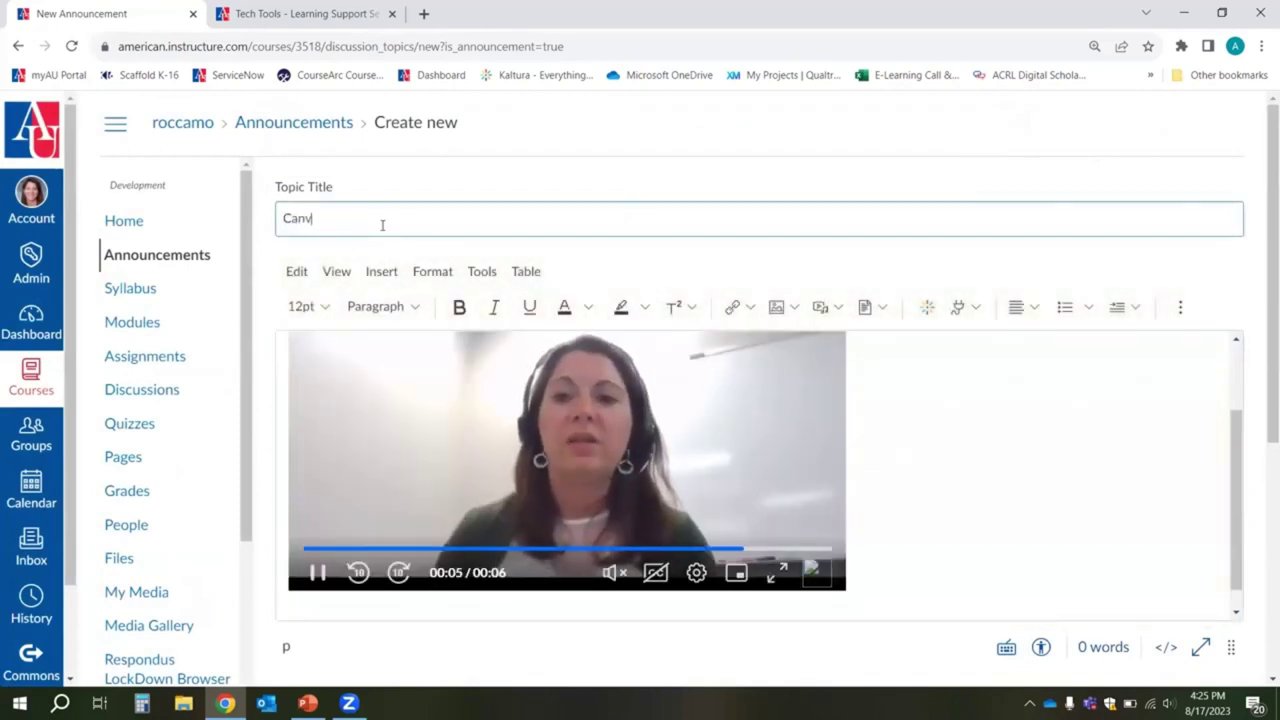
{"action": "type", "text": "as Announcement"}
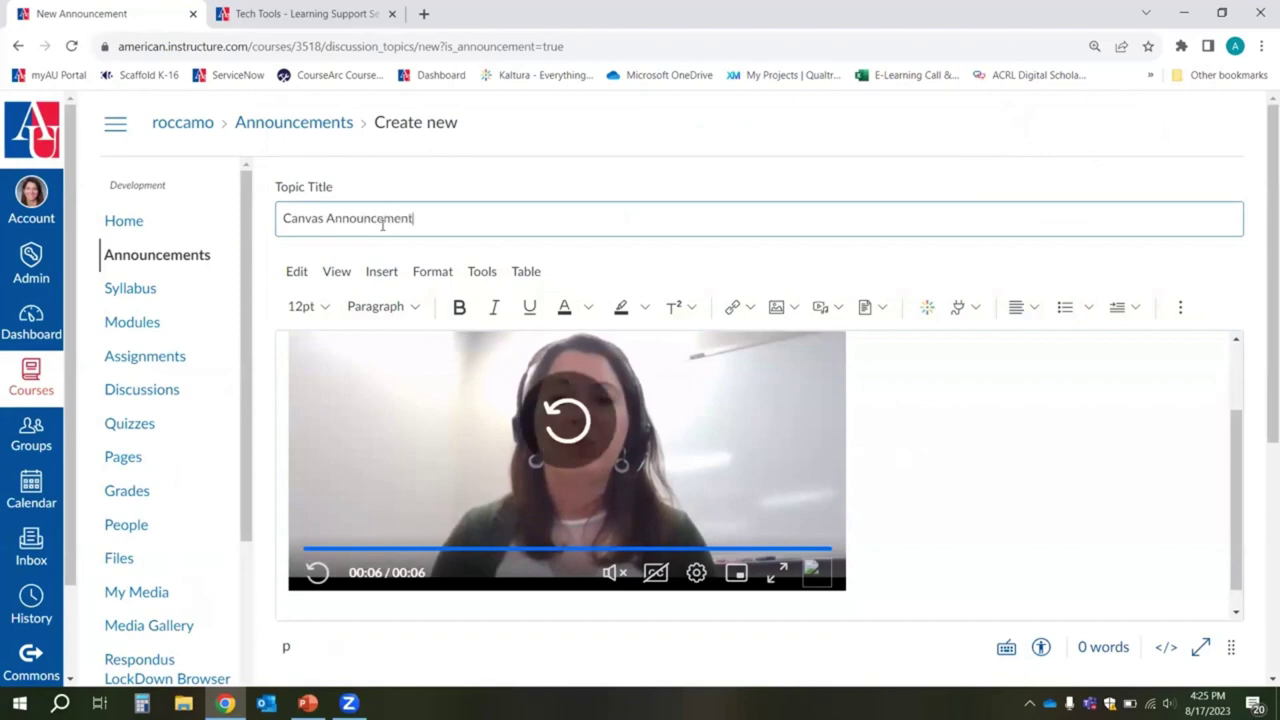
{"action": "scroll", "coordinate": [1238, 540], "scroll_direction": "down", "scroll_amount": 5}
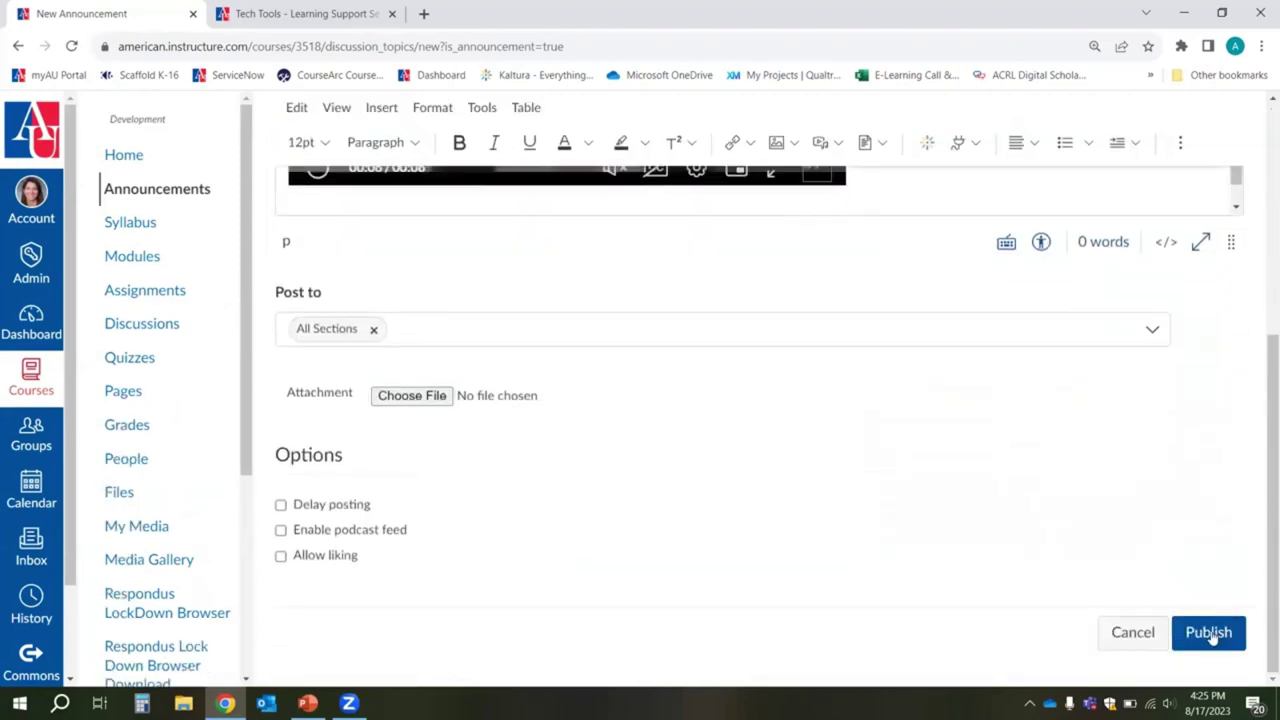
{"action": "left_click", "coordinate": [1211, 634]}
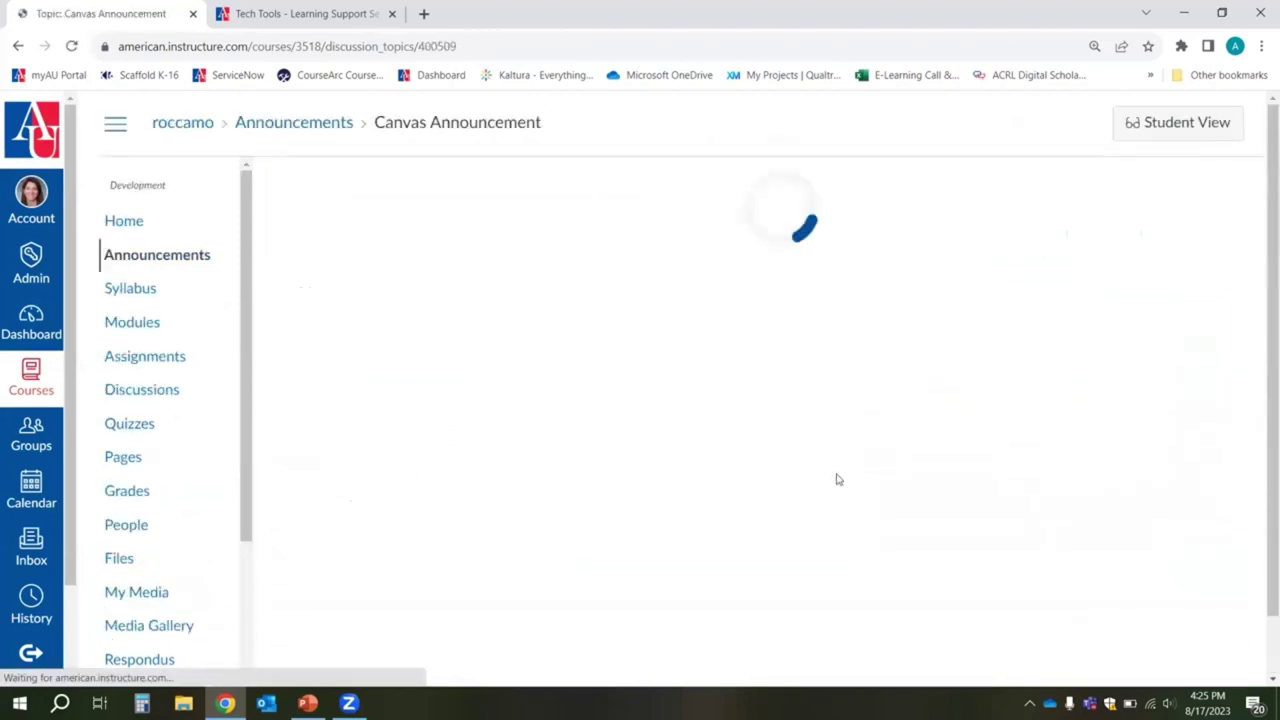
{"action": "scroll", "coordinate": [766, 324], "scroll_direction": "down", "scroll_amount": 2}
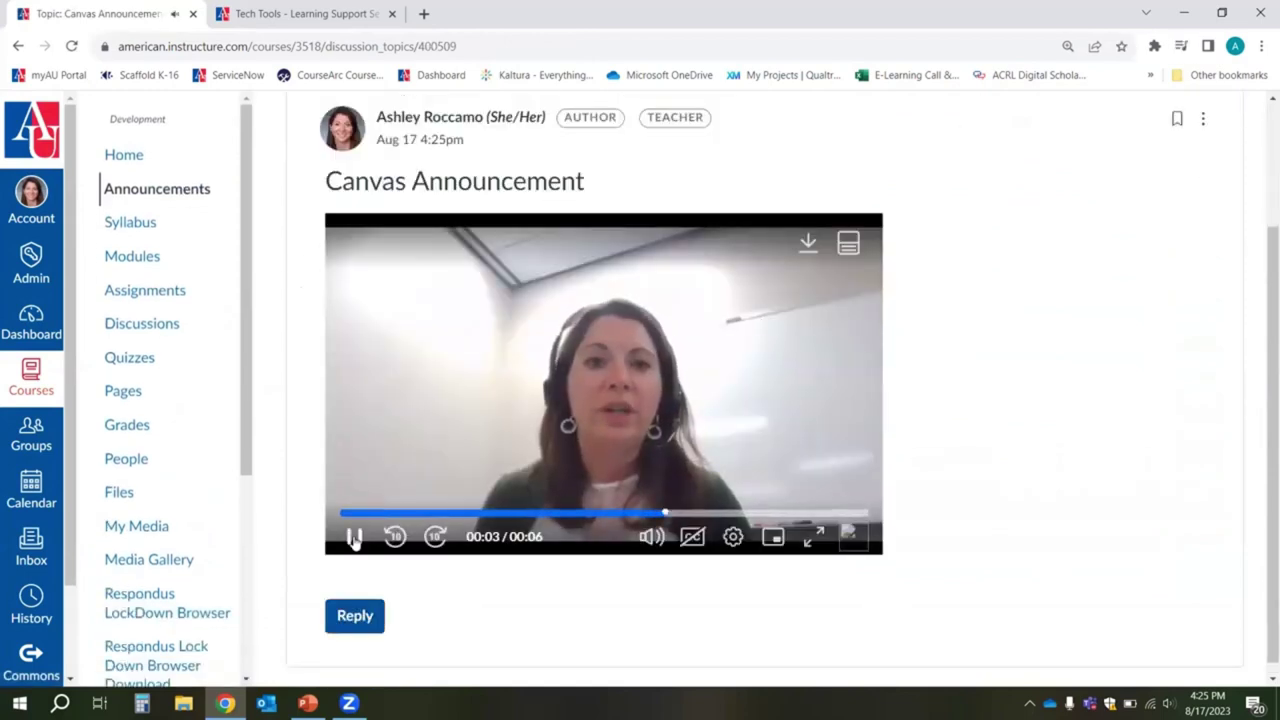
{"action": "left_click", "coordinate": [354, 538]}
Step: Open the course syllabus for editing and reveal the additional editor tools containing the Kaltura embed option
{"action": "left_click", "coordinate": [130, 224]}
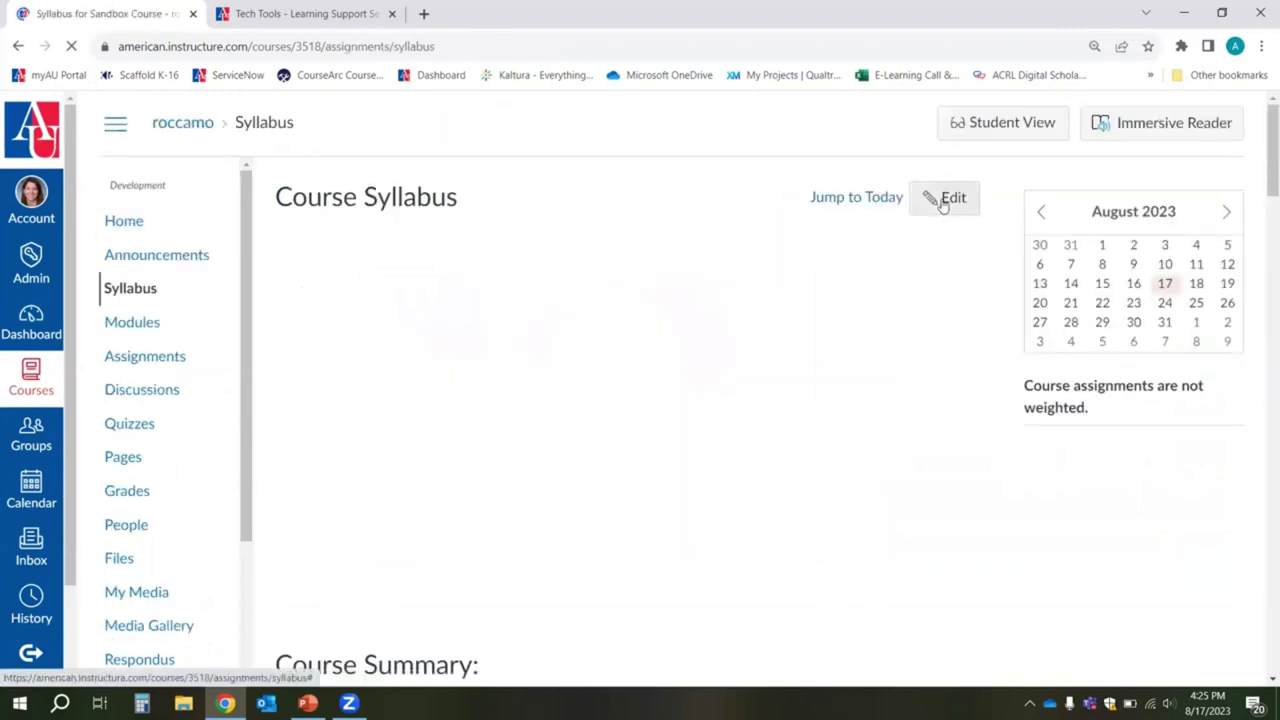
{"action": "left_click", "coordinate": [942, 200]}
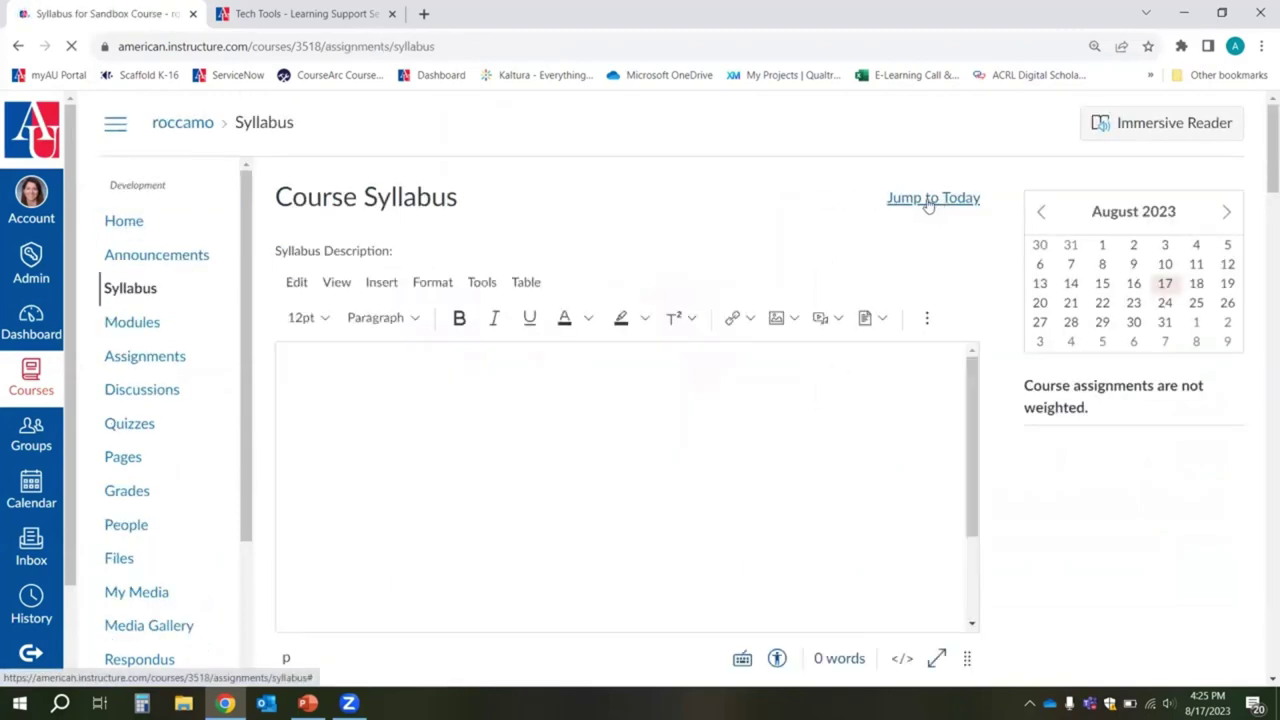
{"action": "left_click", "coordinate": [928, 318]}
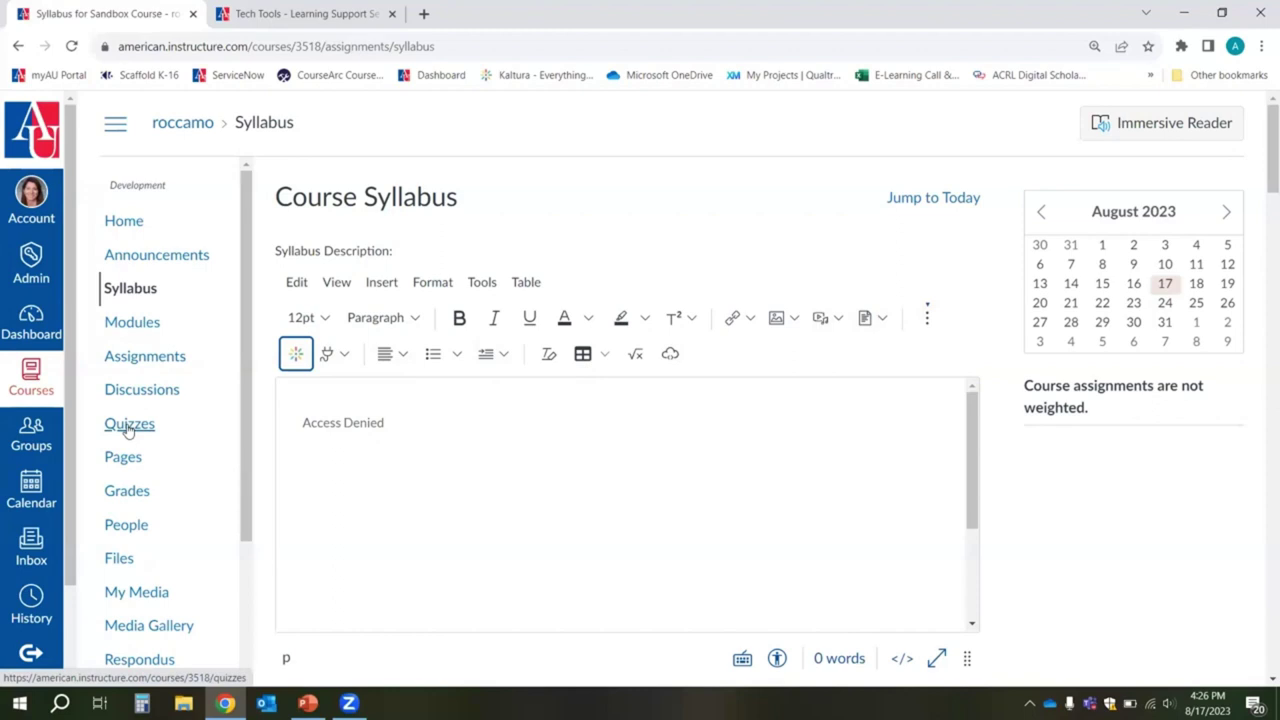
{"action": "scroll", "coordinate": [191, 437], "scroll_direction": "down", "scroll_amount": 1}
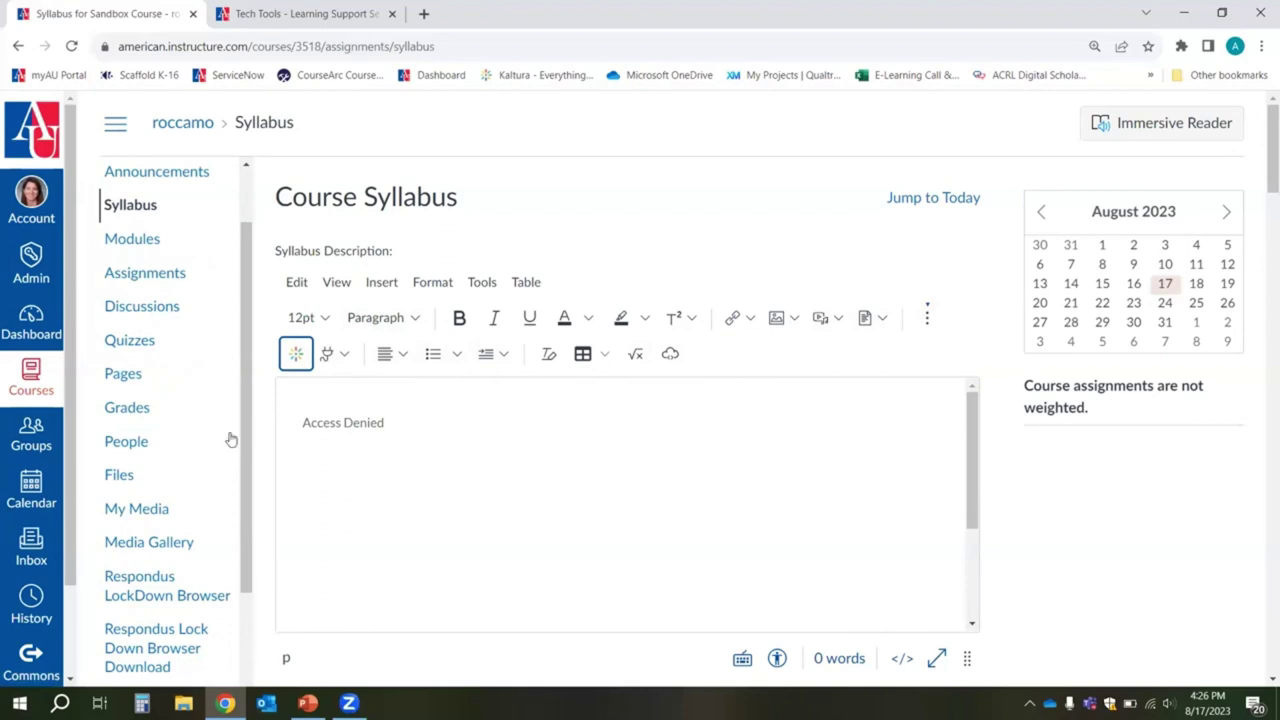
{"action": "scroll", "coordinate": [237, 435], "scroll_direction": "up", "scroll_amount": 1}
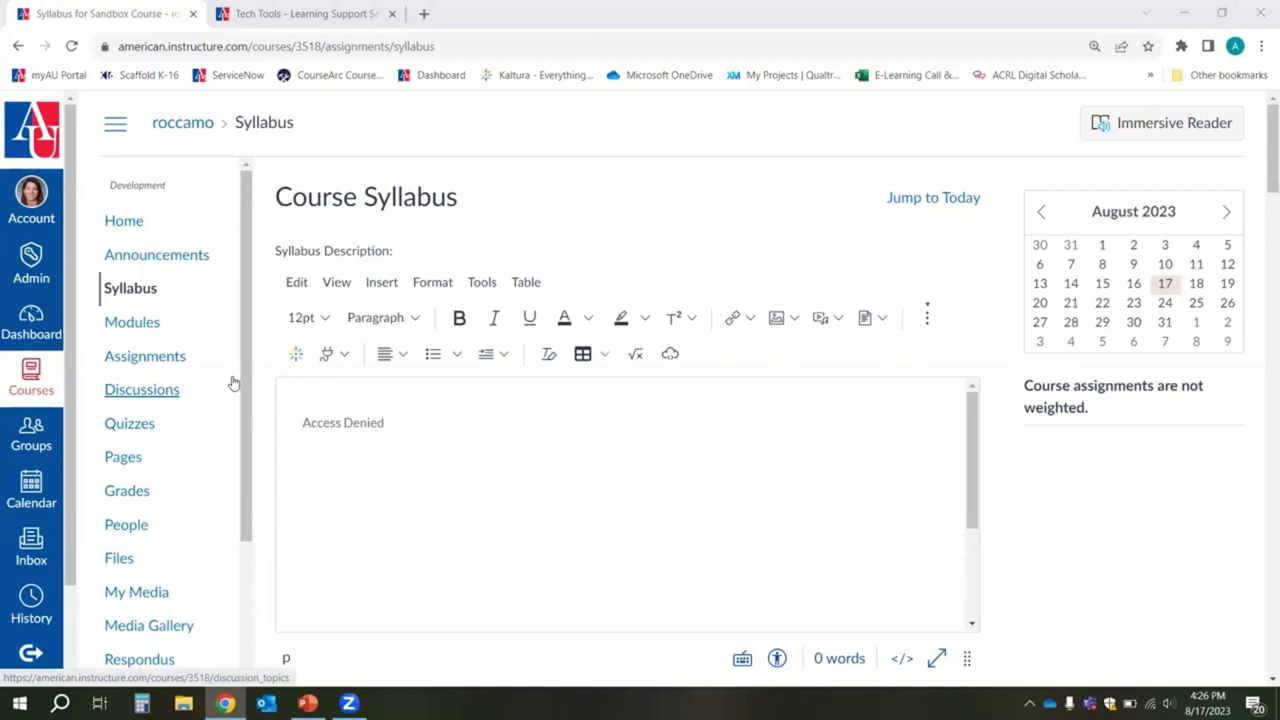
Step: Open My Media and look through the list of videos and their publishing status
{"action": "left_click", "coordinate": [136, 594]}
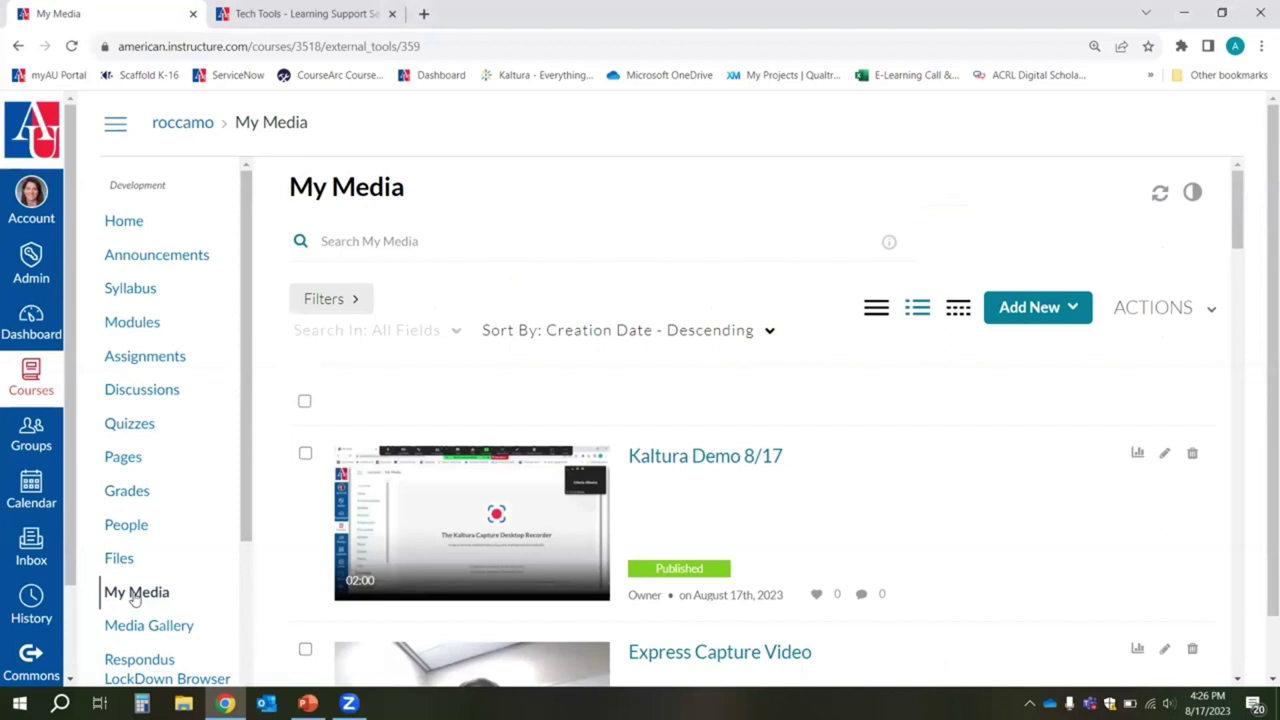
{"action": "scroll", "coordinate": [760, 503], "scroll_direction": "down", "scroll_amount": 2}
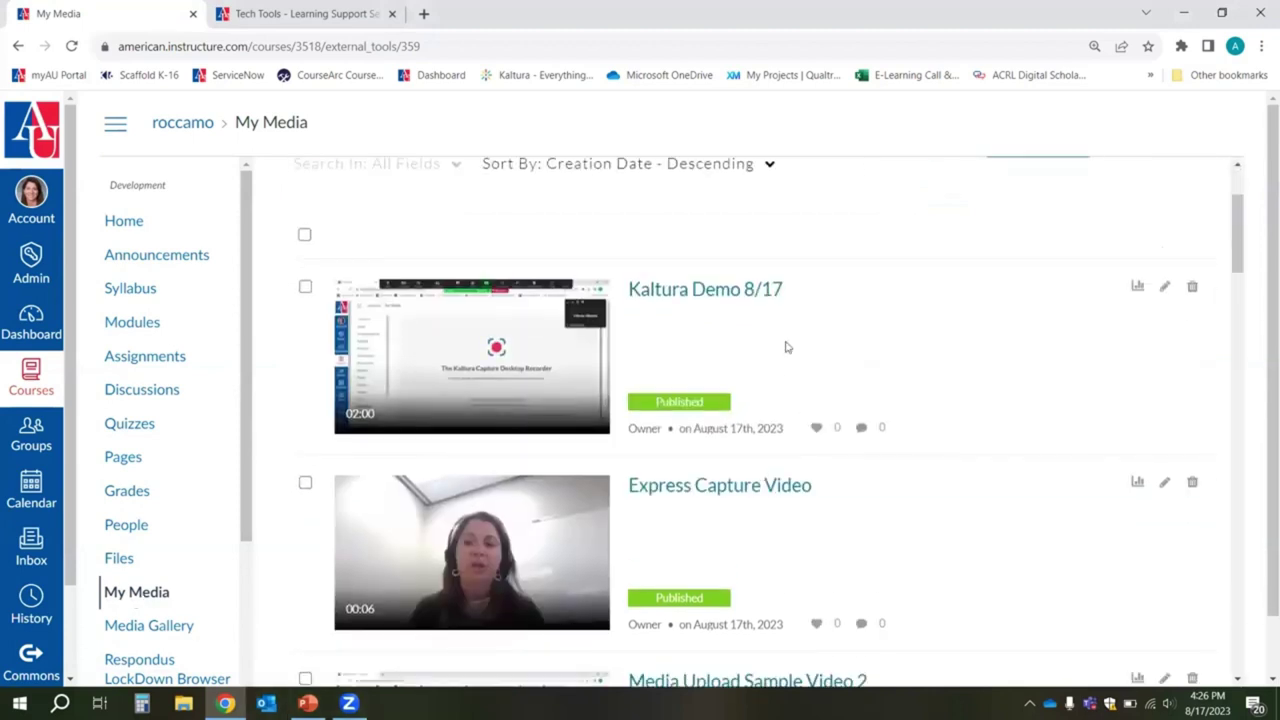
{"action": "scroll", "coordinate": [871, 360], "scroll_direction": "down", "scroll_amount": 3}
{"action": "scroll", "coordinate": [897, 363], "scroll_direction": "up", "scroll_amount": 2}
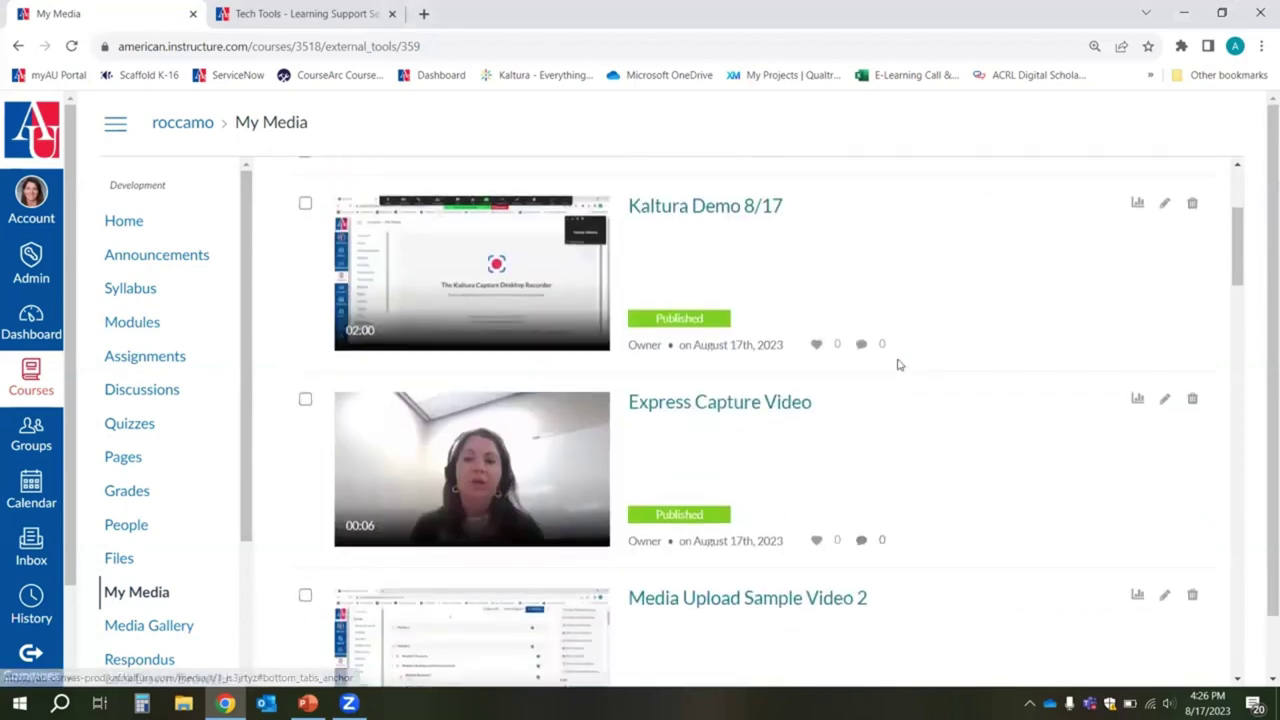
{"action": "scroll", "coordinate": [897, 364], "scroll_direction": "up", "scroll_amount": 2}
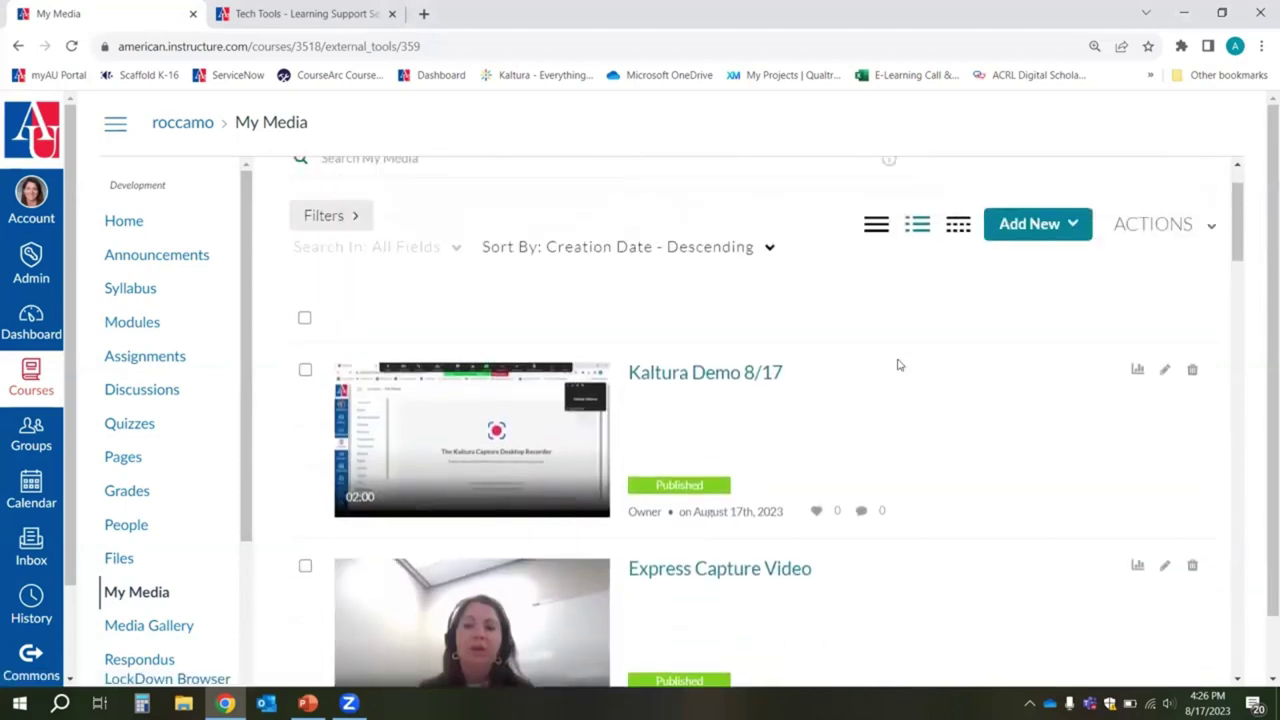
{"action": "scroll", "coordinate": [897, 364], "scroll_direction": "down", "scroll_amount": 7}
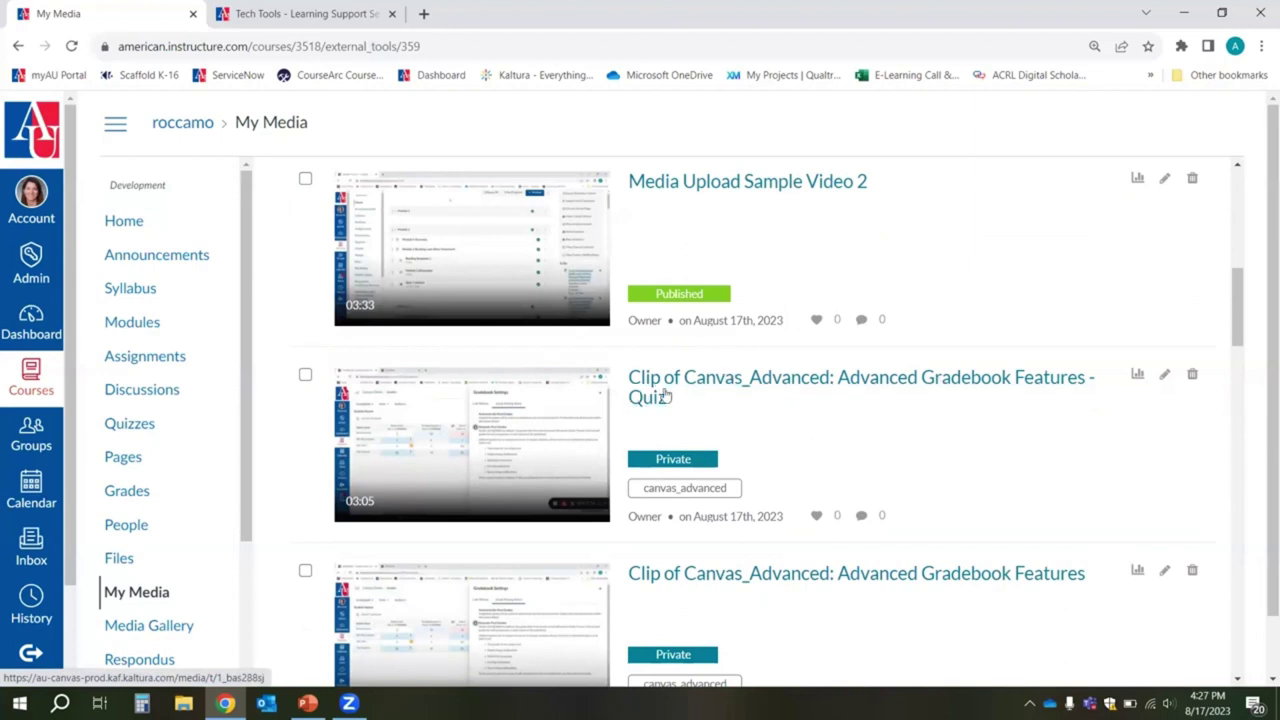
{"action": "scroll", "coordinate": [717, 520], "scroll_direction": "down", "scroll_amount": 1}
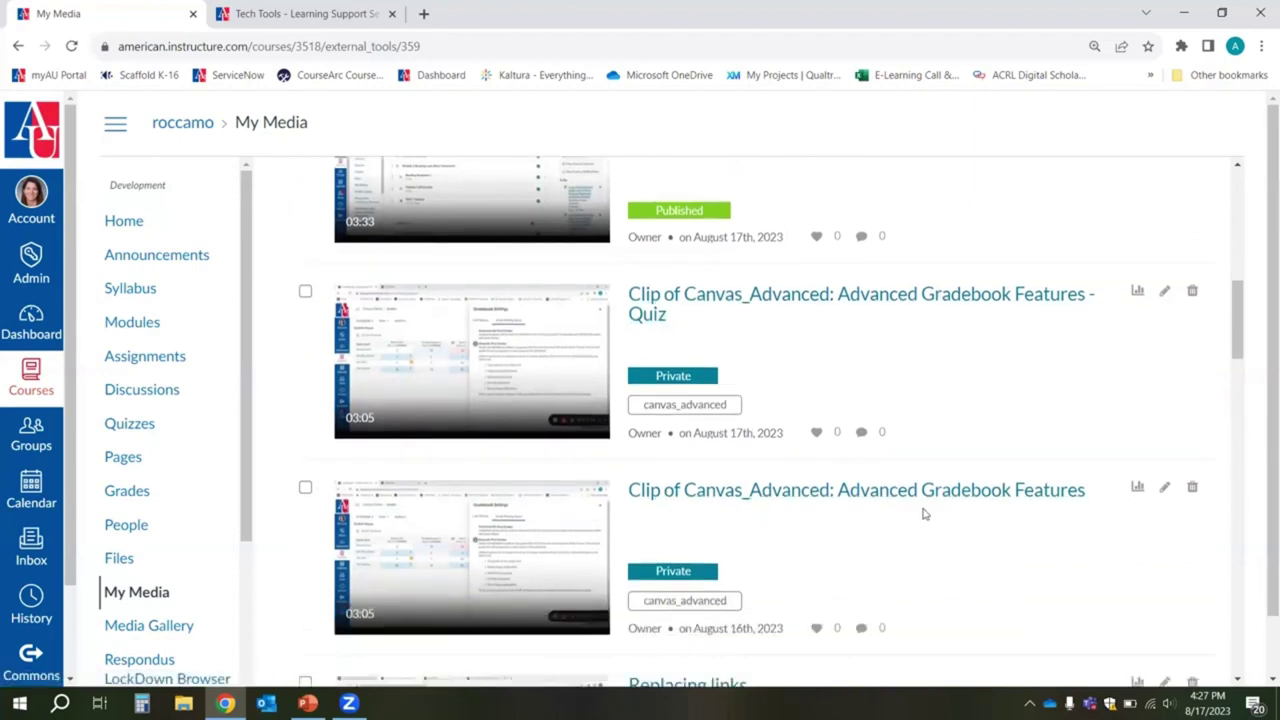
{"action": "scroll", "coordinate": [707, 425], "scroll_direction": "up", "scroll_amount": 1}
{"action": "scroll", "coordinate": [710, 440], "scroll_direction": "down", "scroll_amount": 1}
{"action": "scroll", "coordinate": [1009, 414], "scroll_direction": "up", "scroll_amount": 10}
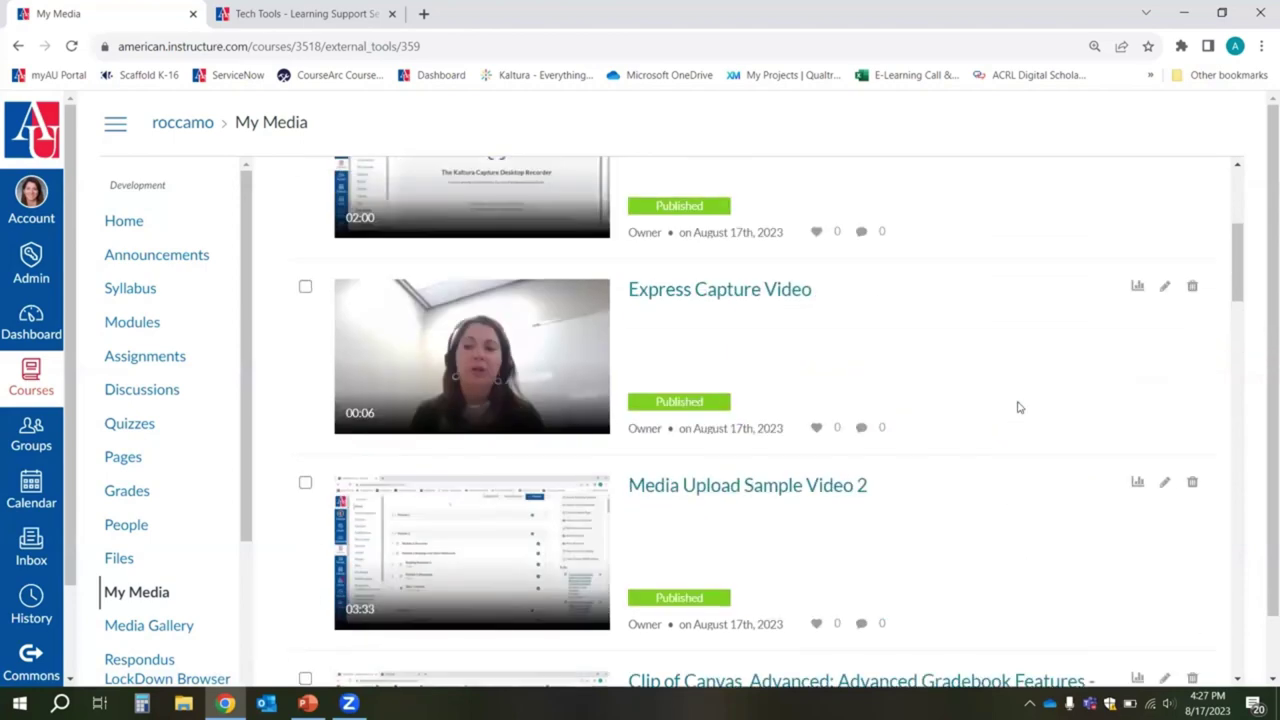
{"action": "scroll", "coordinate": [1049, 380], "scroll_direction": "up", "scroll_amount": 1}
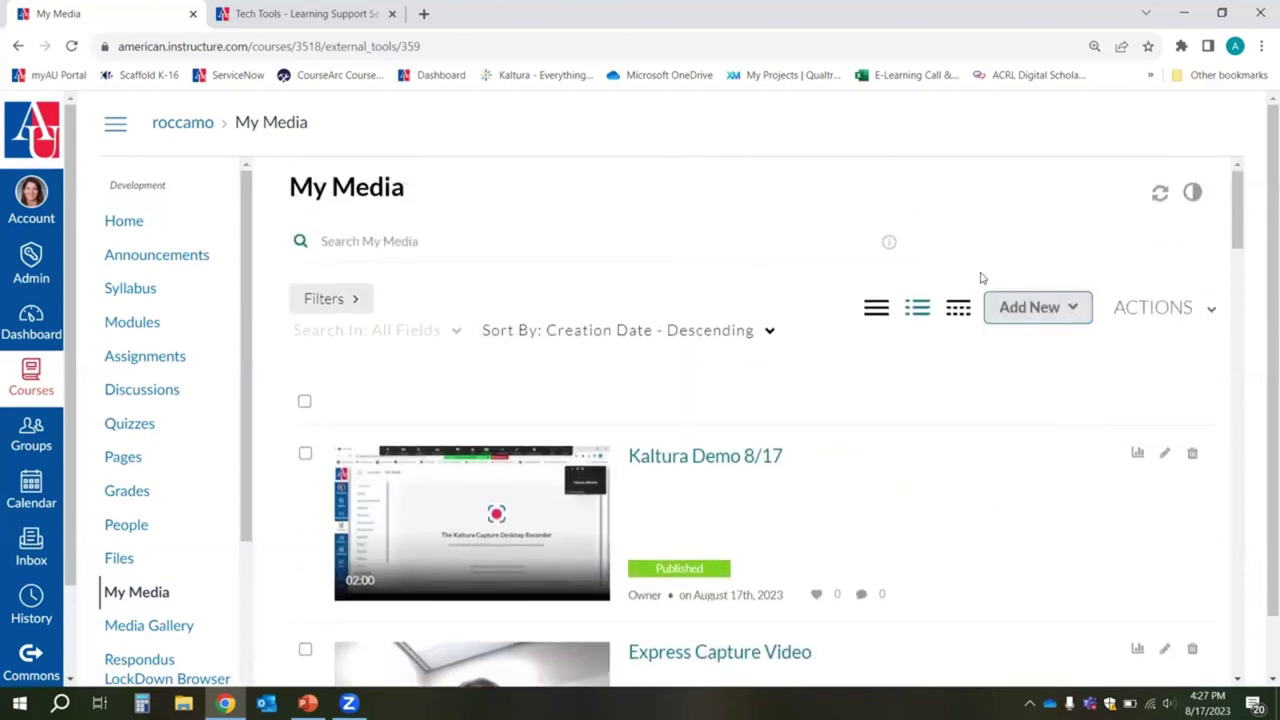
Step: Start a new video quiz from My Media, using the Kaltura Demo 8/17 video as its source
{"action": "left_click", "coordinate": [1075, 313]}
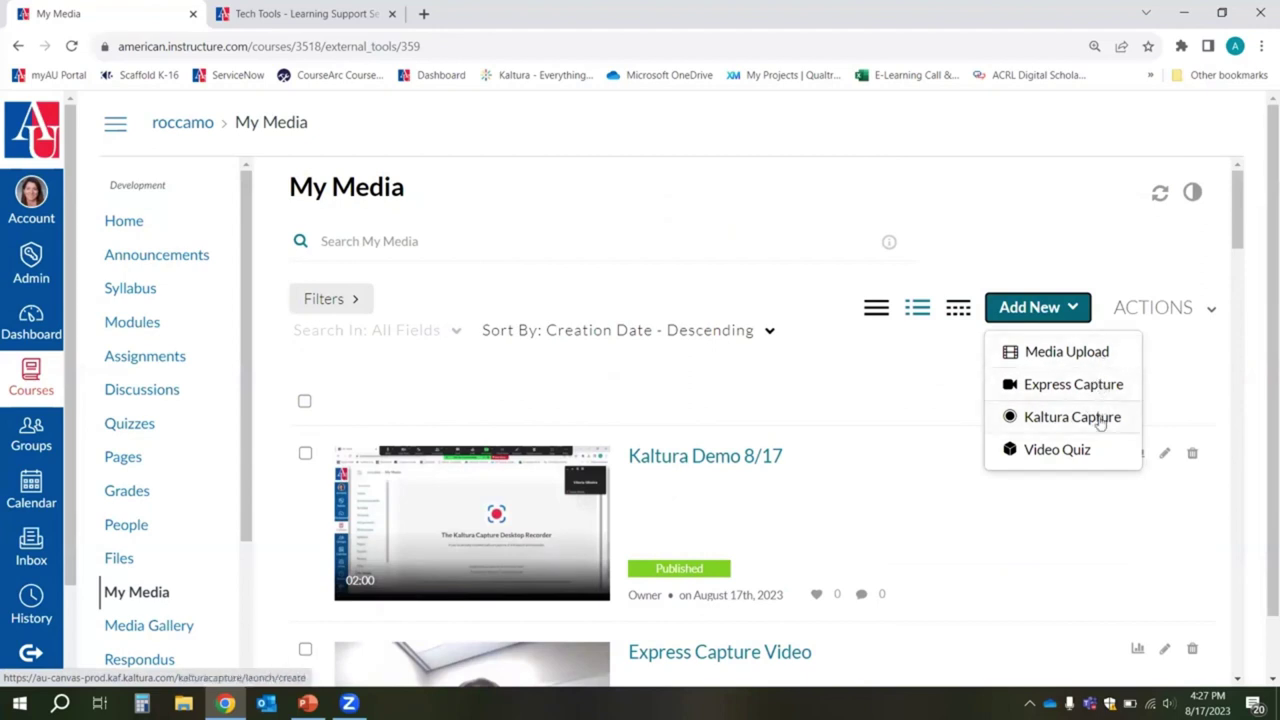
{"action": "left_click", "coordinate": [1047, 451]}
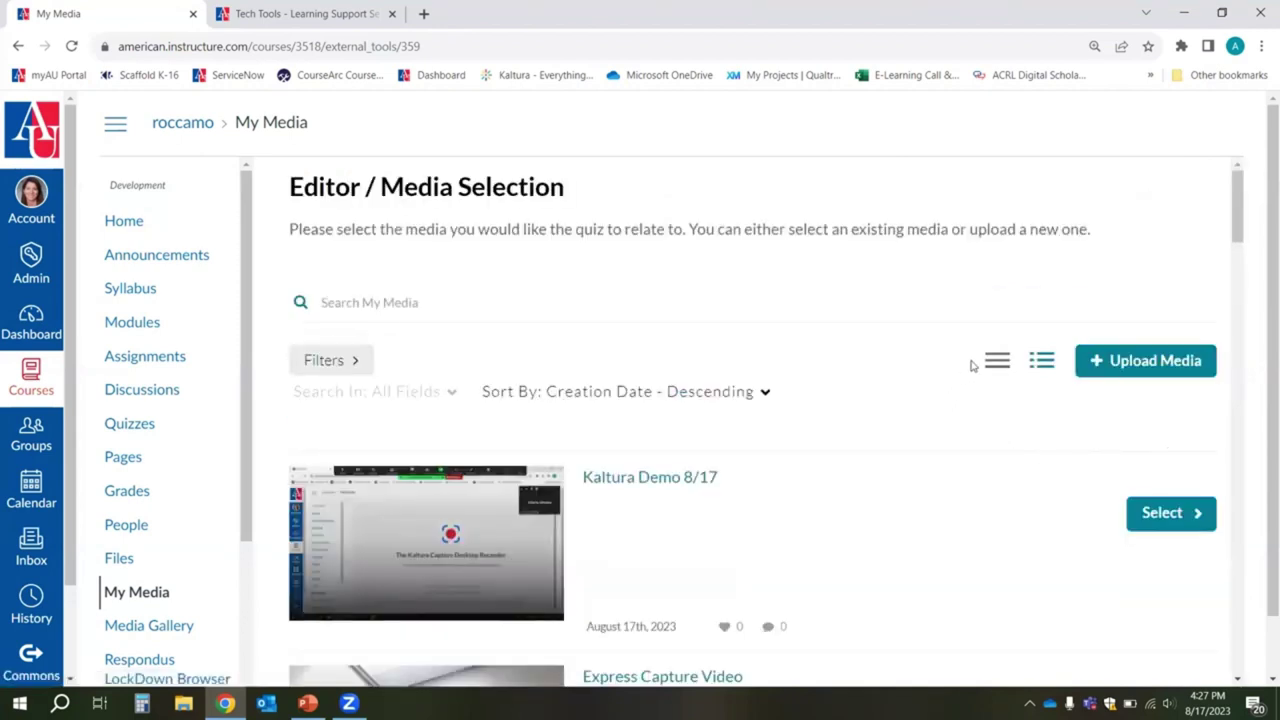
{"action": "scroll", "coordinate": [960, 370], "scroll_direction": "down", "scroll_amount": 4}
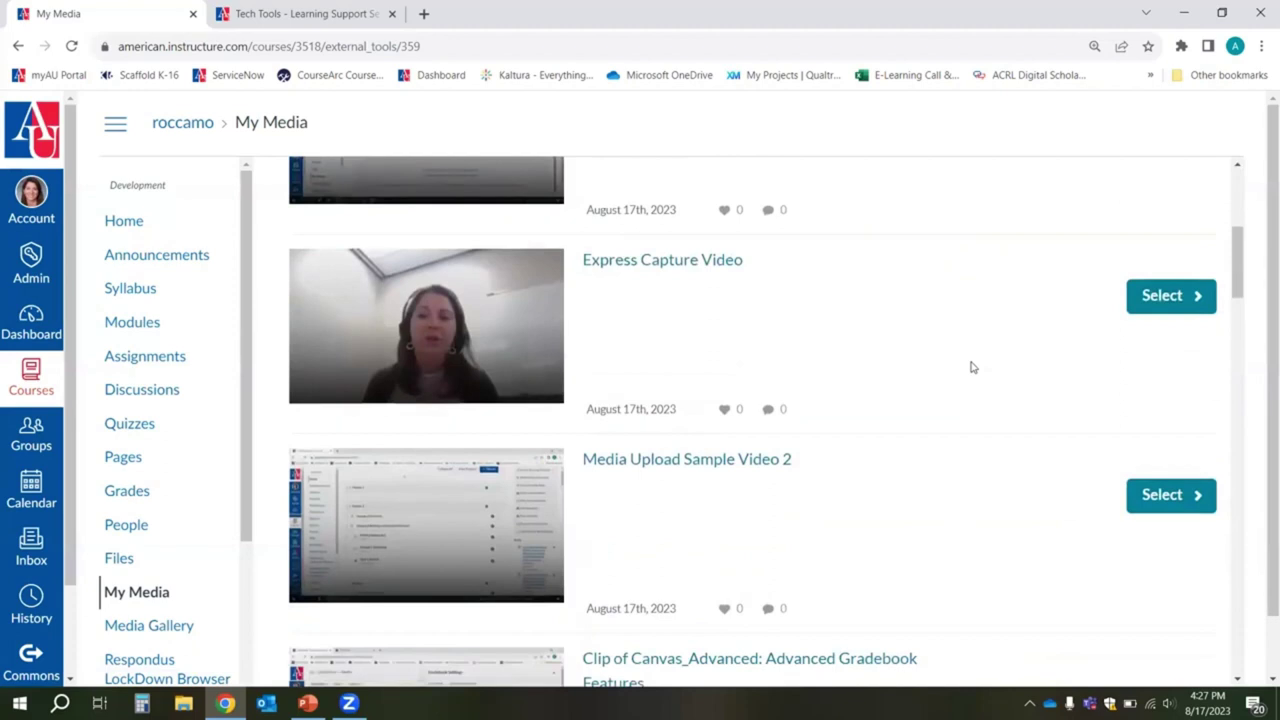
{"action": "scroll", "coordinate": [970, 367], "scroll_direction": "up", "scroll_amount": 3}
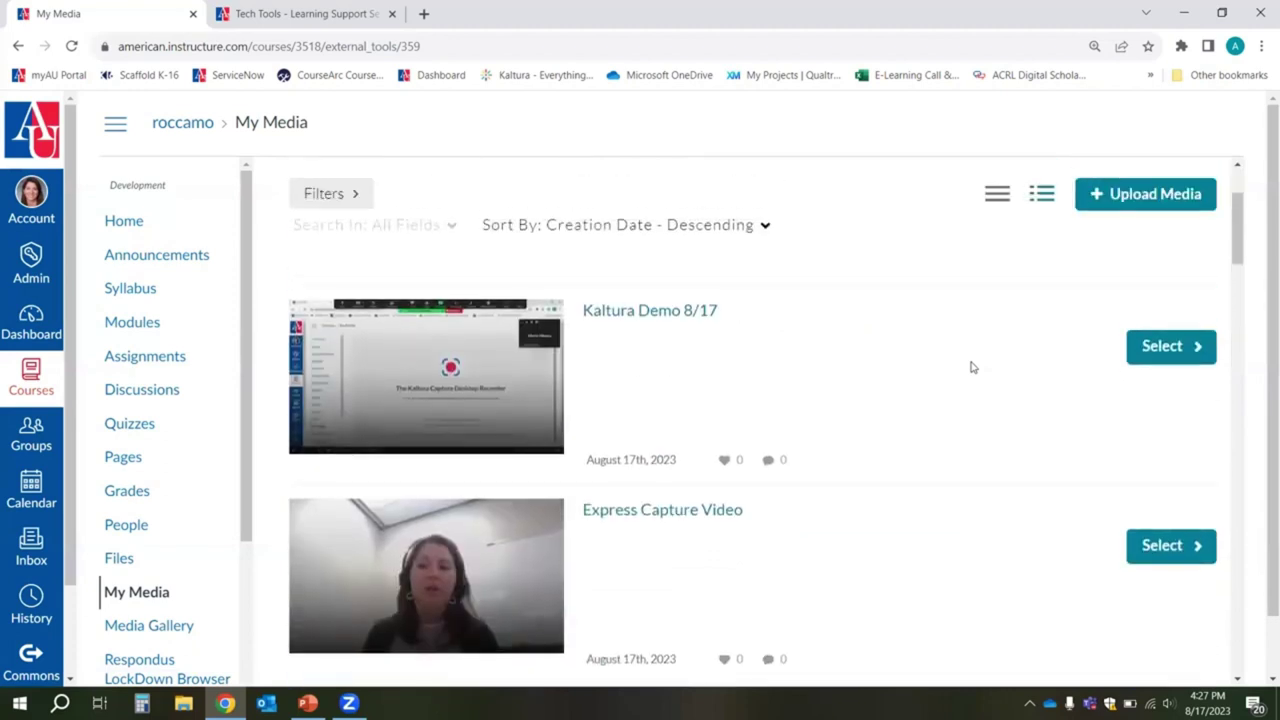
{"action": "left_click", "coordinate": [1176, 357]}
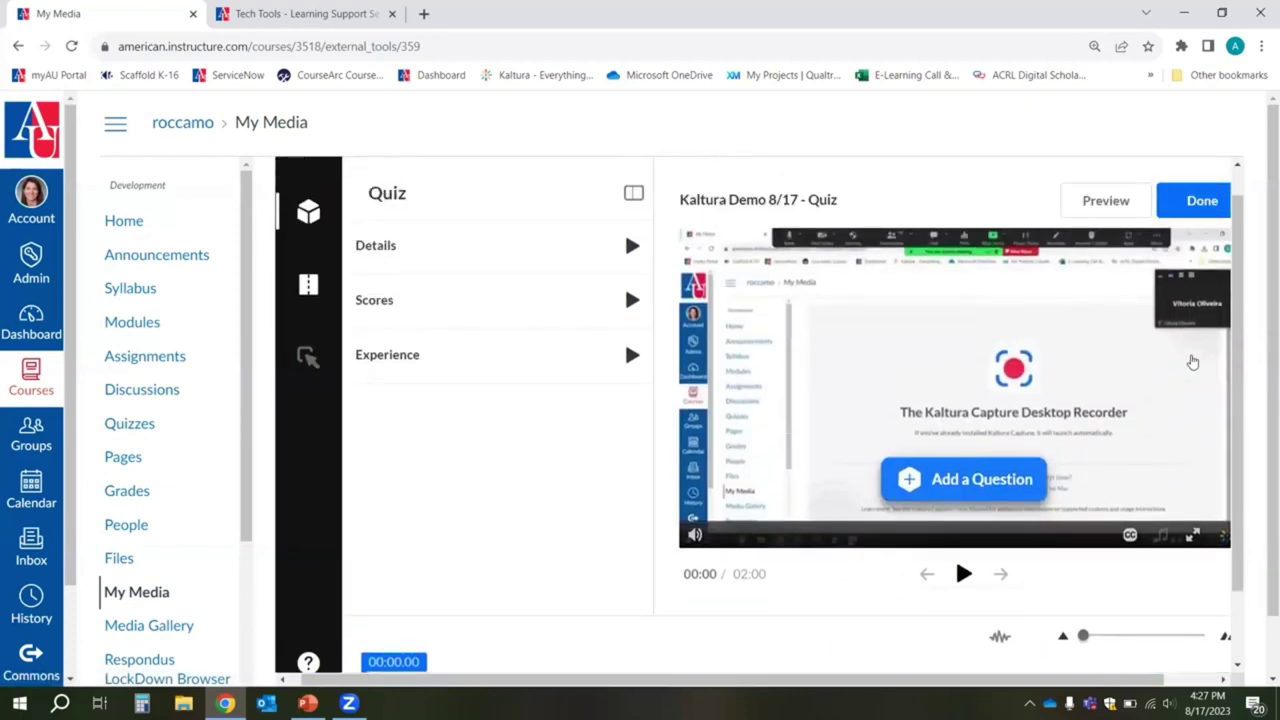
{"action": "scroll", "coordinate": [1192, 362], "scroll_direction": "down", "scroll_amount": 1}
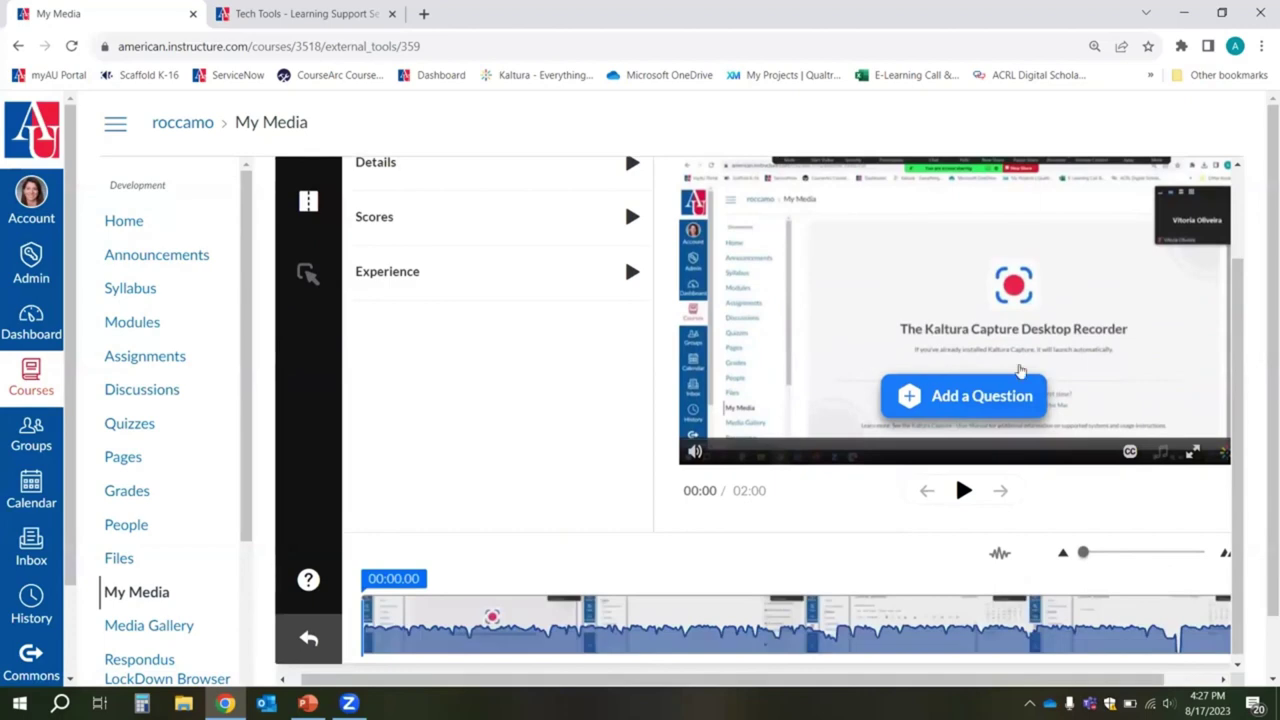
Step: Preview the opening of the quiz video in short stretches, pausing at about 00:08 and 00:20
{"action": "left_click", "coordinate": [963, 490]}
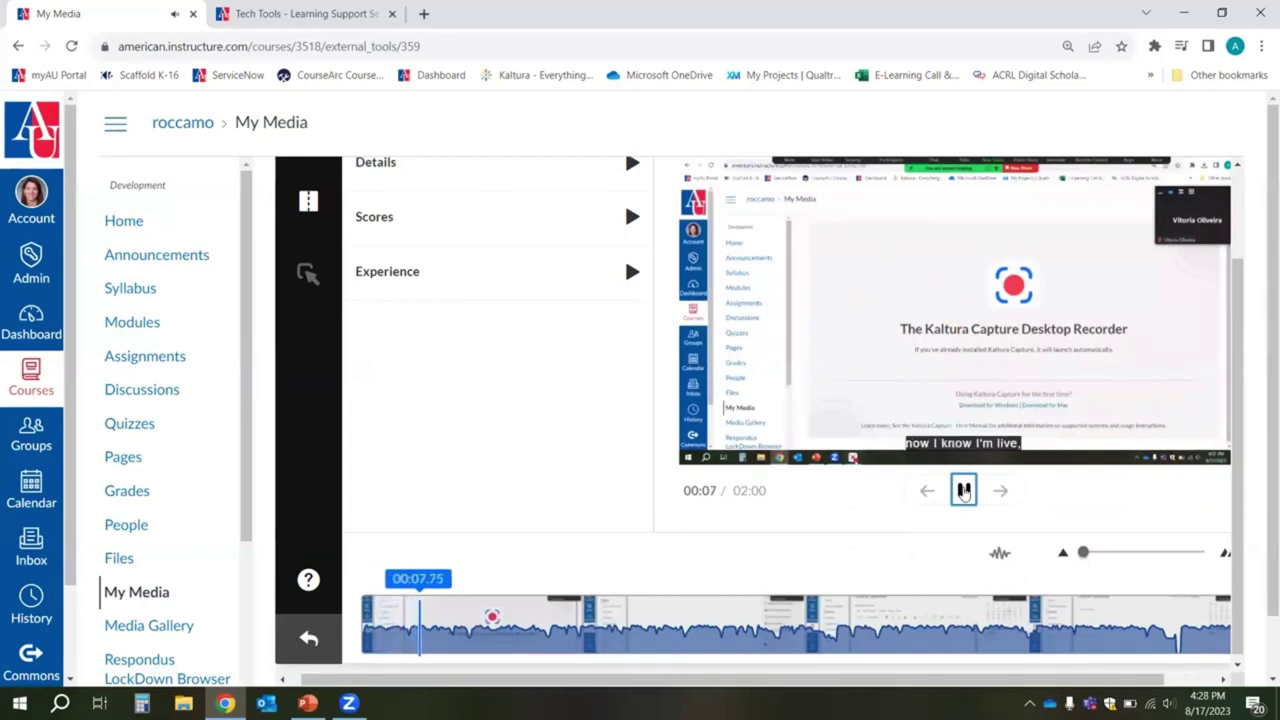
{"action": "left_click", "coordinate": [964, 490]}
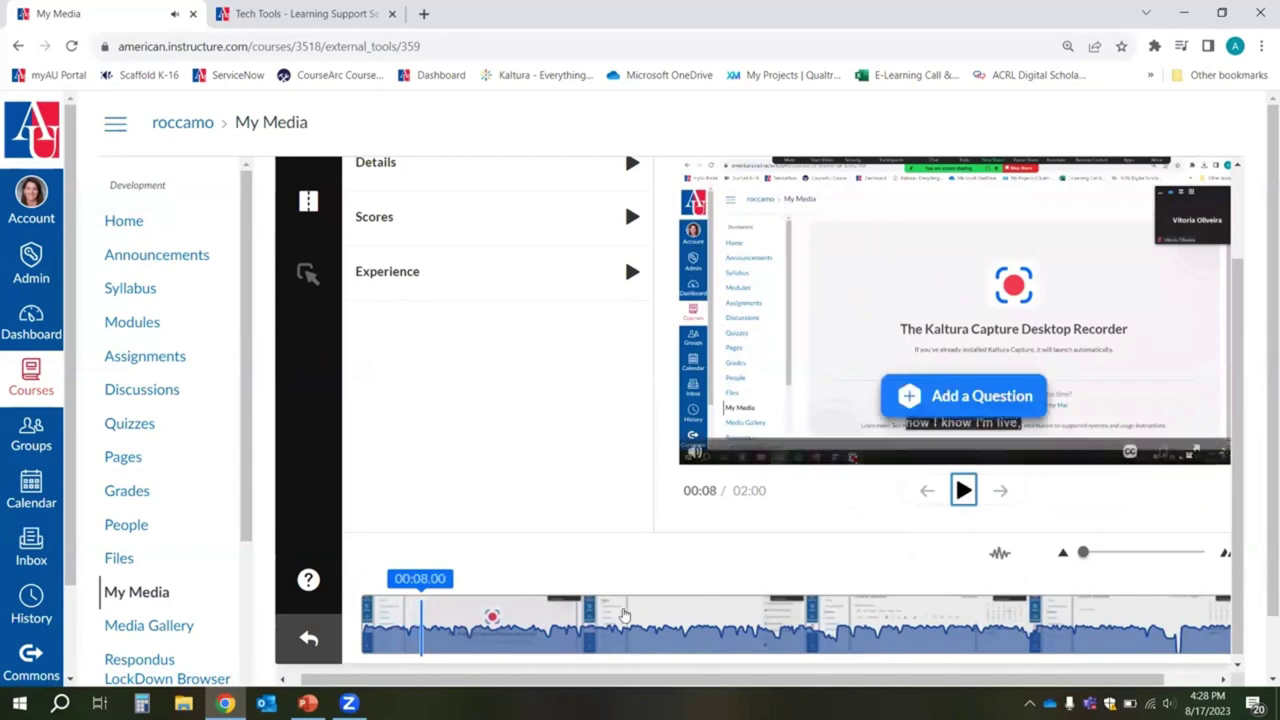
{"action": "left_click", "coordinate": [964, 490]}
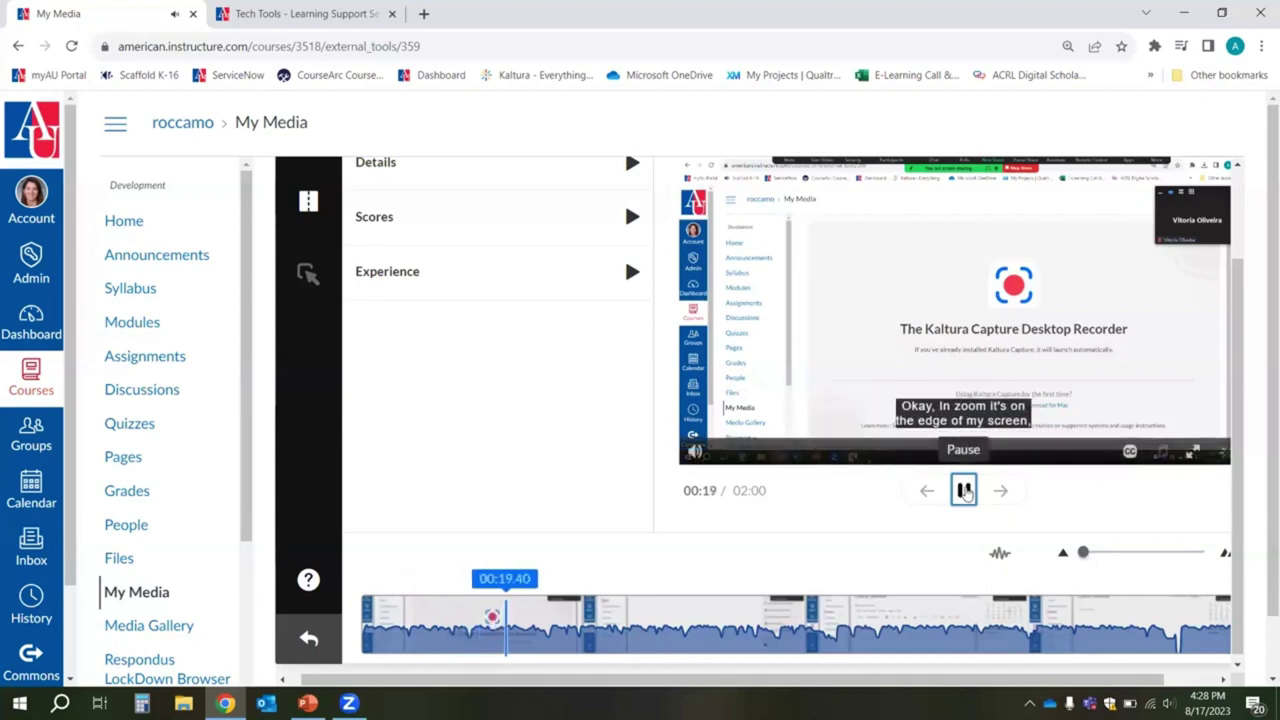
{"action": "left_click", "coordinate": [963, 490]}
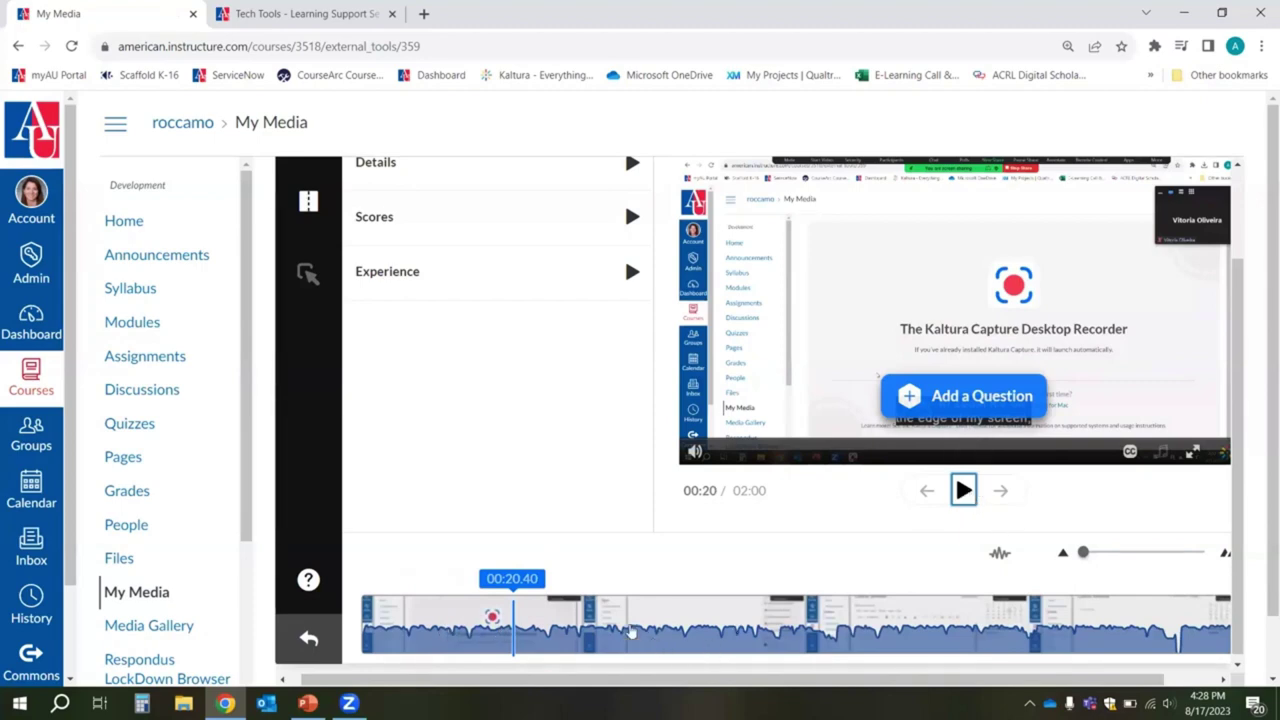
Step: Add a multiple-choice question at about 00:45 in the video, reading "what color is the sky?"
{"action": "left_click_drag", "start_coordinate": [630, 632], "coordinate": [928, 632]}
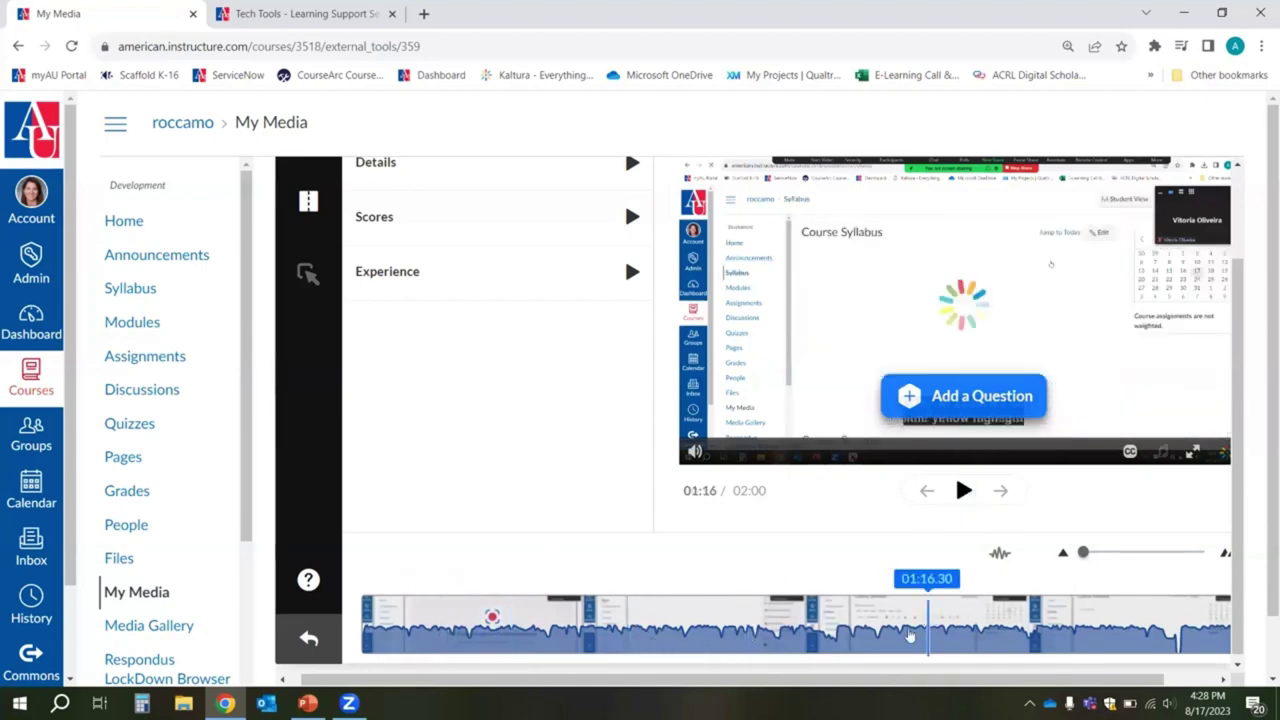
{"action": "left_click", "coordinate": [640, 628]}
{"action": "left_click", "coordinate": [702, 632]}
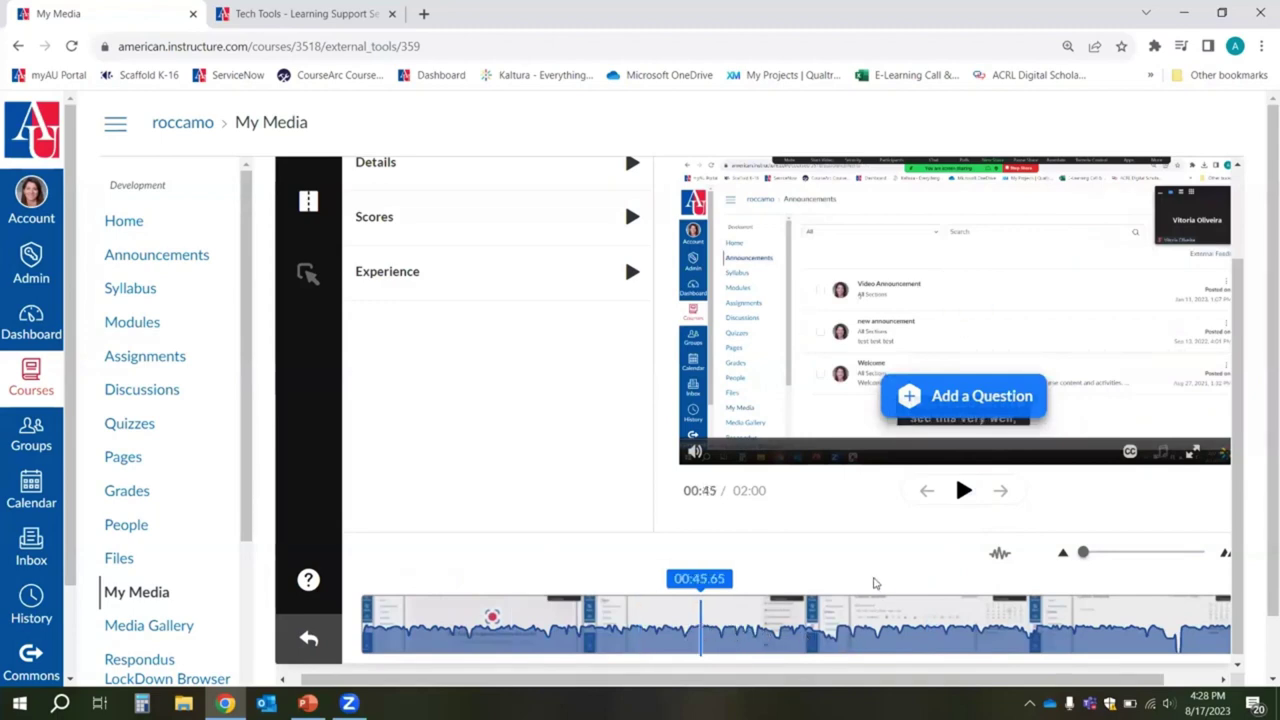
{"action": "left_click", "coordinate": [976, 400]}
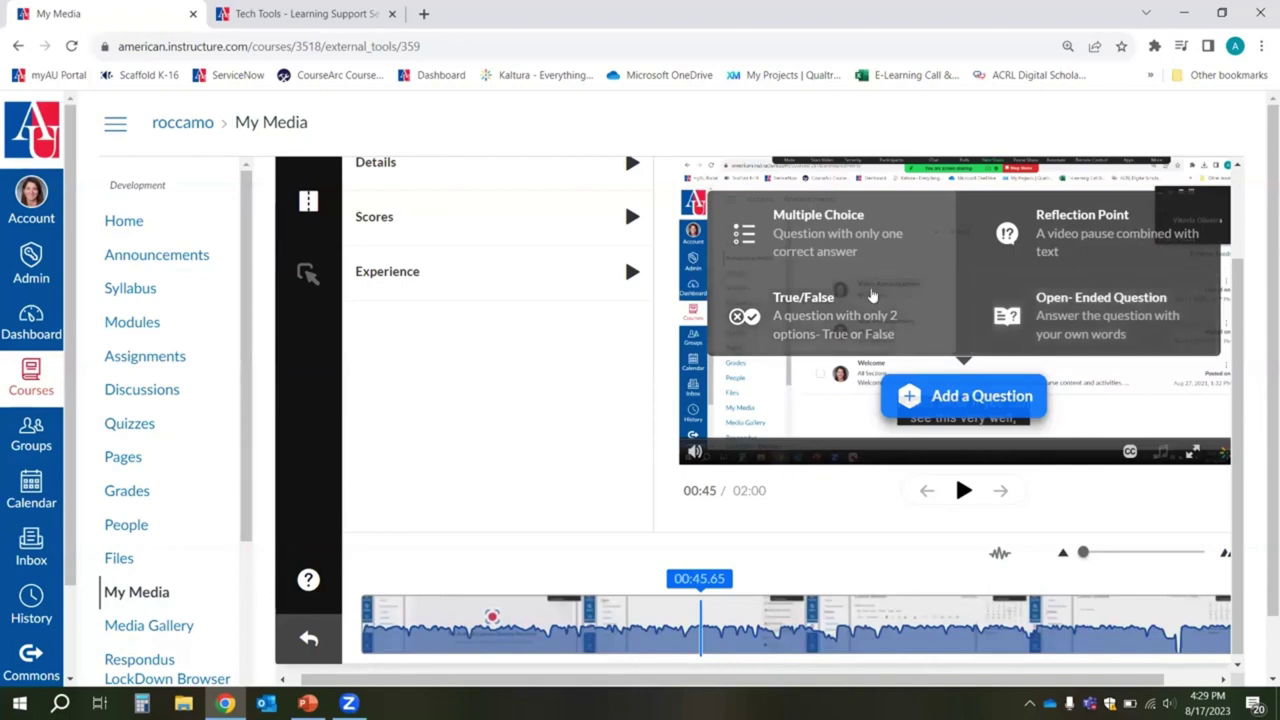
{"action": "left_click", "coordinate": [818, 216]}
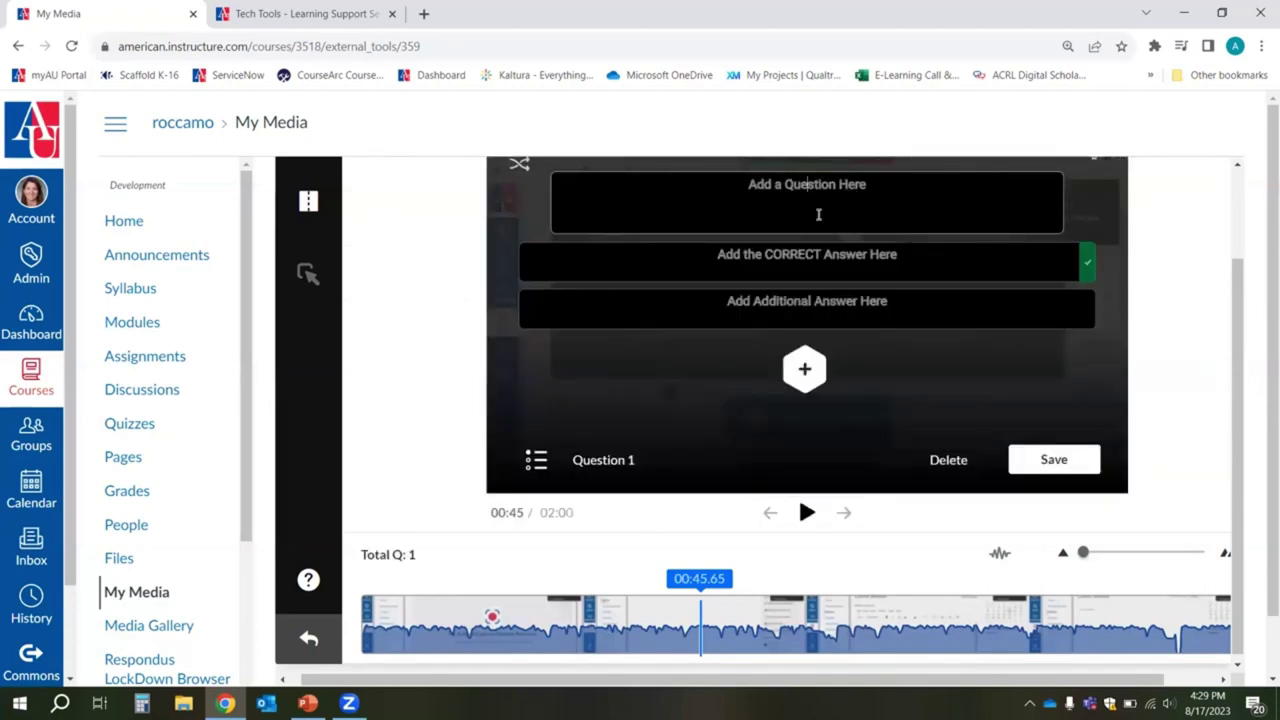
{"action": "type", "text": "what col"}
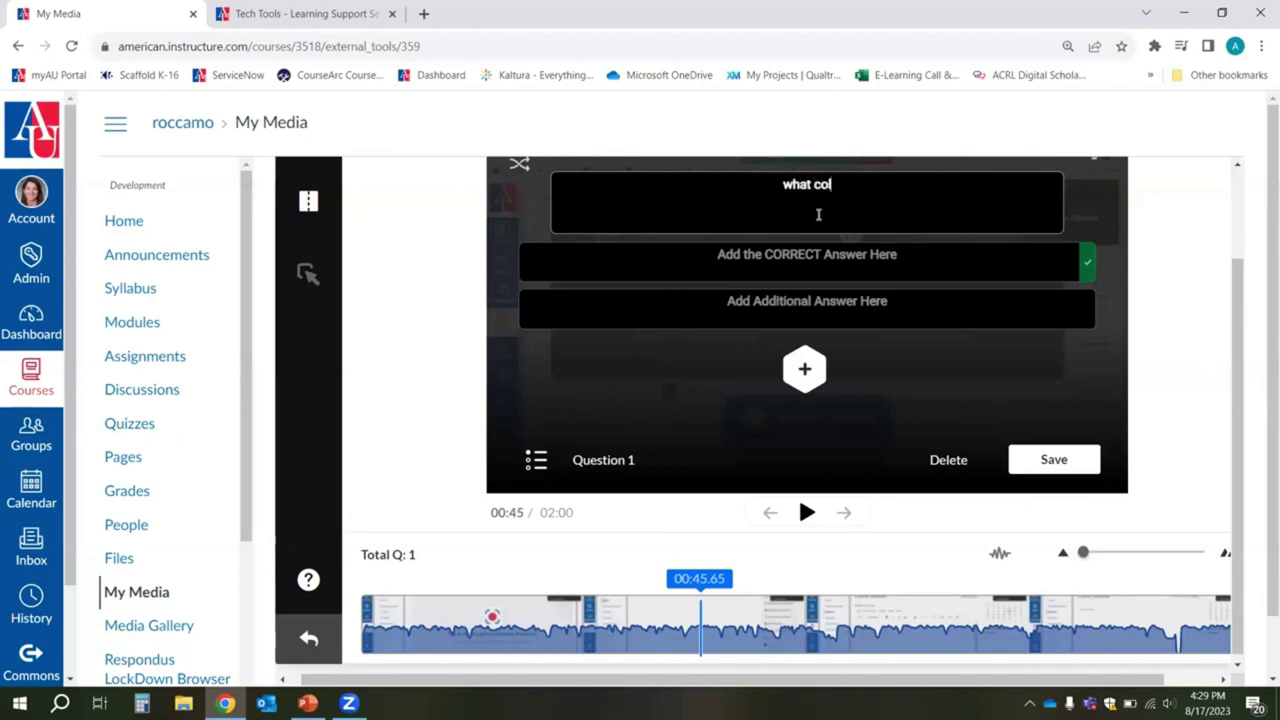
{"action": "type", "text": "or is the sky?"}
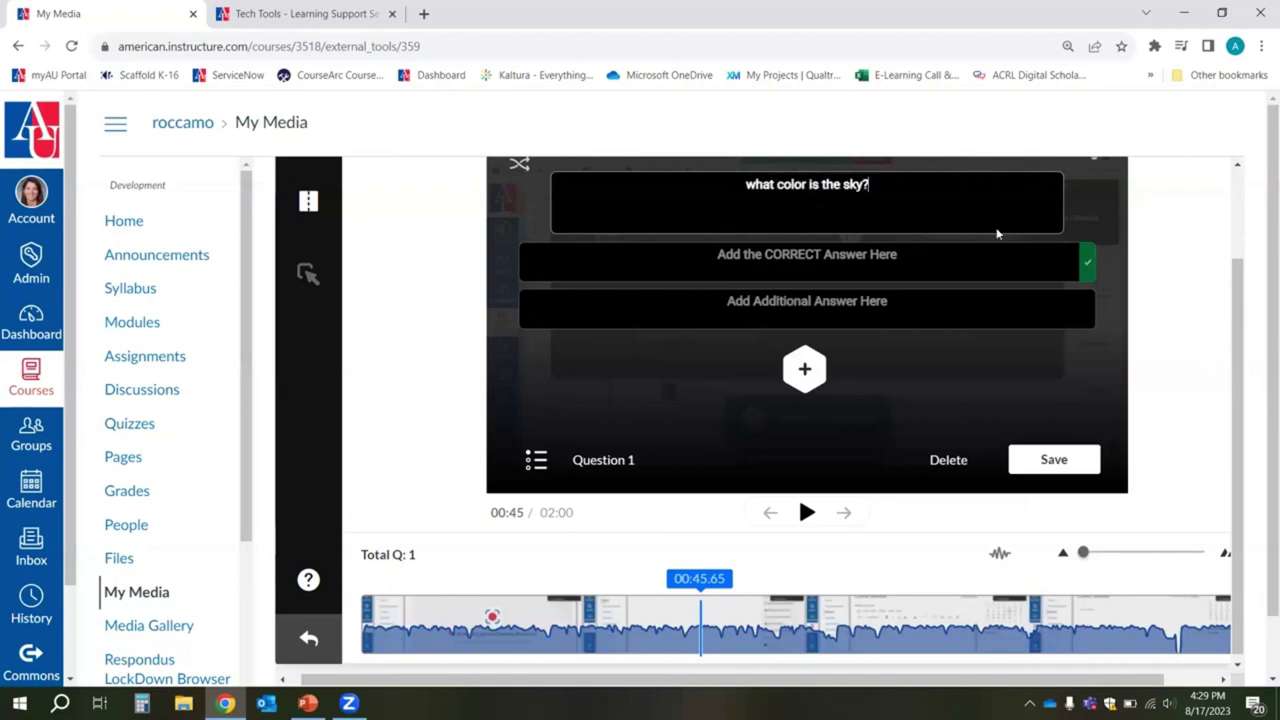
Step: Enter "blue" as the correct answer and "red", "purple" and "green" as the additional answers, and save the question
{"action": "left_click", "coordinate": [936, 256]}
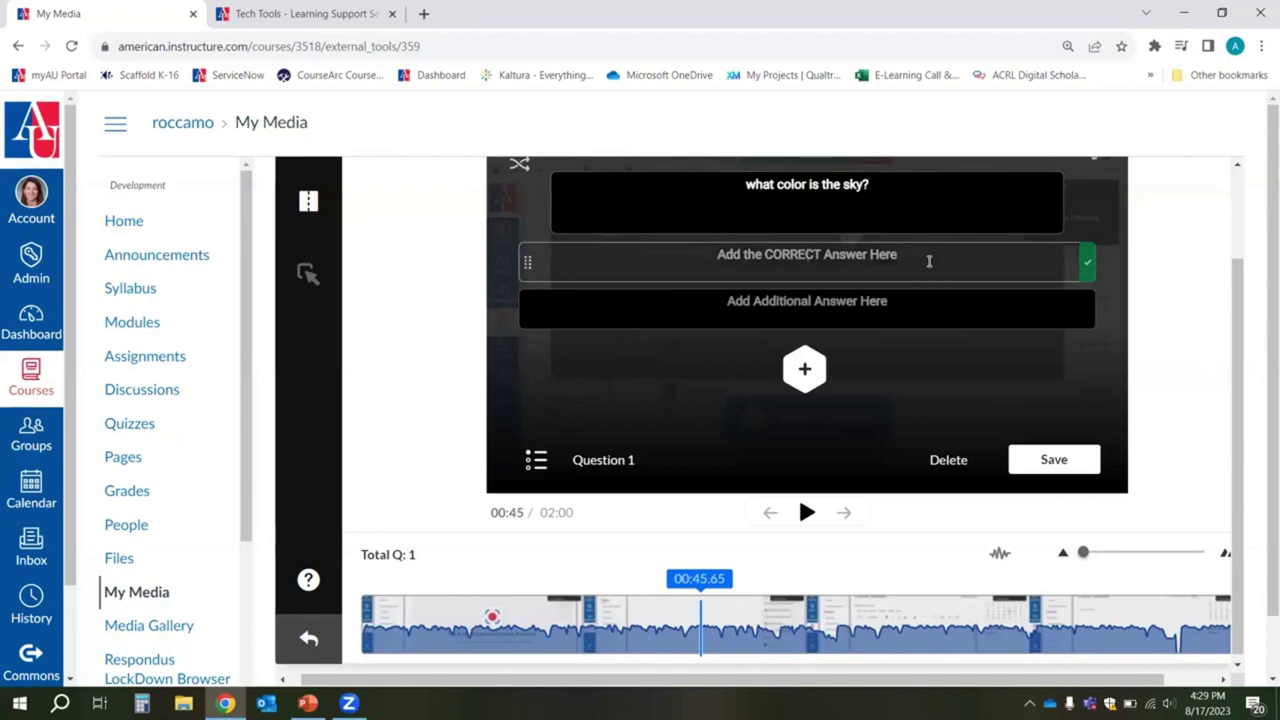
{"action": "type", "text": "blue"}
{"action": "left_click", "coordinate": [870, 305]}
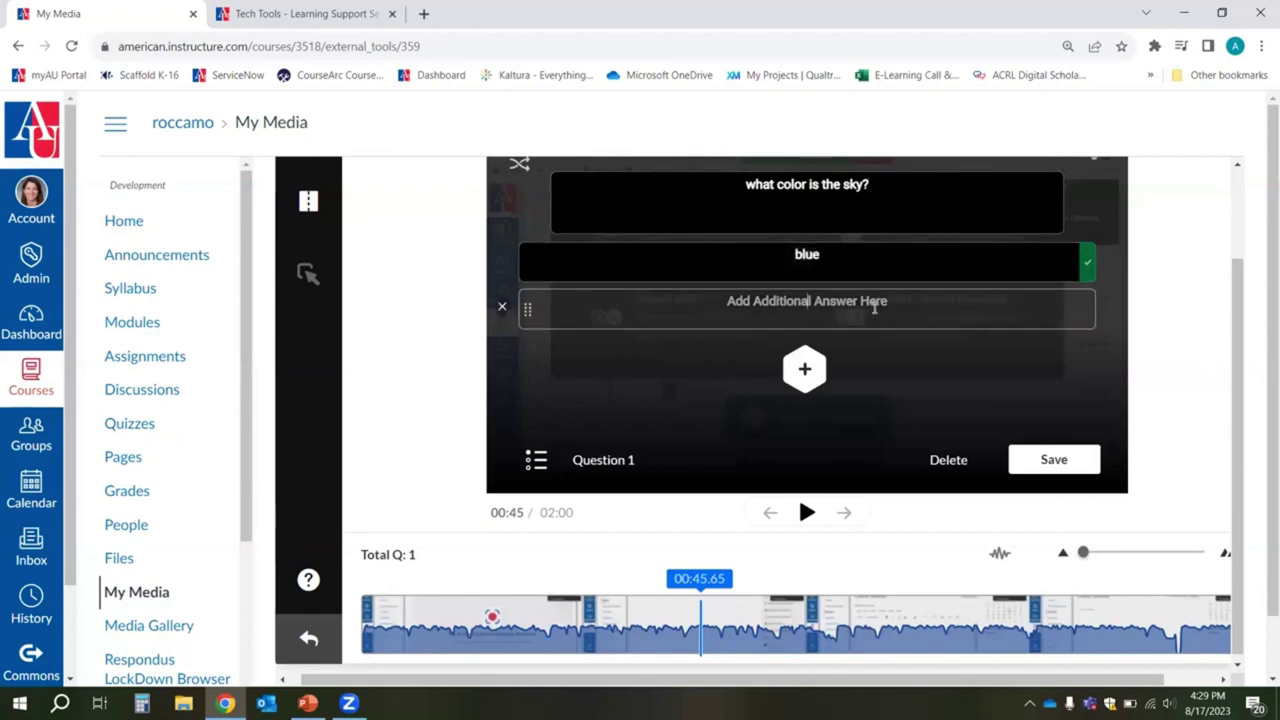
{"action": "type", "text": "red"}
{"action": "left_click", "coordinate": [815, 372]}
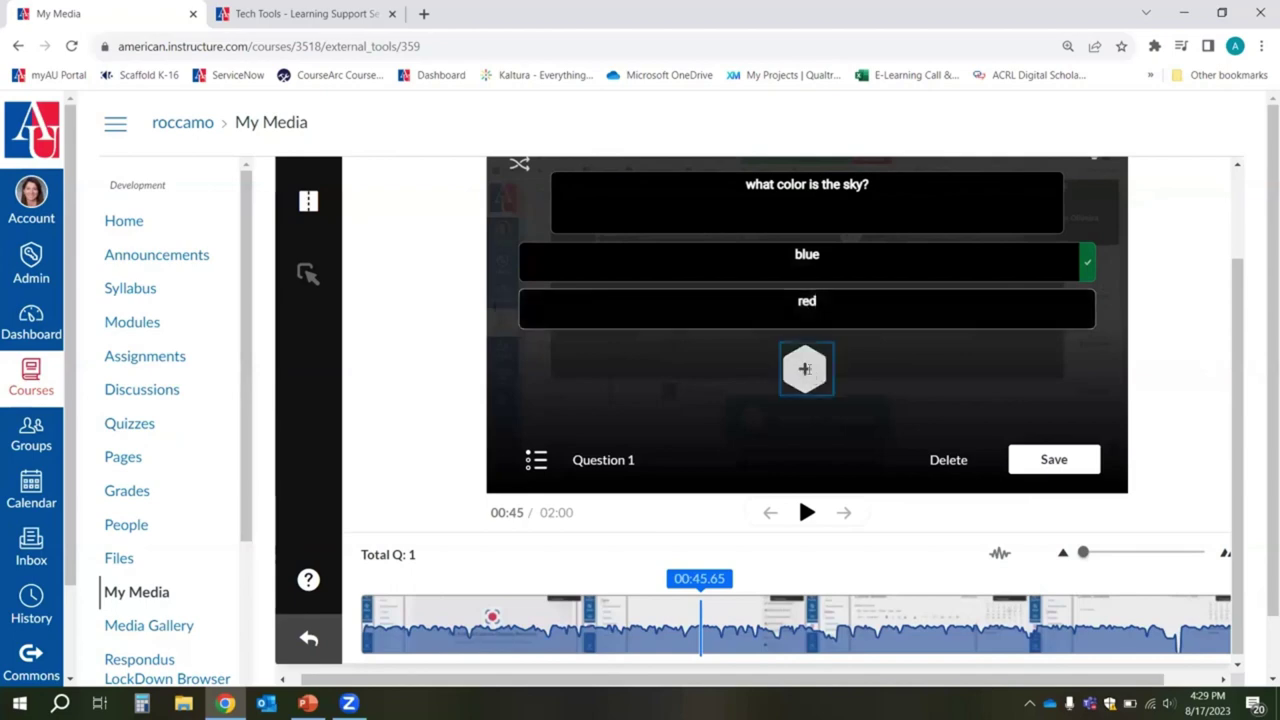
{"action": "left_click", "coordinate": [815, 353]}
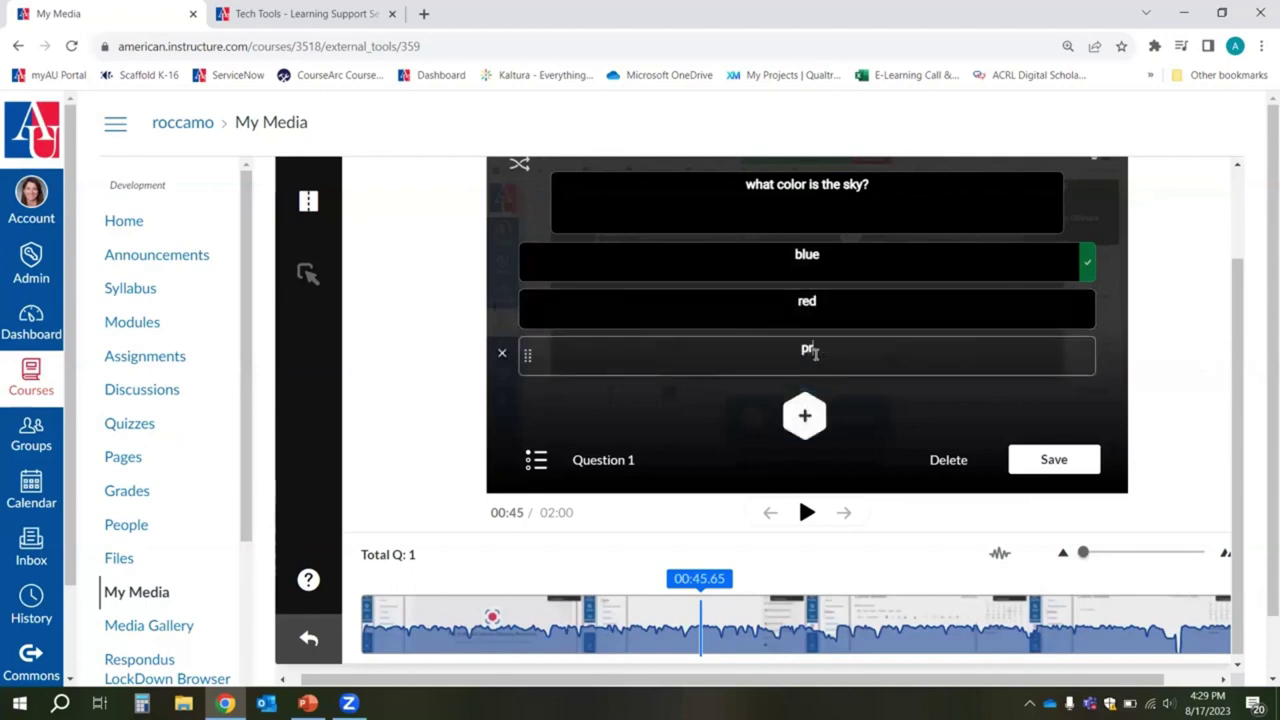
{"action": "type", "text": "purple"}
{"action": "left_click", "coordinate": [816, 418]}
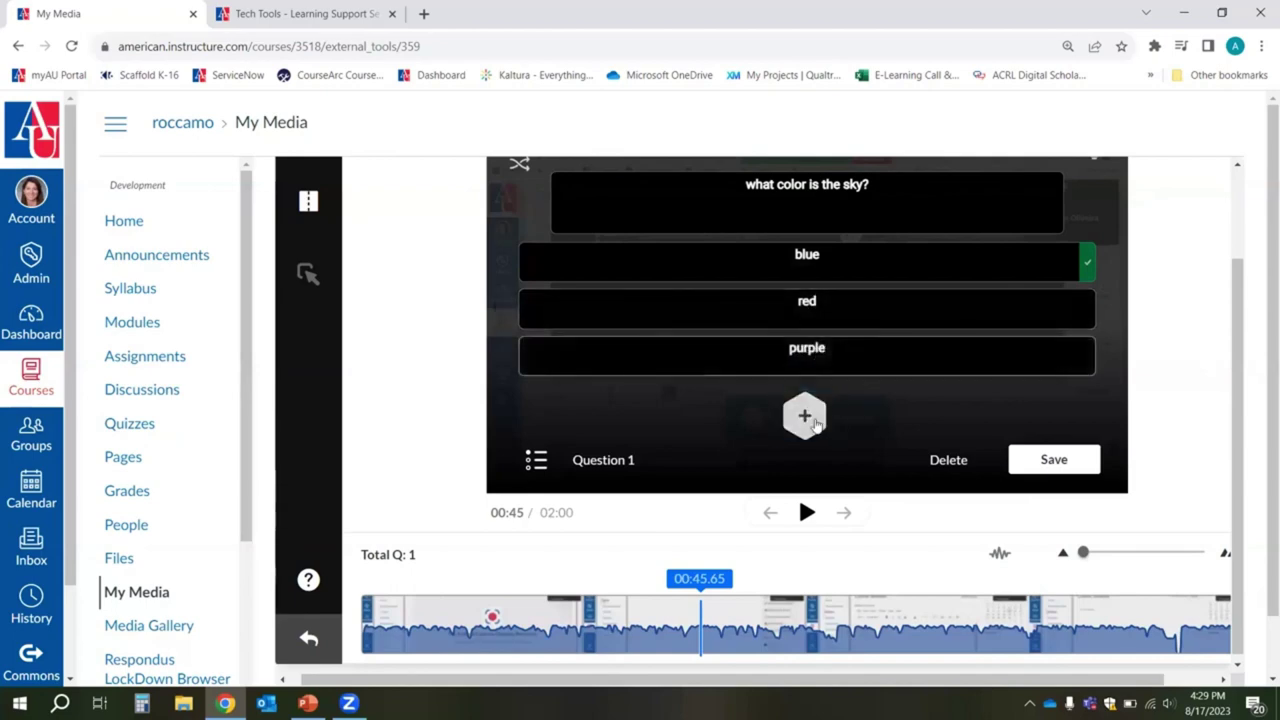
{"action": "left_click", "coordinate": [810, 398]}
{"action": "type", "text": "green"}
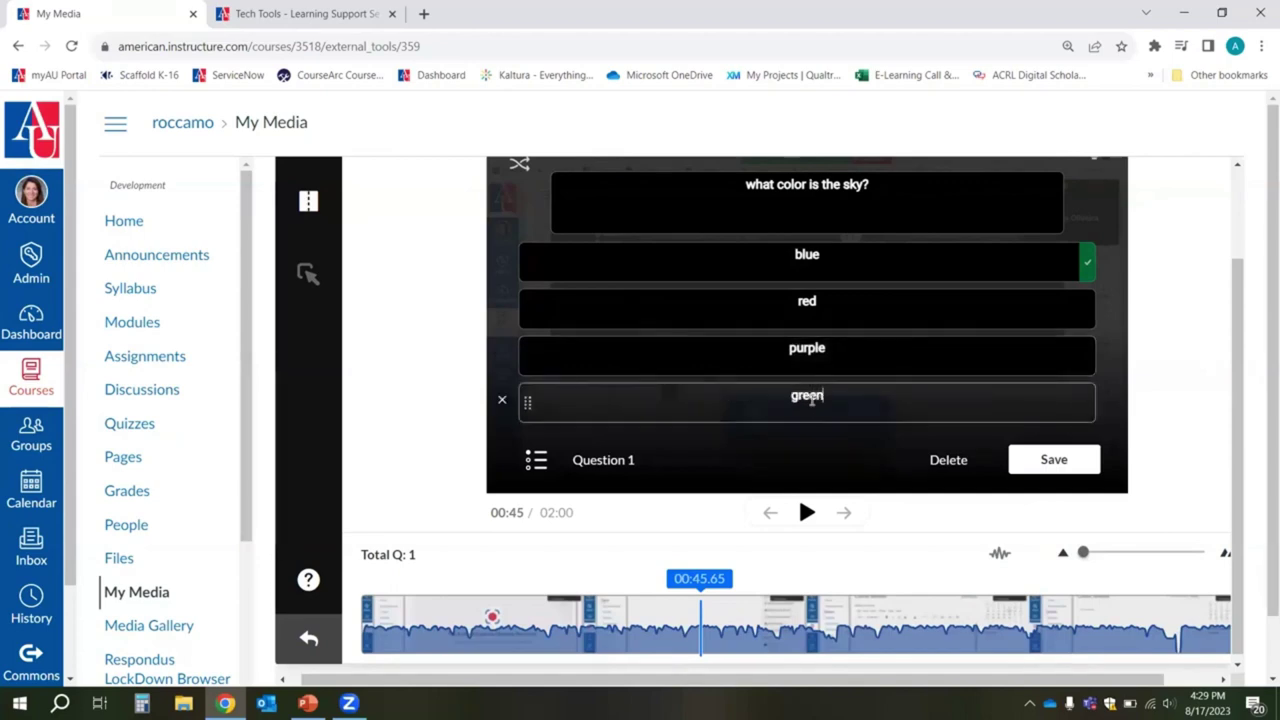
{"action": "left_click", "coordinate": [1052, 462]}
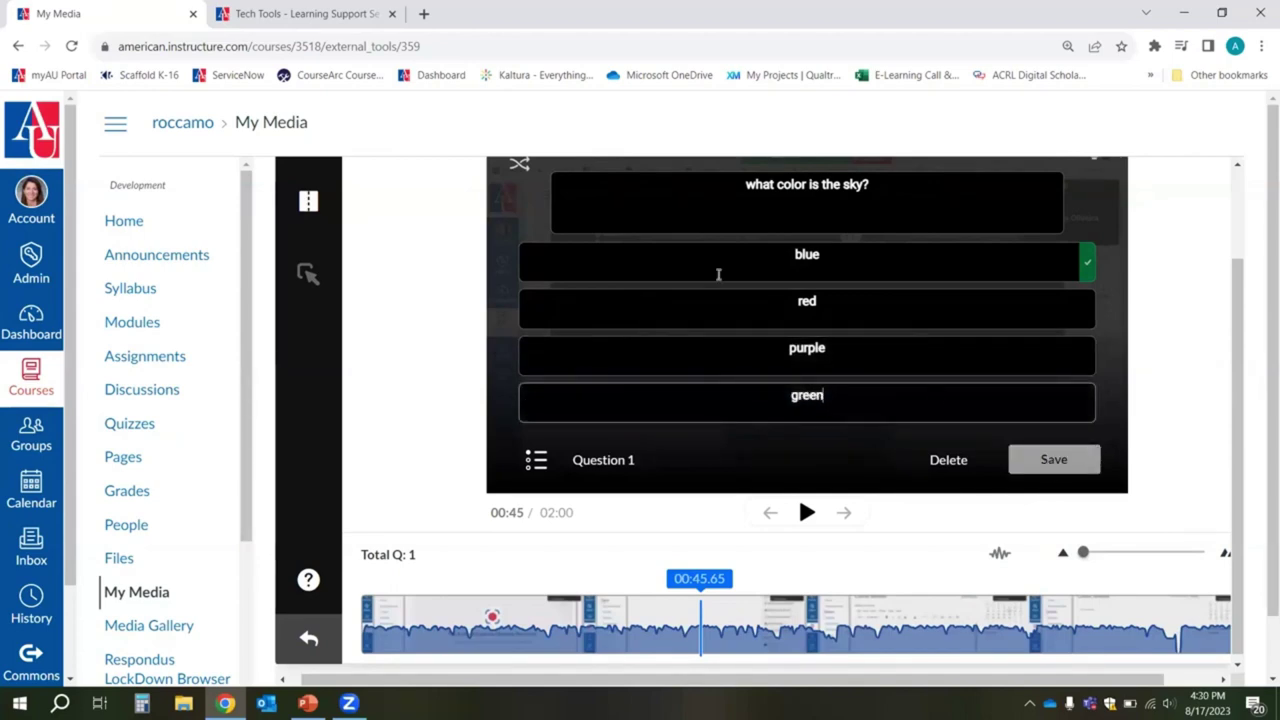
{"action": "left_click", "coordinate": [1054, 462]}
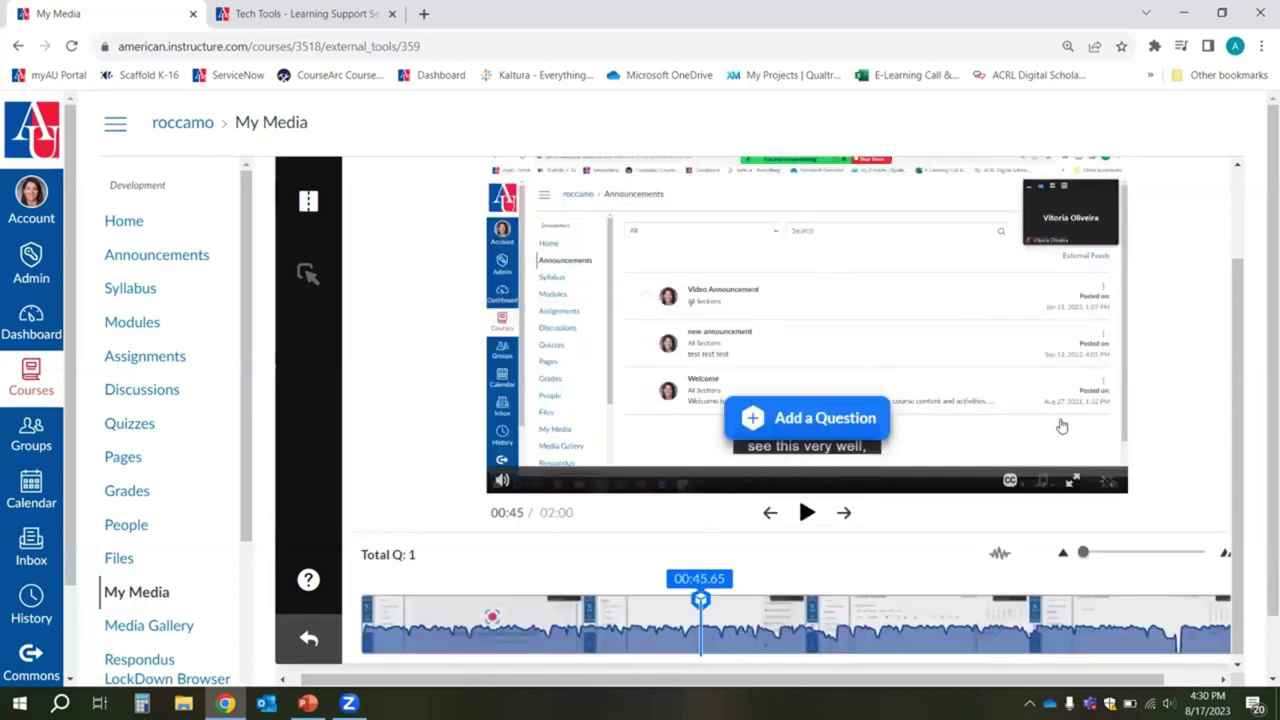
Step: Add a true/false question at about 01:25 reading "True or false the sky is brown", mark False as correct and save it
{"action": "mouse_move", "coordinate": [702, 608]}
{"action": "key", "text": "Right"}
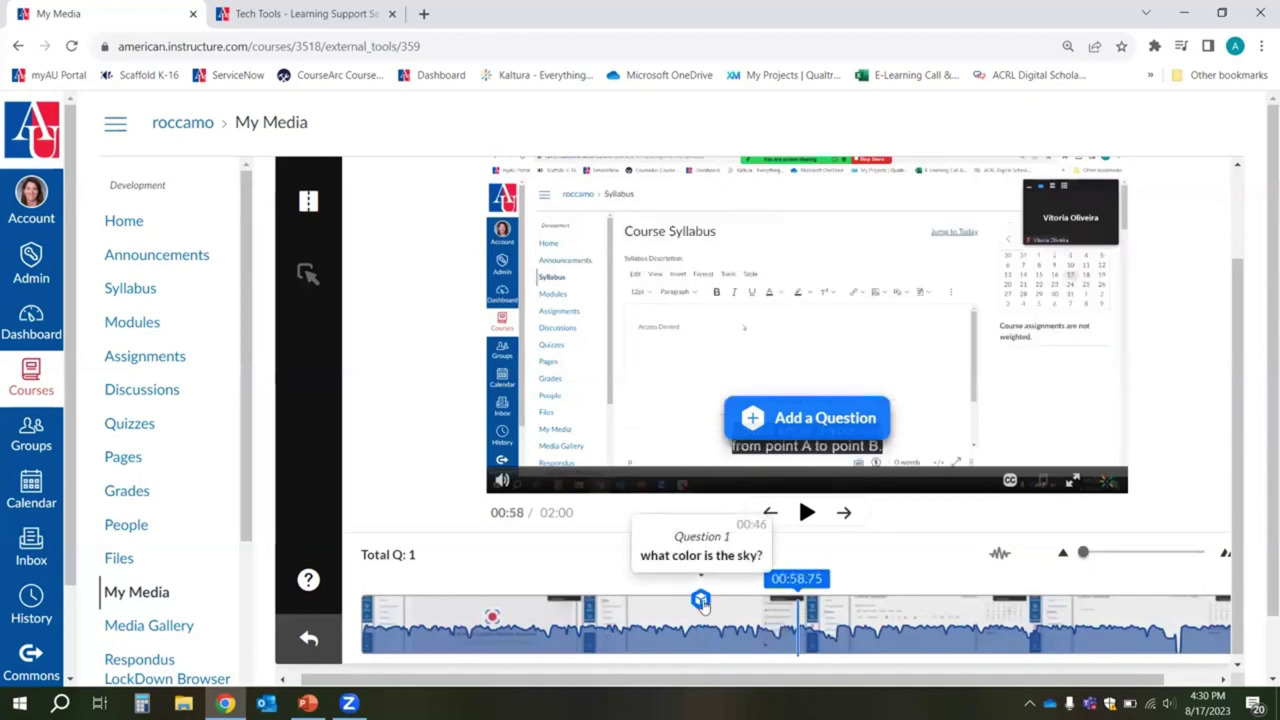
{"action": "left_click", "coordinate": [997, 630]}
{"action": "left_click", "coordinate": [826, 420]}
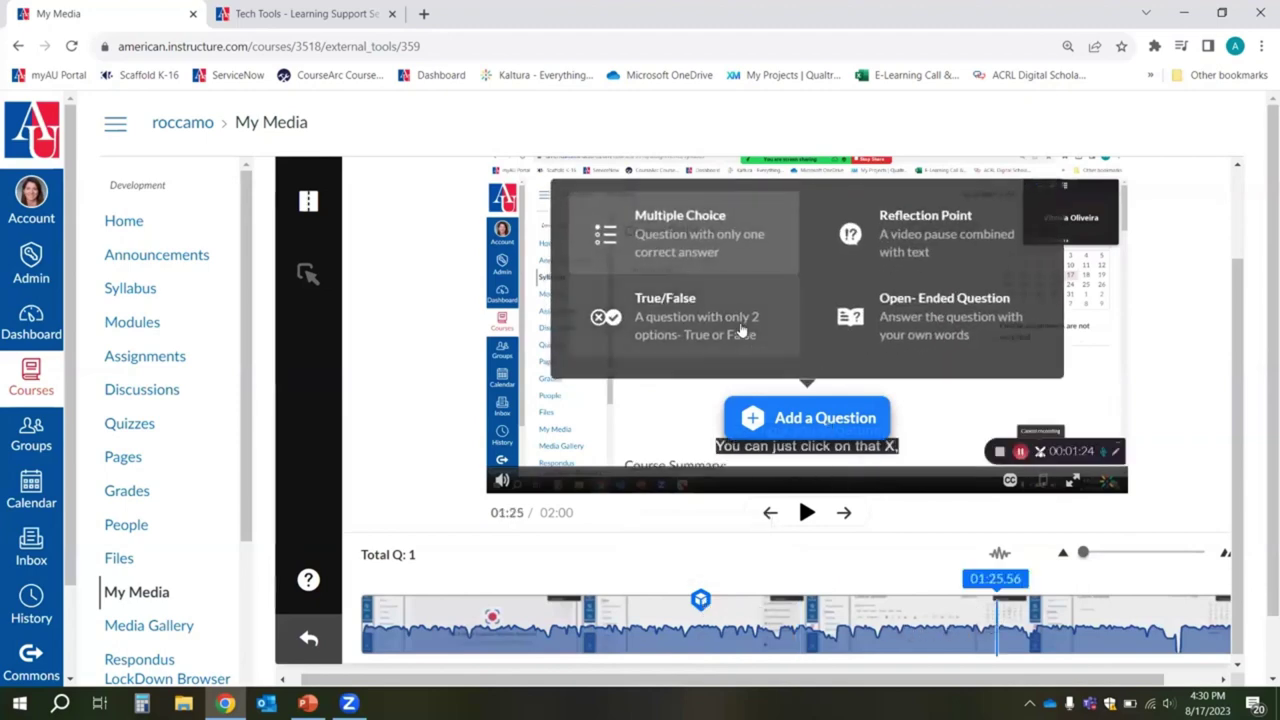
{"action": "left_click", "coordinate": [737, 329]}
{"action": "left_click", "coordinate": [813, 281]}
{"action": "type", "text": "T"}
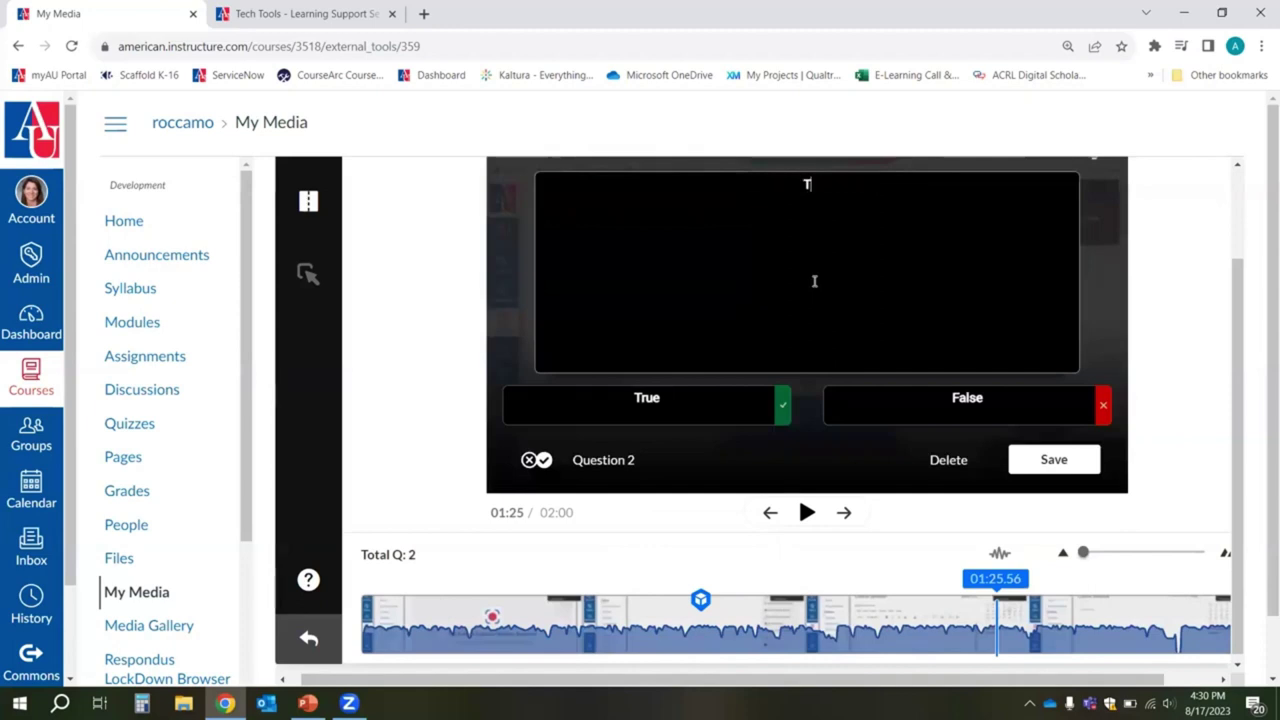
{"action": "type", "text": "rue or false the sky is brown"}
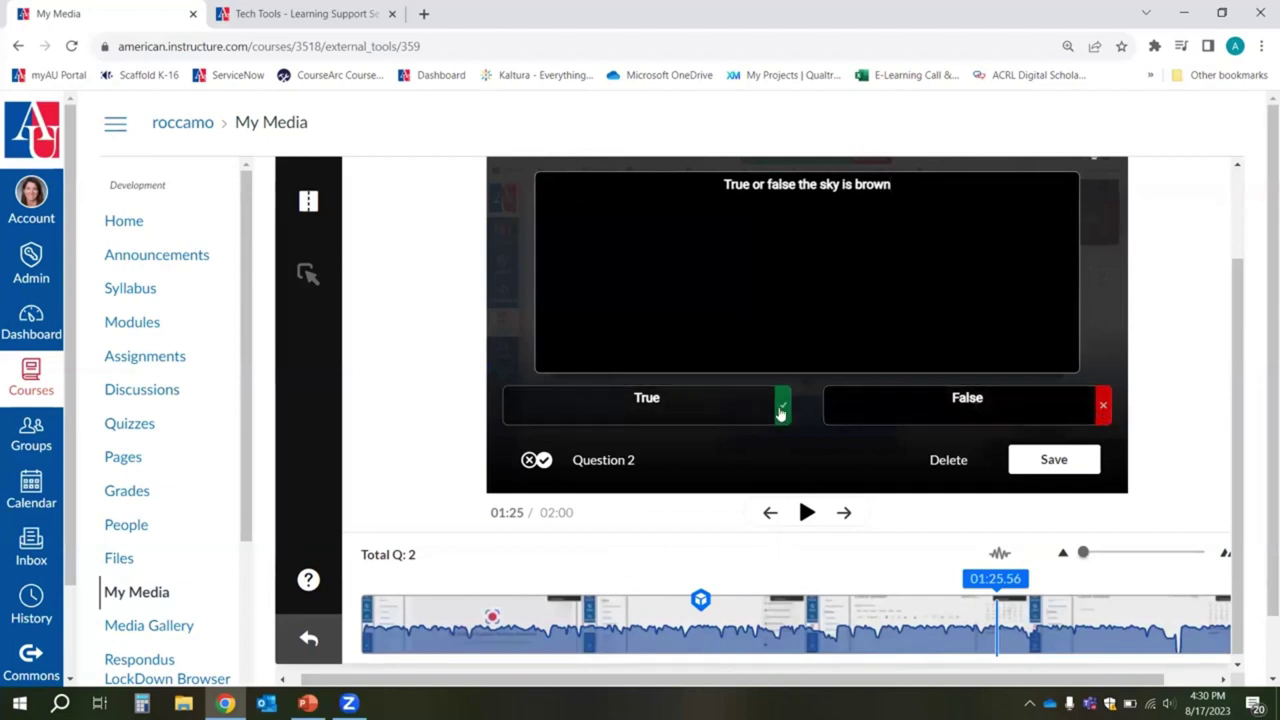
{"action": "left_click", "coordinate": [1104, 410]}
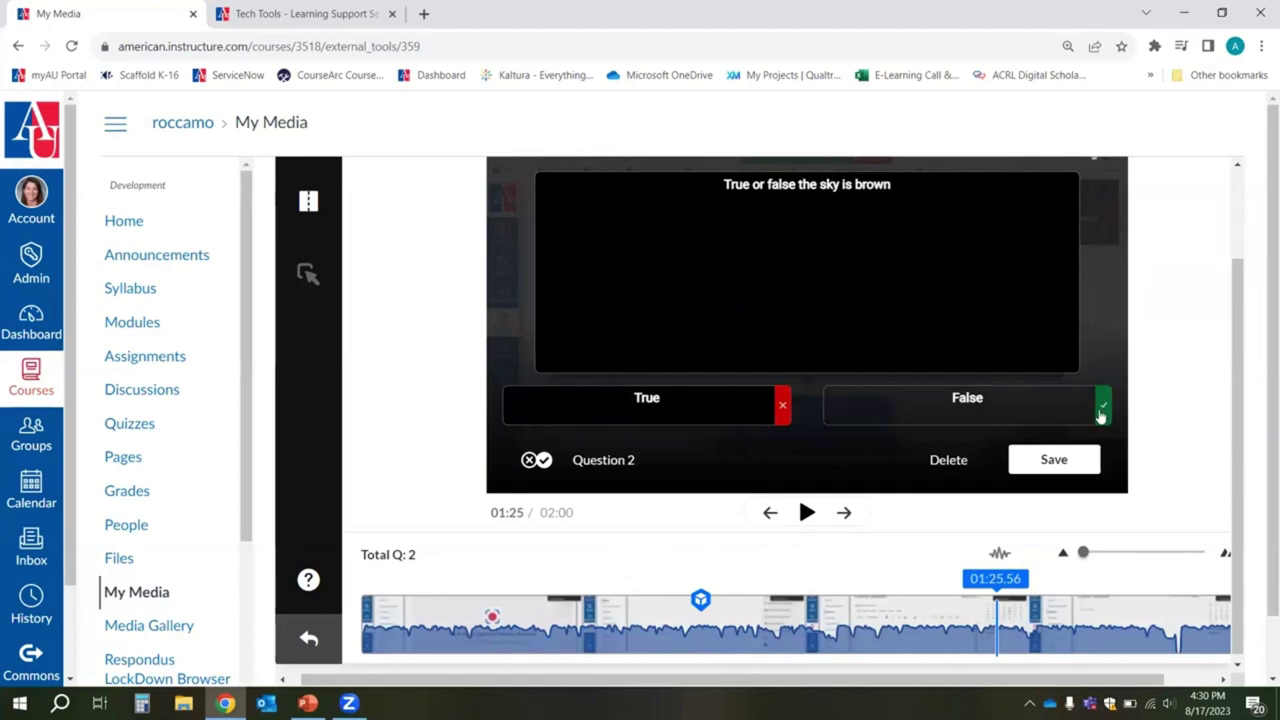
{"action": "left_click", "coordinate": [1054, 464]}
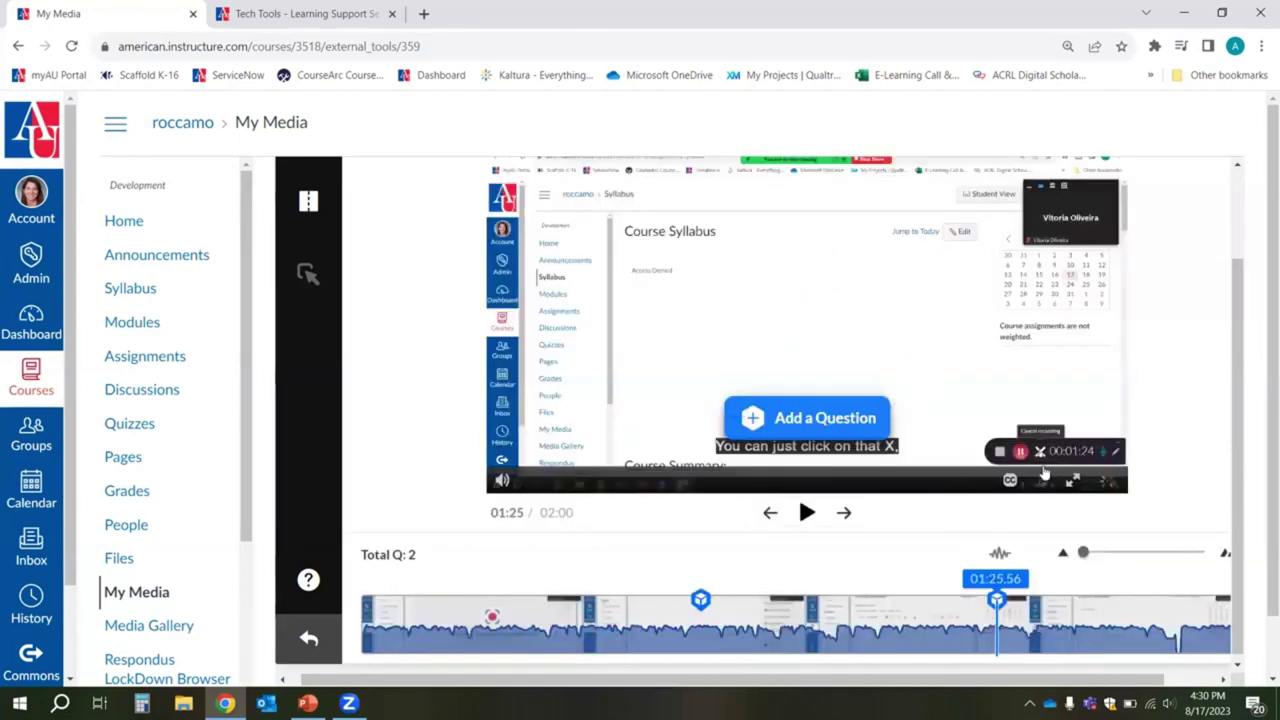
Step: Add an open-ended question at about 01:49 in the video reading "what is your favorite color?" and save it
{"action": "left_click_drag", "start_coordinate": [1048, 683], "coordinate": [1104, 683]}
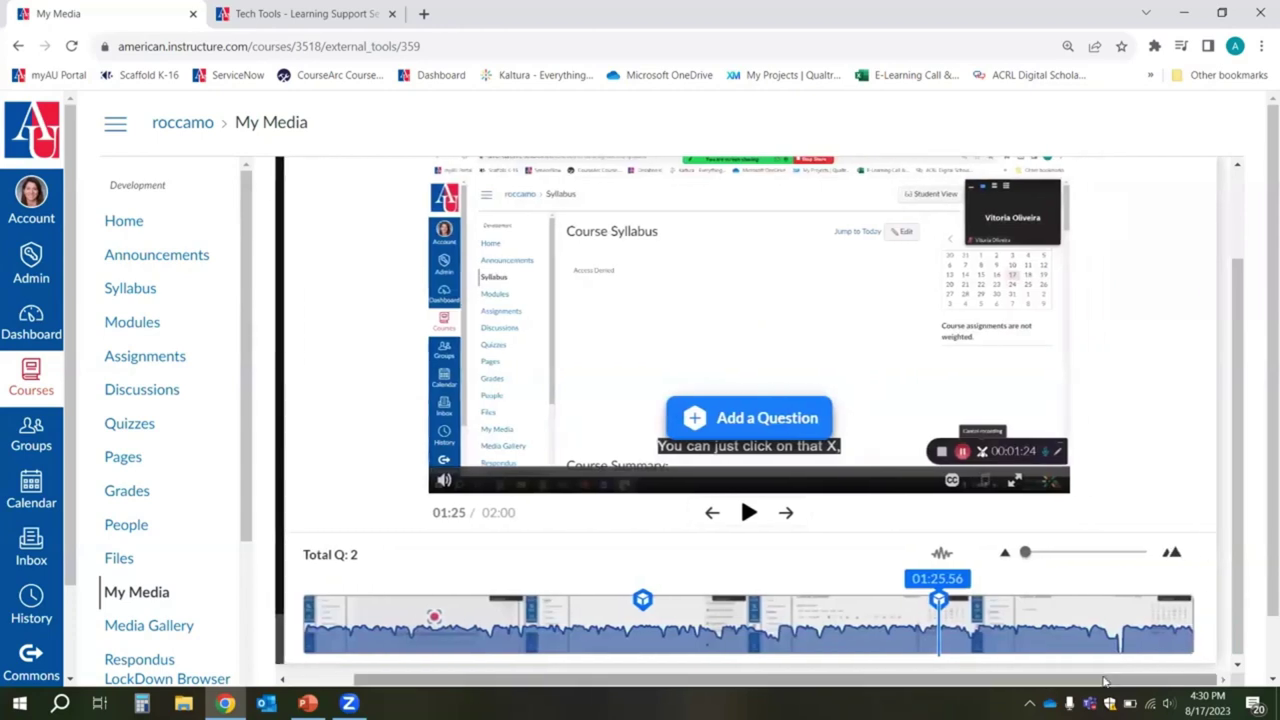
{"action": "left_click", "coordinate": [1112, 641]}
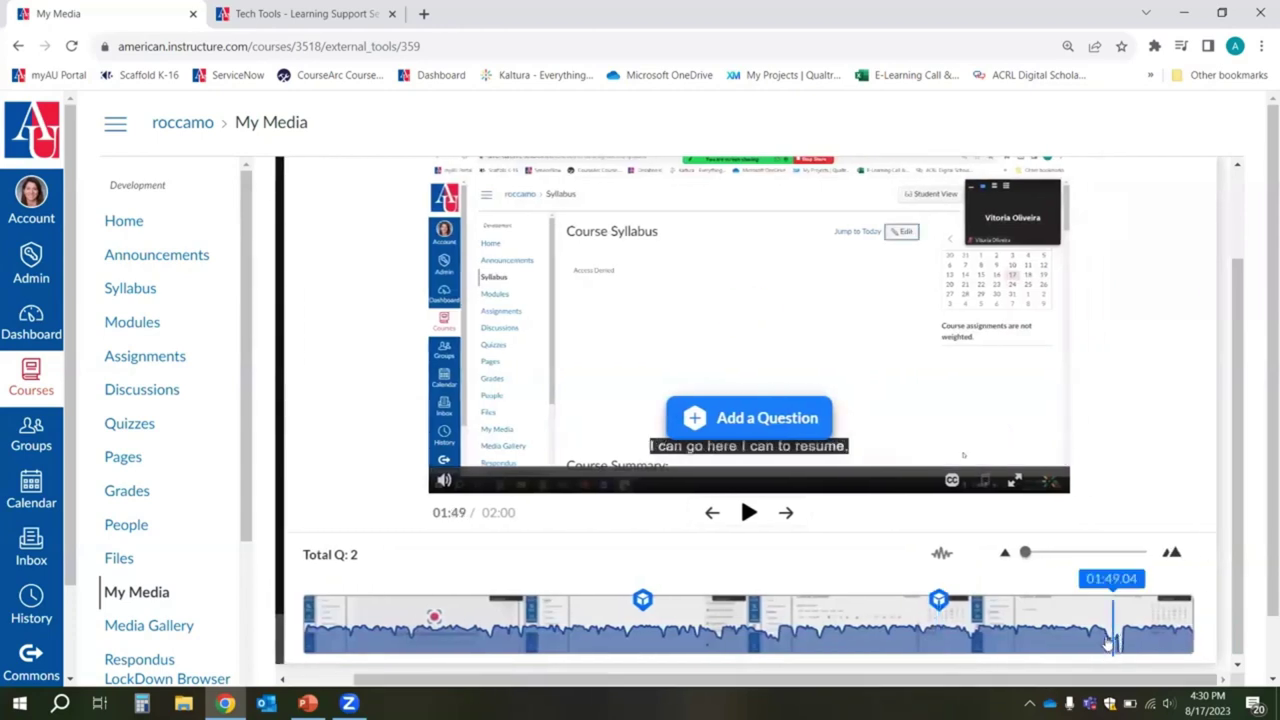
{"action": "left_click", "coordinate": [777, 420]}
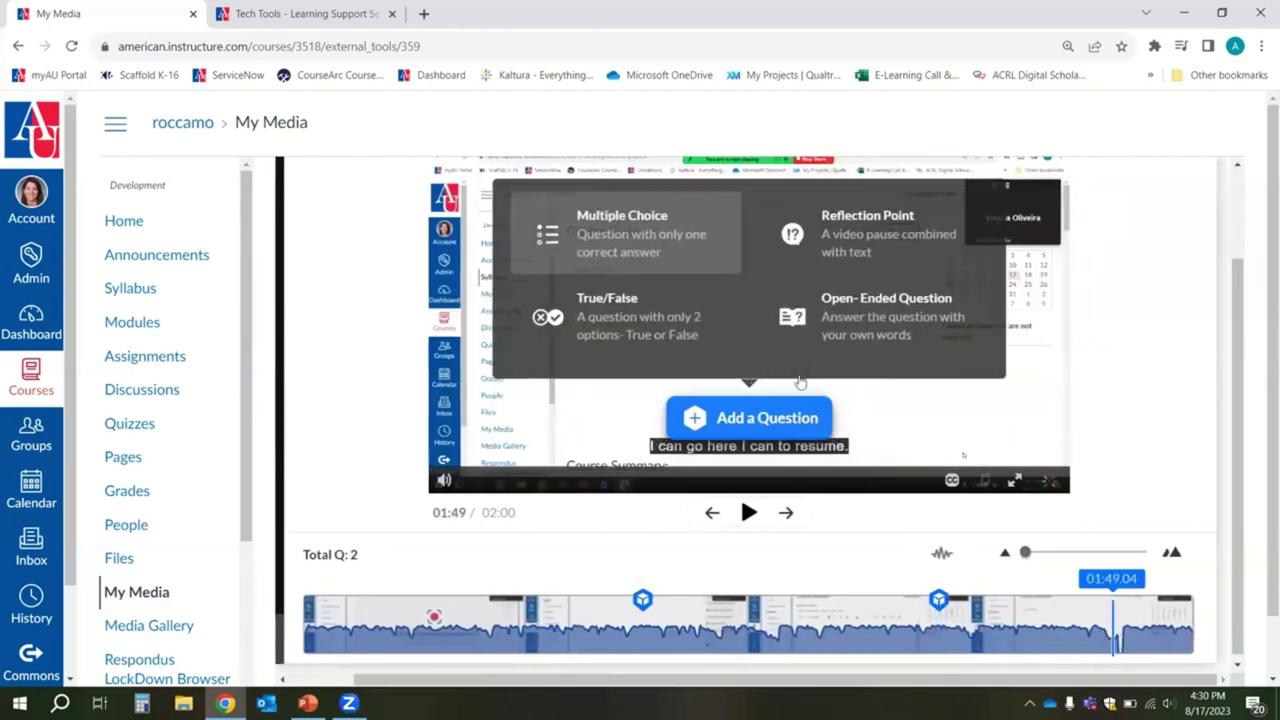
{"action": "left_click", "coordinate": [877, 314]}
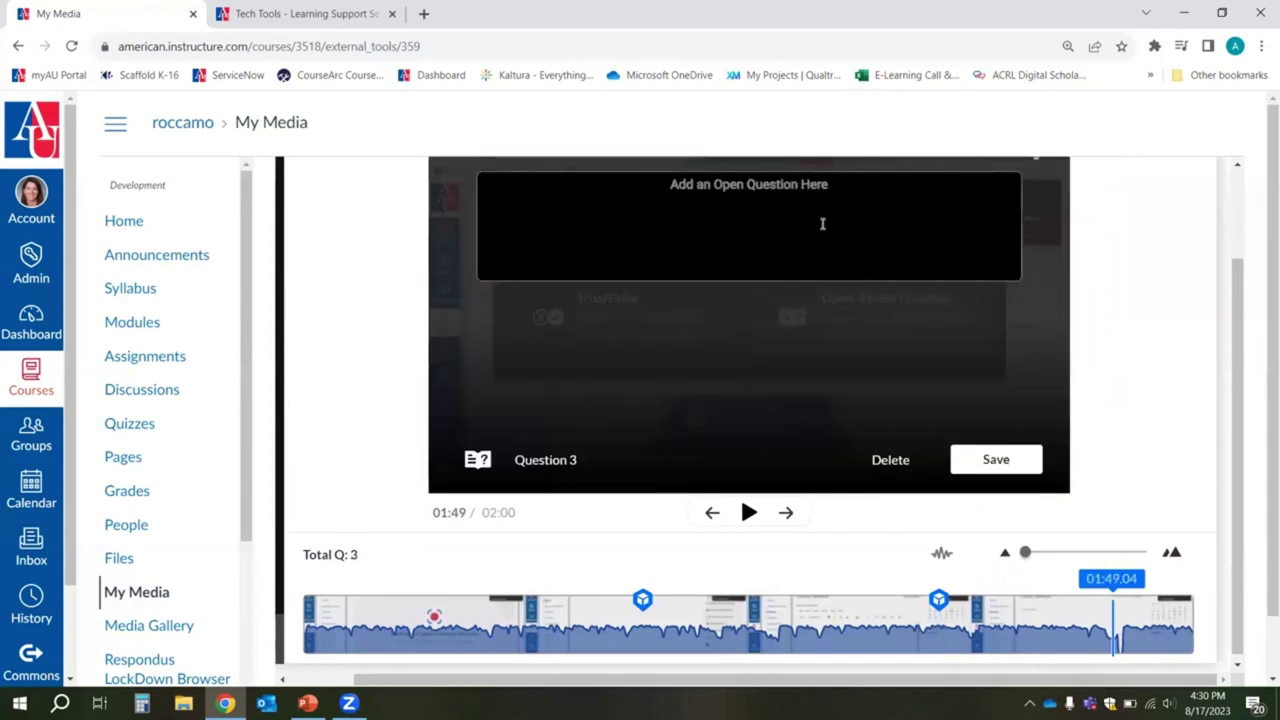
{"action": "type", "text": "what is your fa"}
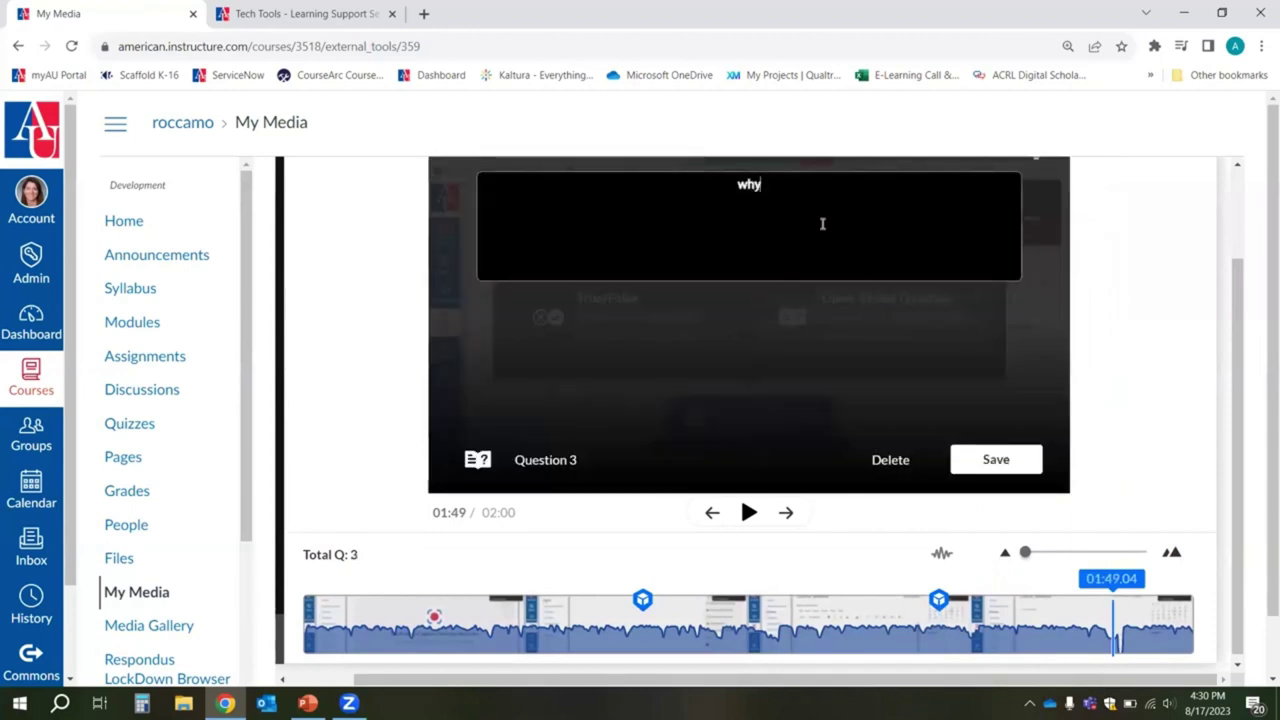
{"action": "type", "text": "vorite color?"}
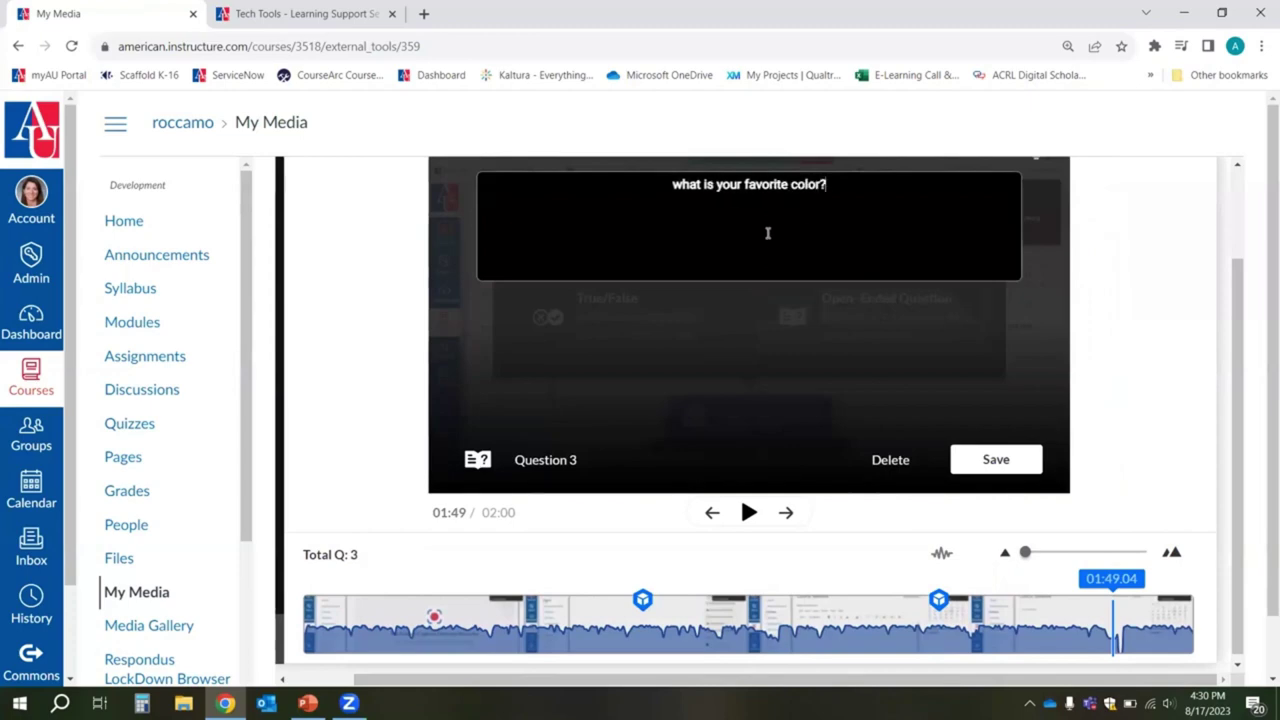
{"action": "left_click", "coordinate": [994, 461]}
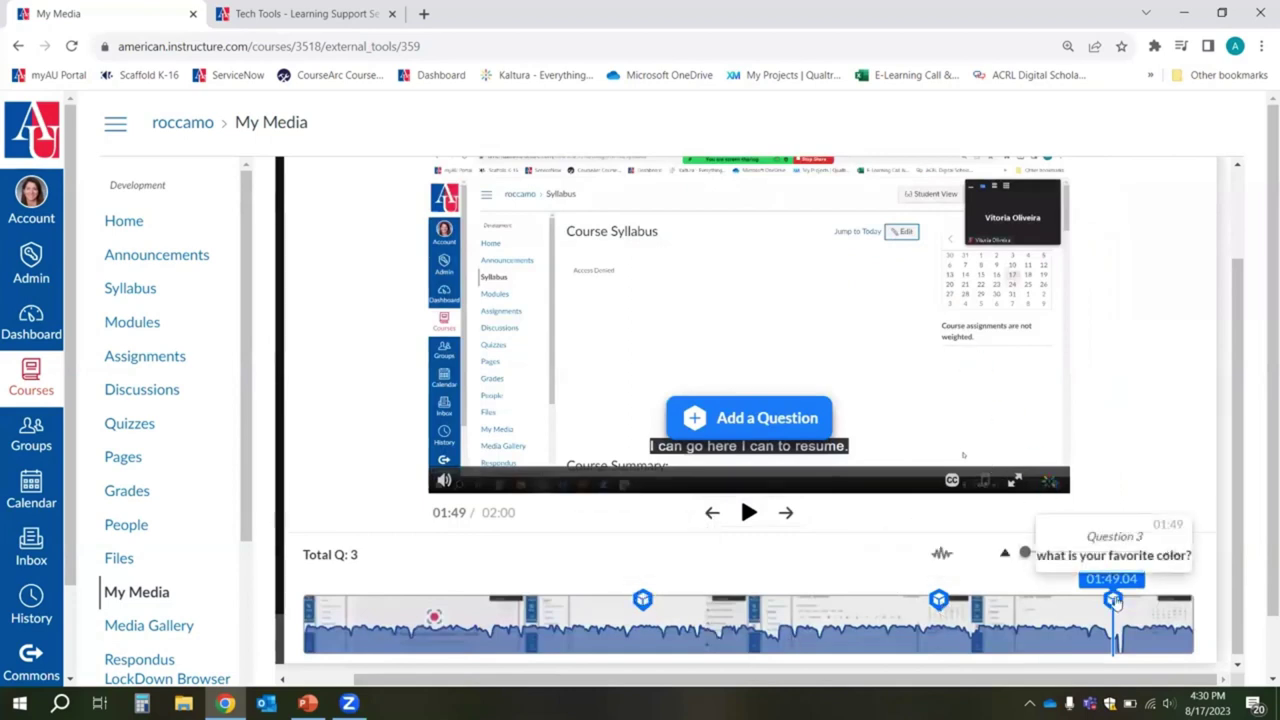
Step: Finish editing the quiz and start playing its preview with the sound muted
{"action": "mouse_move", "coordinate": [640, 601]}
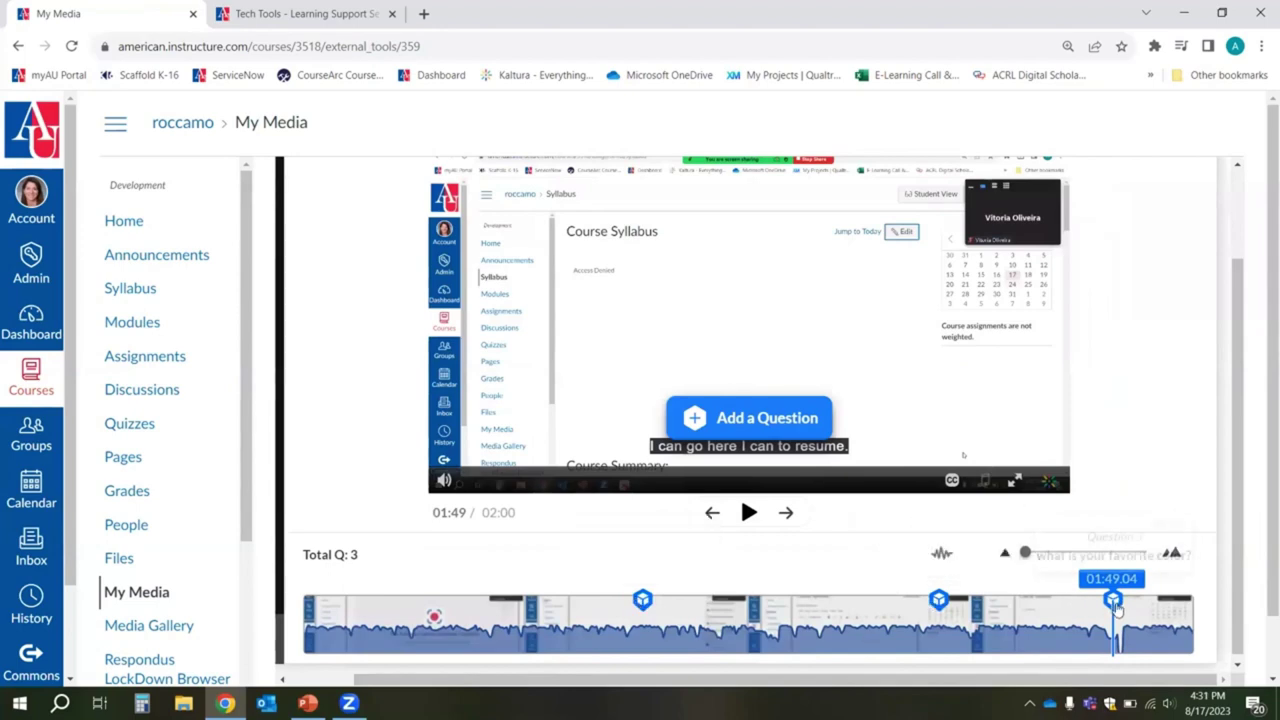
{"action": "scroll", "coordinate": [1110, 519], "scroll_direction": "up", "scroll_amount": 1}
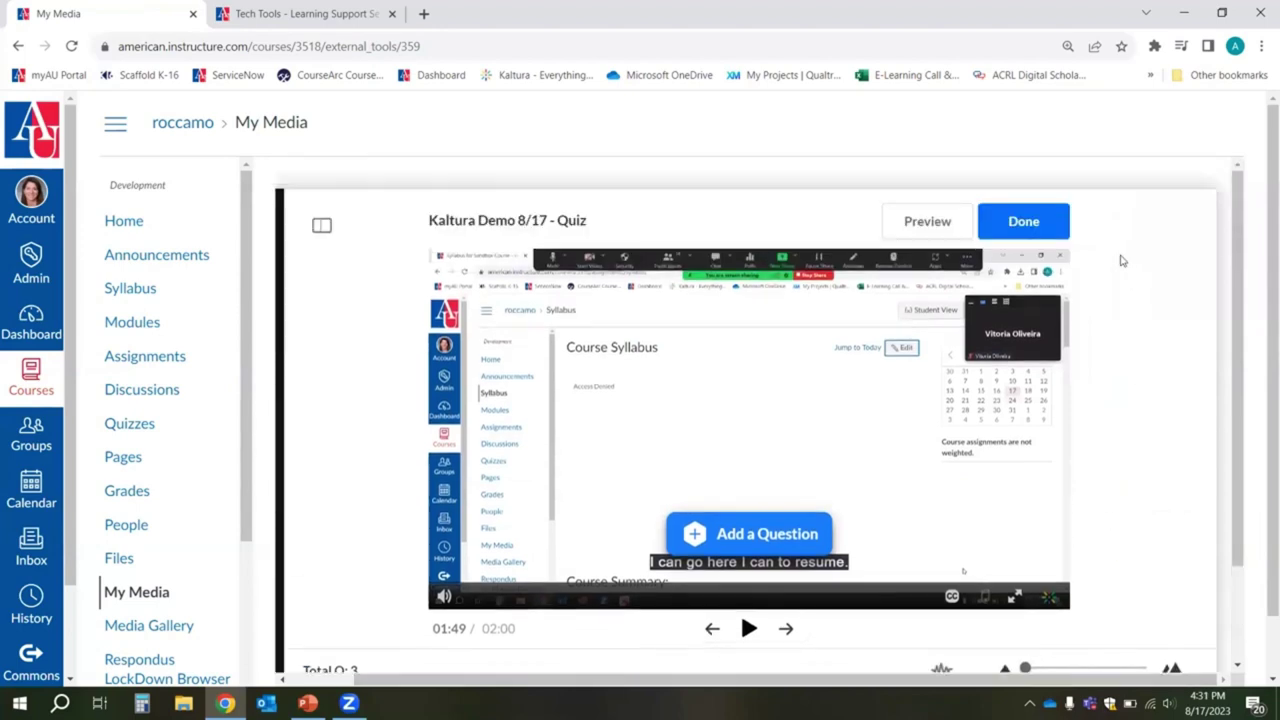
{"action": "left_click", "coordinate": [1024, 222]}
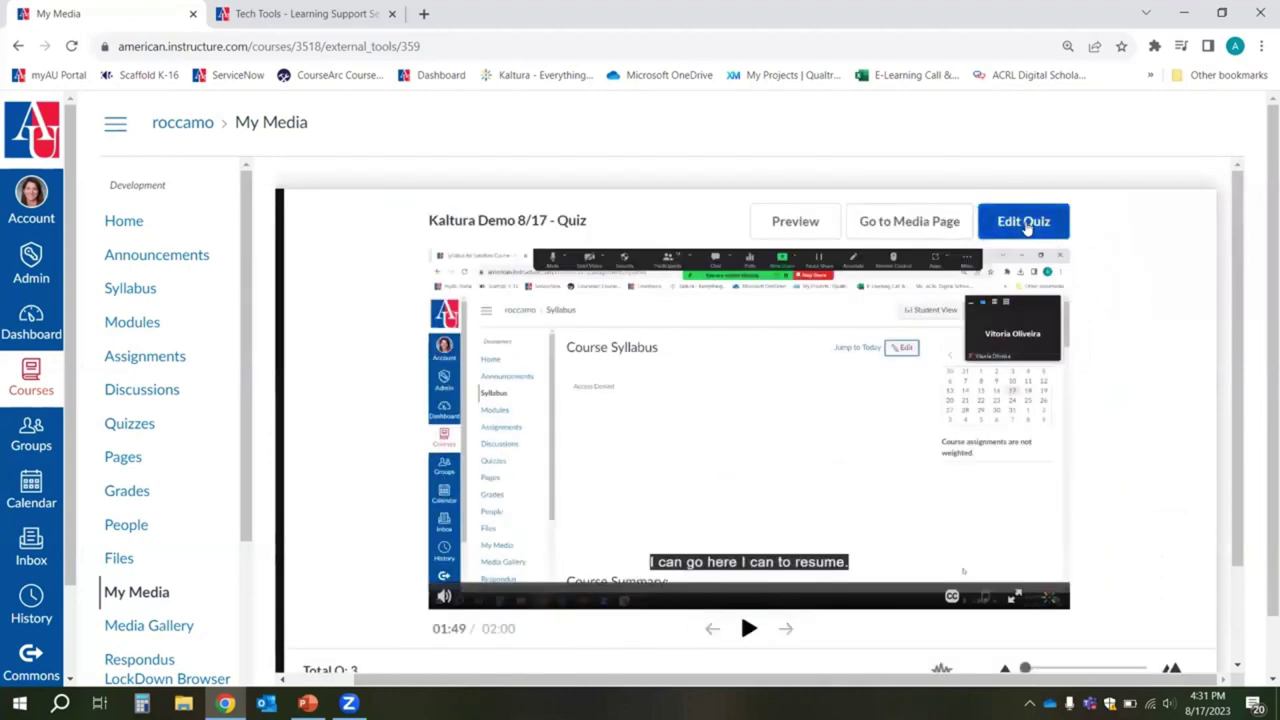
{"action": "left_click", "coordinate": [795, 221]}
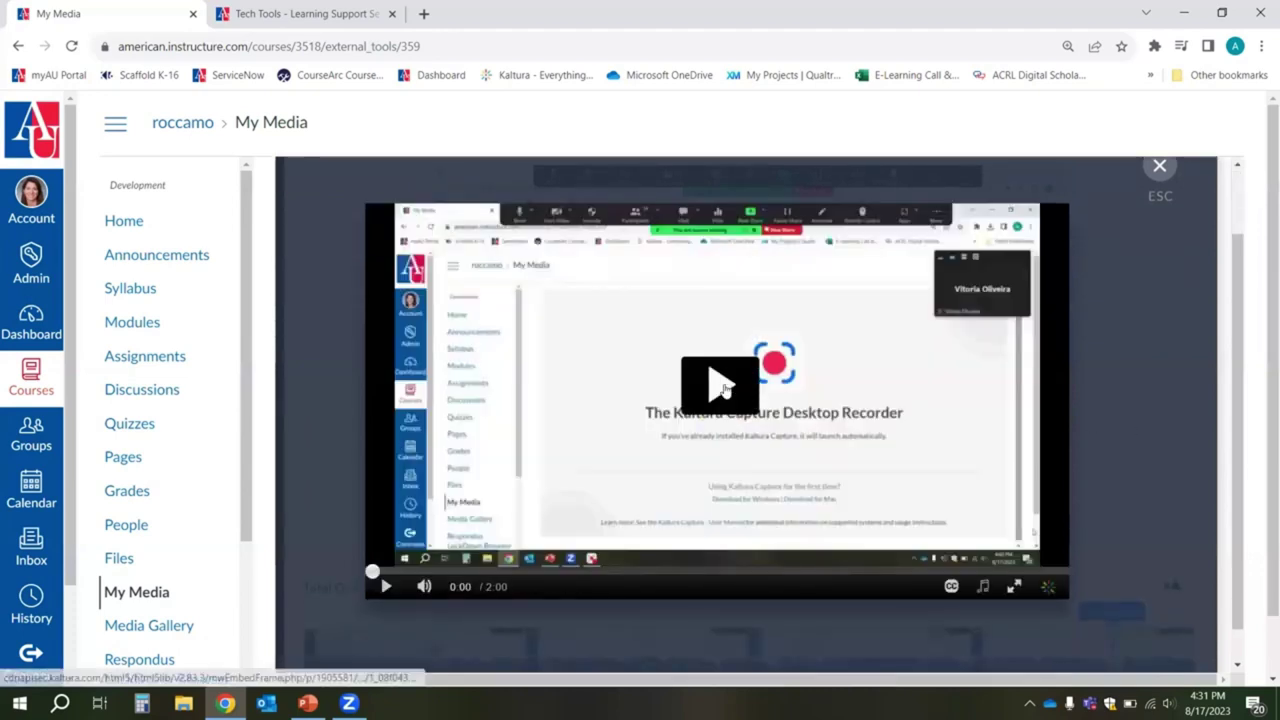
{"action": "left_click", "coordinate": [726, 385]}
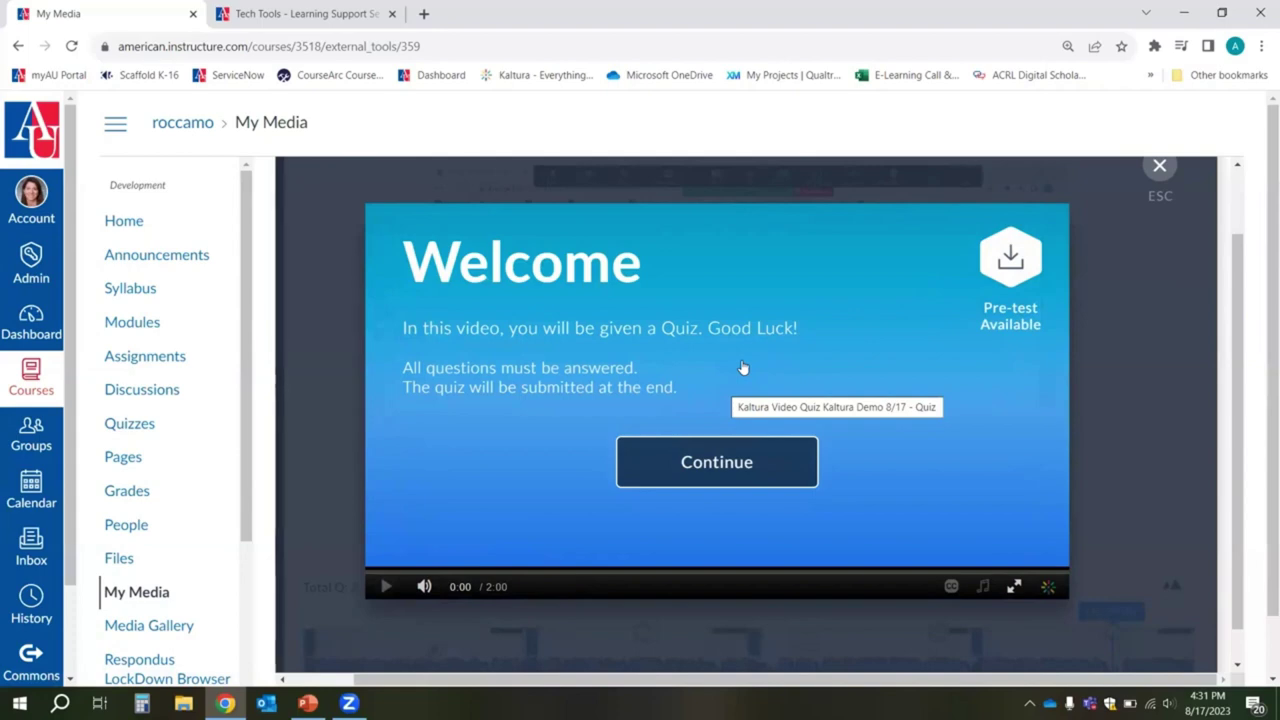
{"action": "left_click", "coordinate": [713, 465]}
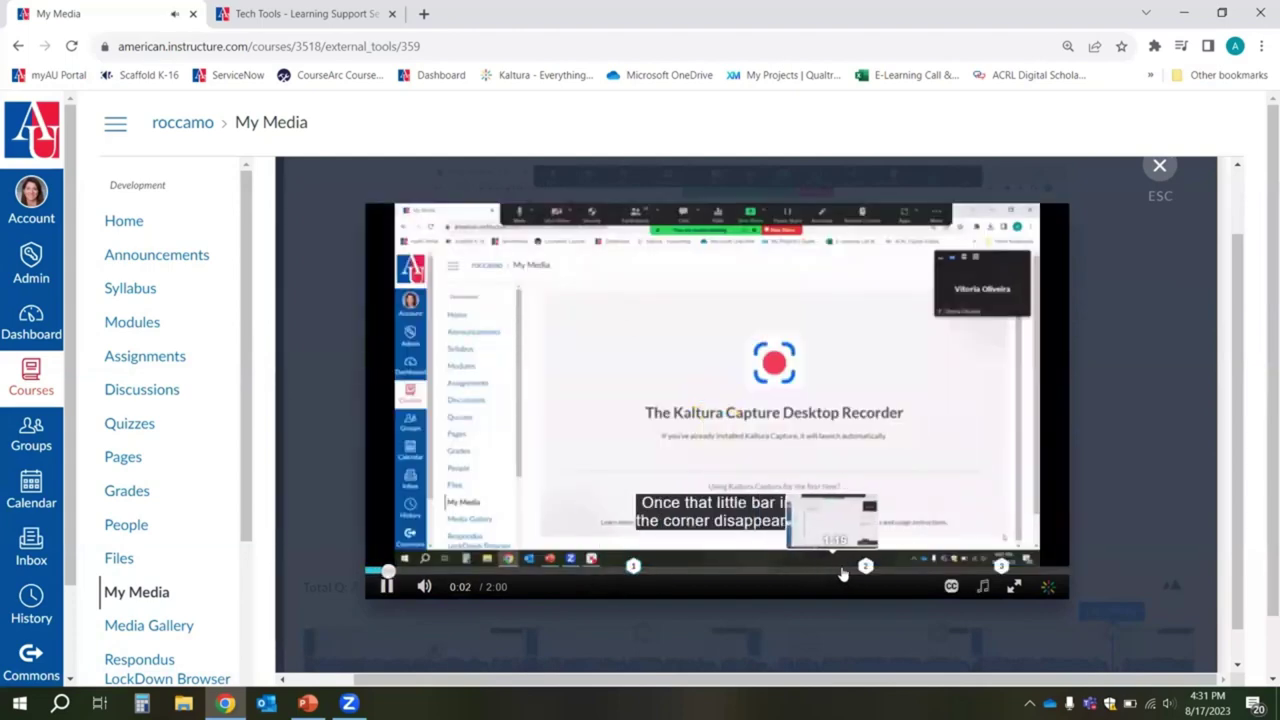
{"action": "left_click", "coordinate": [423, 586]}
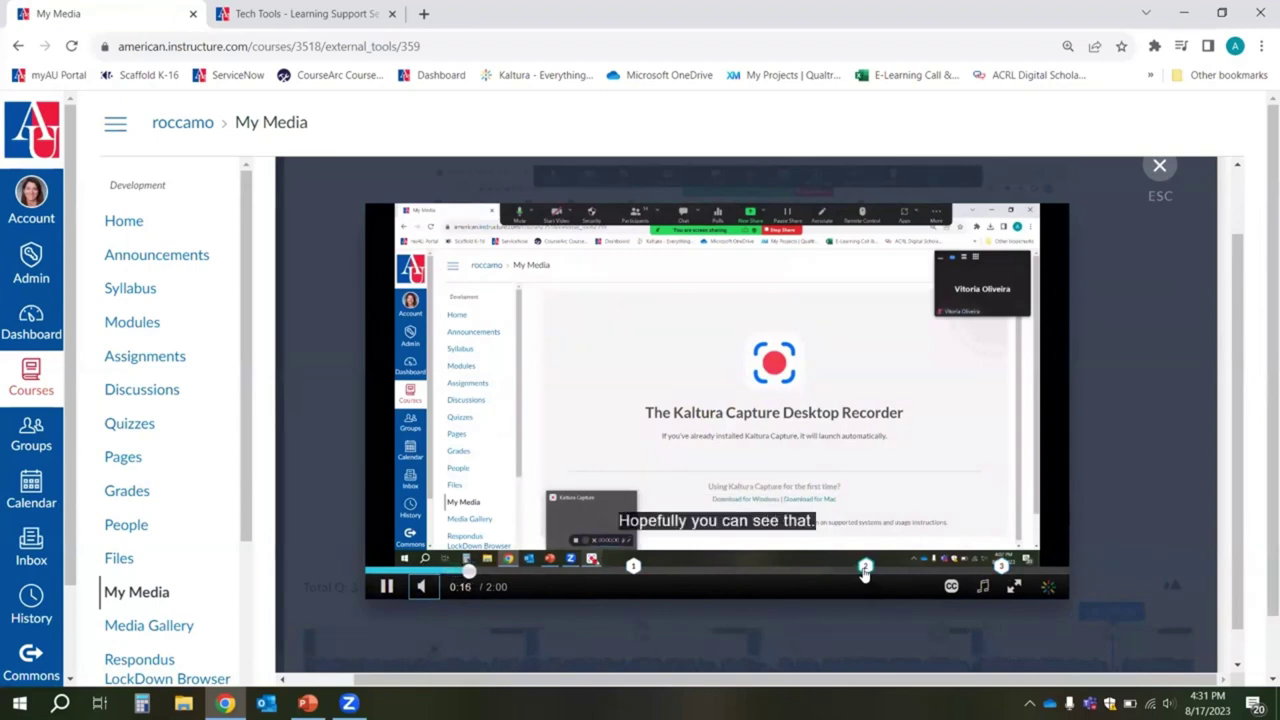
Step: In the preview, answer "blue" to the multiple-choice question and "False" to the true/false question
{"action": "left_click", "coordinate": [629, 570]}
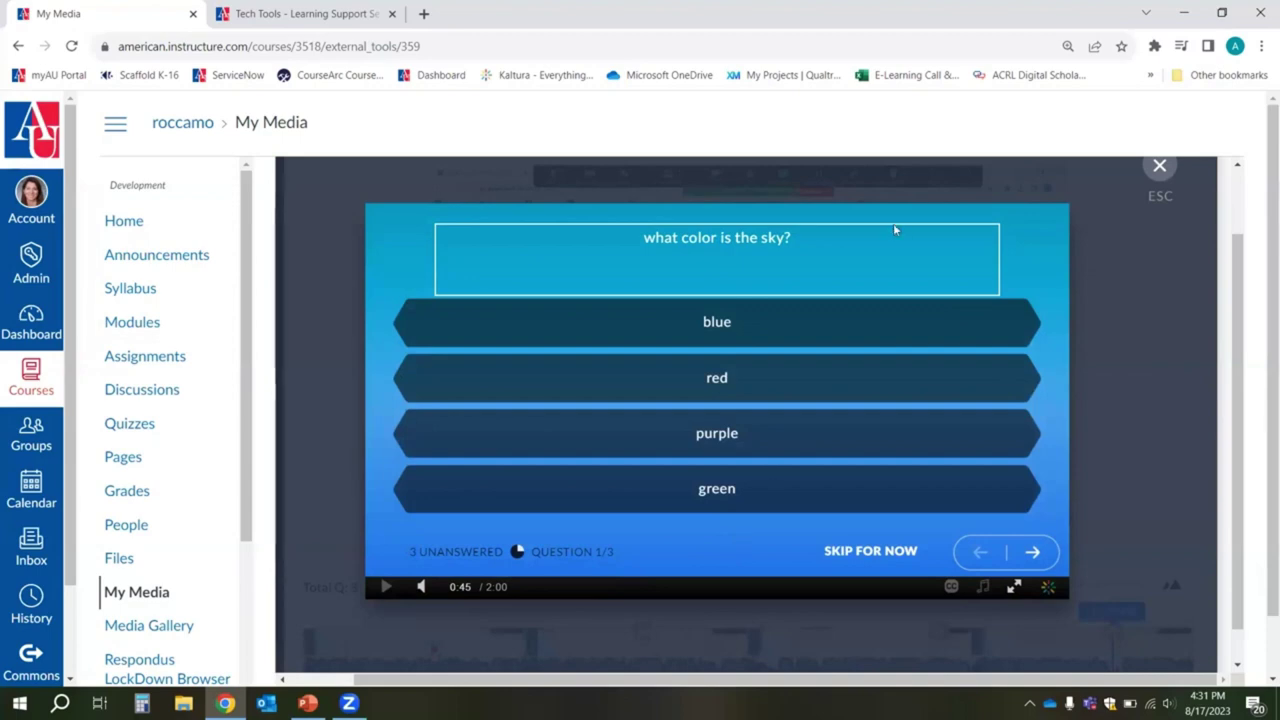
{"action": "left_click", "coordinate": [824, 326]}
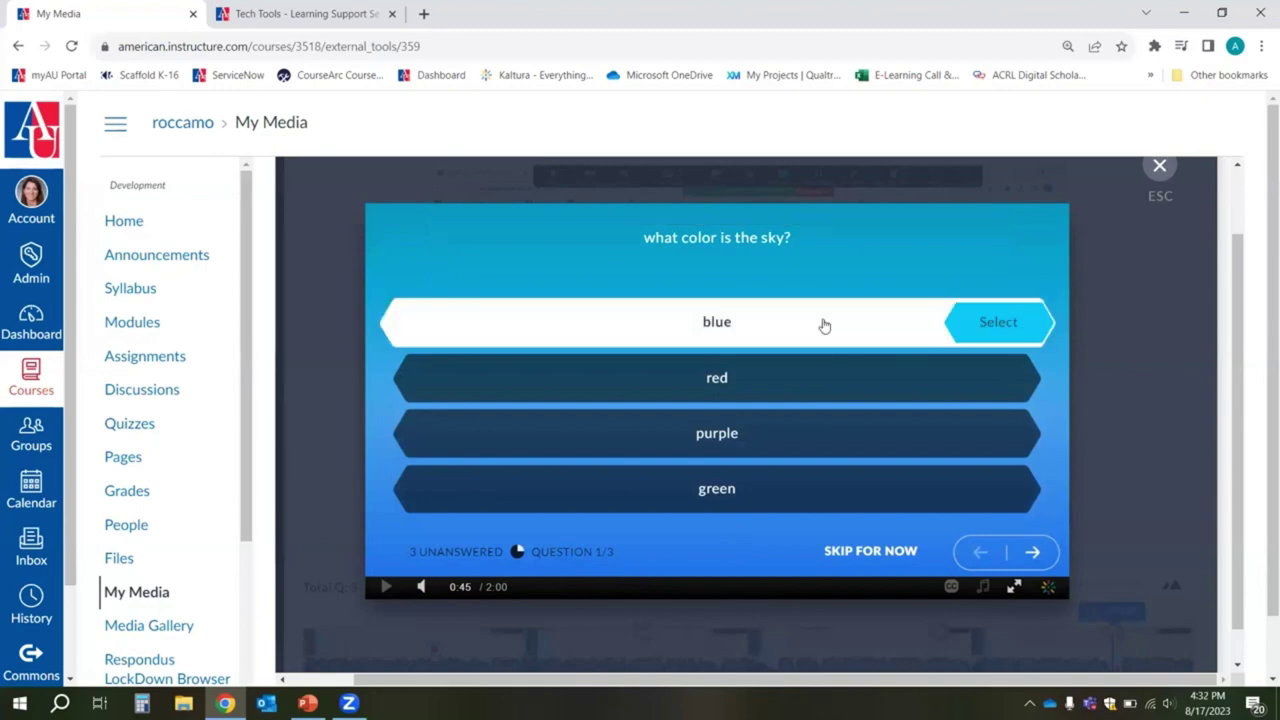
{"action": "left_click", "coordinate": [1022, 330]}
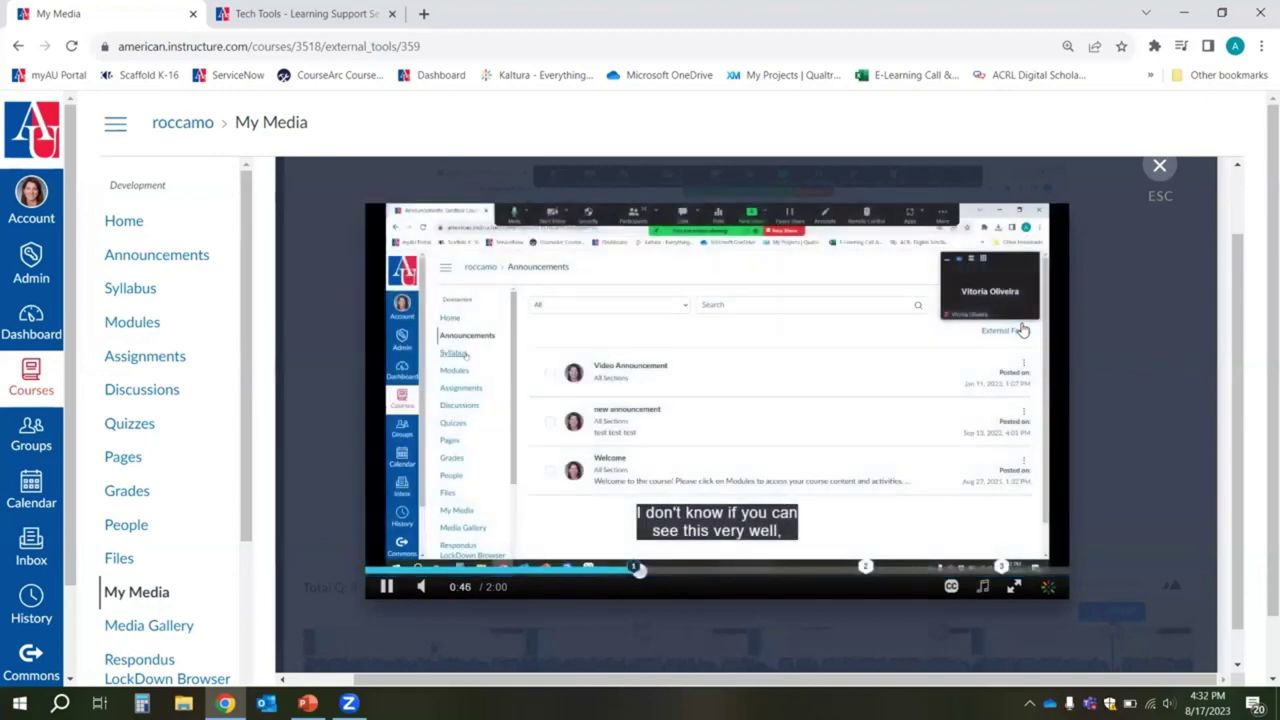
{"action": "left_click", "coordinate": [849, 570]}
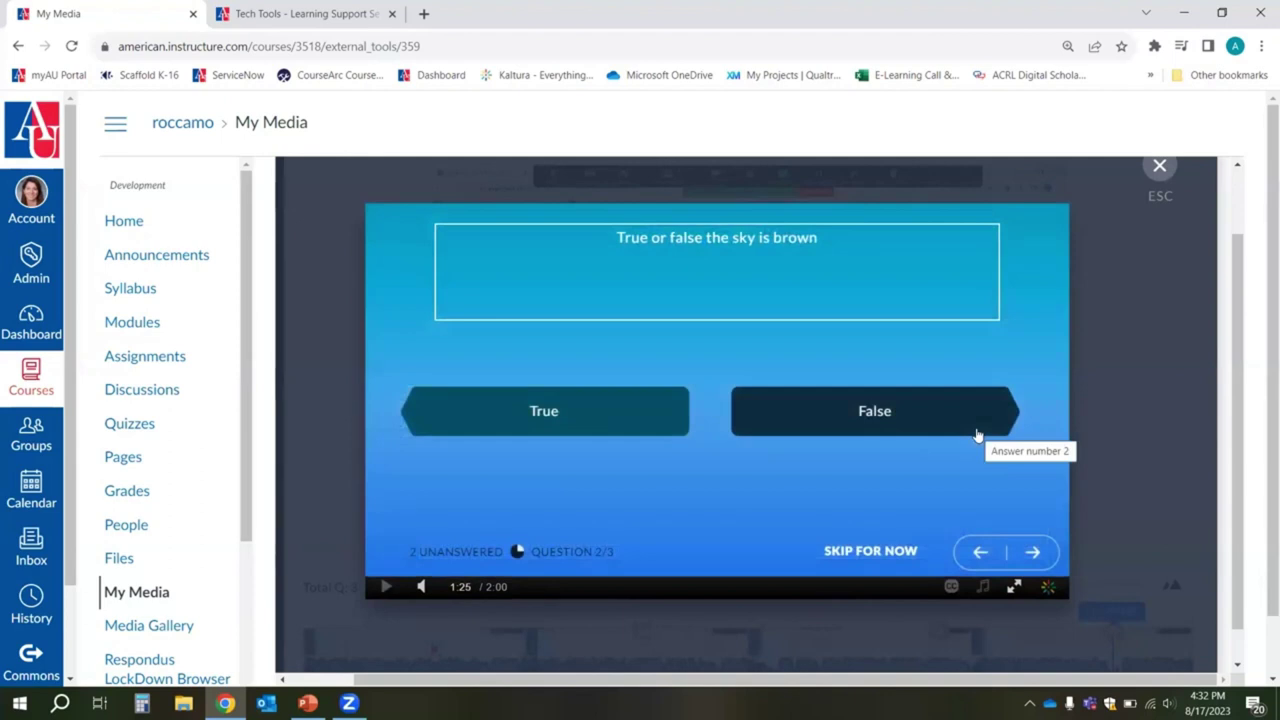
{"action": "left_click", "coordinate": [857, 425]}
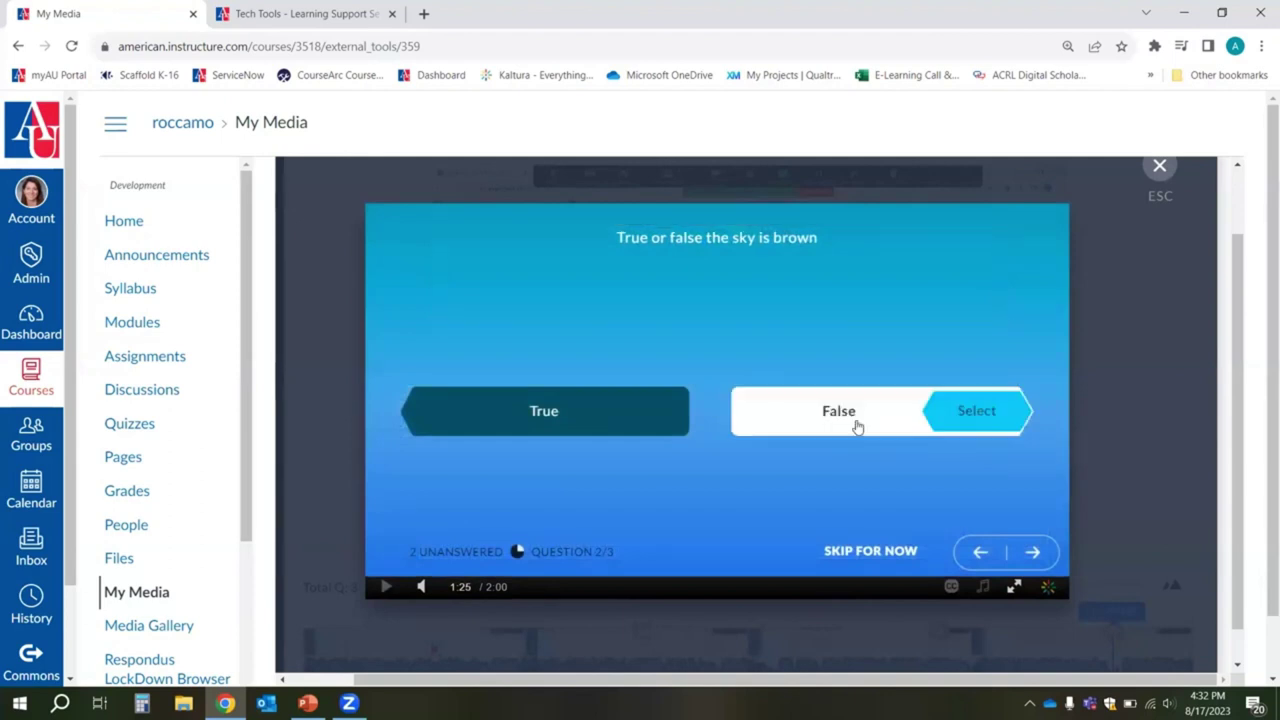
{"action": "left_click", "coordinate": [956, 411]}
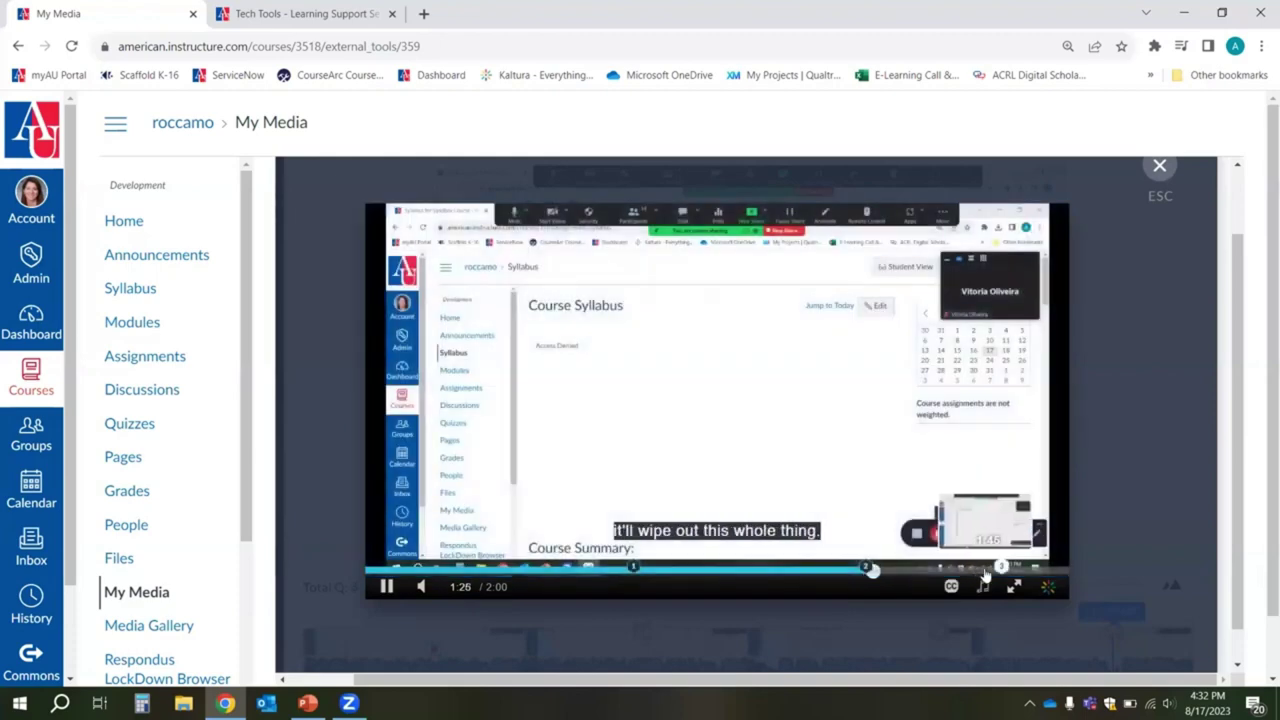
Step: Answer the open-ended question with "blah blah blah", save it and submit the completed quiz
{"action": "left_click", "coordinate": [983, 568]}
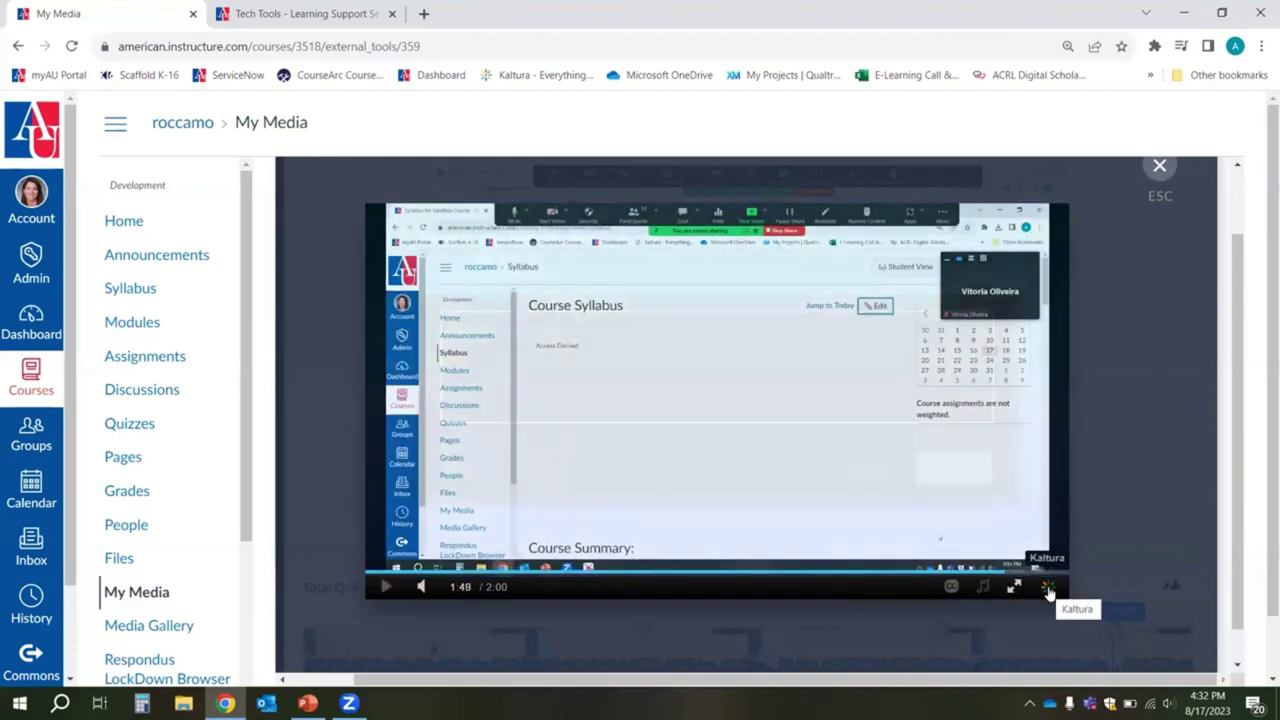
{"action": "left_click", "coordinate": [575, 346]}
{"action": "type", "text": "blah blah b"}
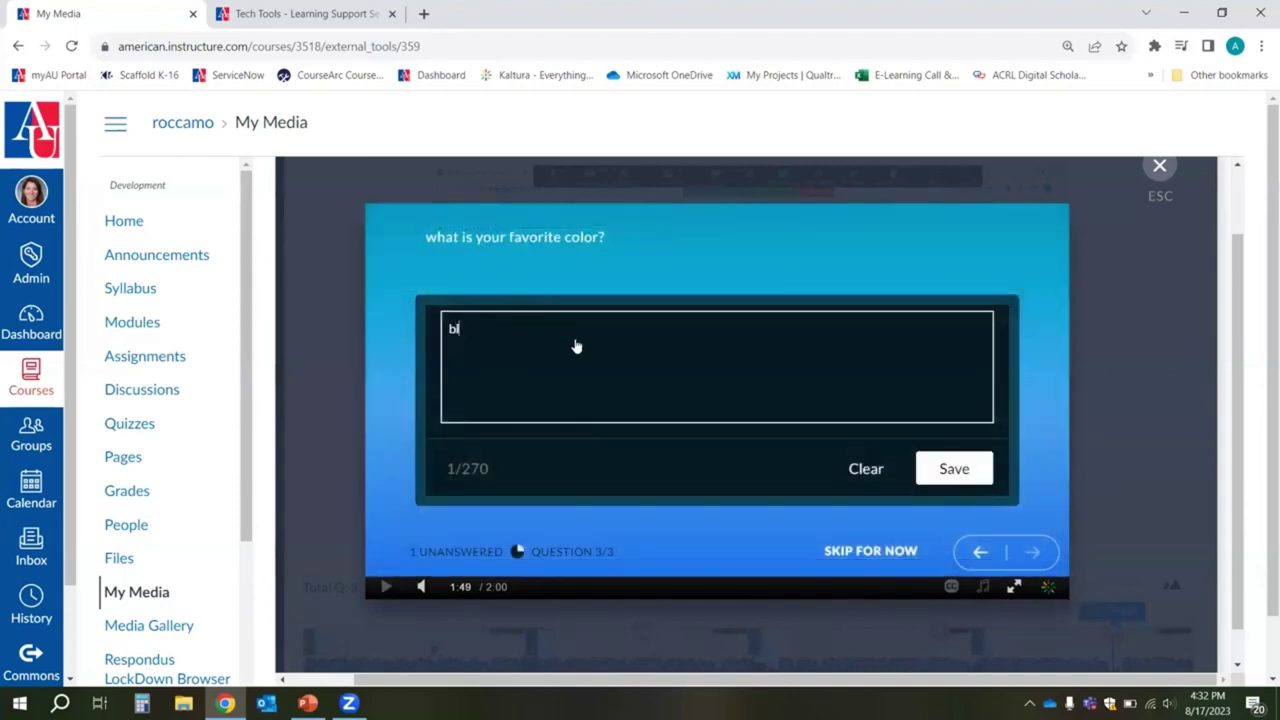
{"action": "type", "text": "lah"}
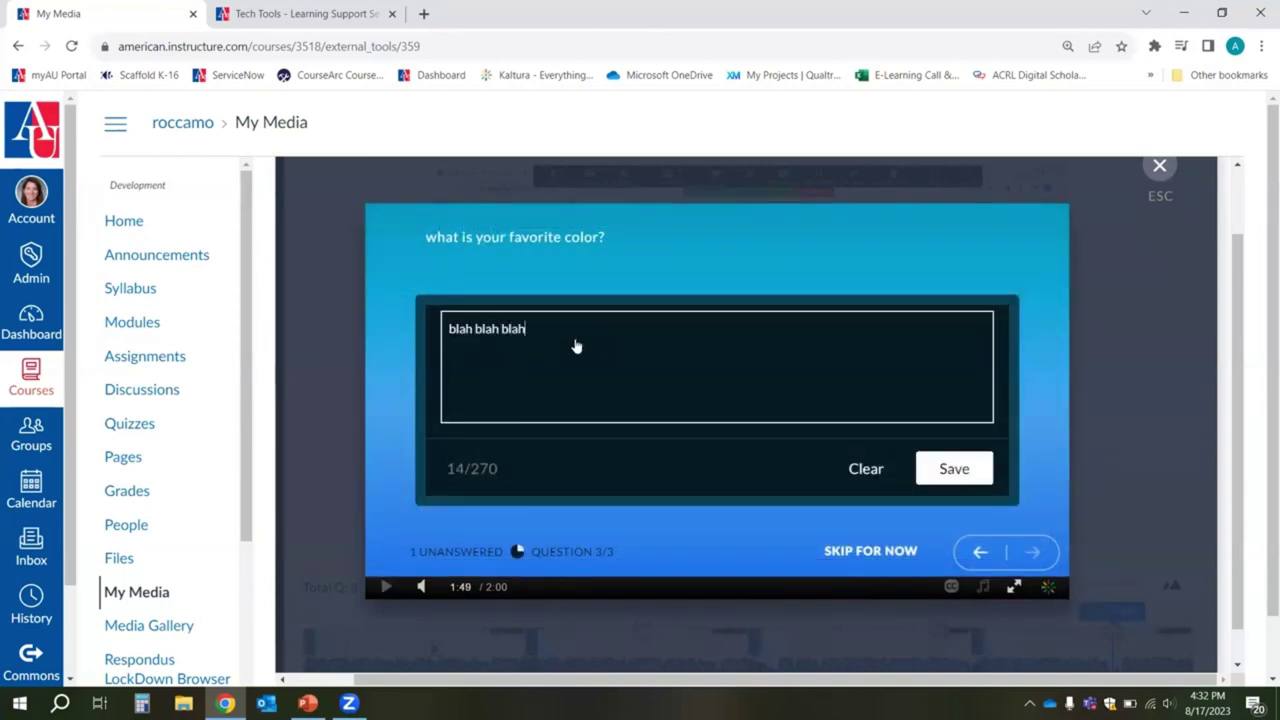
{"action": "left_click", "coordinate": [957, 471]}
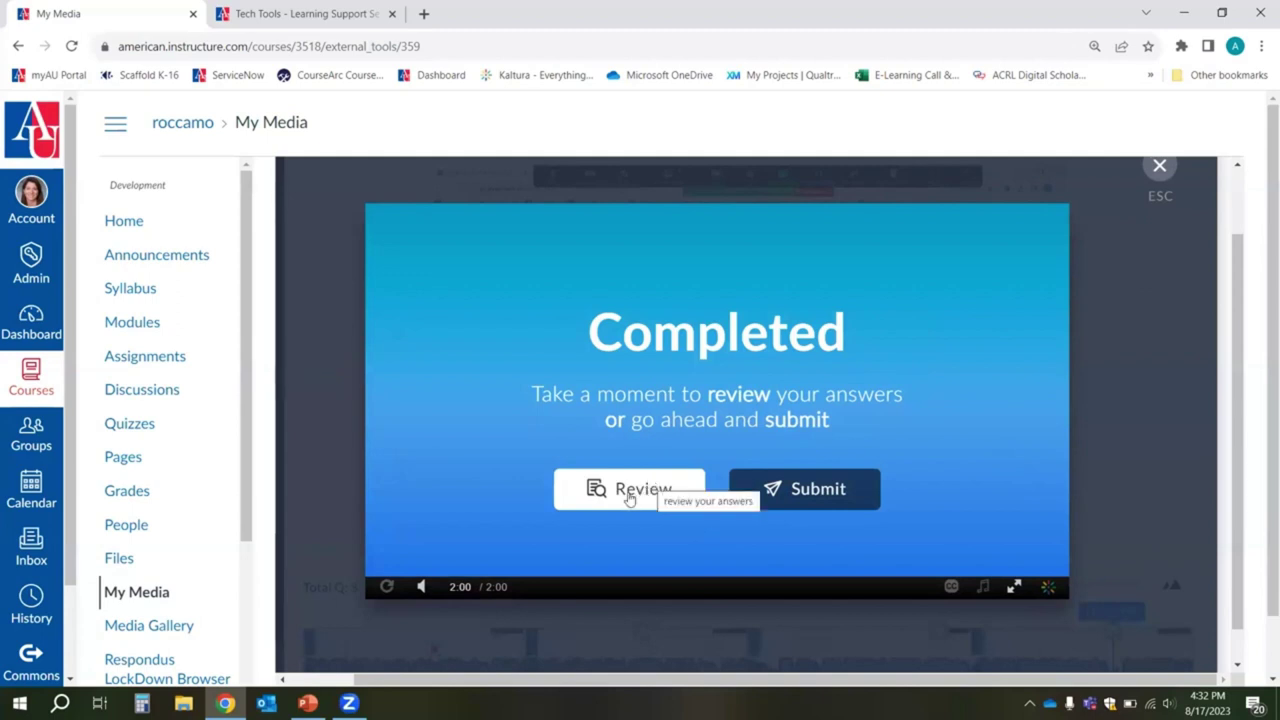
{"action": "left_click", "coordinate": [806, 490]}
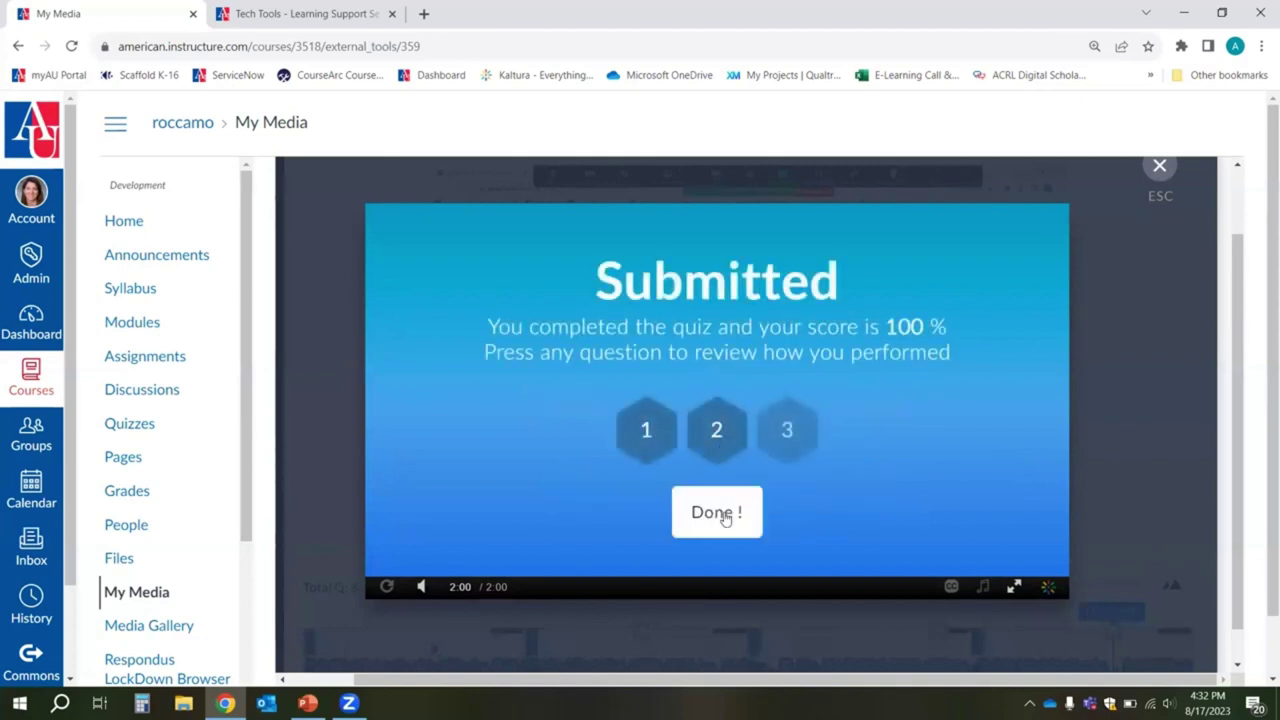
Step: Review the submitted and correct answers for questions 1 and 2, and finish the quiz attempt
{"action": "left_click", "coordinate": [652, 430]}
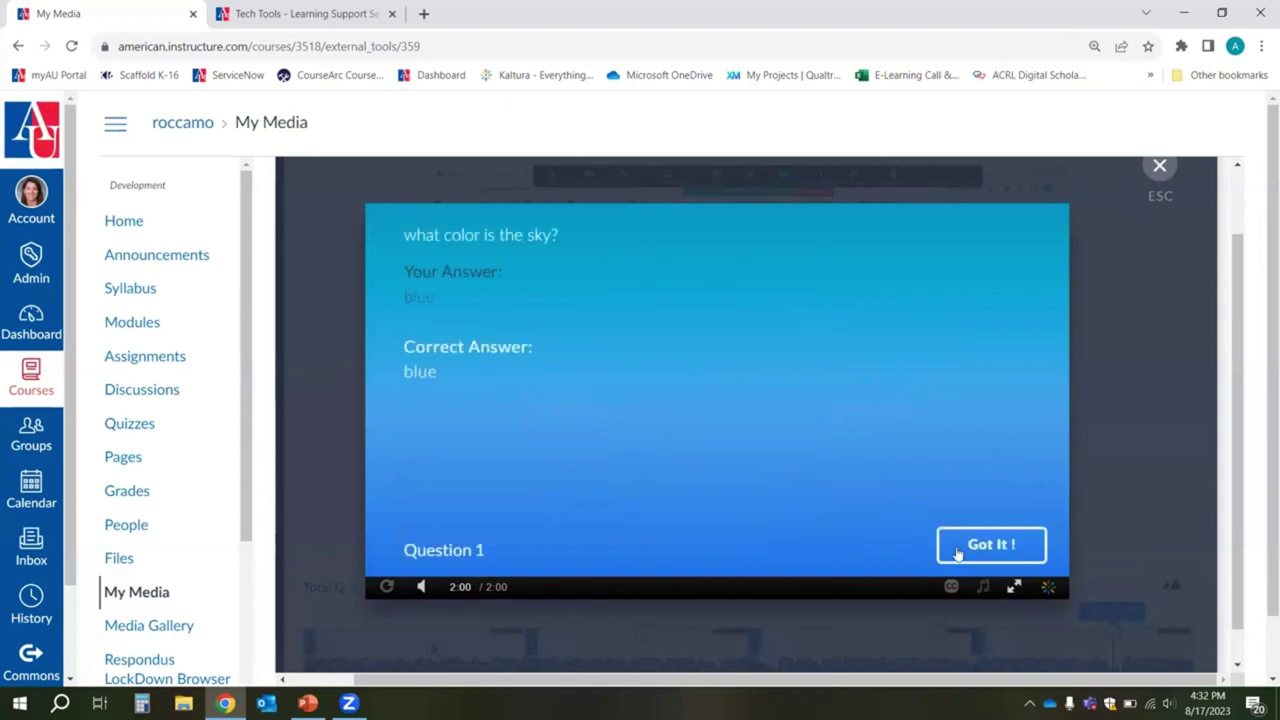
{"action": "left_click", "coordinate": [1010, 556]}
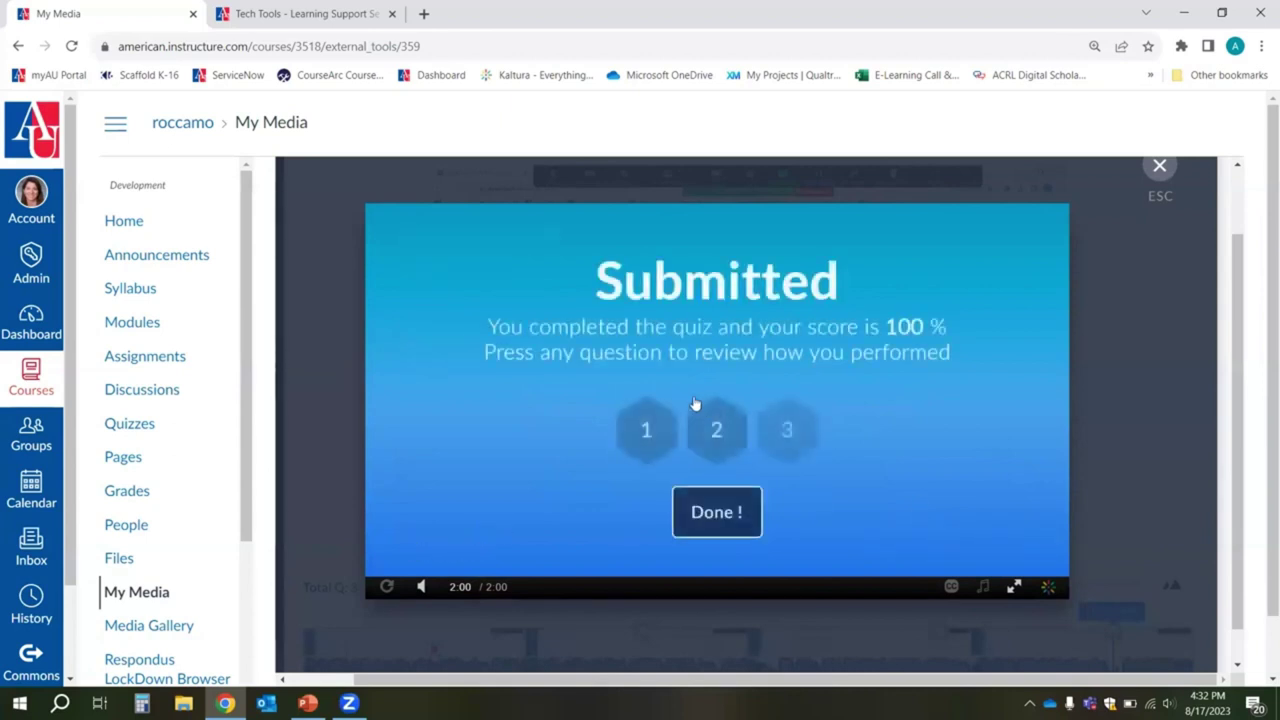
{"action": "left_click", "coordinate": [712, 440]}
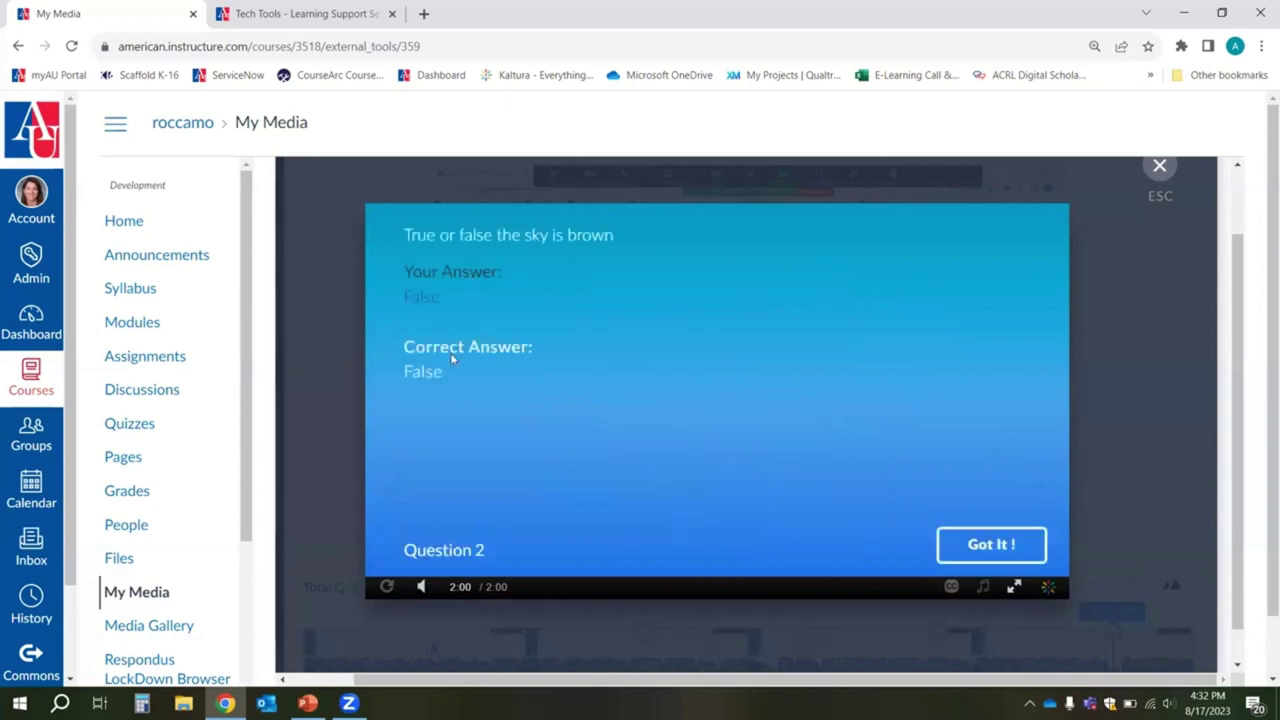
{"action": "left_click", "coordinate": [991, 542]}
{"action": "left_click", "coordinate": [736, 514]}
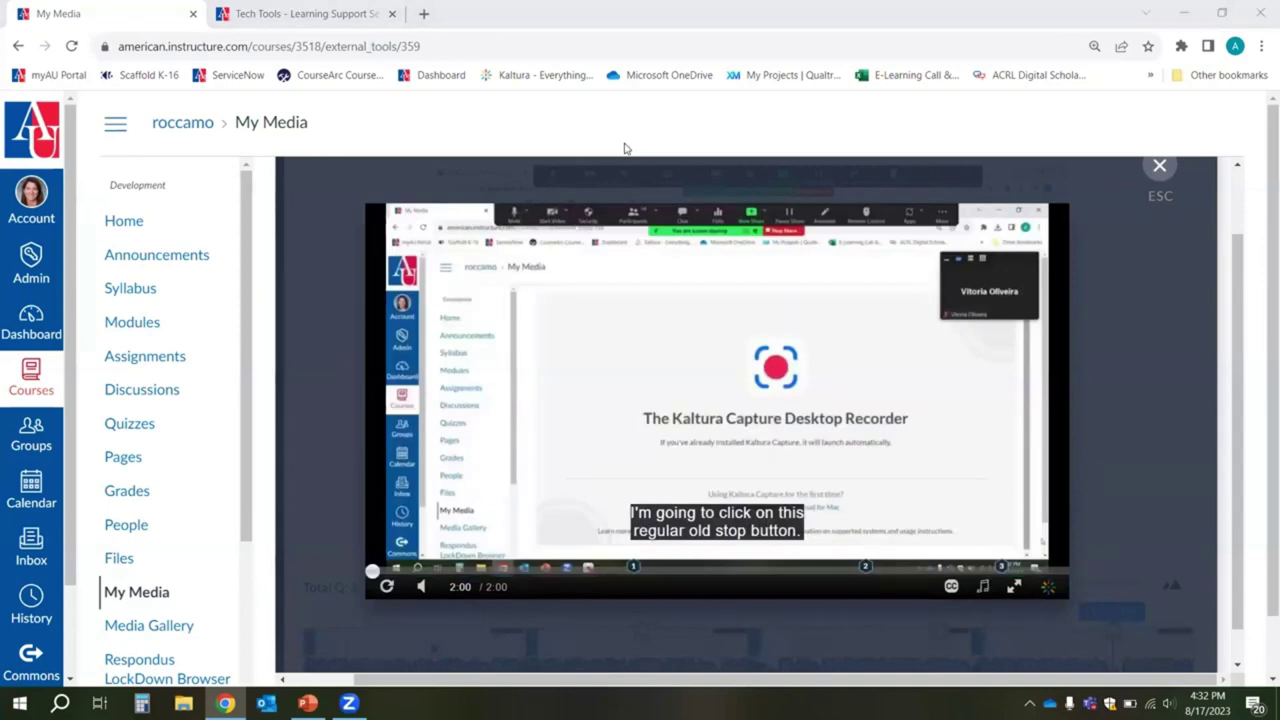
Step: Close the quiz preview and go to the media page of "Kaltura Demo 8/17 - Quiz"
{"action": "mouse_move", "coordinate": [710, 481]}
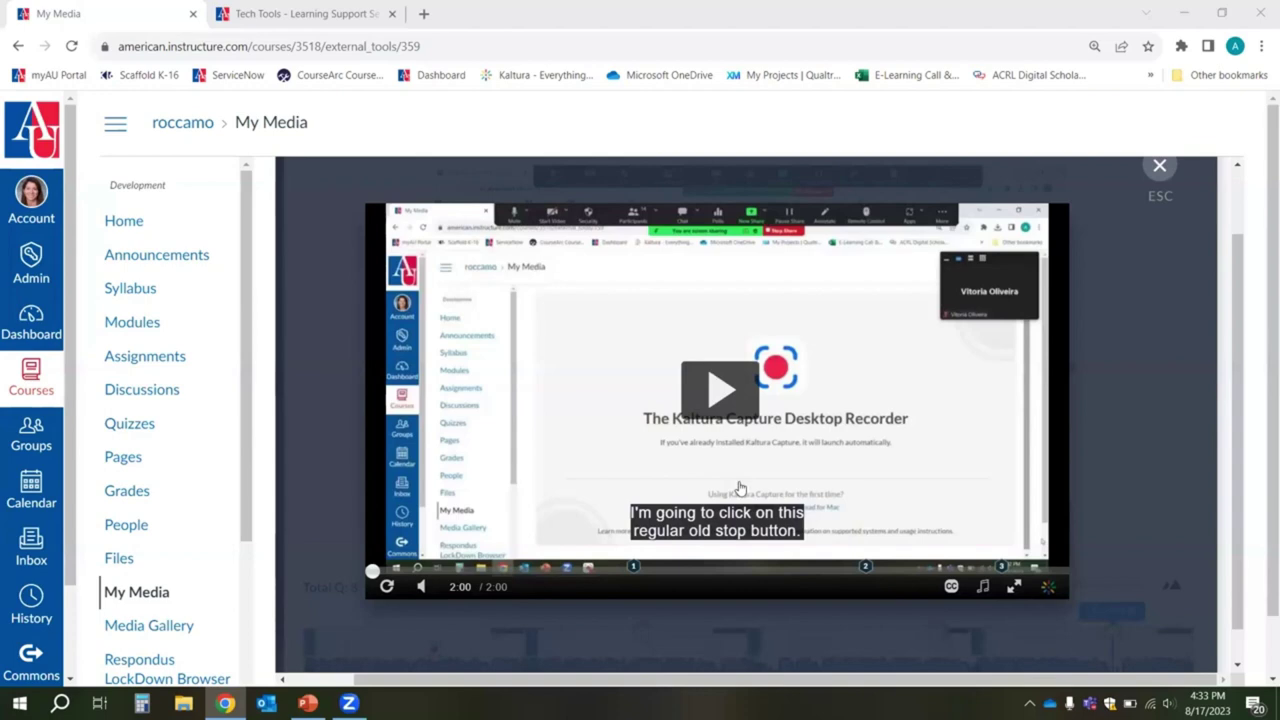
{"action": "scroll", "coordinate": [740, 487], "scroll_direction": "down", "scroll_amount": 2}
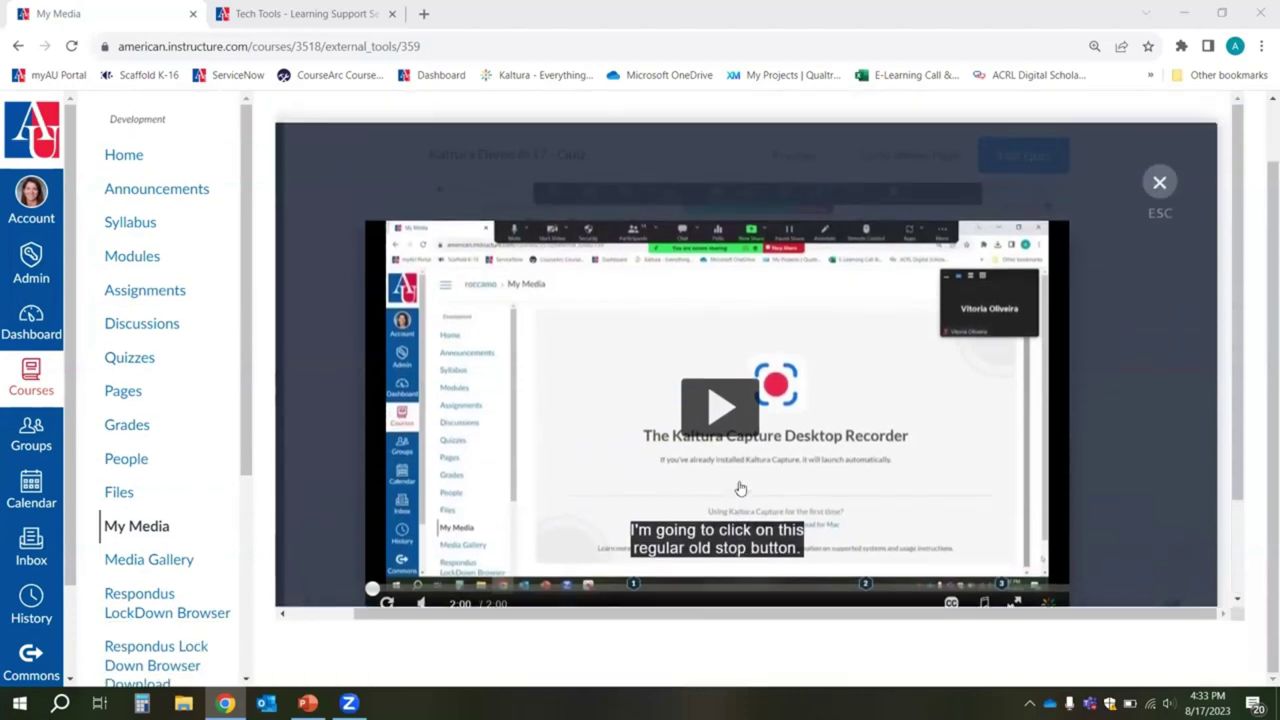
{"action": "scroll", "coordinate": [740, 487], "scroll_direction": "up", "scroll_amount": 1}
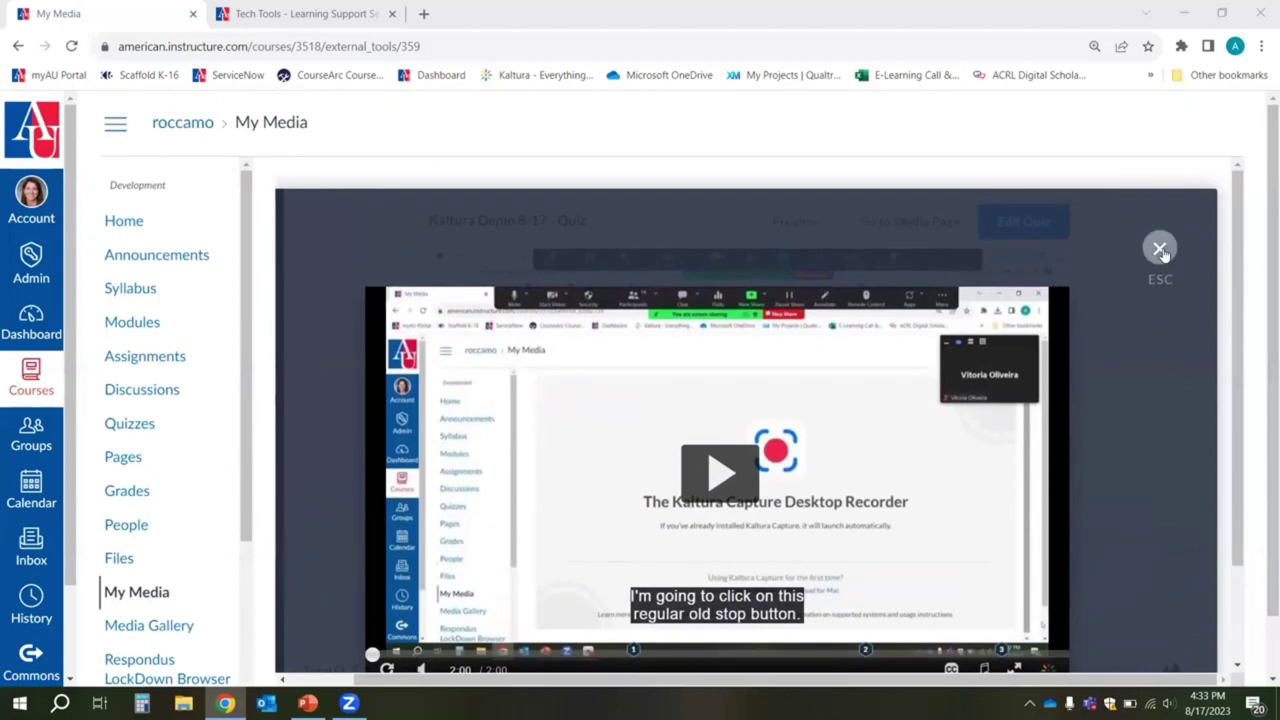
{"action": "left_click", "coordinate": [1160, 249]}
{"action": "scroll", "coordinate": [345, 380], "scroll_direction": "down", "scroll_amount": 1}
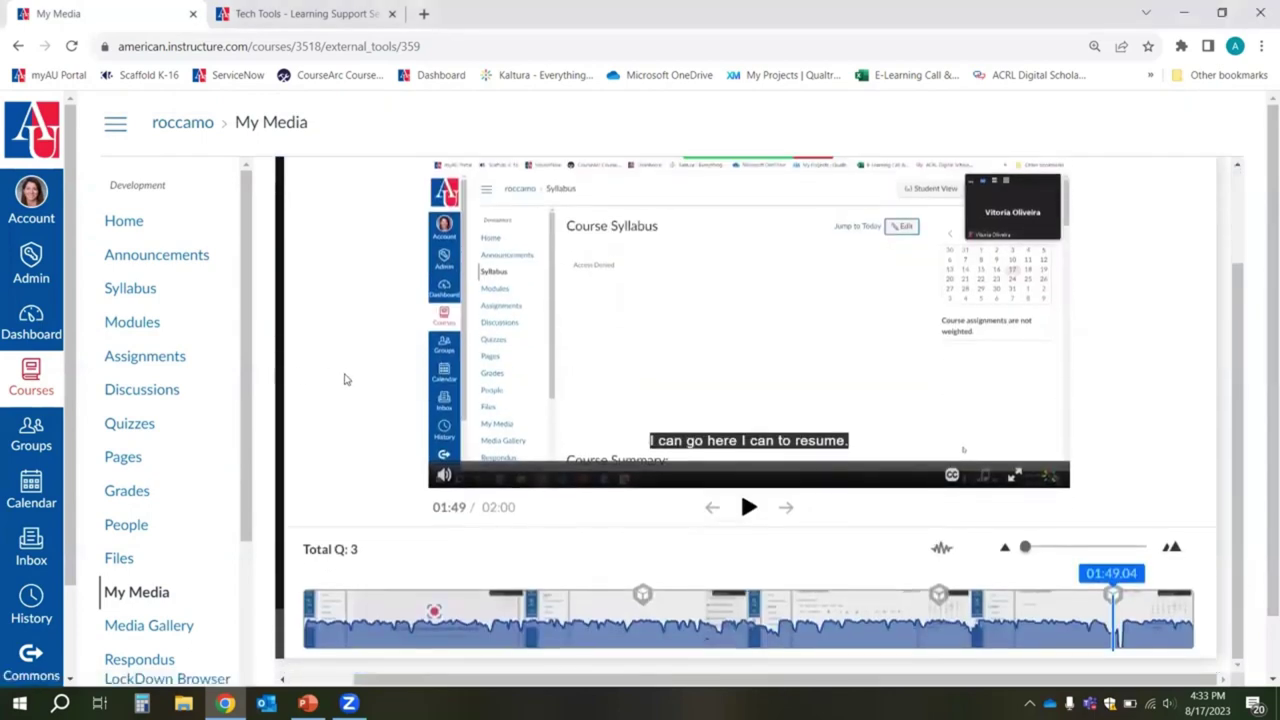
{"action": "scroll", "coordinate": [345, 380], "scroll_direction": "up", "scroll_amount": 1}
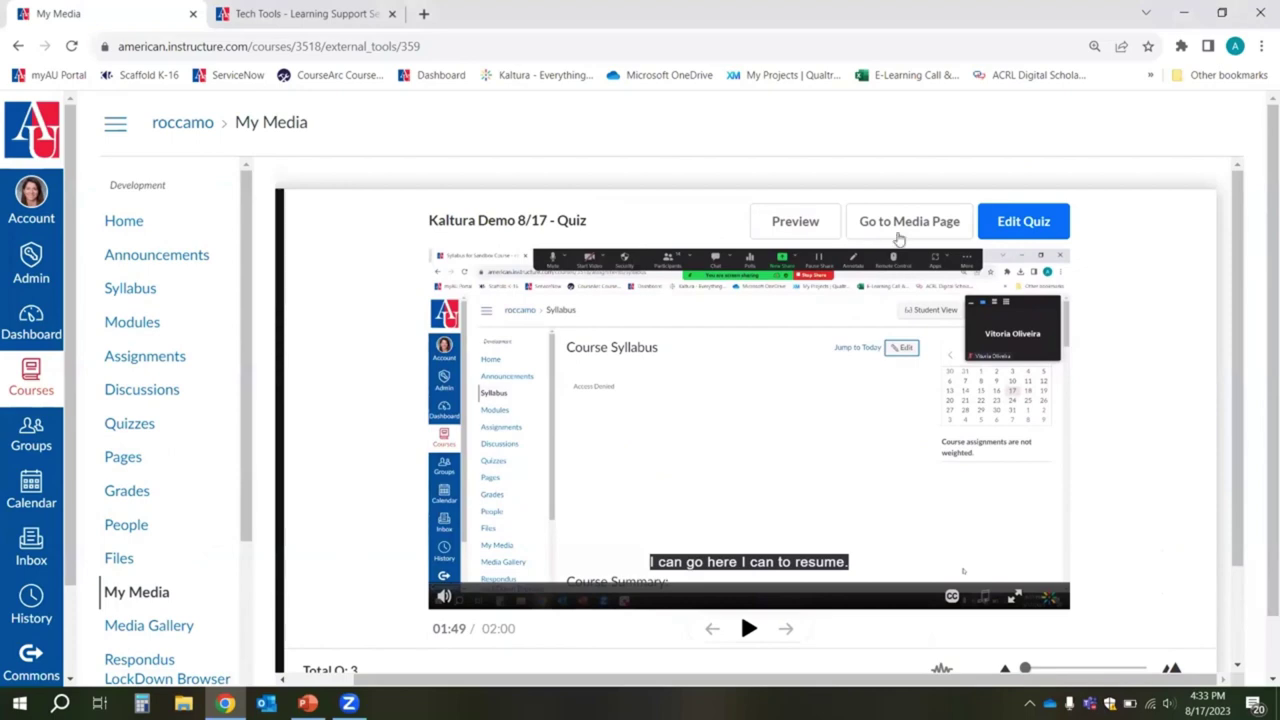
{"action": "left_click", "coordinate": [897, 225]}
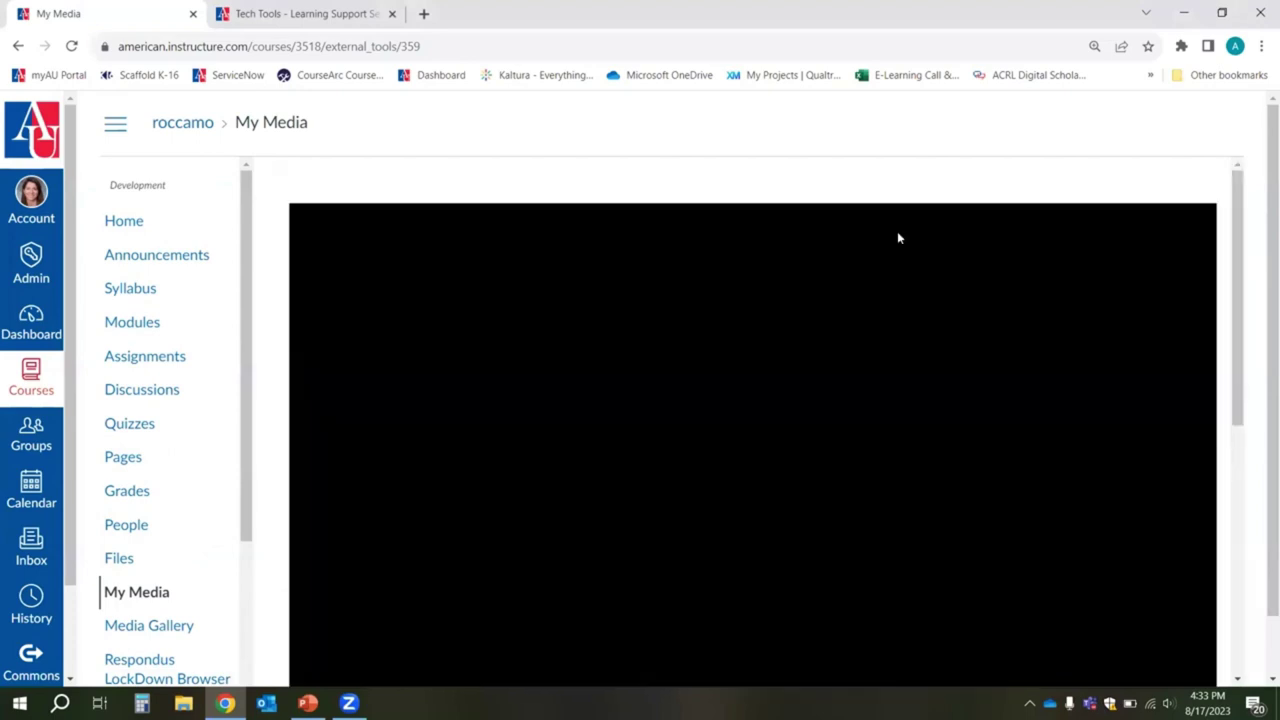
Step: Leave the media page of "Kaltura Demo 8/17 - Quiz" and open the course's My Media list
{"action": "scroll", "coordinate": [820, 271], "scroll_direction": "down", "scroll_amount": 5}
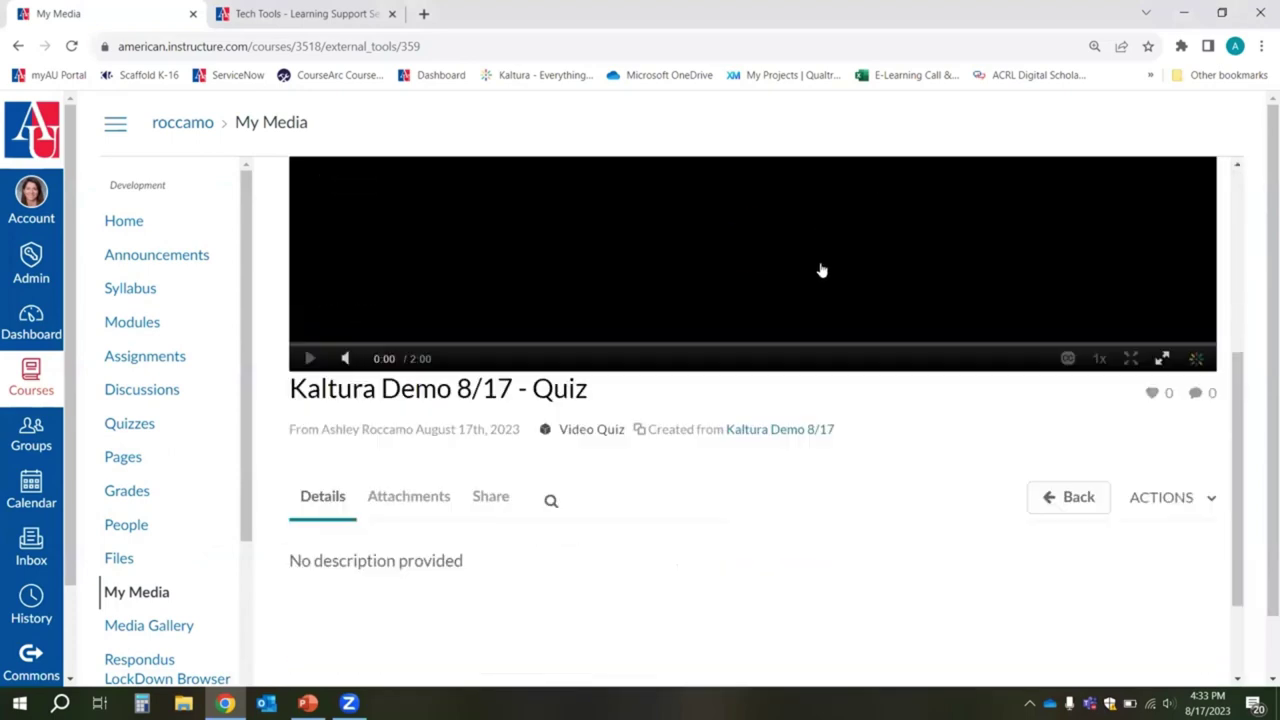
{"action": "left_click", "coordinate": [1070, 370]}
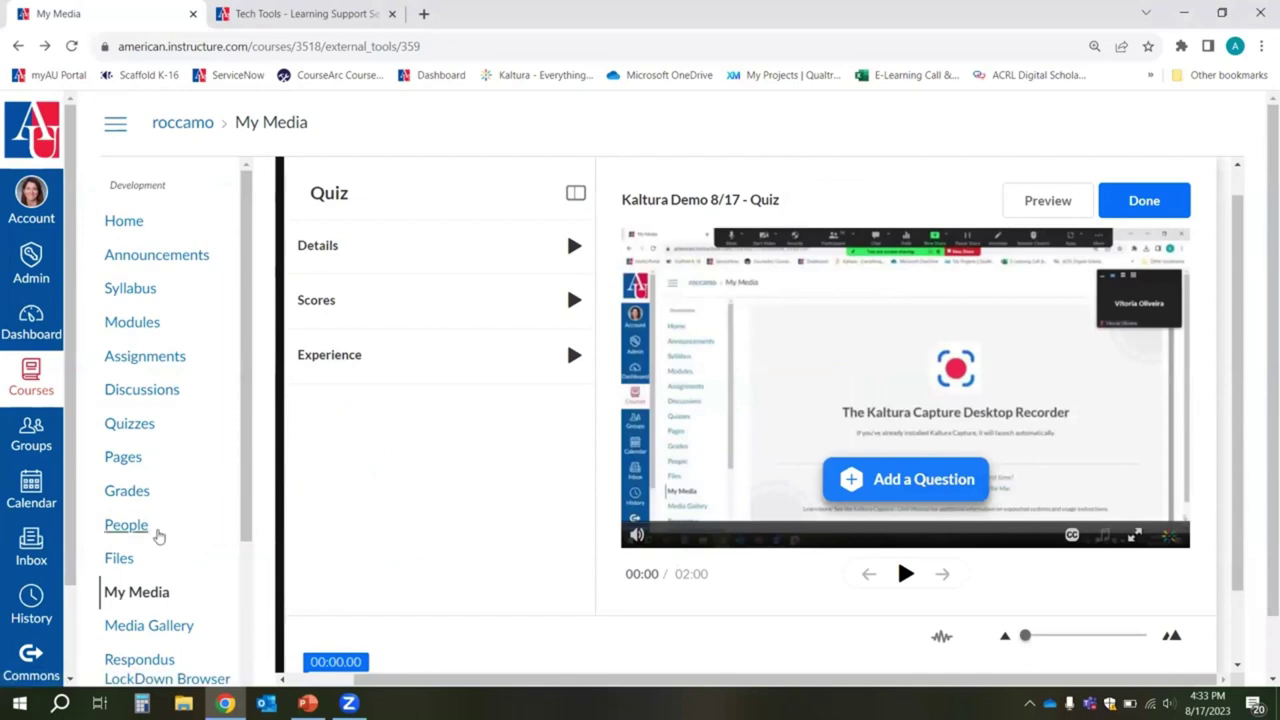
{"action": "left_click", "coordinate": [140, 592]}
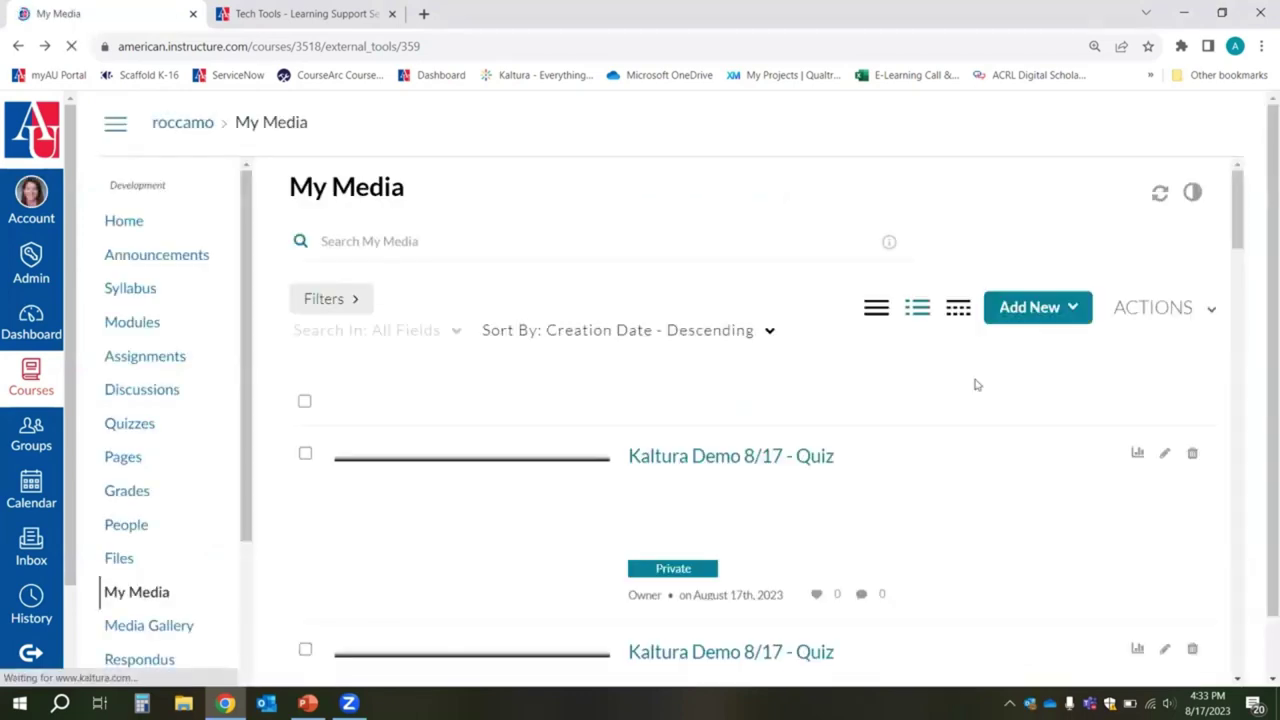
Step: Examine the "Kaltura Demo 8/17 - Quiz" entries and the original "Kaltura Demo 8/17" video in the media list
{"action": "scroll", "coordinate": [975, 383], "scroll_direction": "down", "scroll_amount": 5}
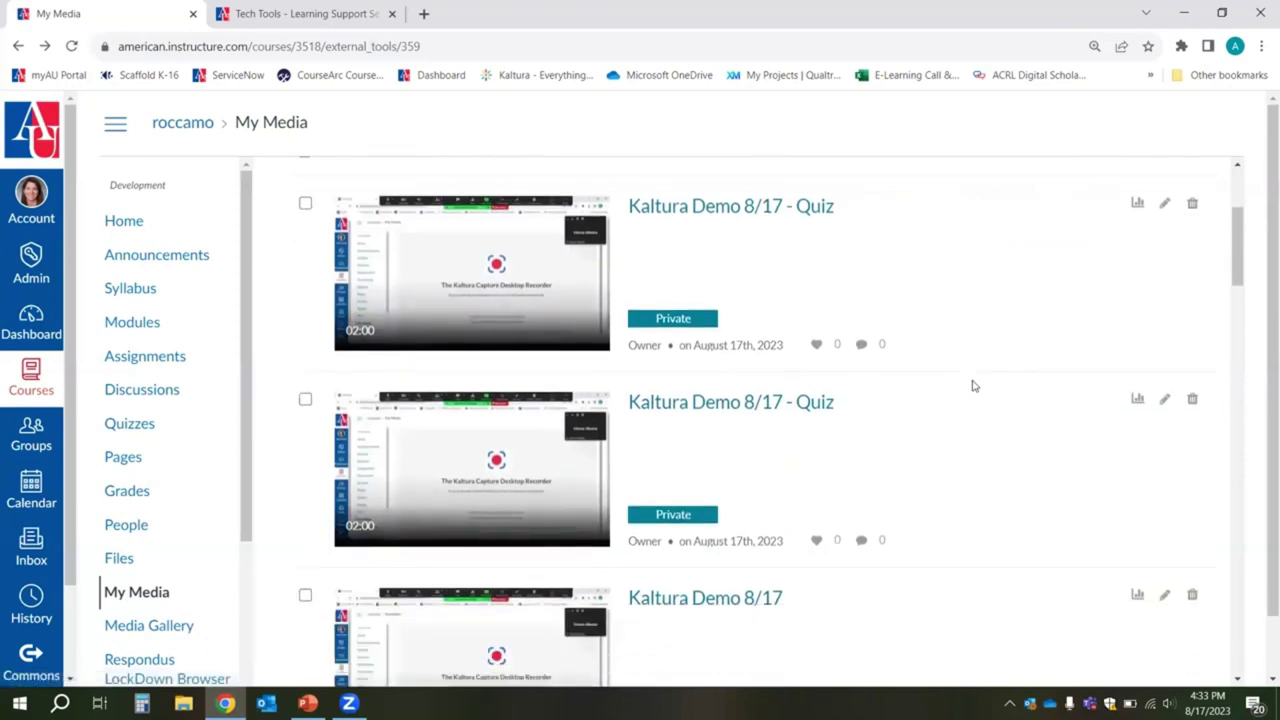
{"action": "scroll", "coordinate": [975, 385], "scroll_direction": "down", "scroll_amount": 1}
{"action": "scroll", "coordinate": [975, 385], "scroll_direction": "up", "scroll_amount": 1}
{"action": "scroll", "coordinate": [973, 386], "scroll_direction": "down", "scroll_amount": 1}
{"action": "scroll", "coordinate": [973, 386], "scroll_direction": "down", "scroll_amount": 1}
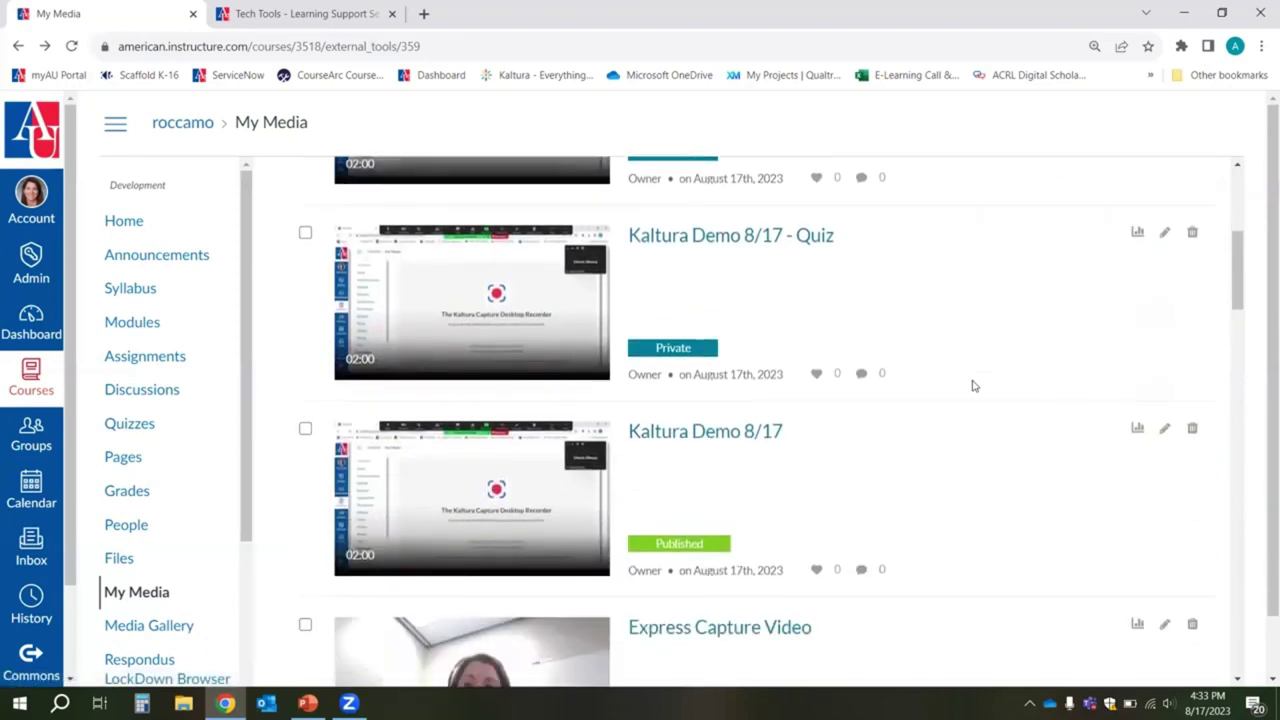
{"action": "scroll", "coordinate": [975, 386], "scroll_direction": "up", "scroll_amount": 2}
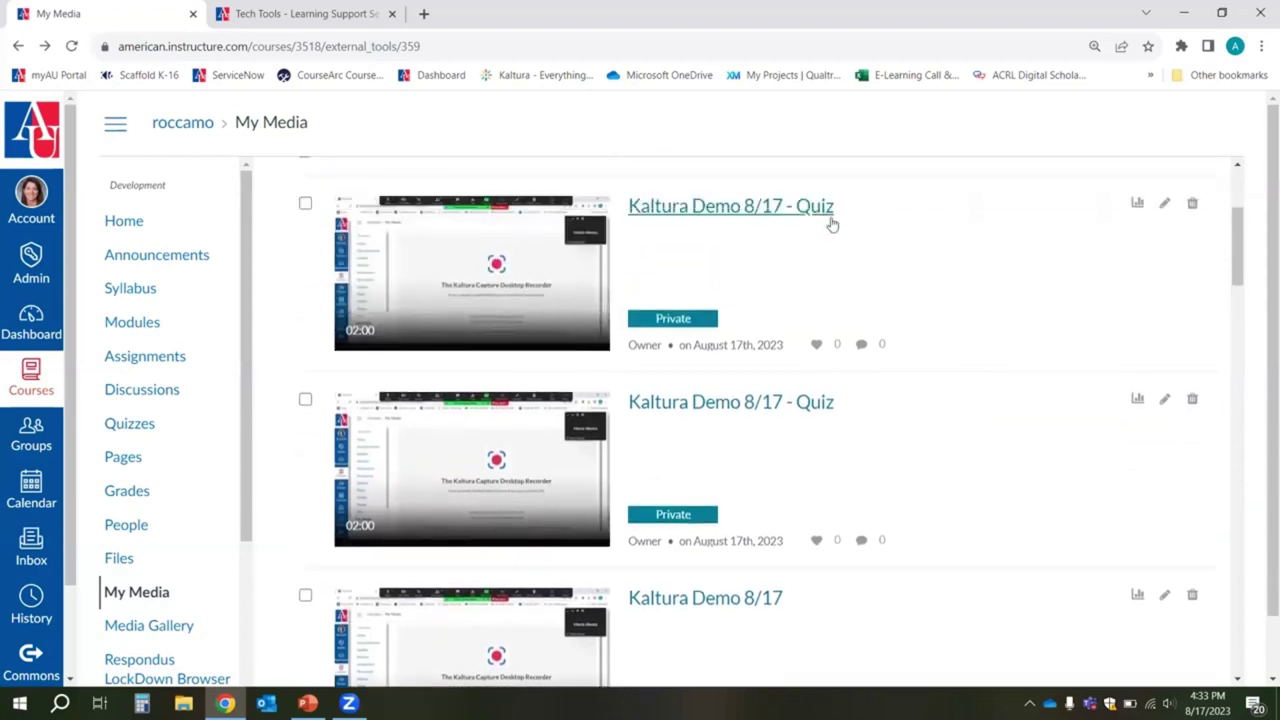
{"action": "scroll", "coordinate": [900, 445], "scroll_direction": "down", "scroll_amount": 2}
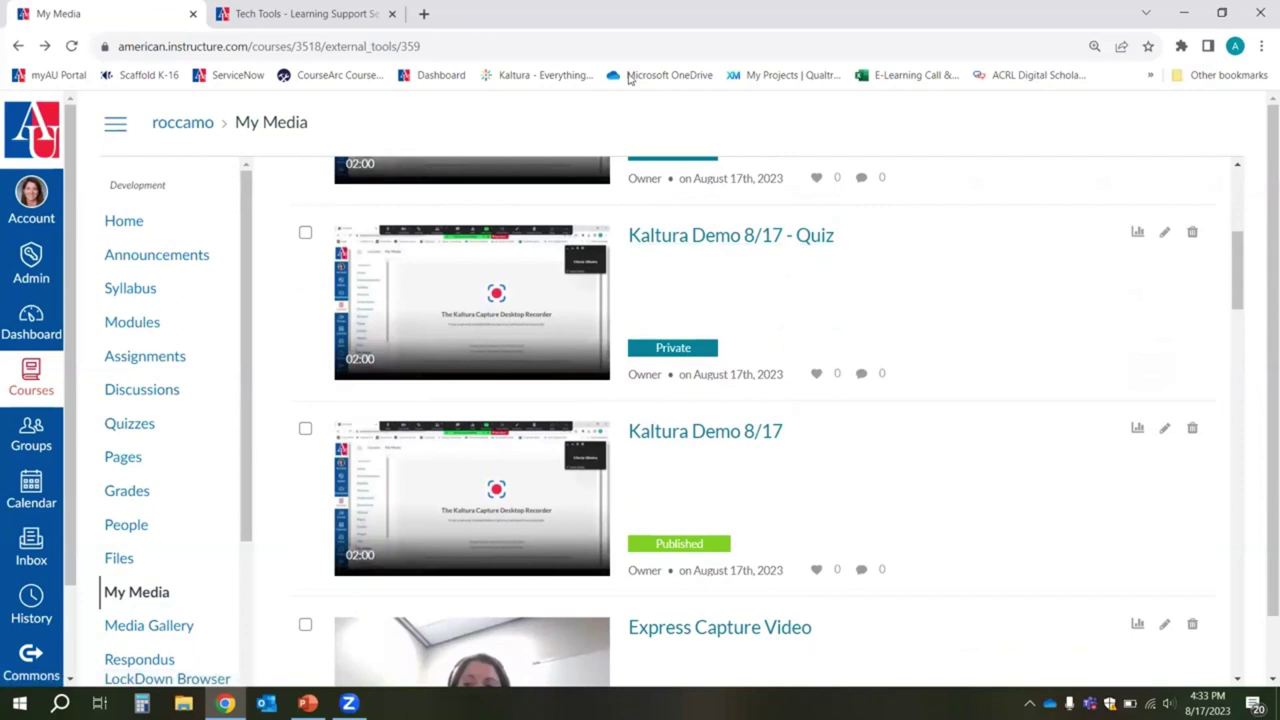
{"action": "scroll", "coordinate": [866, 366], "scroll_direction": "up", "scroll_amount": 3}
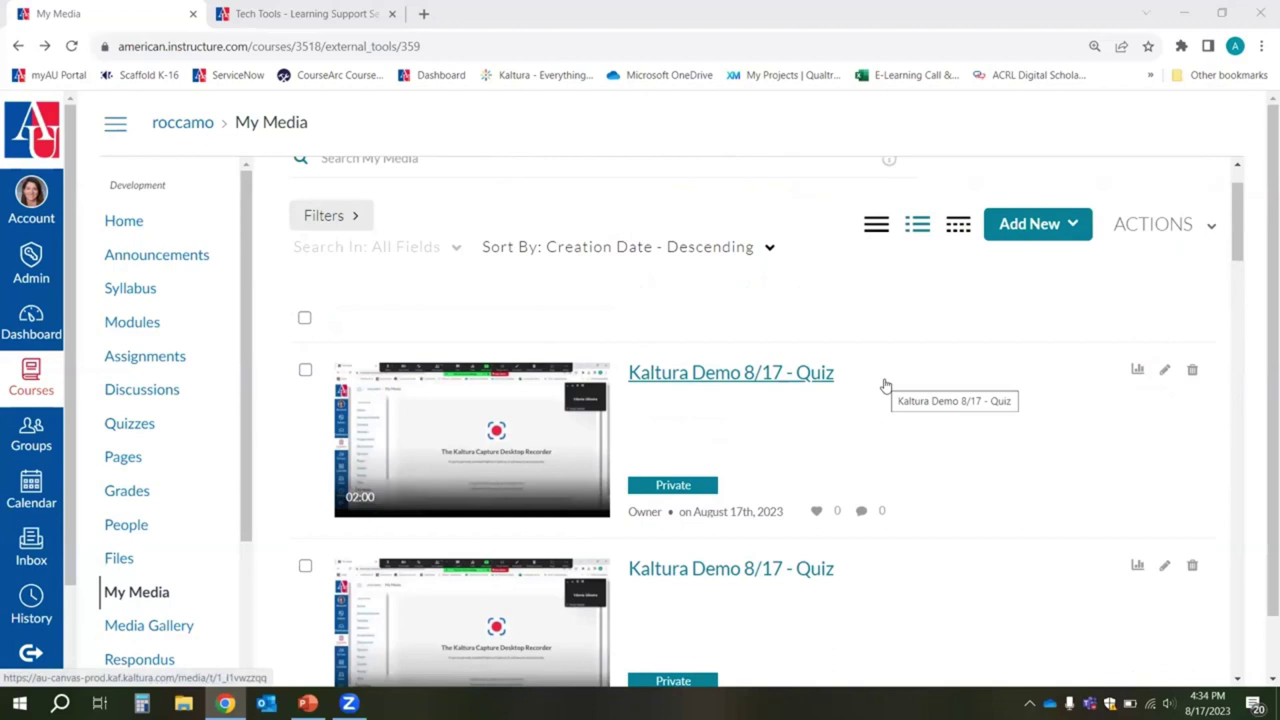
Step: Open the "Module 1 Overview" page from the course modules for editing
{"action": "left_click", "coordinate": [118, 318]}
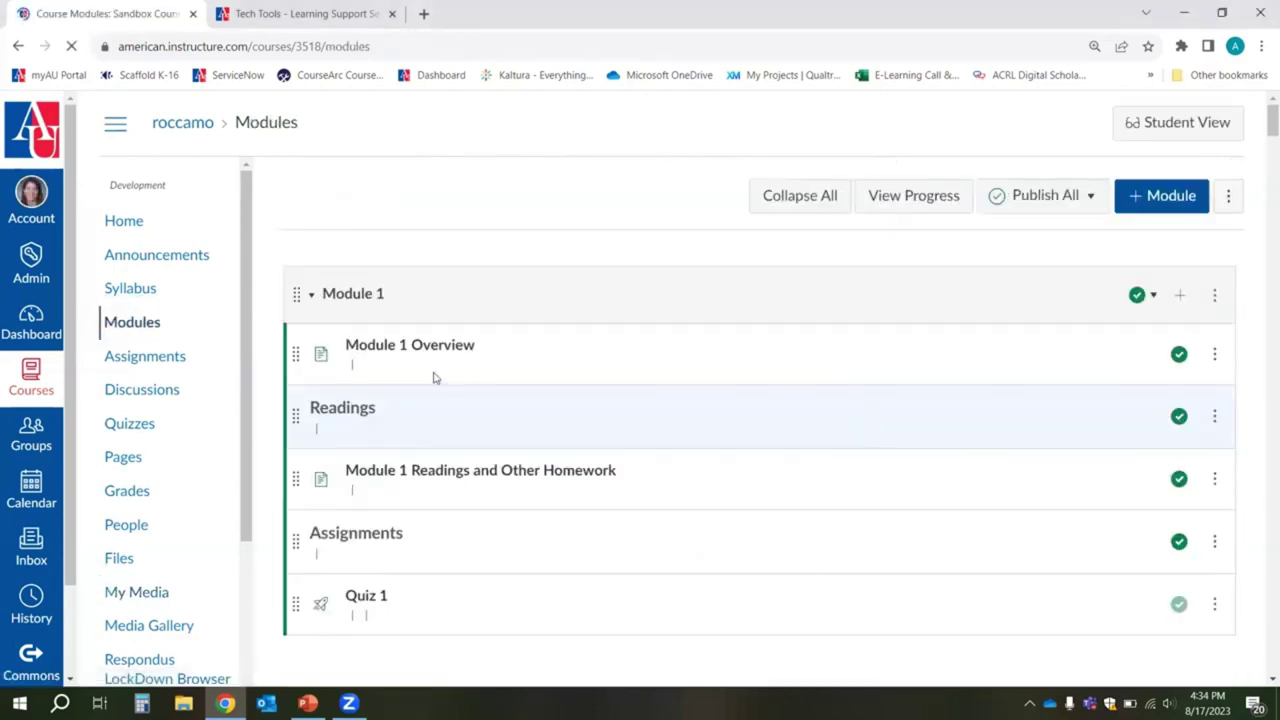
{"action": "left_click", "coordinate": [425, 348]}
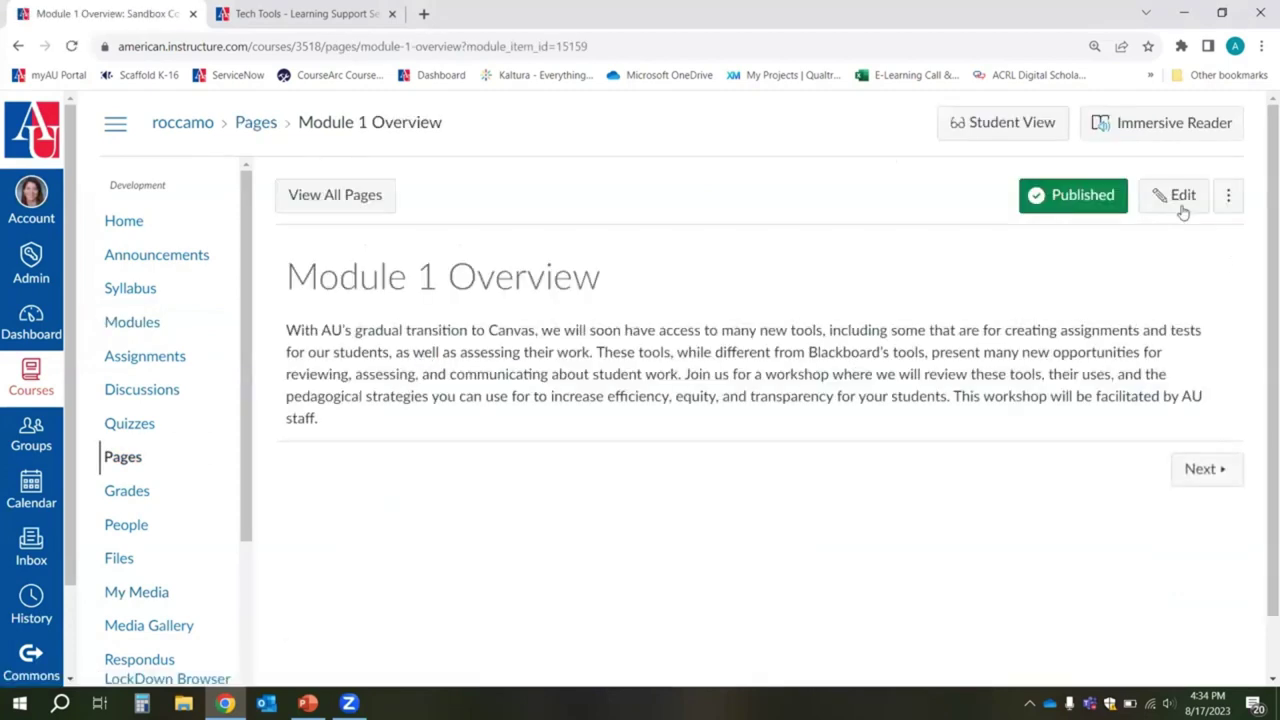
{"action": "left_click", "coordinate": [1181, 207]}
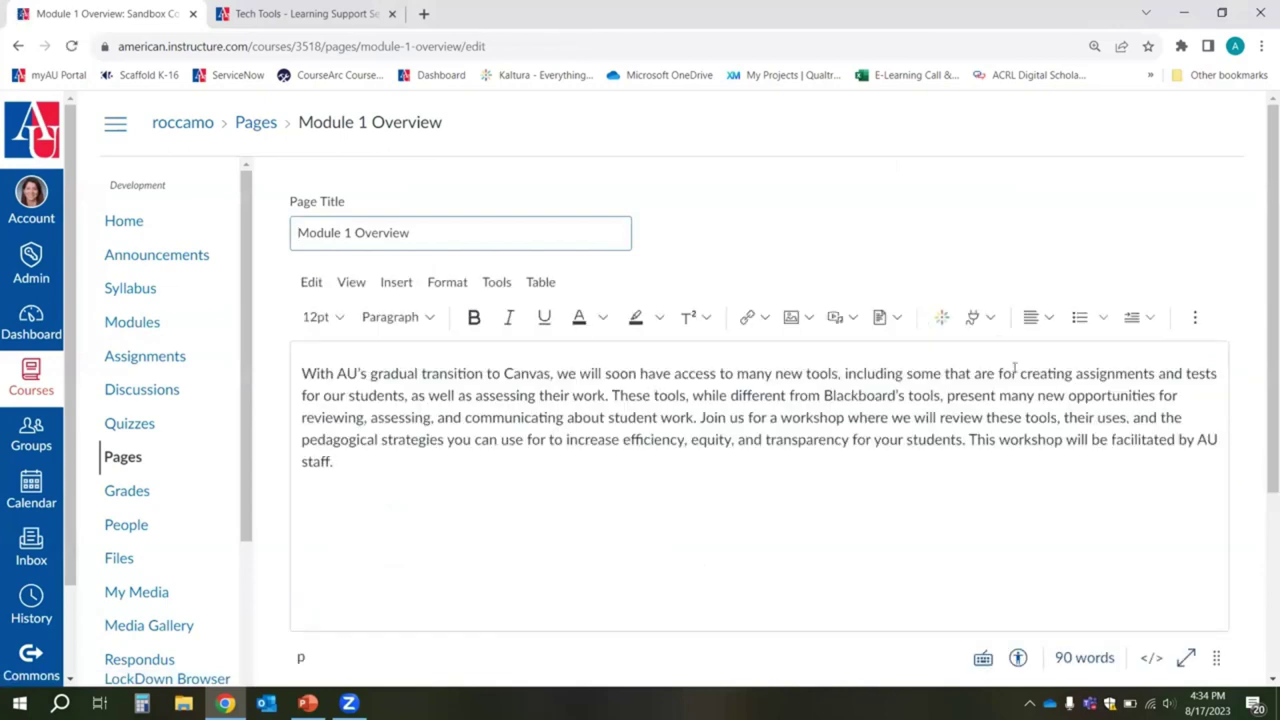
Step: Embed the first listed "Kaltura Demo 8/17 - Quiz" at the end of the page's paragraph, save the page and check the embedded video
{"action": "left_click", "coordinate": [445, 461]}
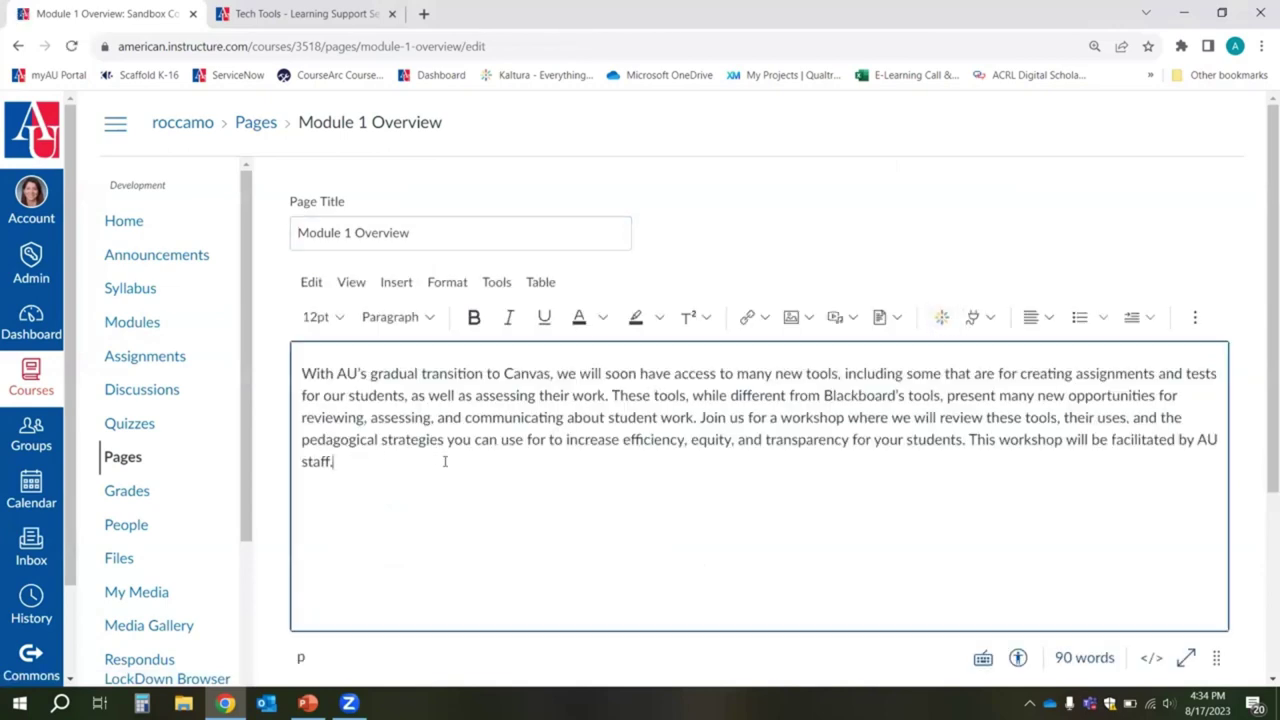
{"action": "left_click", "coordinate": [937, 317]}
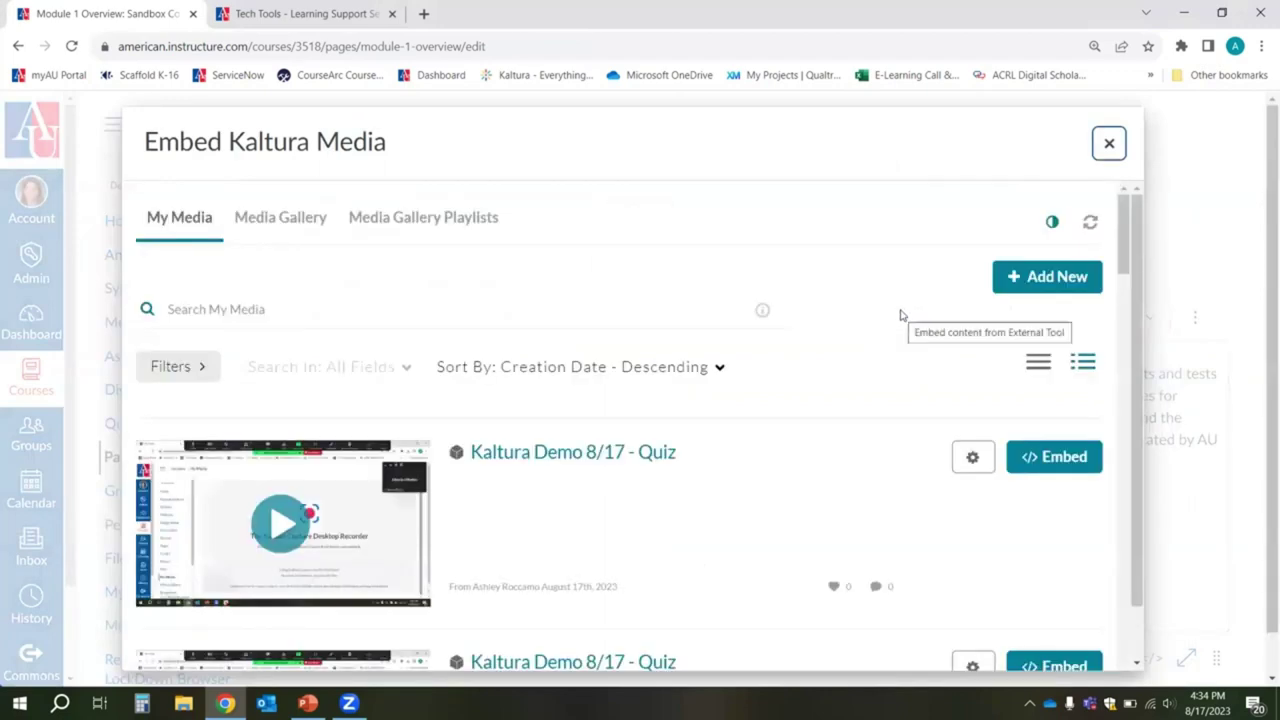
{"action": "scroll", "coordinate": [900, 314], "scroll_direction": "down", "scroll_amount": 1}
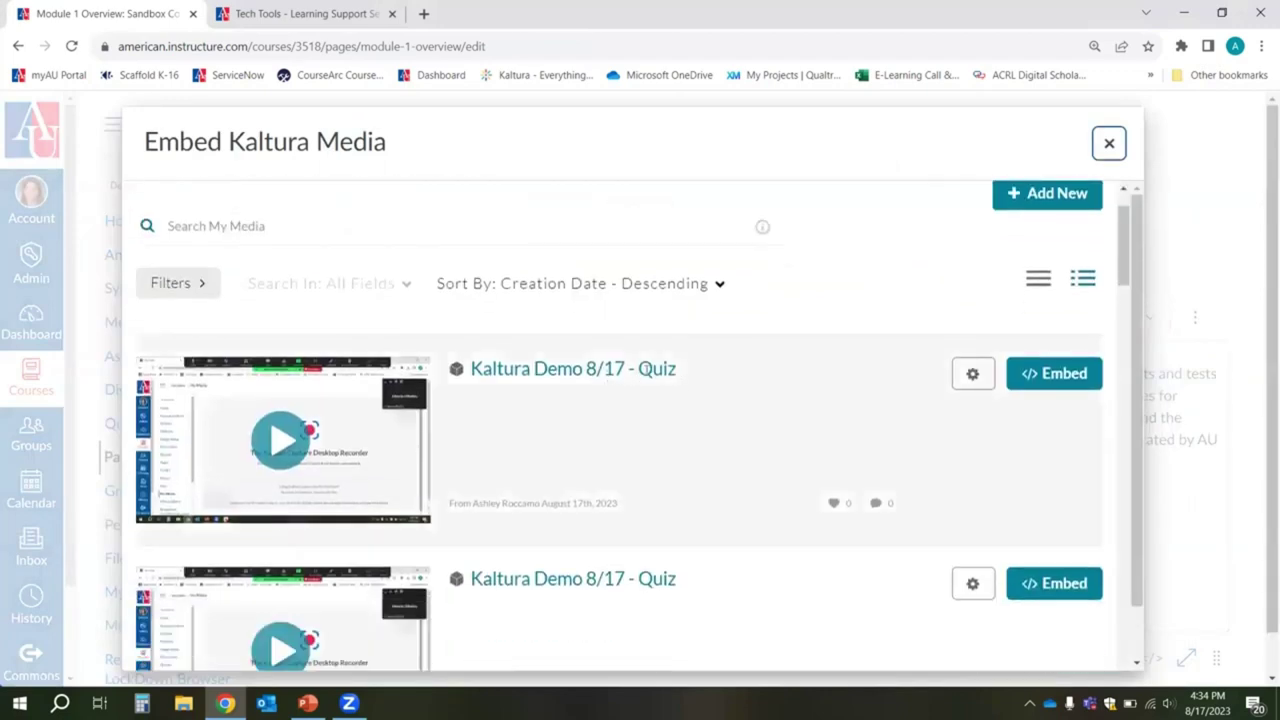
{"action": "left_click", "coordinate": [1046, 377]}
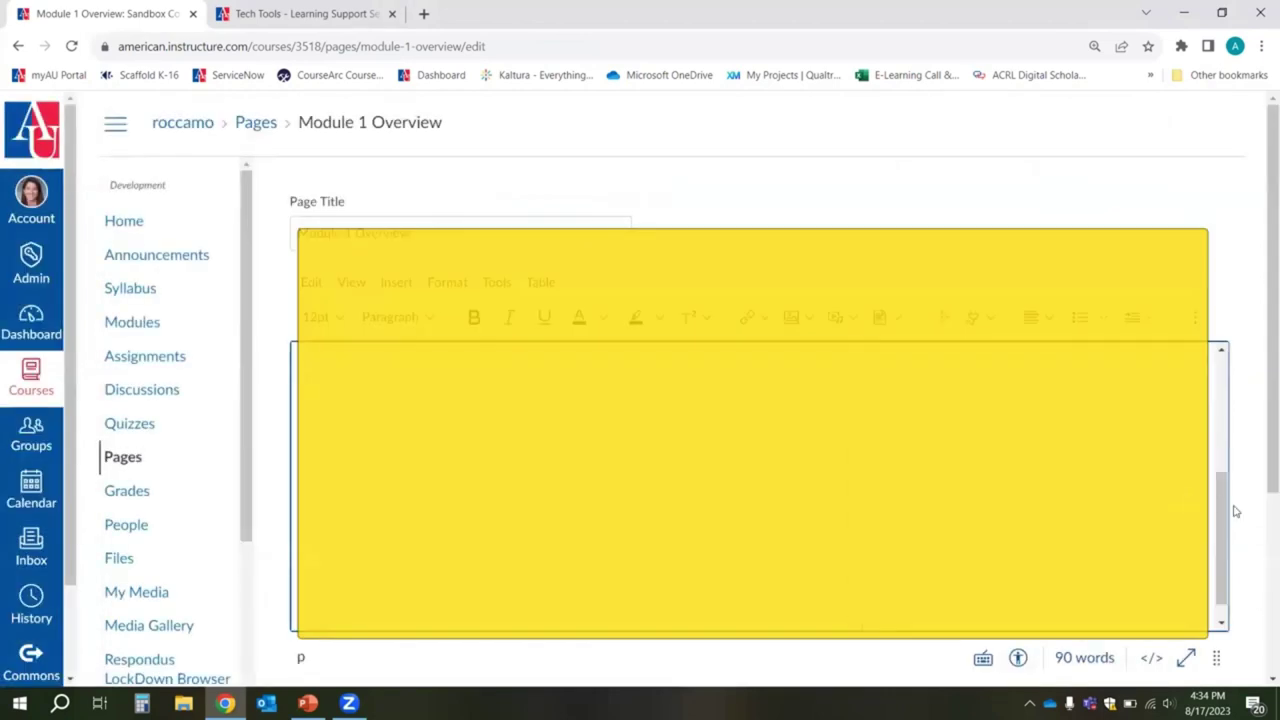
{"action": "scroll", "coordinate": [1240, 512], "scroll_direction": "down", "scroll_amount": 3}
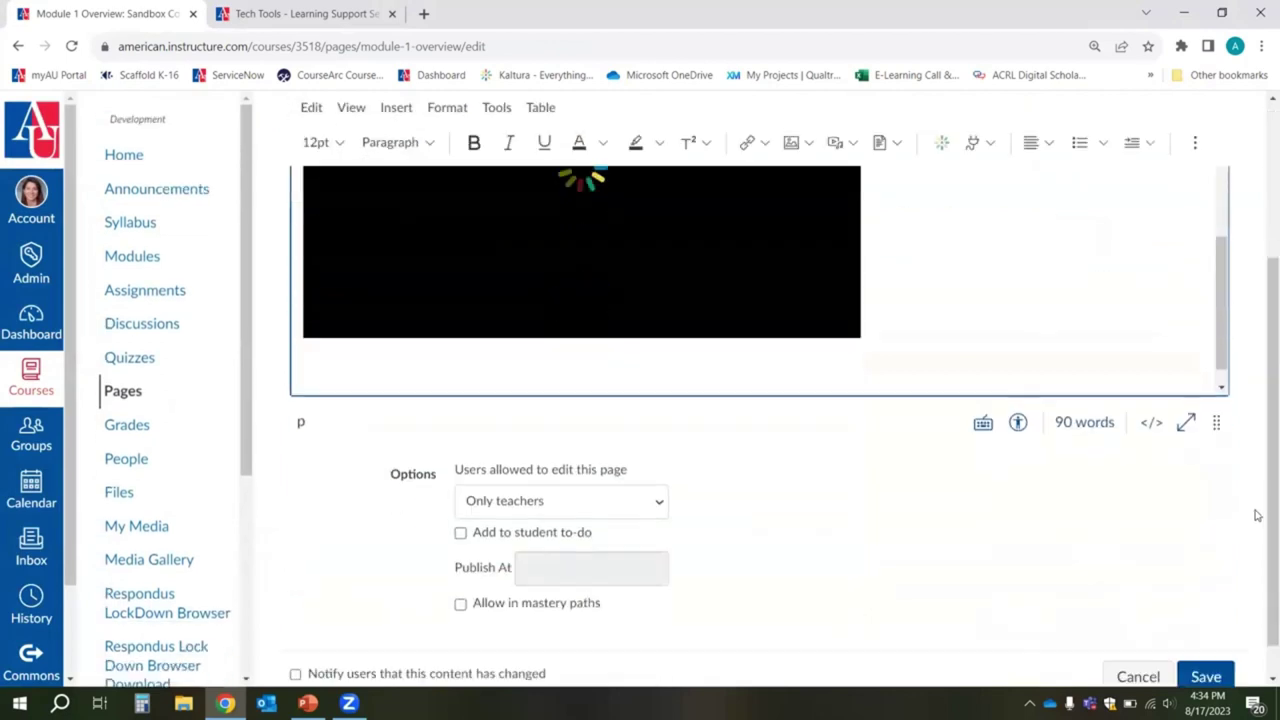
{"action": "left_click", "coordinate": [1205, 638]}
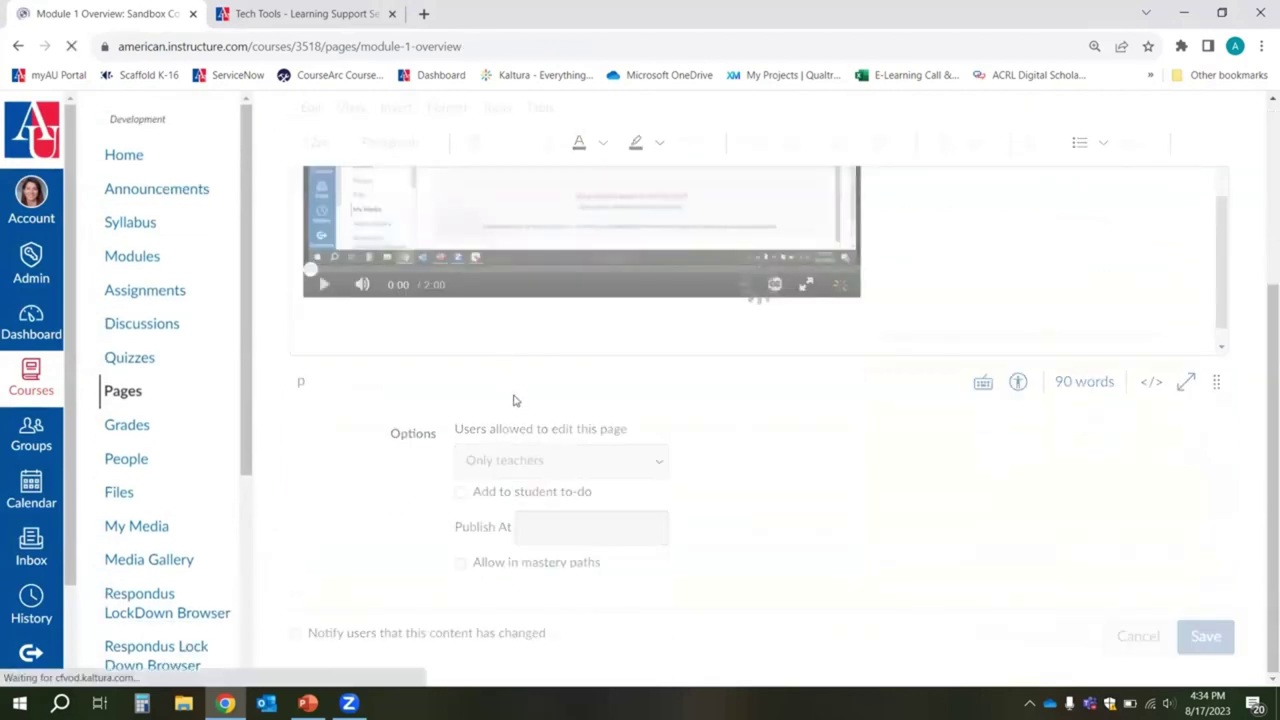
{"action": "scroll", "coordinate": [515, 401], "scroll_direction": "down", "scroll_amount": 1}
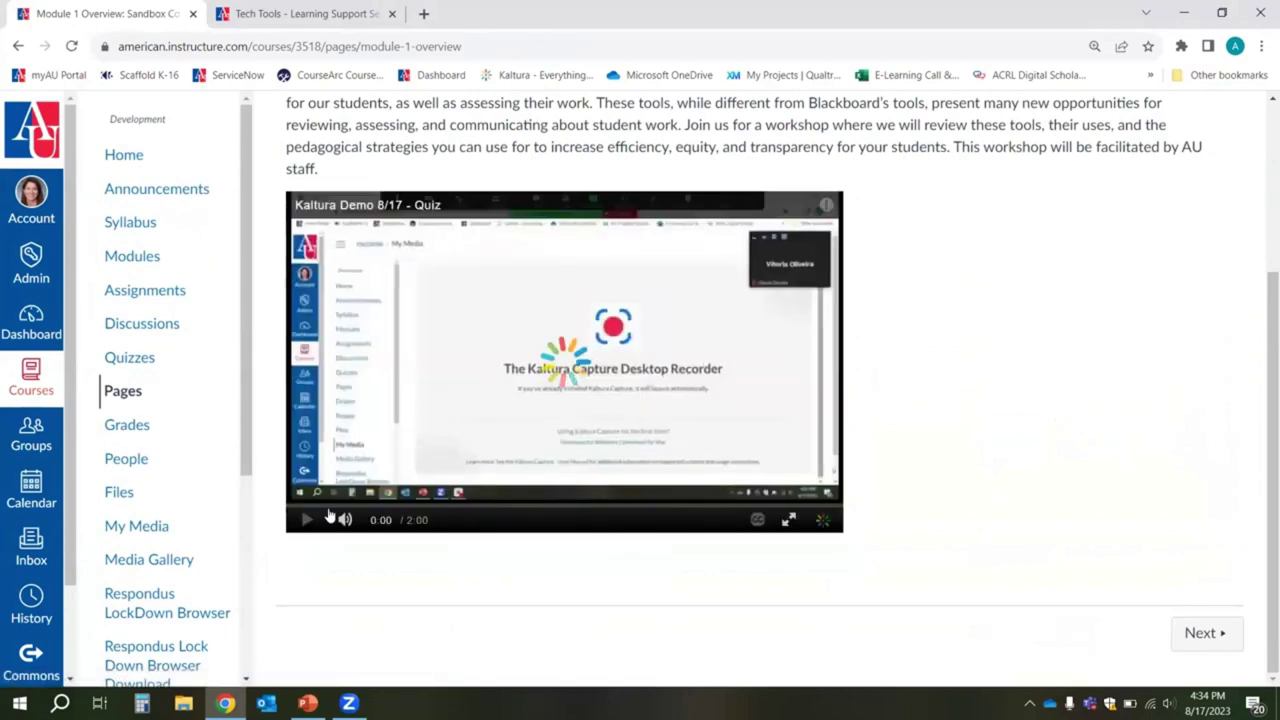
{"action": "scroll", "coordinate": [990, 462], "scroll_direction": "up", "scroll_amount": 1}
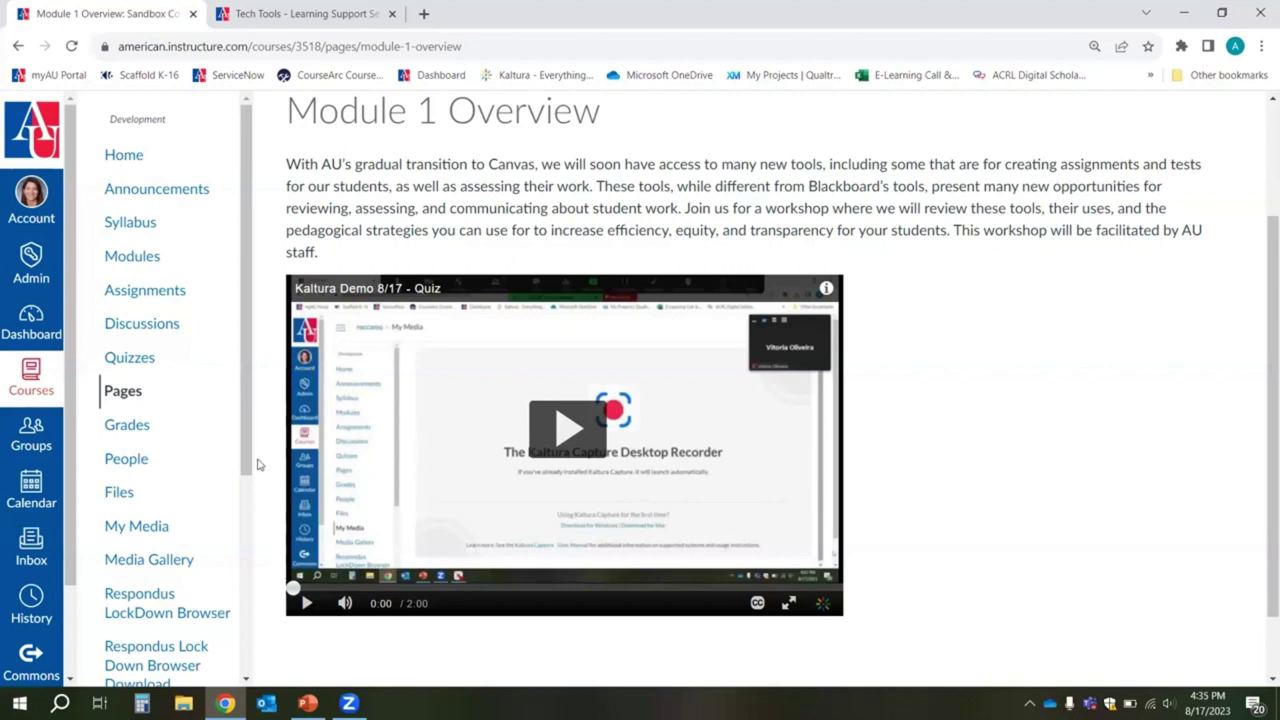
Step: Start a new course assignment and name it "Kaltura Quiz"
{"action": "left_click", "coordinate": [170, 292]}
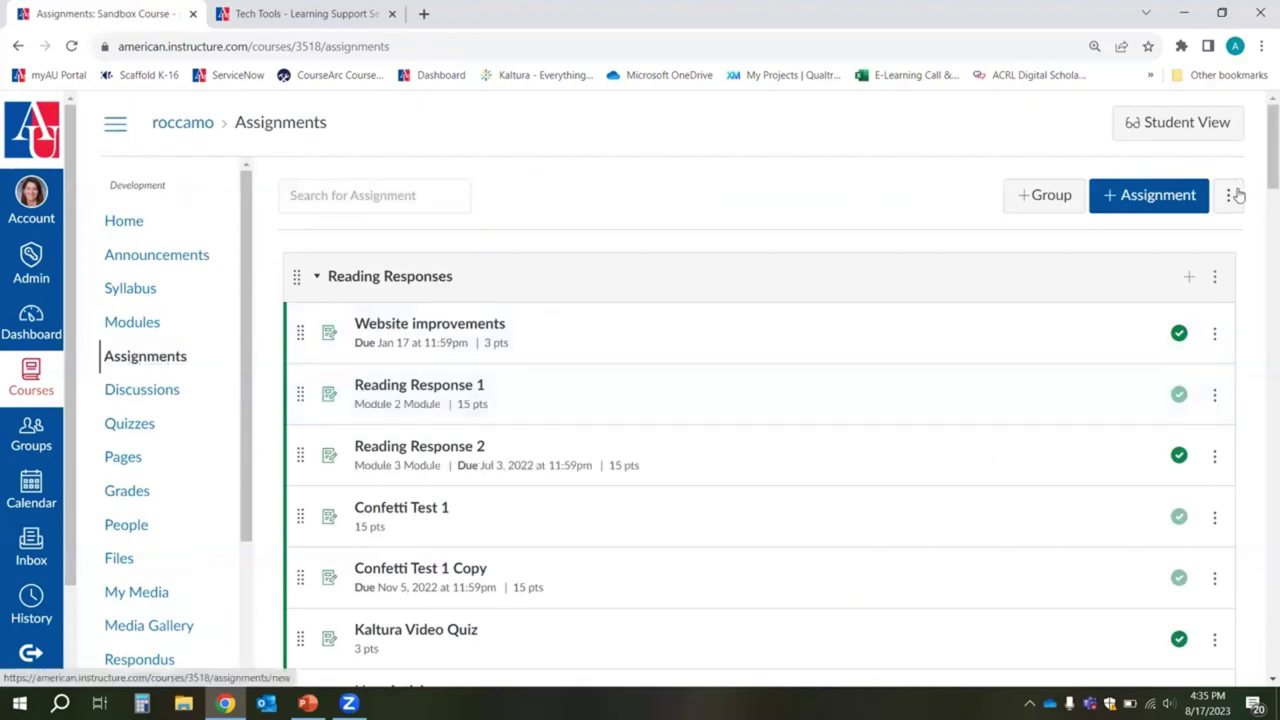
{"action": "left_click", "coordinate": [1138, 199]}
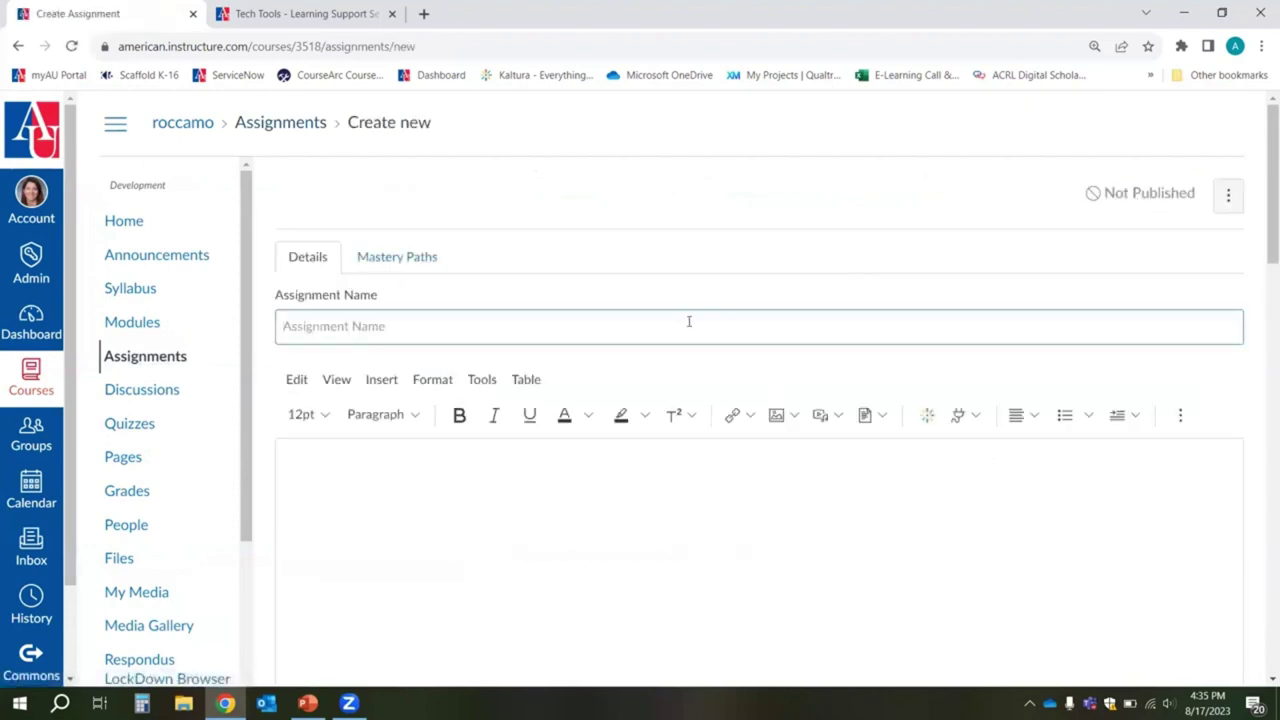
{"action": "type", "text": "Kaltura Quiz"}
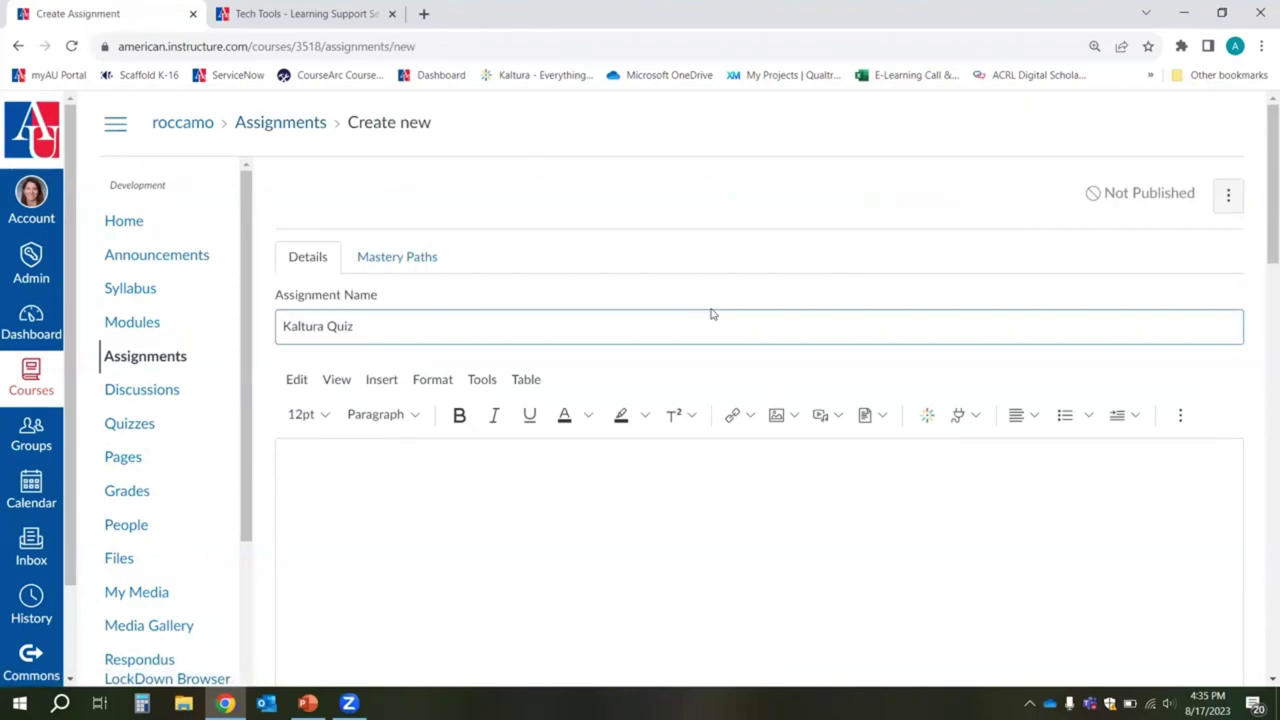
Step: Set the new assignment's submission type to External Tool
{"action": "scroll", "coordinate": [712, 314], "scroll_direction": "down", "scroll_amount": 3}
{"action": "scroll", "coordinate": [660, 300], "scroll_direction": "up", "scroll_amount": 1}
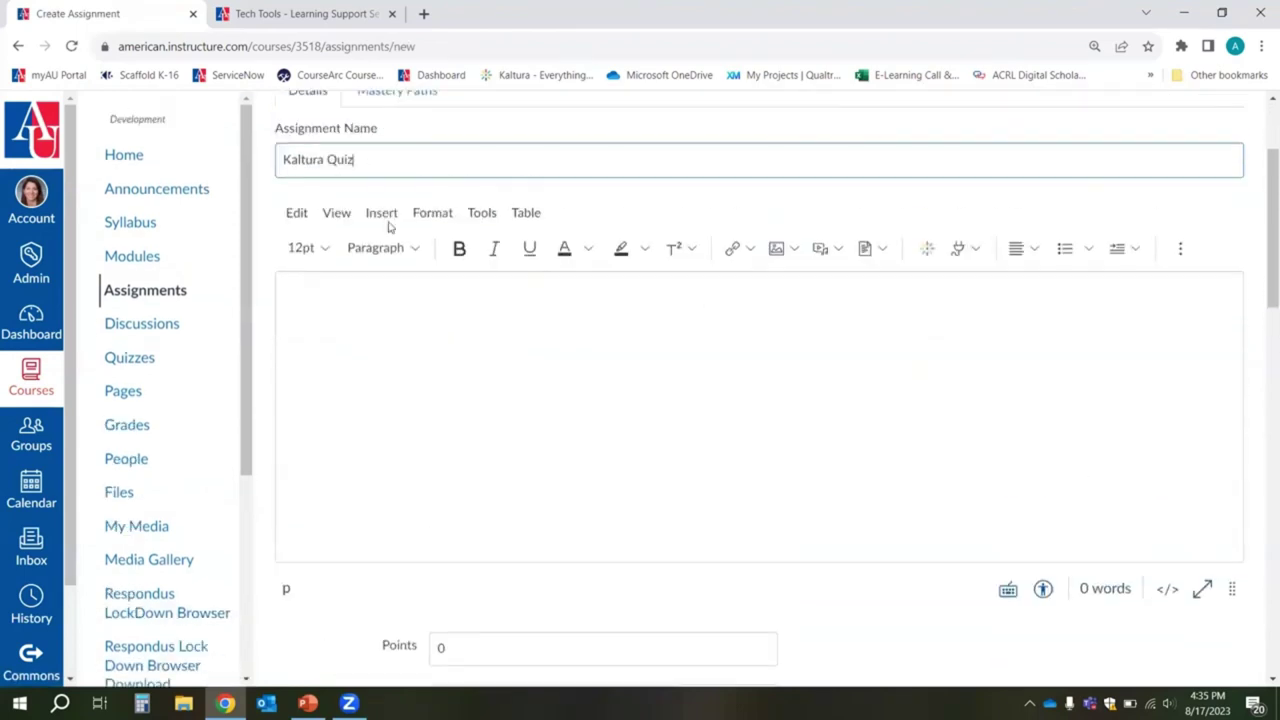
{"action": "scroll", "coordinate": [729, 314], "scroll_direction": "down", "scroll_amount": 3}
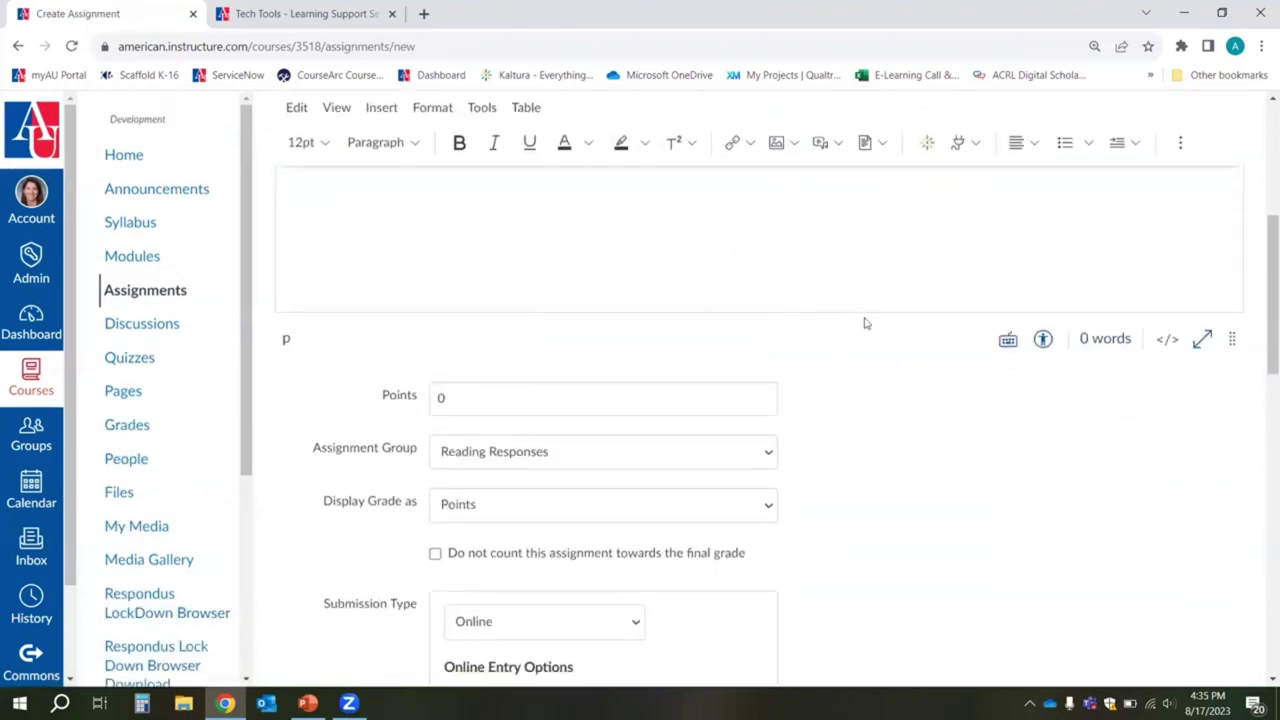
{"action": "scroll", "coordinate": [866, 323], "scroll_direction": "down", "scroll_amount": 2}
{"action": "scroll", "coordinate": [780, 365], "scroll_direction": "down", "scroll_amount": 1}
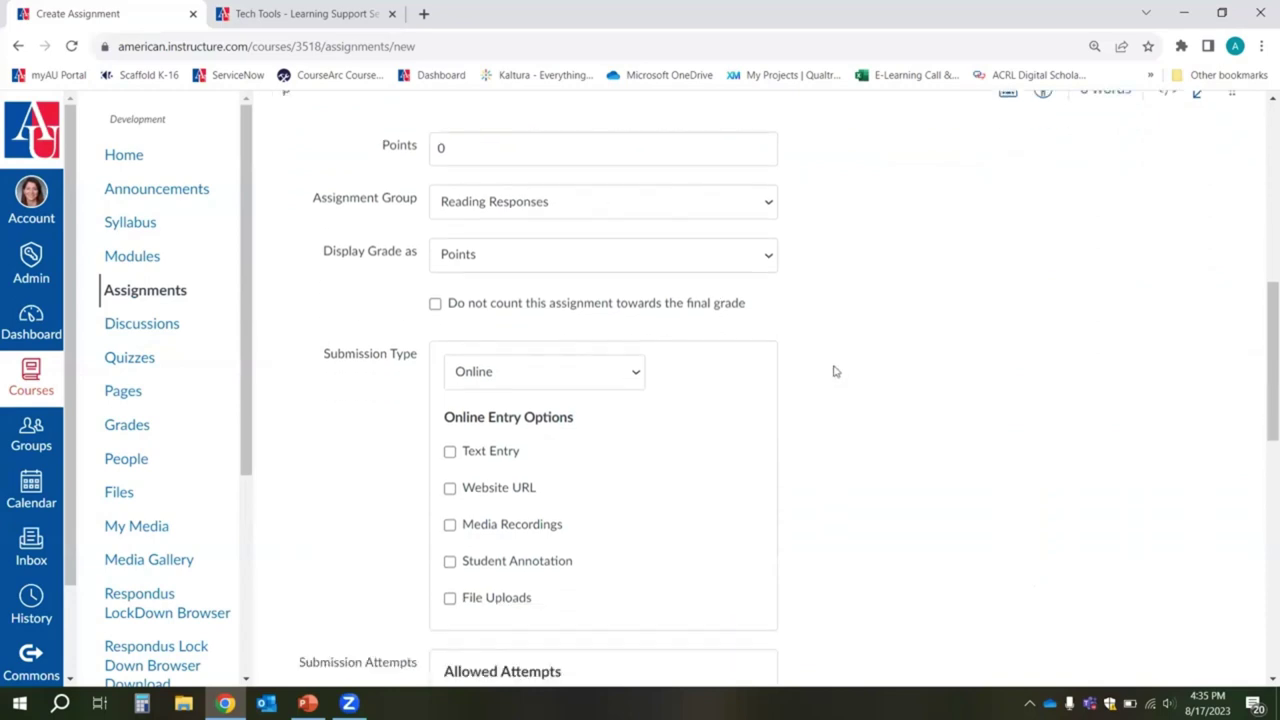
{"action": "scroll", "coordinate": [835, 371], "scroll_direction": "up", "scroll_amount": 1}
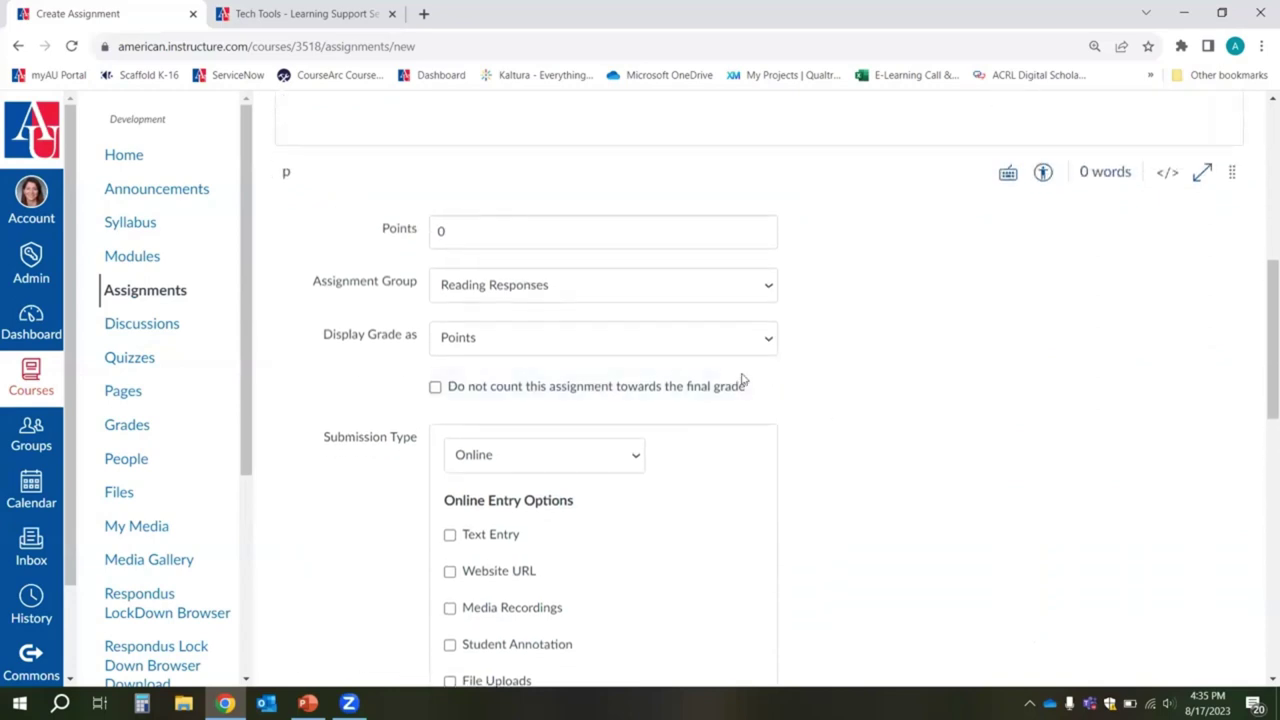
{"action": "scroll", "coordinate": [571, 415], "scroll_direction": "down", "scroll_amount": 2}
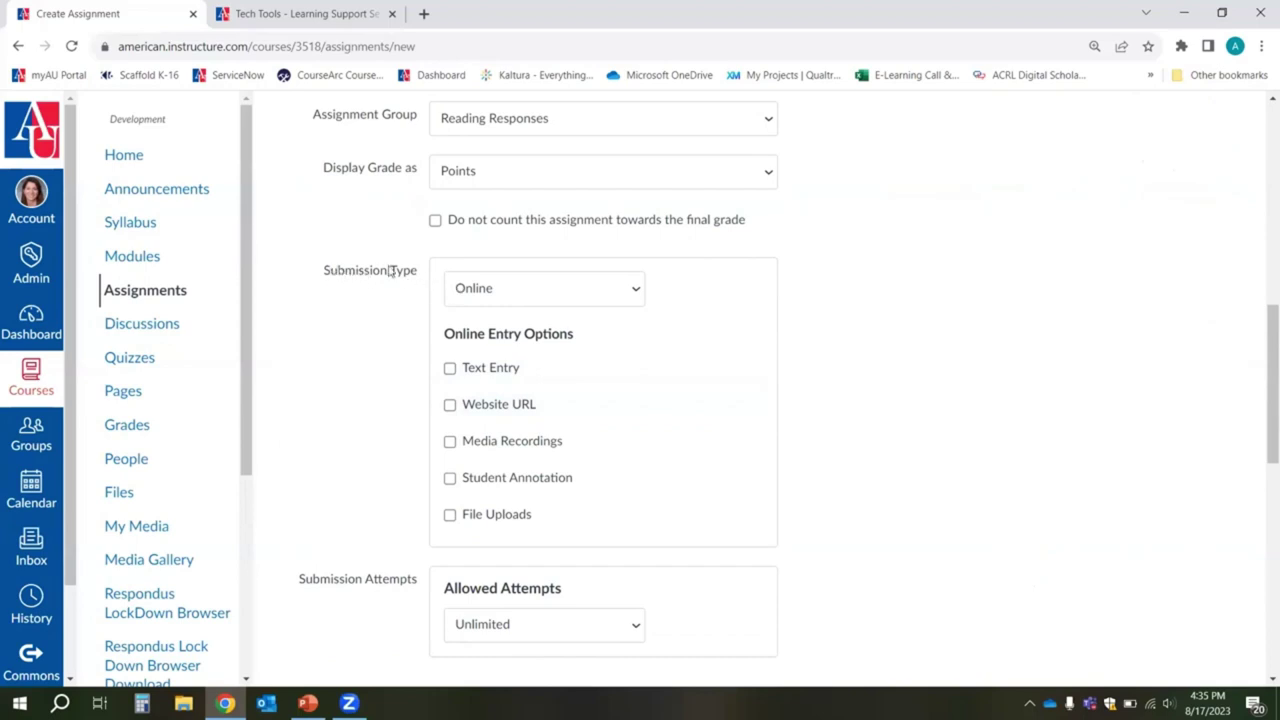
{"action": "left_click", "coordinate": [495, 290]}
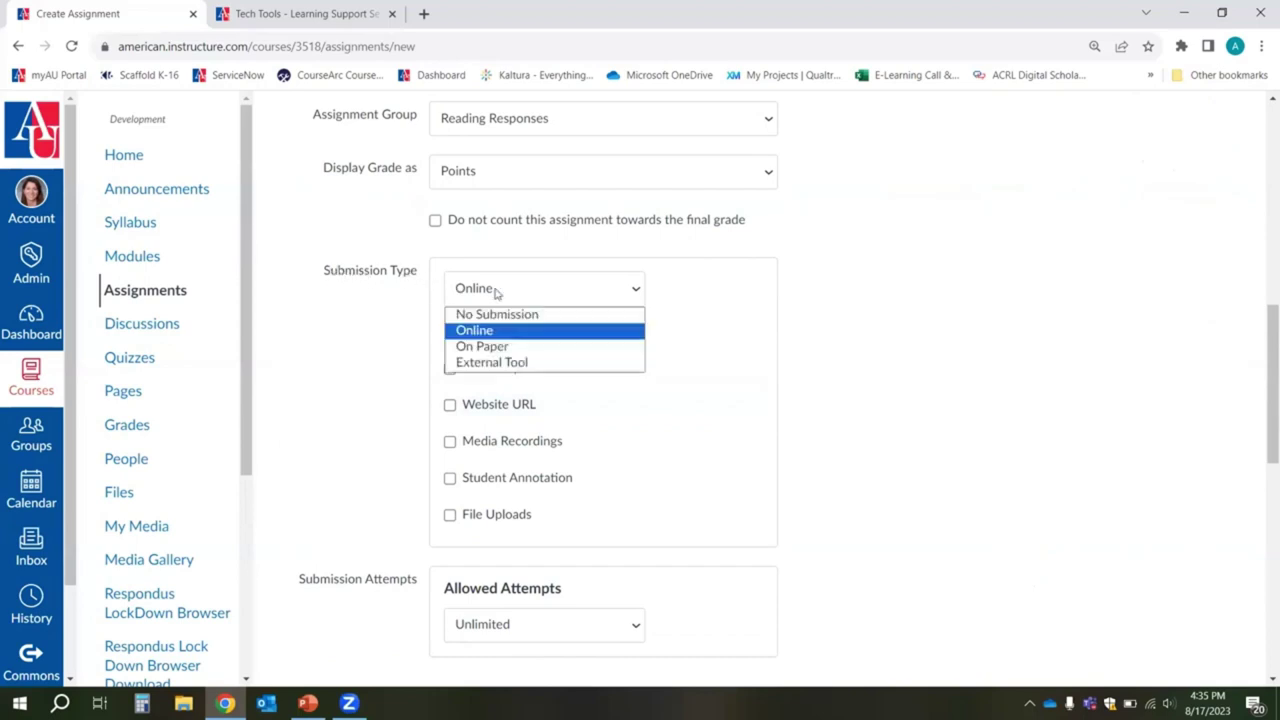
{"action": "left_click", "coordinate": [500, 362]}
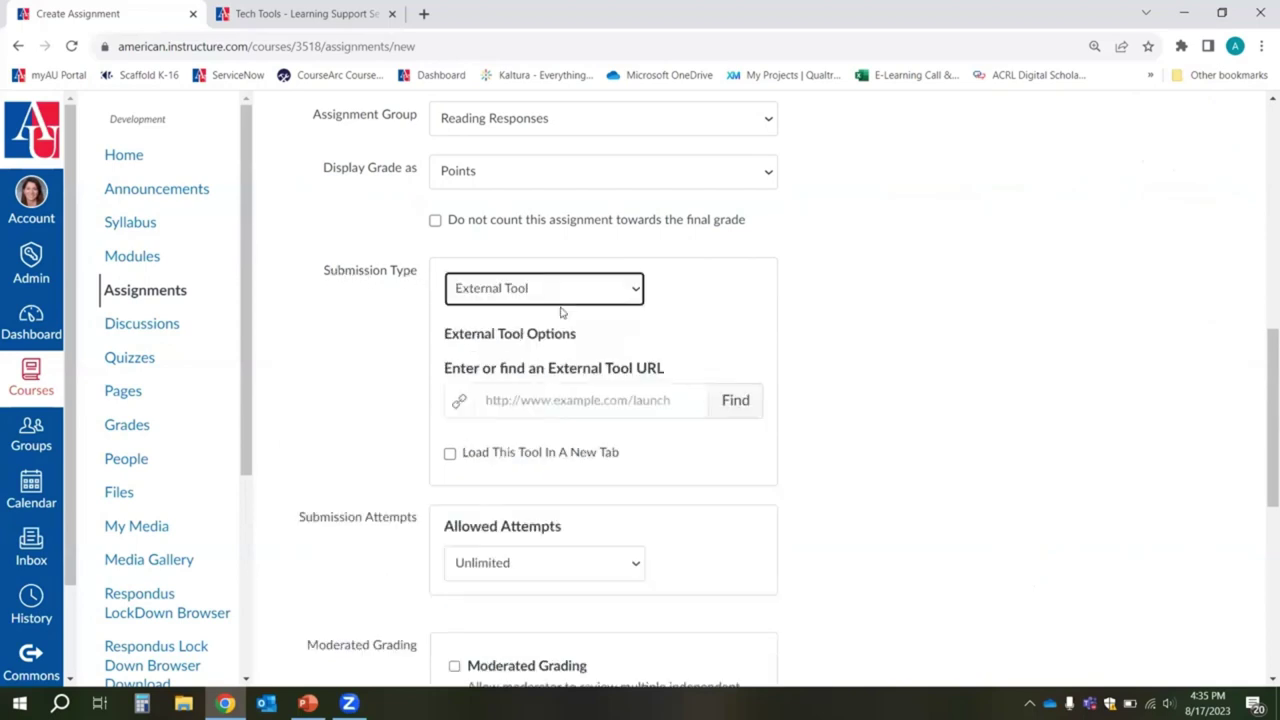
Step: Open the external tool finder for the assignment and choose Kaltura Video Submission from the tool list
{"action": "left_click", "coordinate": [735, 400]}
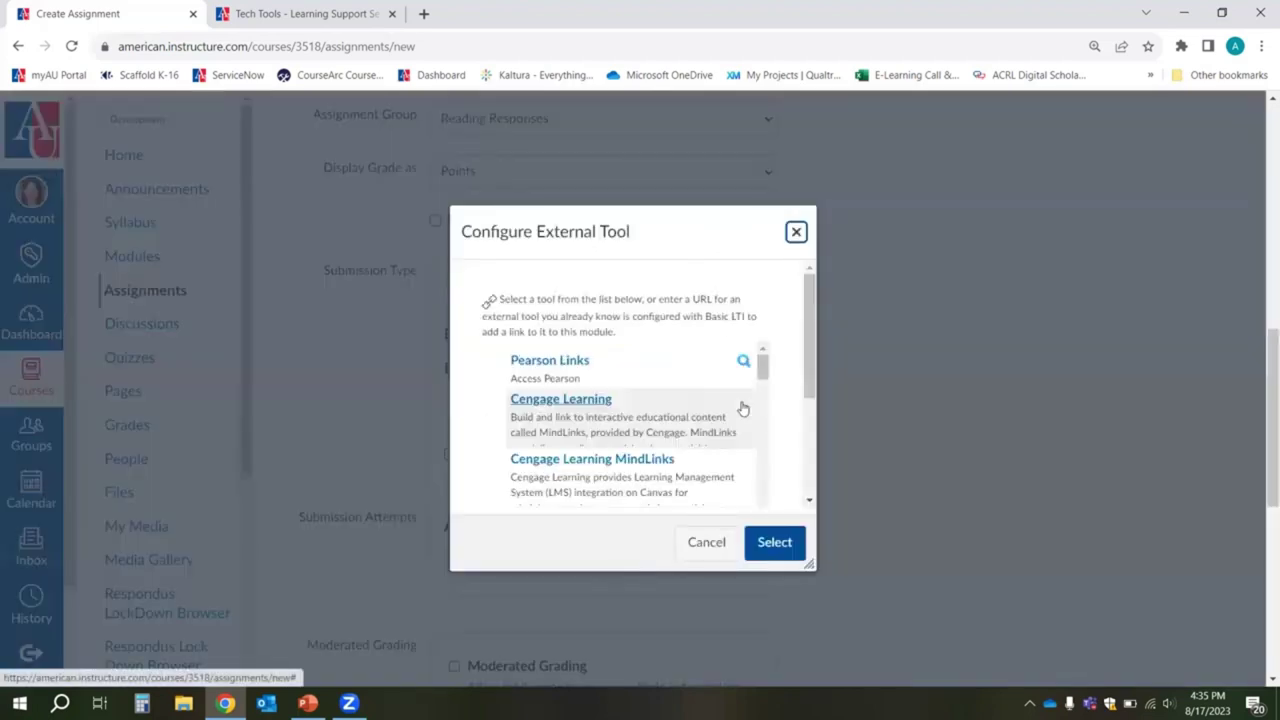
{"action": "scroll", "coordinate": [743, 408], "scroll_direction": "down", "scroll_amount": 5}
{"action": "scroll", "coordinate": [743, 408], "scroll_direction": "down", "scroll_amount": 5}
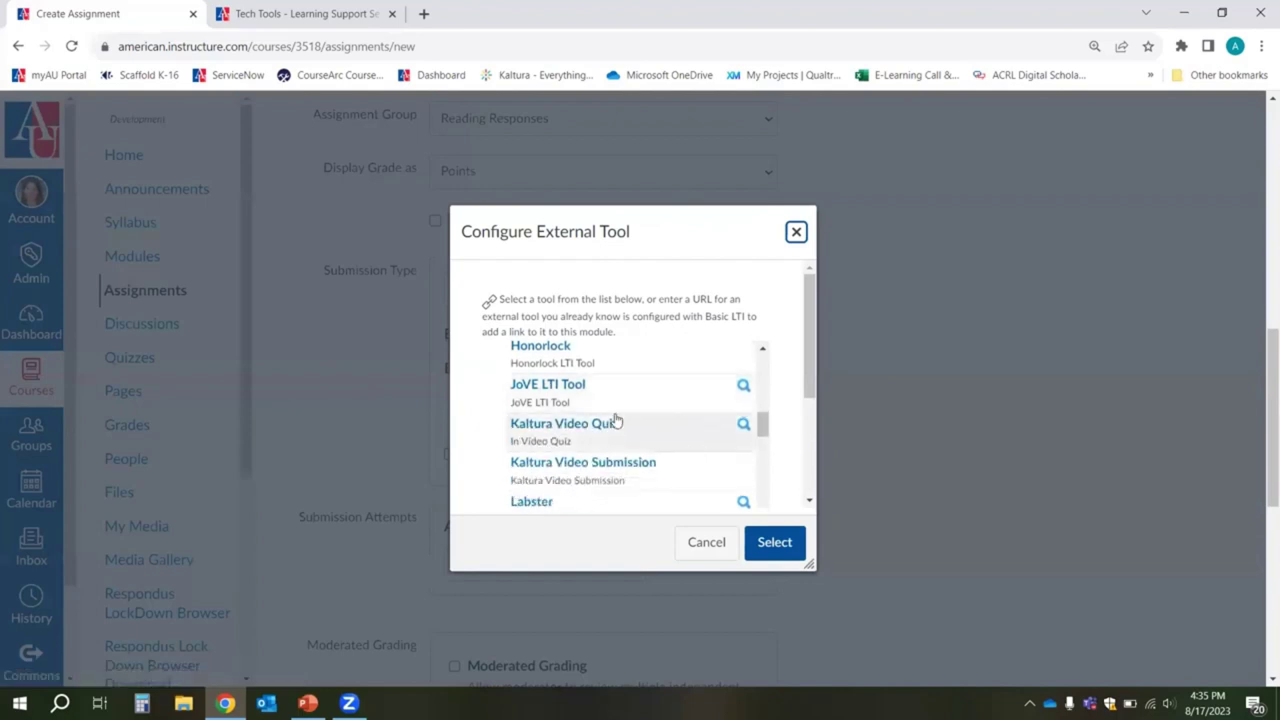
{"action": "scroll", "coordinate": [631, 427], "scroll_direction": "down", "scroll_amount": 1}
{"action": "scroll", "coordinate": [597, 390], "scroll_direction": "down", "scroll_amount": 1}
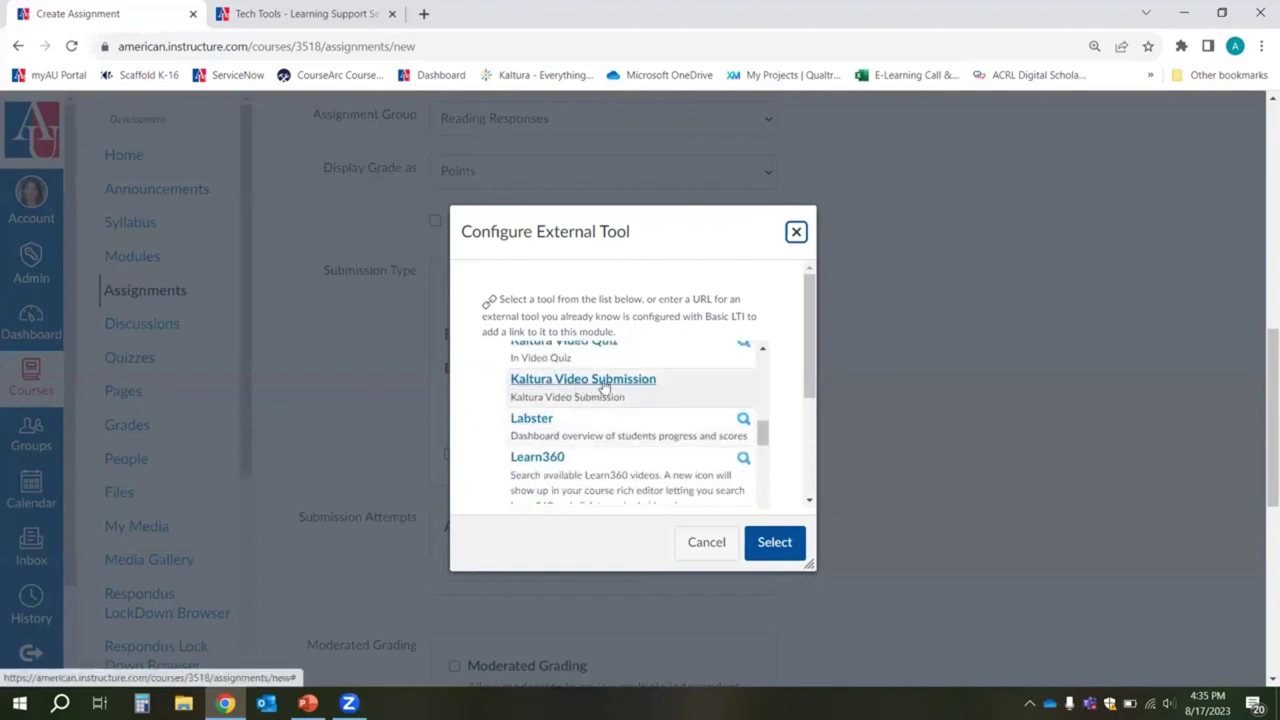
{"action": "left_click", "coordinate": [605, 388]}
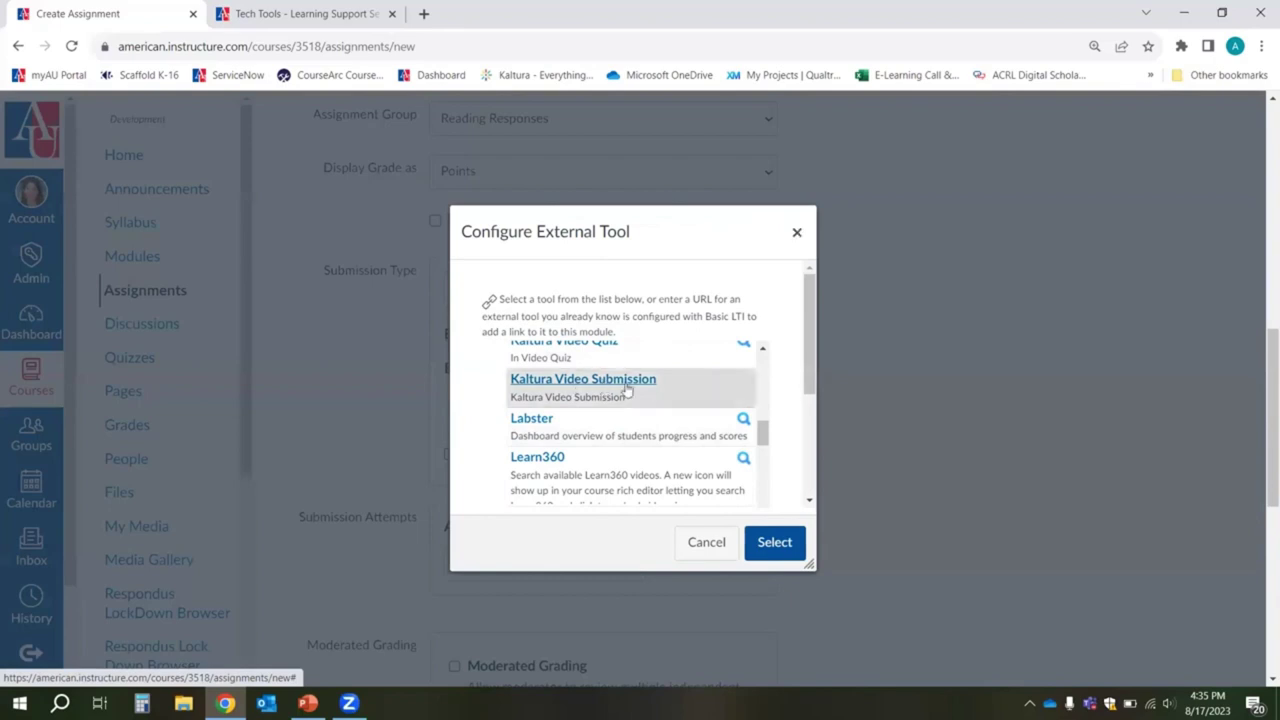
{"action": "left_click", "coordinate": [591, 350]}
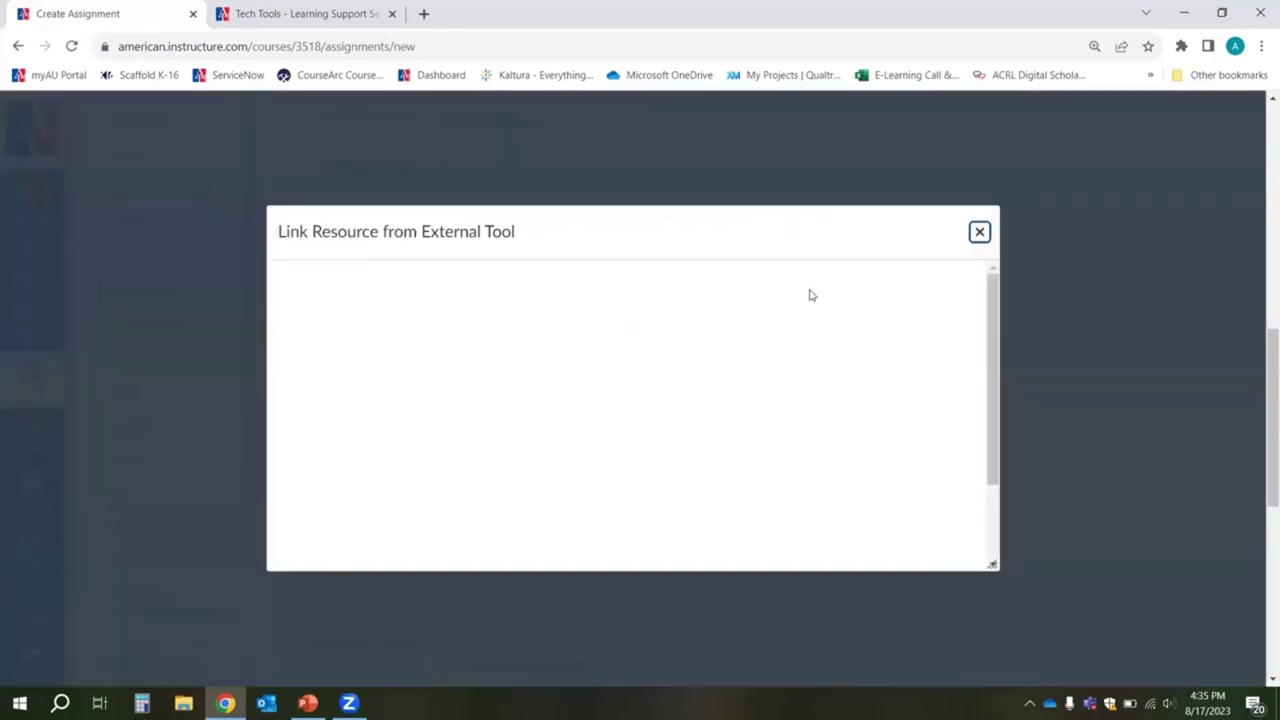
{"action": "left_click", "coordinate": [979, 231]}
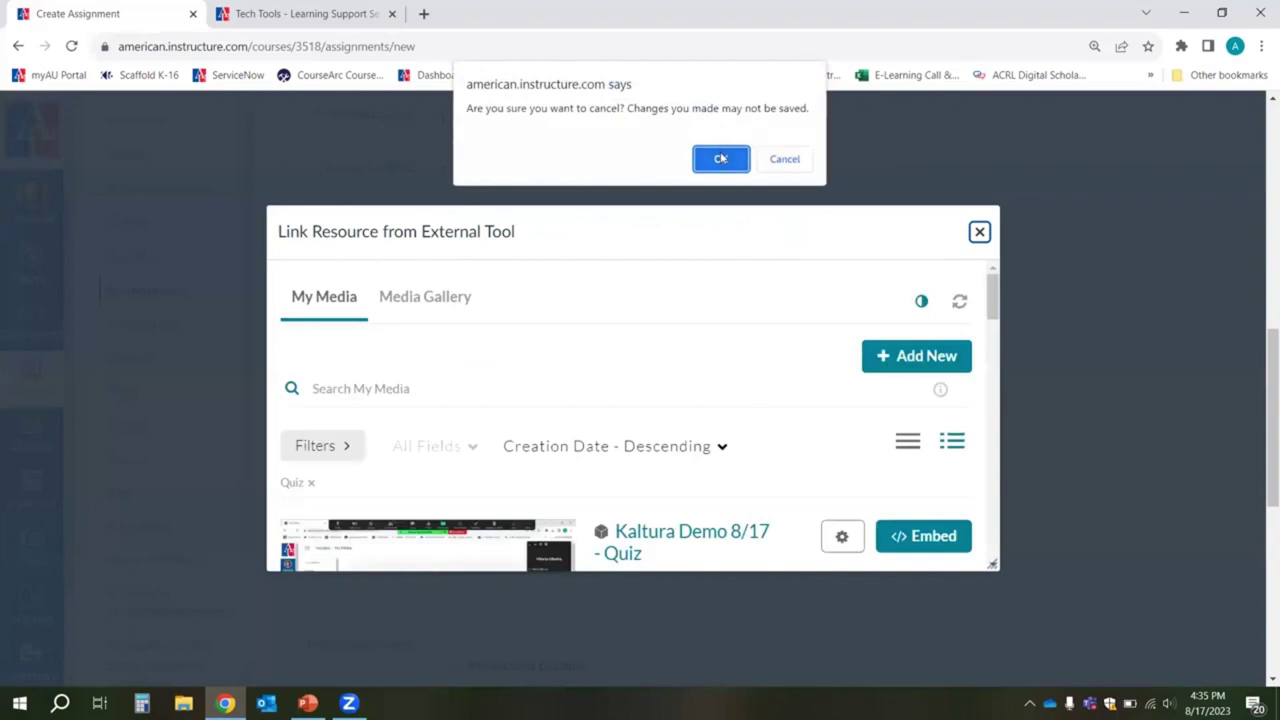
{"action": "left_click", "coordinate": [720, 158]}
Step: Choose the Kaltura Video Quiz tool, embed the first listed "Kaltura Demo 8/17 - Quiz" and confirm it as the assignment's external tool
{"action": "scroll", "coordinate": [575, 420], "scroll_direction": "up", "scroll_amount": 1}
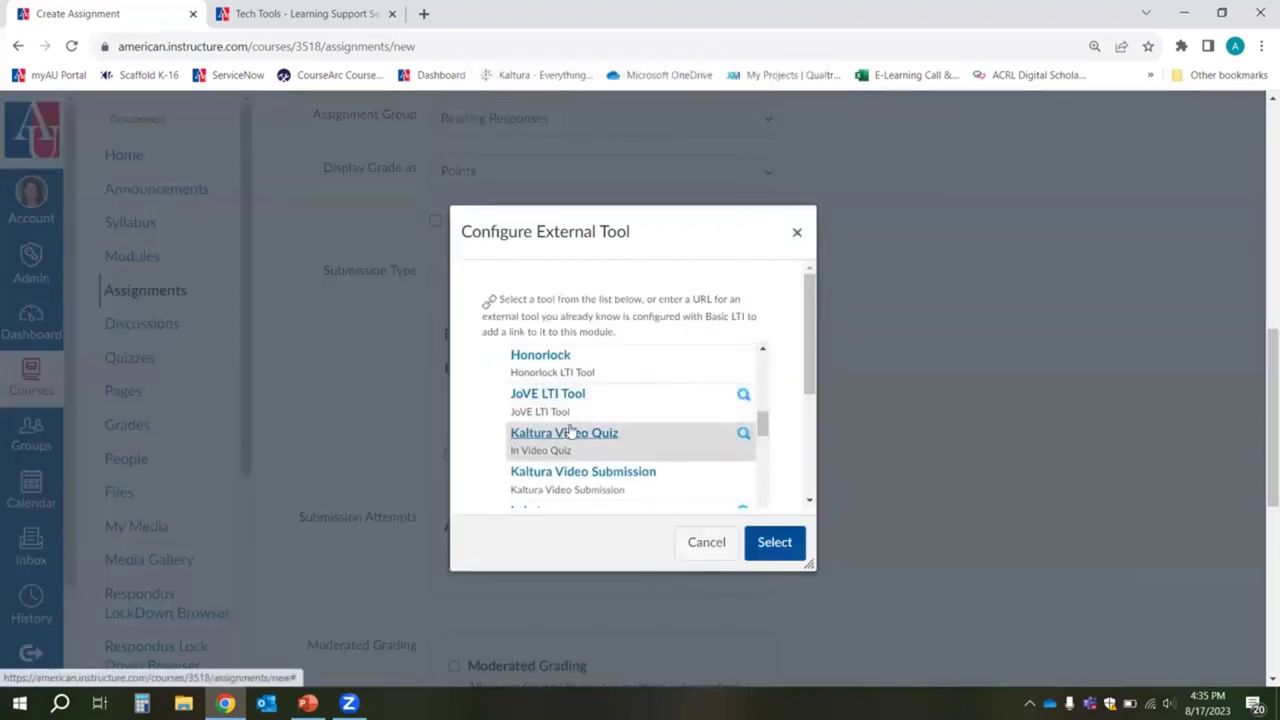
{"action": "left_click", "coordinate": [580, 434]}
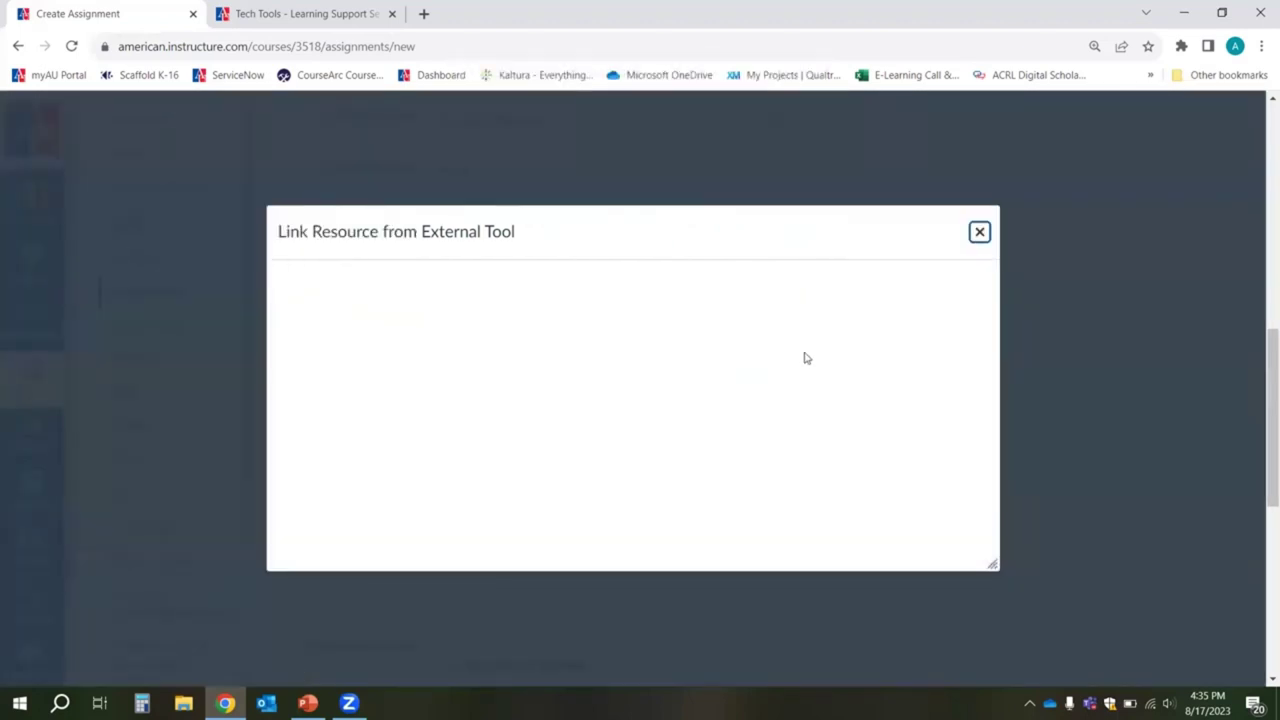
{"action": "scroll", "coordinate": [803, 358], "scroll_direction": "down", "scroll_amount": 2}
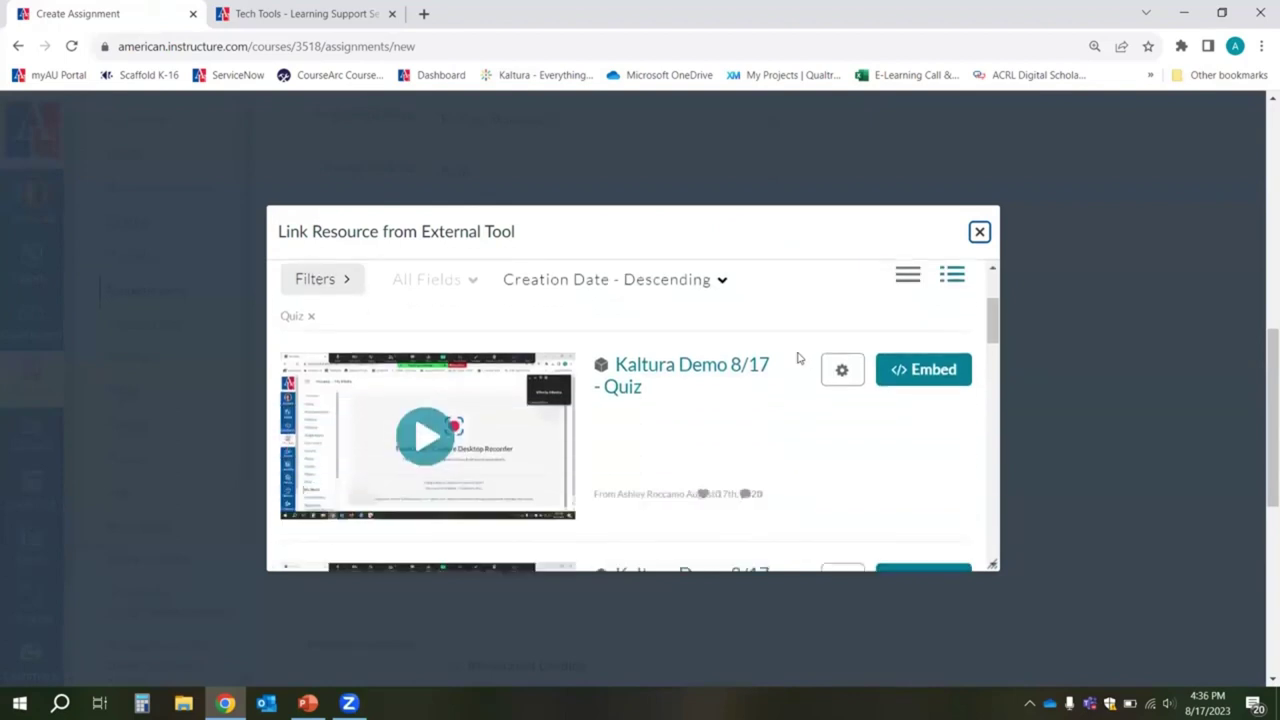
{"action": "scroll", "coordinate": [786, 361], "scroll_direction": "up", "scroll_amount": 2}
{"action": "scroll", "coordinate": [786, 361], "scroll_direction": "down", "scroll_amount": 3}
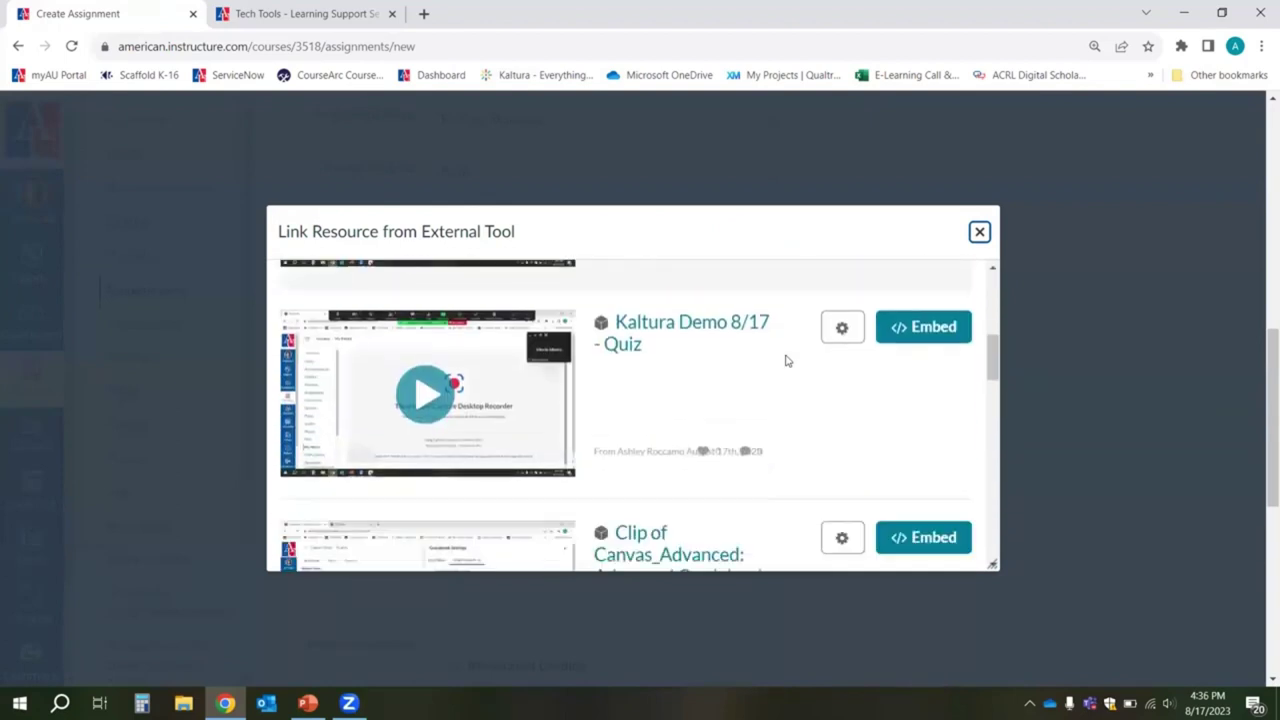
{"action": "scroll", "coordinate": [786, 361], "scroll_direction": "up", "scroll_amount": 3}
{"action": "scroll", "coordinate": [786, 361], "scroll_direction": "down", "scroll_amount": 3}
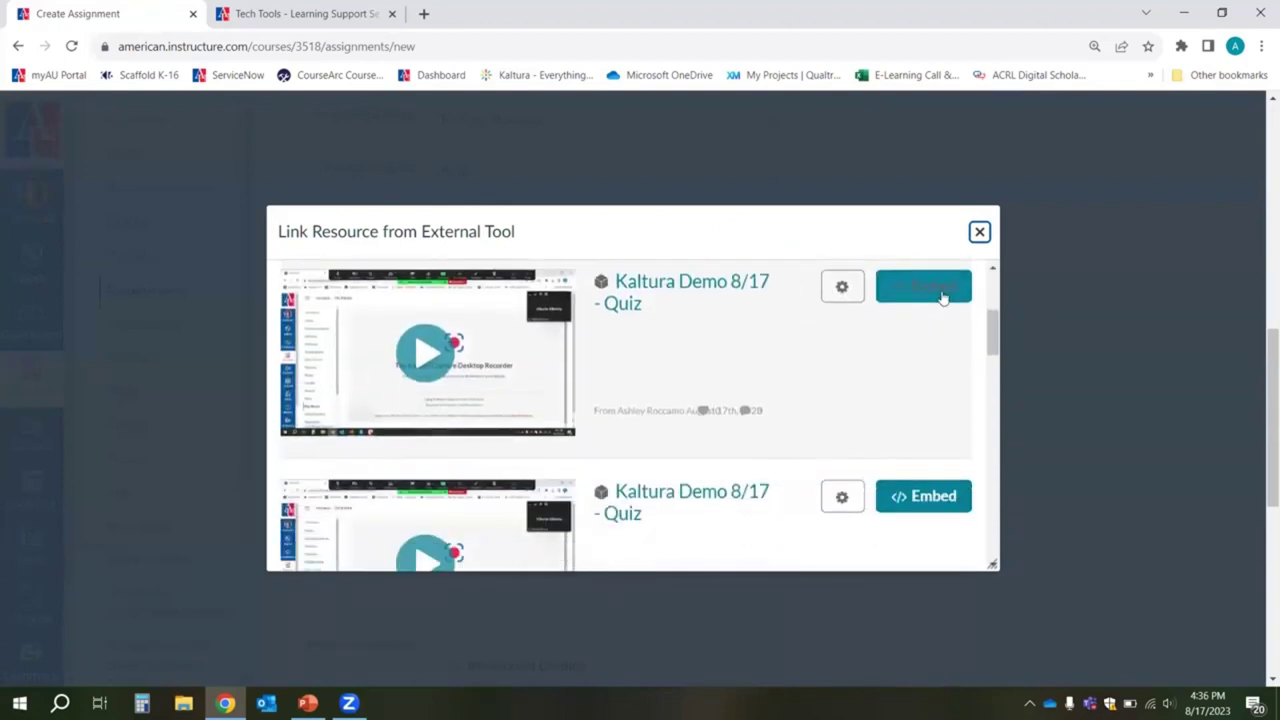
{"action": "left_click", "coordinate": [923, 286]}
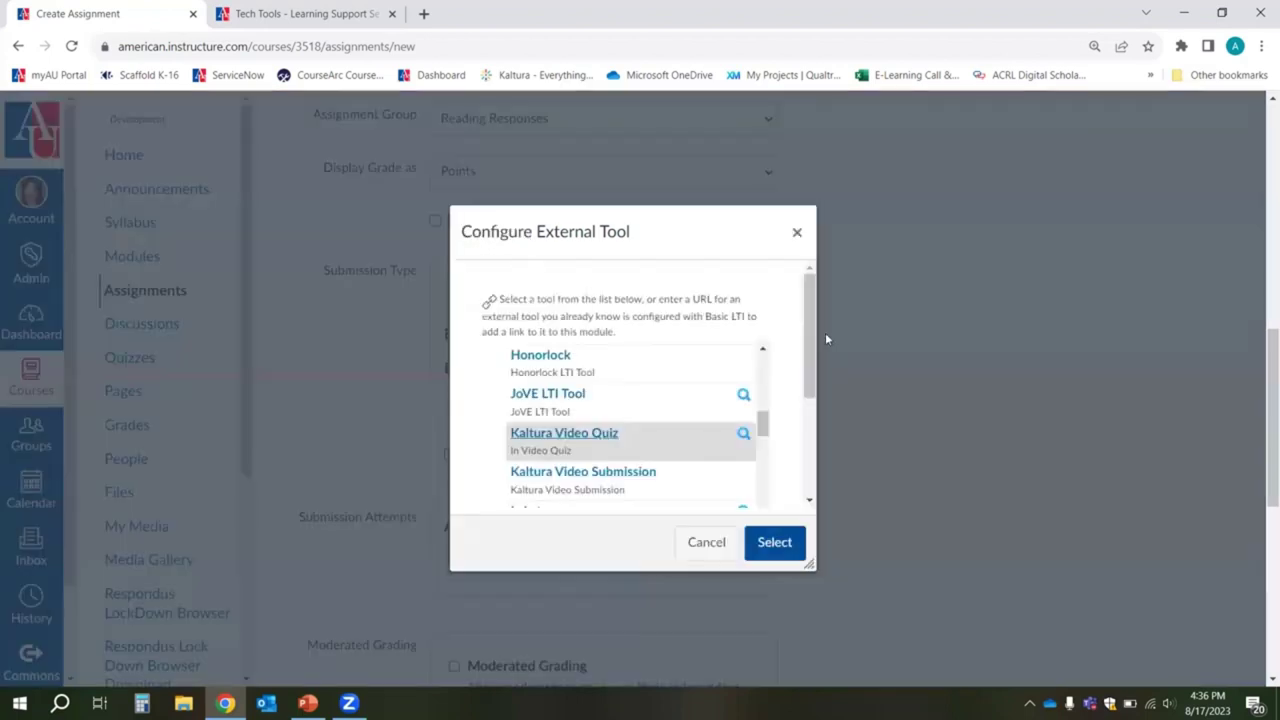
{"action": "scroll", "coordinate": [531, 460], "scroll_direction": "down", "scroll_amount": 2}
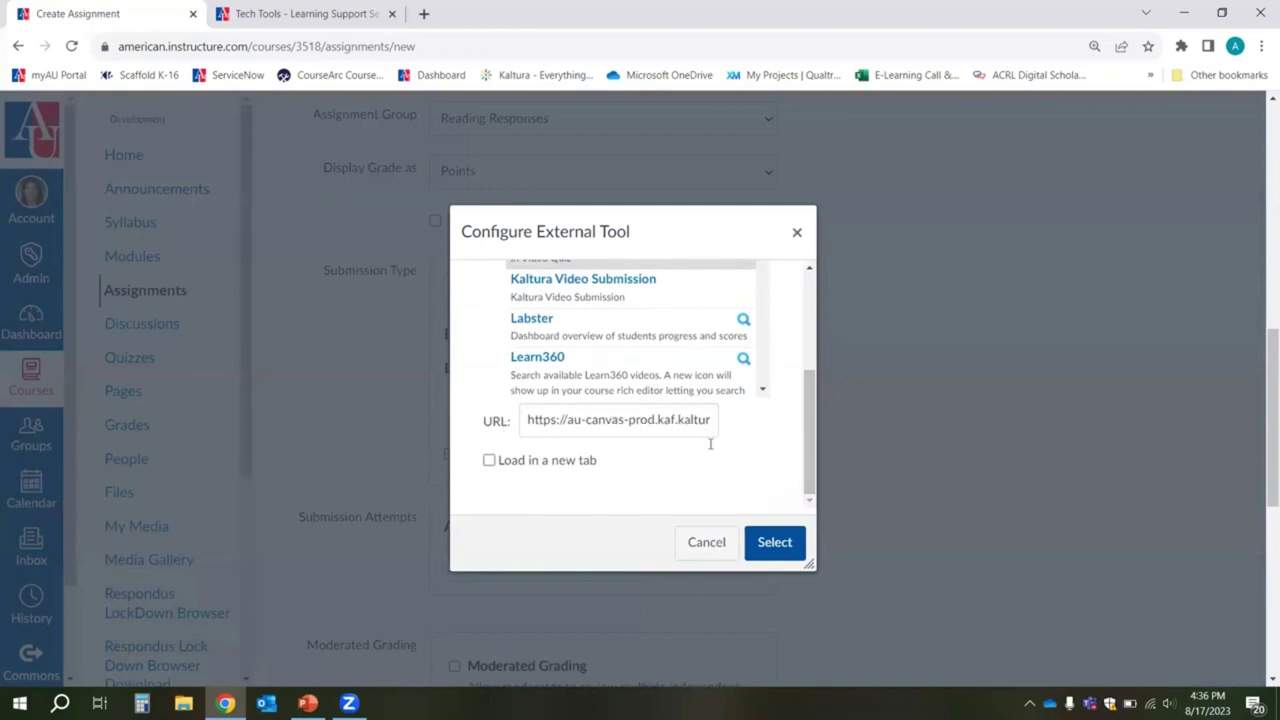
{"action": "left_click", "coordinate": [776, 541]}
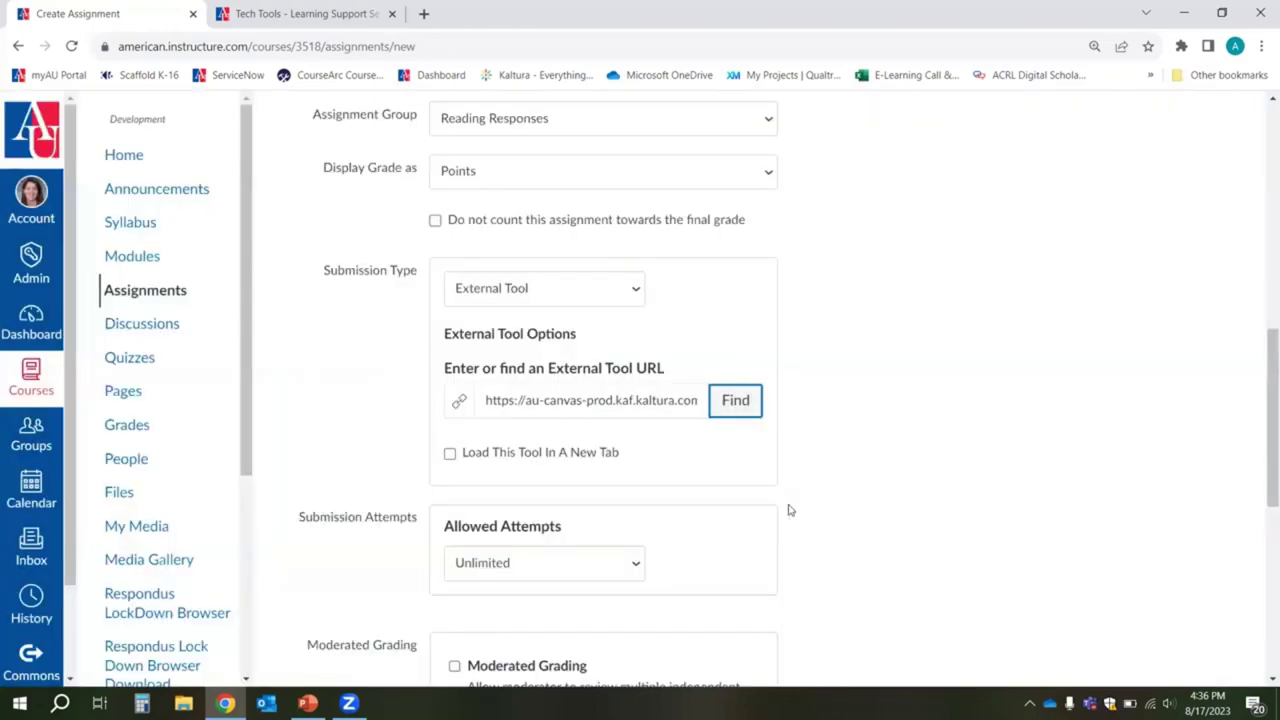
Step: Clear the external tool URL from the assignment's submission settings
{"action": "scroll", "coordinate": [357, 412], "scroll_direction": "up", "scroll_amount": 2}
{"action": "scroll", "coordinate": [394, 415], "scroll_direction": "up", "scroll_amount": 2}
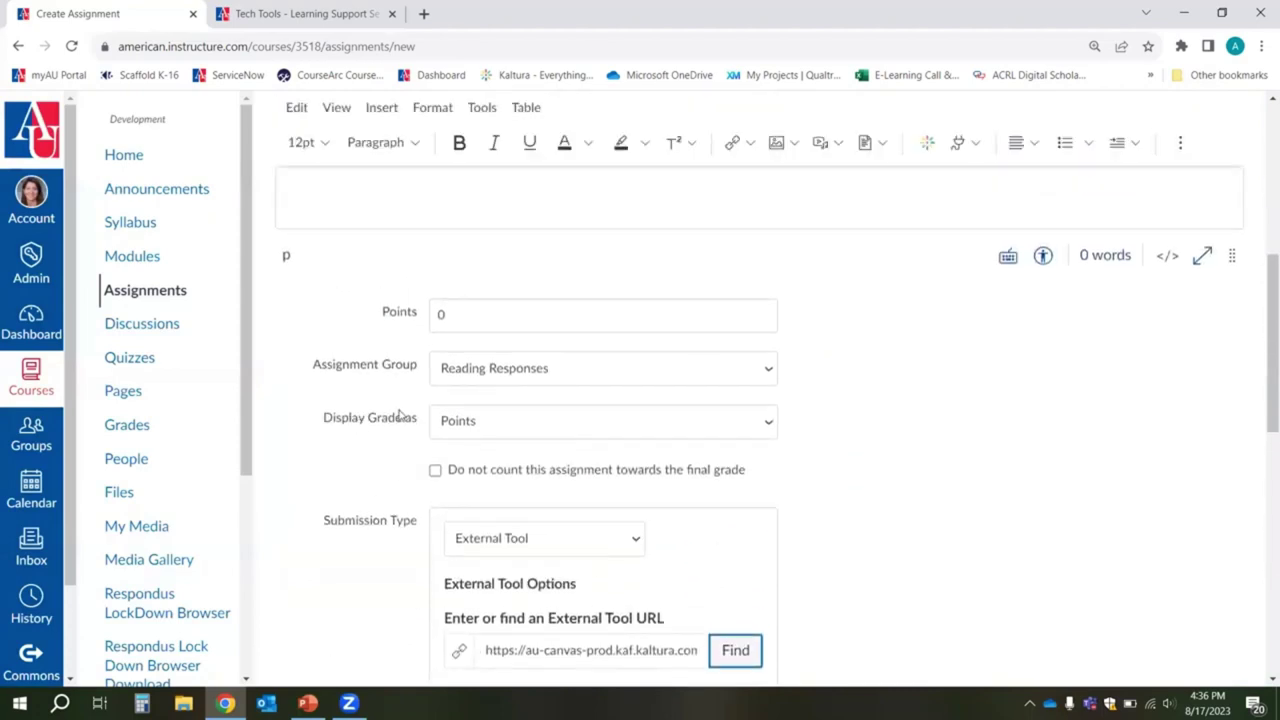
{"action": "scroll", "coordinate": [397, 417], "scroll_direction": "down", "scroll_amount": 4}
{"action": "scroll", "coordinate": [398, 415], "scroll_direction": "up", "scroll_amount": 1}
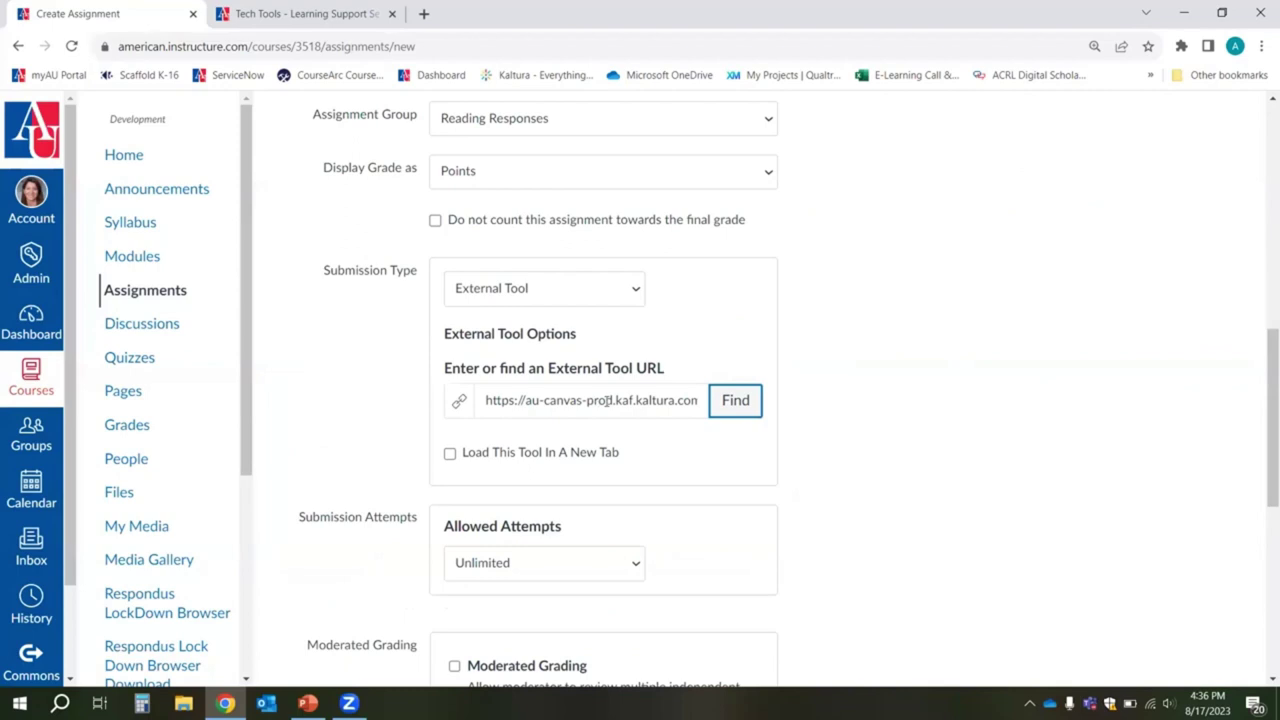
{"action": "scroll", "coordinate": [606, 400], "scroll_direction": "up", "scroll_amount": 3}
{"action": "scroll", "coordinate": [825, 458], "scroll_direction": "down", "scroll_amount": 2}
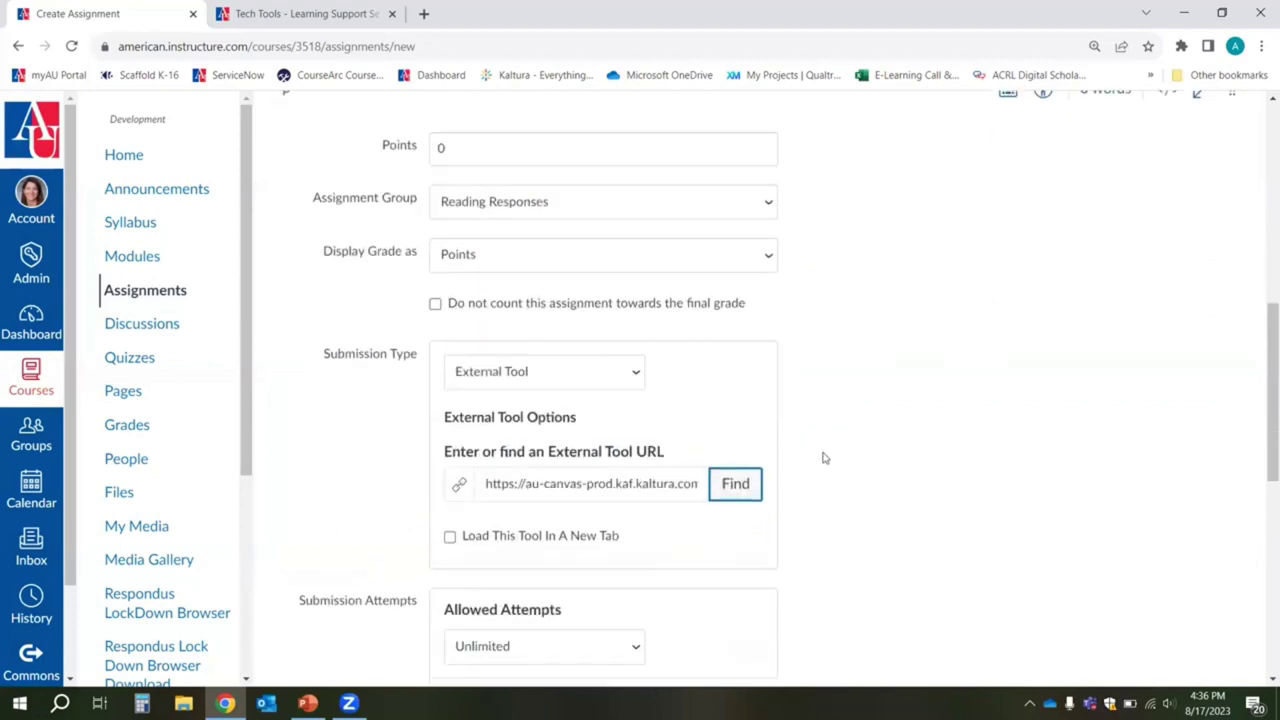
{"action": "left_click", "coordinate": [655, 477]}
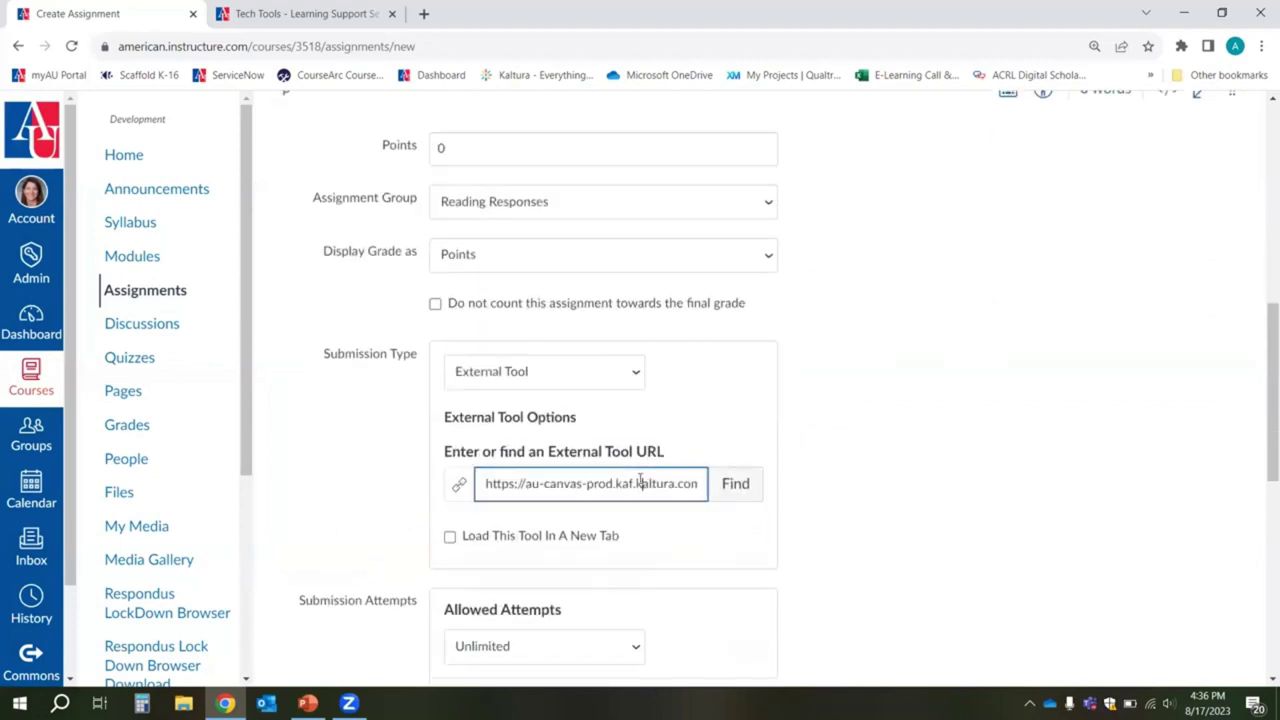
{"action": "key", "text": "ctrl+a"}
{"action": "key", "text": "BackSpace"}
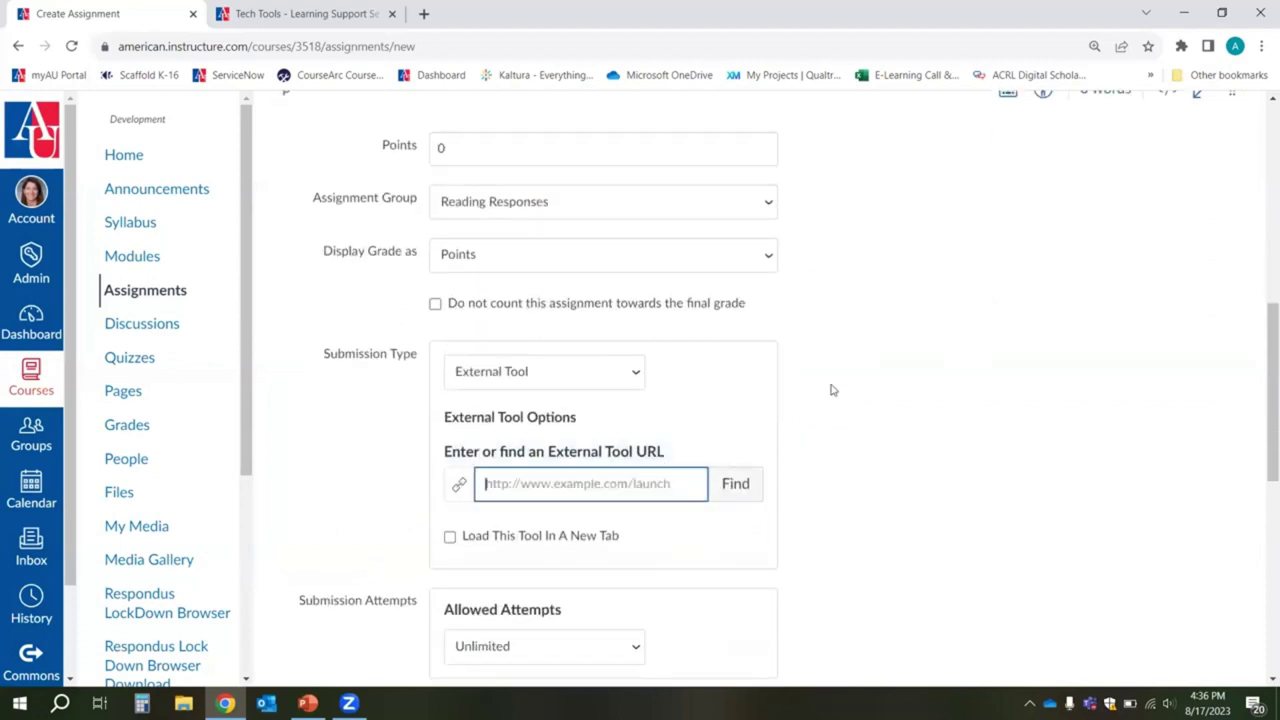
Step: Reselect External Tool as the assignment's submission type
{"action": "left_click", "coordinate": [705, 368]}
{"action": "left_click", "coordinate": [363, 358]}
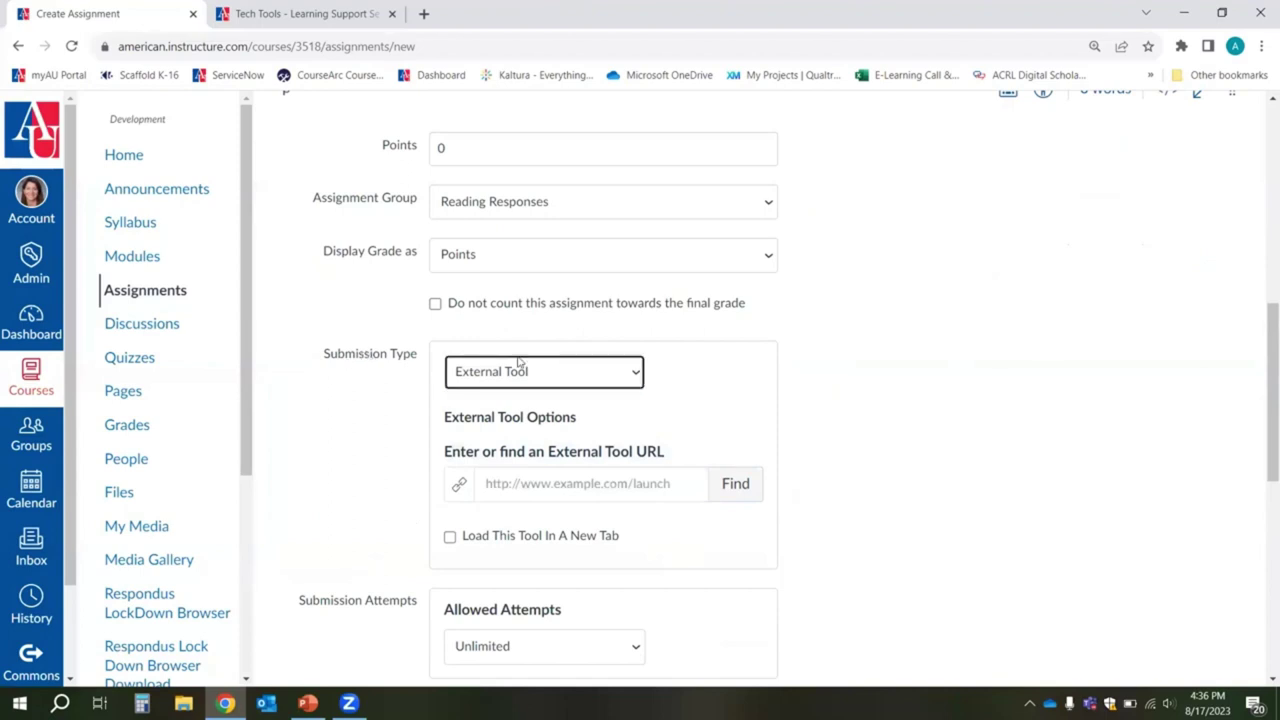
{"action": "scroll", "coordinate": [520, 362], "scroll_direction": "up", "scroll_amount": 5}
{"action": "scroll", "coordinate": [454, 240], "scroll_direction": "down", "scroll_amount": 5}
{"action": "left_click", "coordinate": [530, 374]}
{"action": "left_click", "coordinate": [519, 447]}
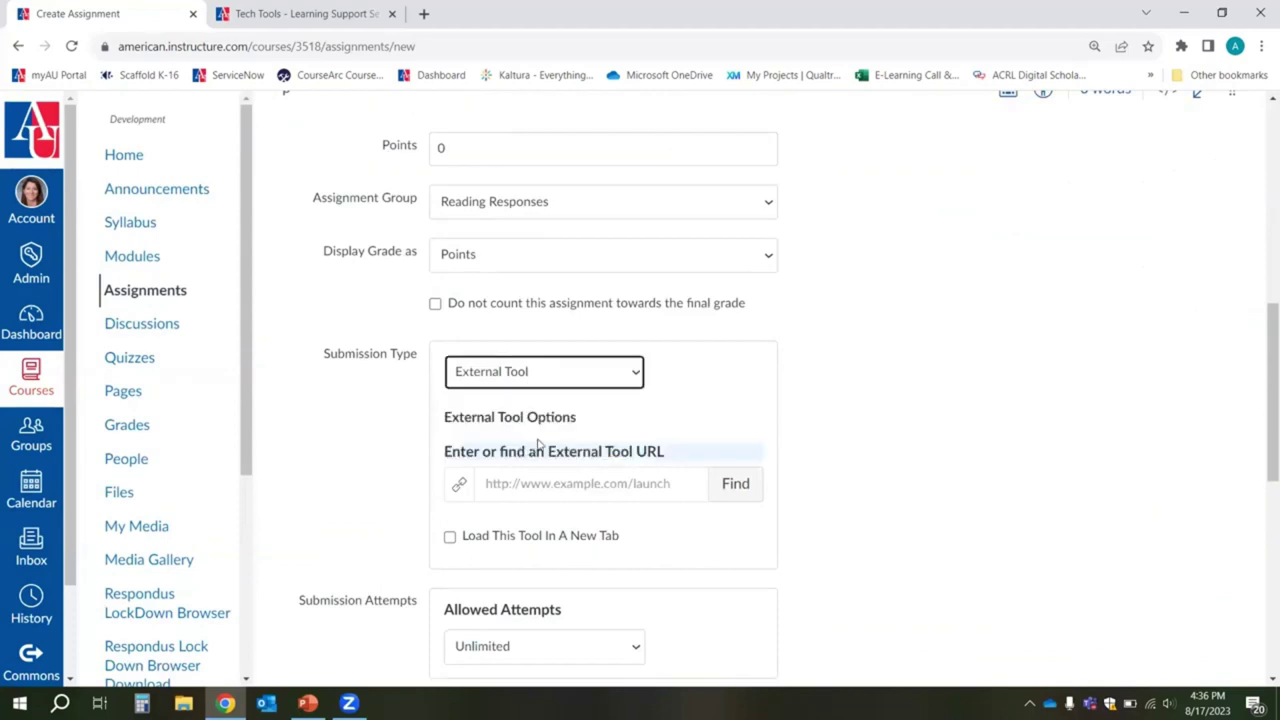
Step: Find the Kaltura Video Quiz tool and link the first listed "Kaltura Demo 8/17 - Quiz" as the assignment's external tool
{"action": "left_click", "coordinate": [735, 484]}
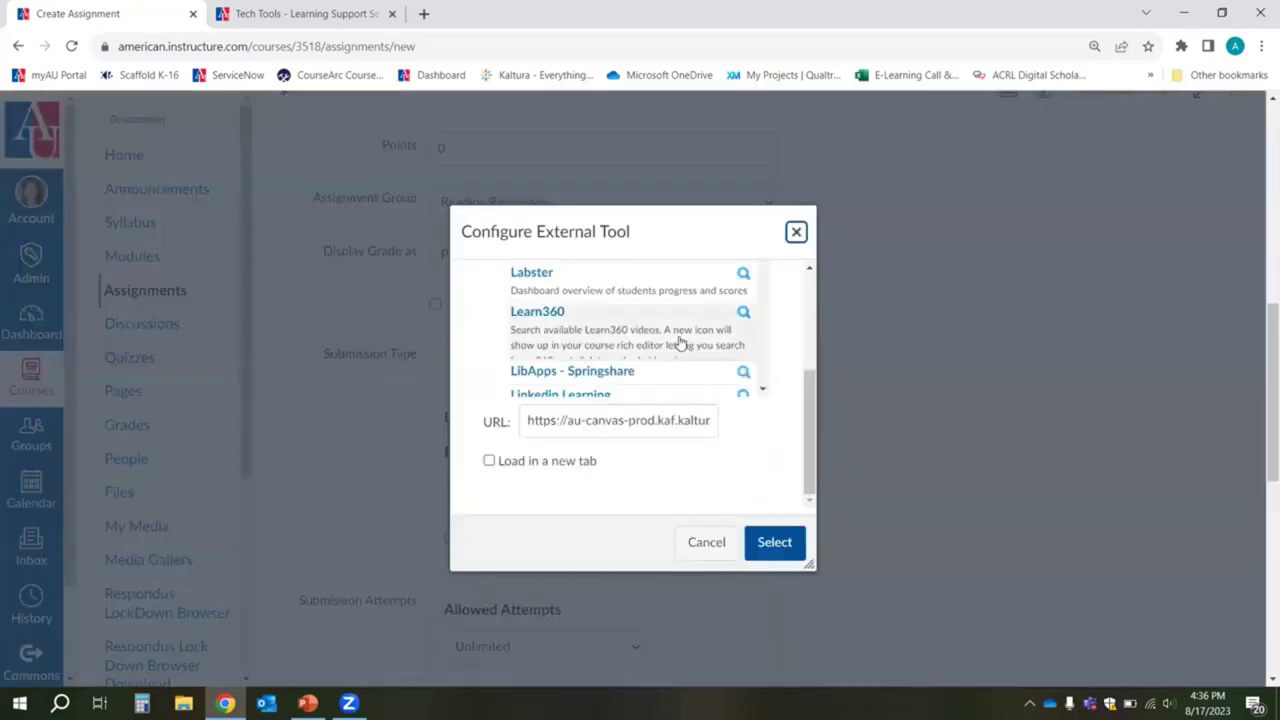
{"action": "scroll", "coordinate": [680, 340], "scroll_direction": "down", "scroll_amount": 2}
{"action": "scroll", "coordinate": [680, 343], "scroll_direction": "up", "scroll_amount": 5}
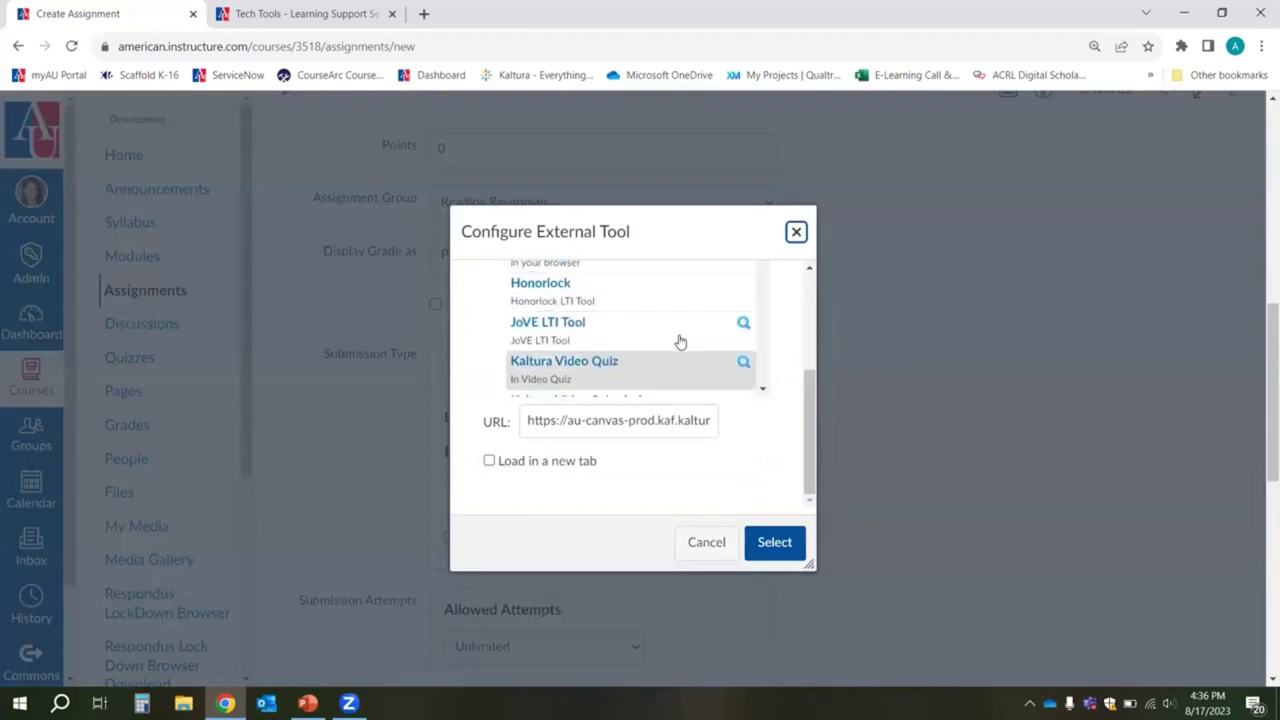
{"action": "left_click", "coordinate": [583, 367]}
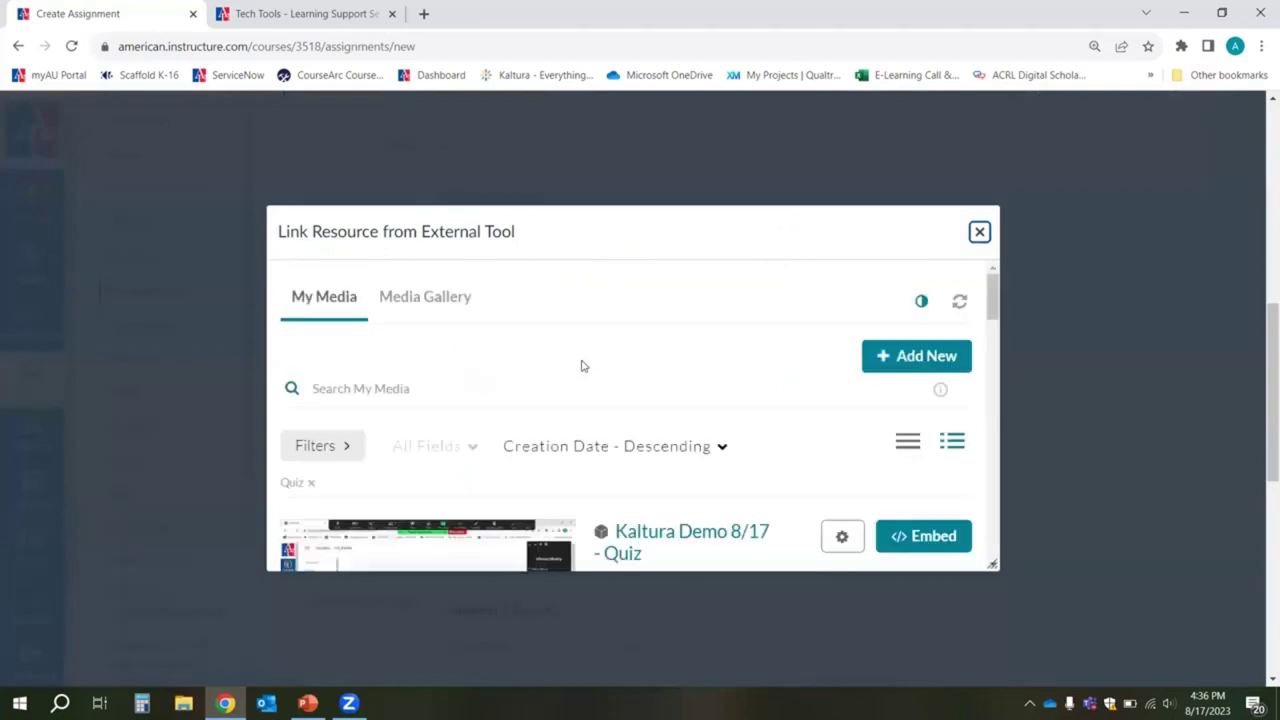
{"action": "left_click", "coordinate": [922, 537]}
{"action": "left_click", "coordinate": [774, 542]}
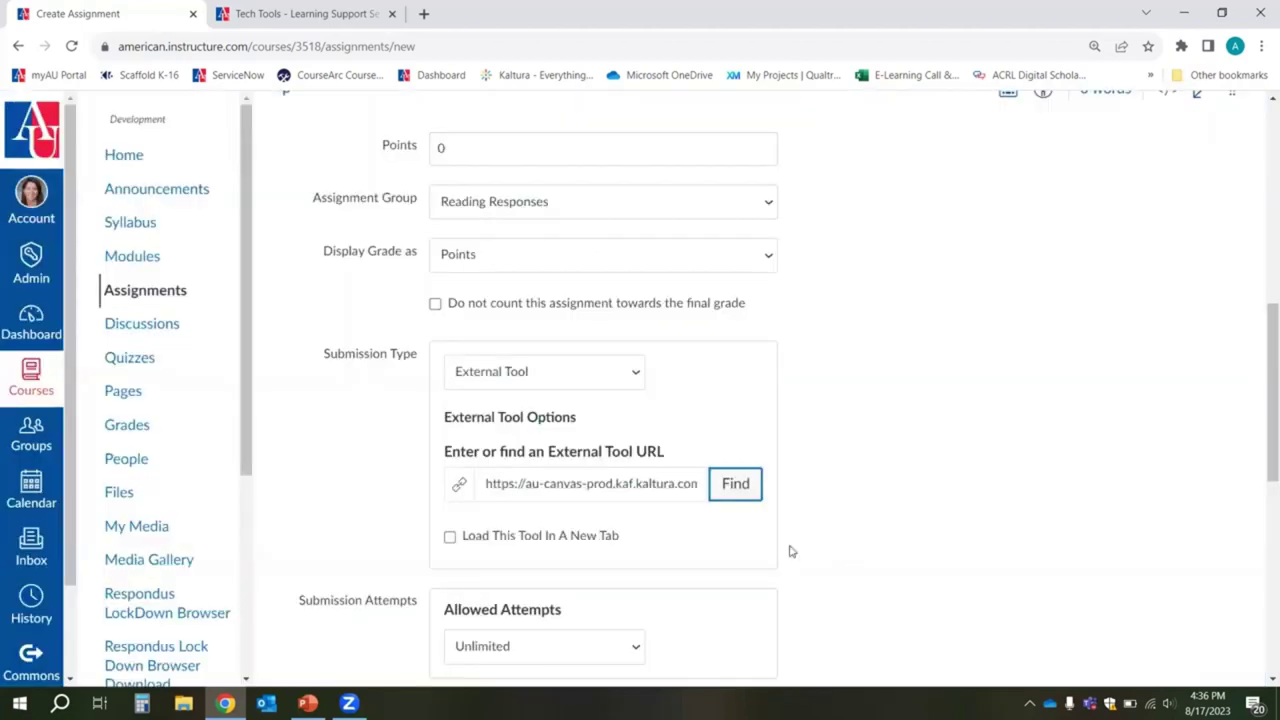
Step: Save and publish the Kaltura Quiz assignment
{"action": "scroll", "coordinate": [1217, 539], "scroll_direction": "down", "scroll_amount": 5}
{"action": "scroll", "coordinate": [1217, 539], "scroll_direction": "down", "scroll_amount": 2}
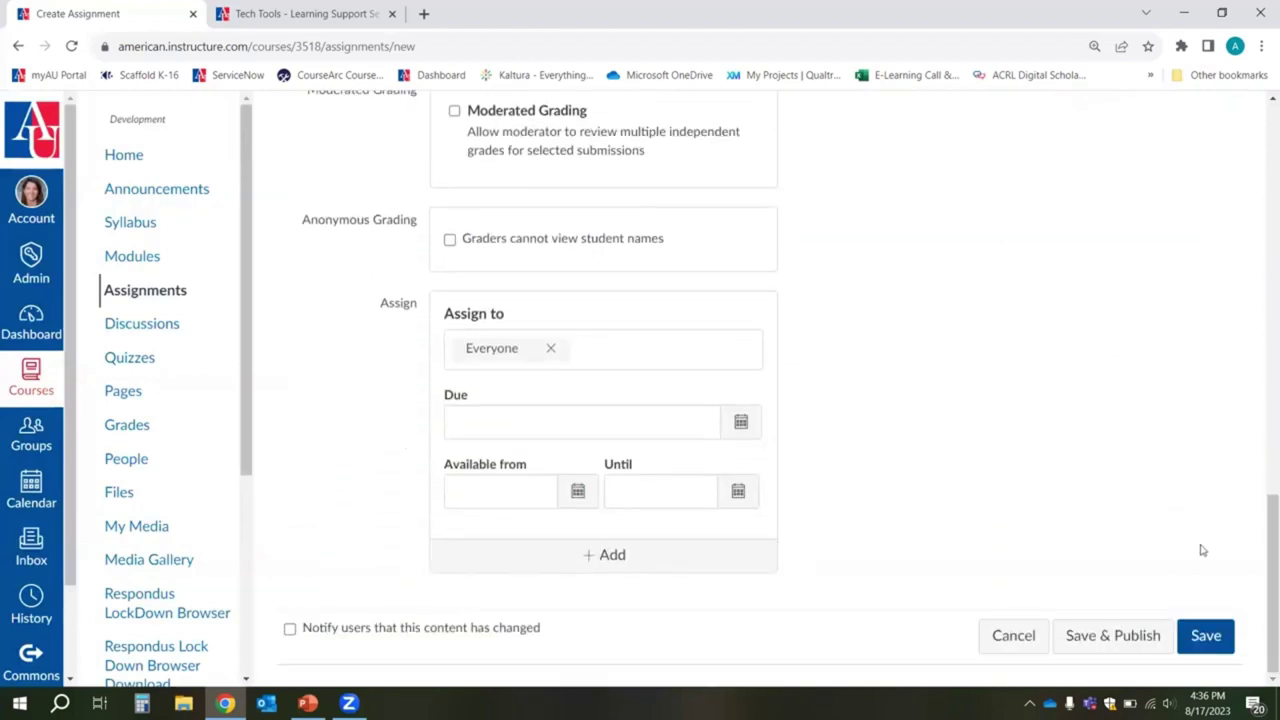
{"action": "left_click", "coordinate": [1120, 634]}
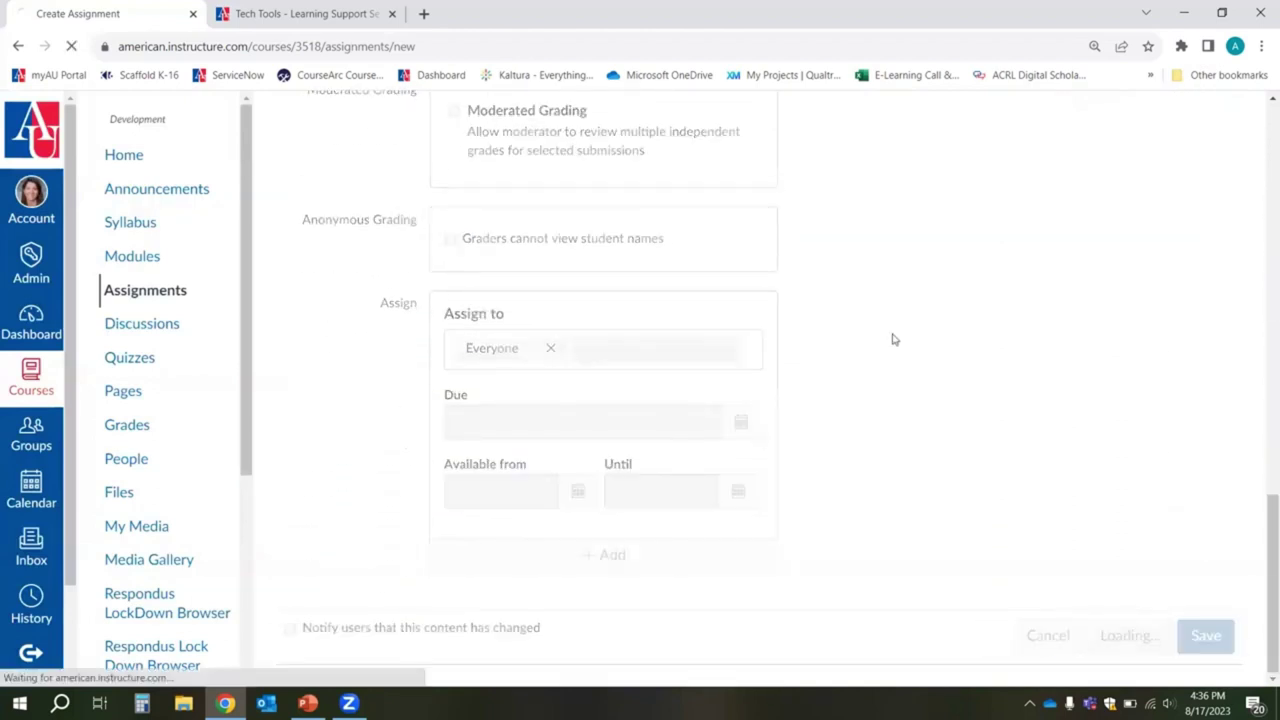